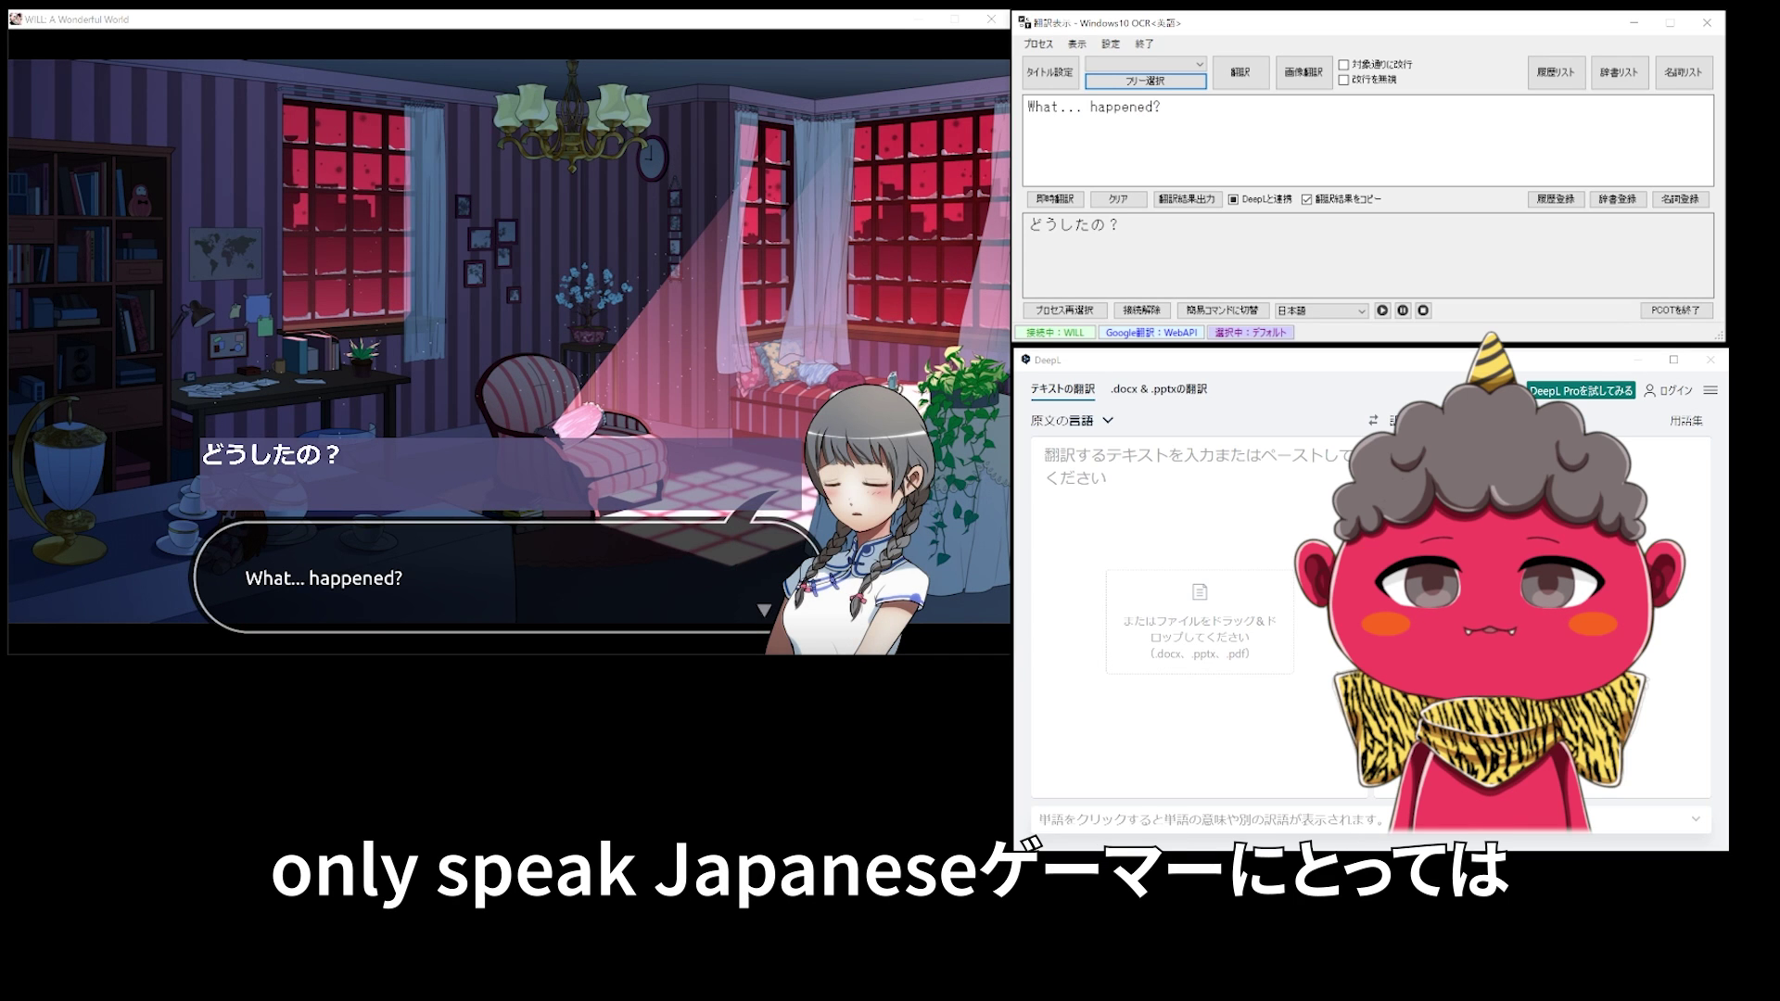
Advance the game dialogue to the "I've been waiting for so long" line and output its translation result.
key(Return)
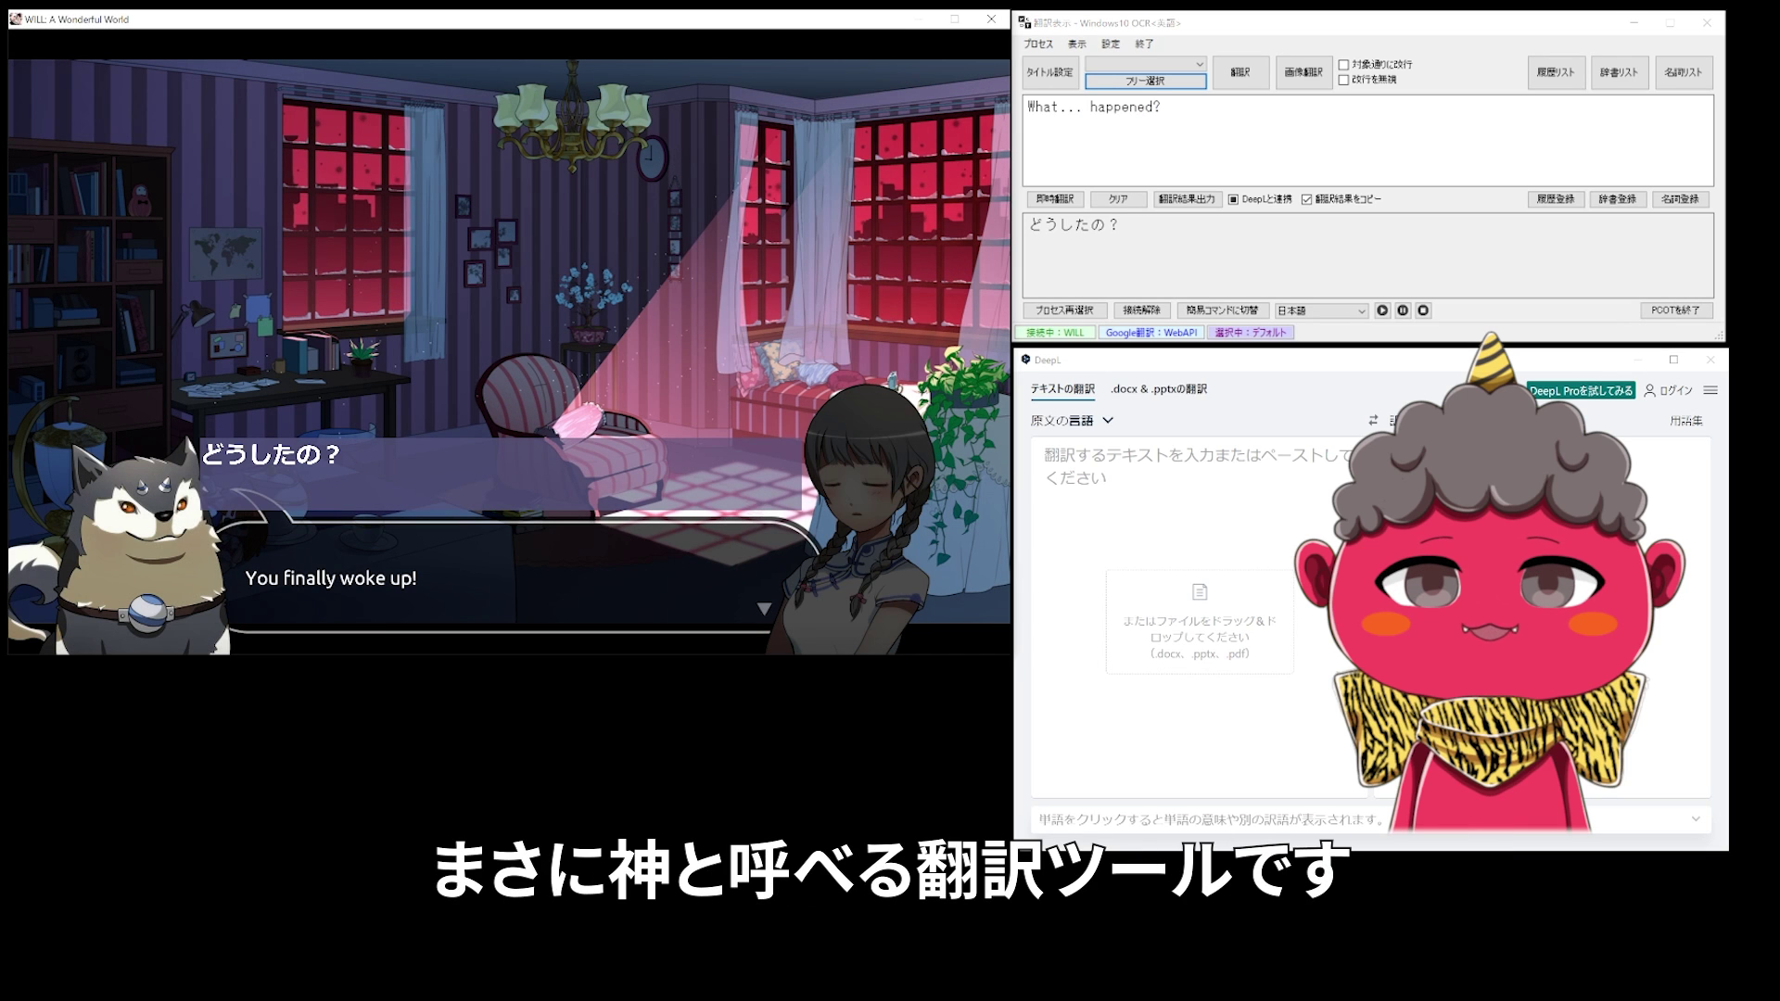
key(Return)
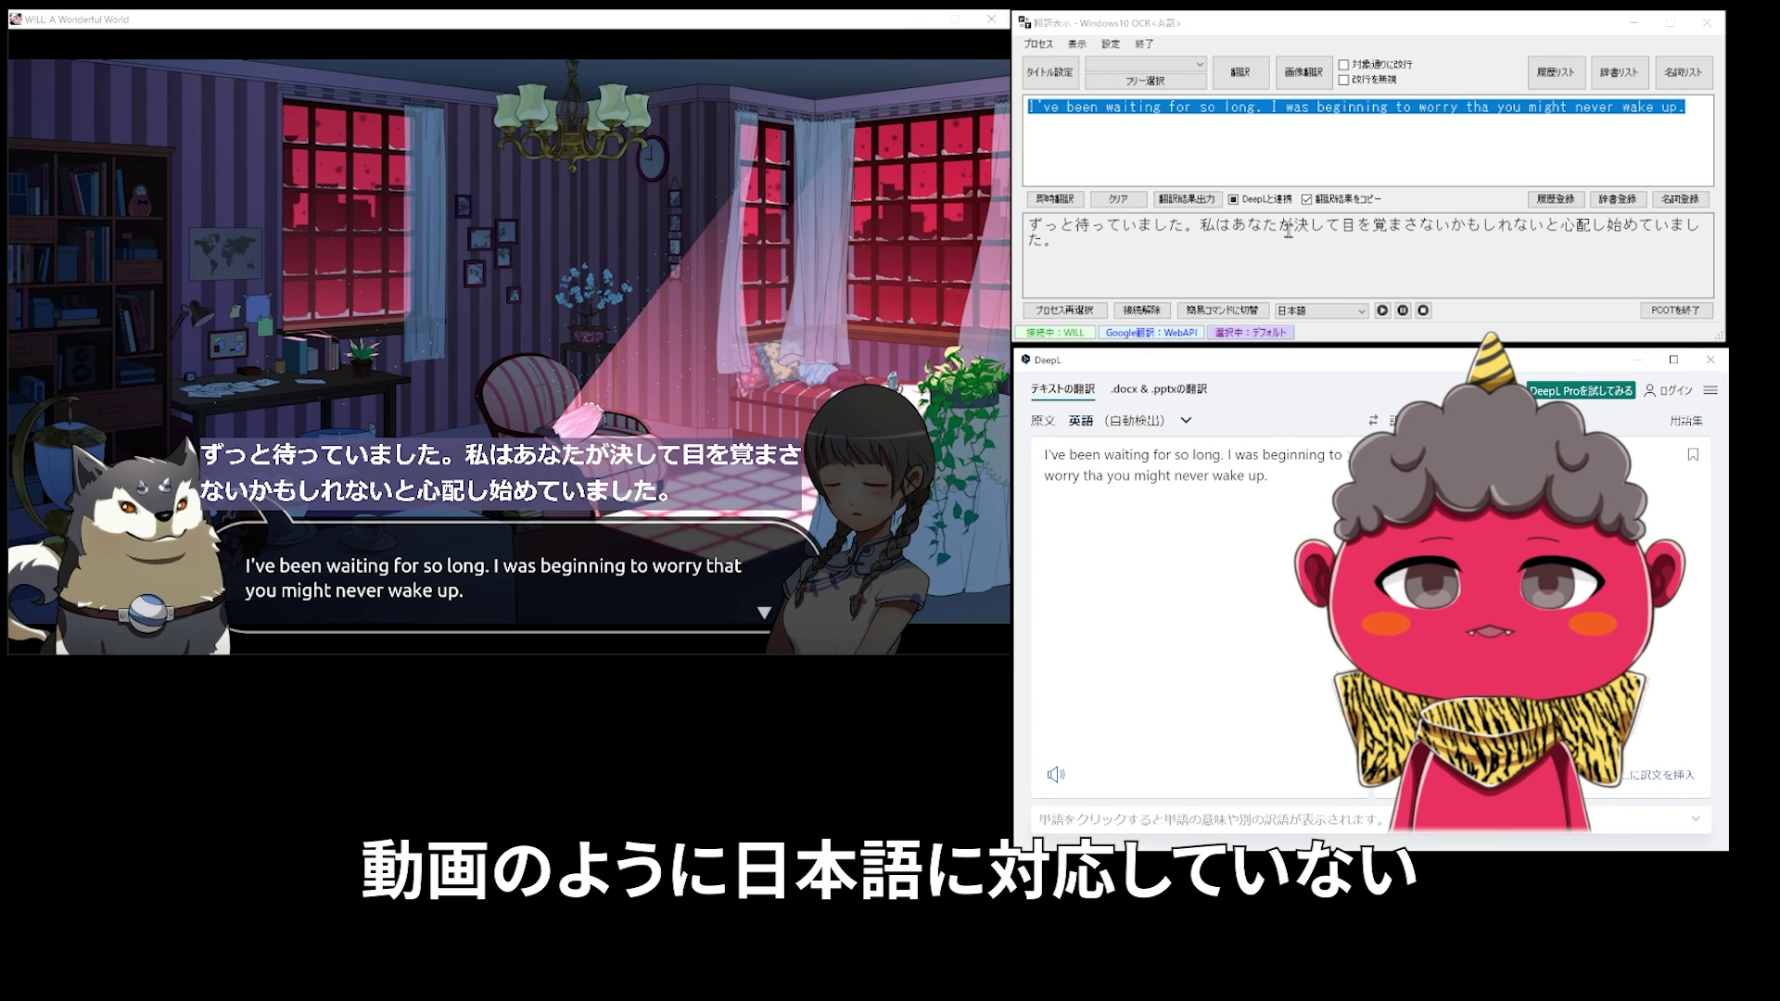
click(1202, 202)
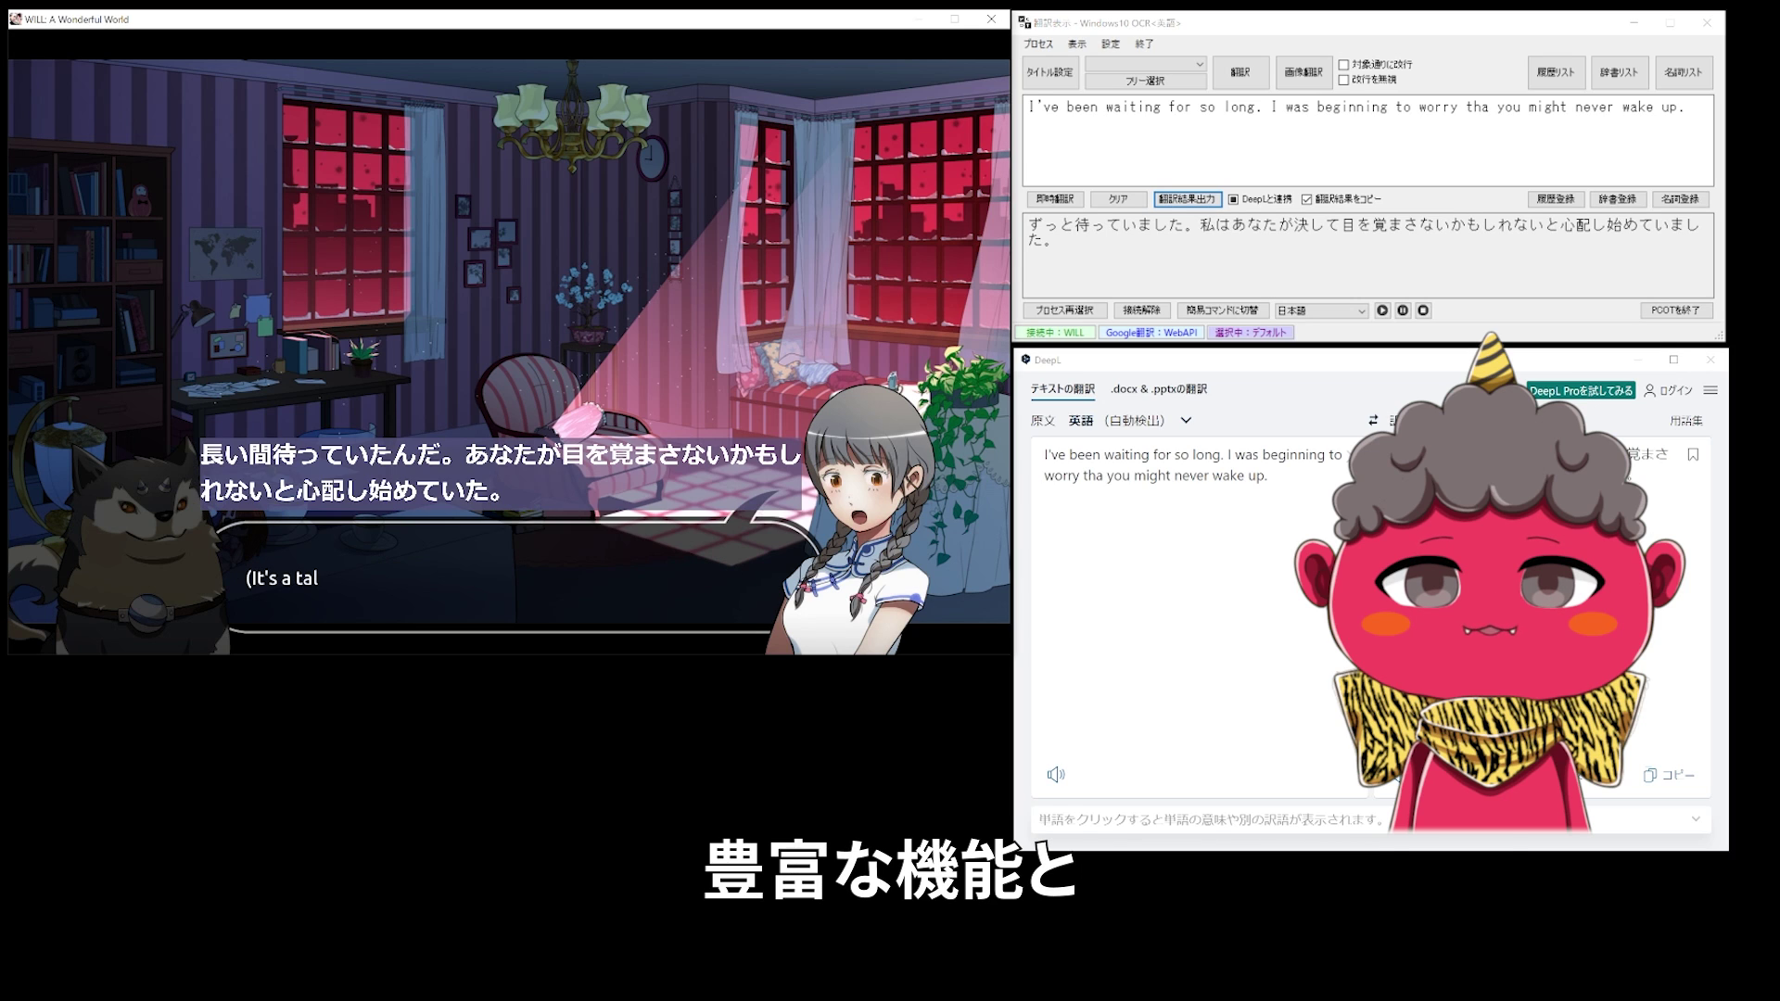
Advance the game dialogue past "(It's a talking dog!)" and "Er... and are you..." to the answer choices.
click(830, 249)
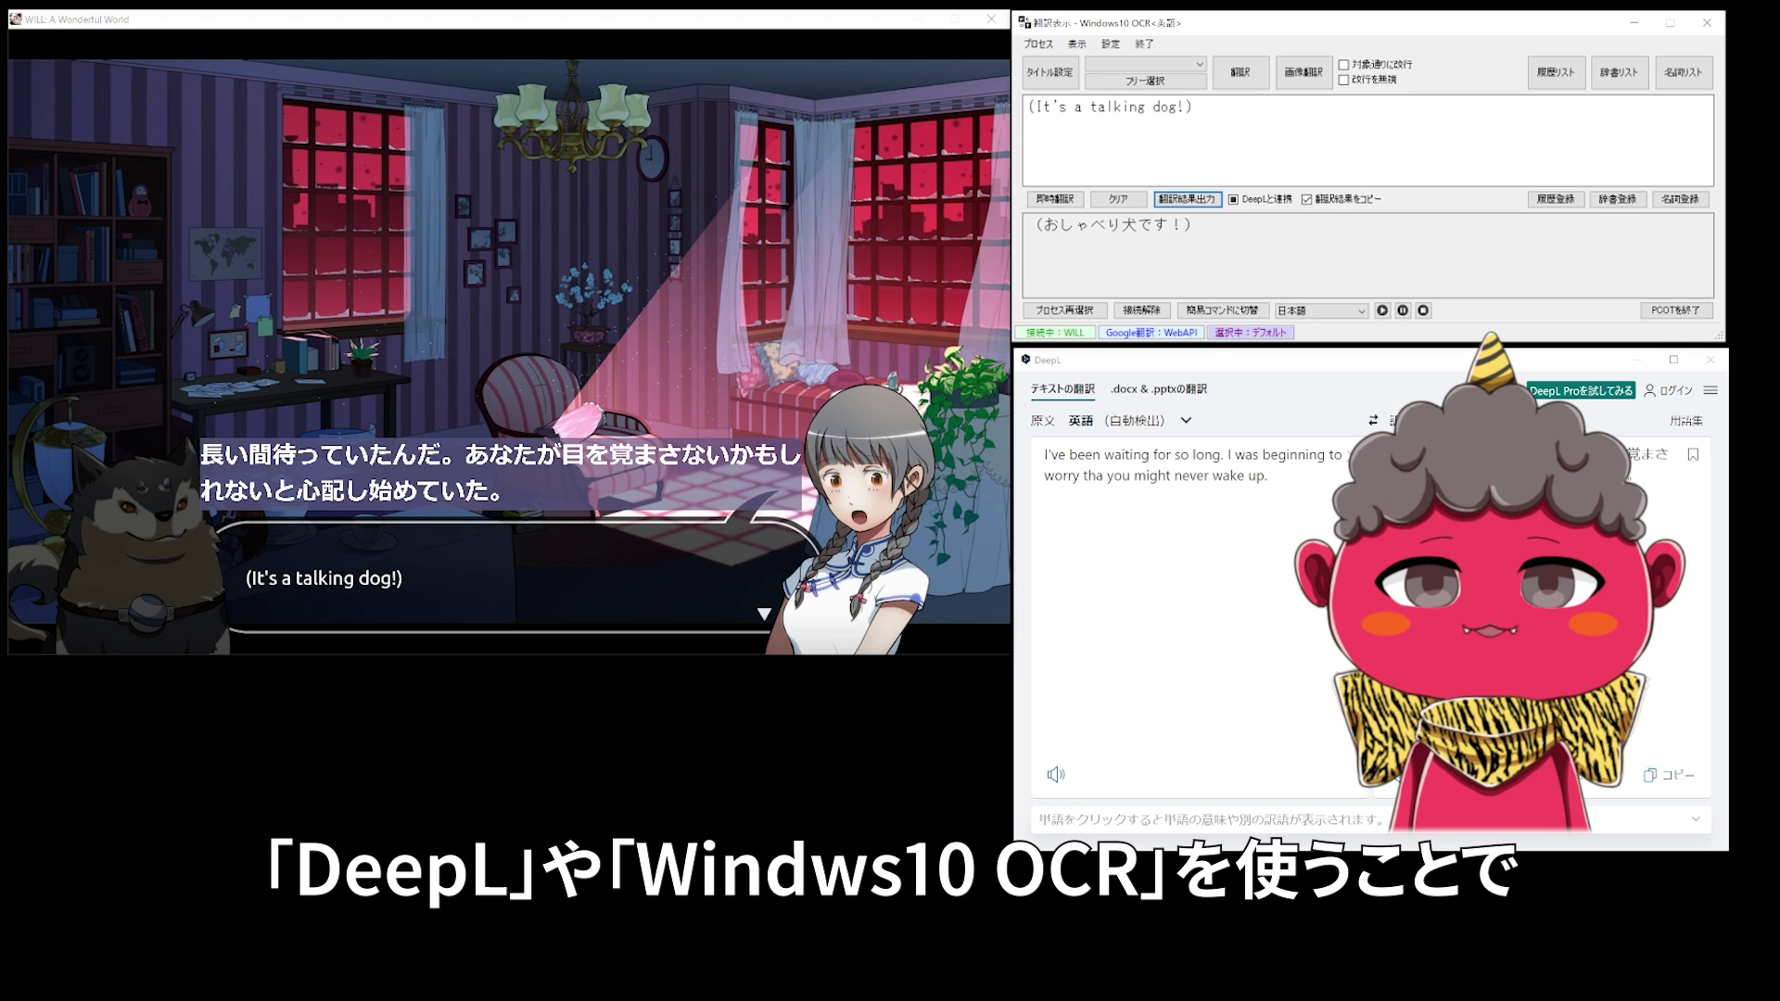
key(Return)
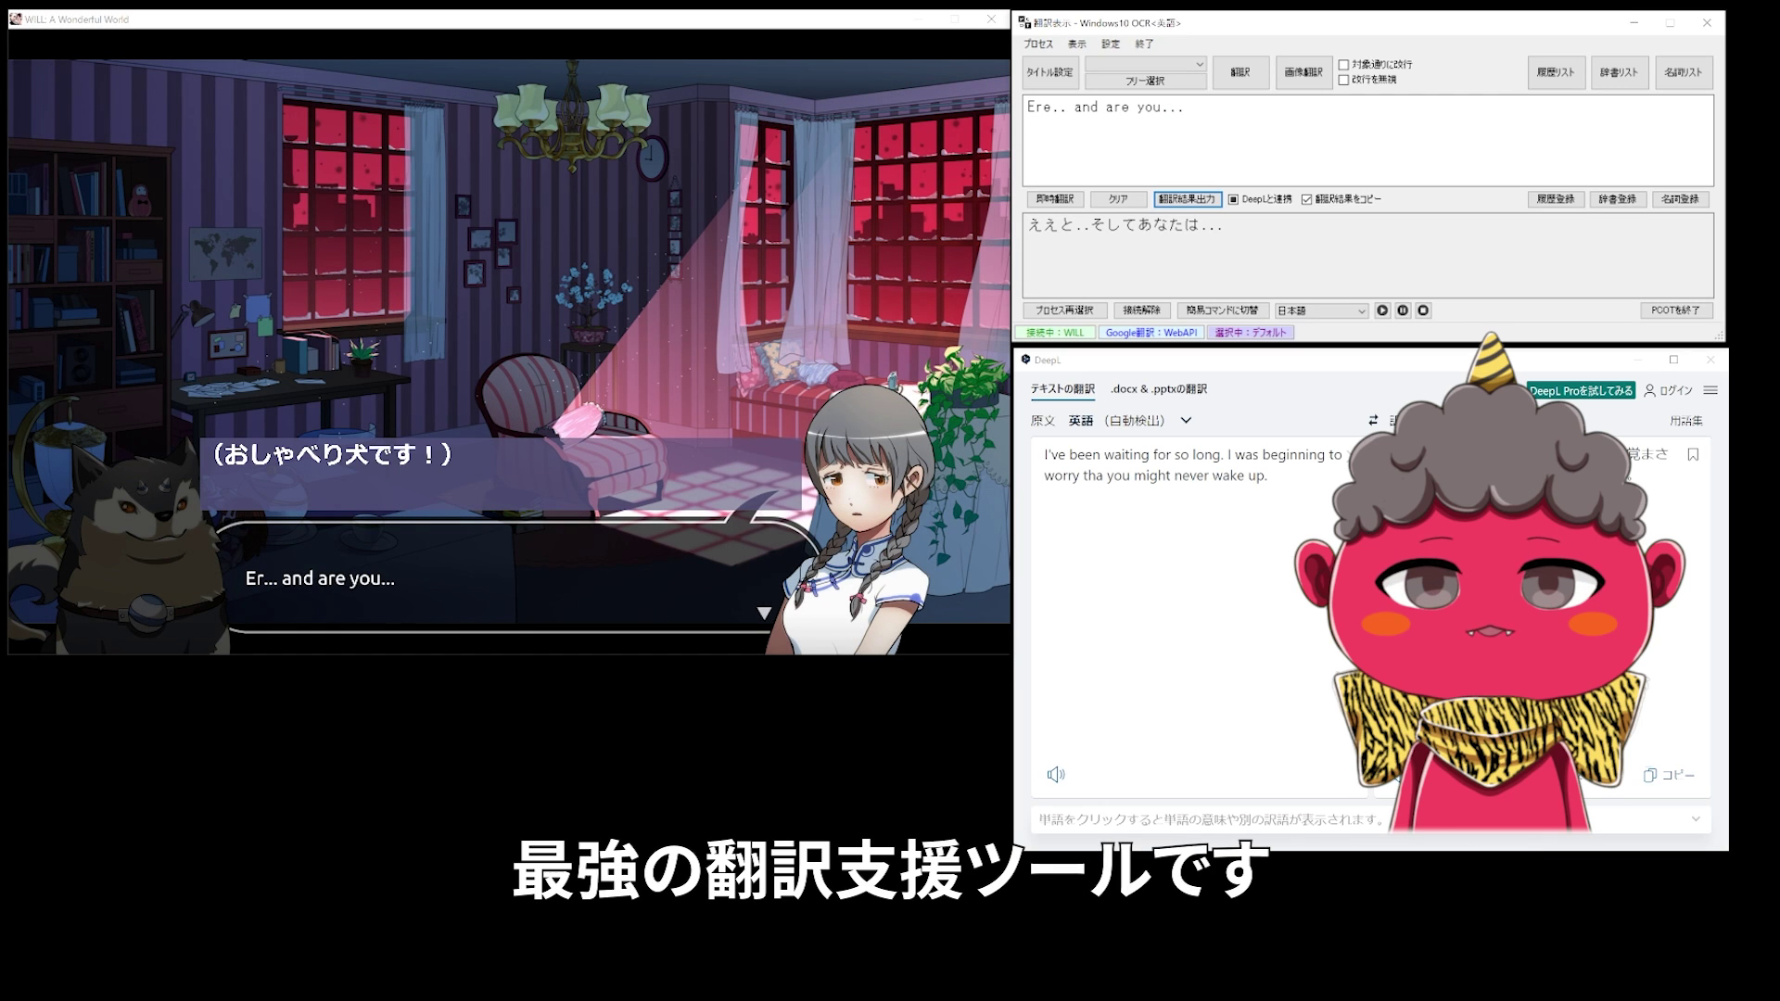
click(830, 255)
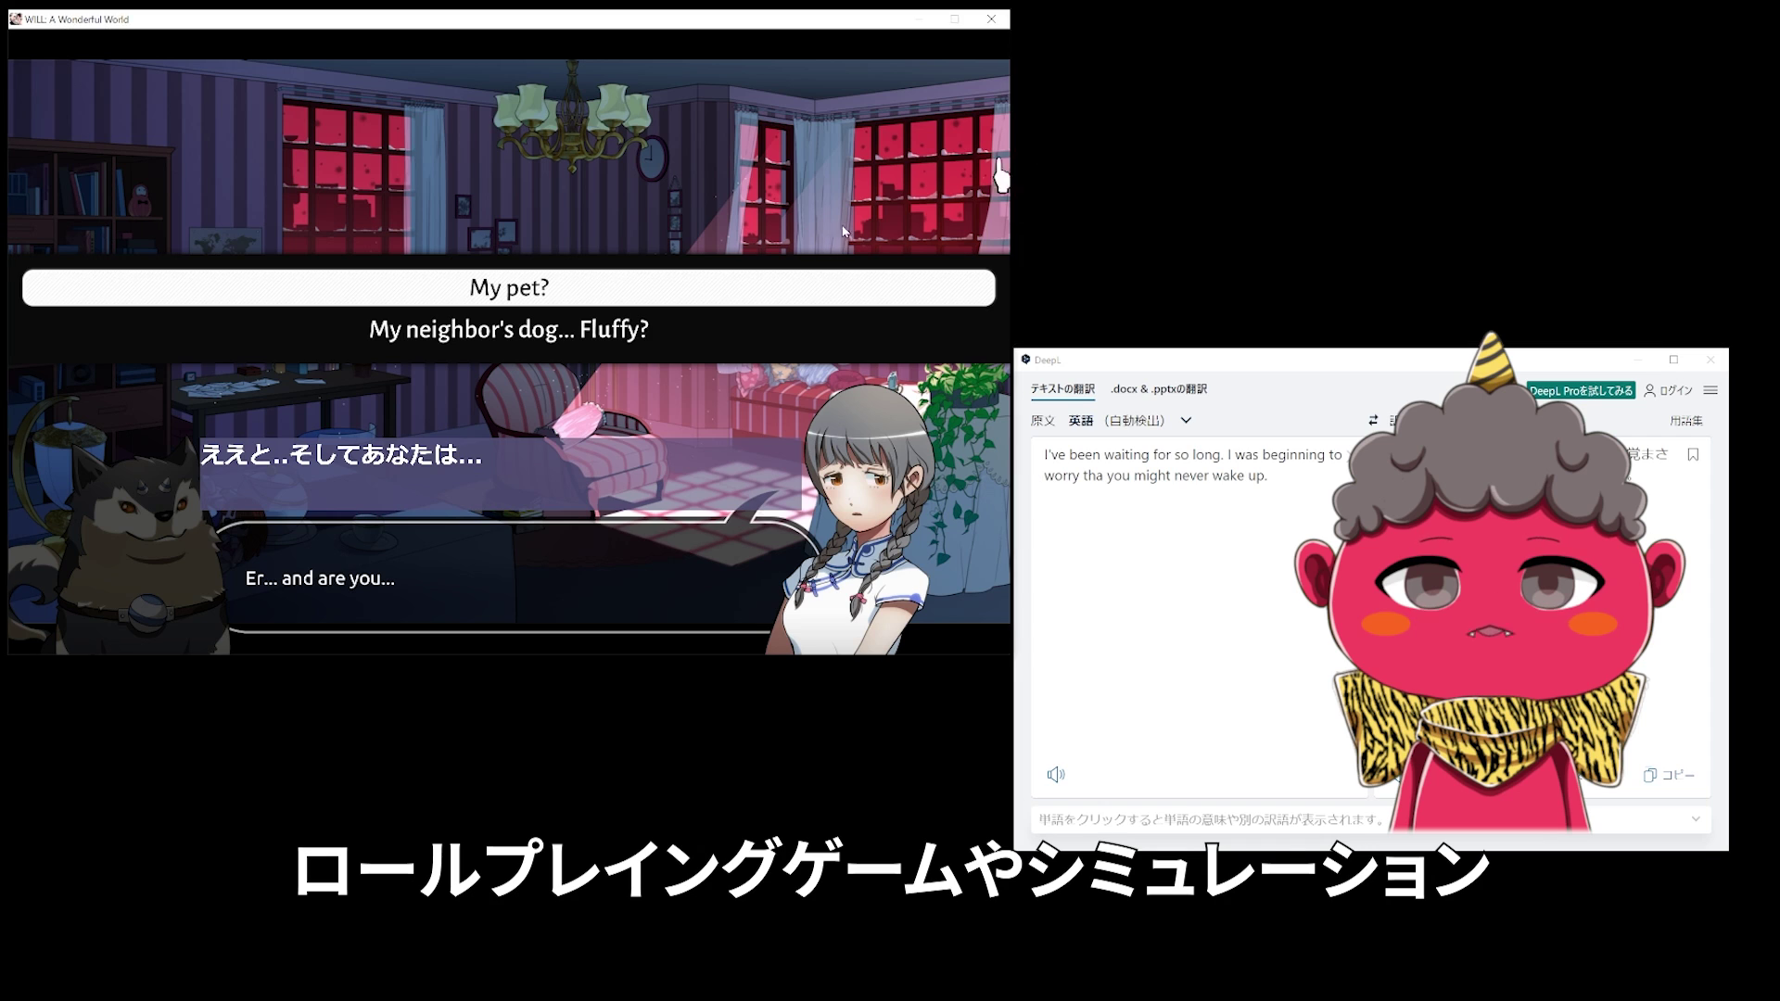
Translate the area around both answer choices with free selection and answer with "My neighbor's dog... Fluffy?".
drag(319, 265, 647, 342)
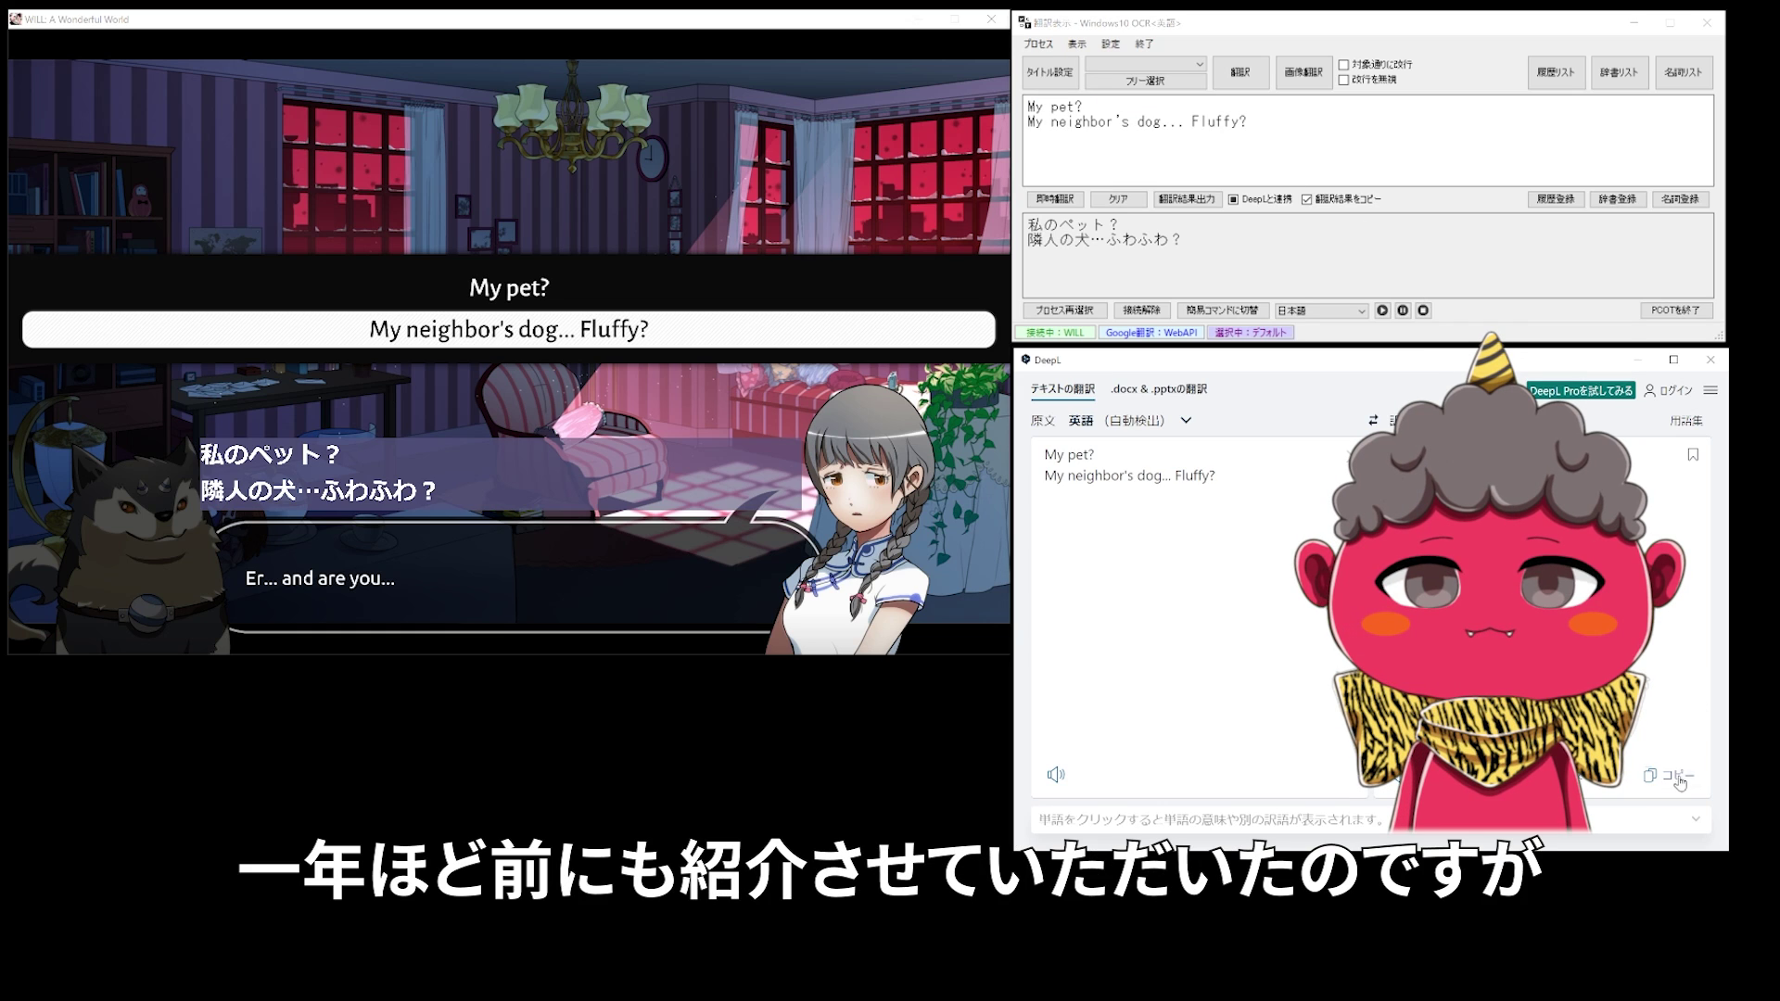
click(1190, 198)
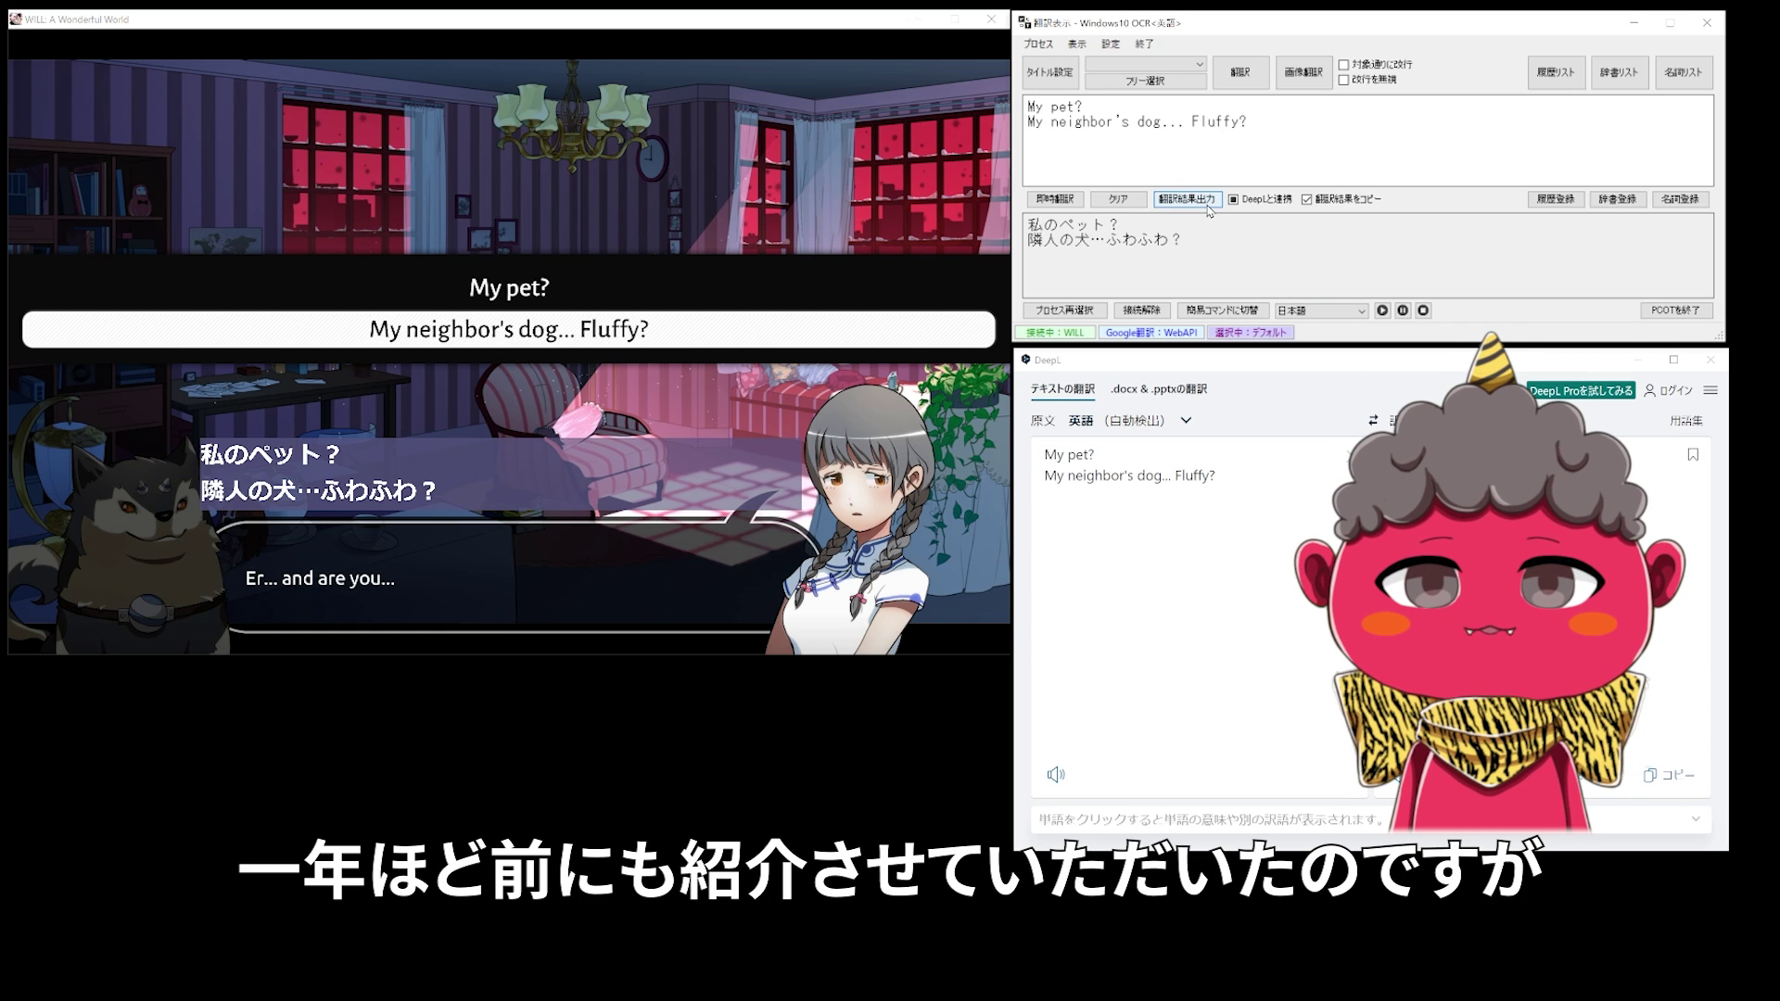
click(783, 356)
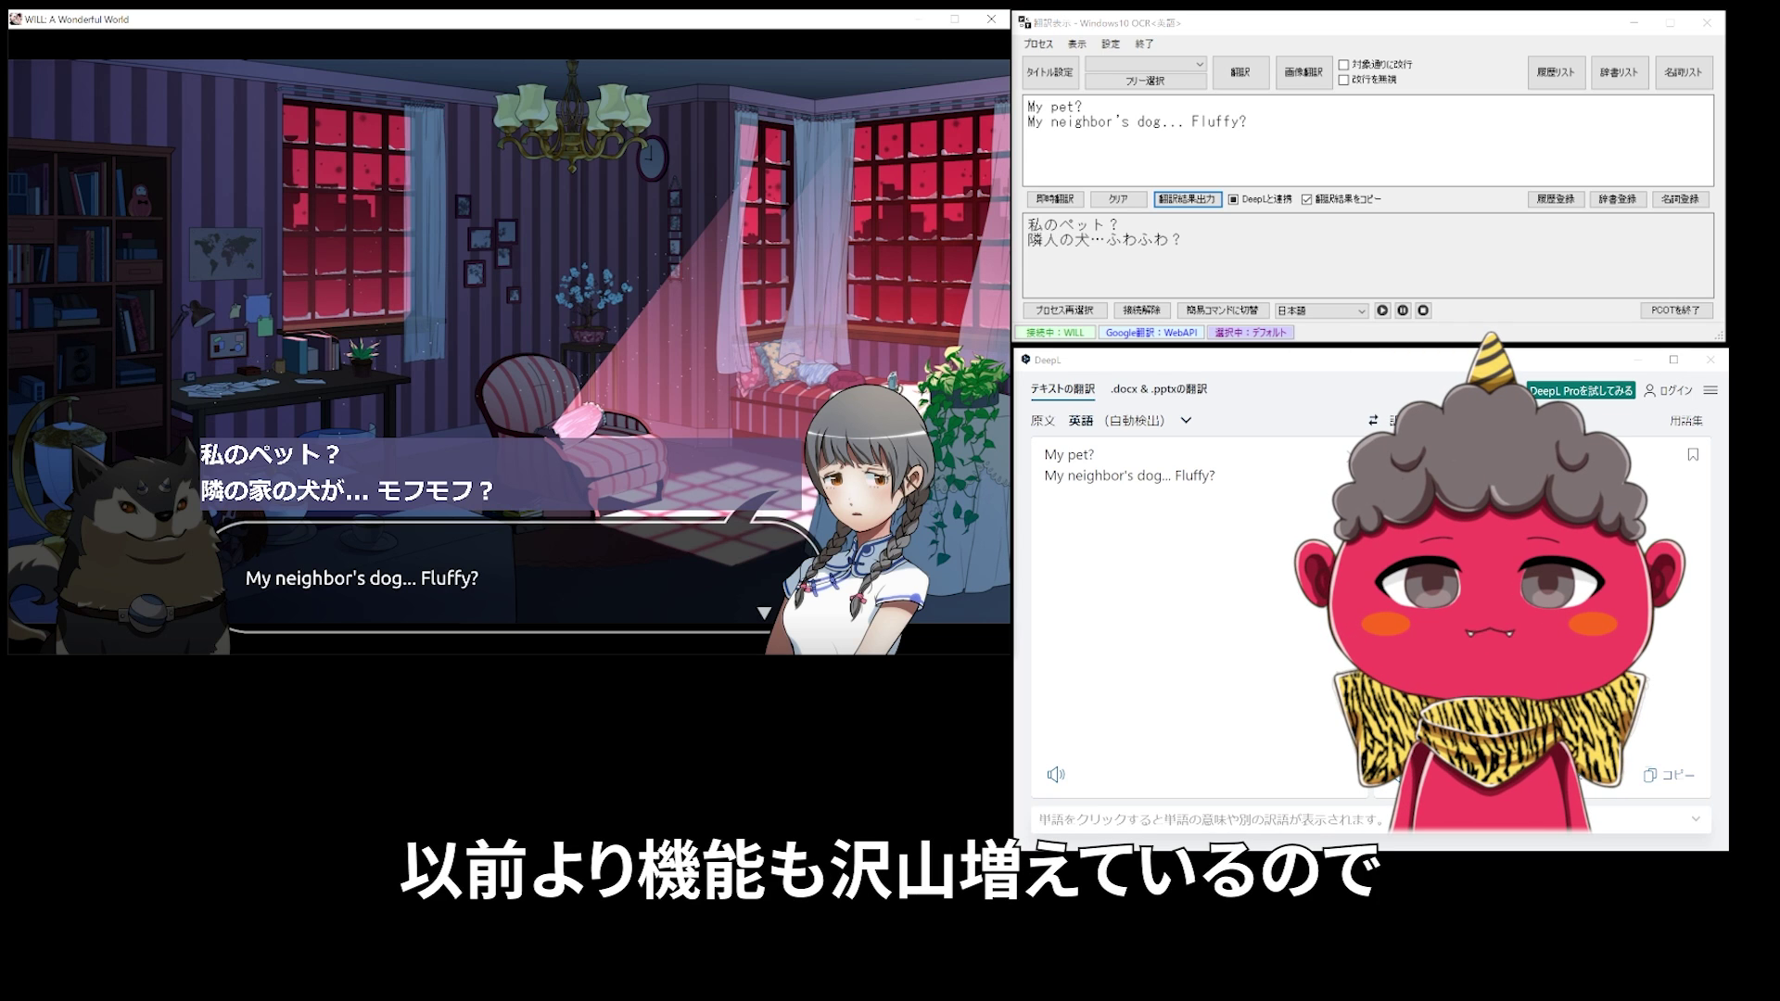
Translate the game's dialogue box with free selection and output the translation of "Besides, we don't even have a neighbor!".
click(1180, 80)
drag(239, 523, 742, 630)
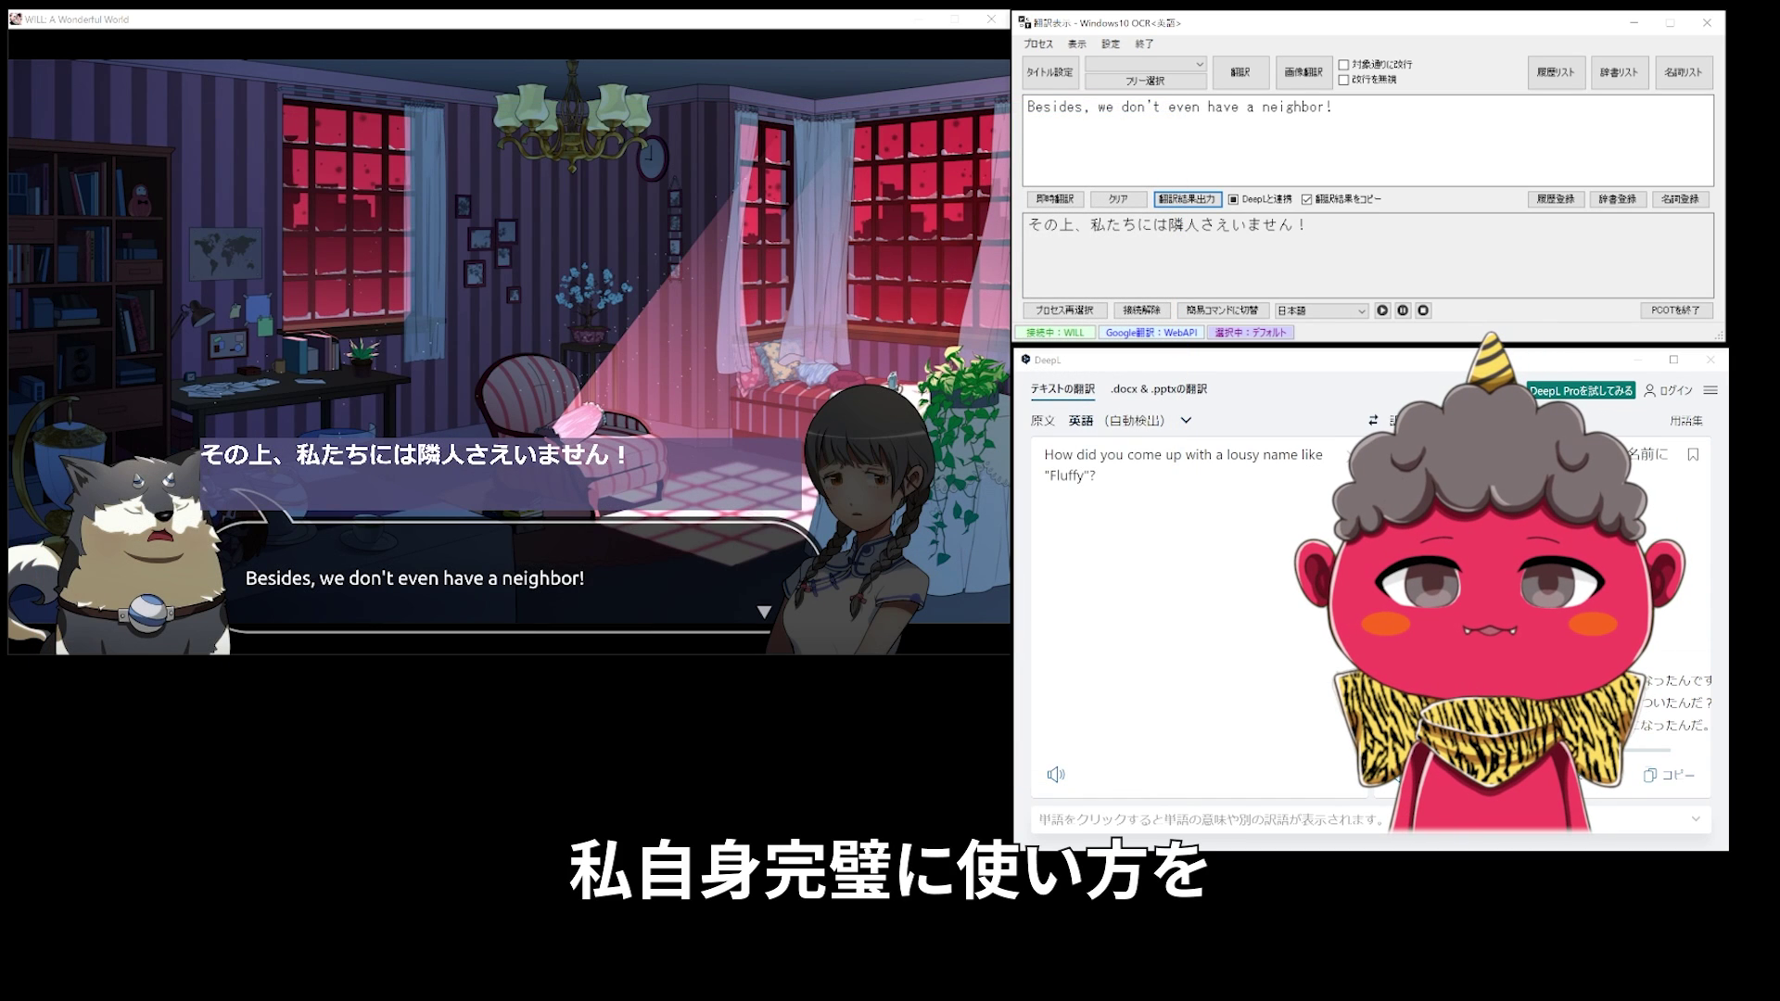
click(1156, 195)
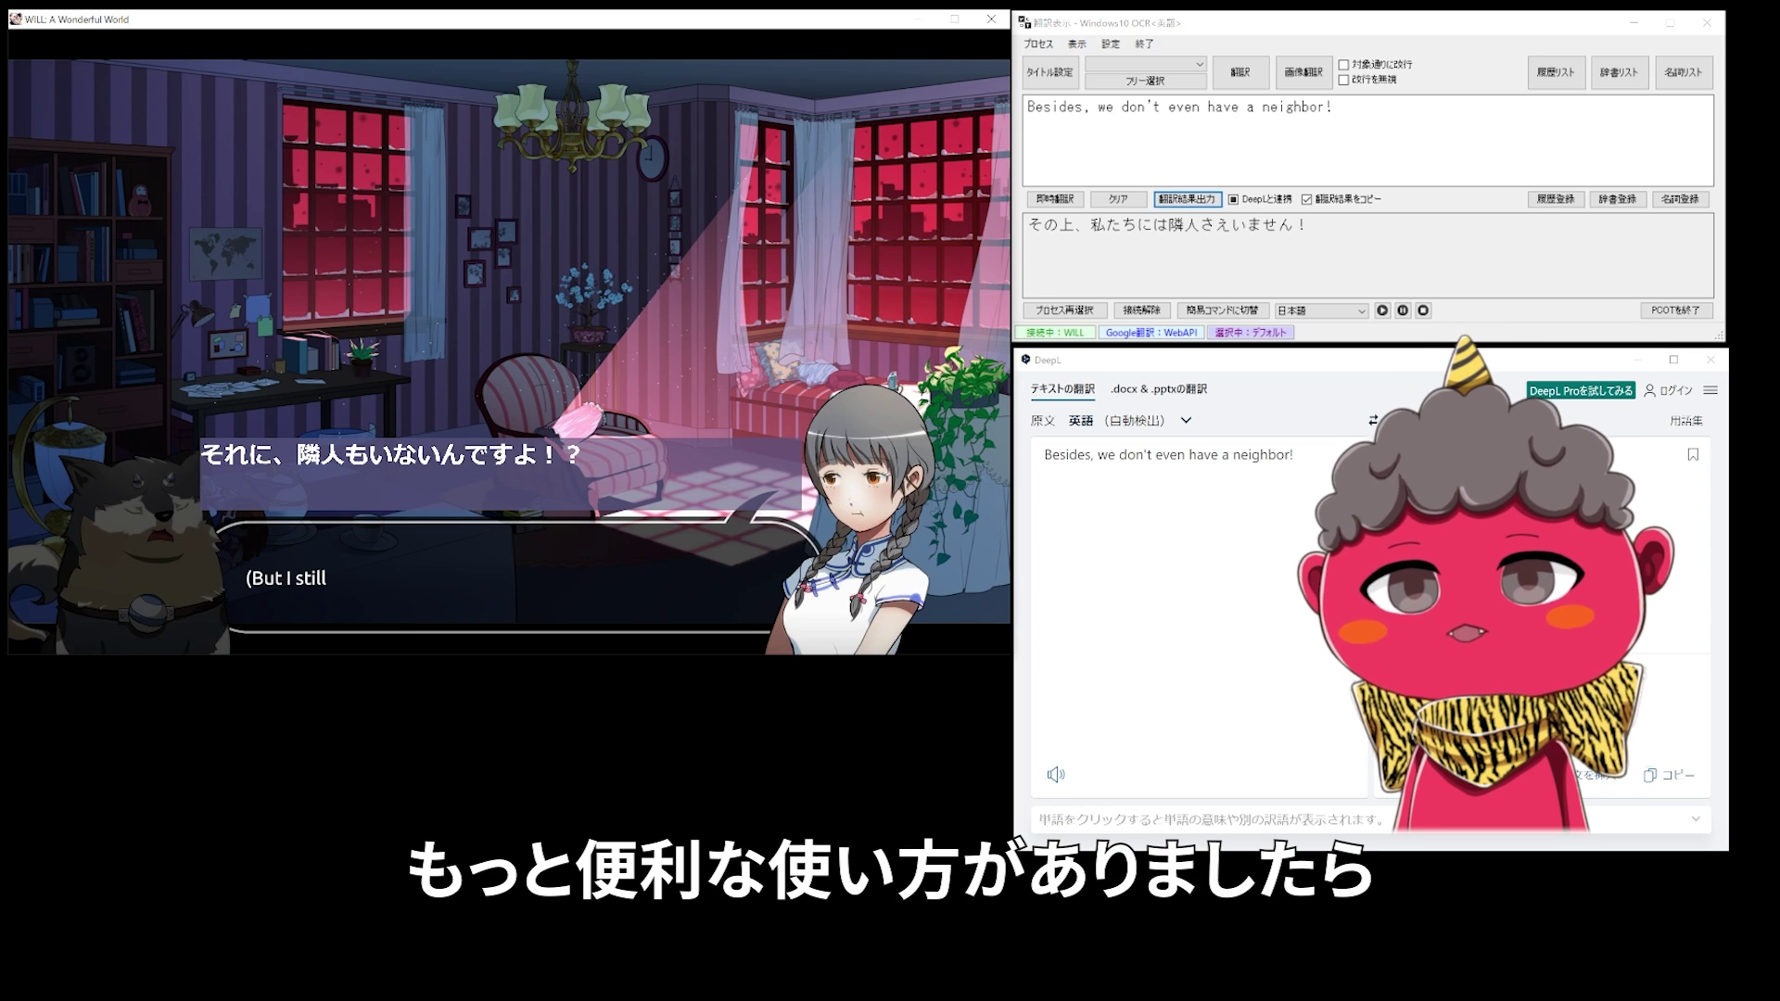
Advance the game dialogue from "(But I still think he looks like a Fluffy...)" past "Lost... my memories?".
key(Return)
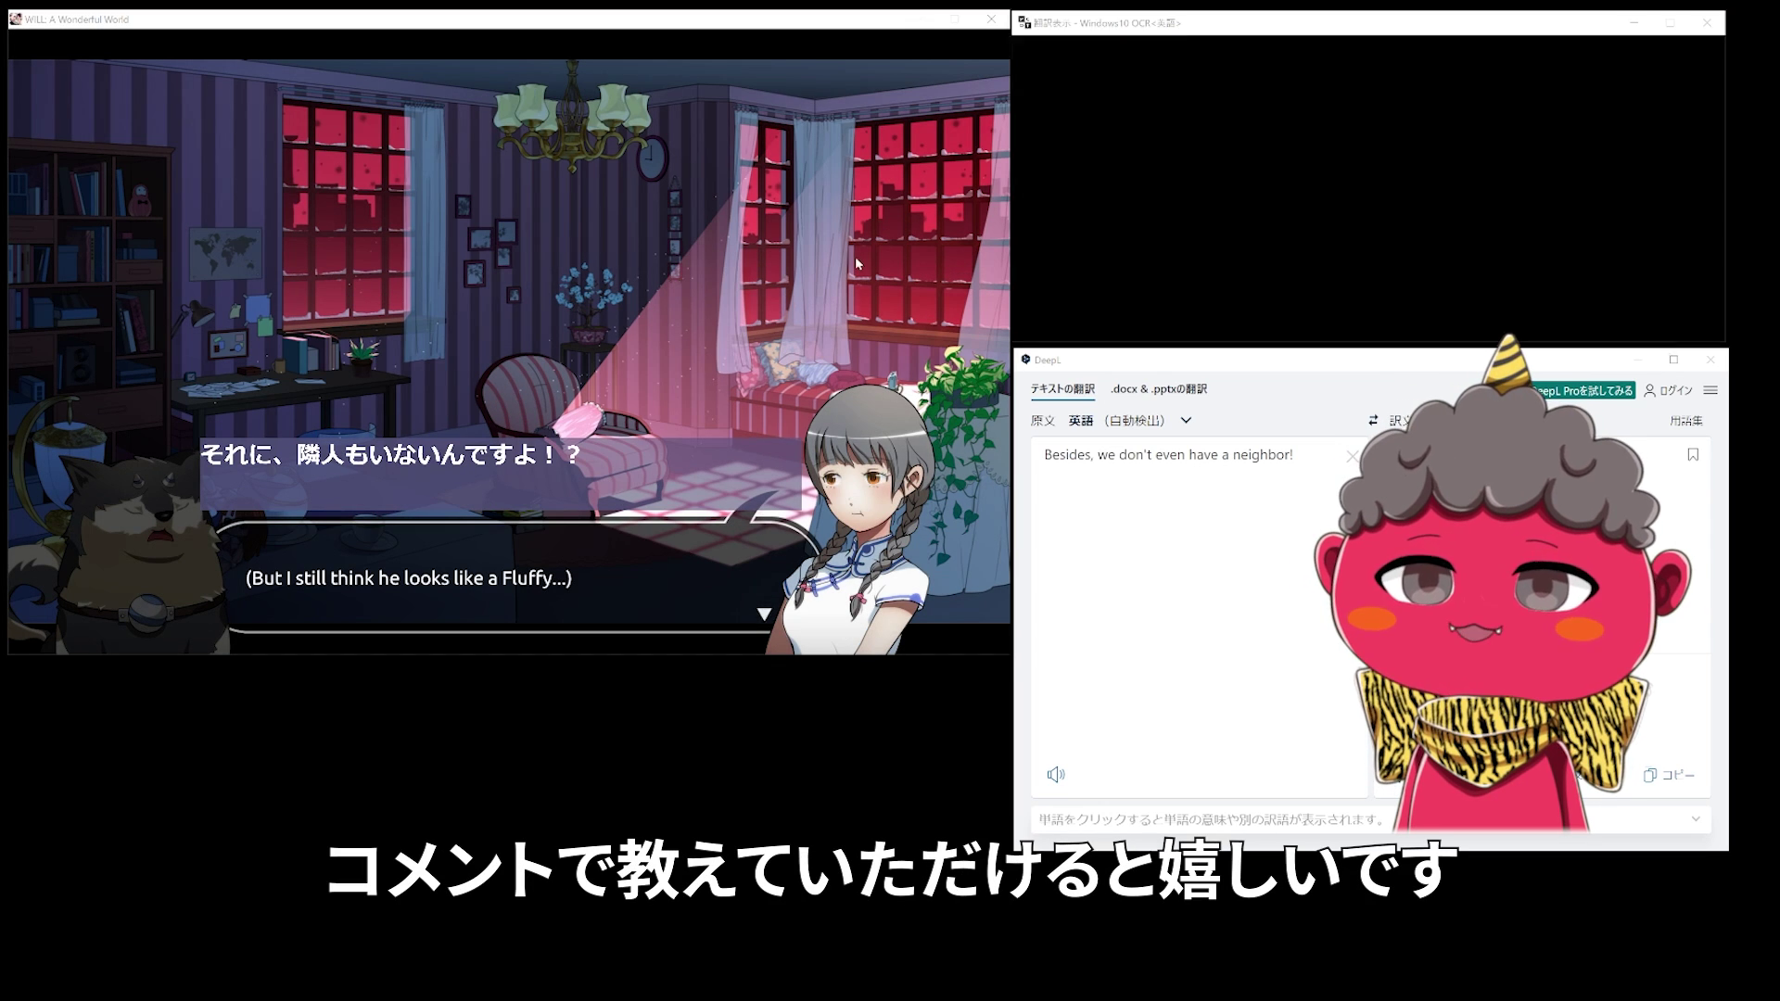
key(Return)
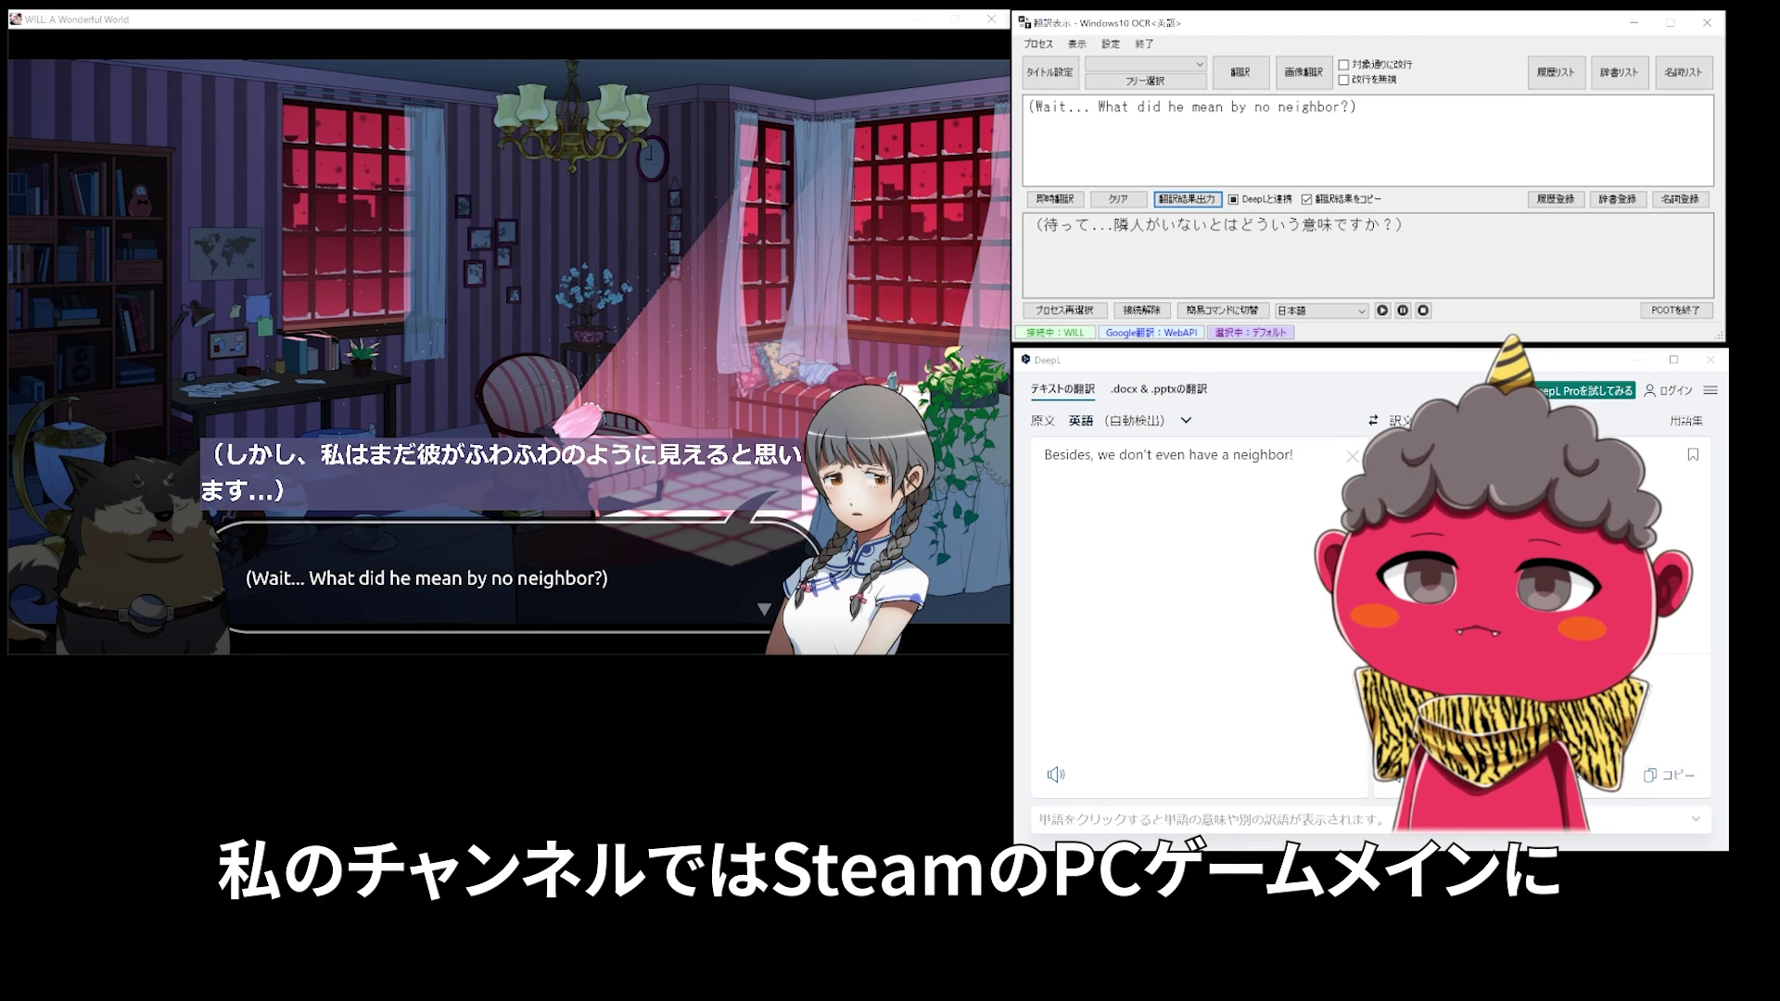
key(Return)
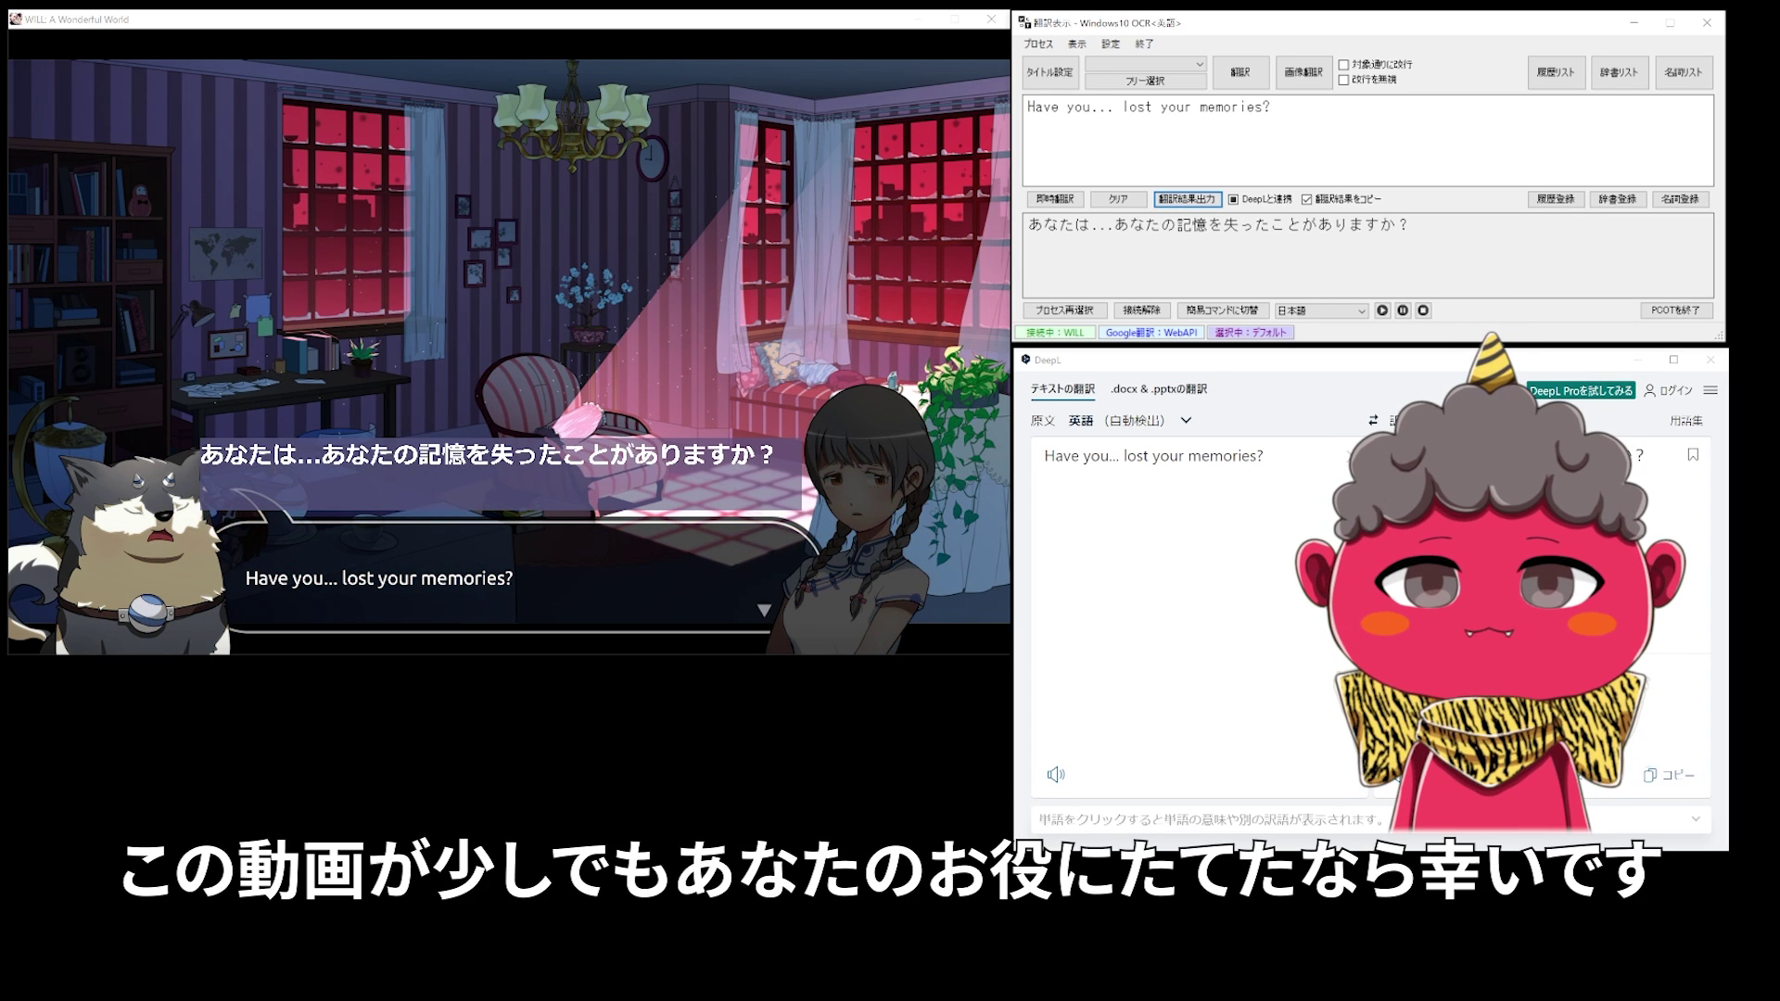
key(Return)
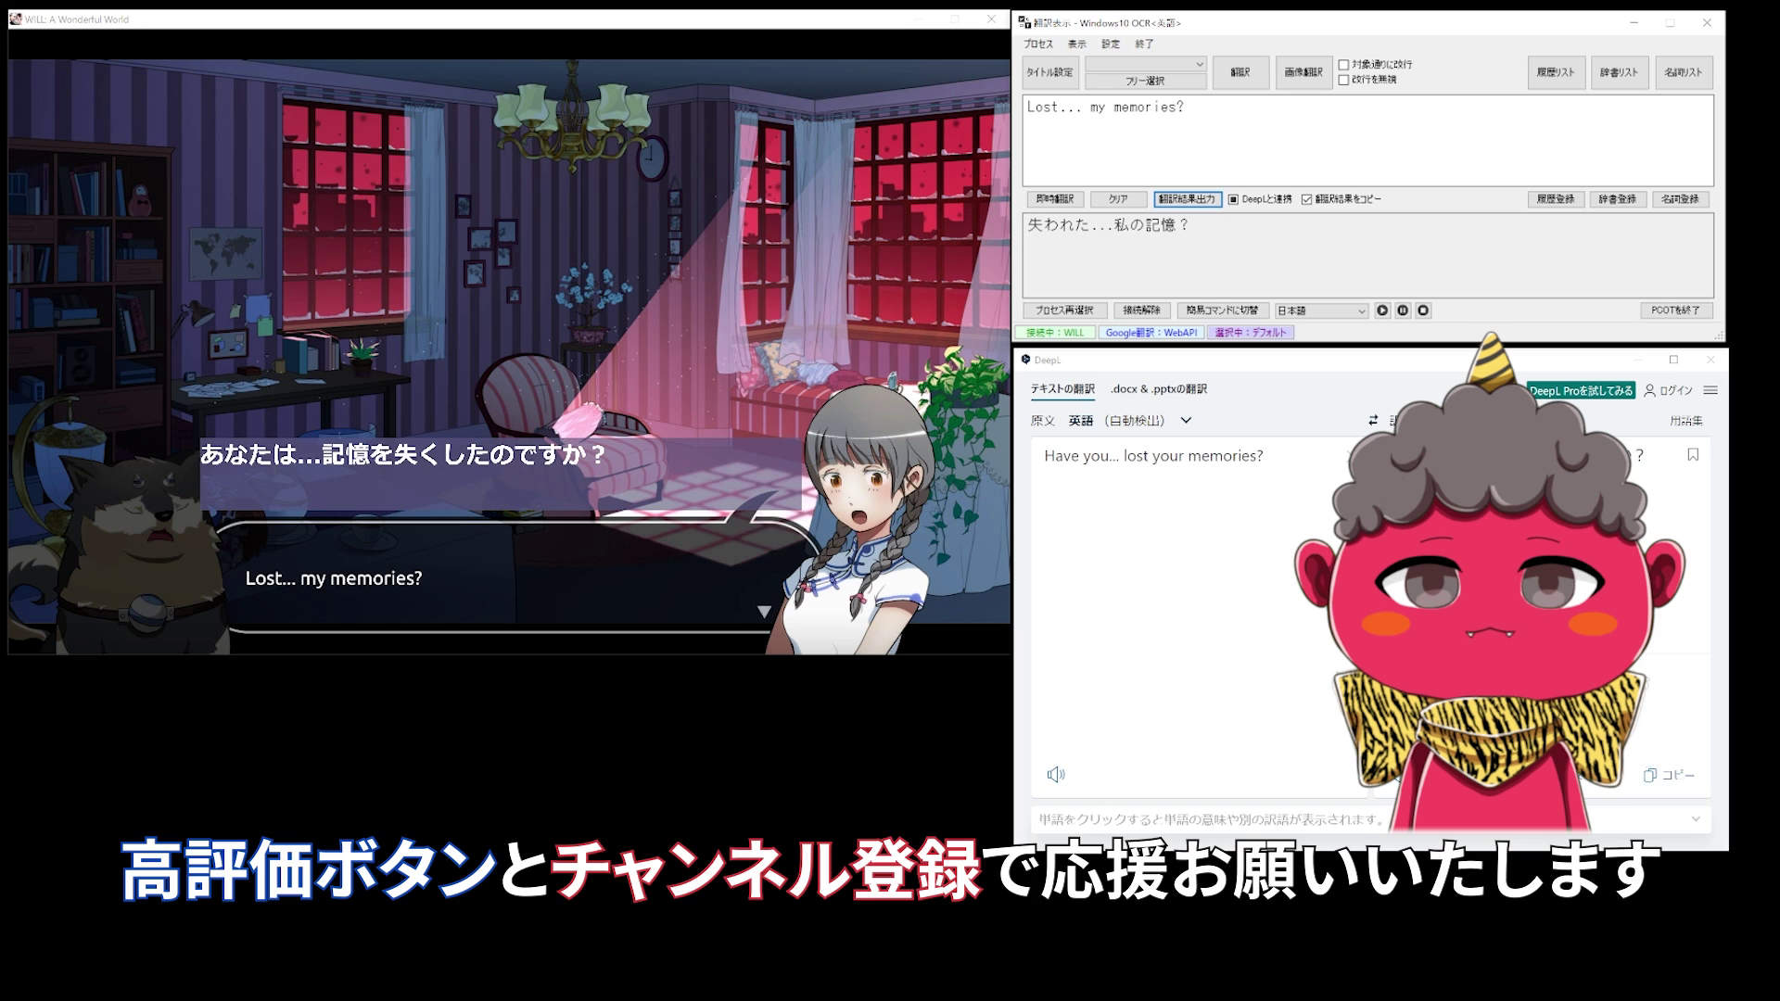
key(Return)
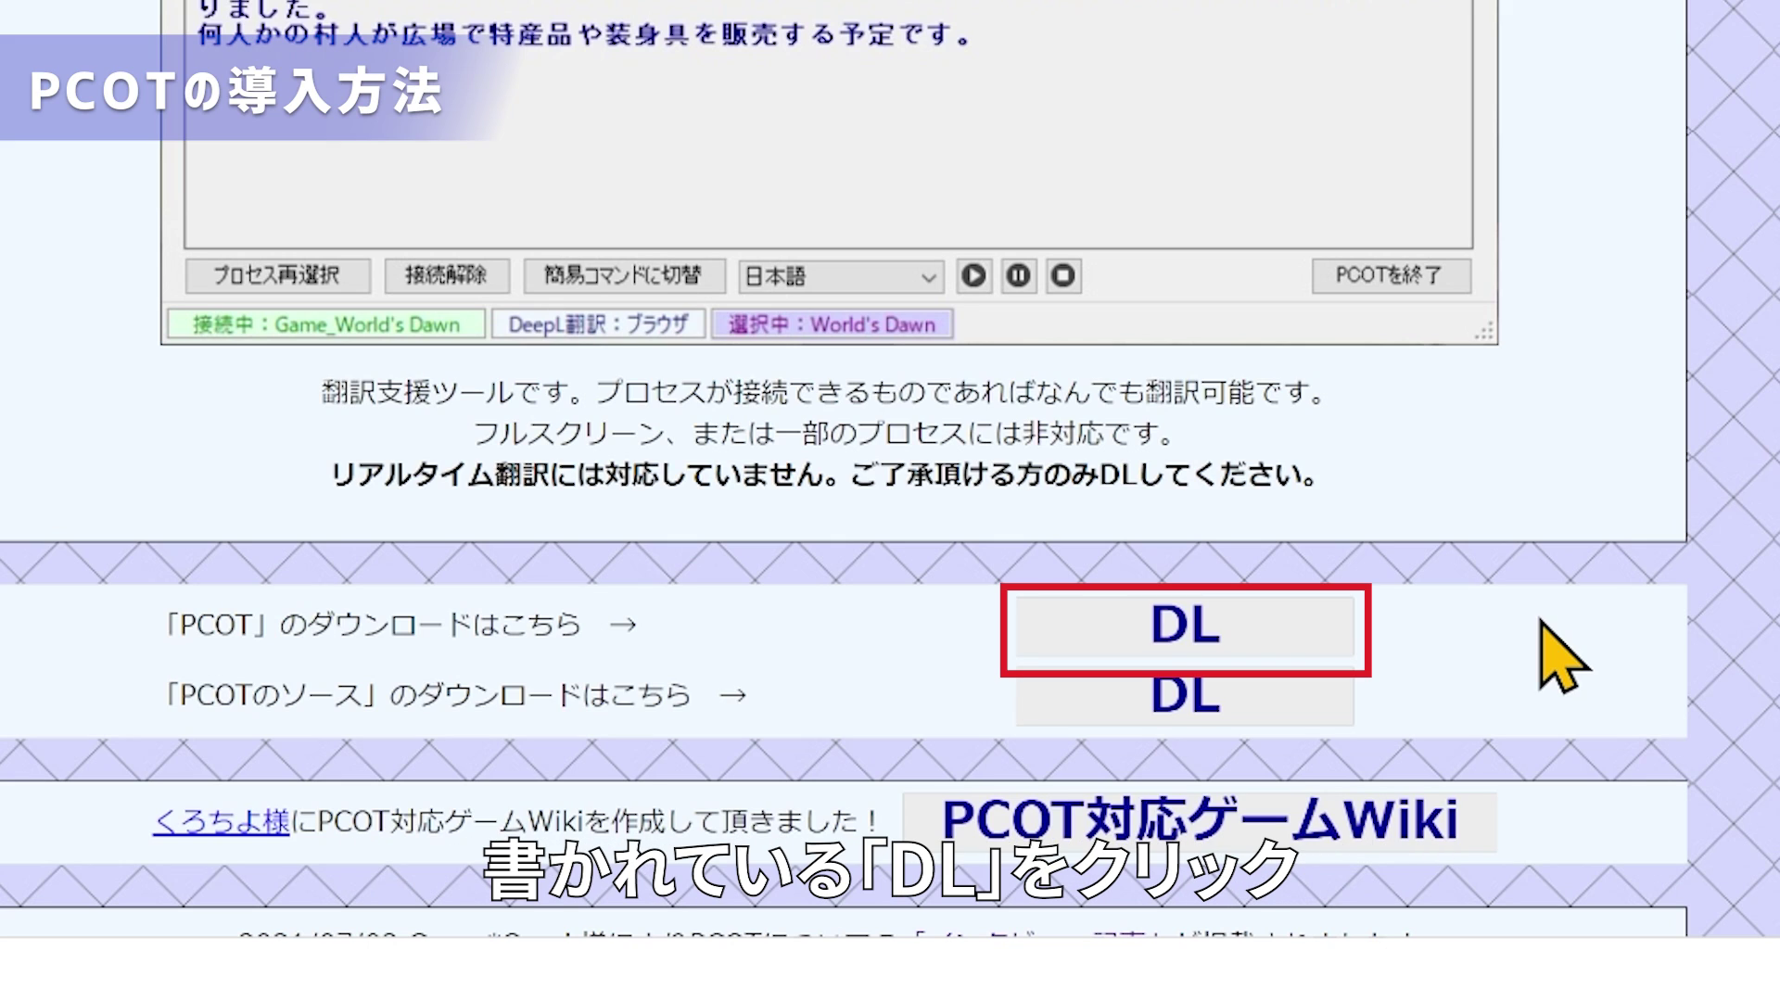
Download PCOT from its site and vc_redist.x86.exe from the Visual C++ 2015 redistributable page.
click(1280, 624)
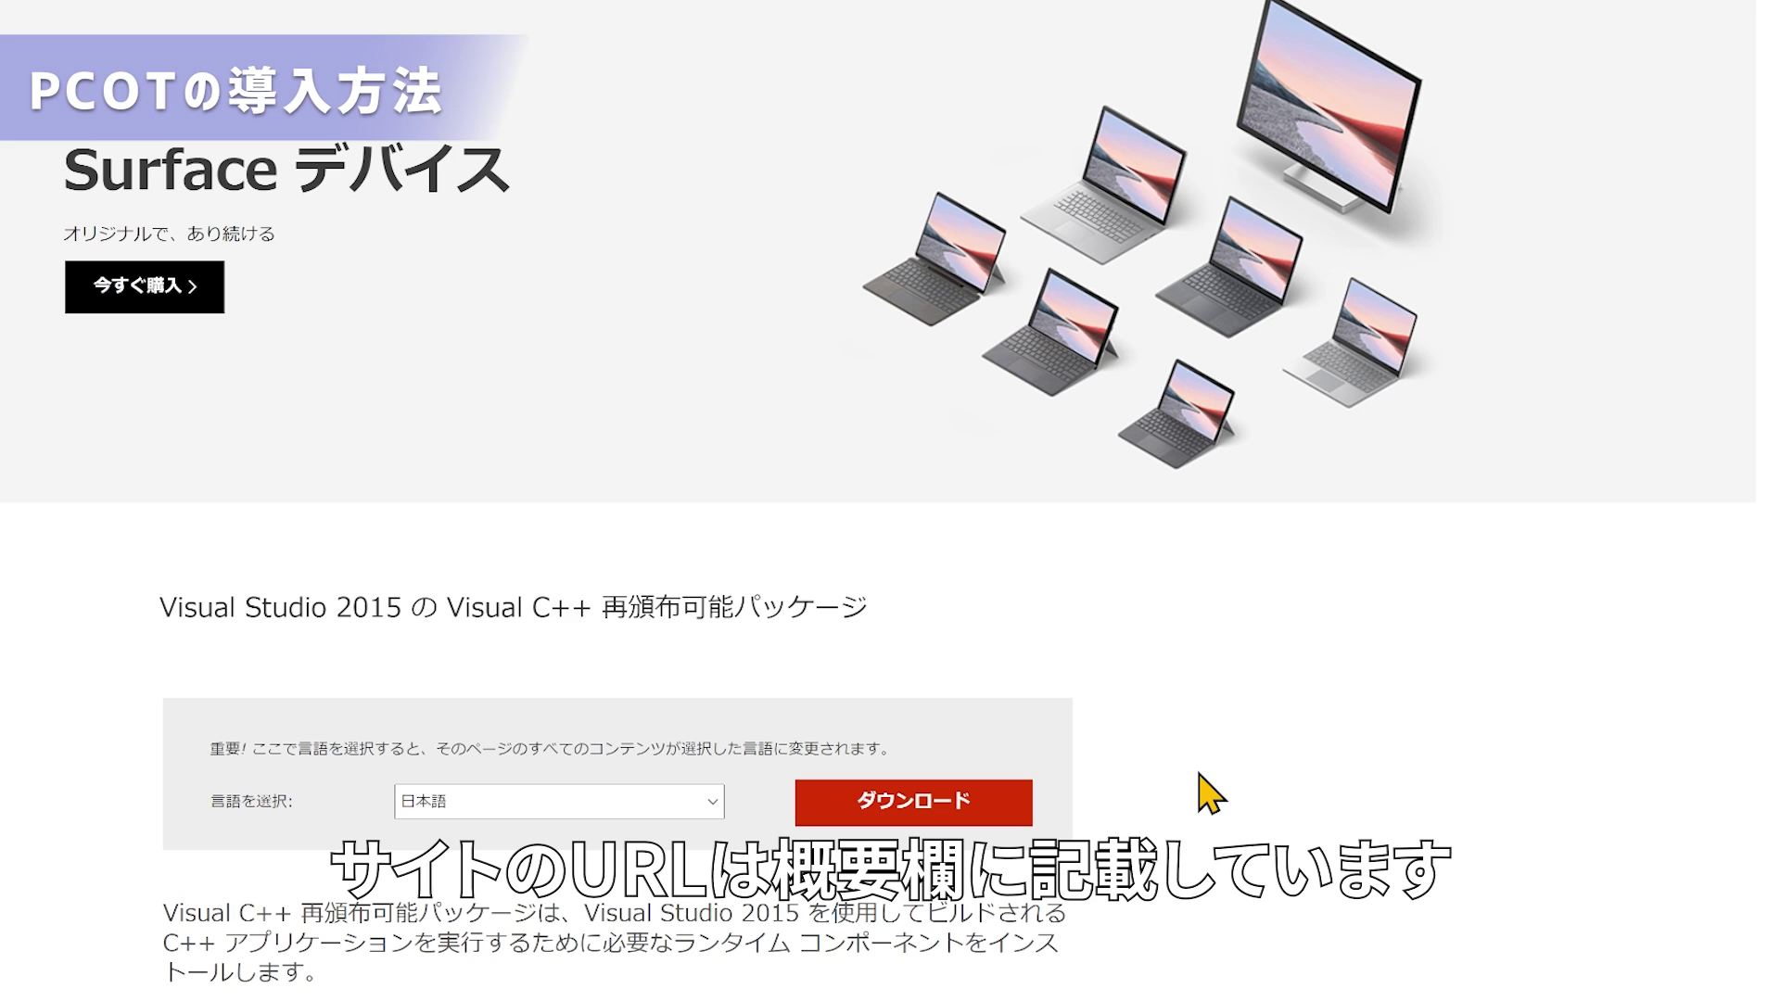
scroll(1196, 774, down, 2)
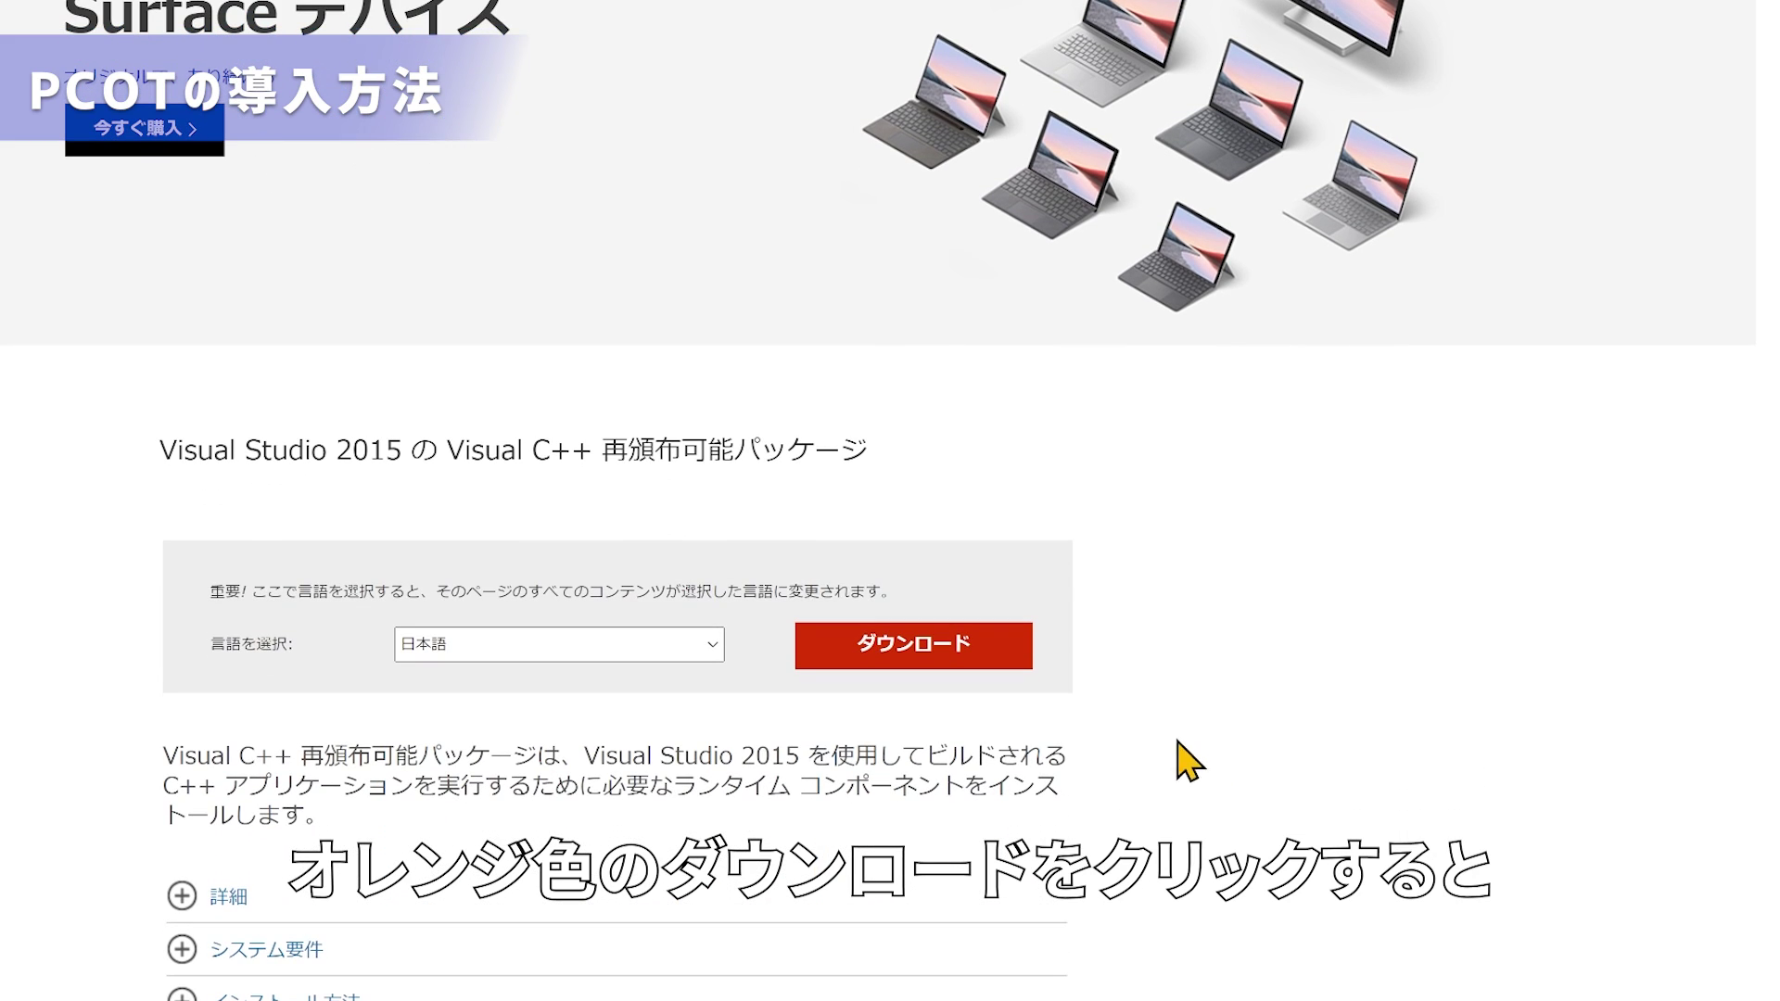
click(983, 649)
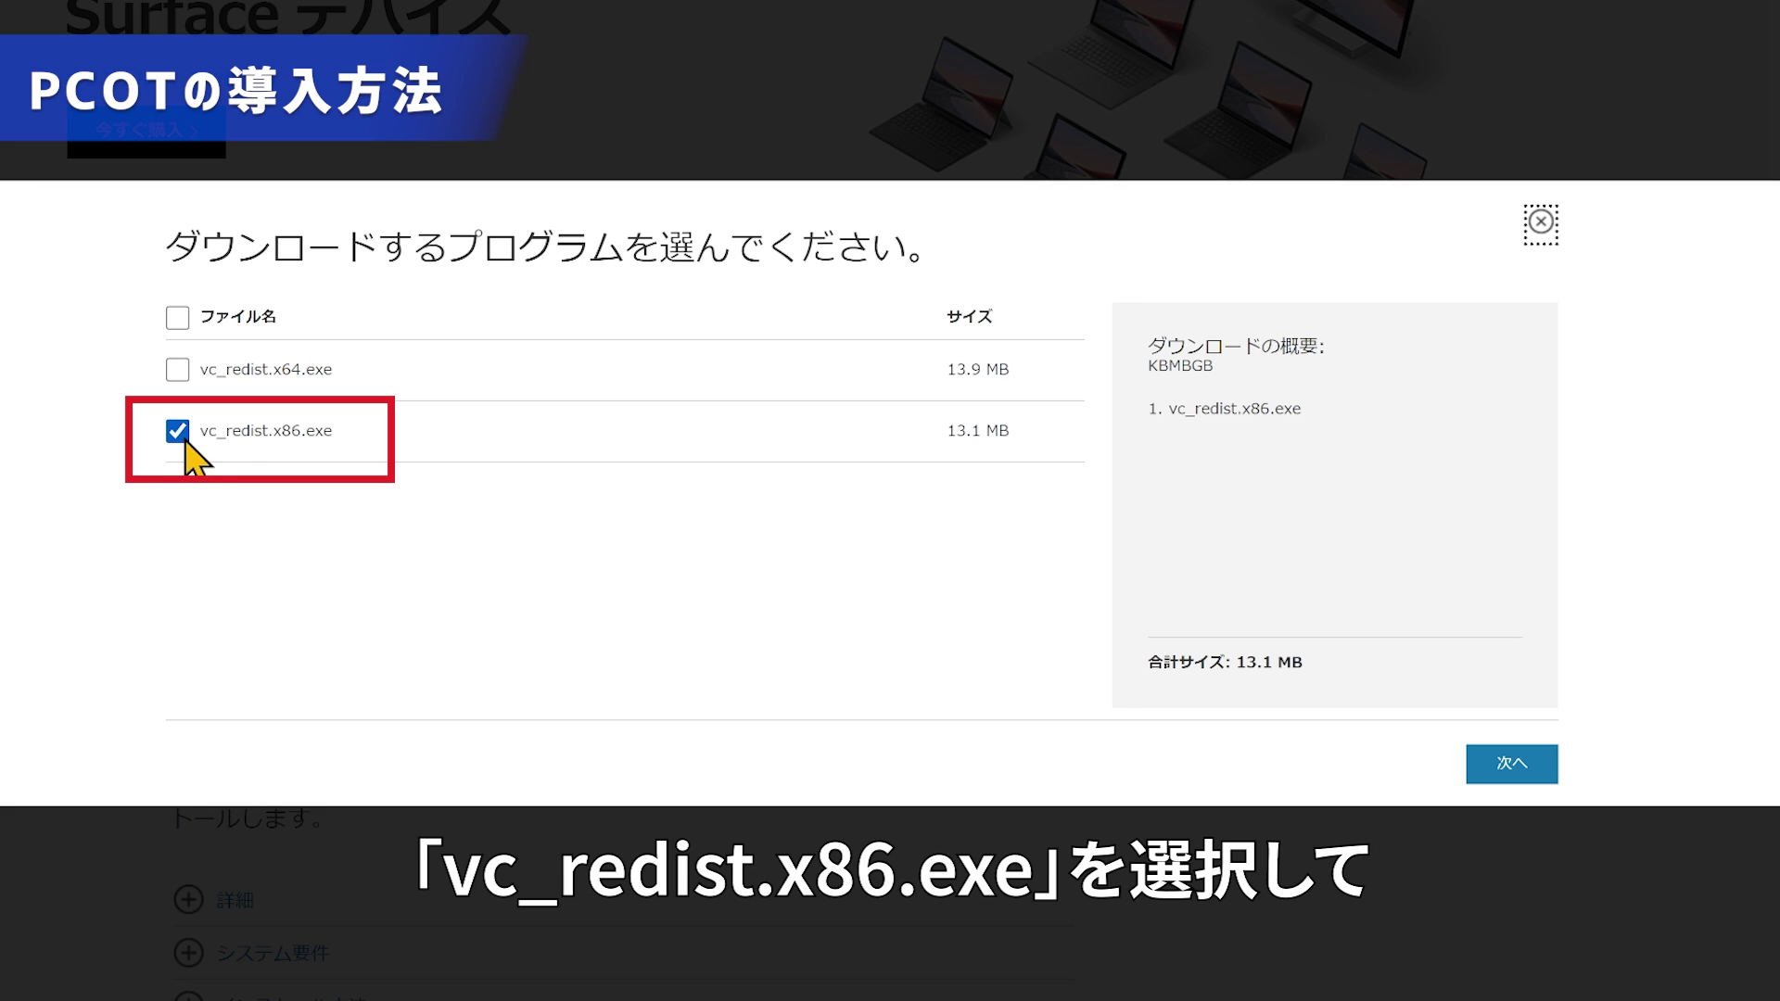
click(1512, 781)
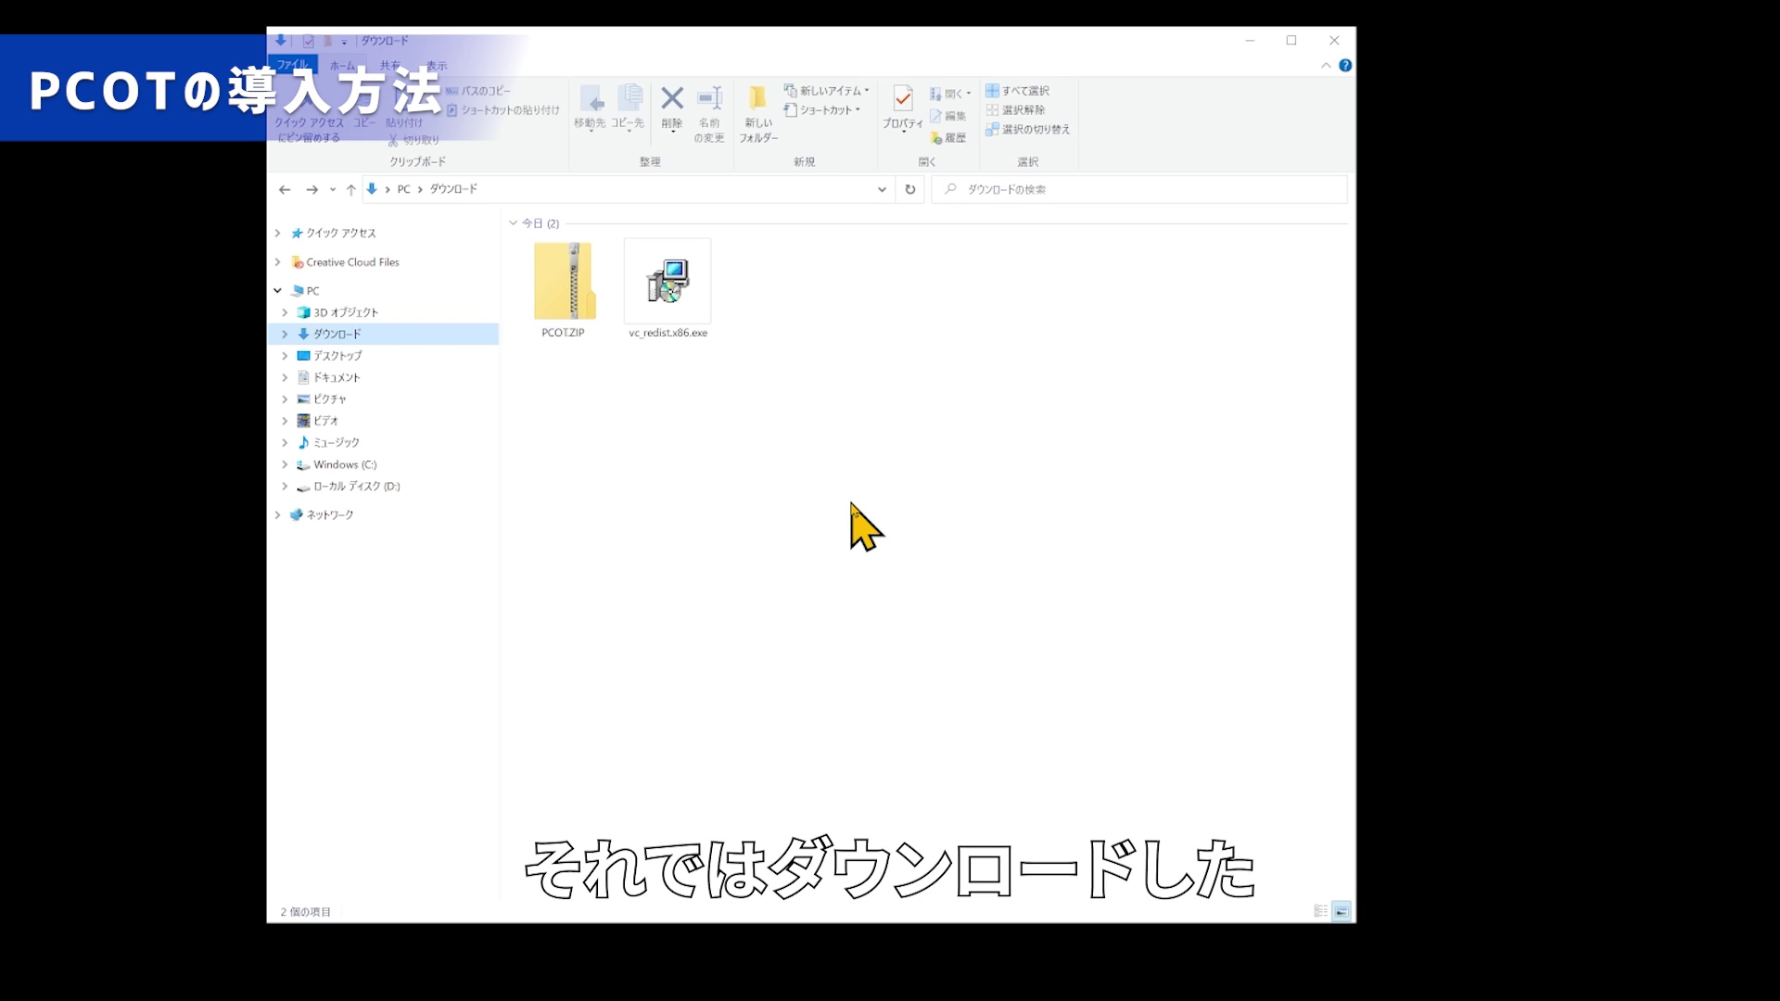
Install the Visual C++ 2015 x86 redistributable, accepting its license terms, and delete the vc_redist.x86.exe installer.
double_click(683, 327)
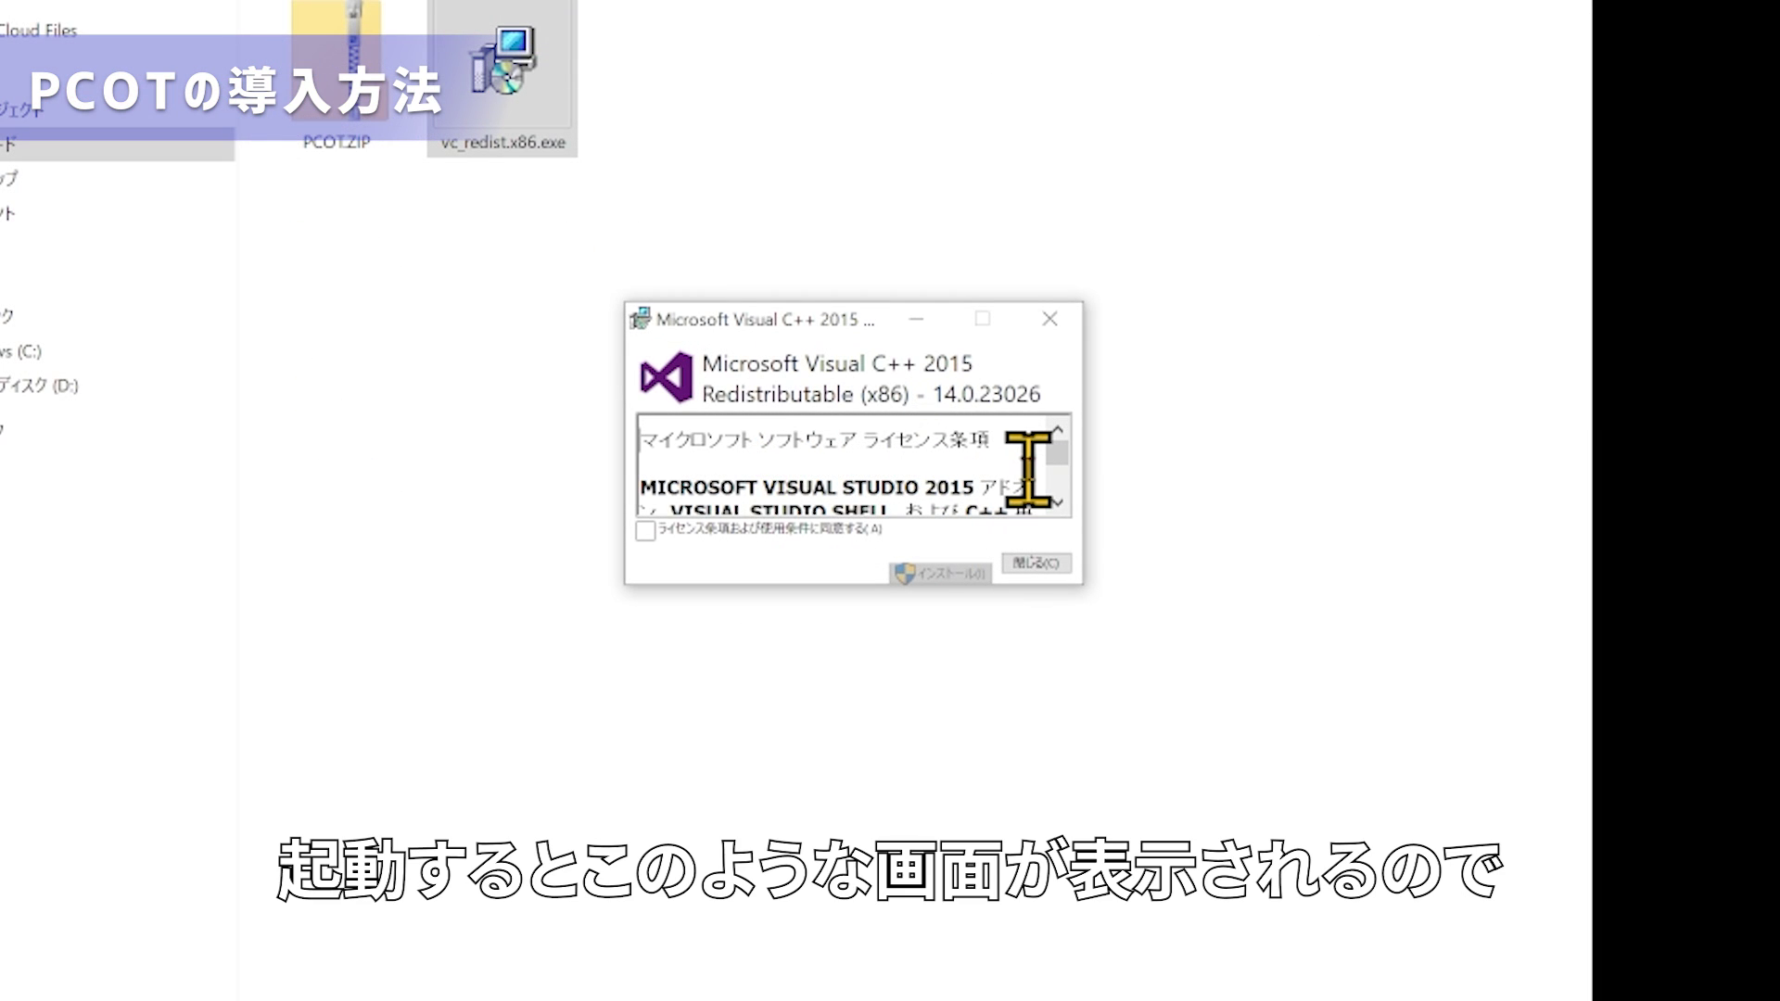
click(645, 530)
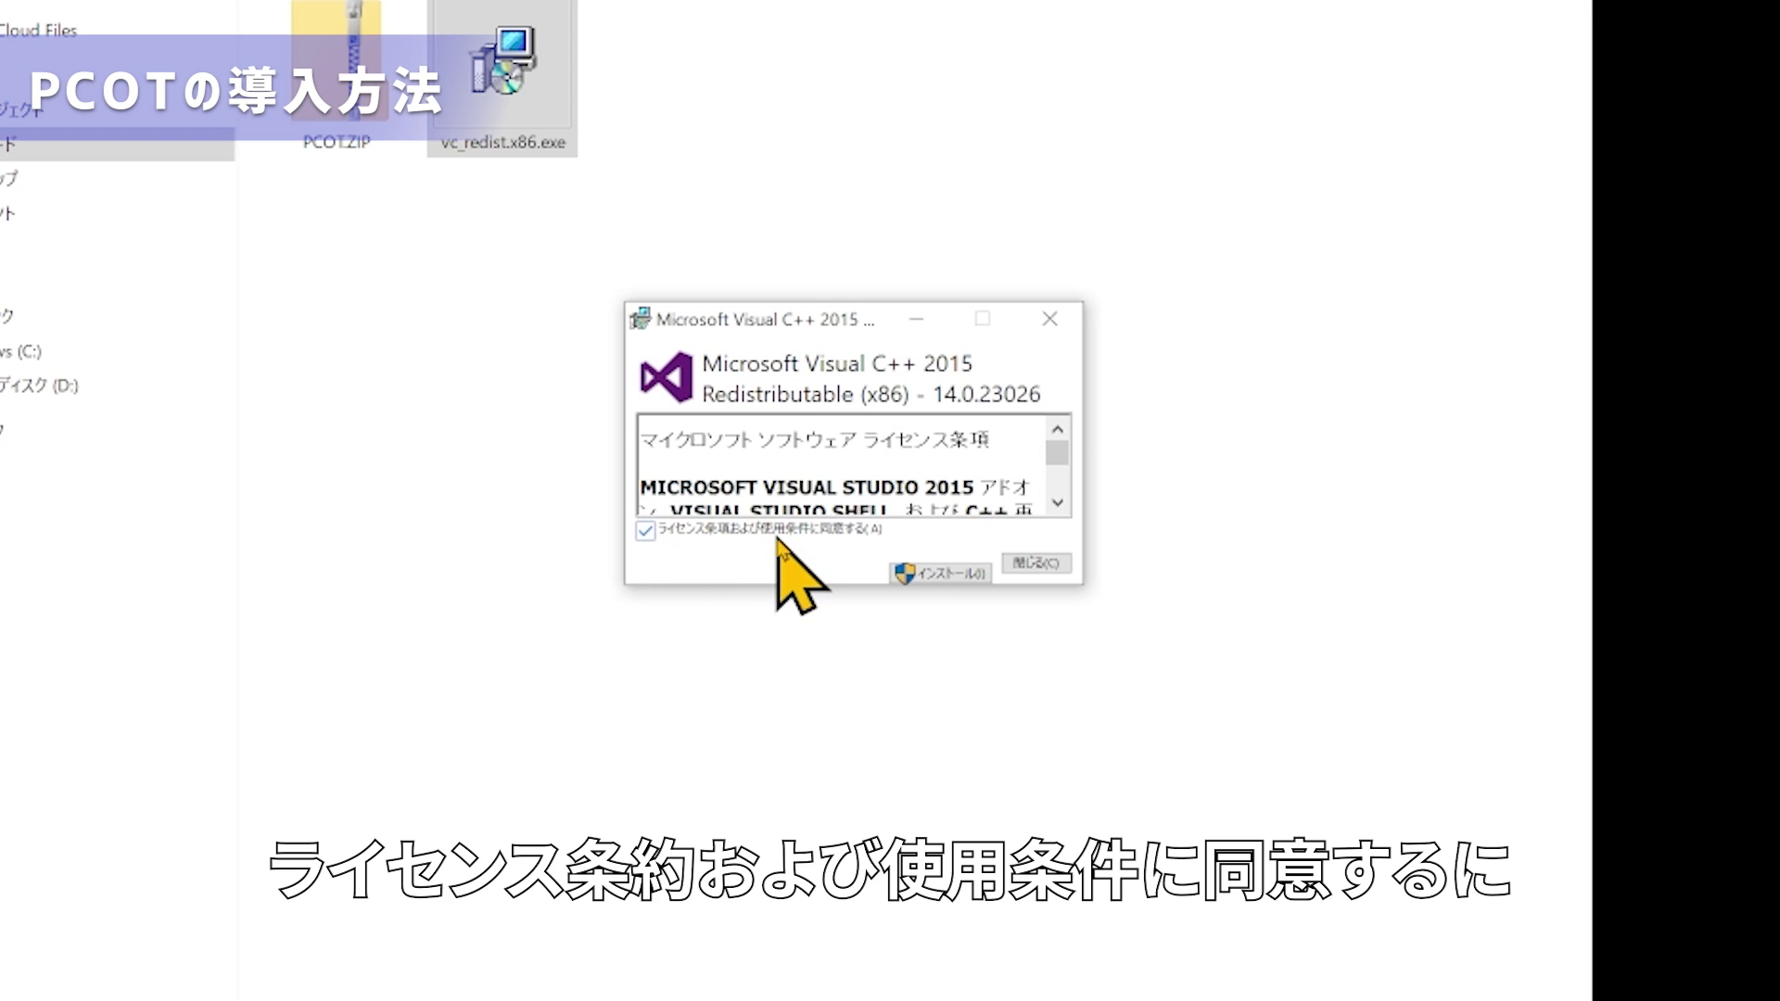
click(966, 569)
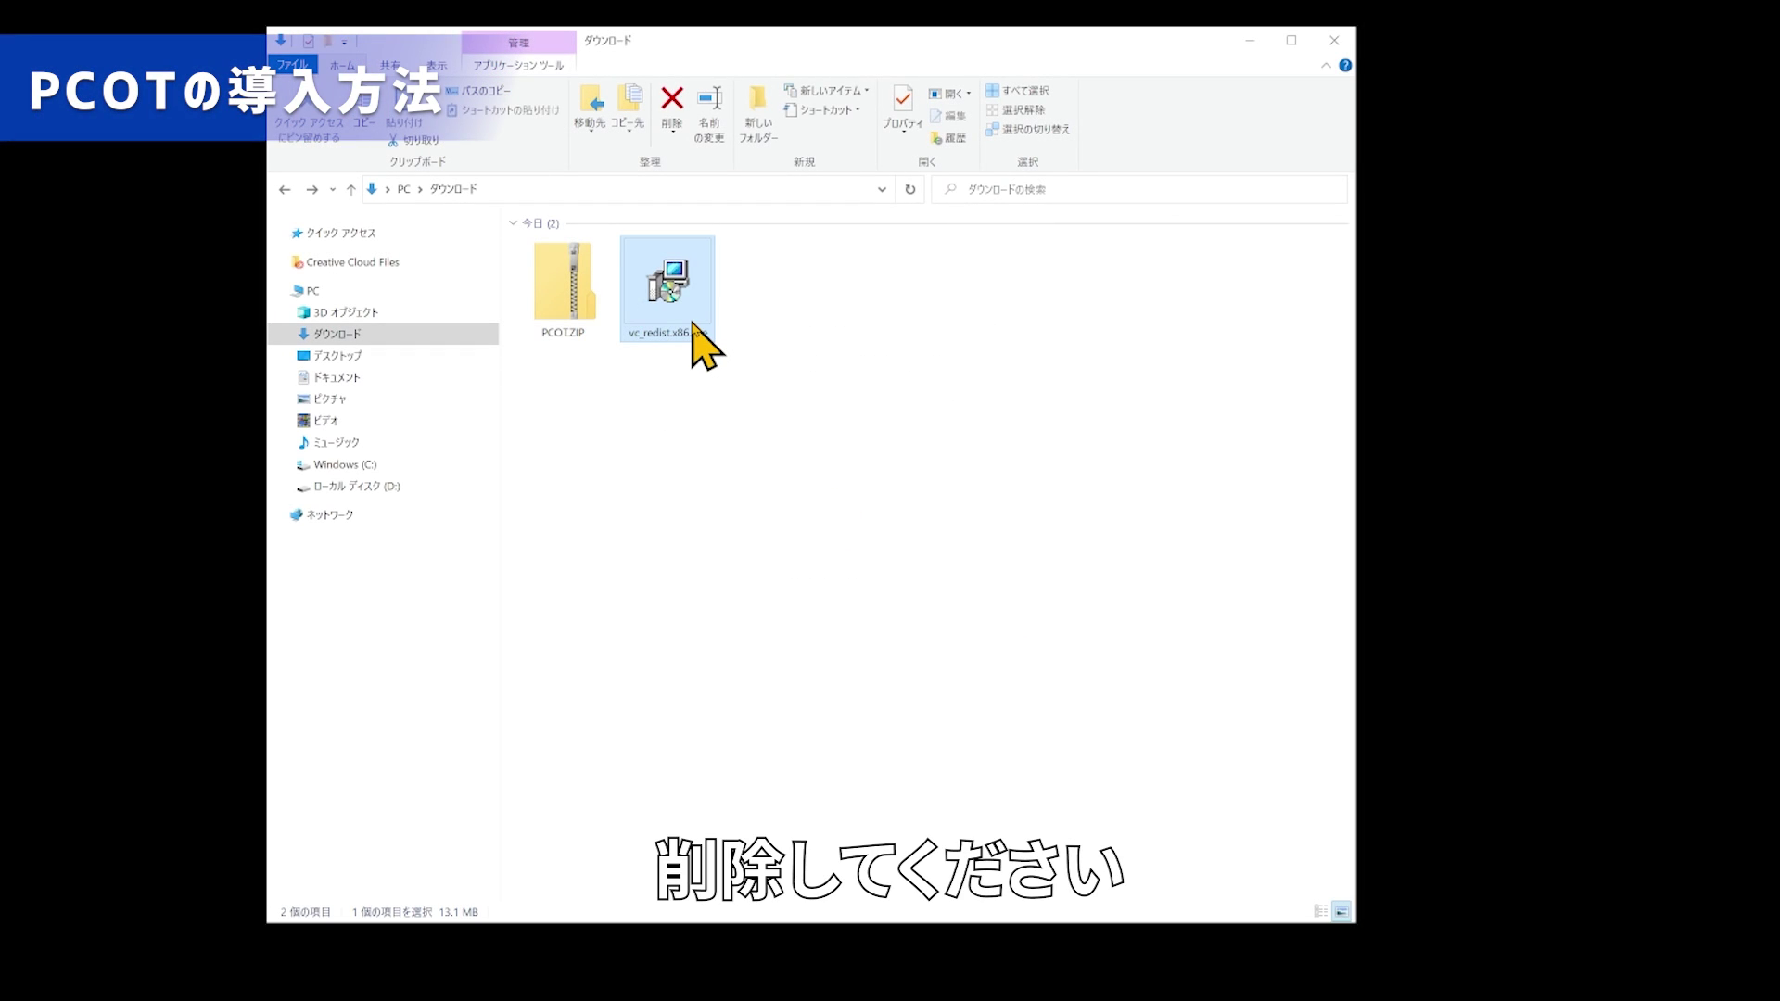
key(Delete)
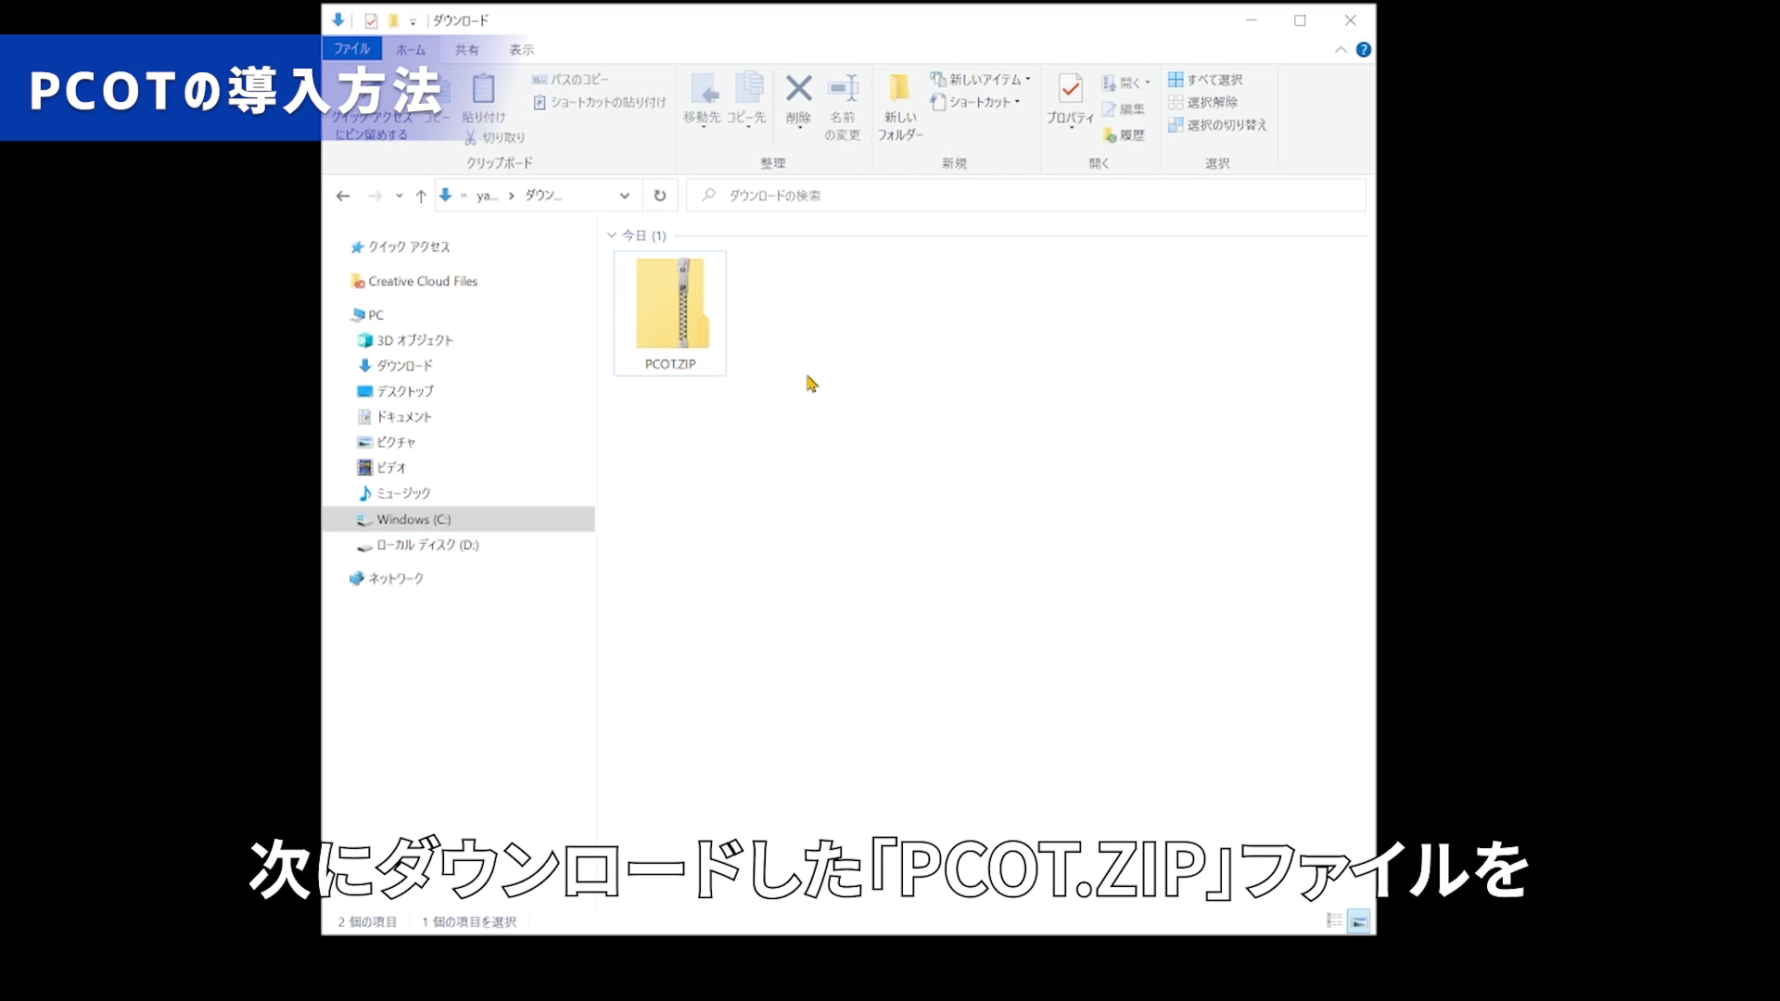
Extract PCOT.ZIP into the current Downloads folder.
click(720, 341)
right_click(697, 332)
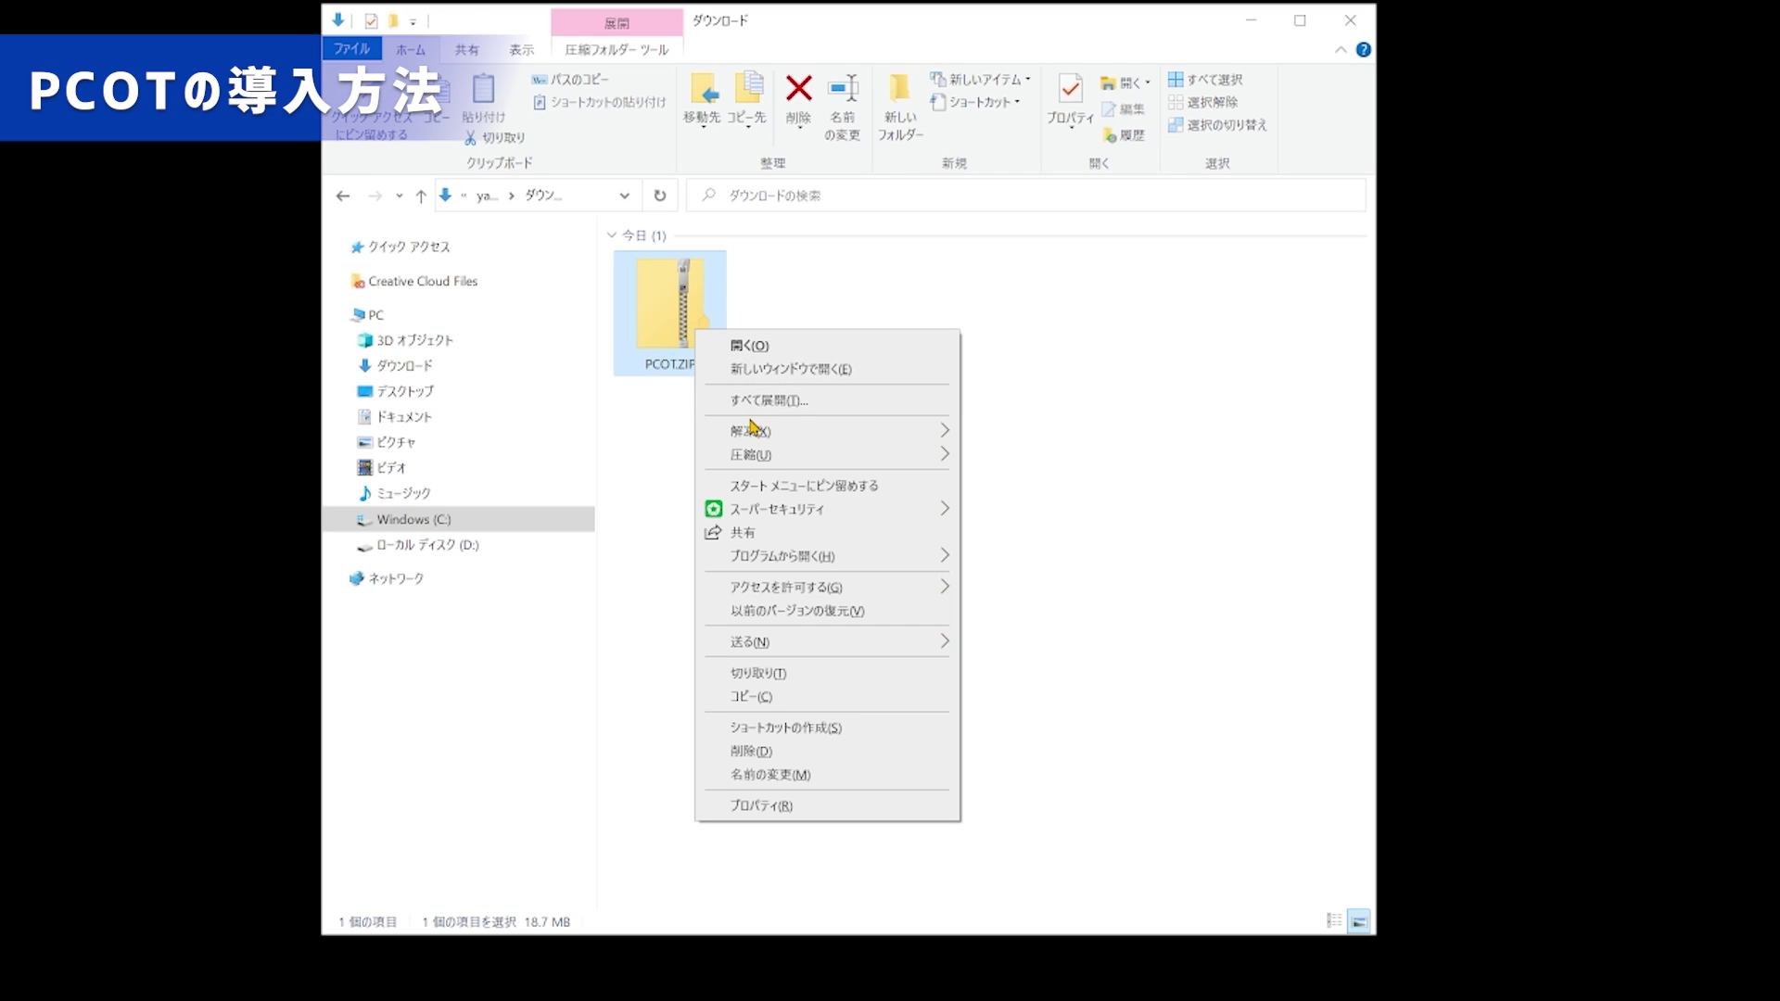
mouse_move(753, 428)
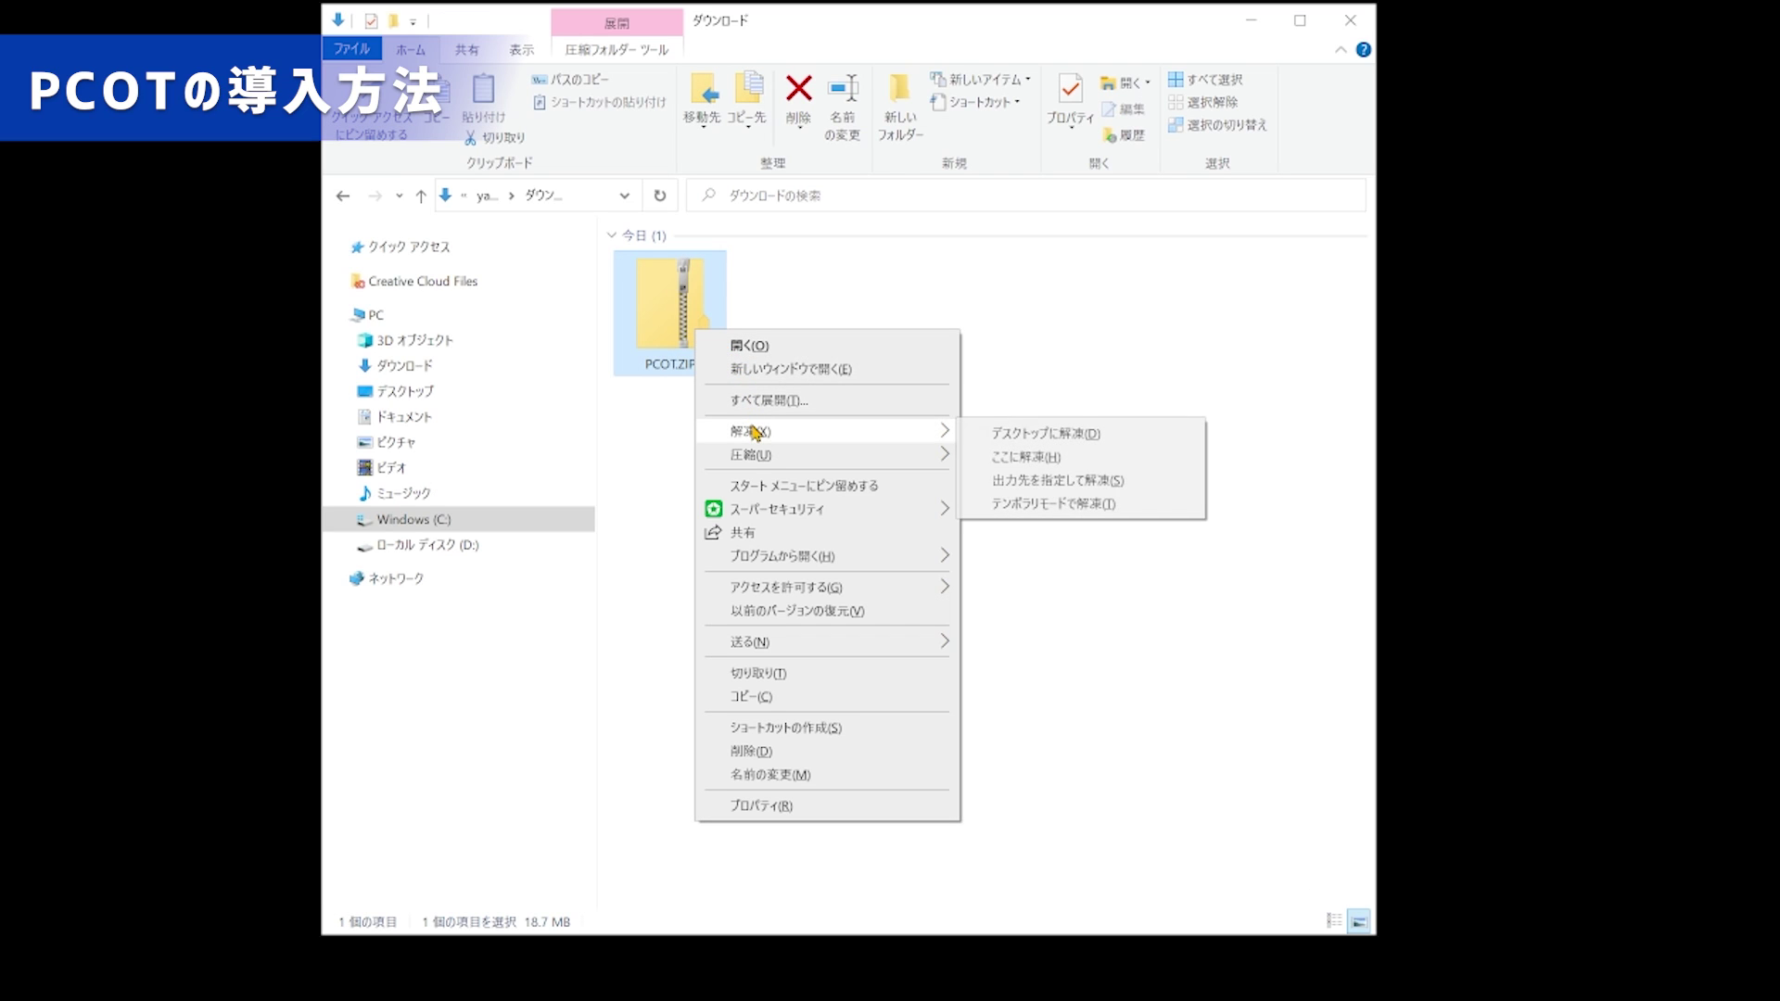
click(1009, 458)
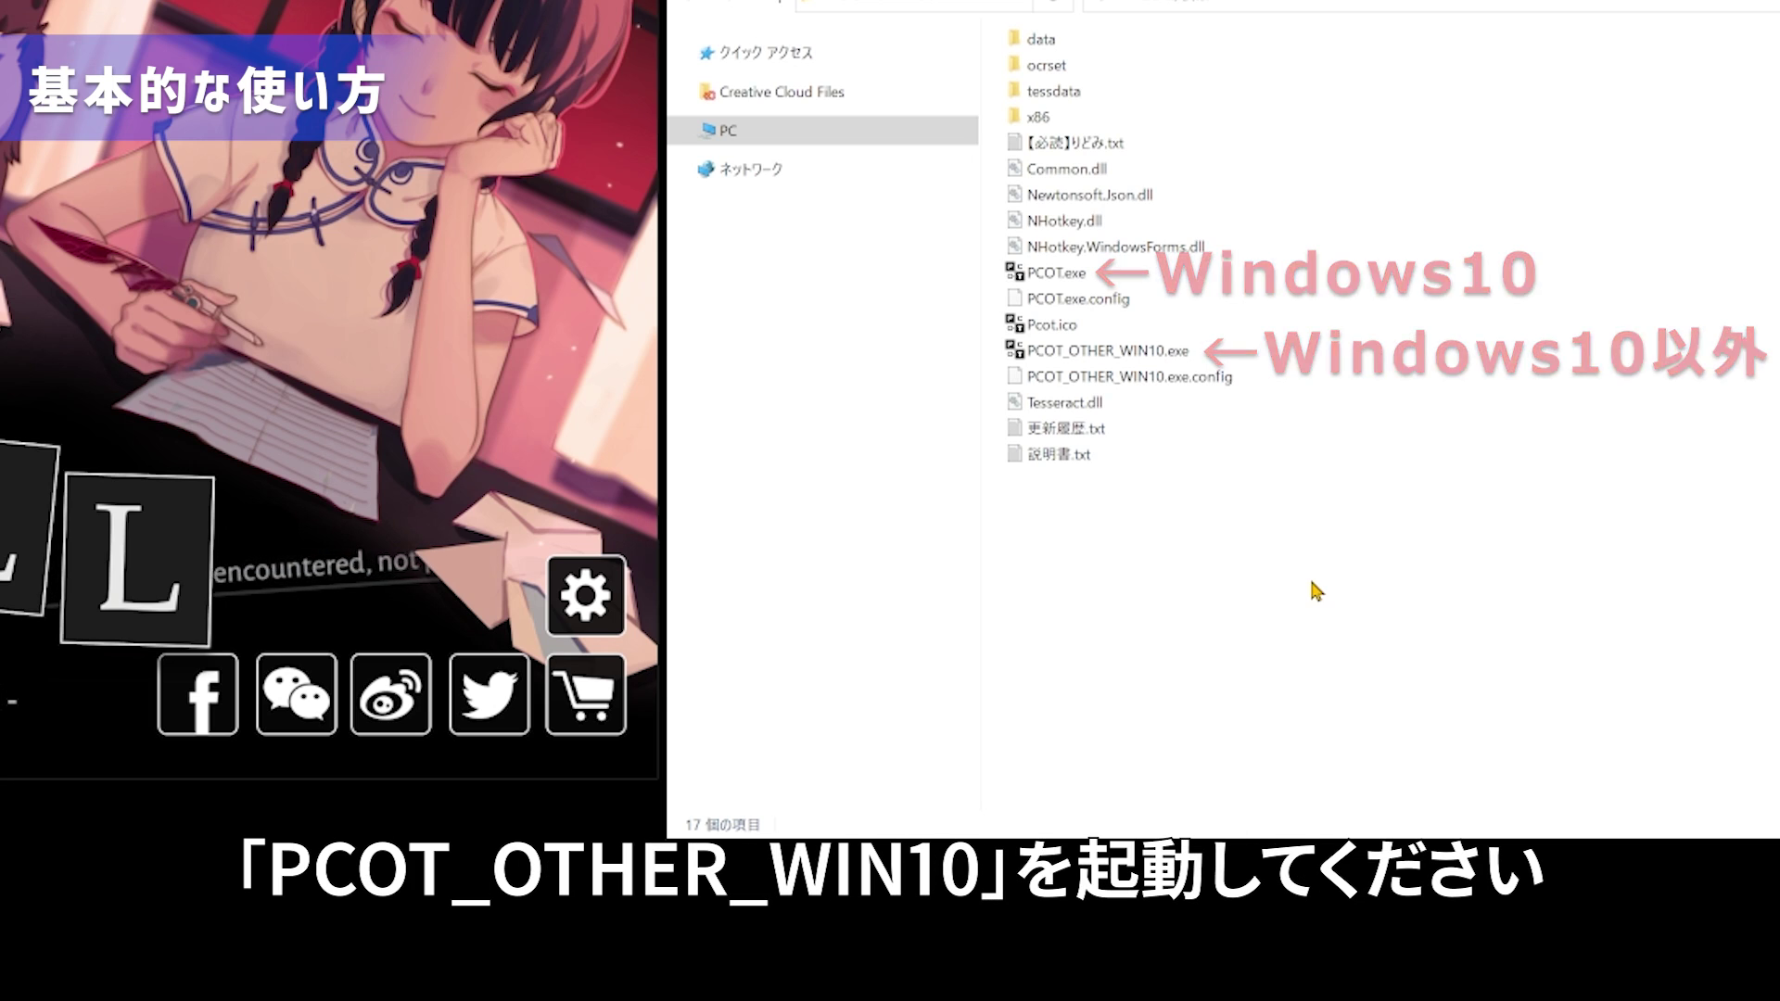
Launch PCOT.exe and refresh the list of running processes.
double_click(1093, 278)
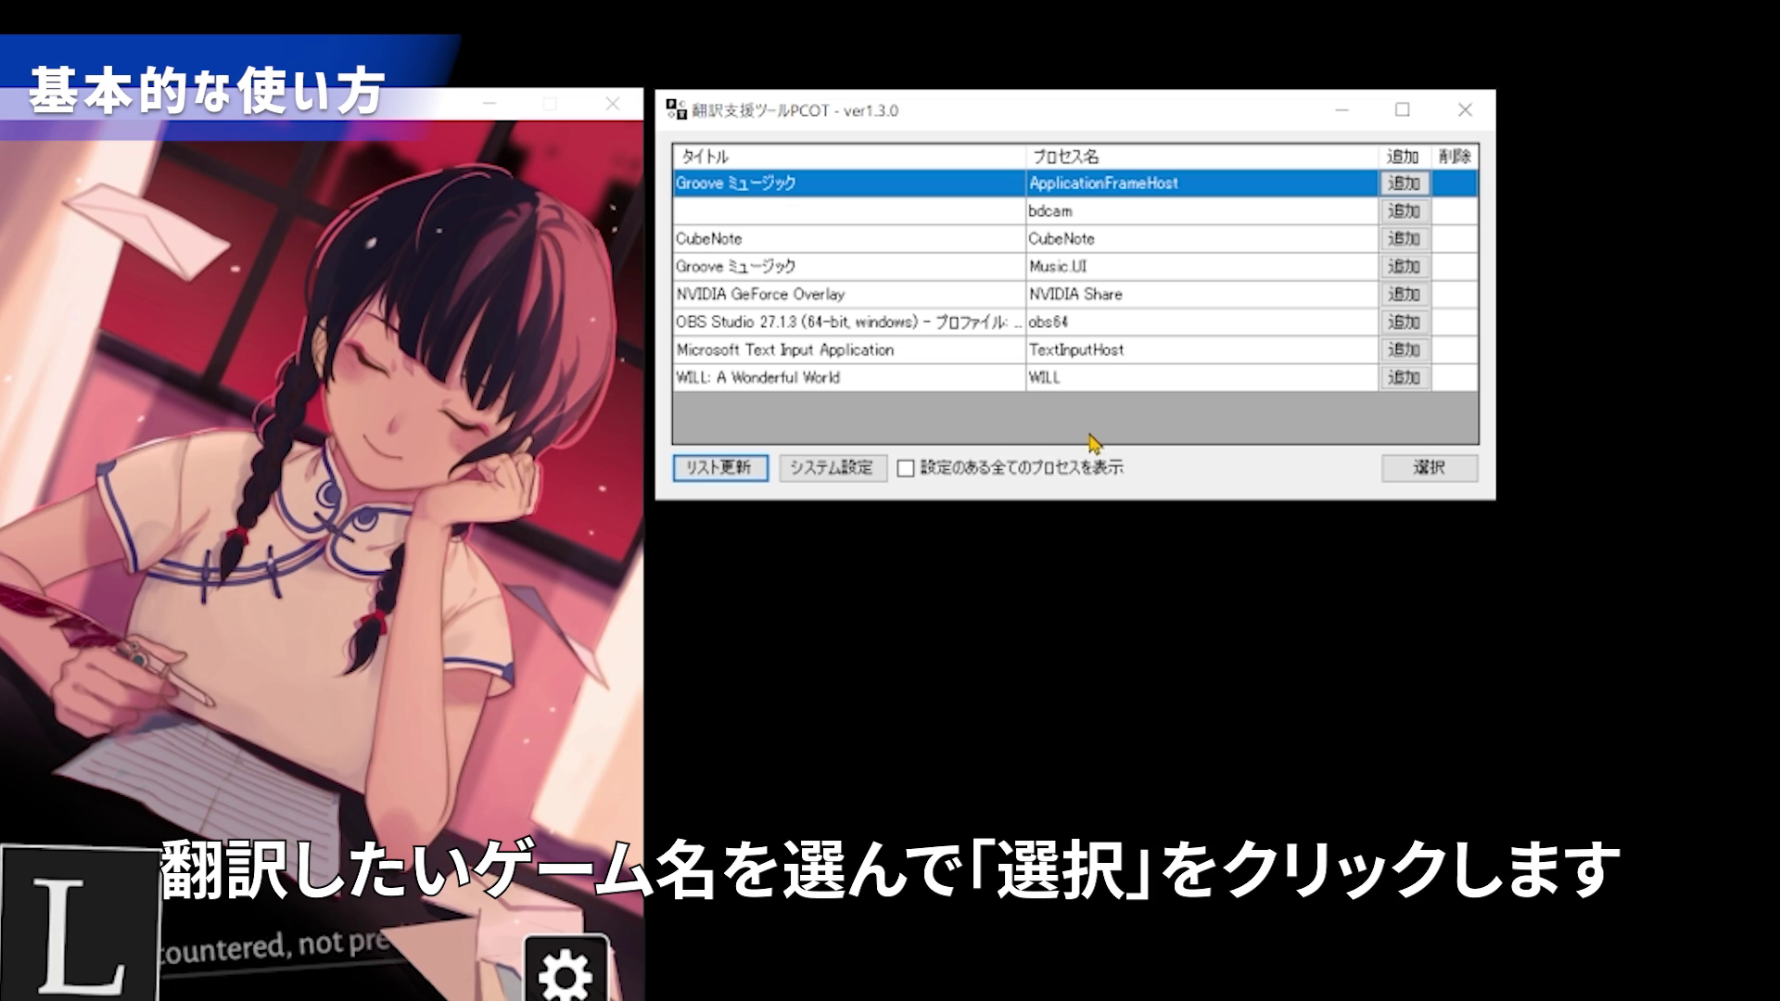
click(1098, 376)
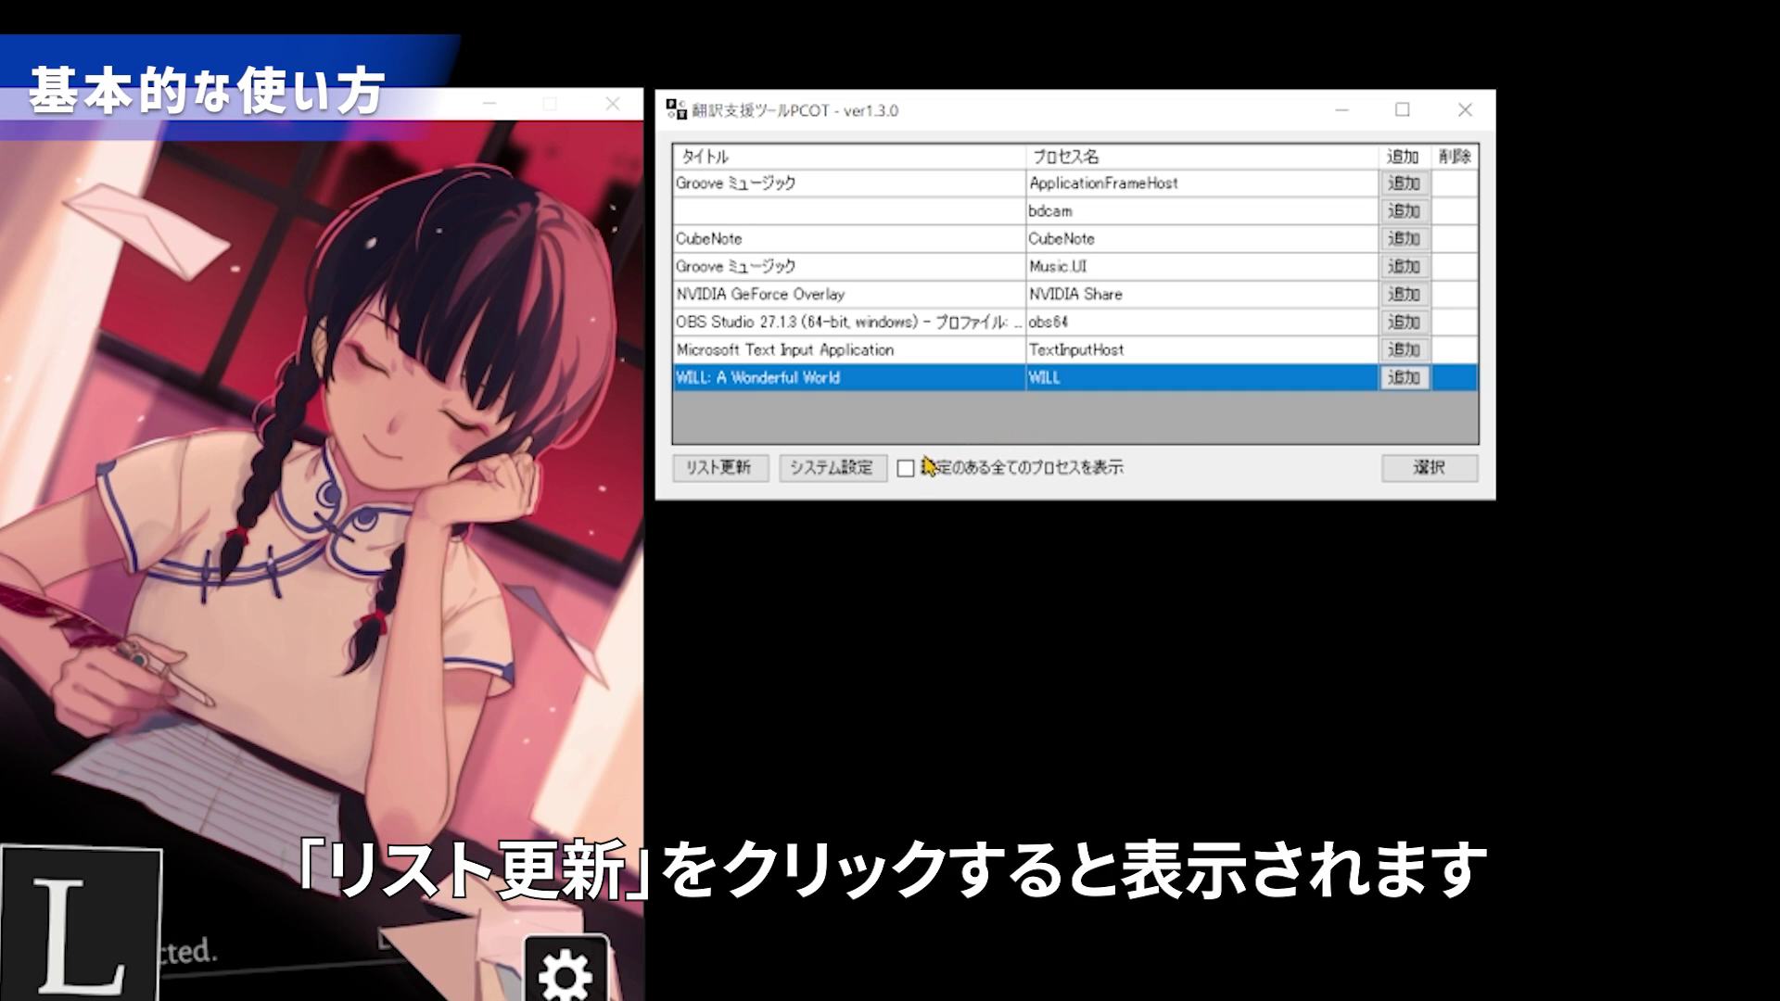
click(722, 468)
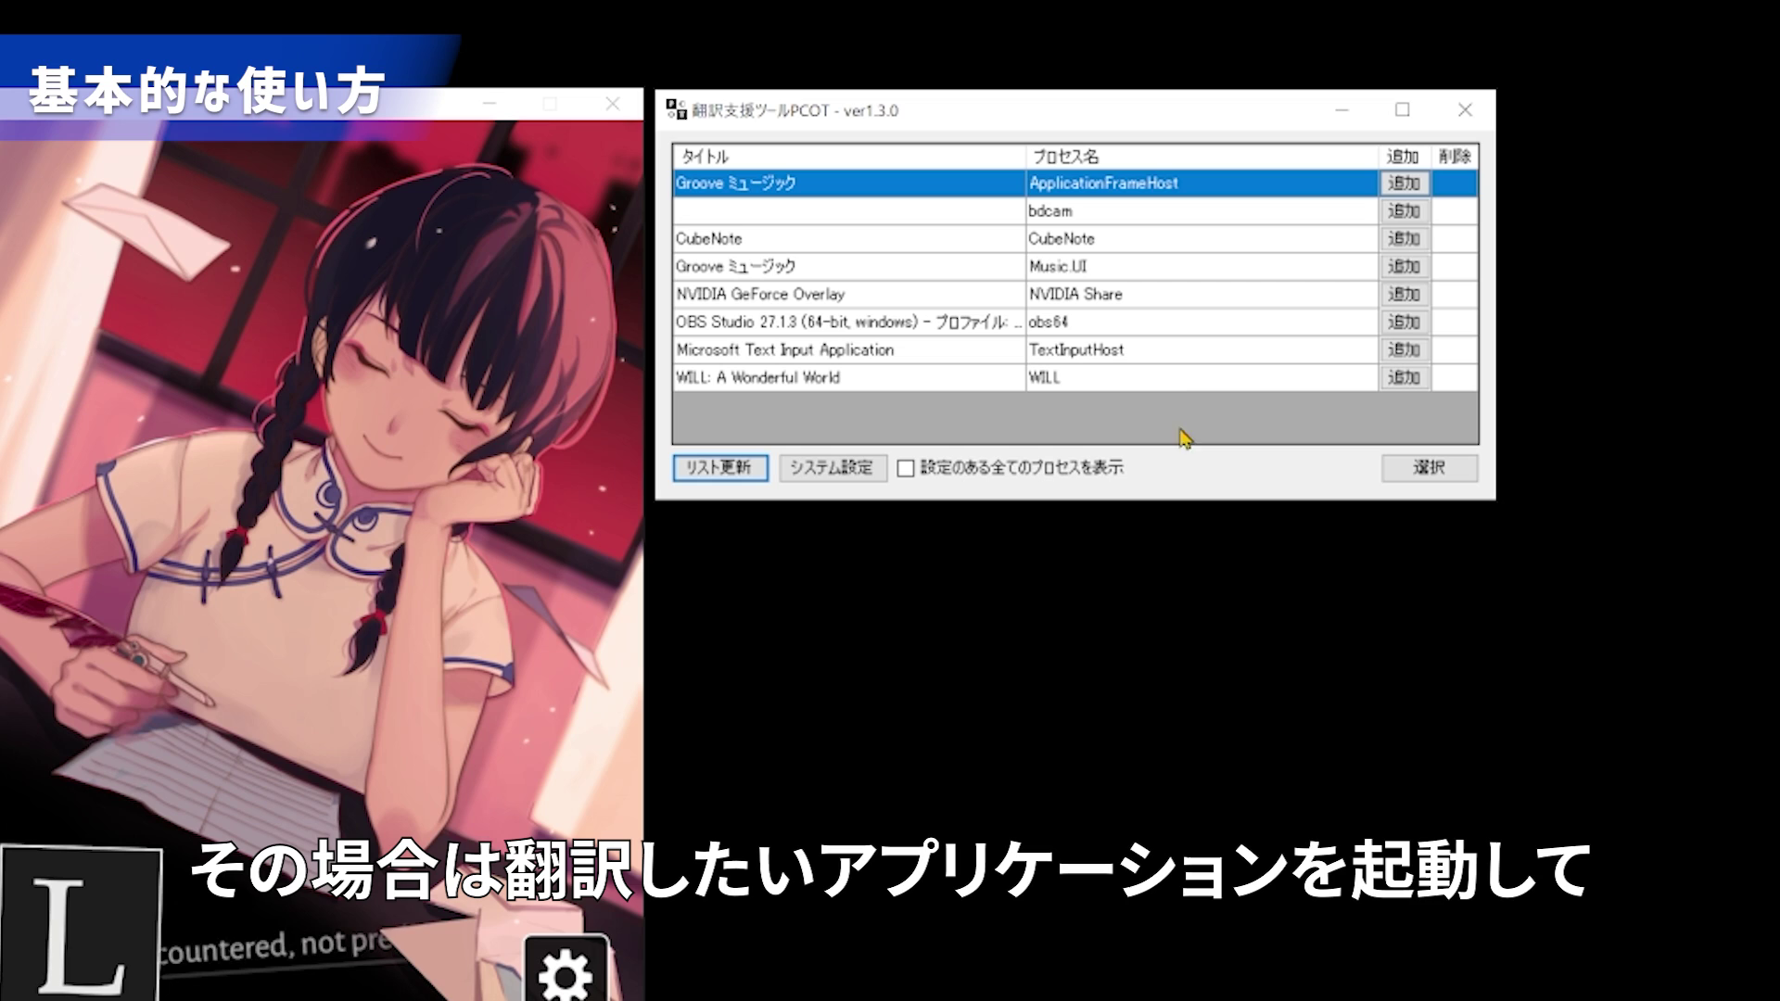
Connect PCOT to the "WILL: A Wonderful World" process.
click(1141, 248)
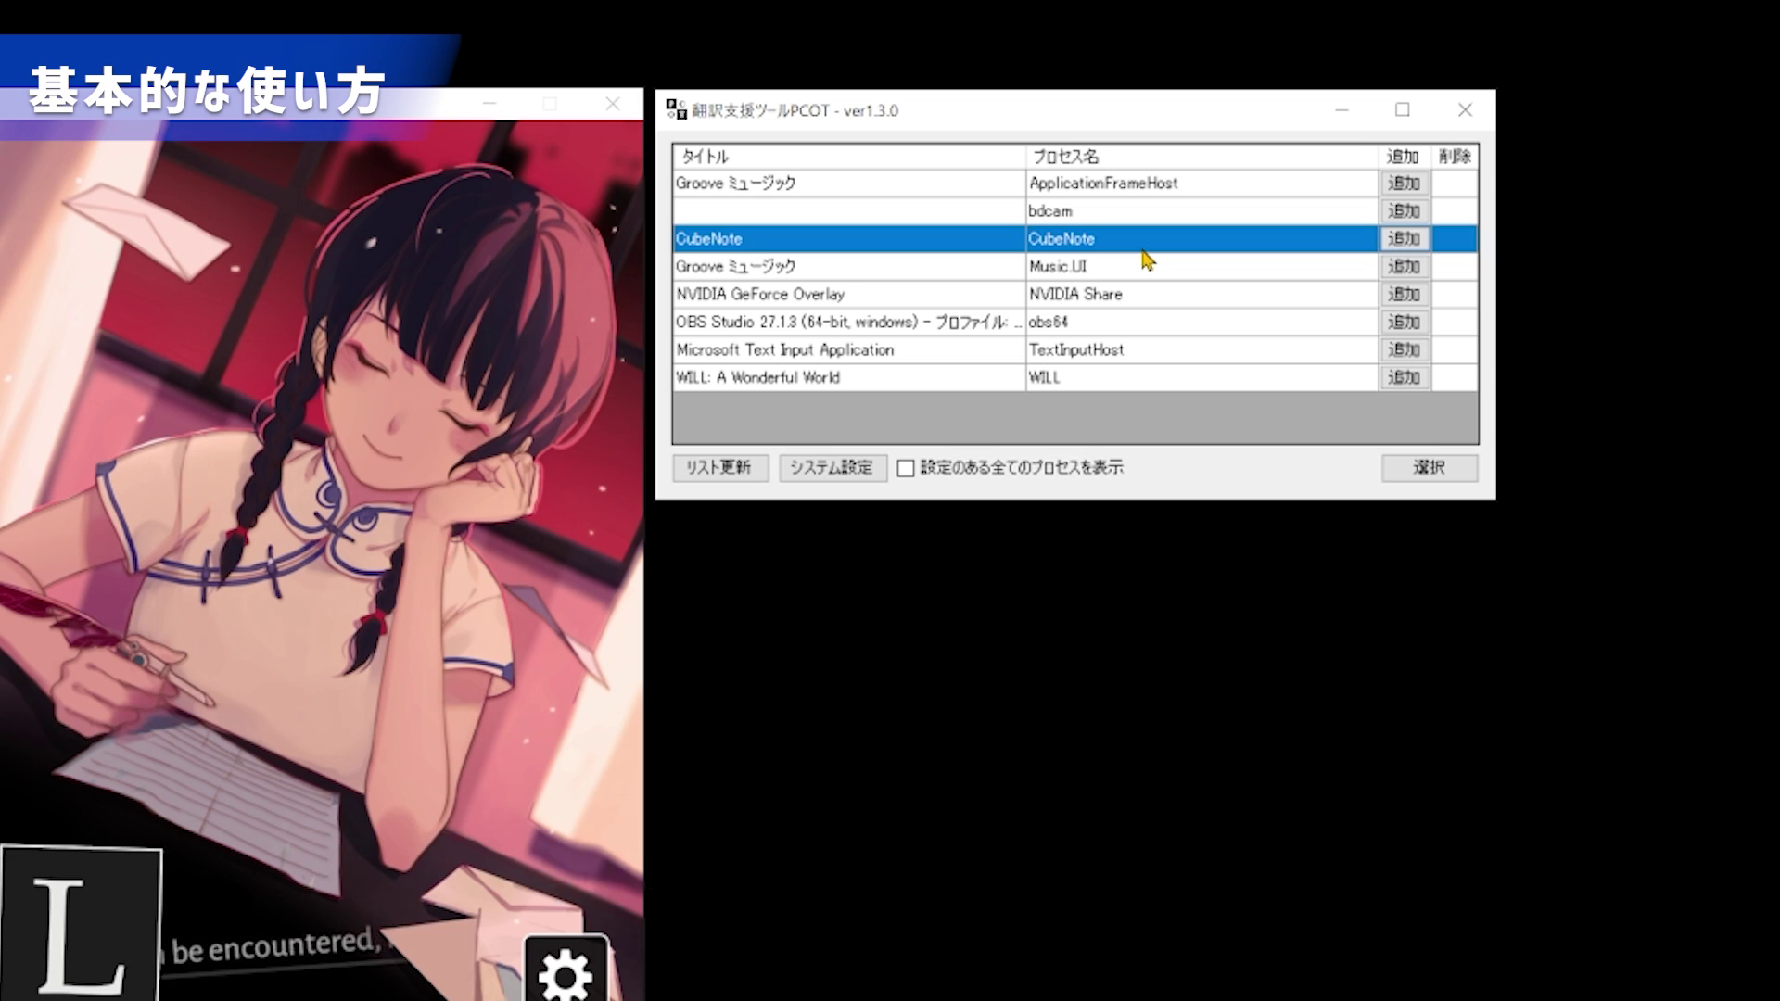
click(1147, 384)
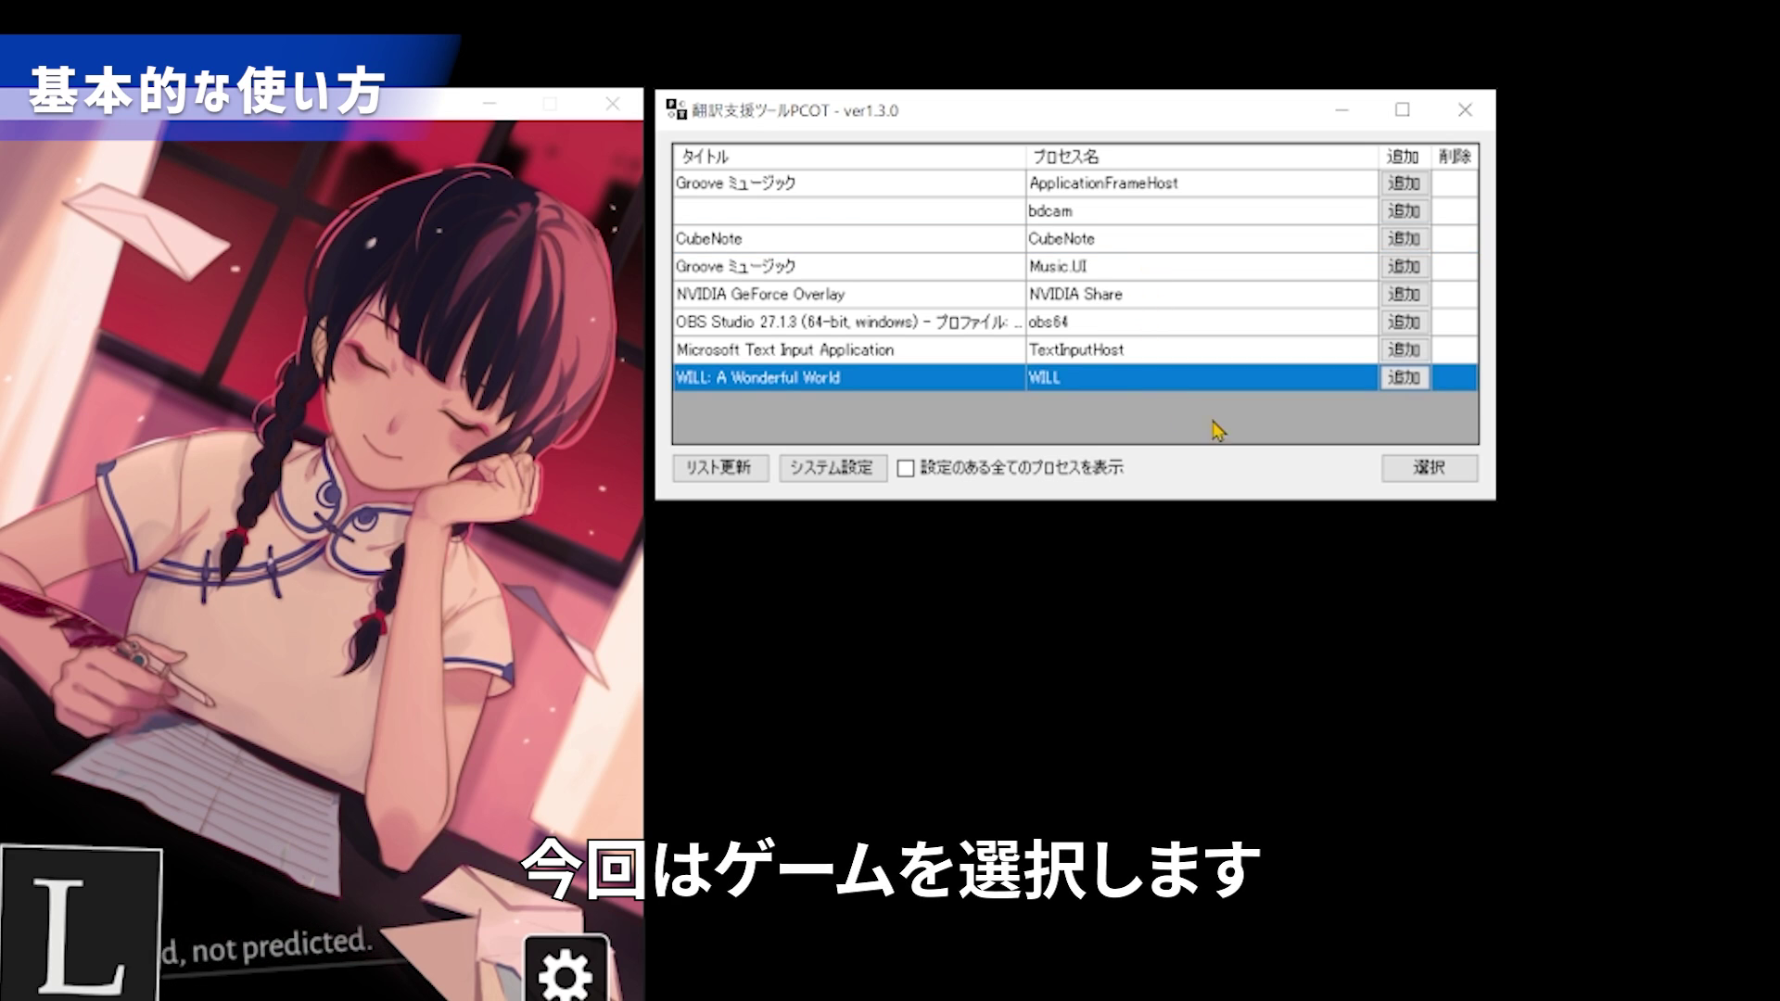
click(1400, 473)
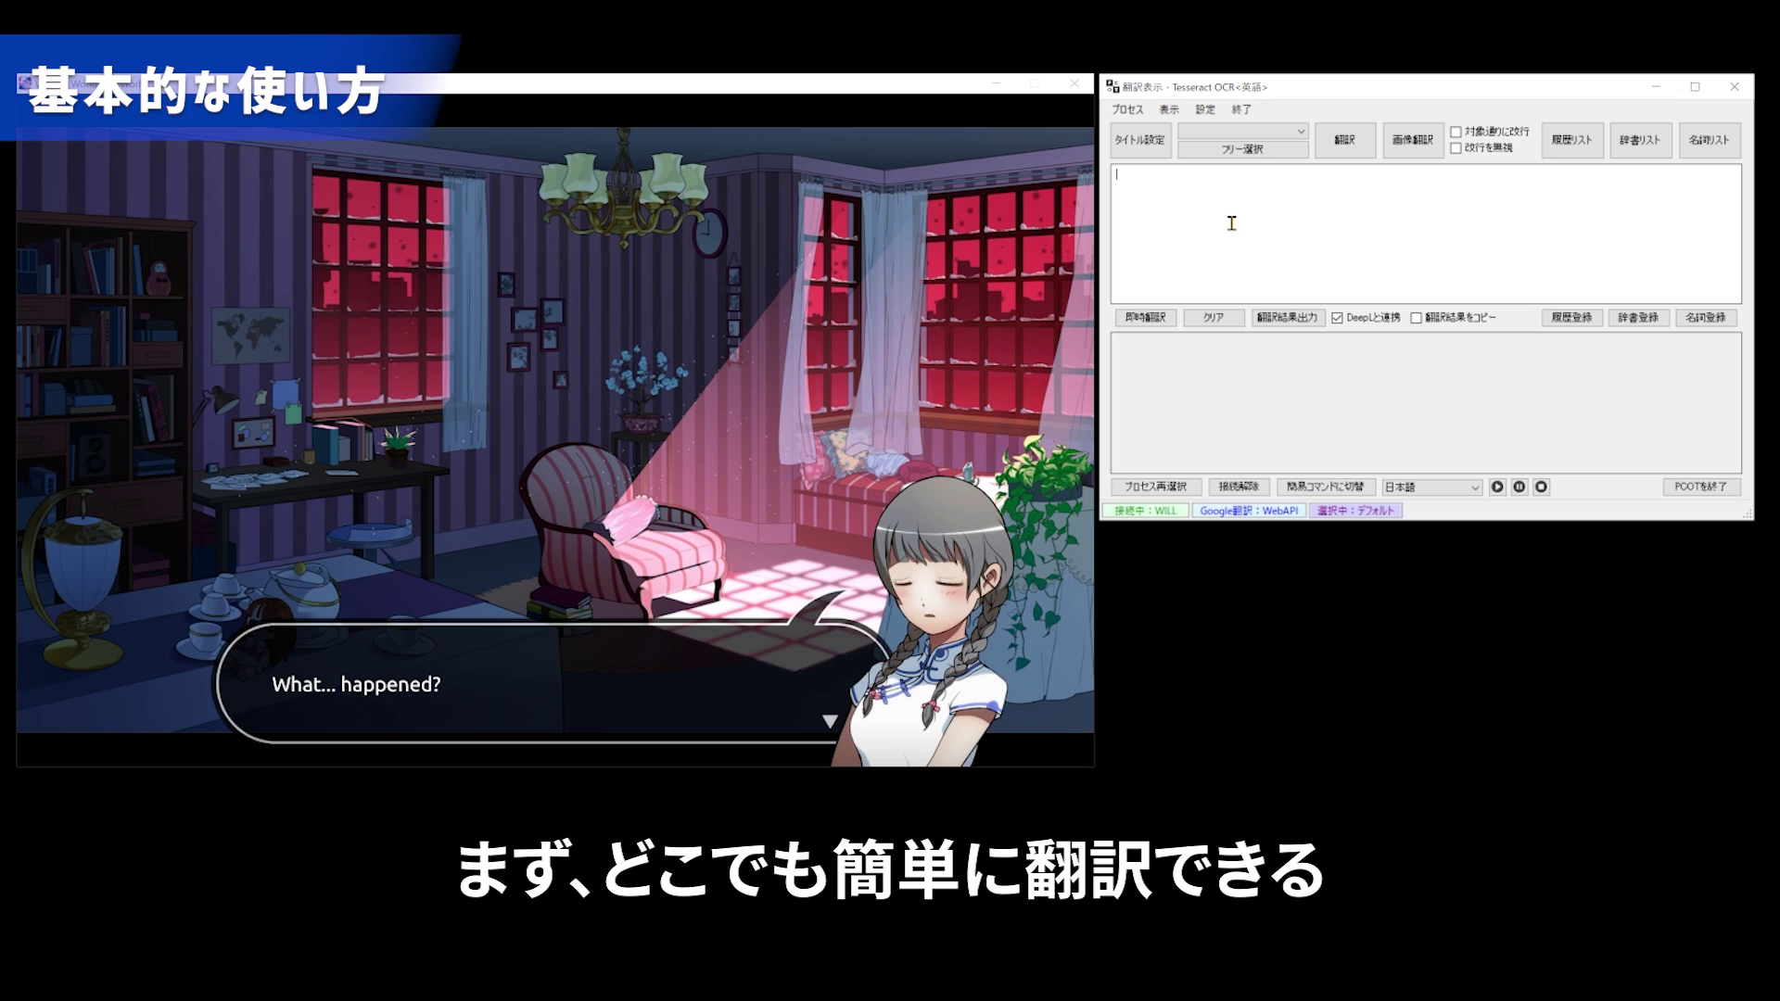
Translate the "What... happened?" dialogue box by marking its area with free selection.
click(1240, 151)
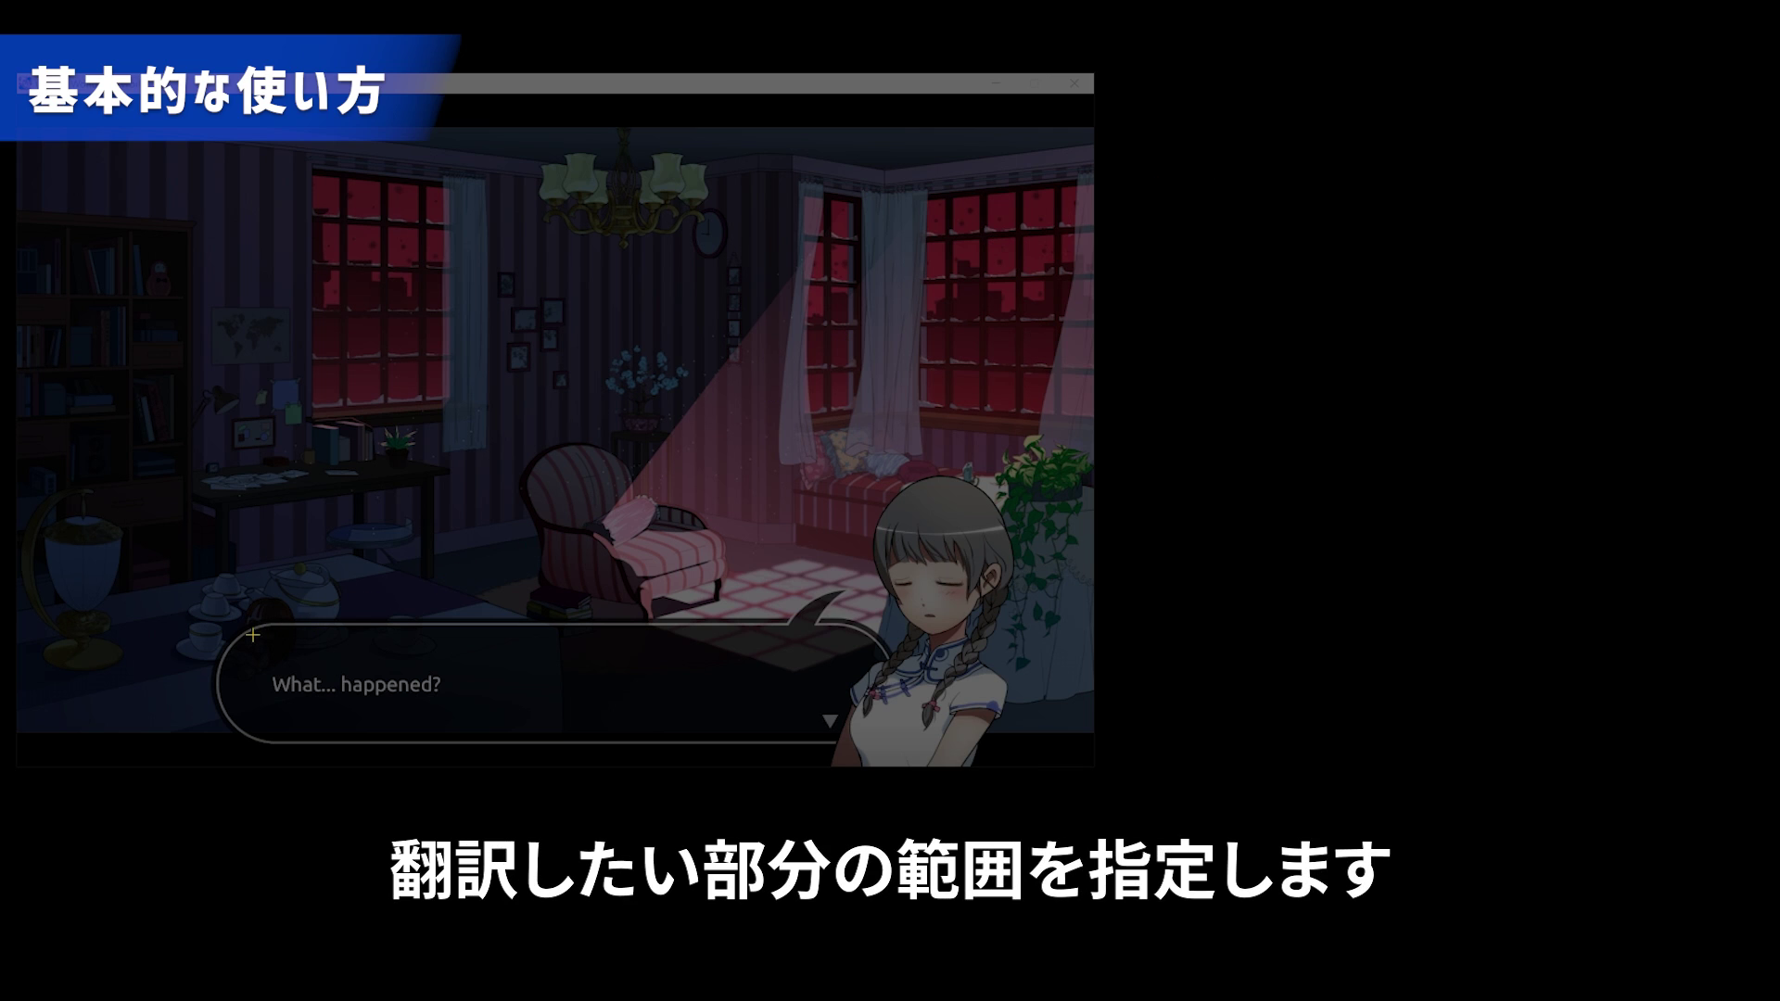
drag(253, 635, 801, 743)
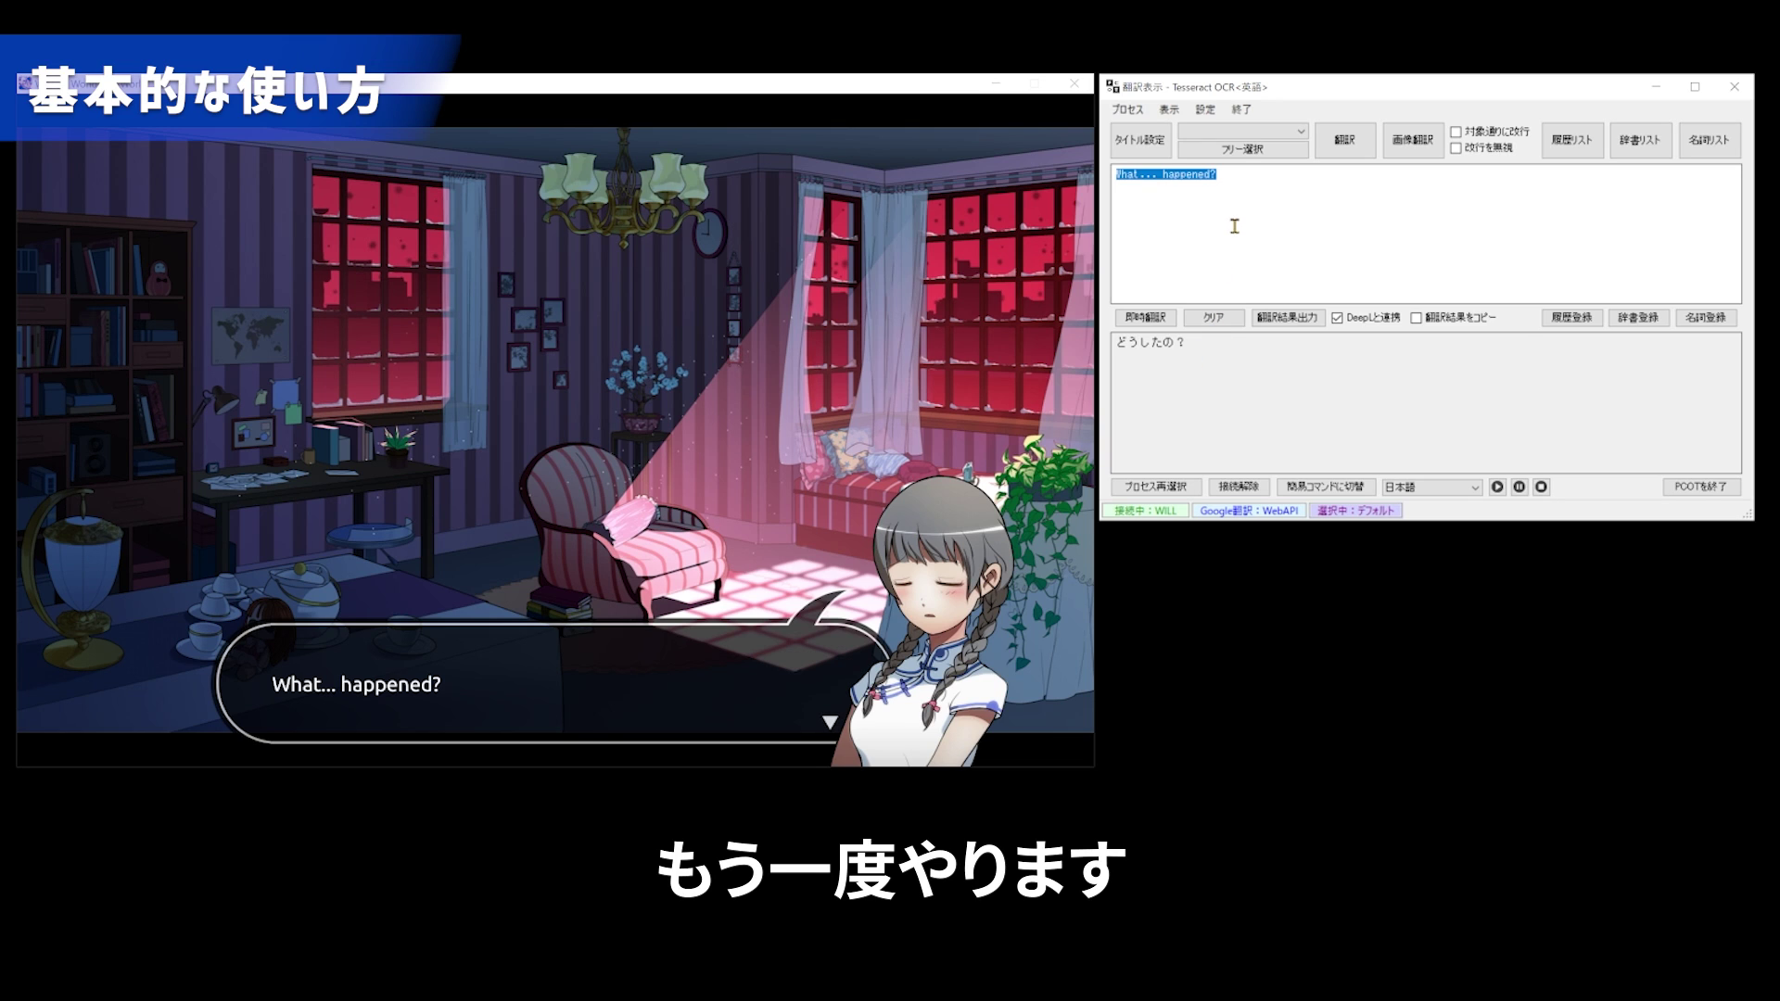
Advance the game to "You finally woke up!" and translate that dialogue box by marking its area with free selection.
key(alt+Tab)
key(Return)
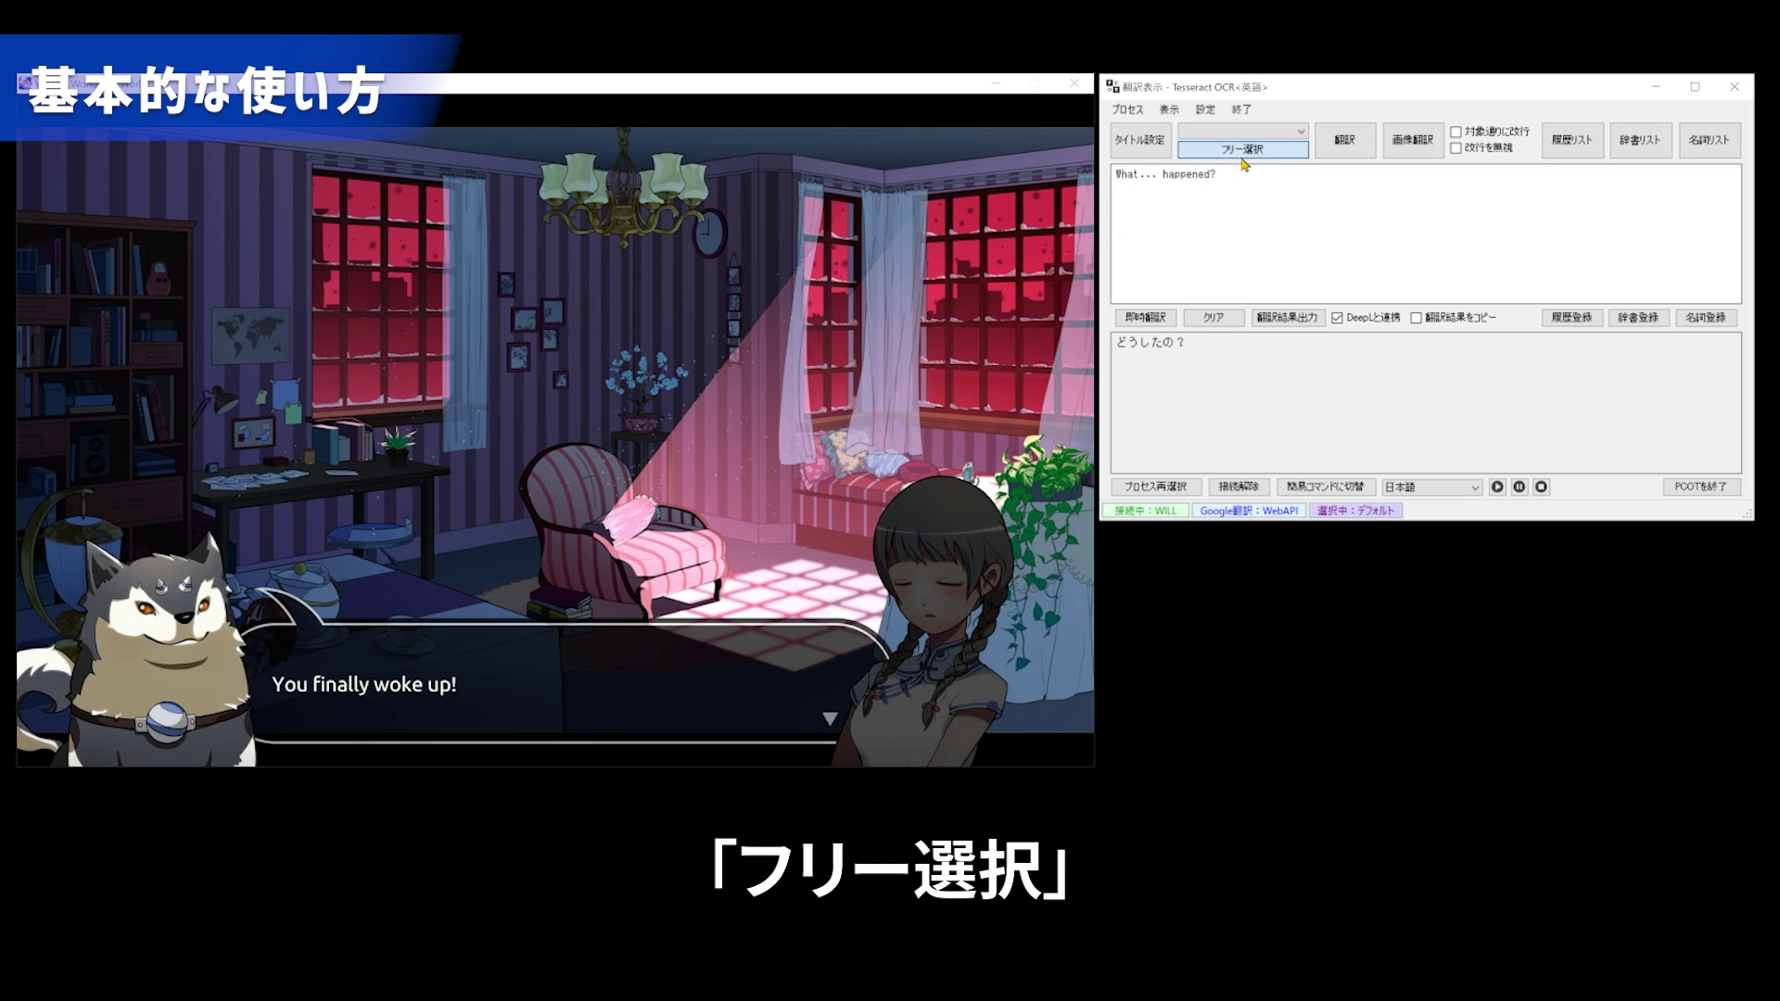
click(1242, 149)
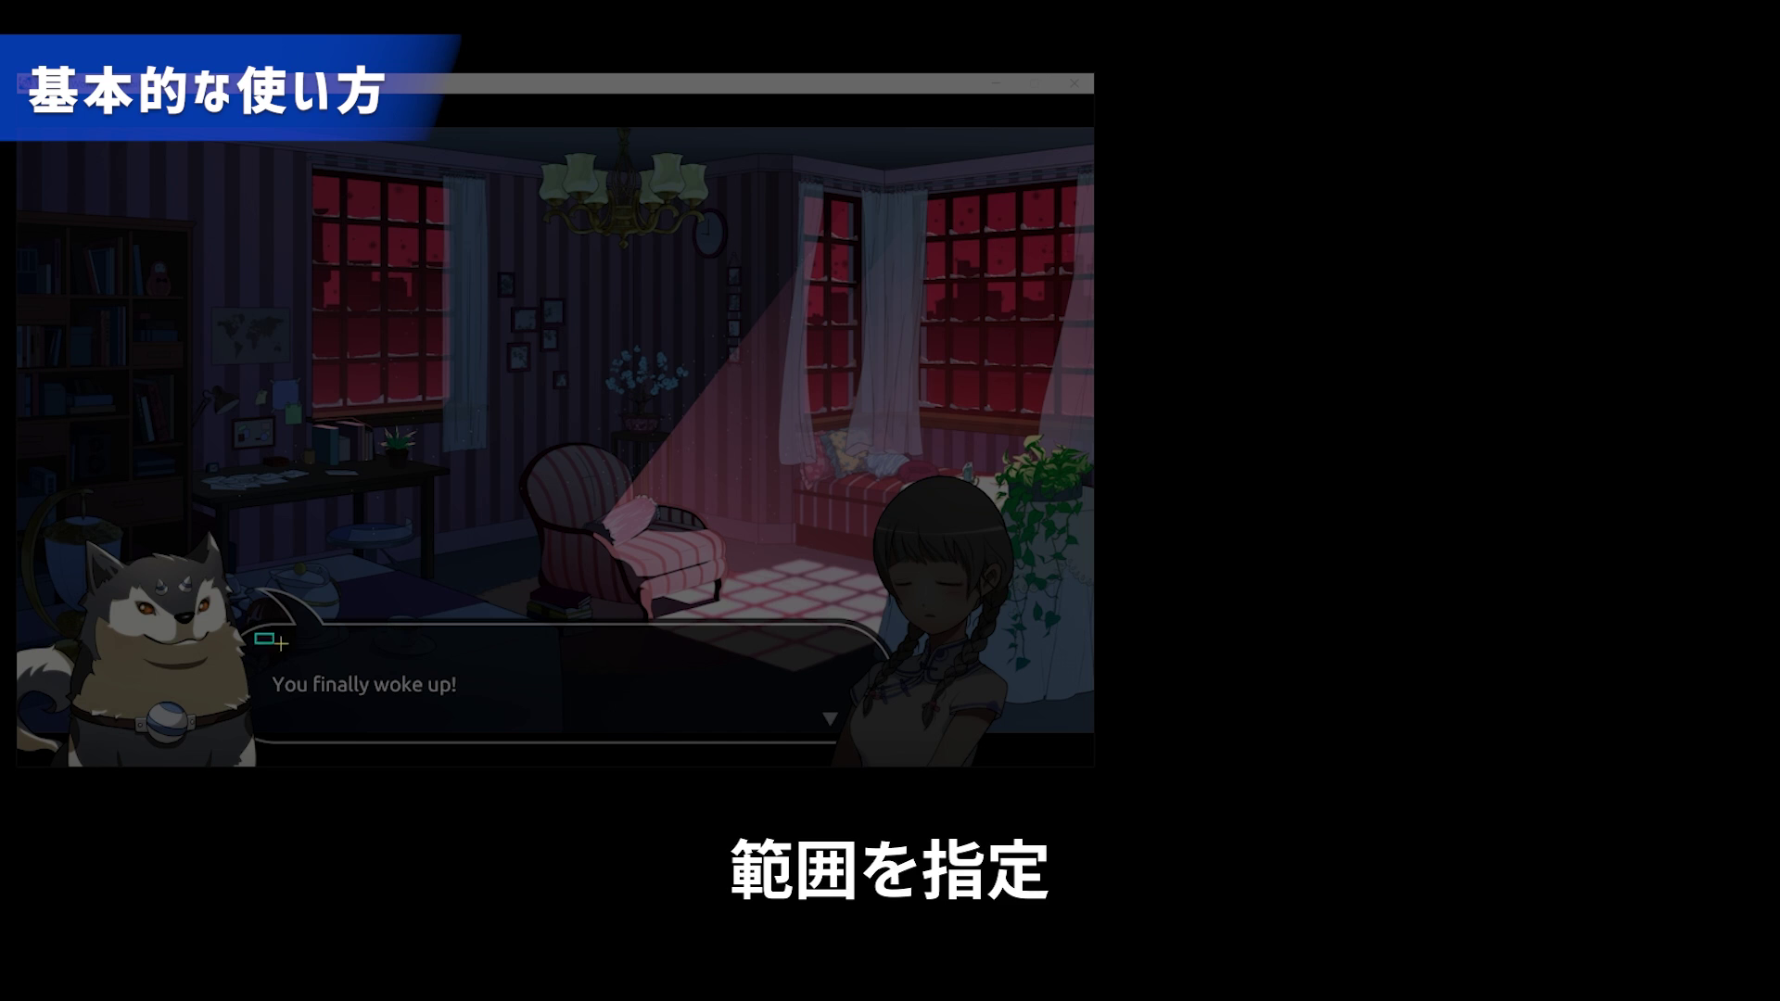
drag(255, 634, 797, 743)
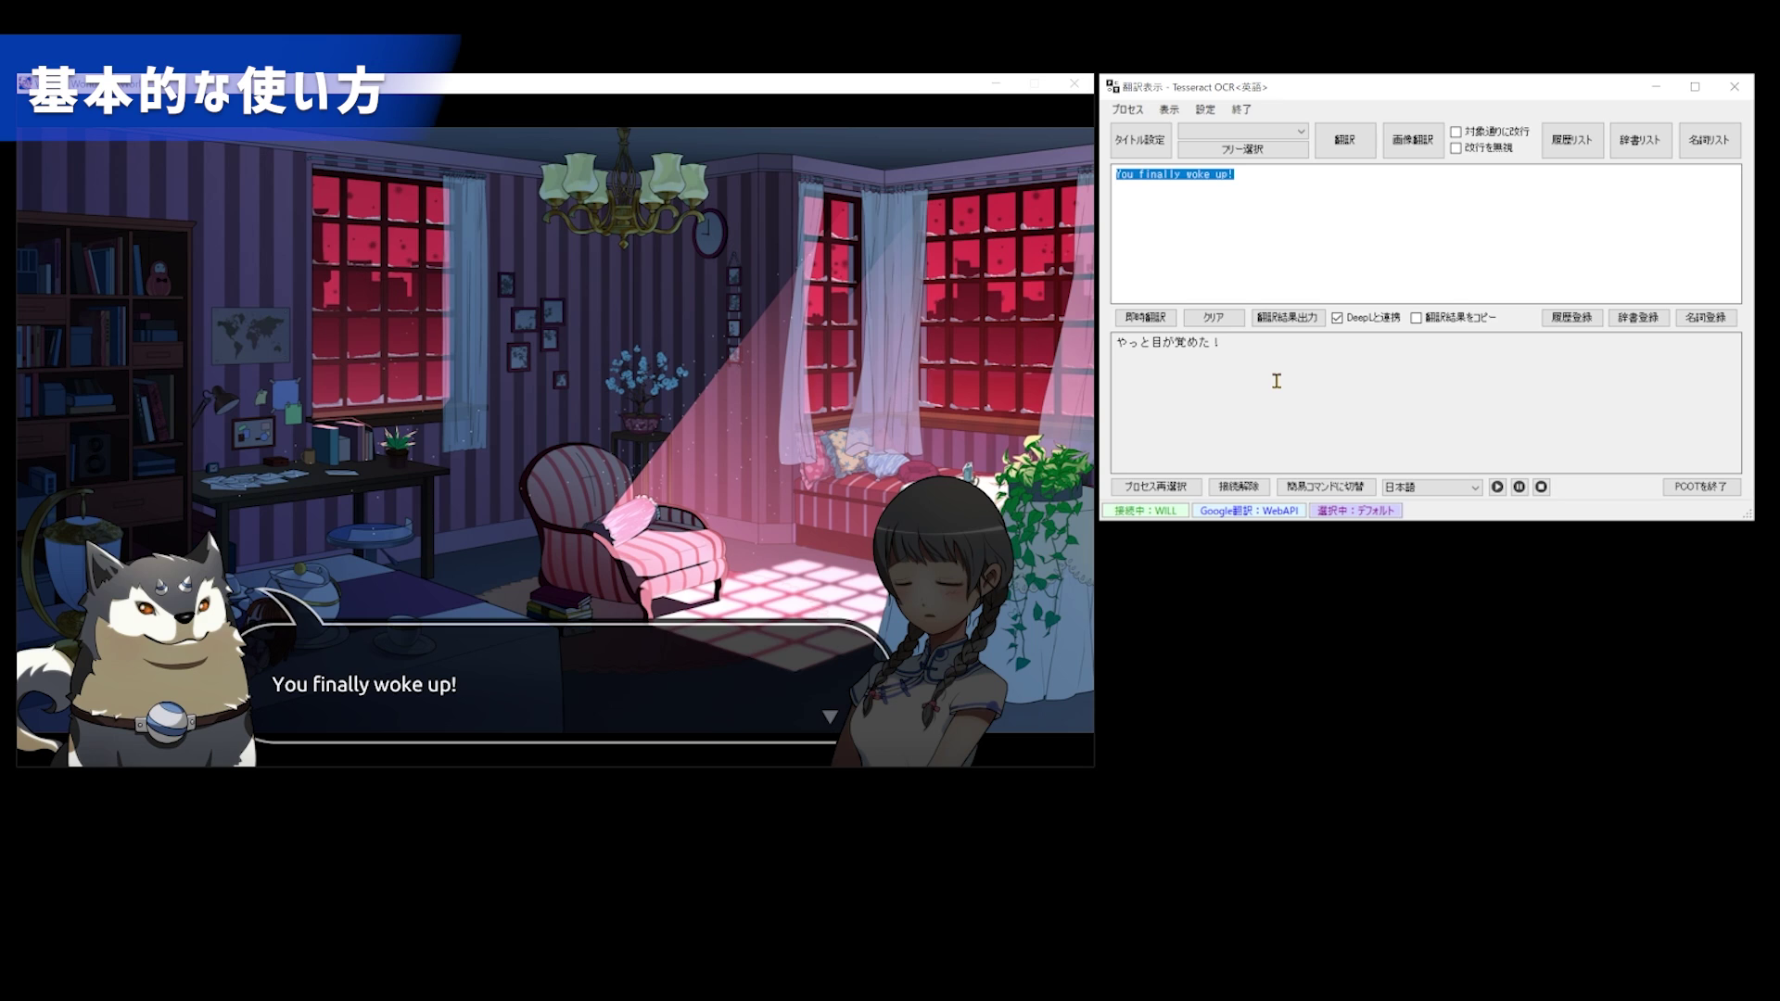
Clear the source and translated text, and mark the "You finally woke up!" dialogue box again with free selection.
click(1214, 317)
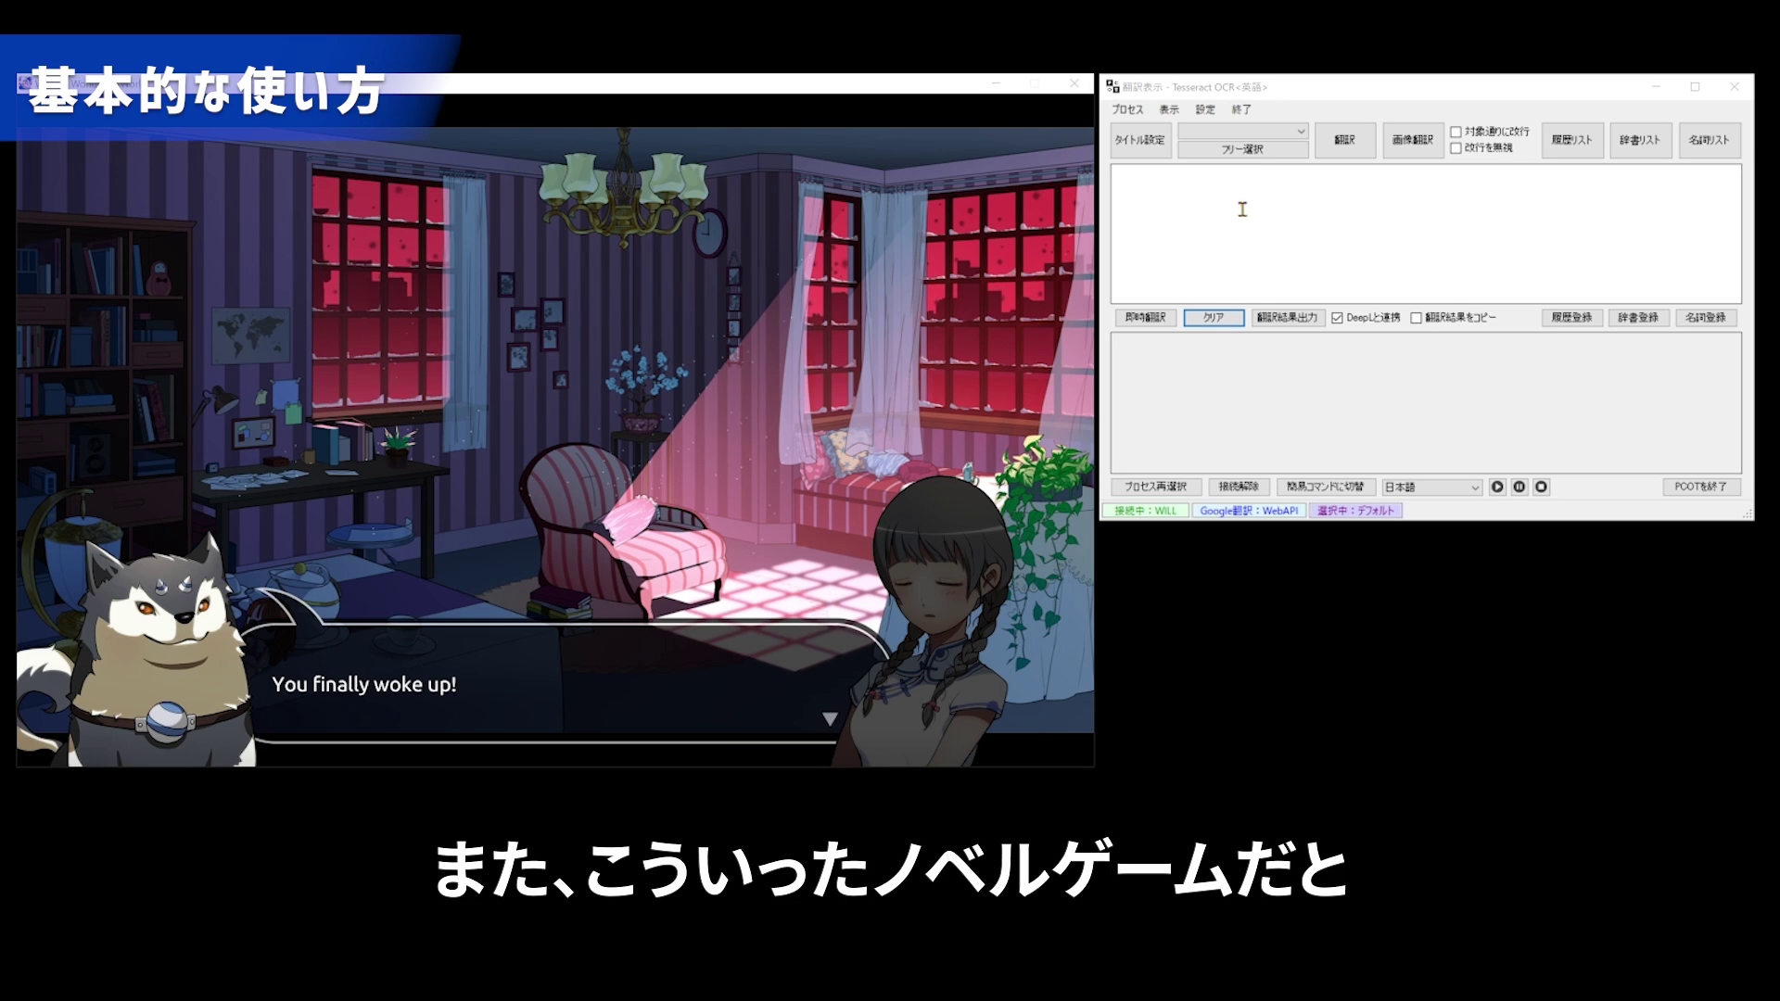
click(1242, 149)
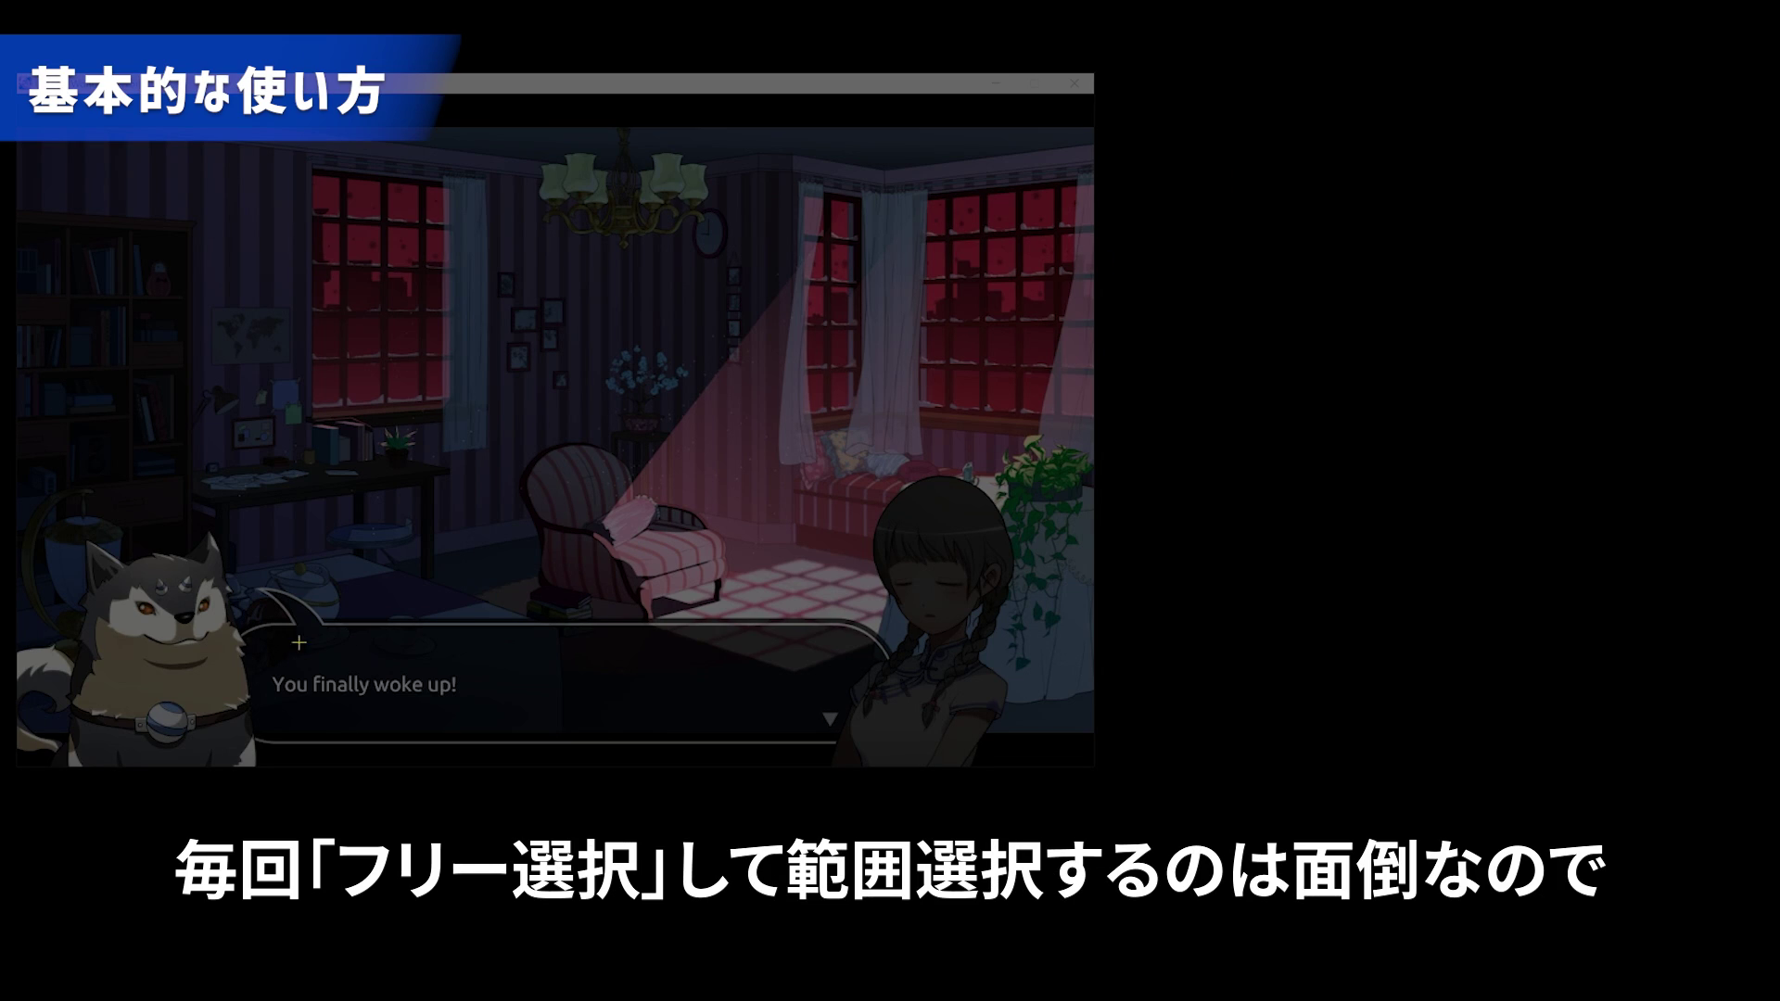
drag(259, 631, 815, 733)
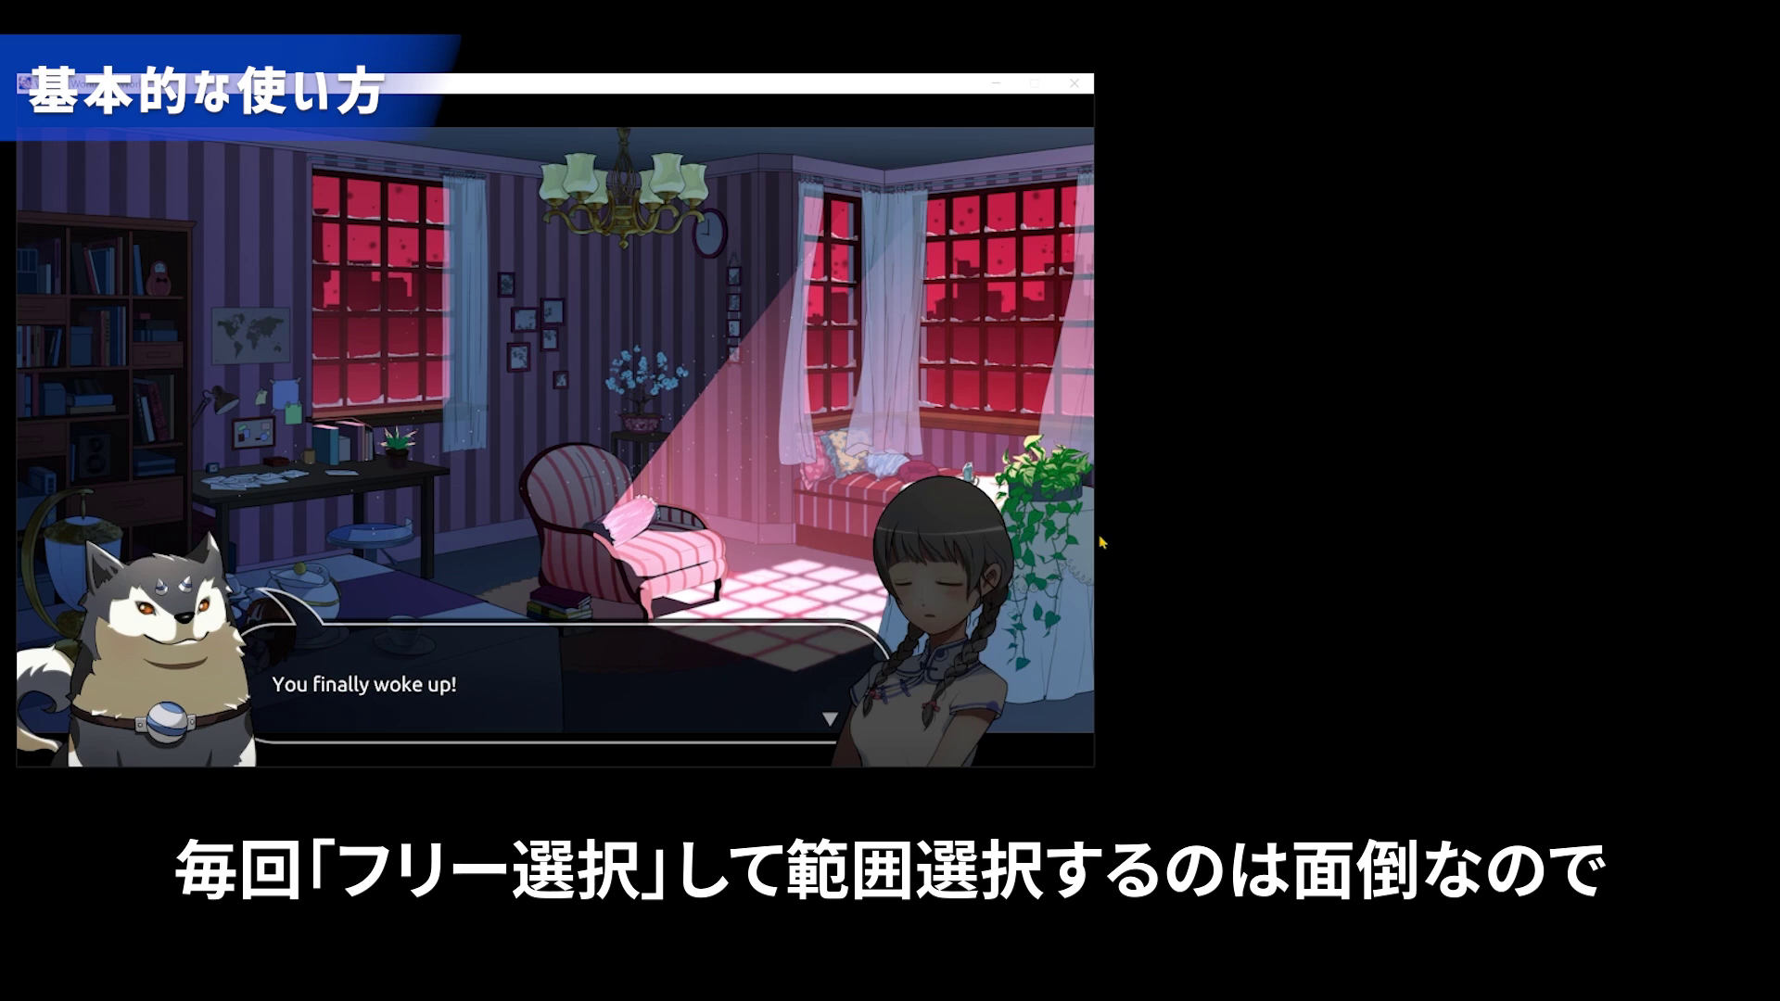
Clear the text and retranslate the previously marked dialogue area without selecting it again, repeating this after another clear.
click(1214, 317)
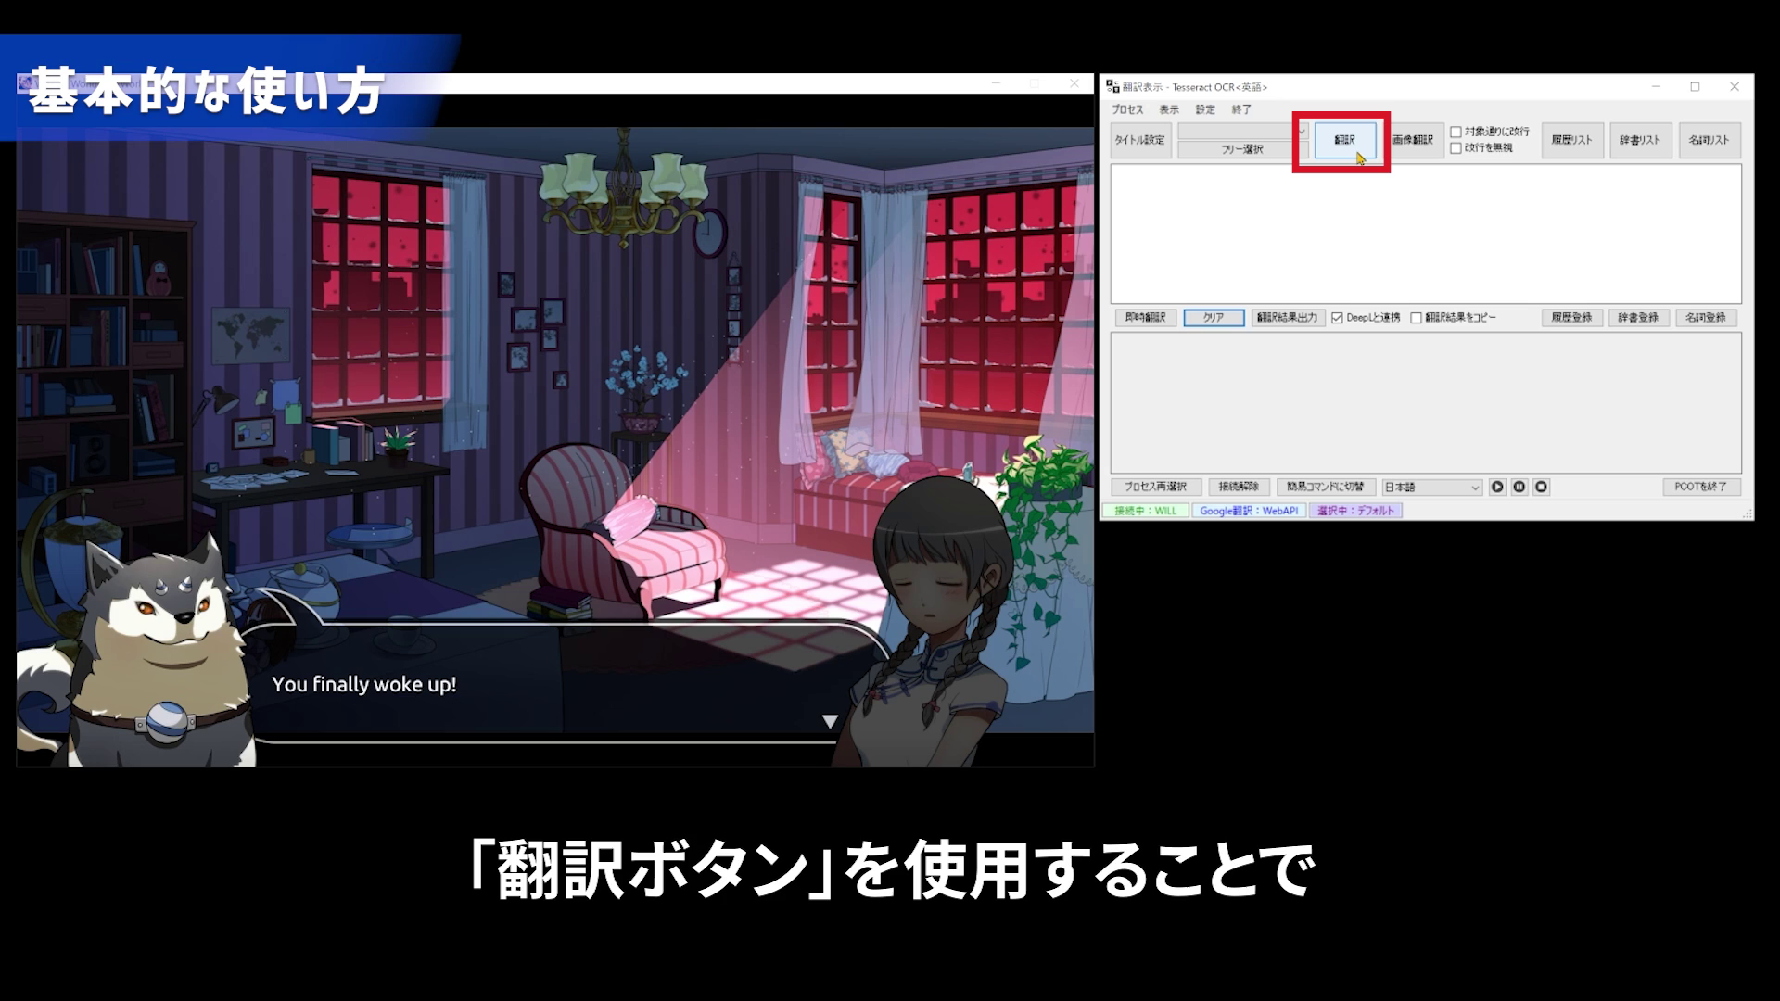
click(1356, 155)
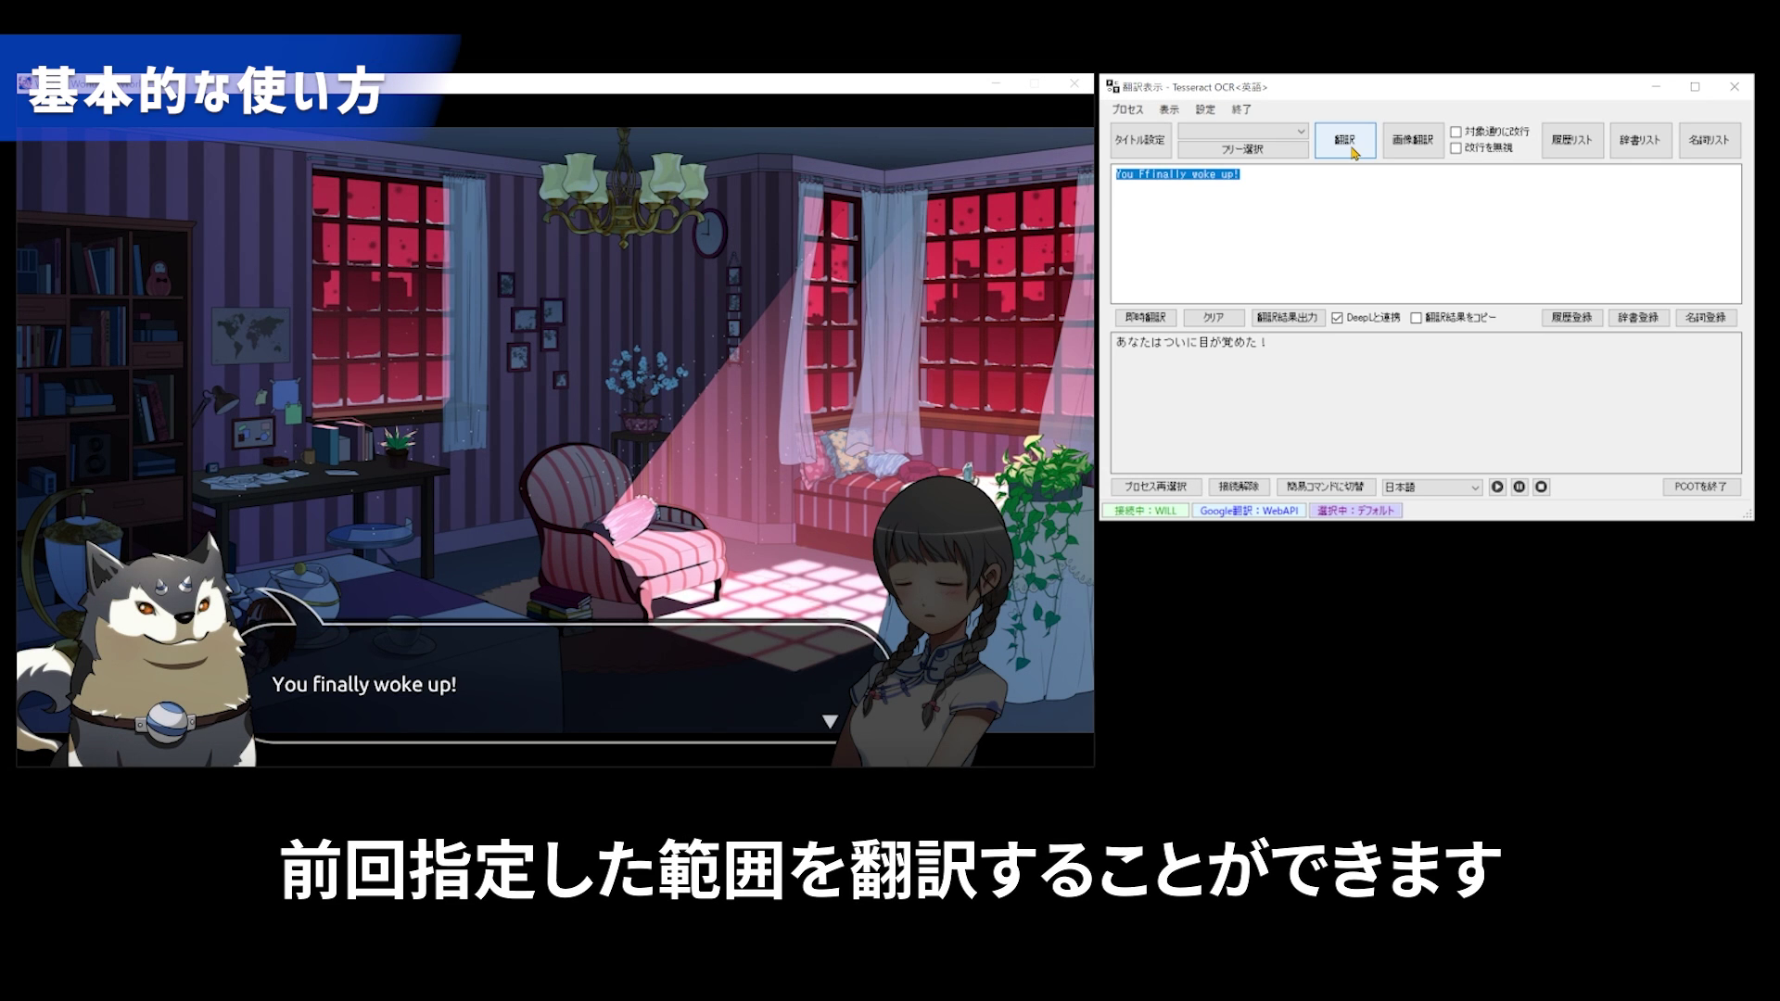
click(1355, 155)
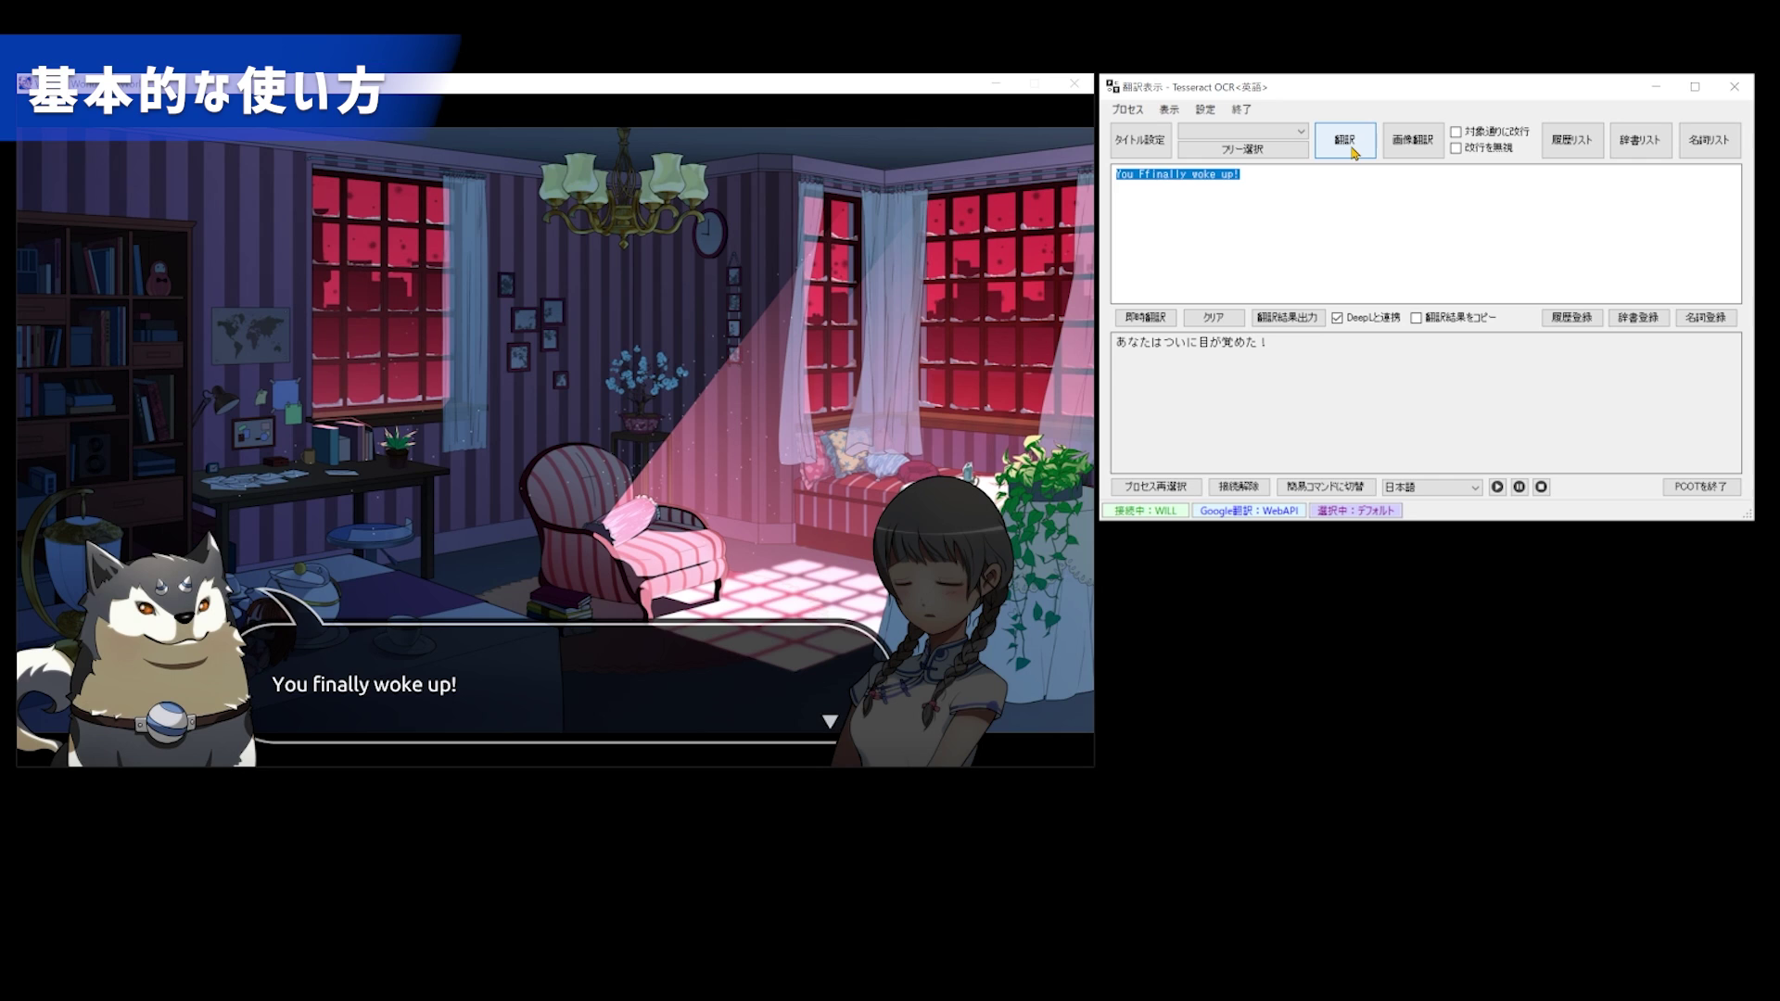
click(1213, 317)
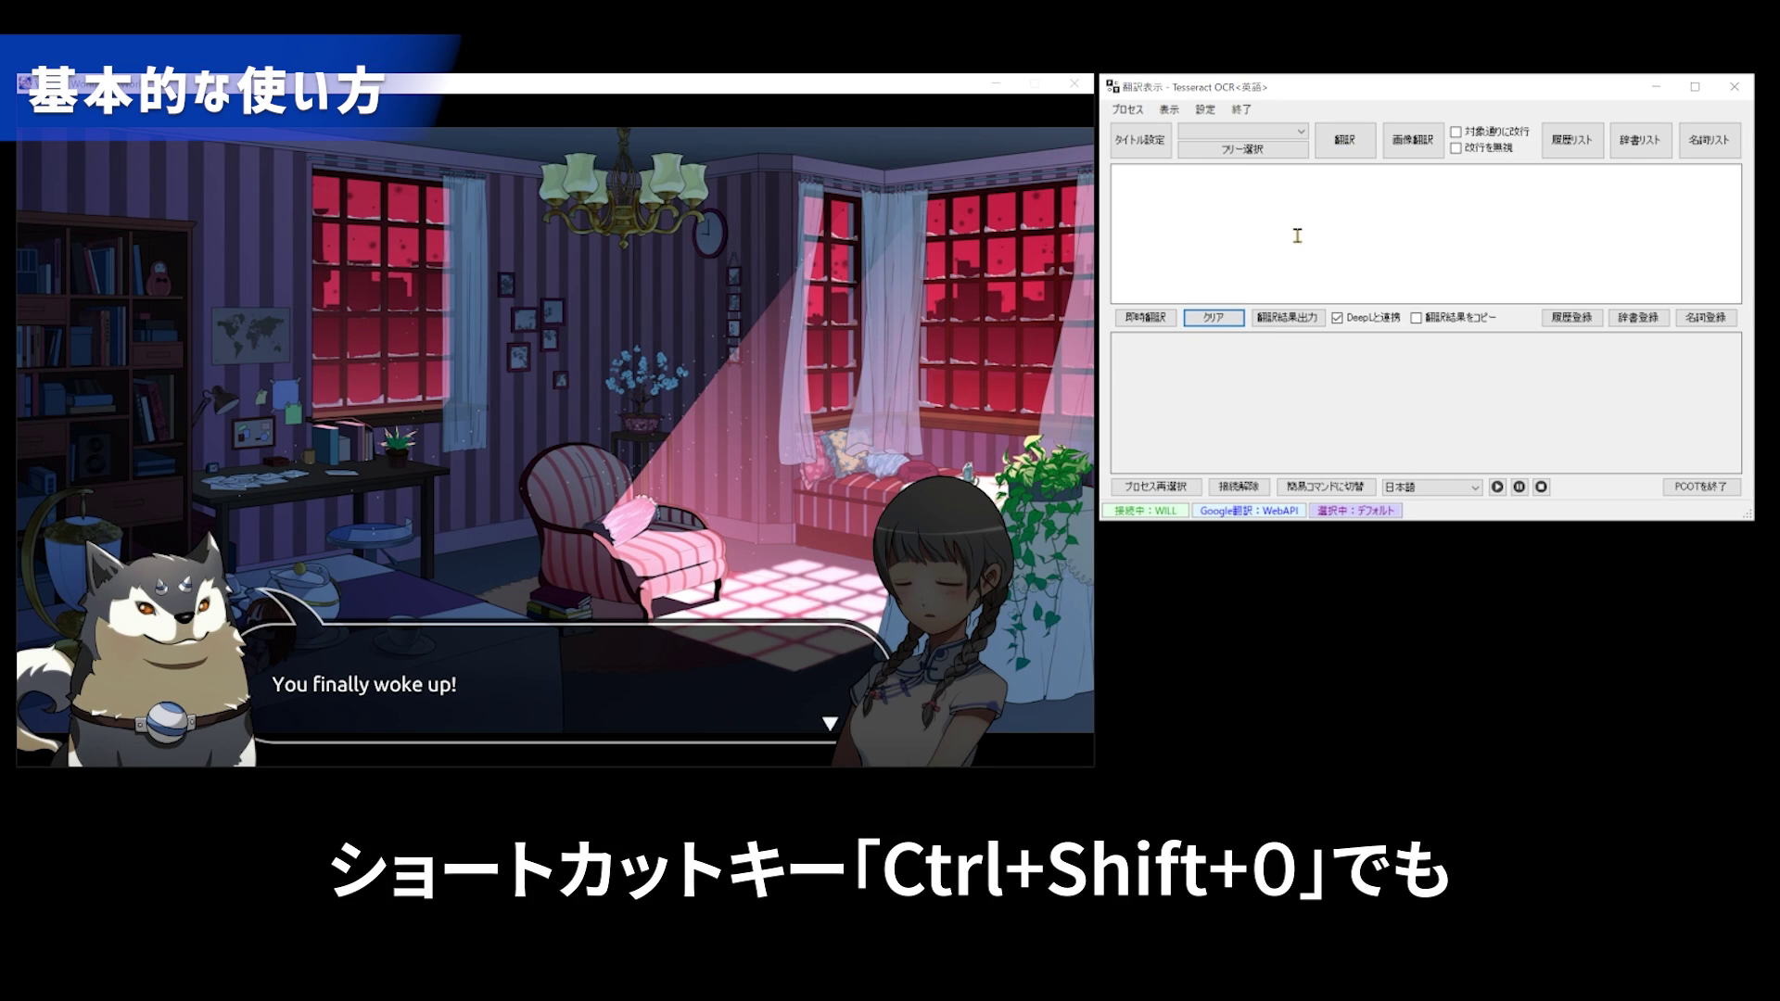
key(ctrl+shift+0)
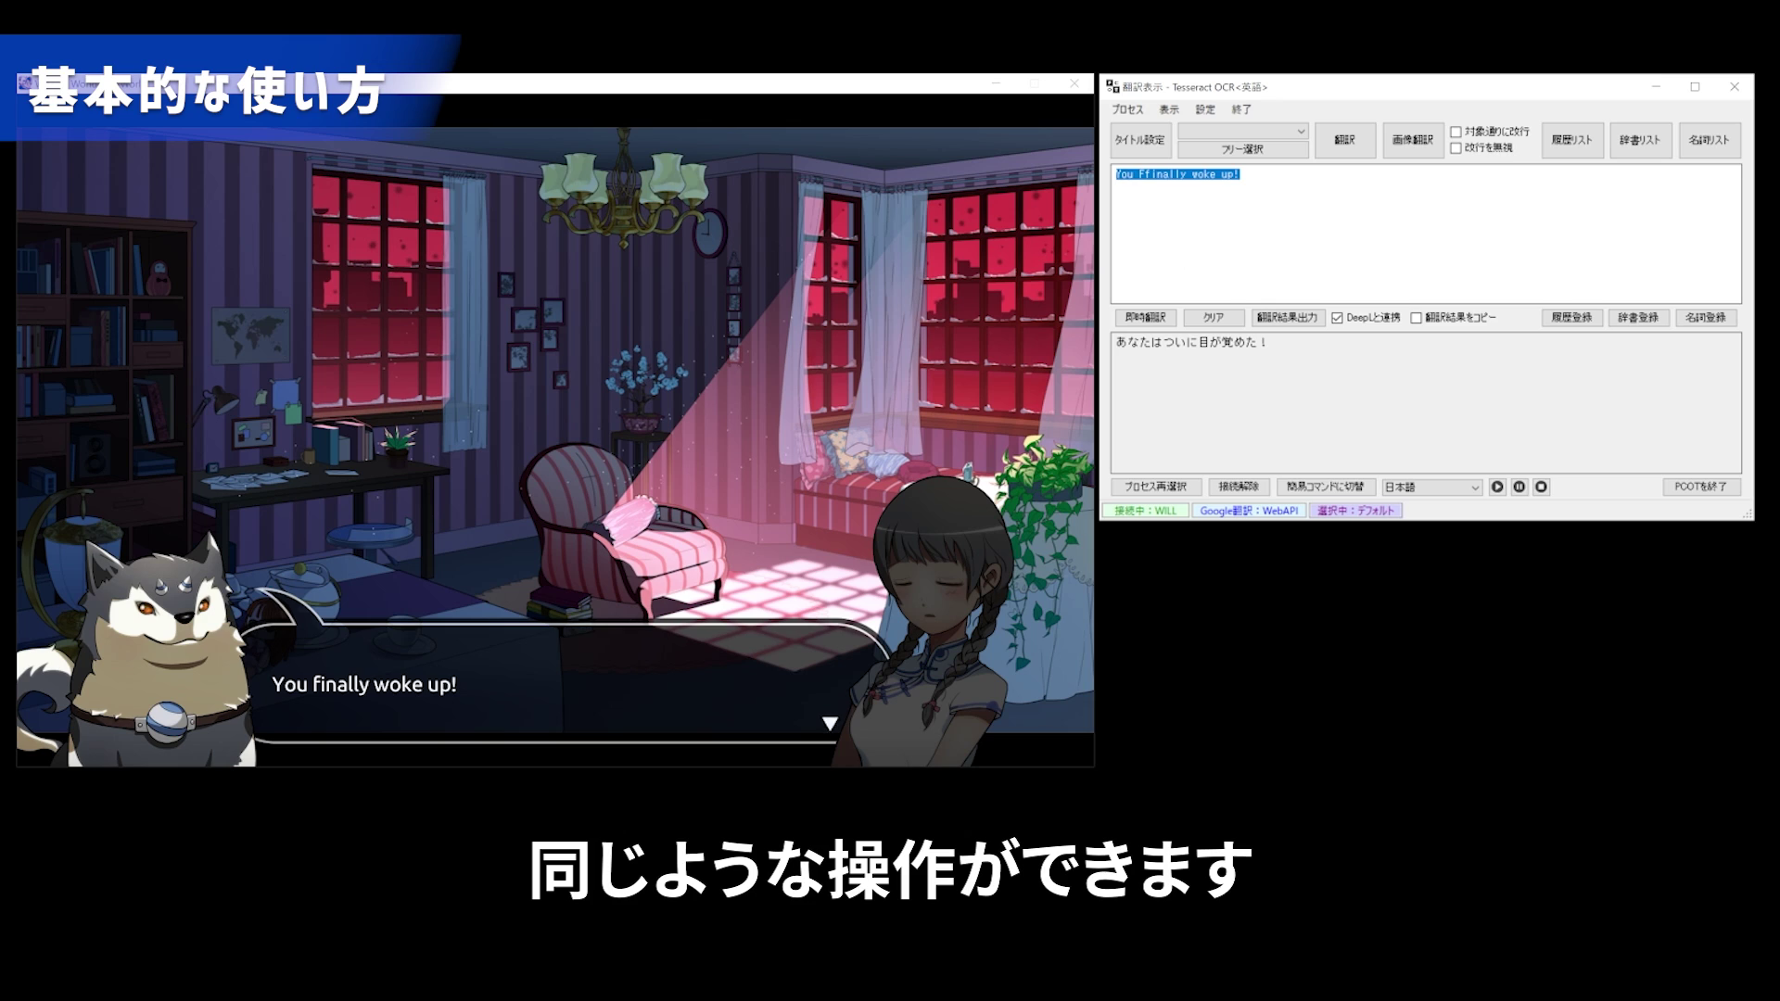
Advance the game's dialogue and translate the "I've been waiting for so long" and "(It's a talking dog!)" lines using the previously marked area.
click(556, 687)
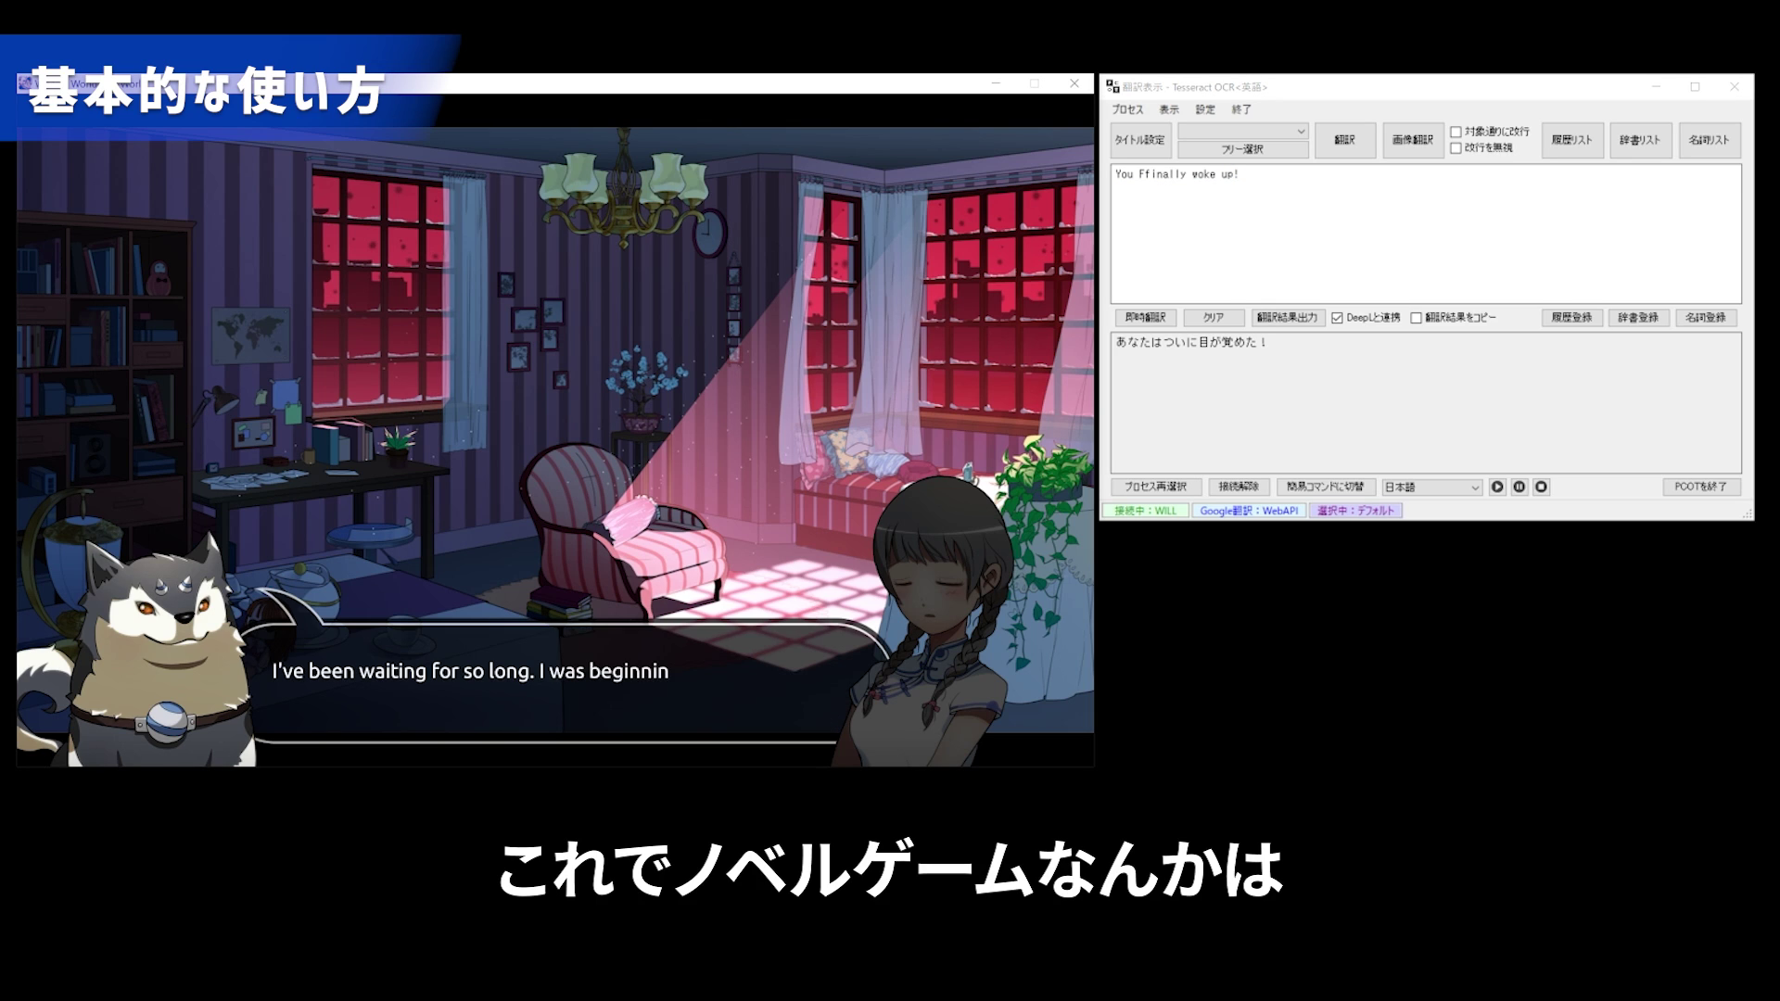
key(ctrl+shift+0)
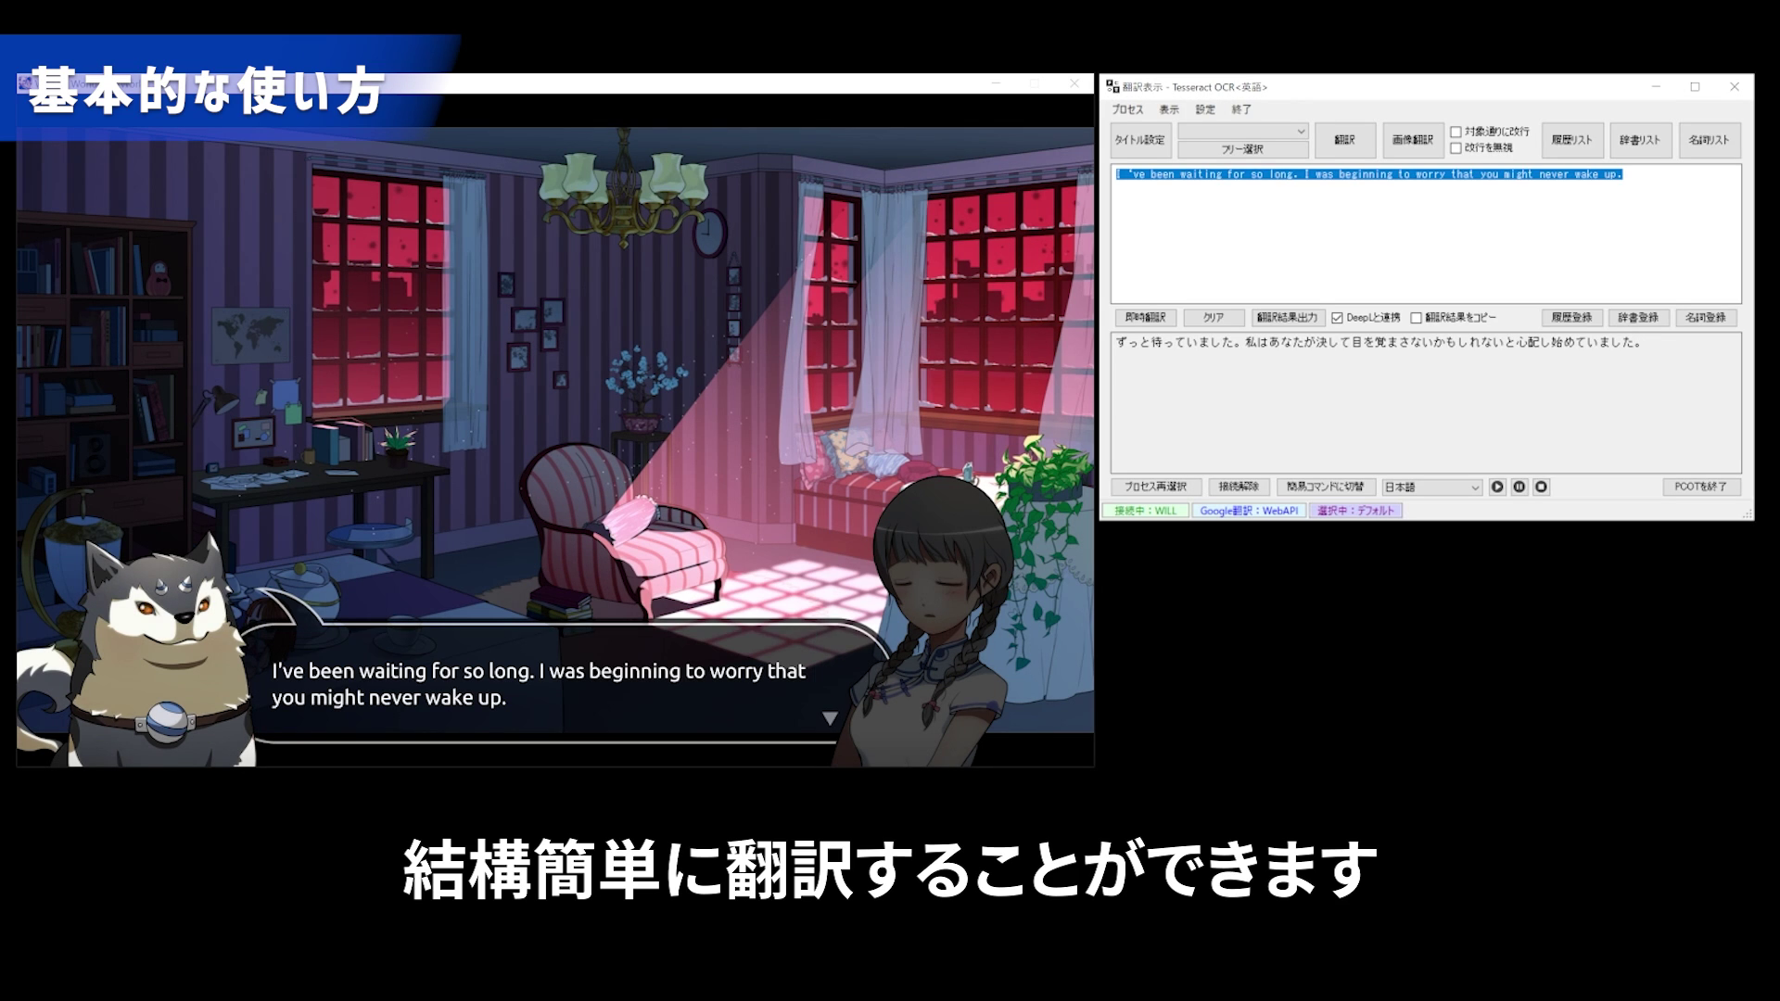
click(556, 686)
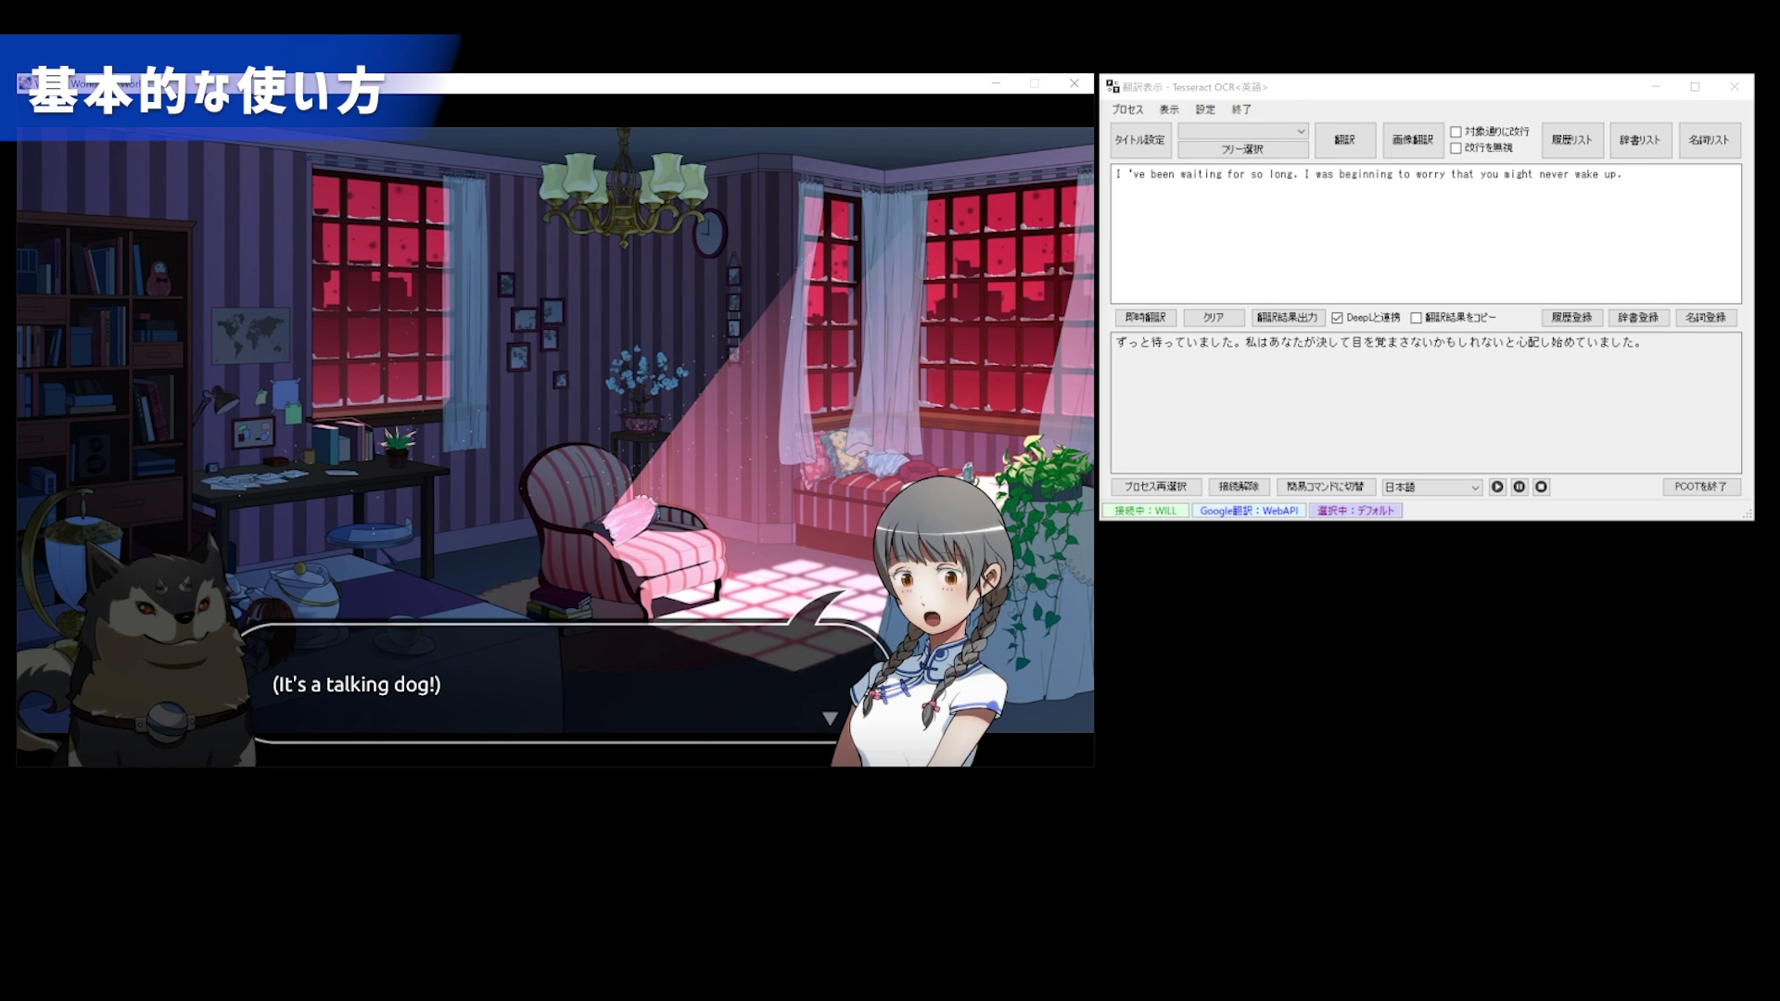
key(ctrl+shift+0)
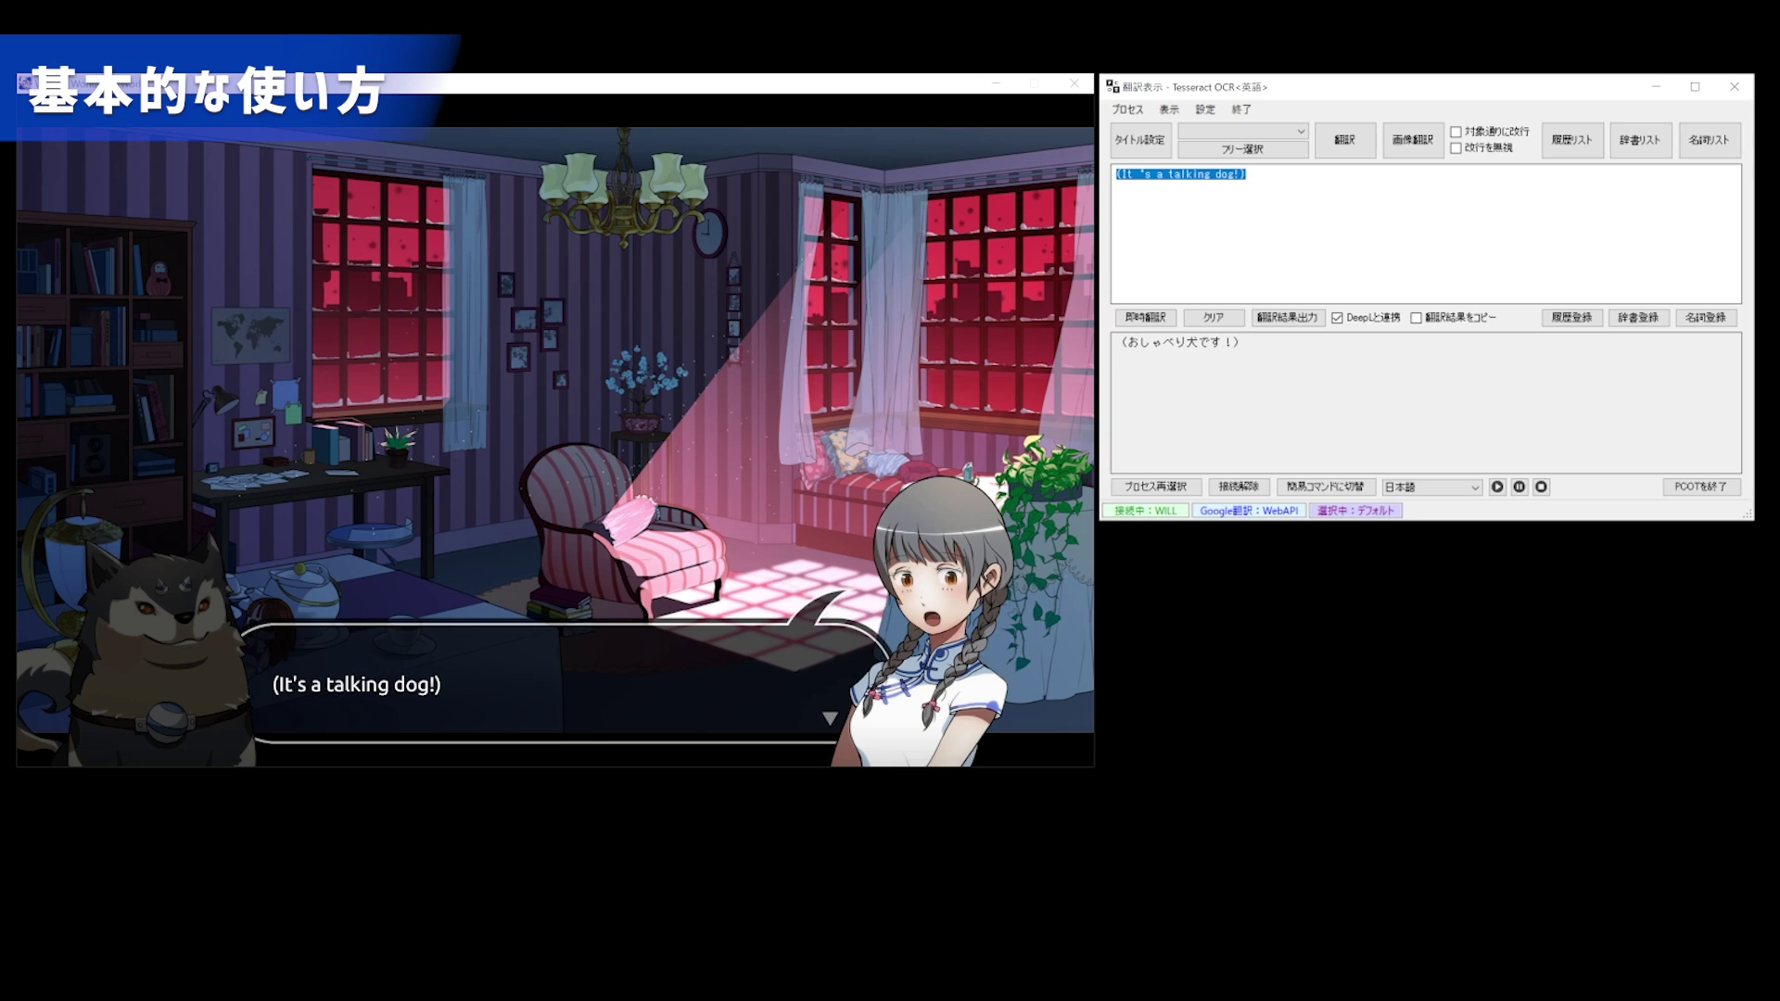
key(Return)
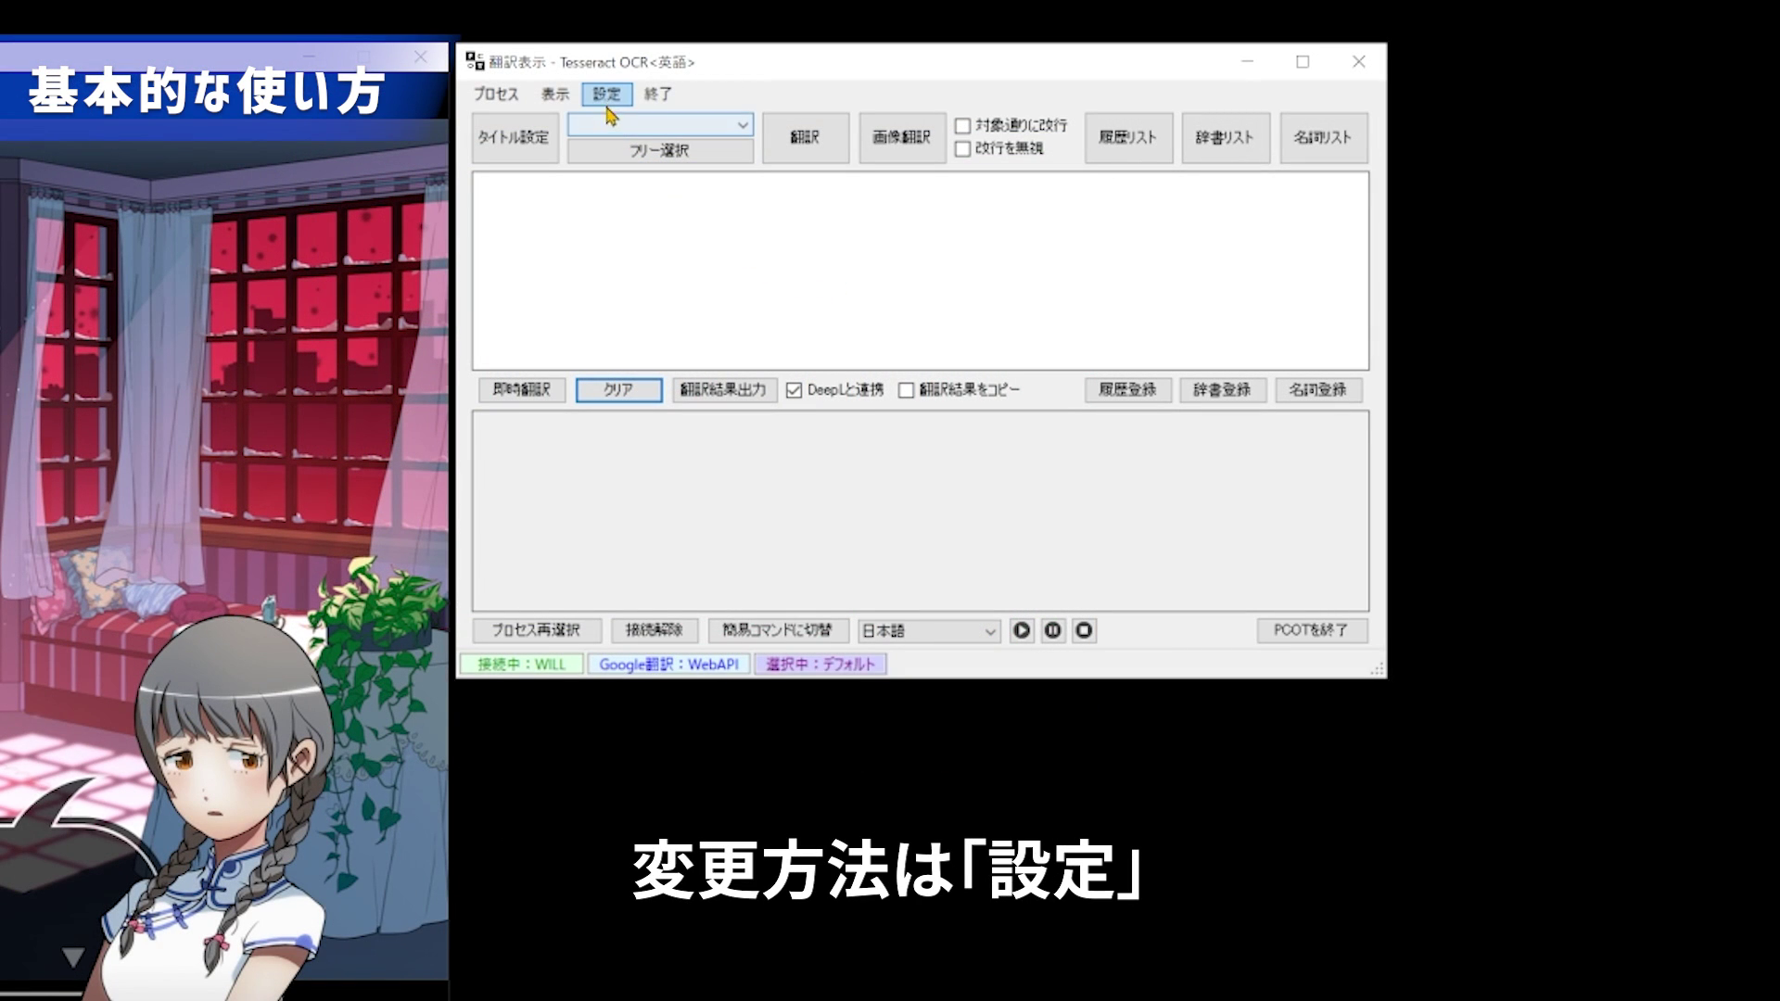
Open the shortcut settings within the system settings and examine the letters available for the フリー選択 shortcut.
click(607, 96)
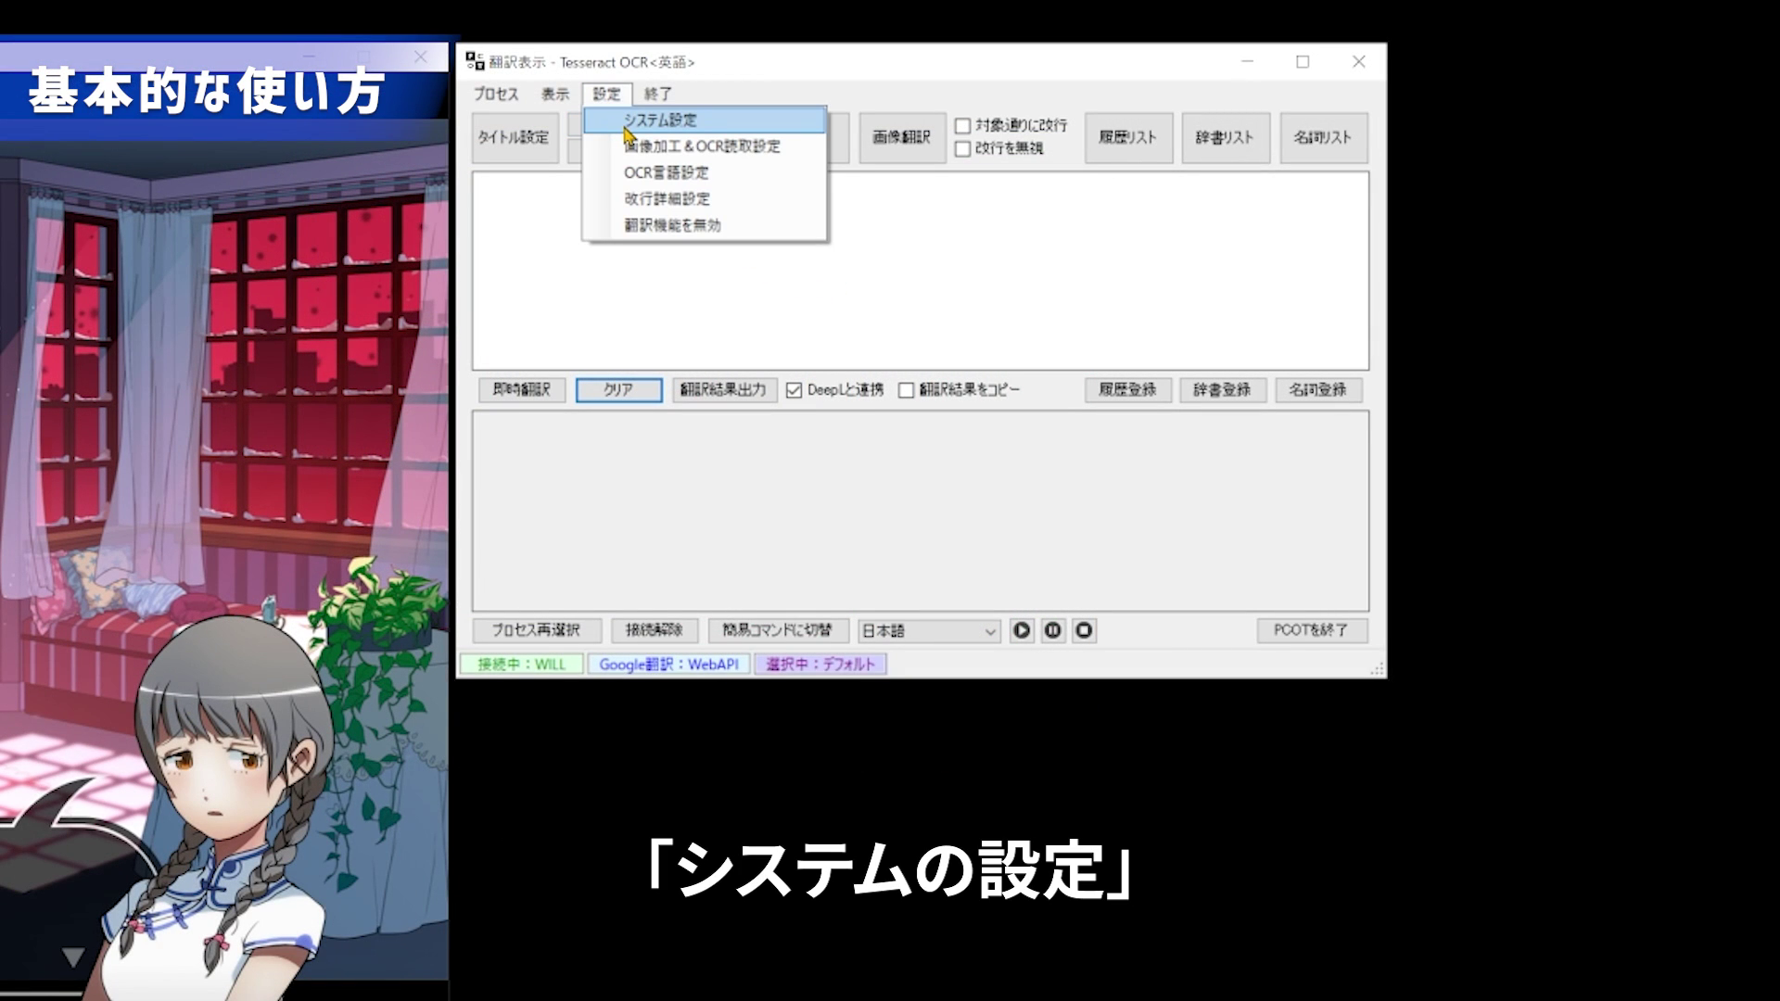
click(625, 127)
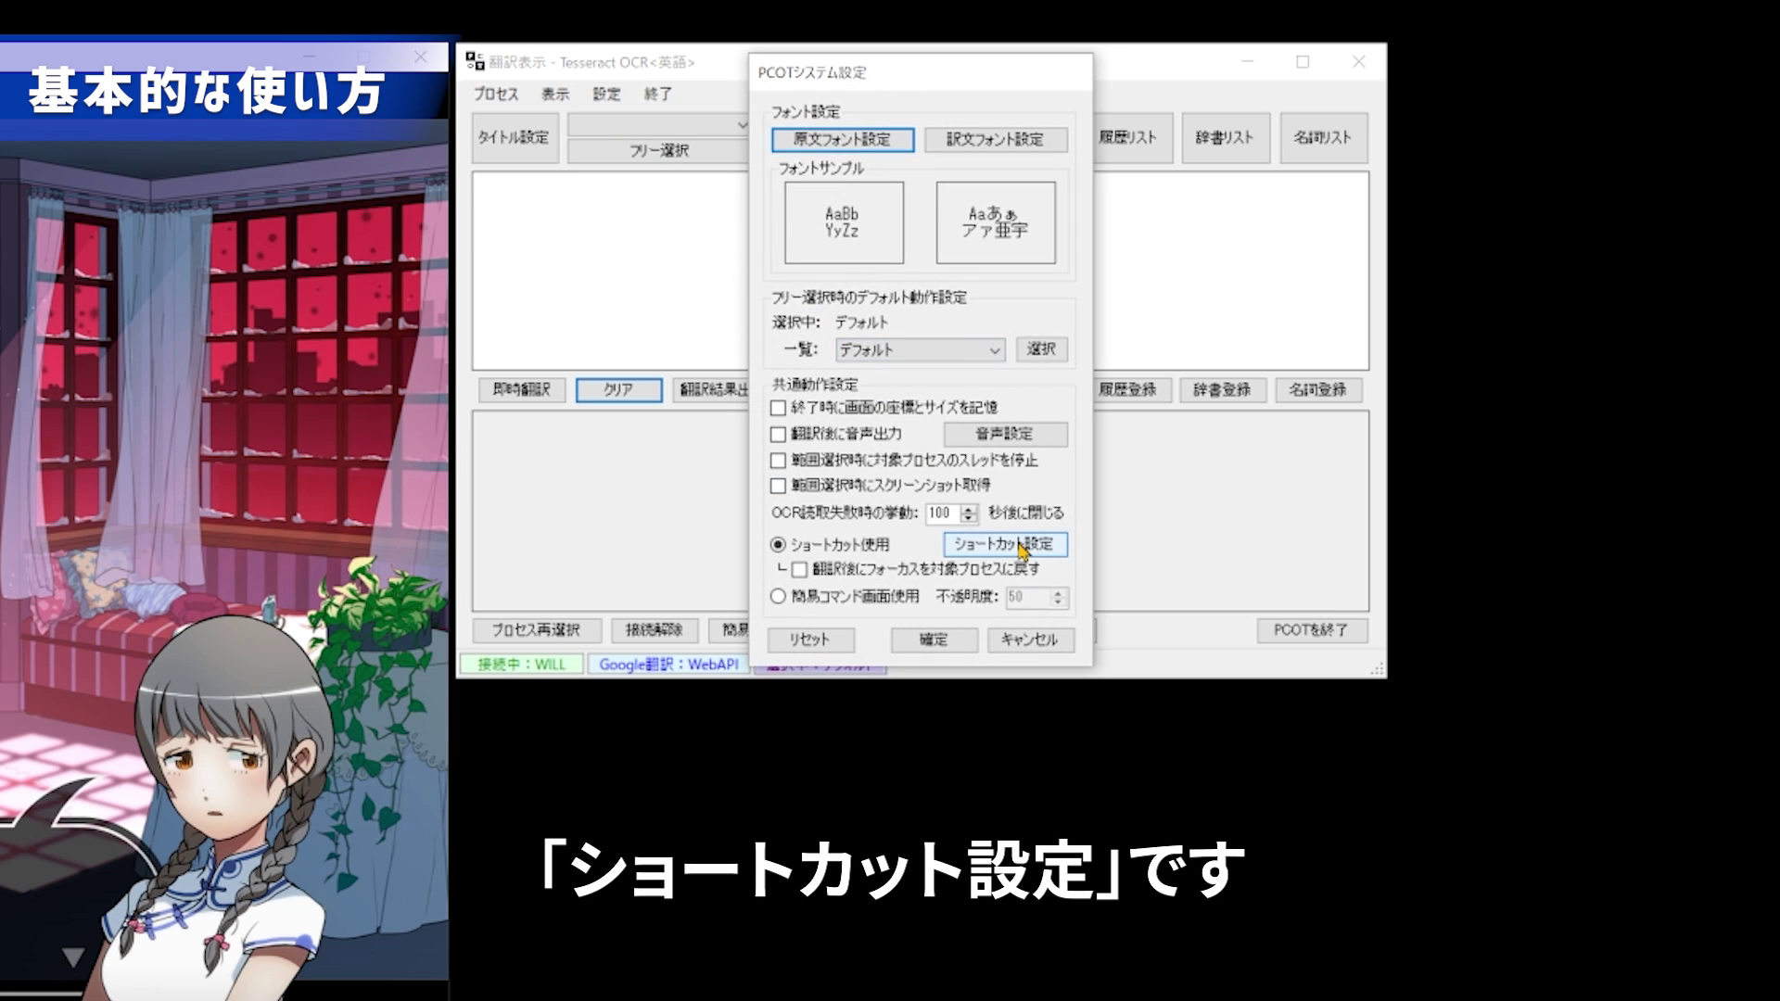
click(1021, 550)
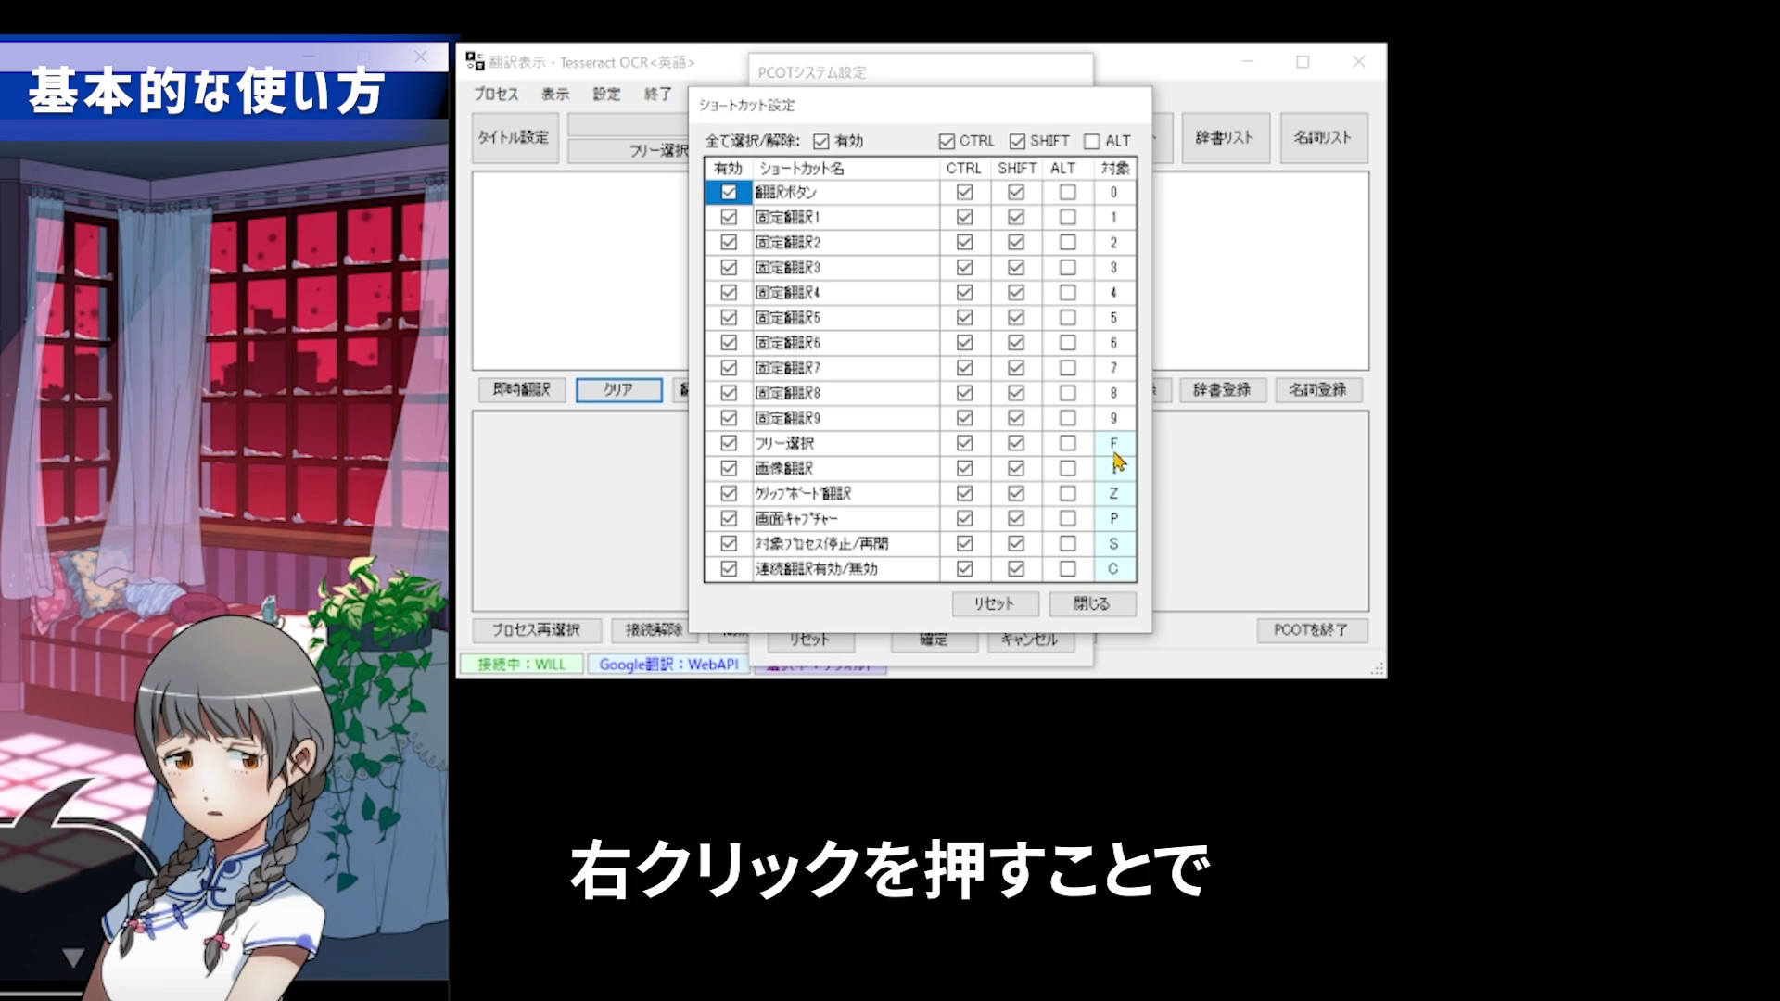
right_click(1117, 452)
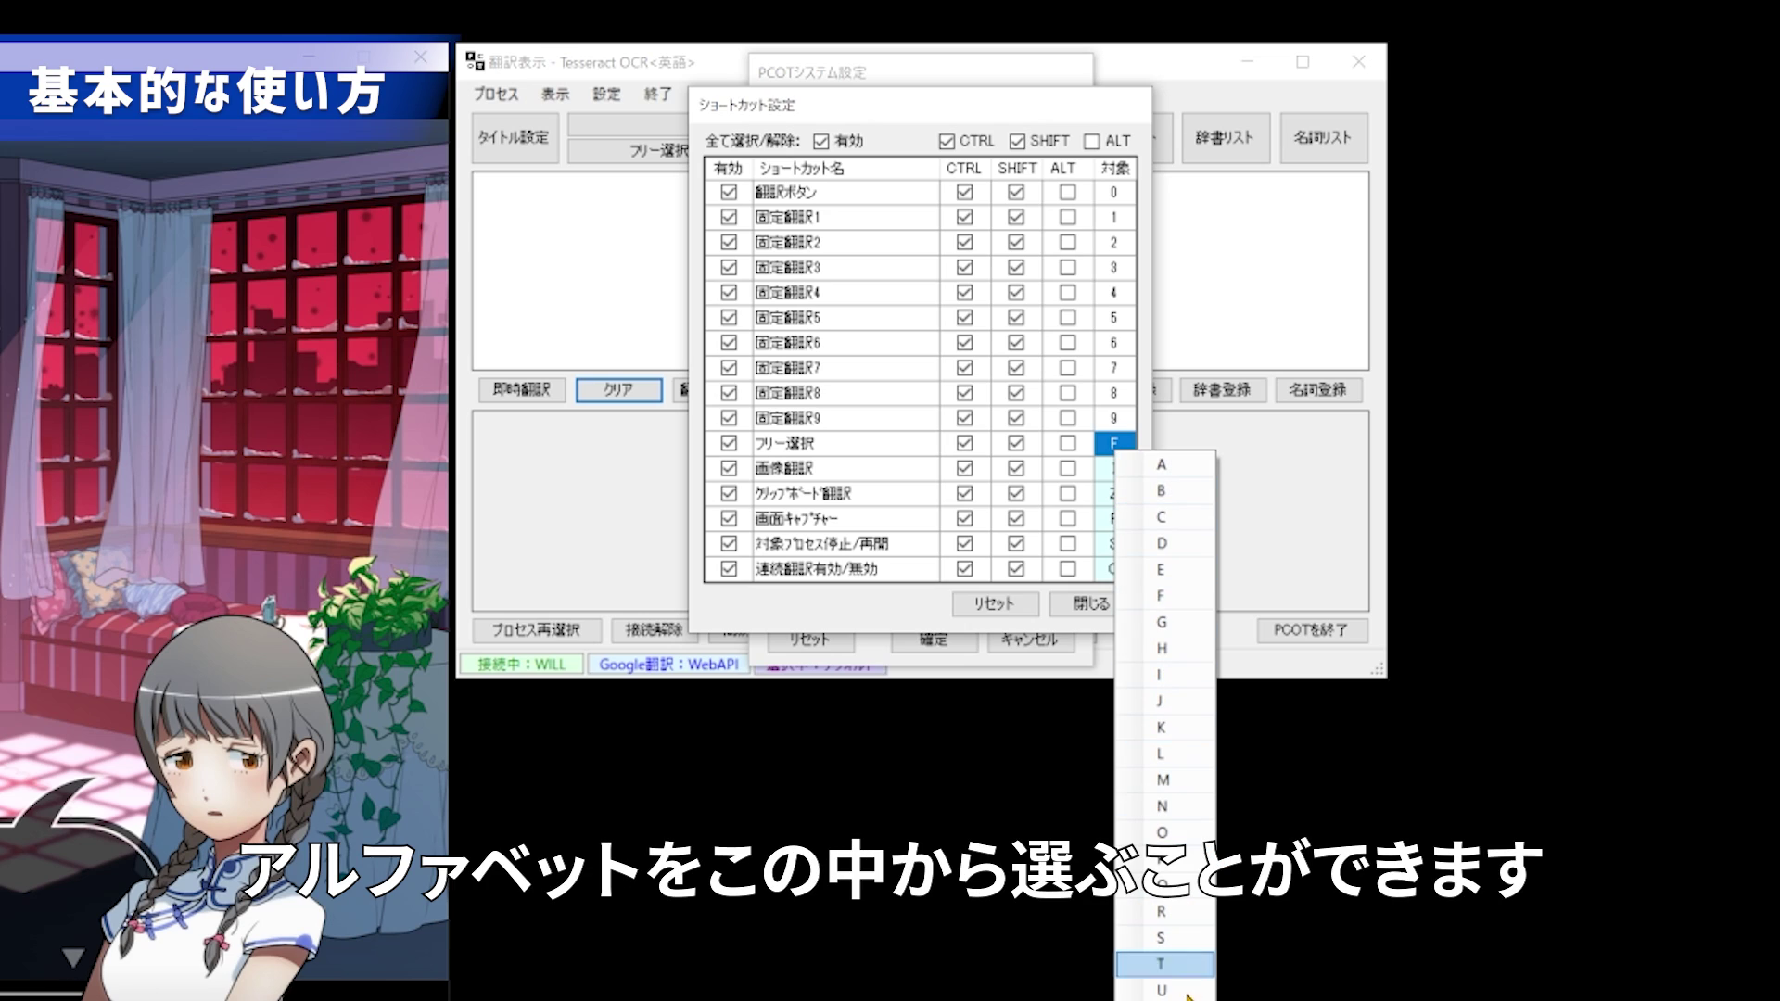
click(1120, 447)
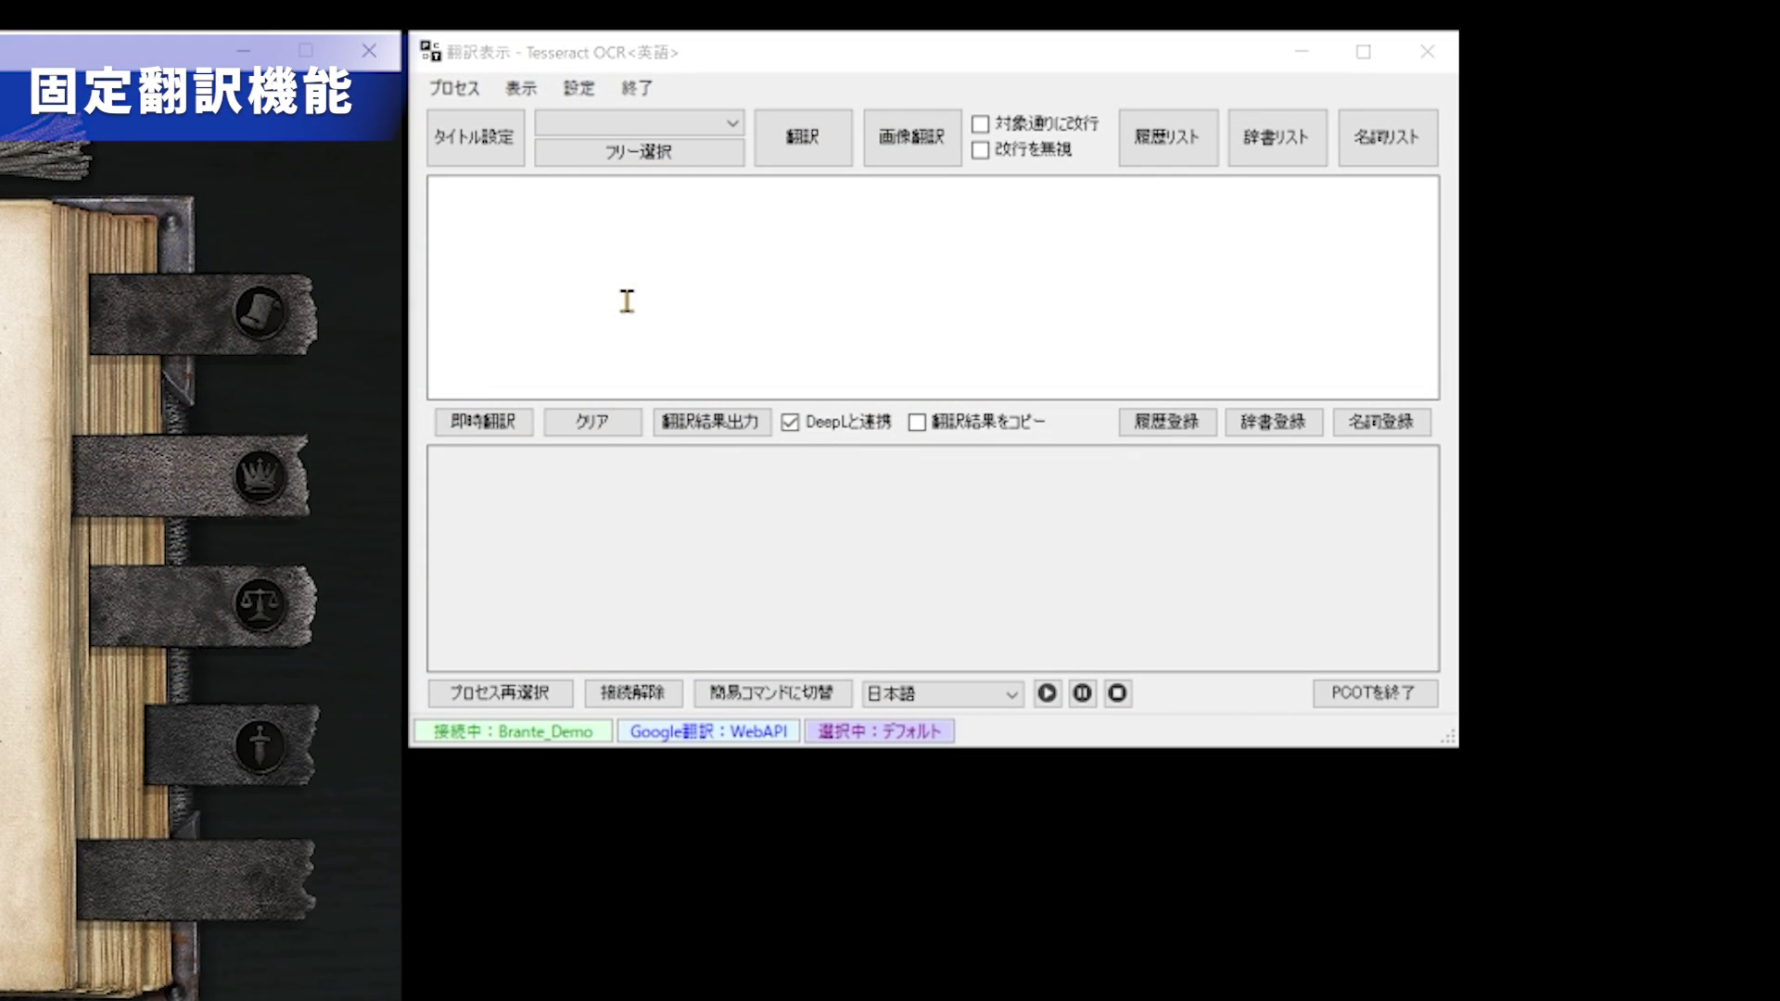
Create a fixed translation titled "1左ページ" that covers the book's left page text.
click(483, 159)
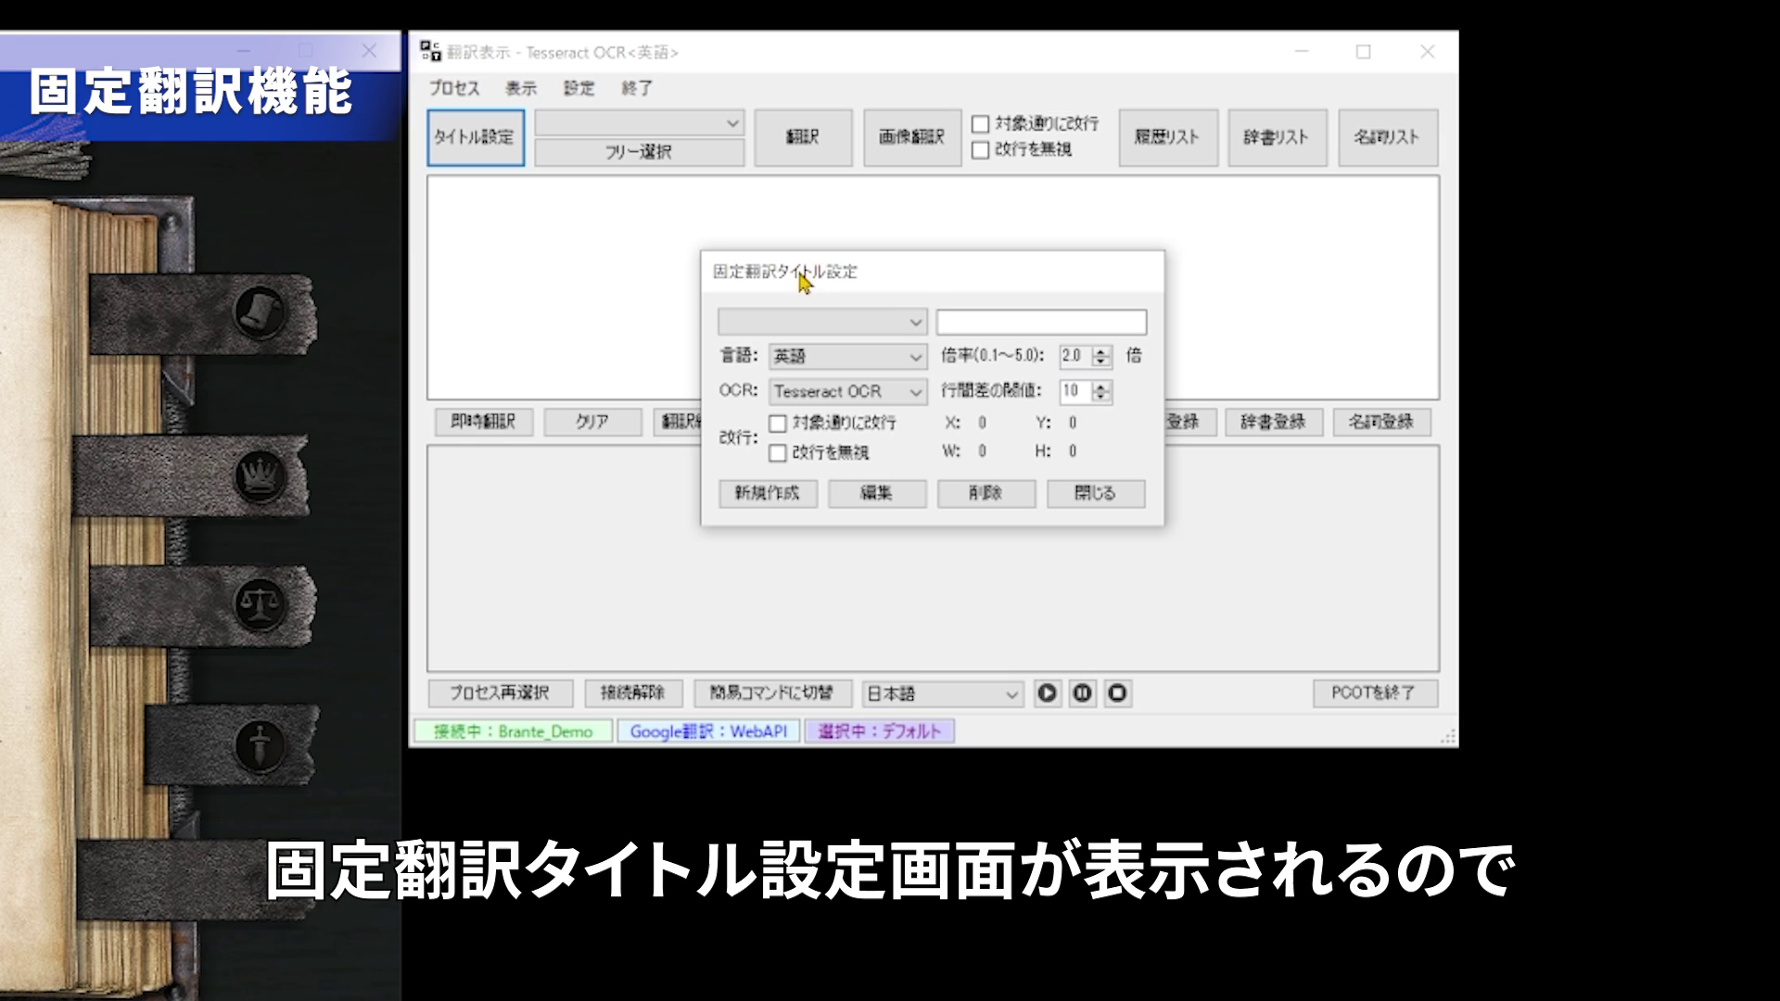
click(965, 321)
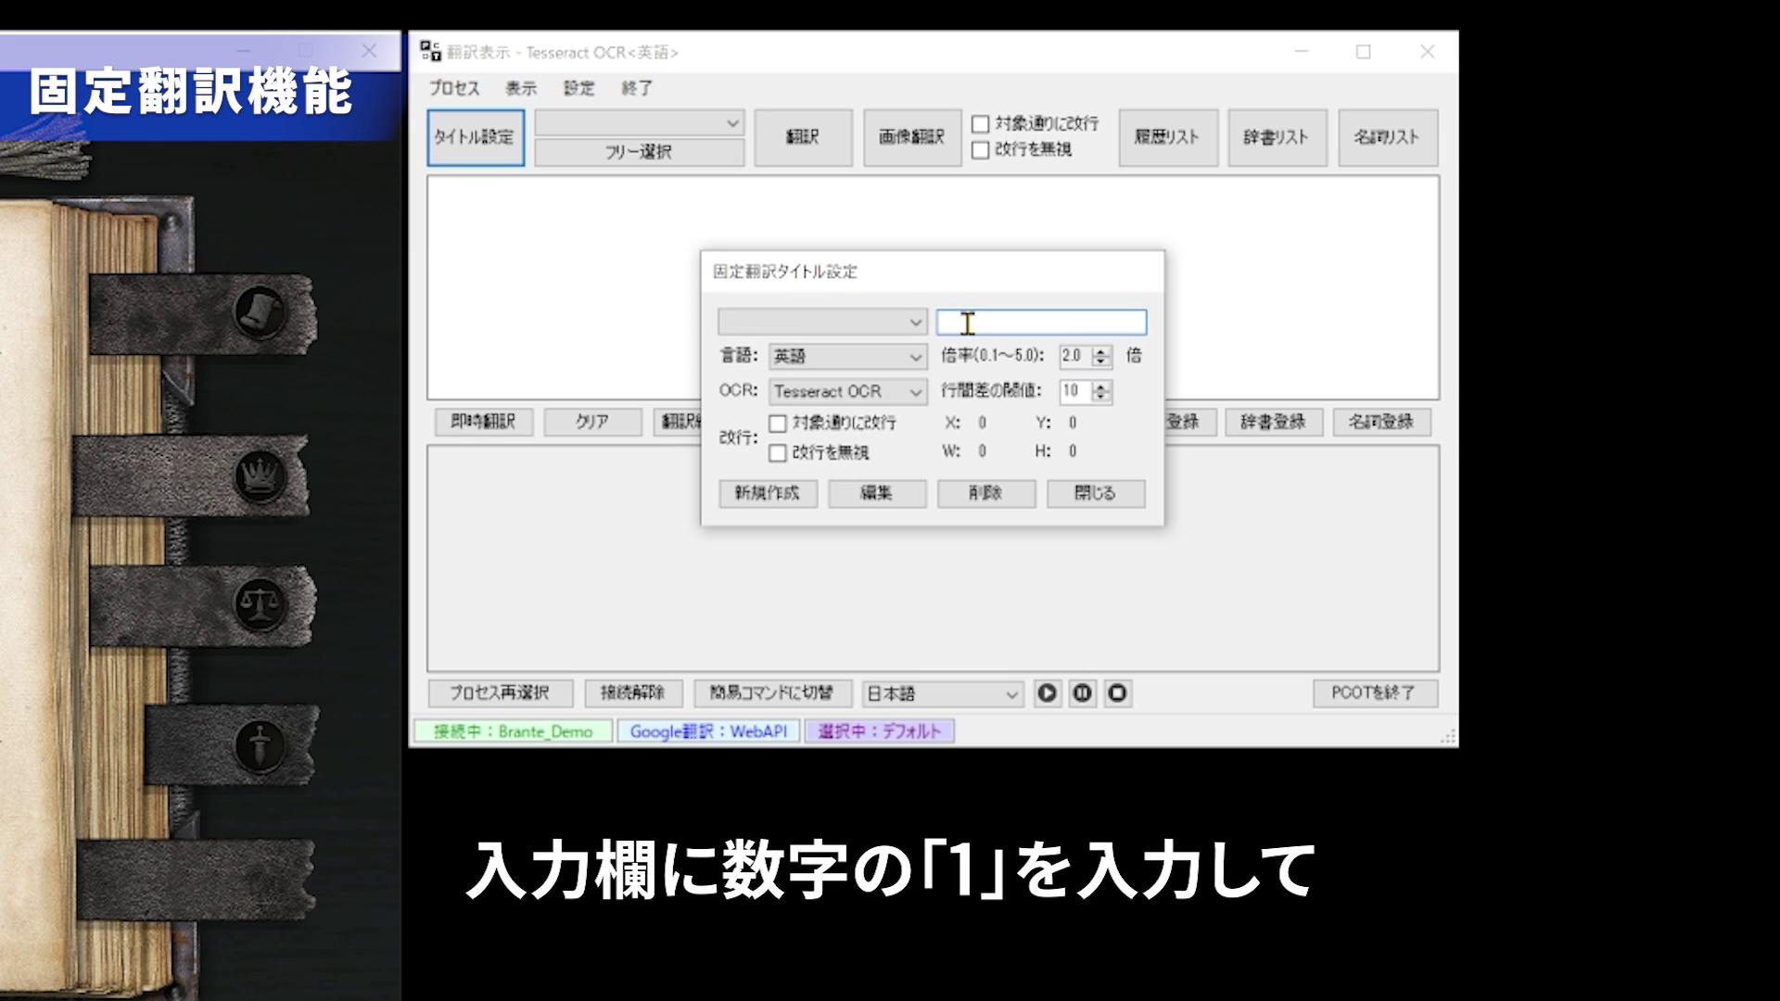
text(1)
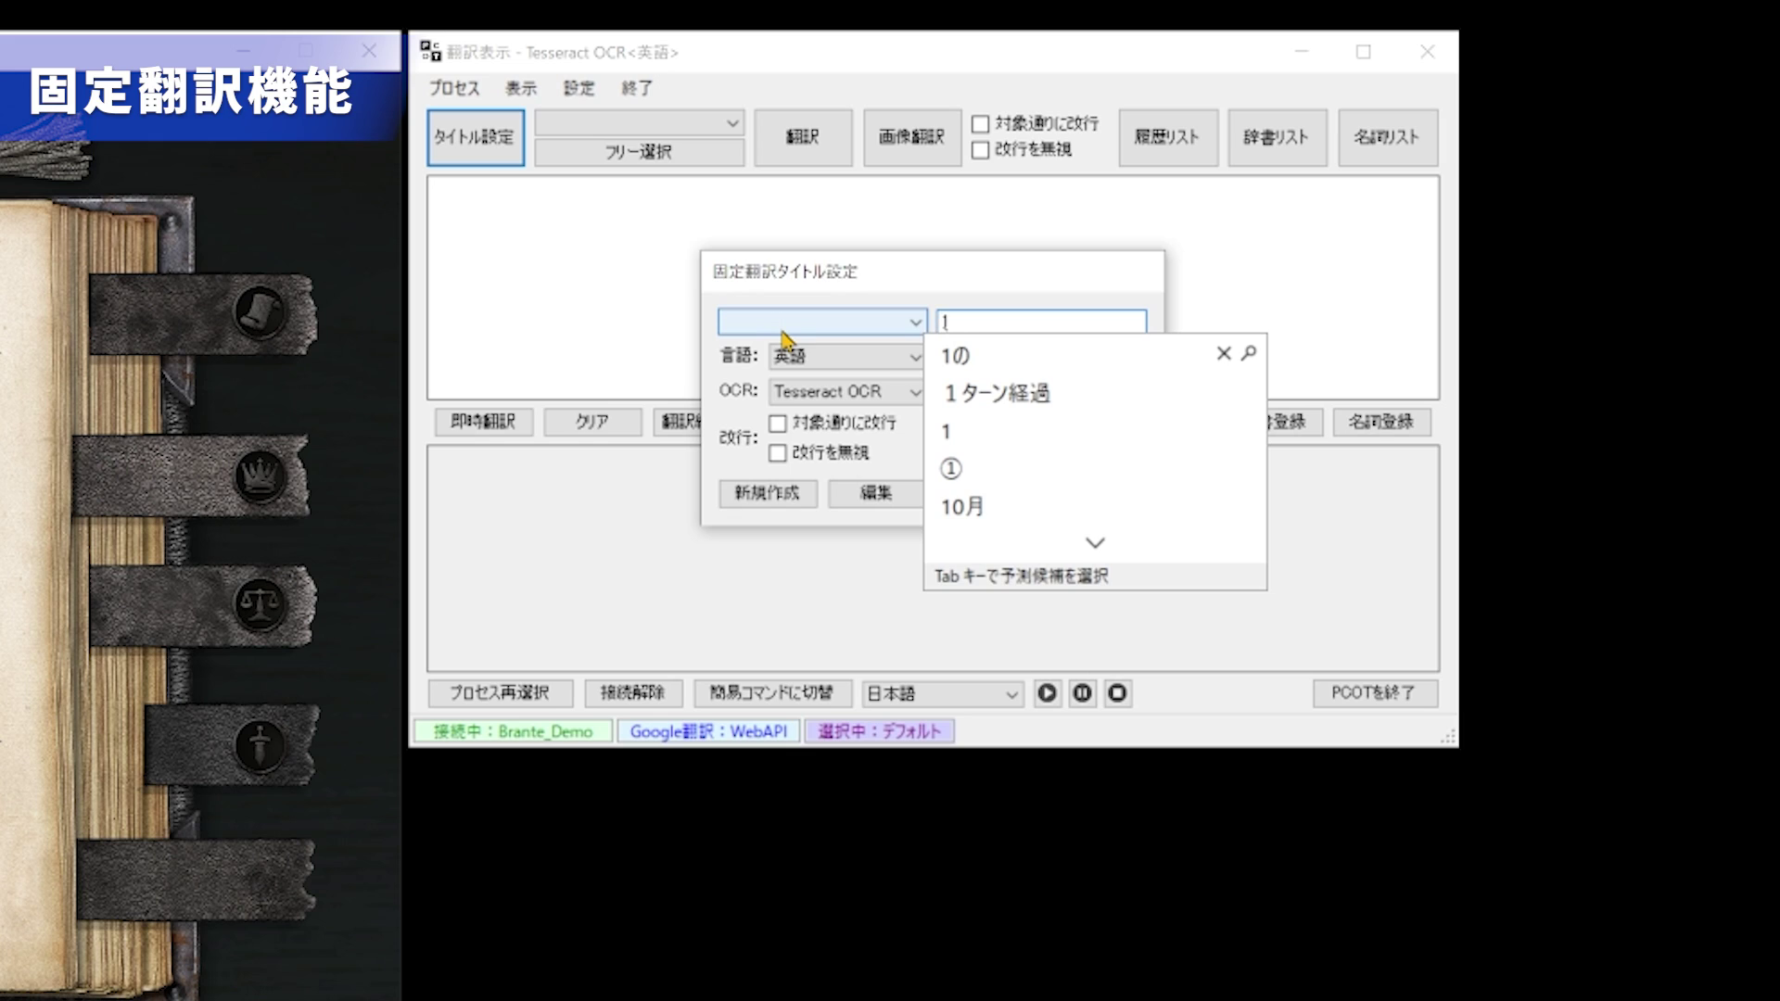
key(Return)
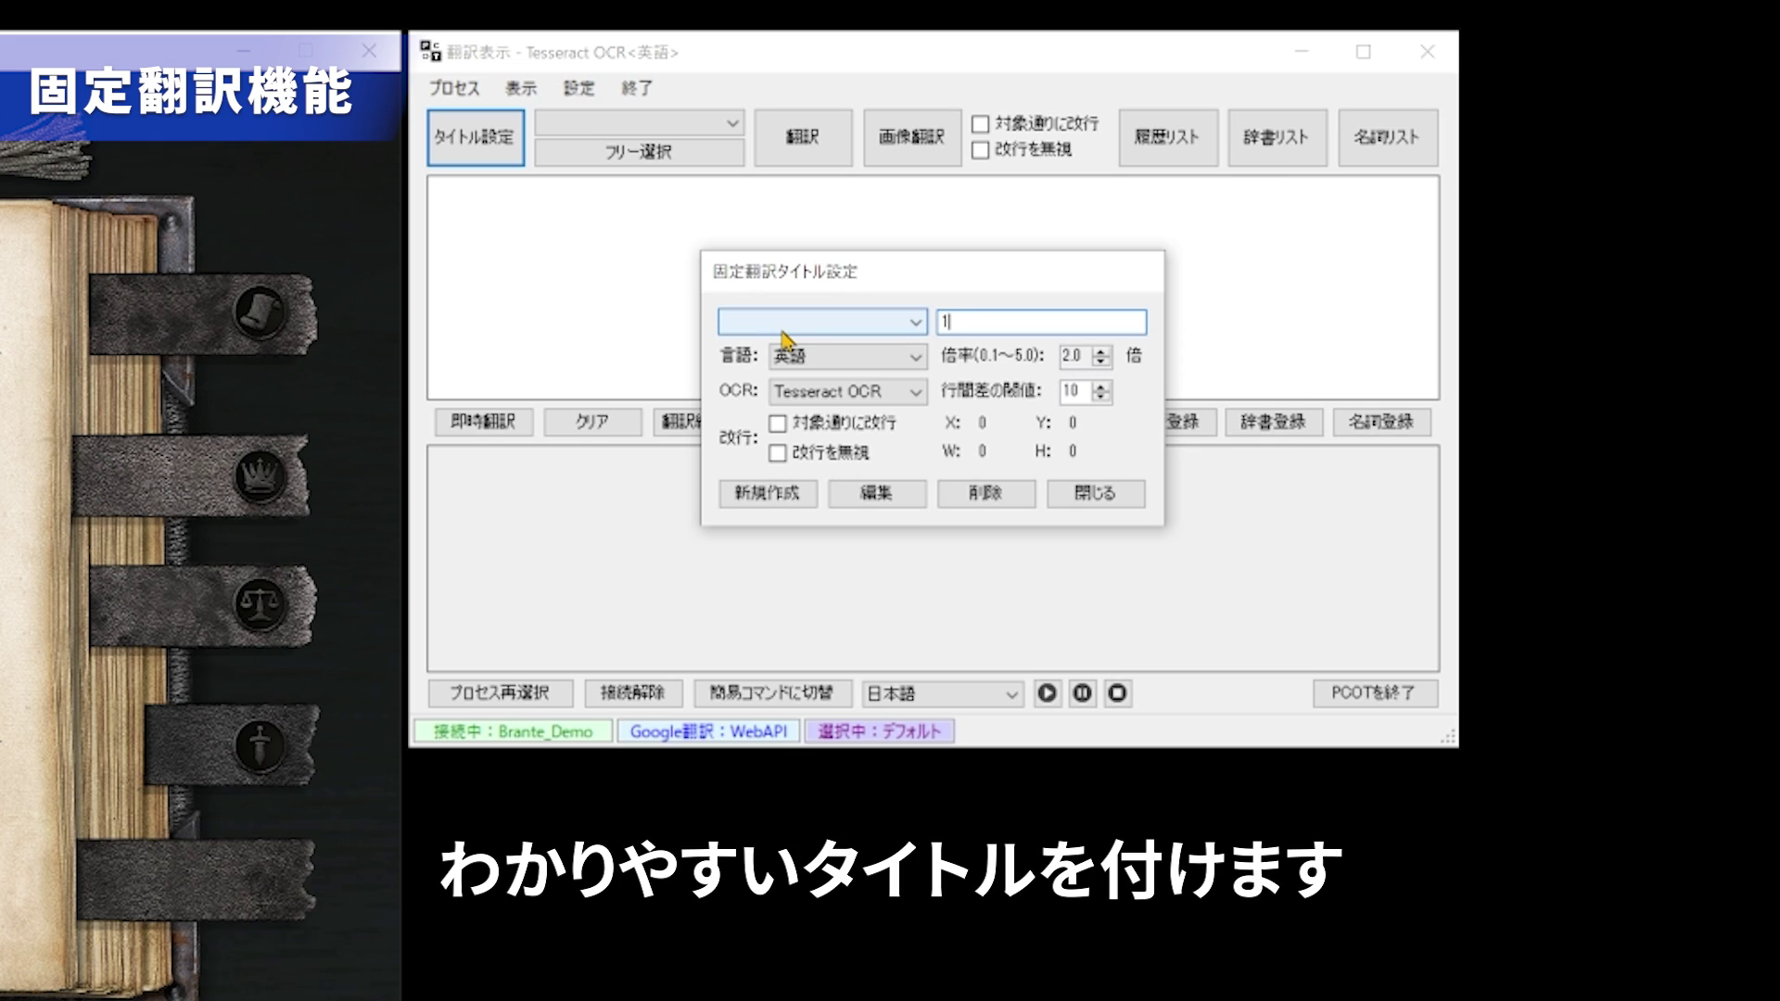
text(hida)
key(Tab)
key(Return)
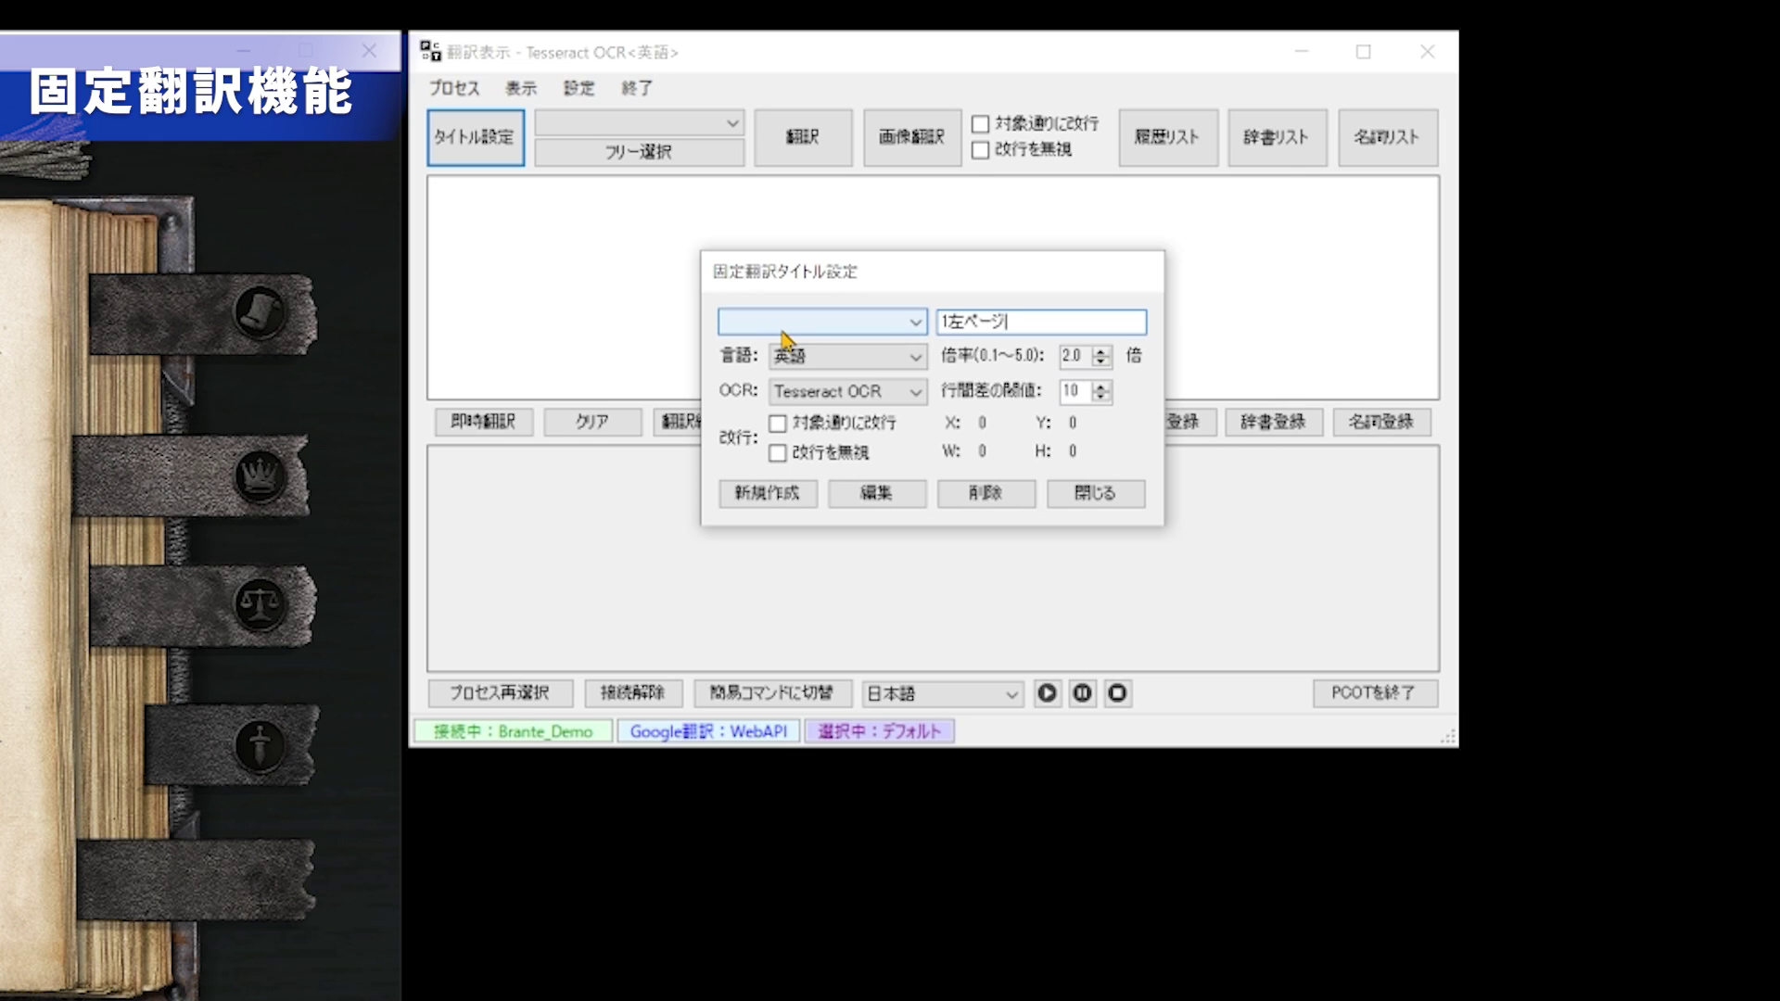
click(798, 492)
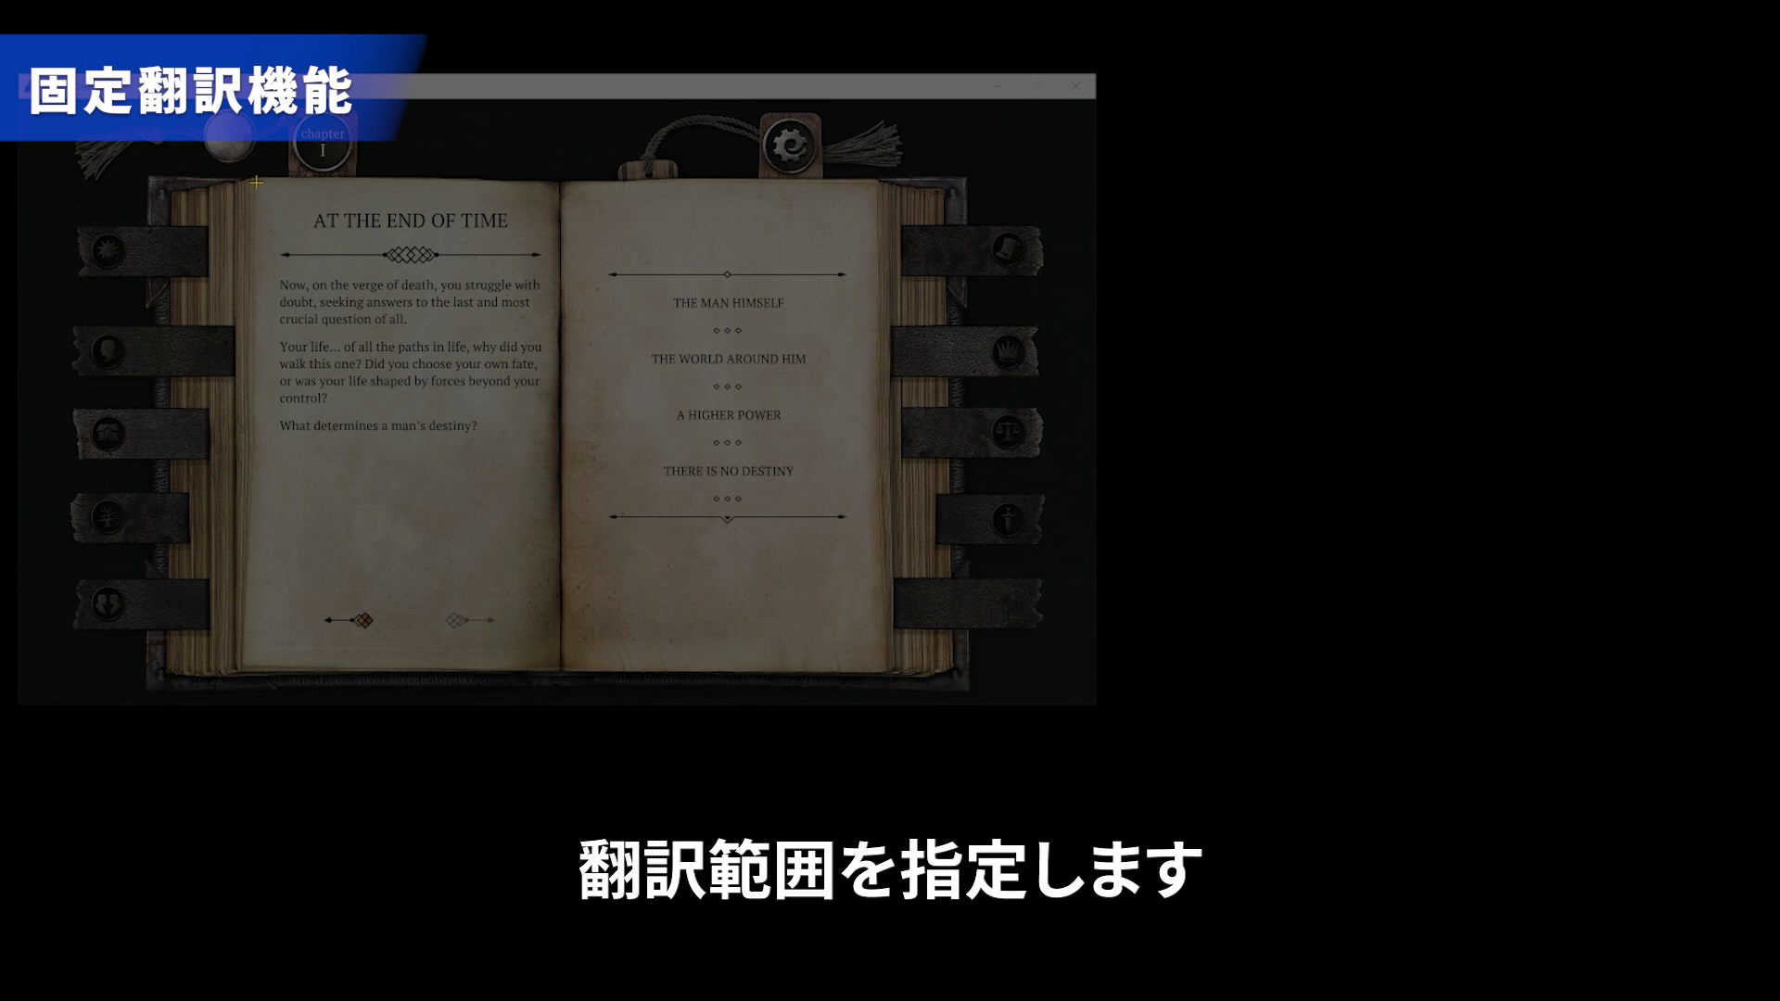
drag(256, 180, 559, 615)
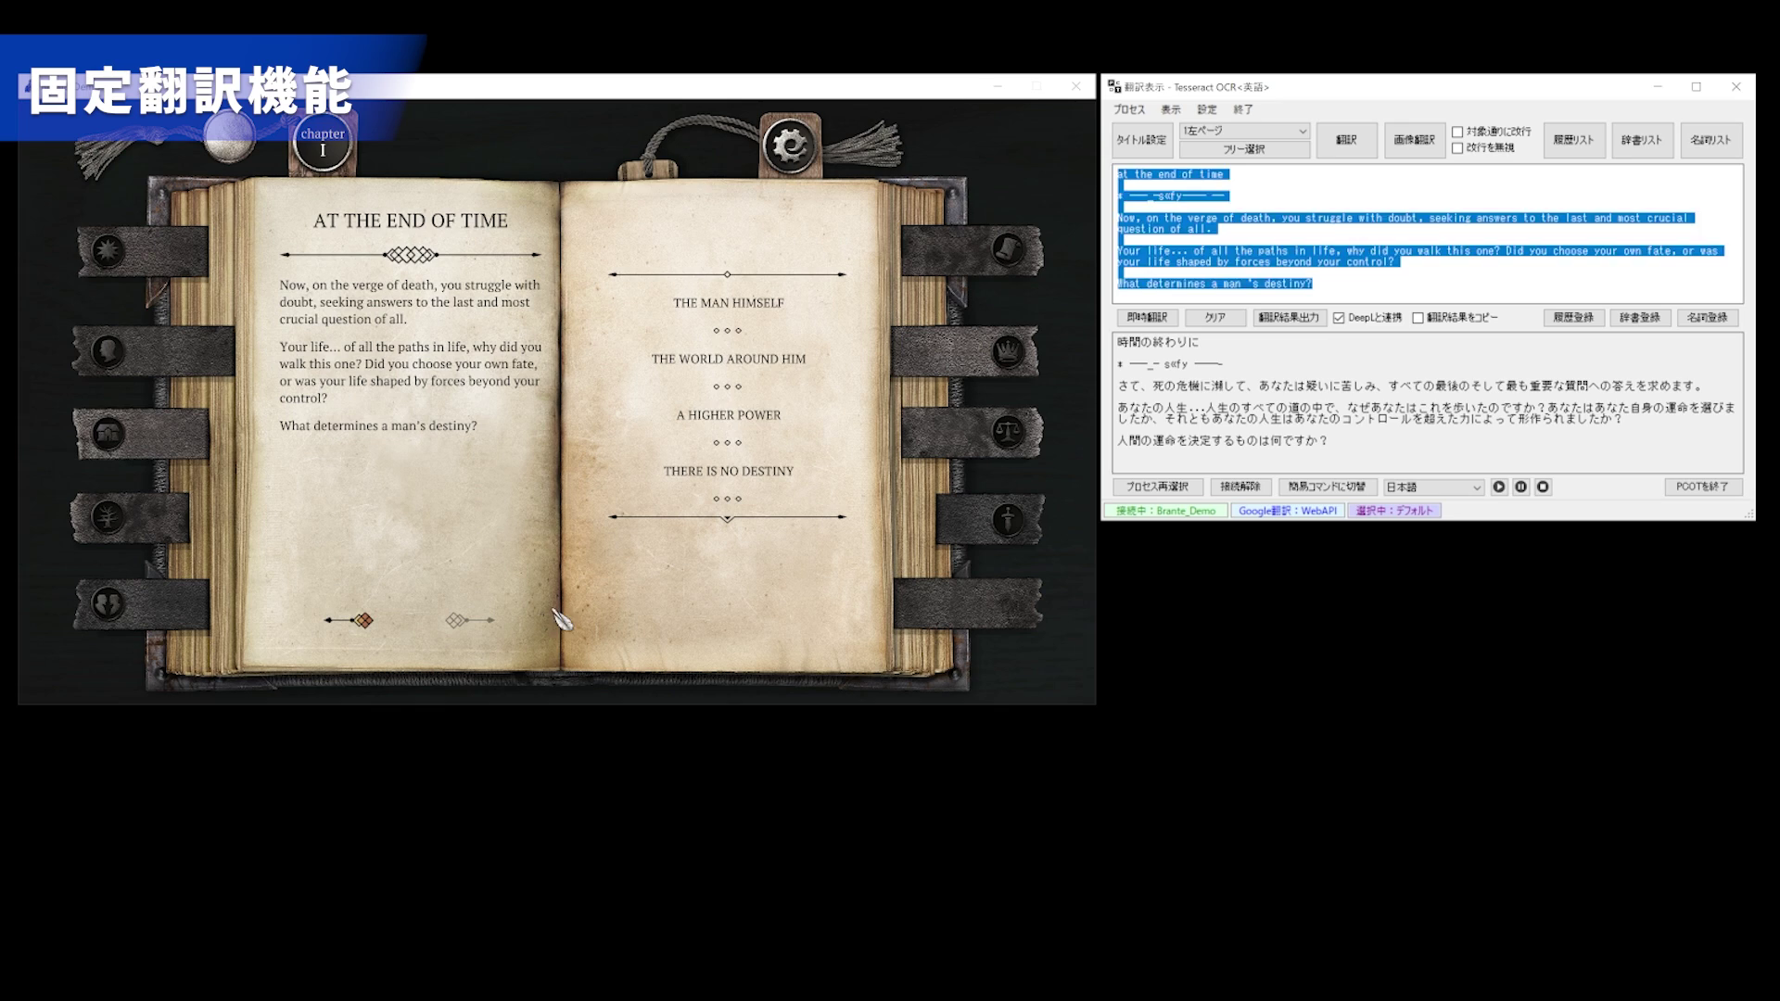
Create a fixed translation titled "2右ページ" that covers the text on the book's right page.
click(1255, 282)
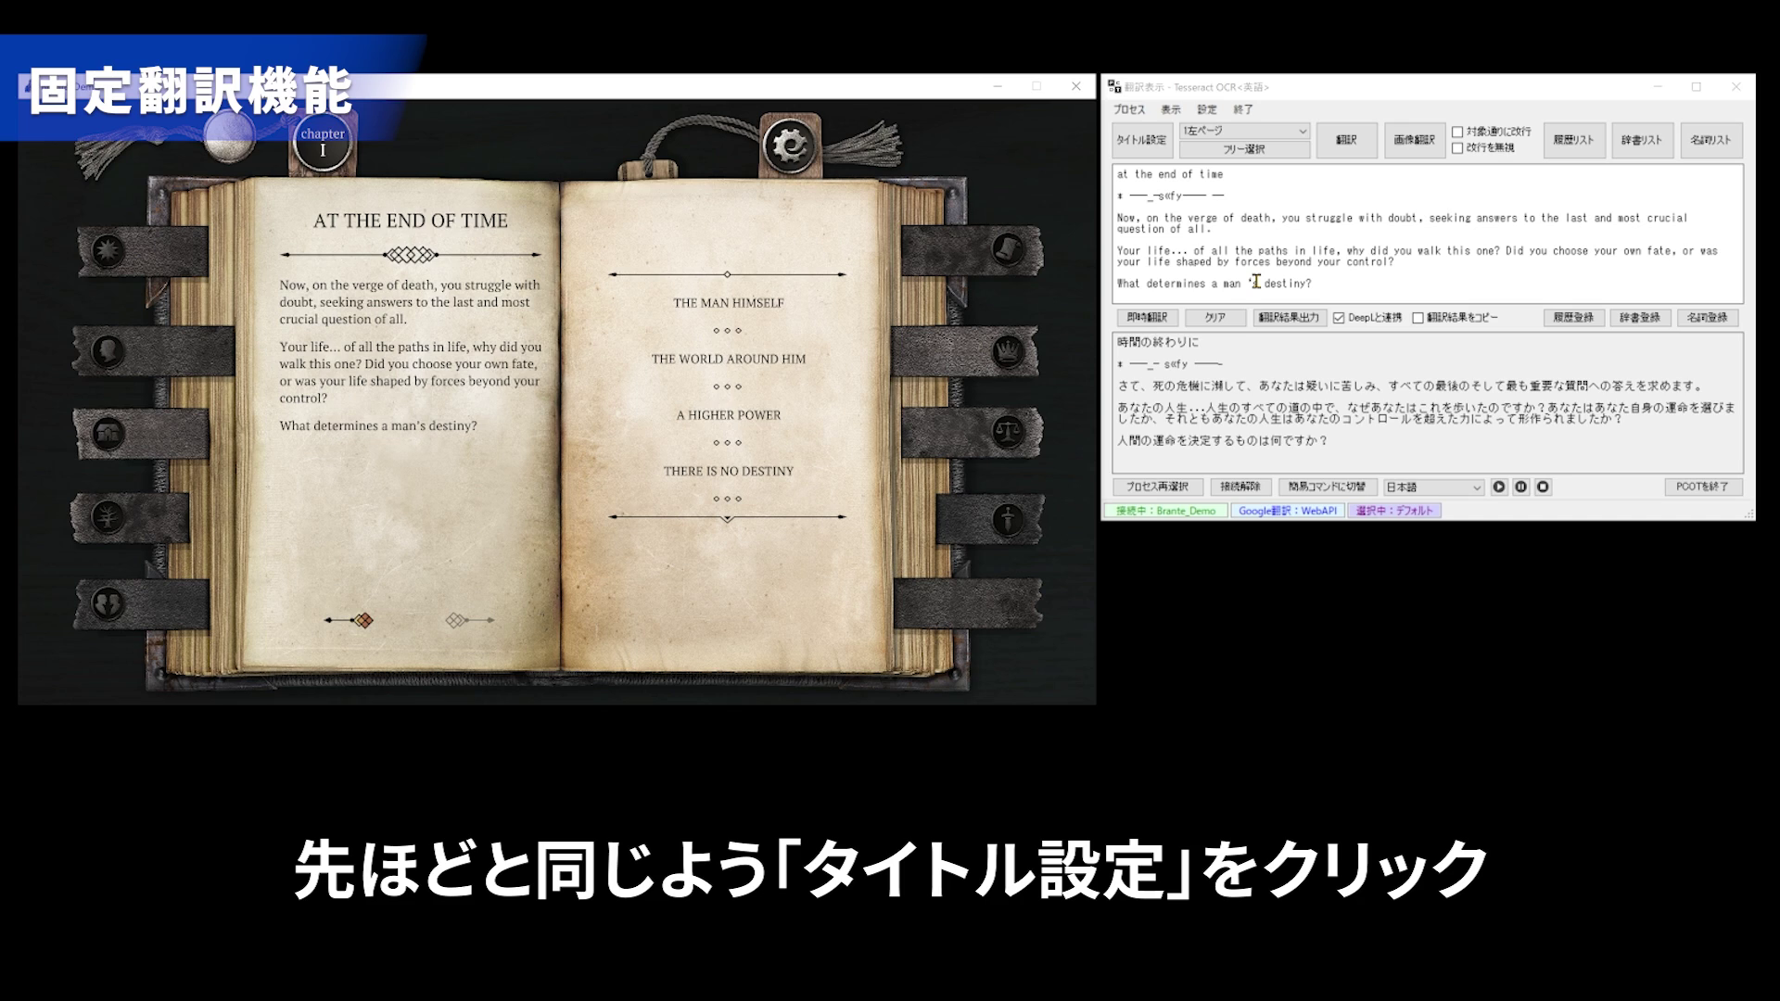
click(1163, 149)
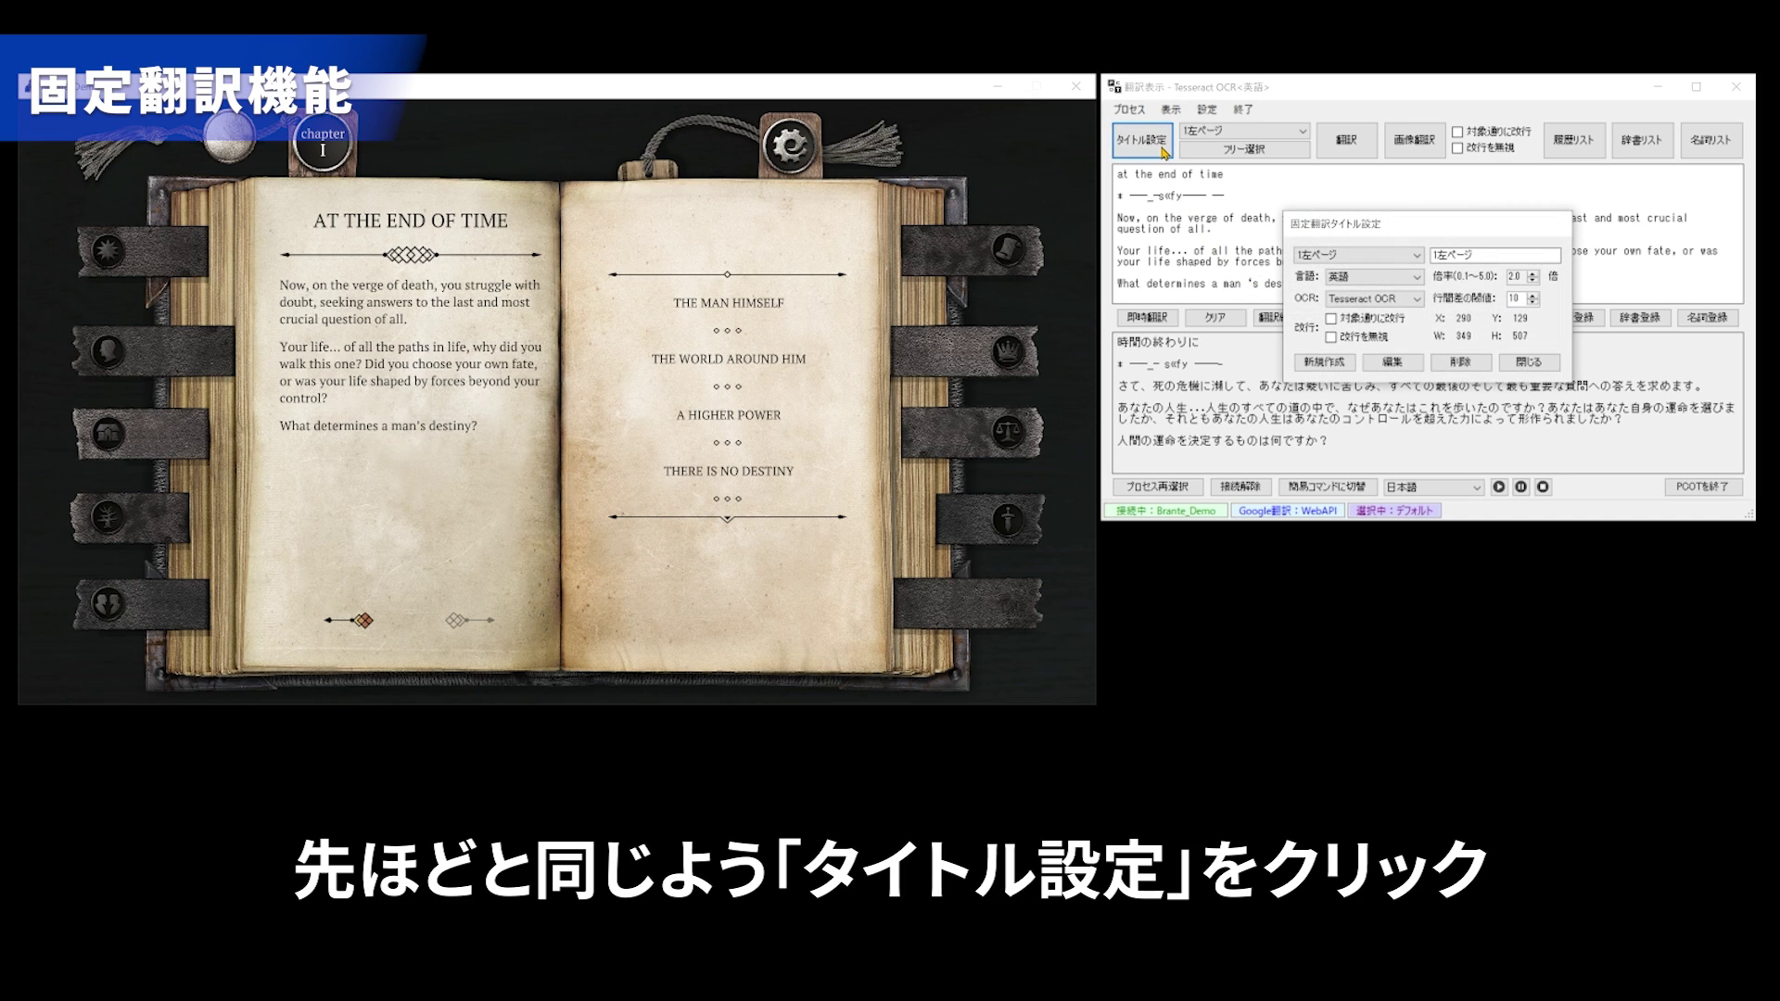
click(1444, 252)
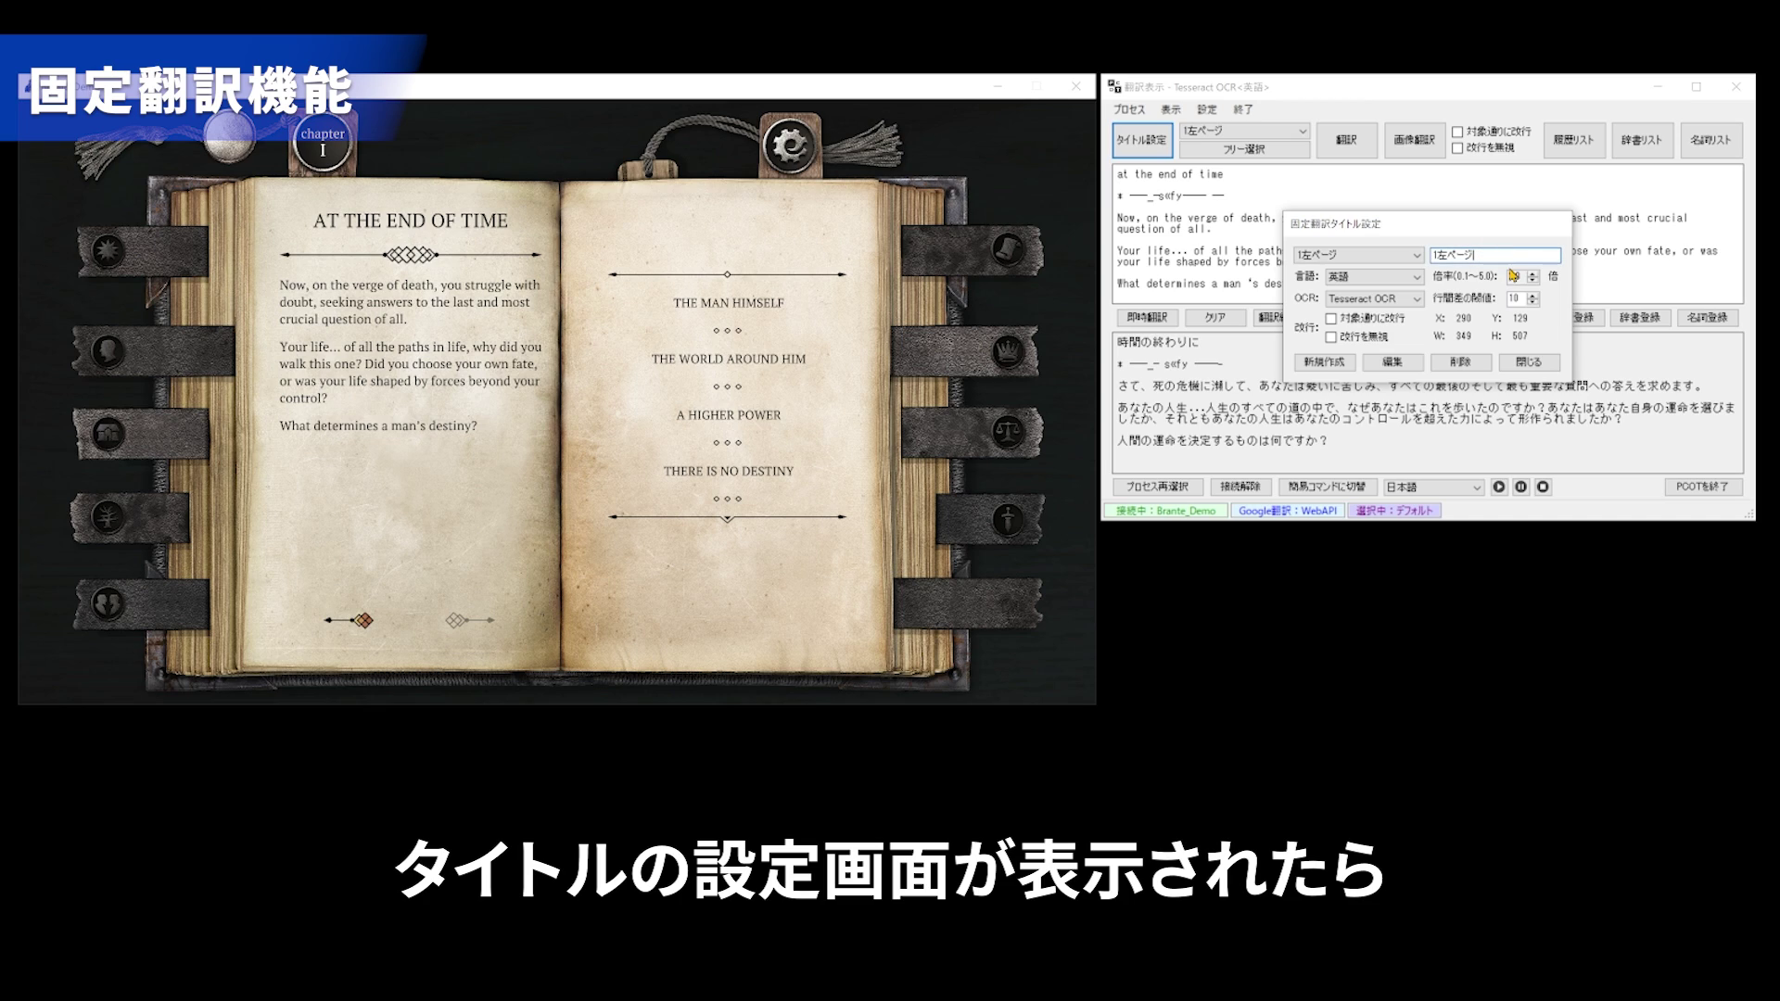
key(BackSpace)
key(BackSpace)
key(BackSpace)
key(BackSpace)
key(BackSpace)
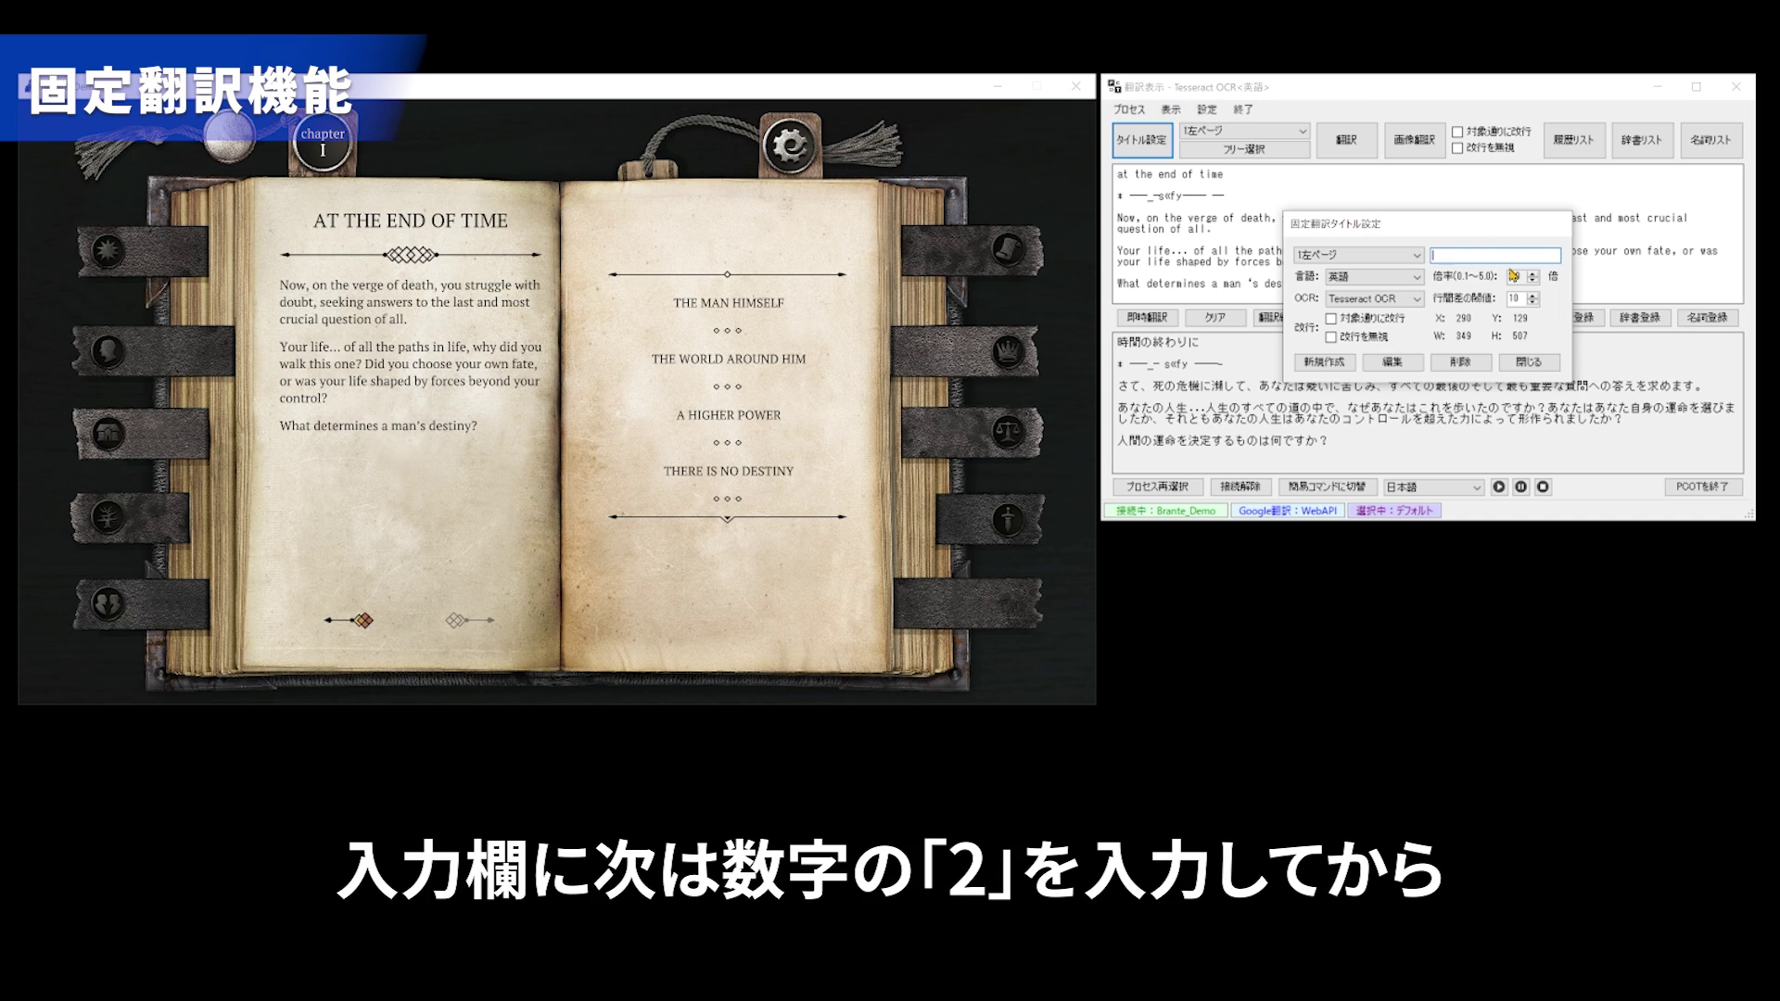
text(2)
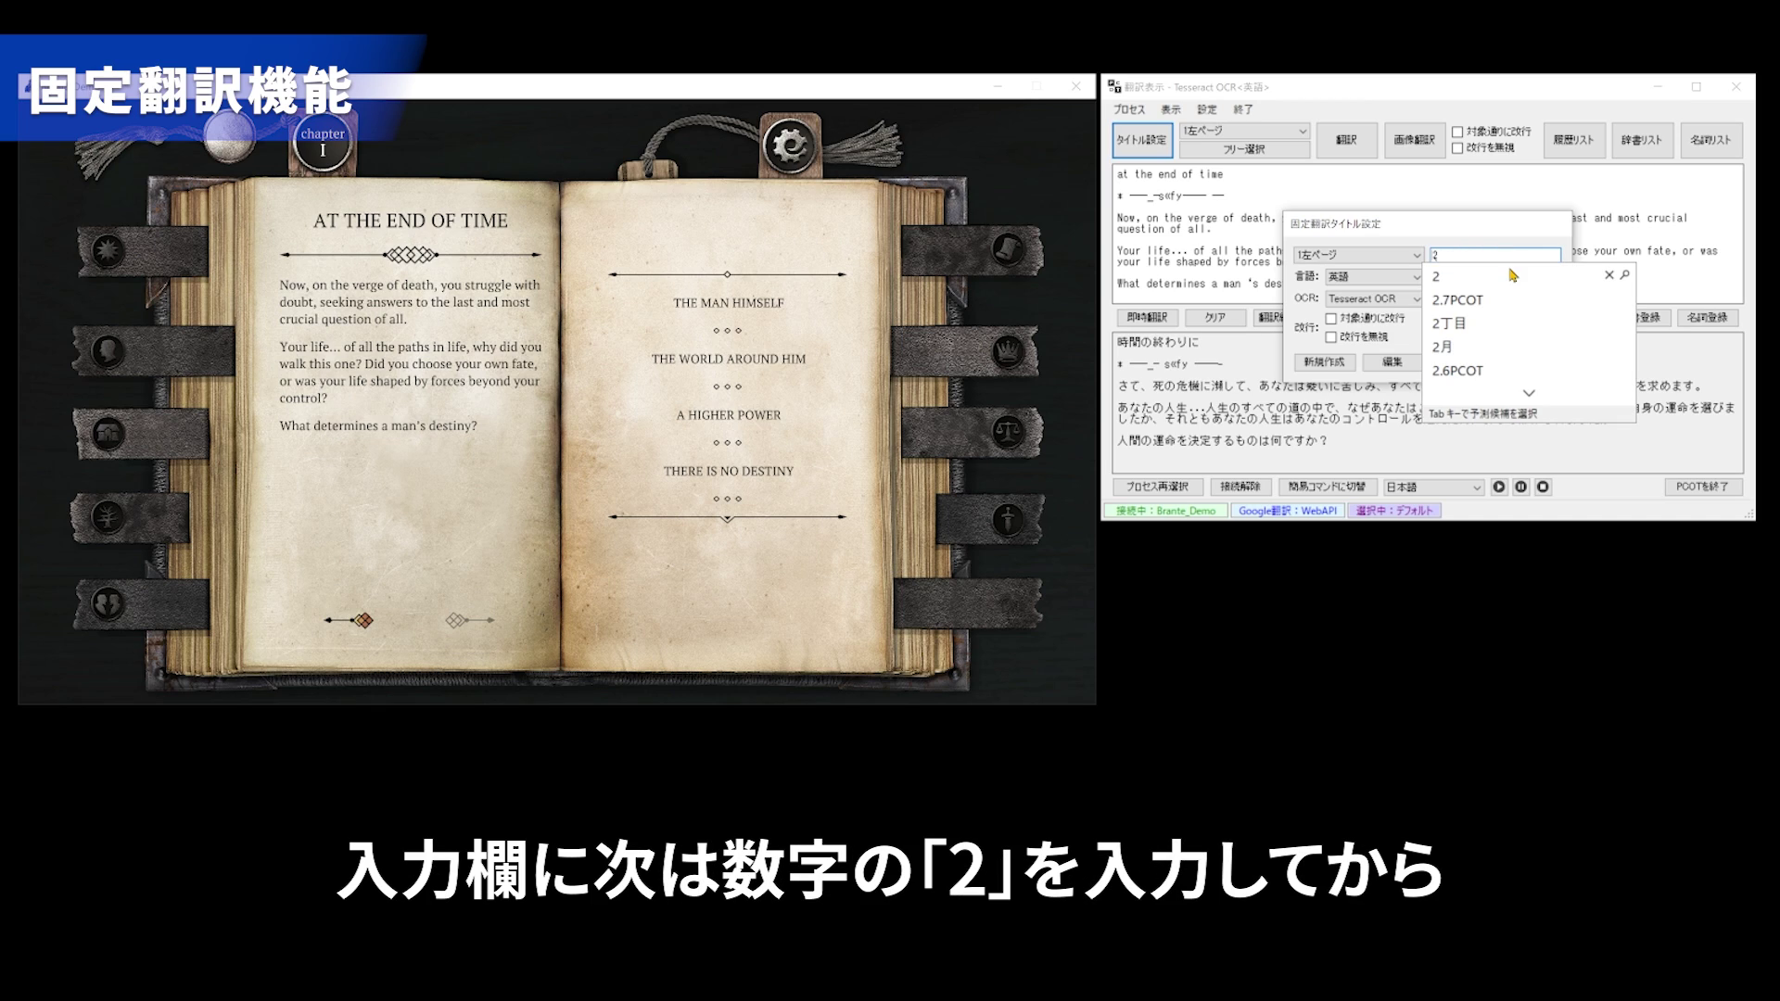
key(Return)
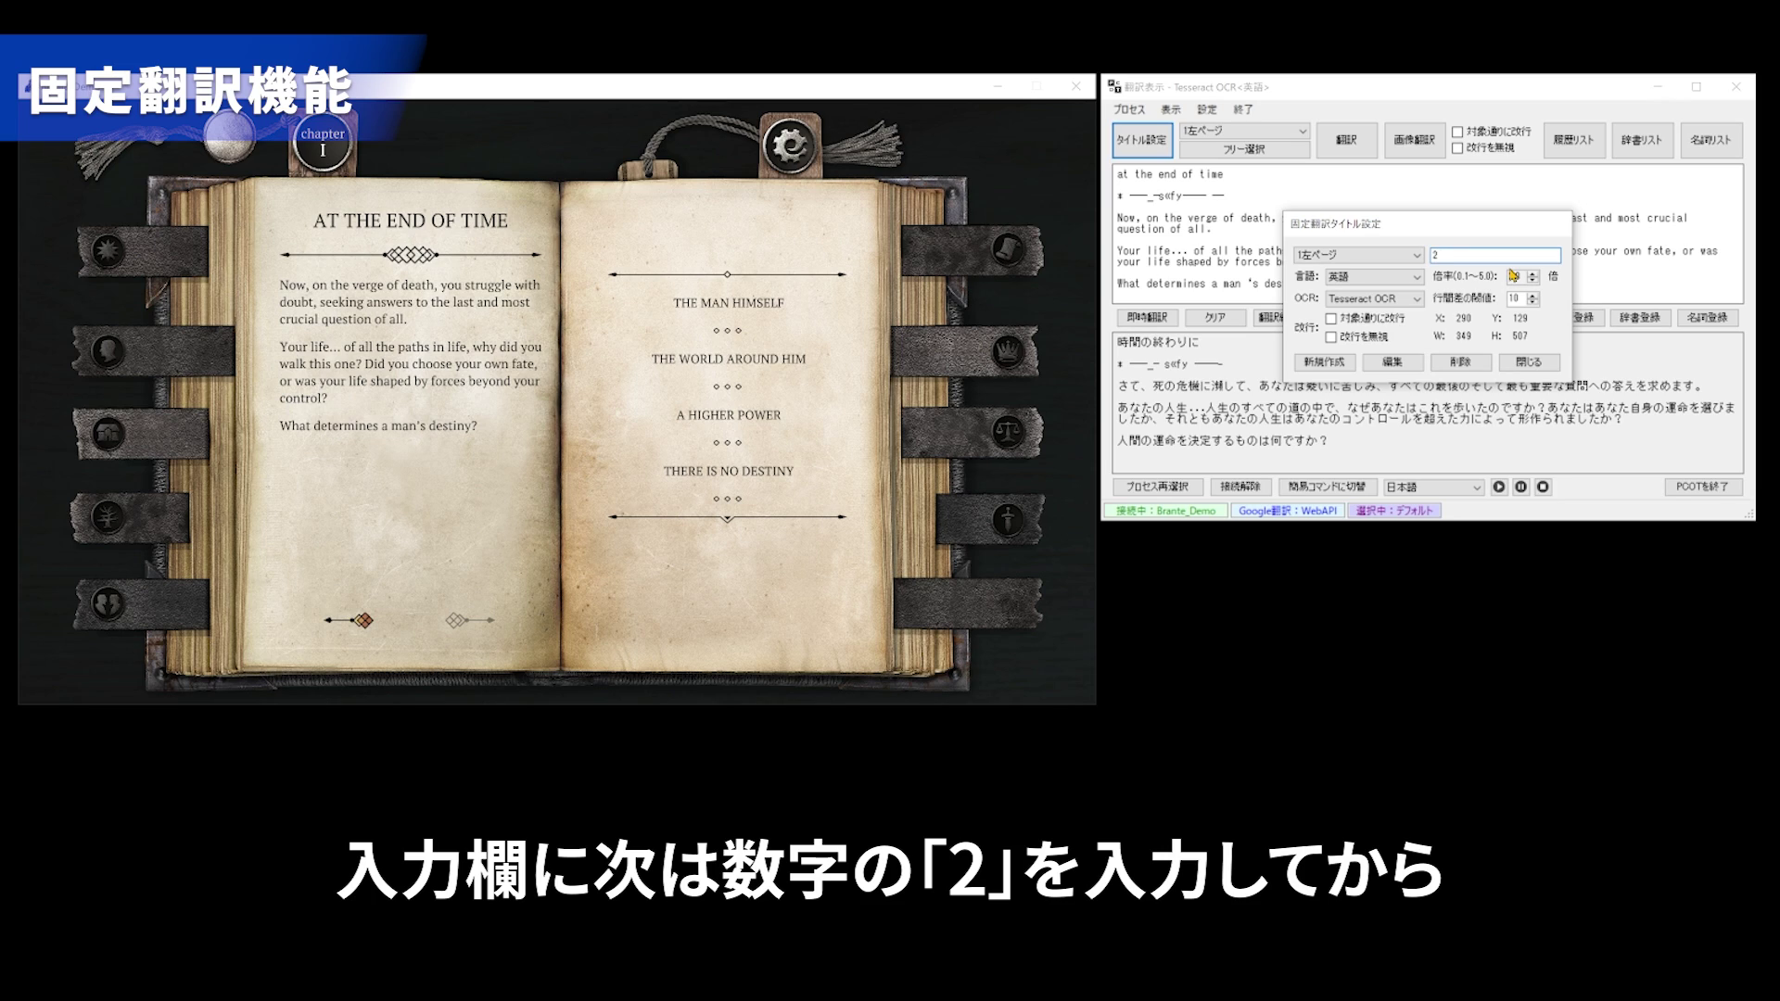
text(み)
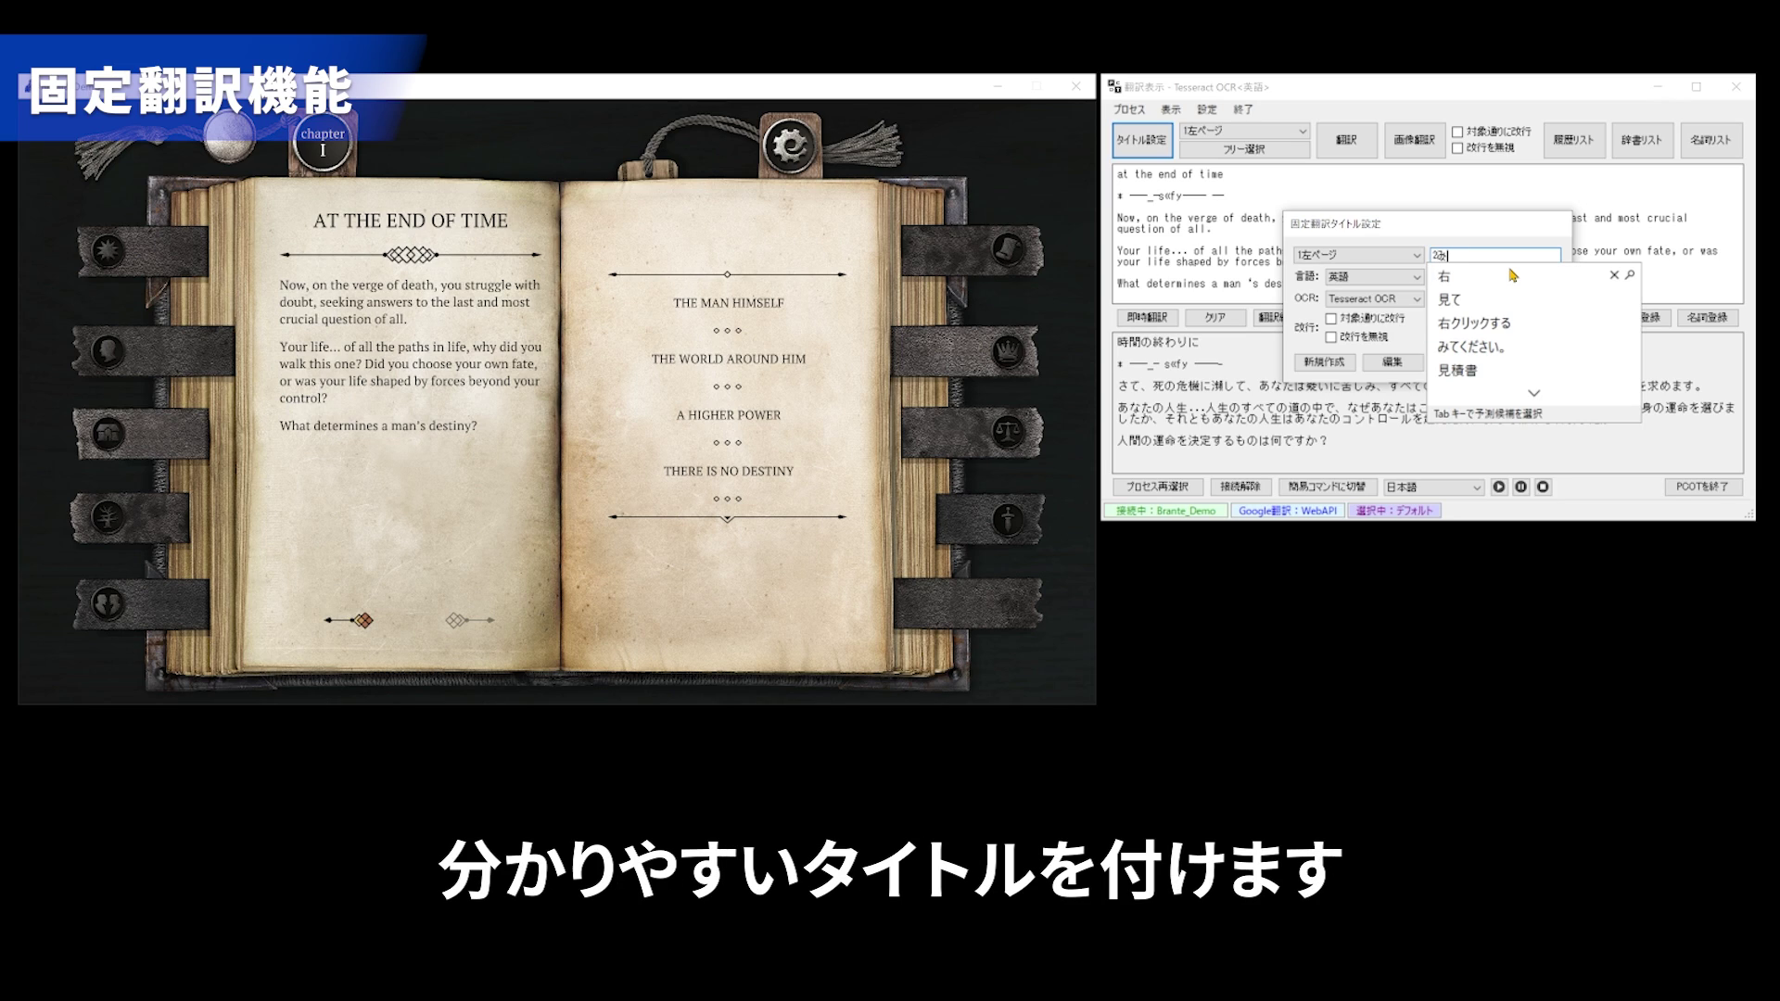
text(右ページ)
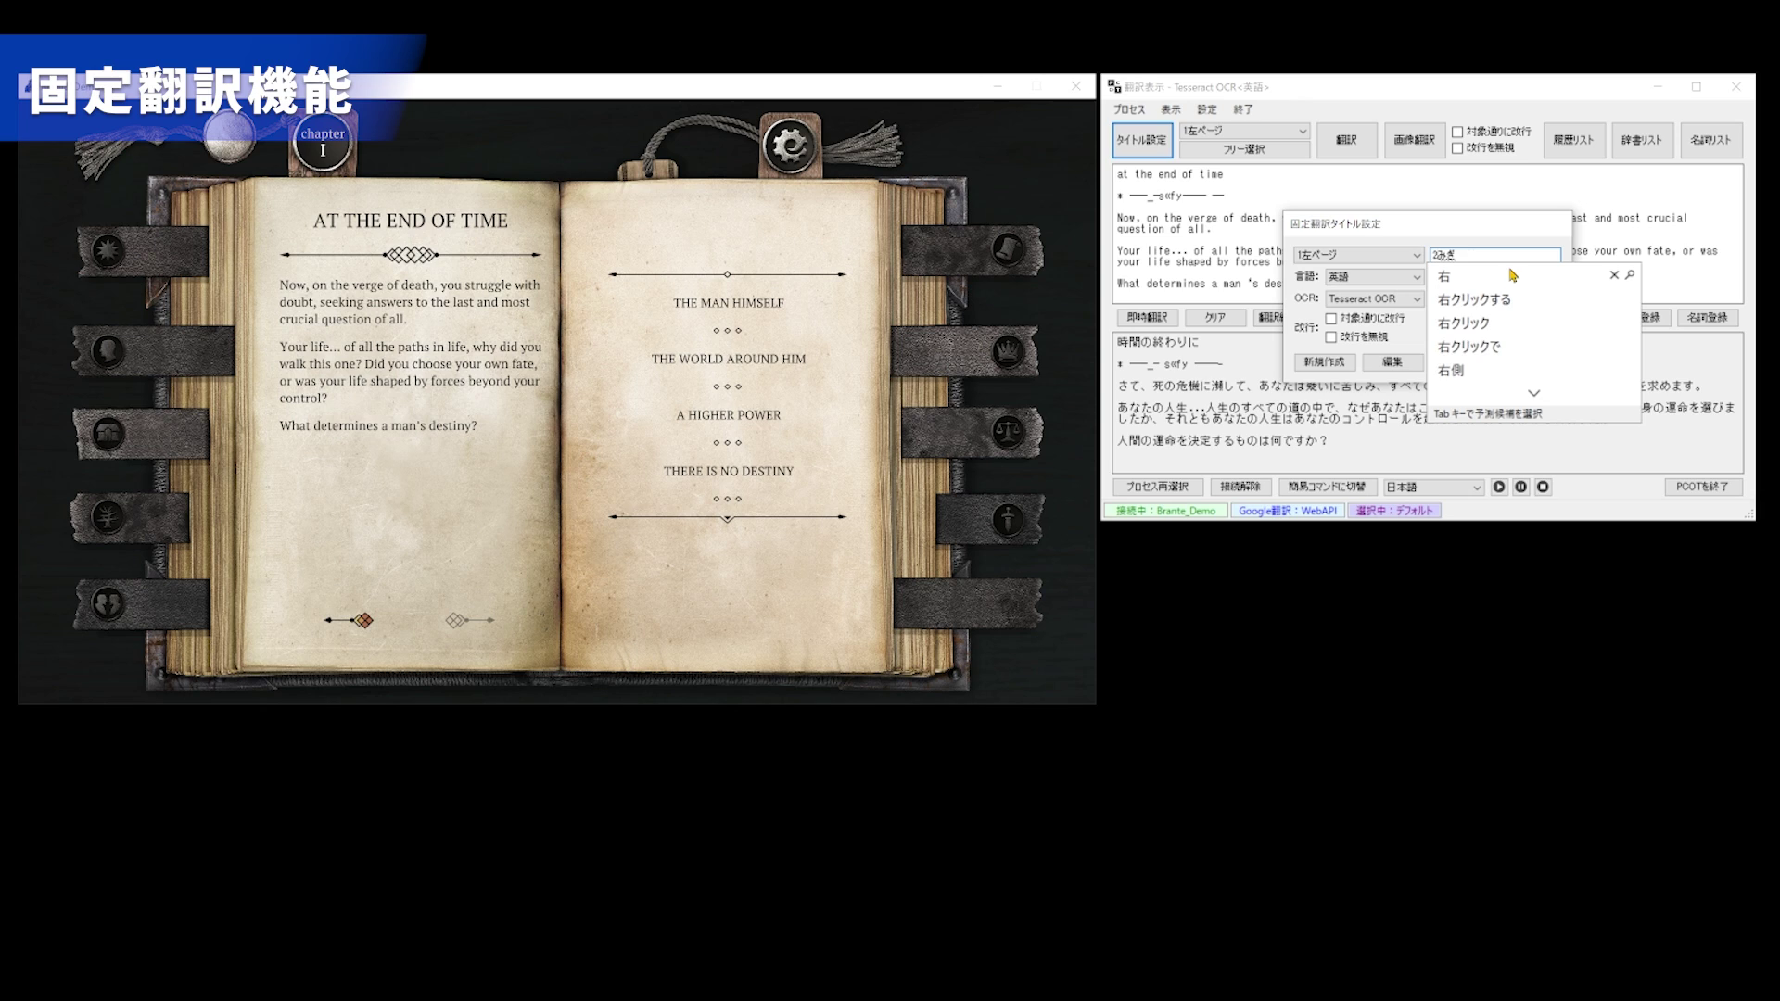
key(Return)
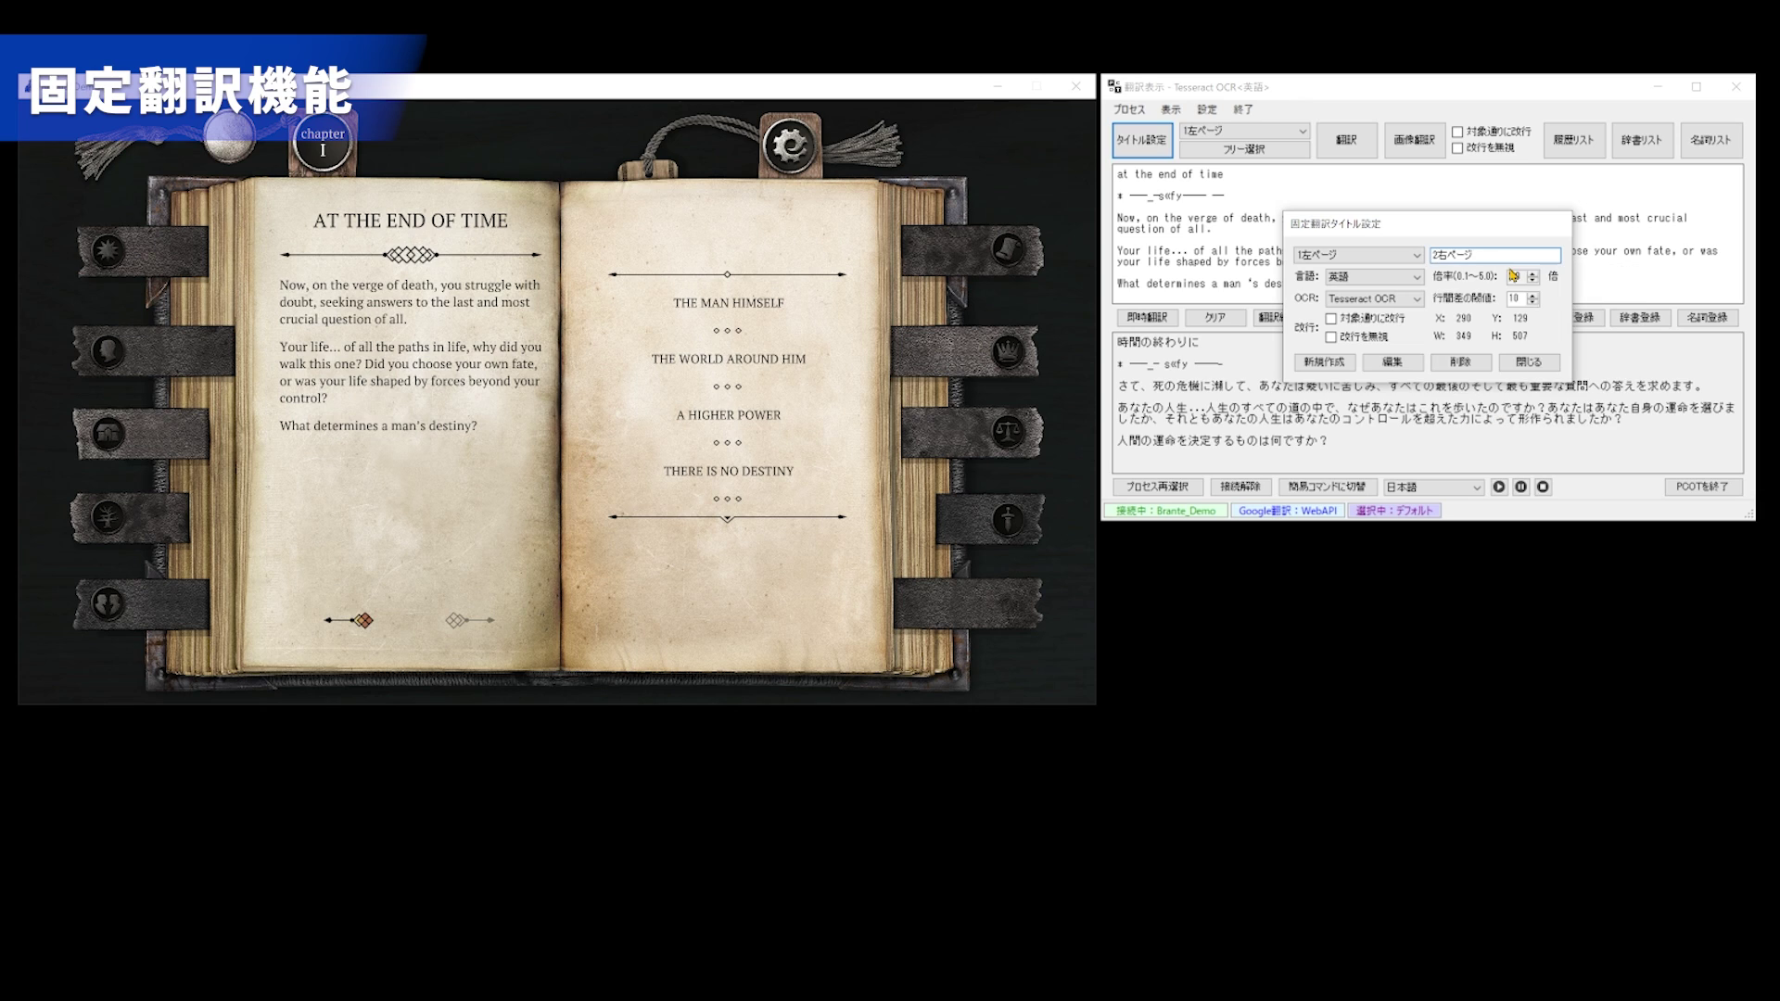
click(1349, 360)
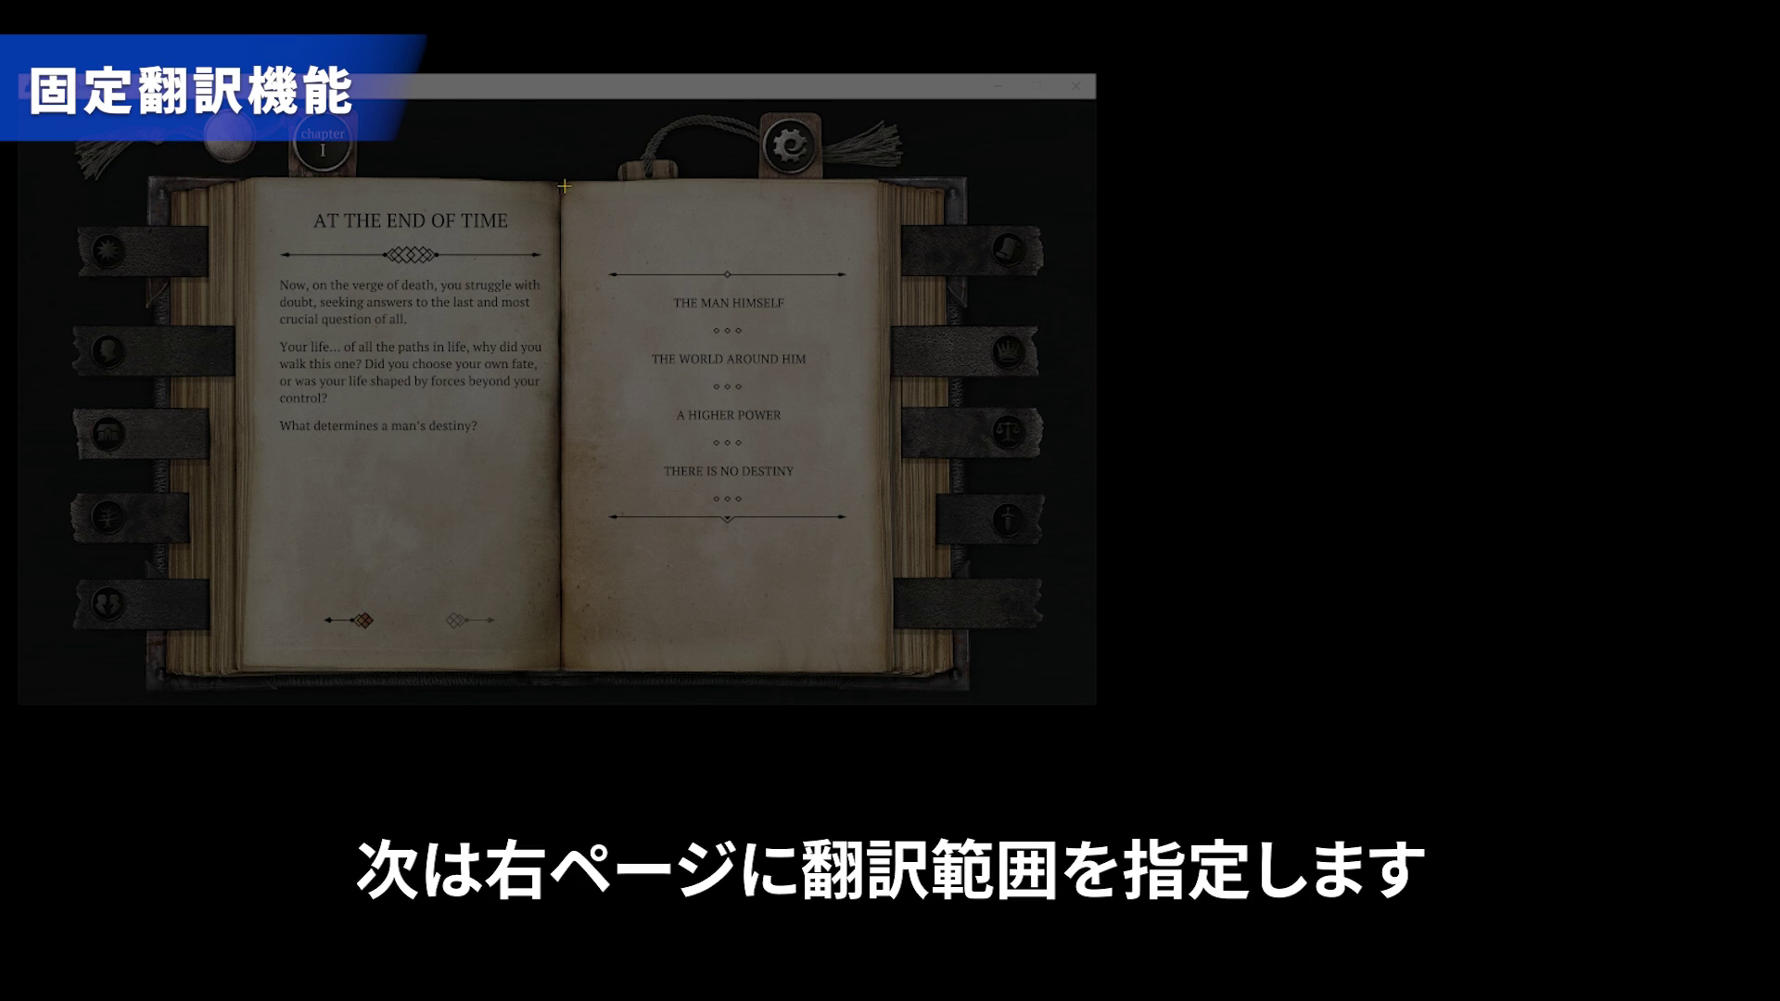
drag(564, 185, 882, 628)
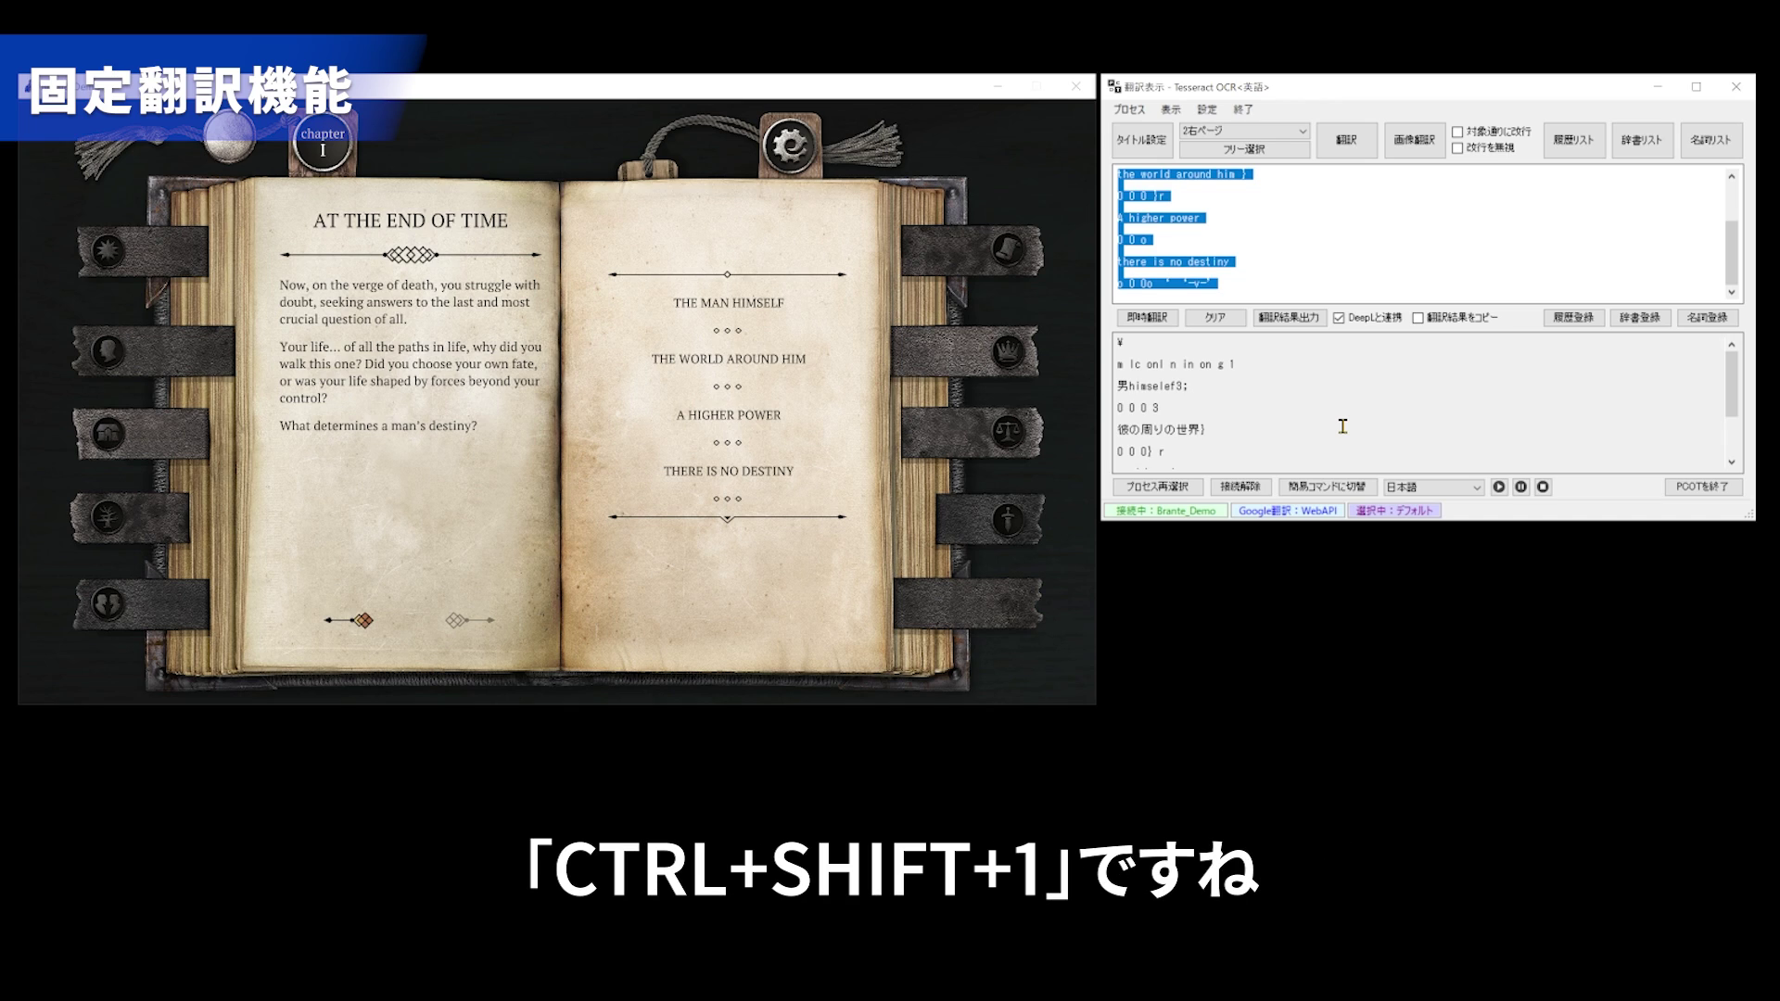
Retranslate the book's left page with the "1左ページ" fixed translation and its right page with "2右ページ".
key(ctrl+shift+1)
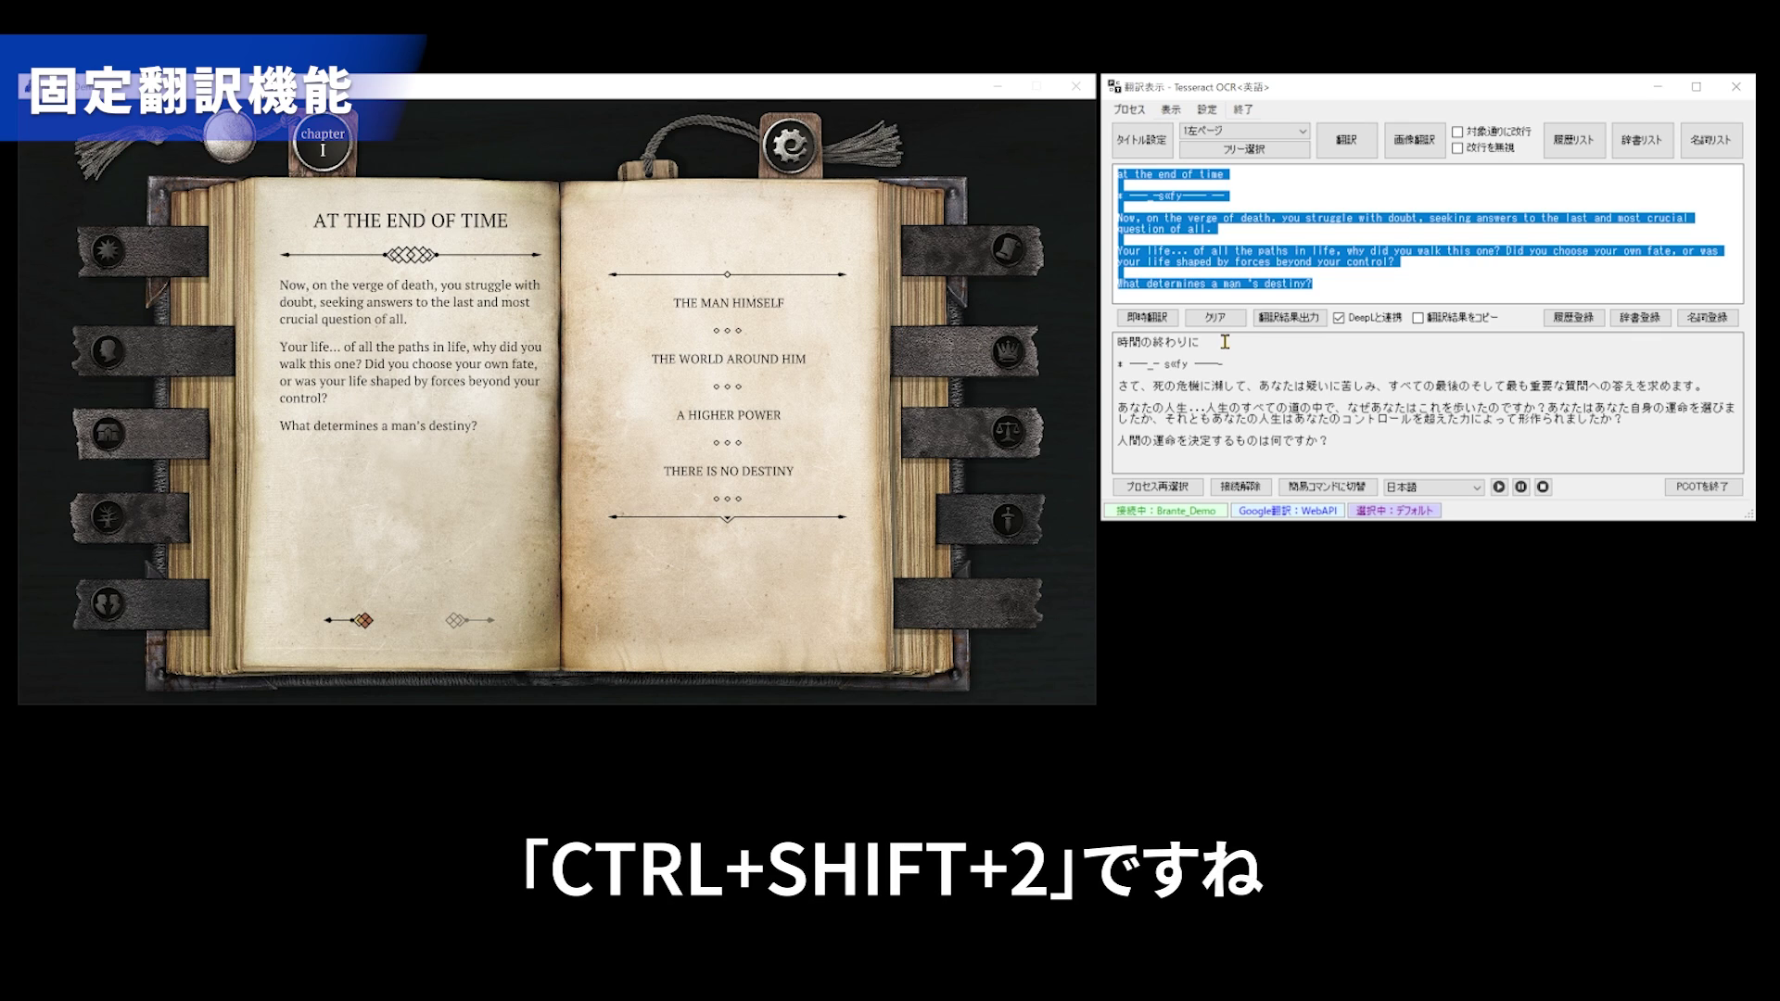
key(ctrl+shift+2)
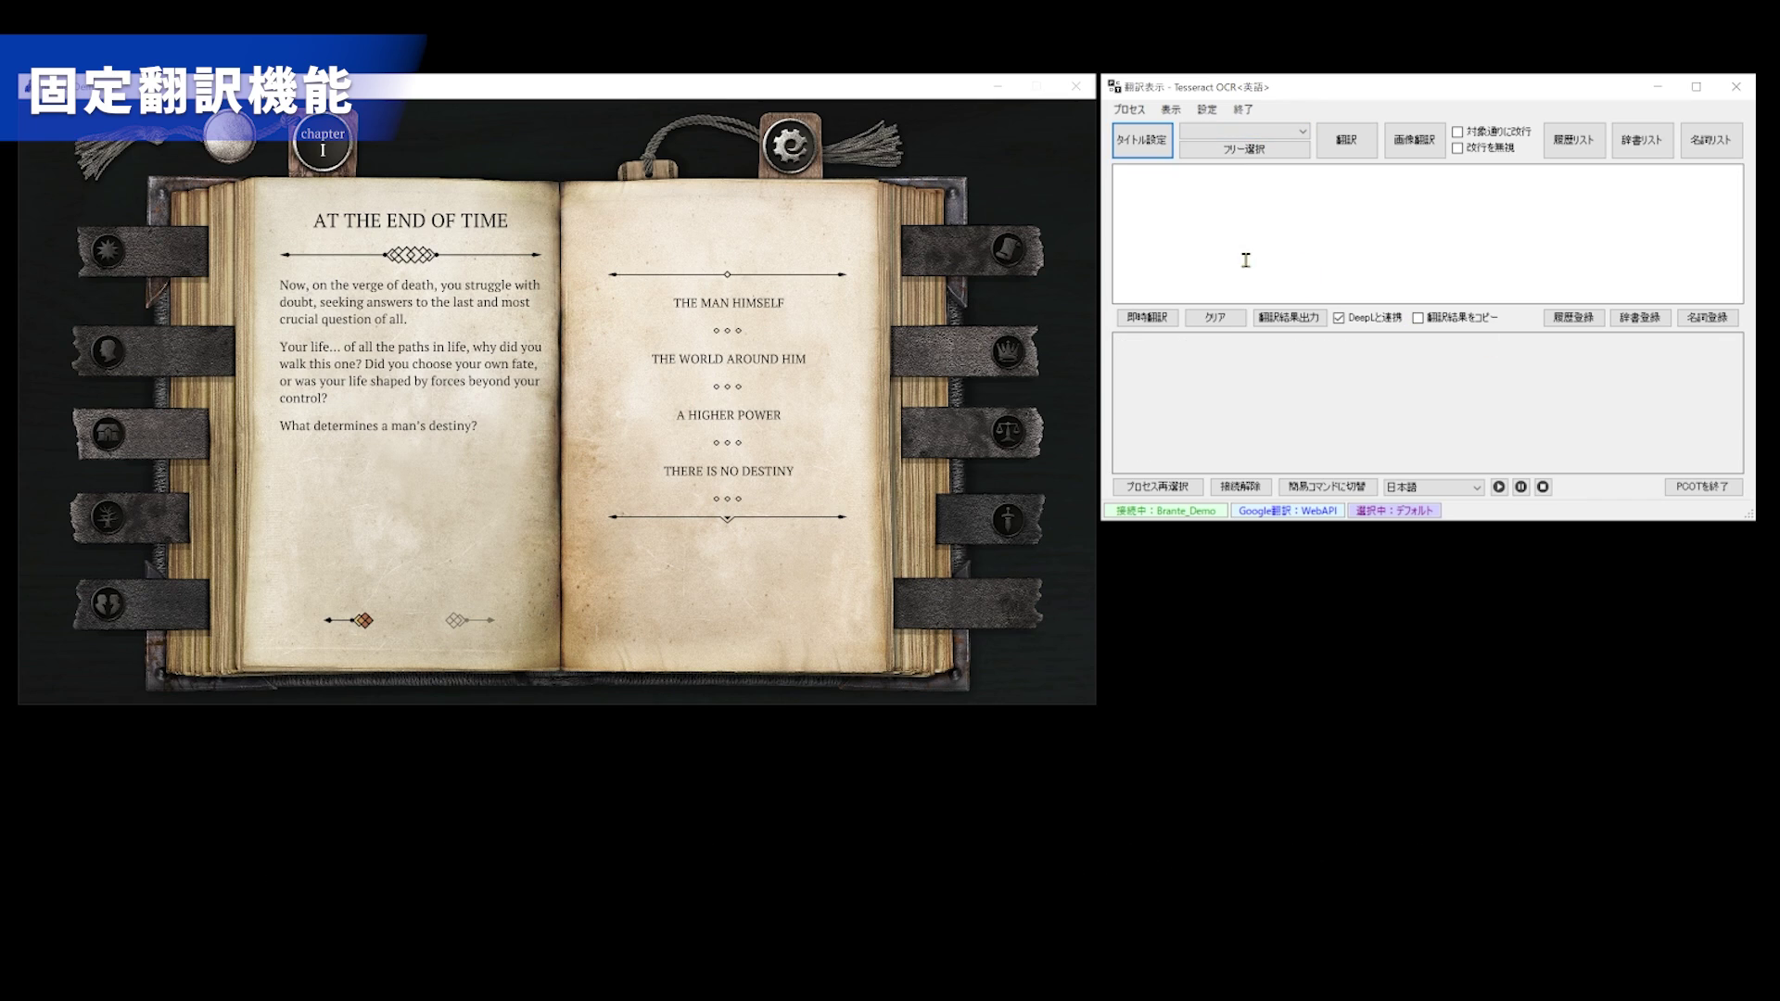
Create a fixed translation titled "上" that covers the left page's first paragraph, beginning "Now, on the verge of death".
click(1143, 141)
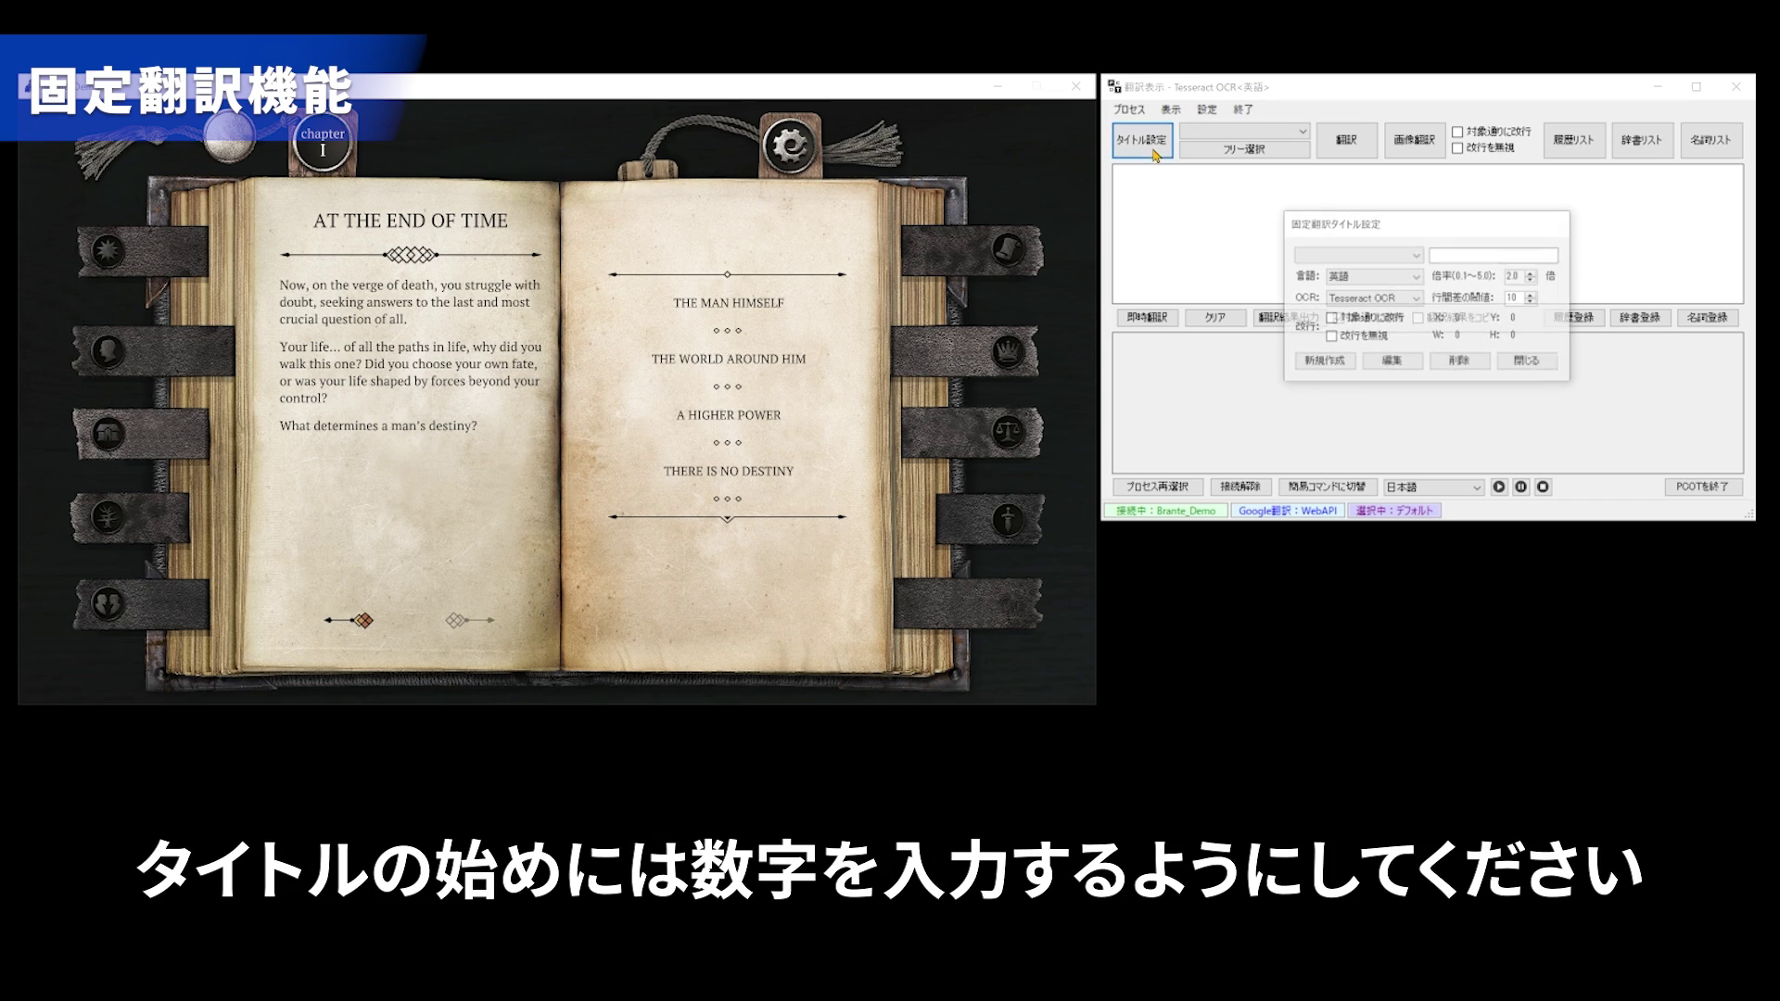
click(1449, 256)
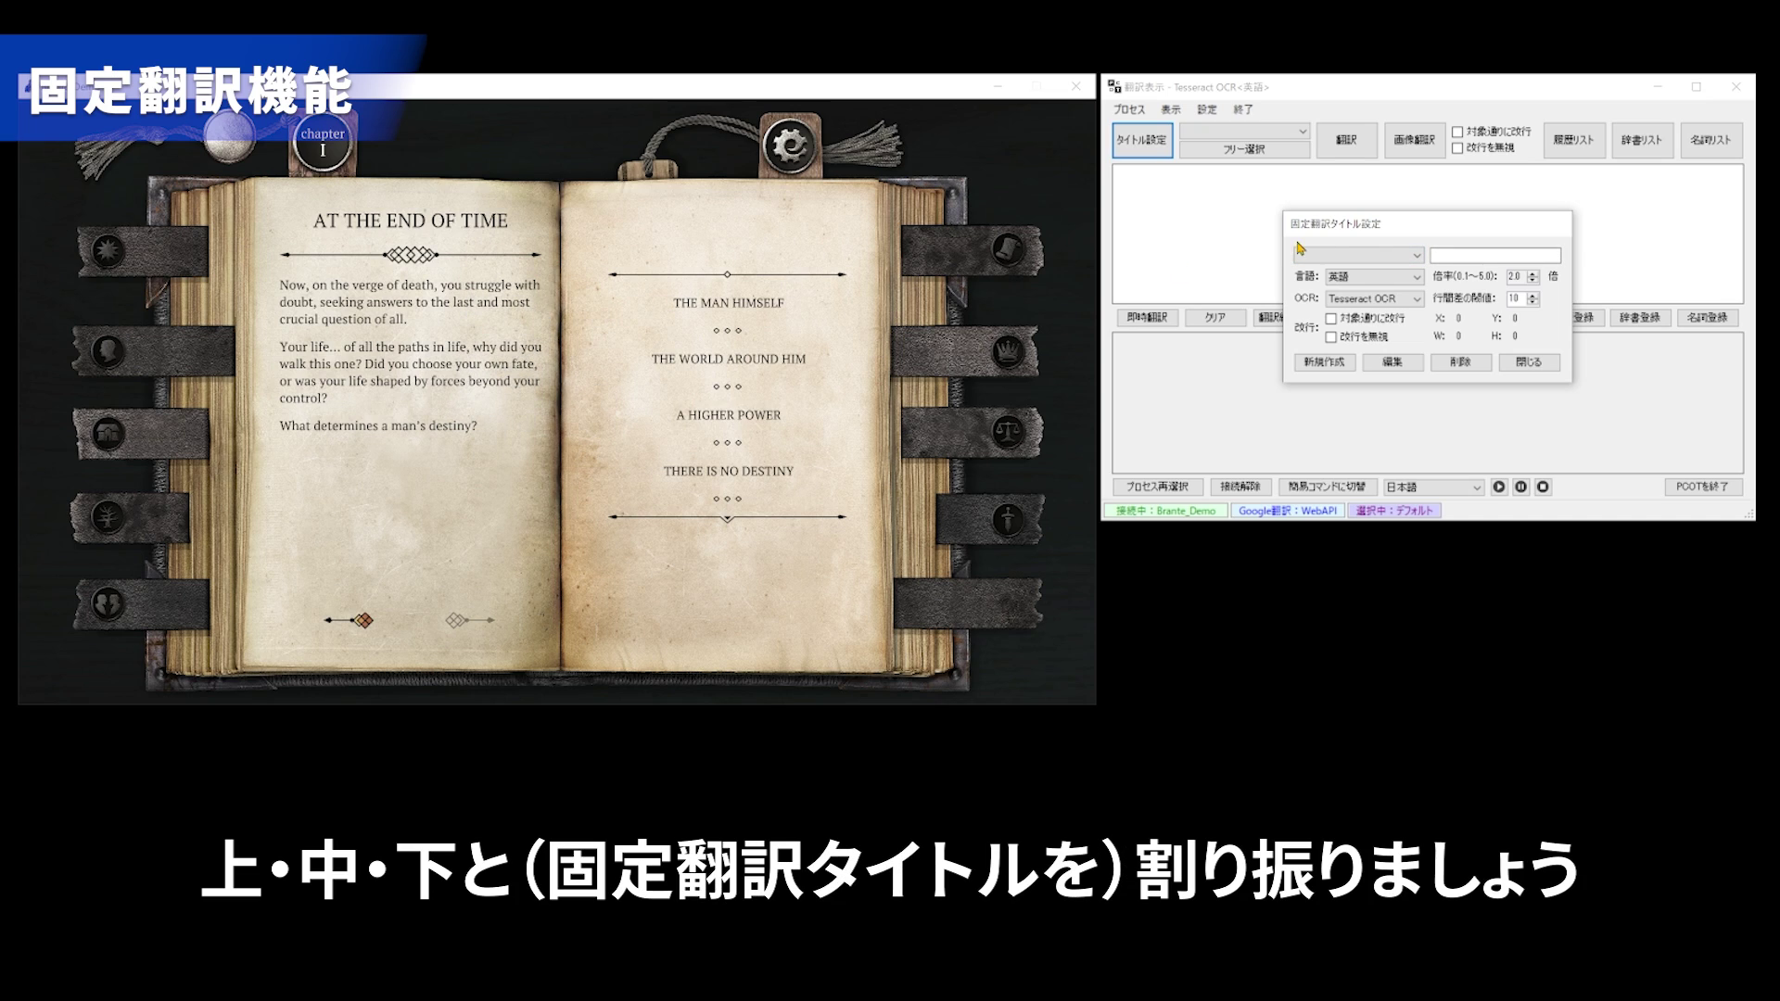
click(1493, 255)
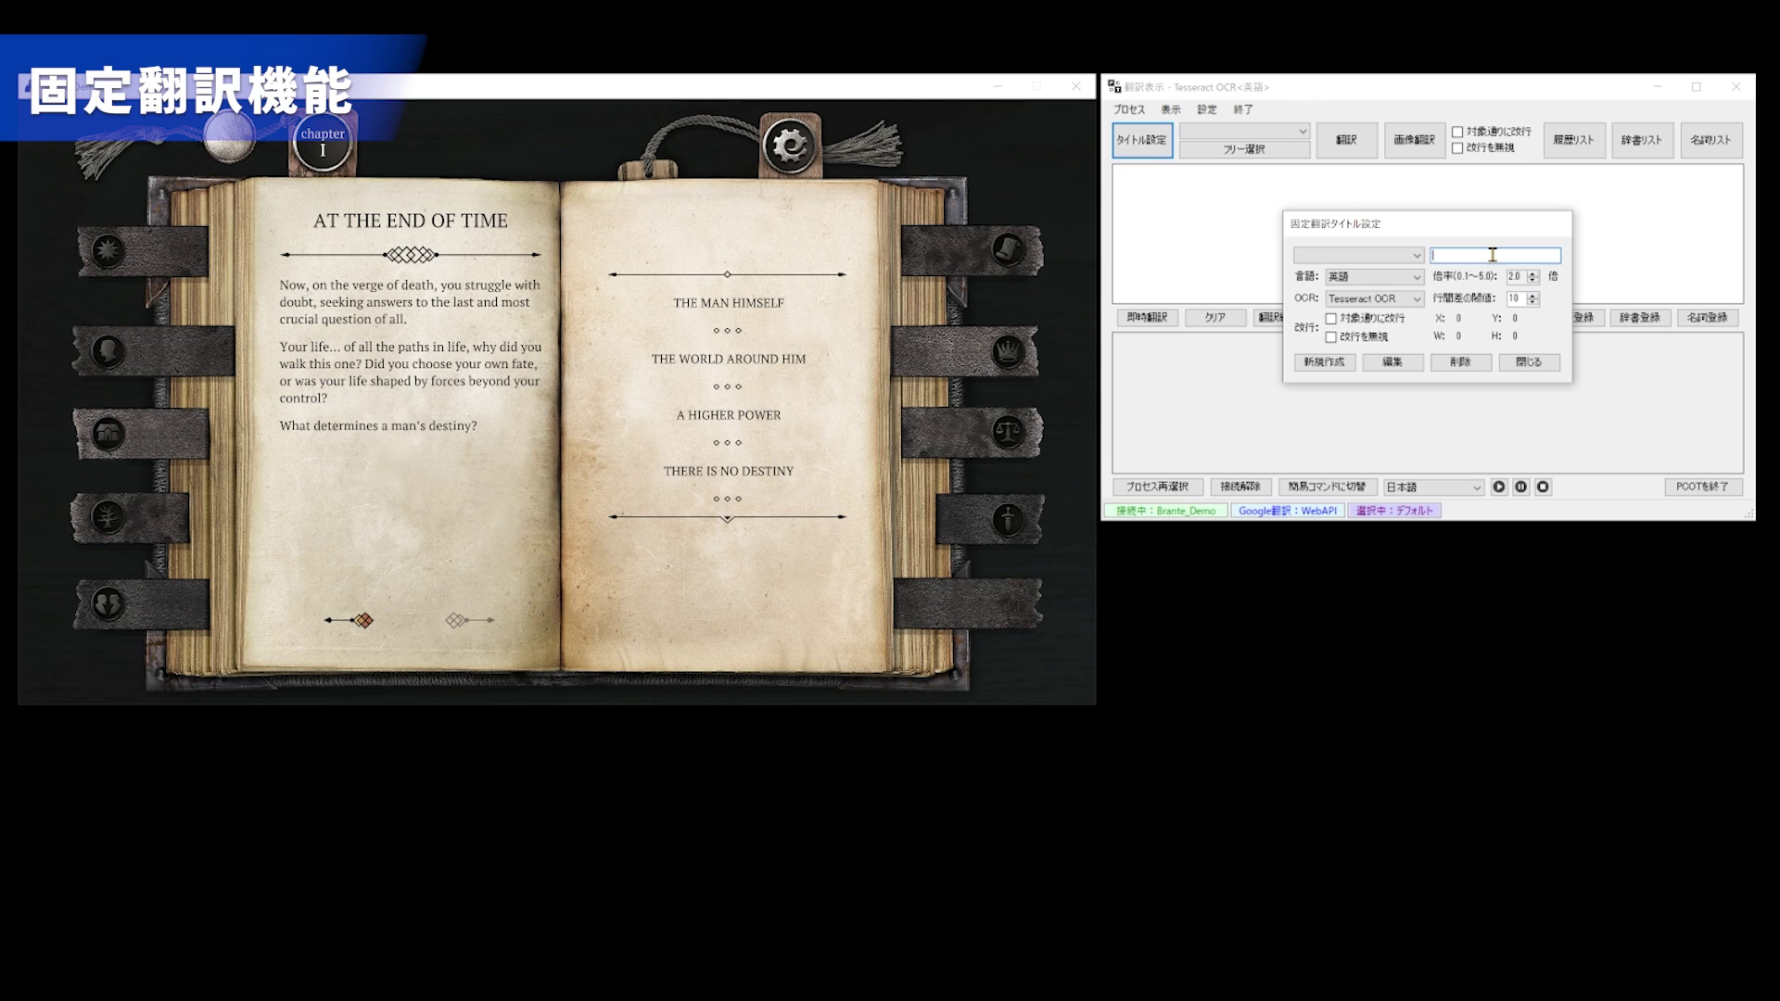
text(上)
click(1325, 362)
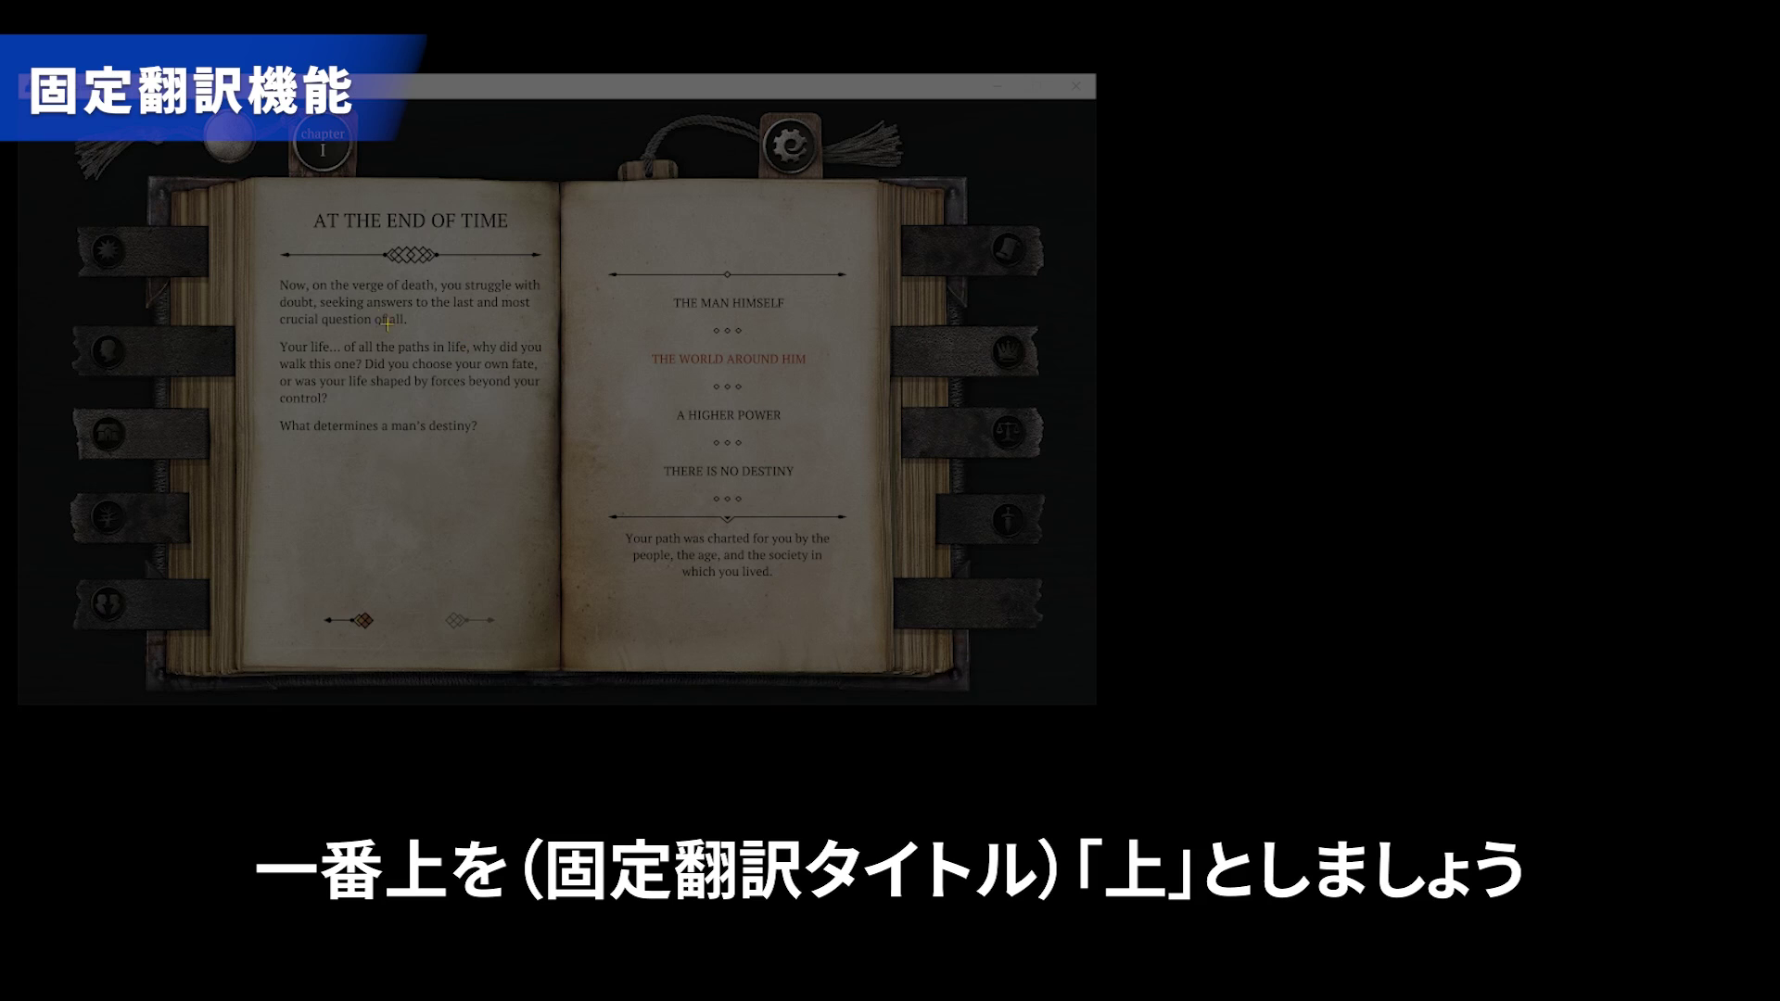
drag(259, 269, 554, 331)
Create a fixed translation titled "中" that covers the left page's middle paragraph, beginning "Your life...".
text(ちゅう)
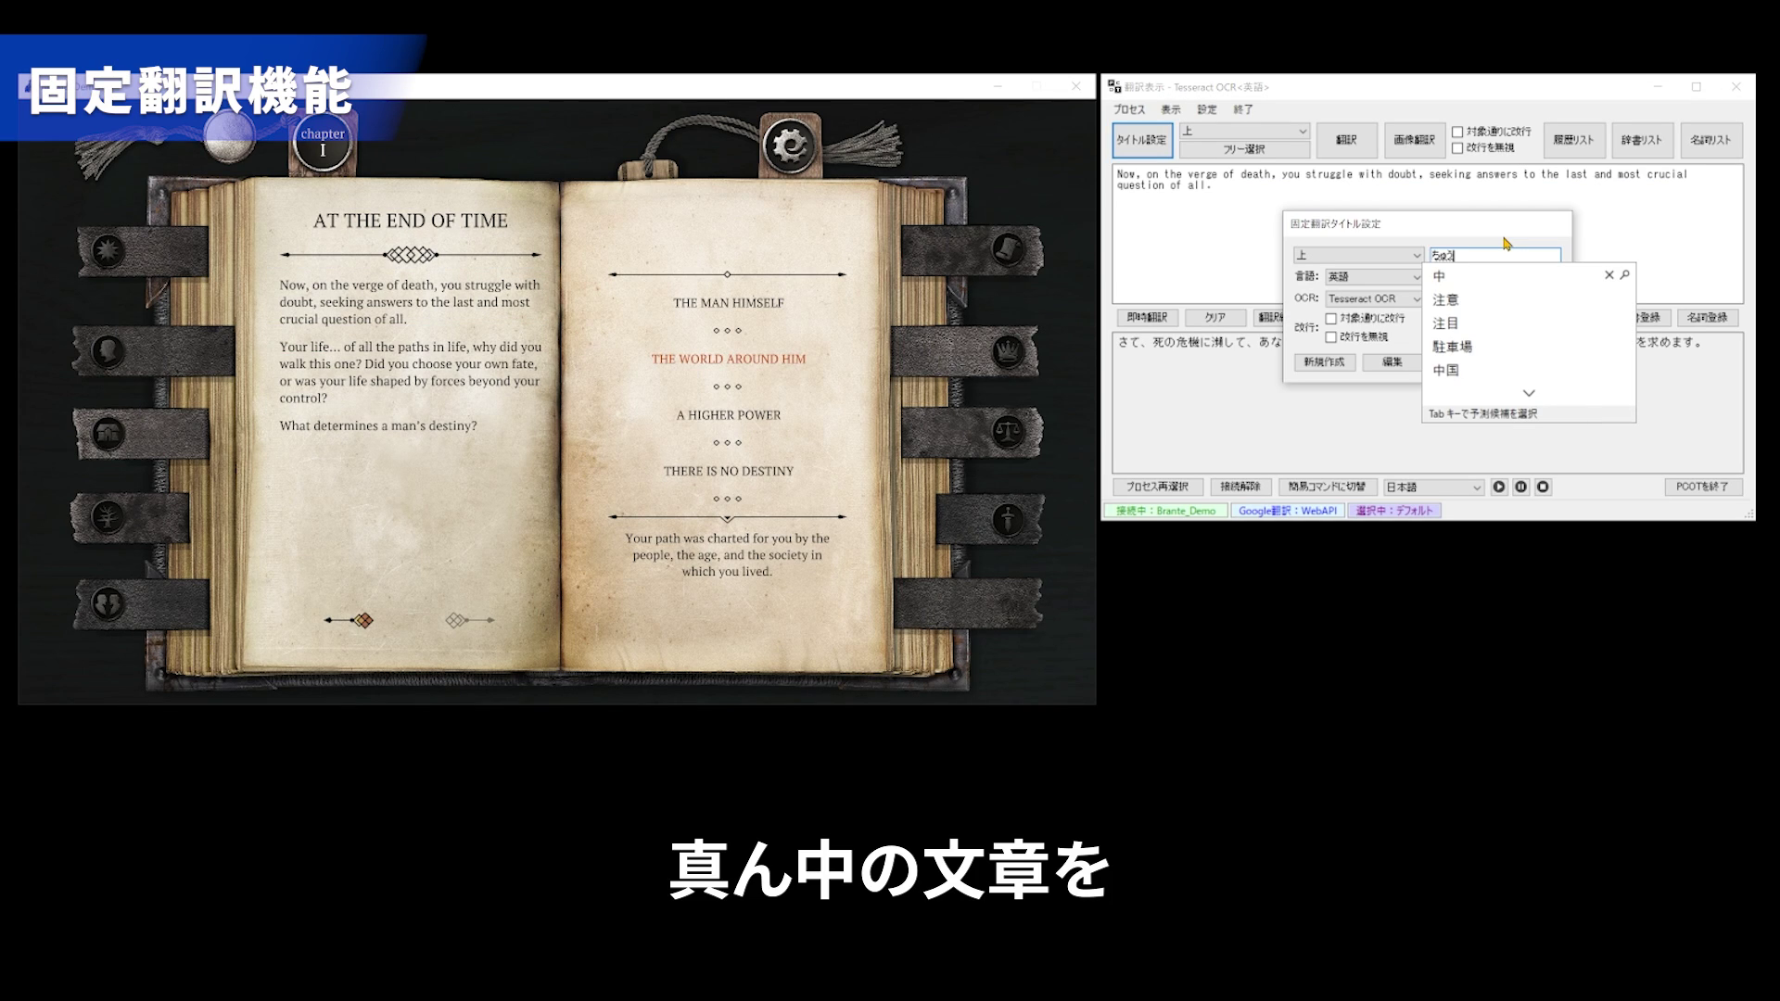
key(space)
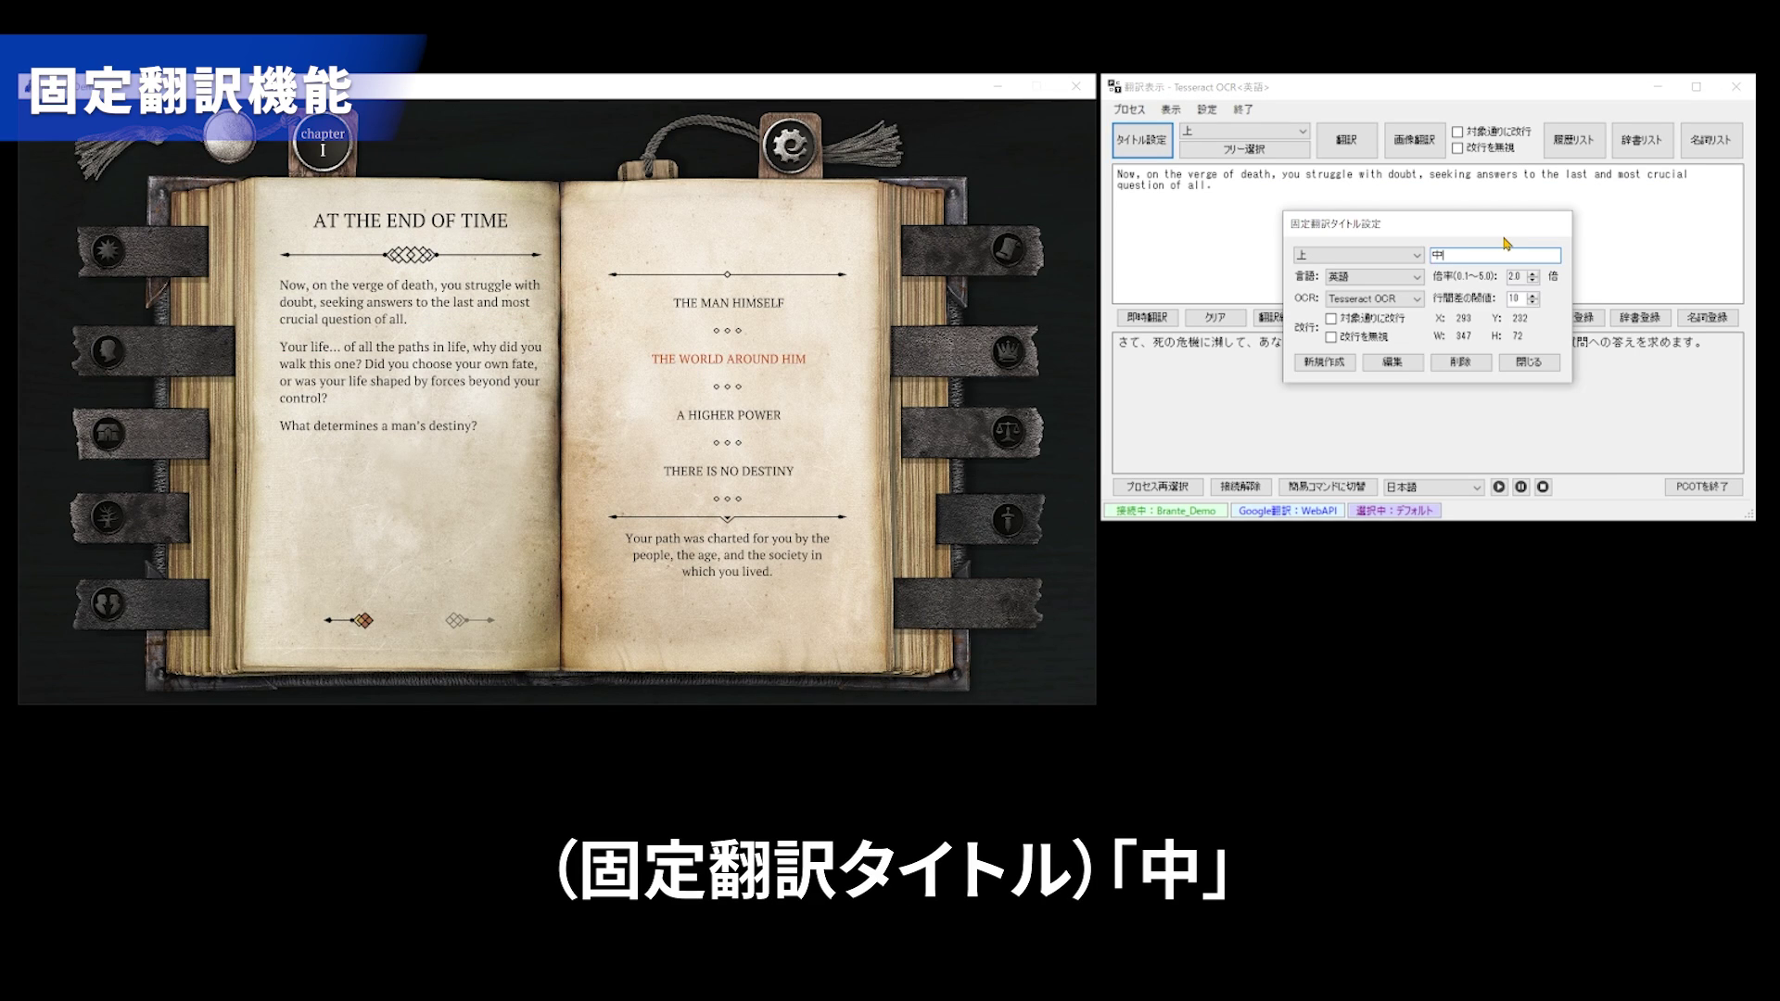
click(1324, 362)
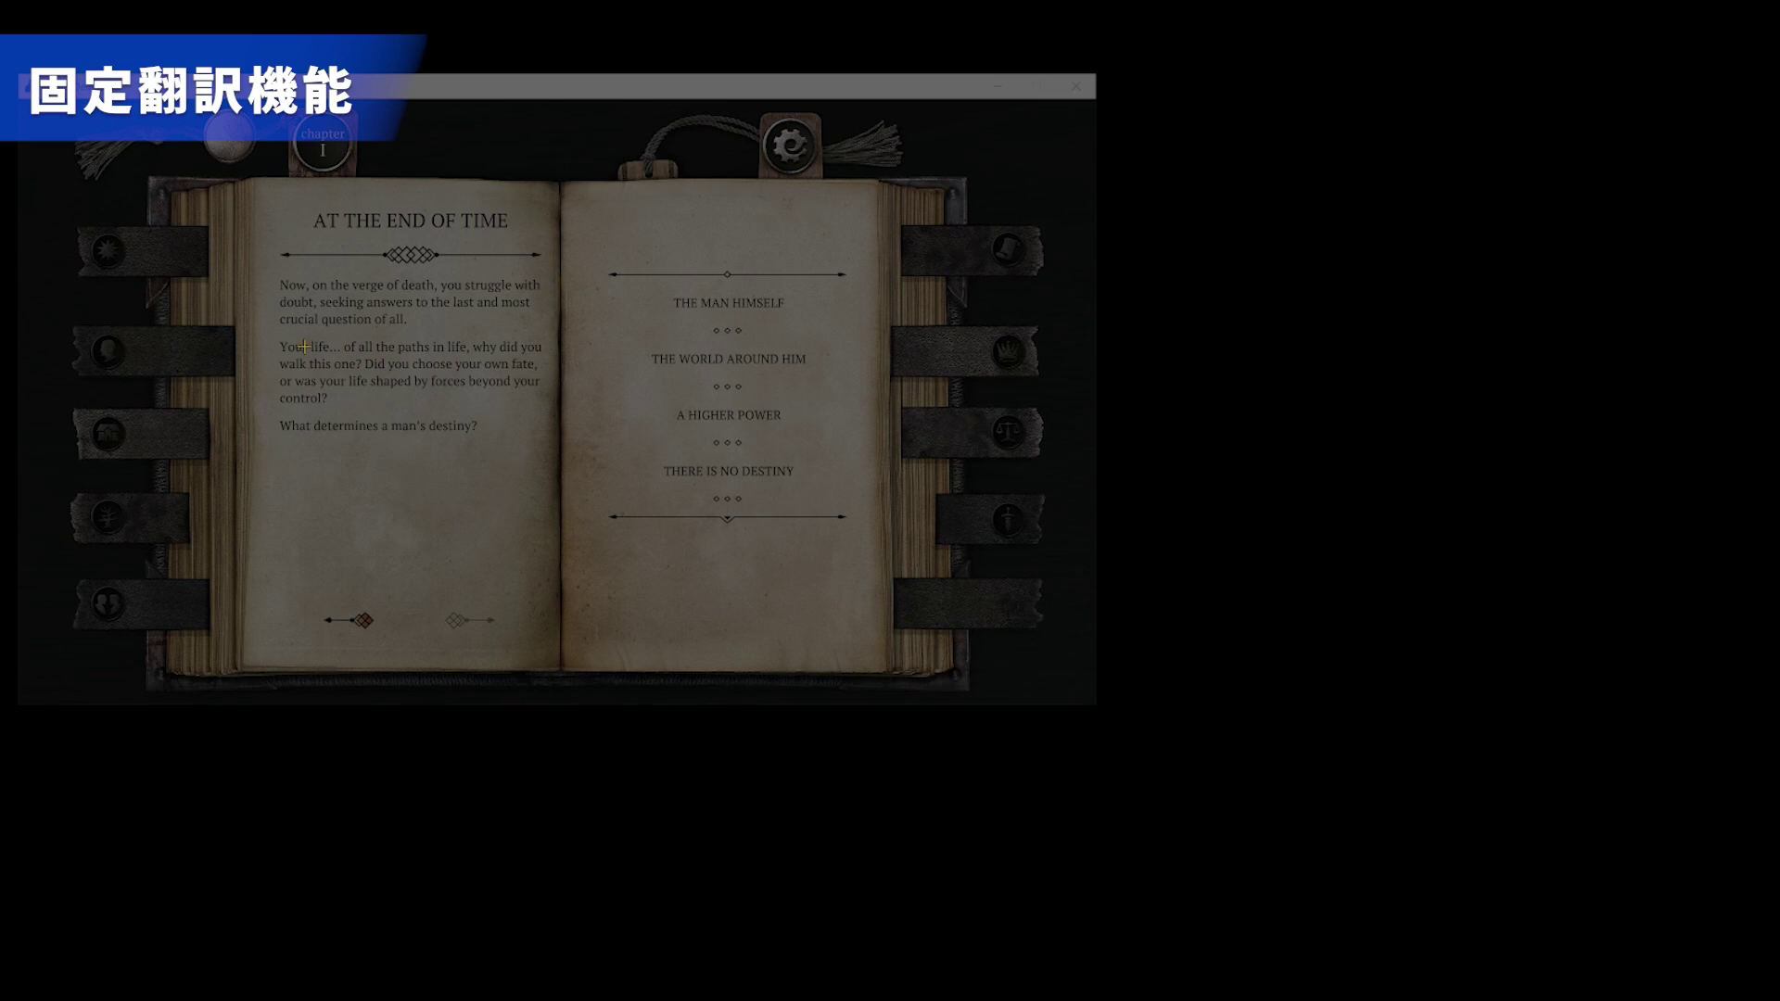
drag(262, 332, 557, 414)
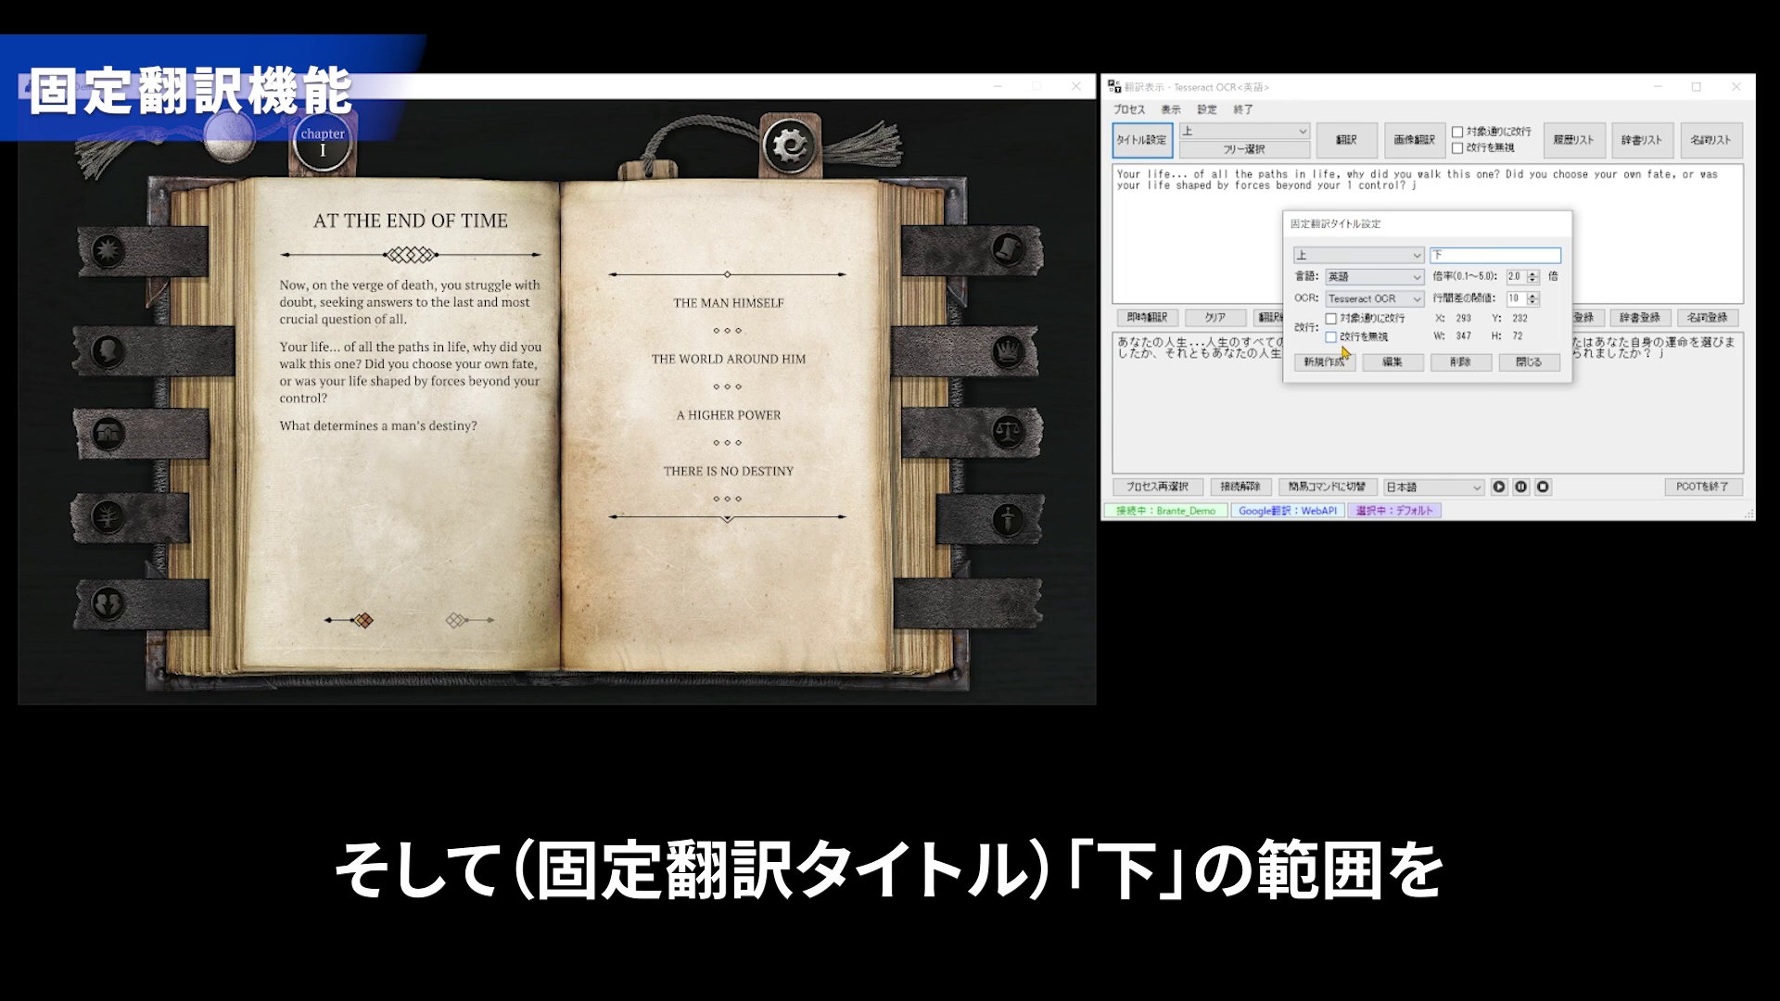
Create a fixed translation titled "下" that covers the left page's last line, "What determines a man's destiny?".
click(1324, 362)
drag(260, 414, 553, 453)
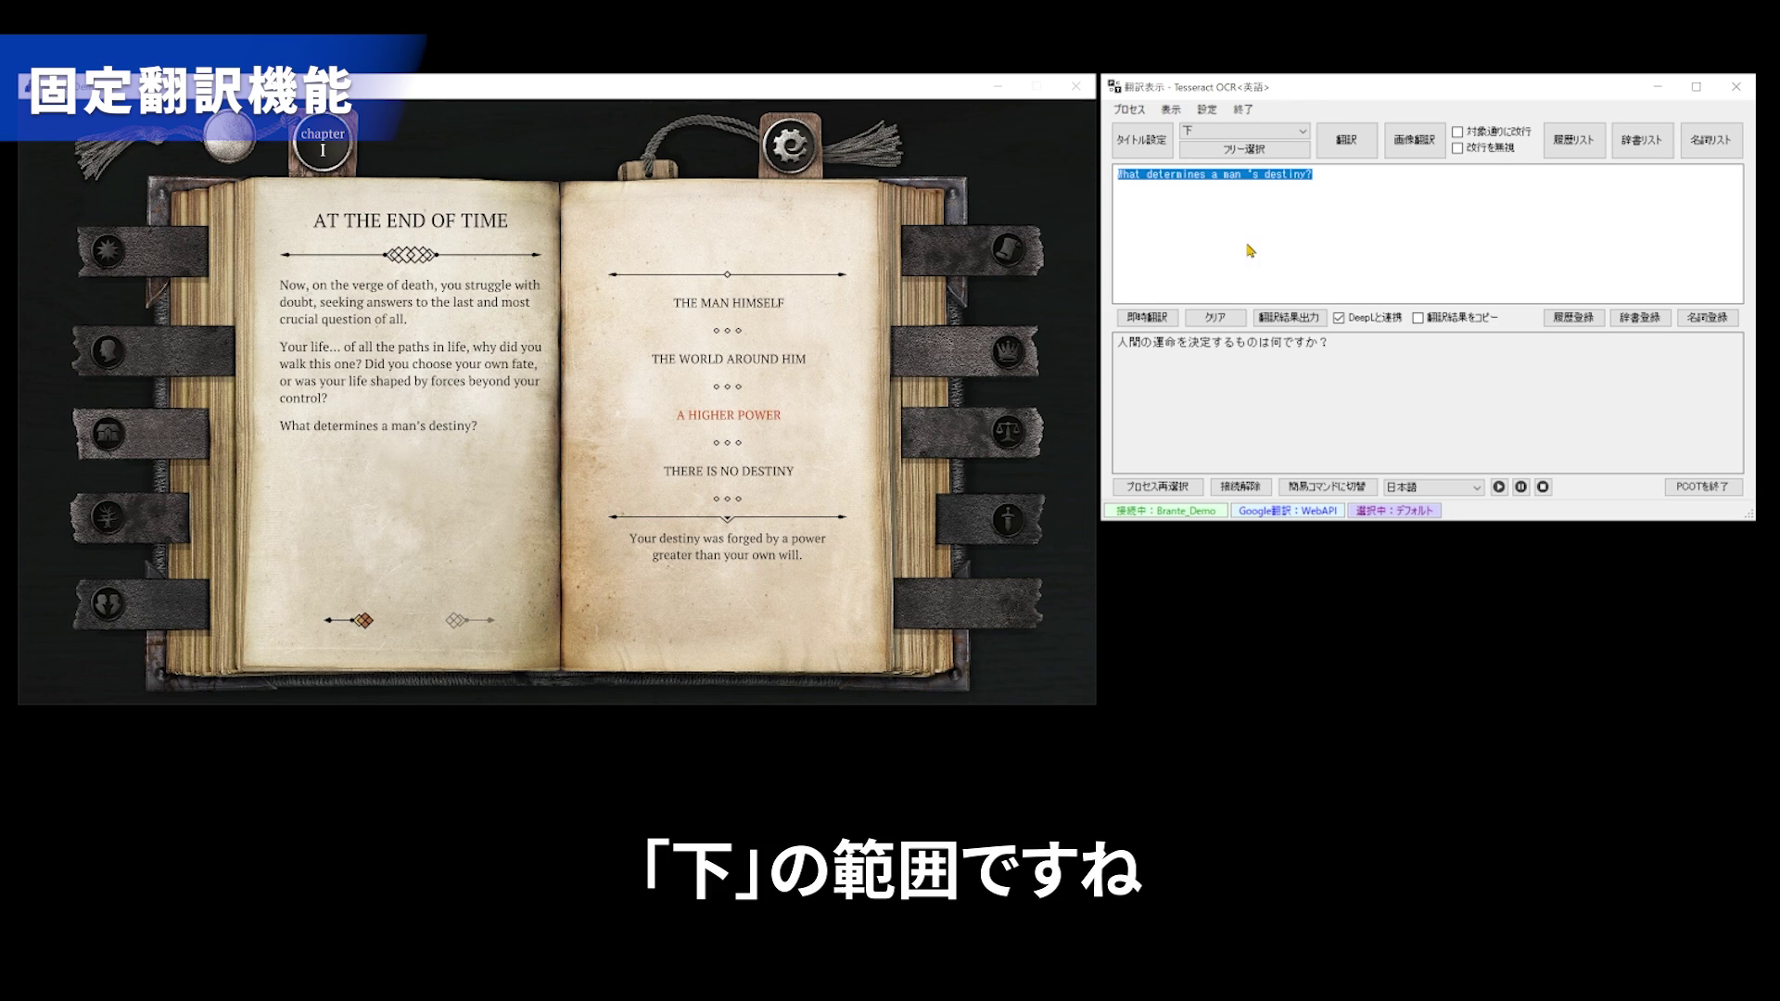
click(1281, 234)
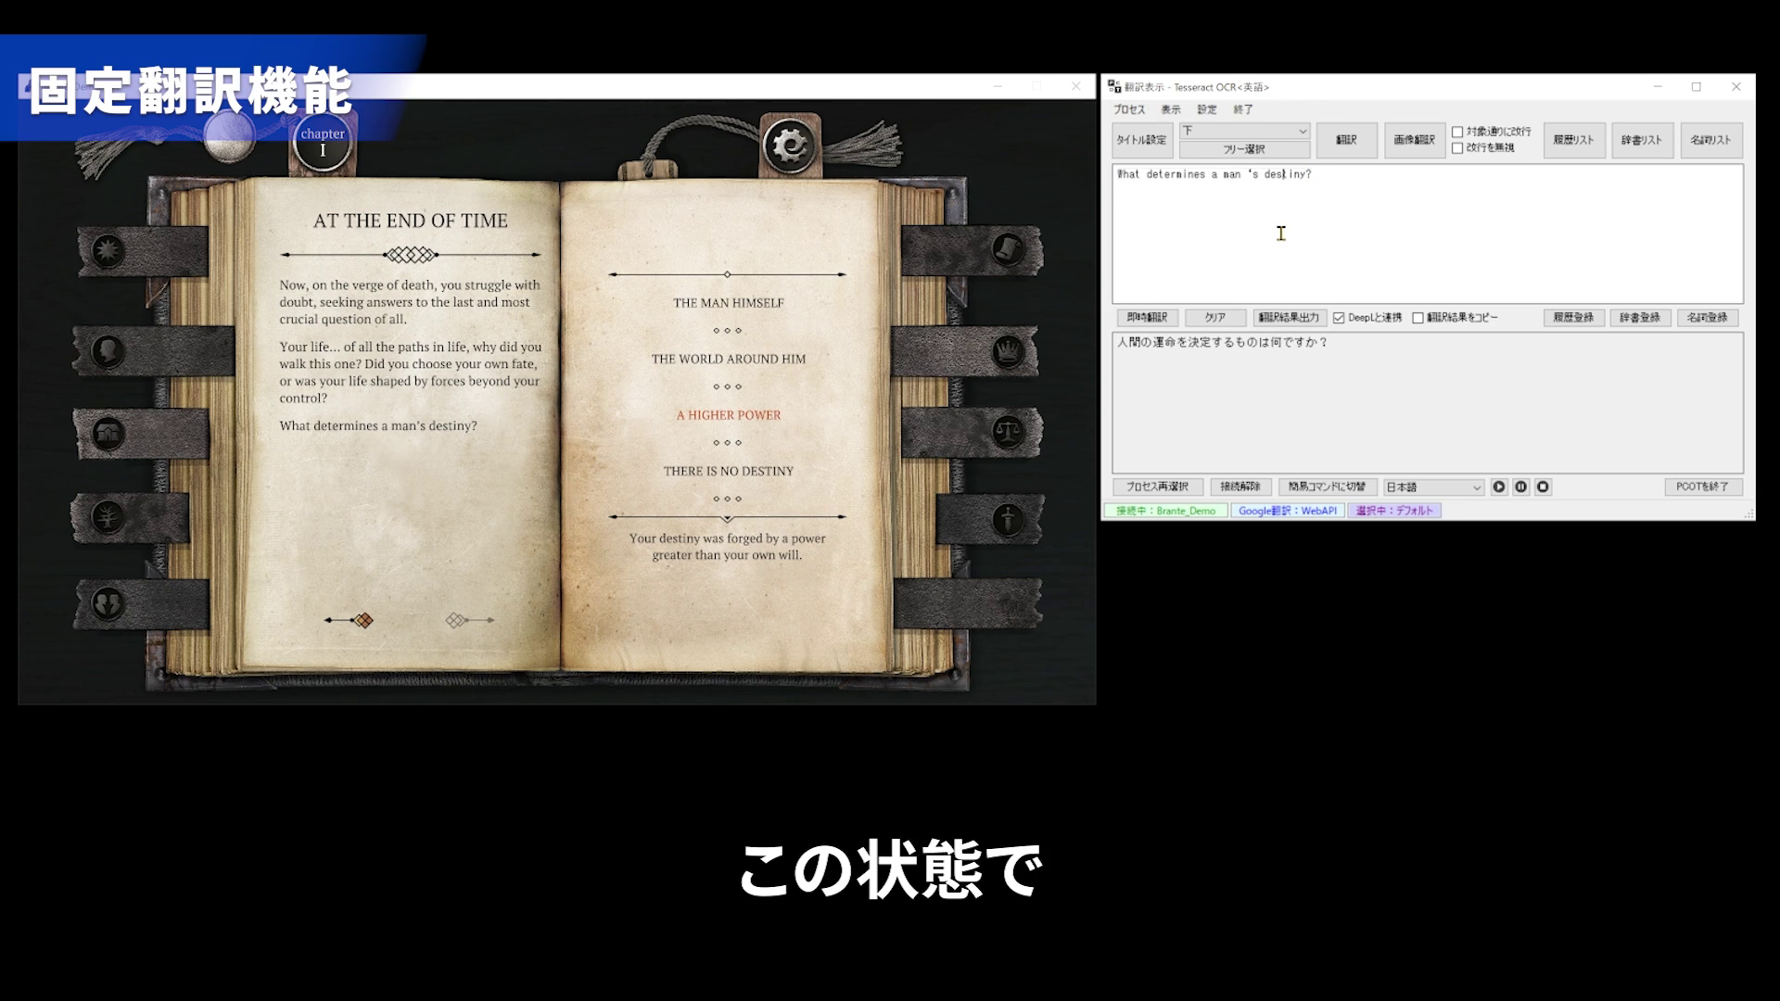
Examine the order in which the titles 上, 中 and 下 are listed, then close the list.
key(ctrl+1)
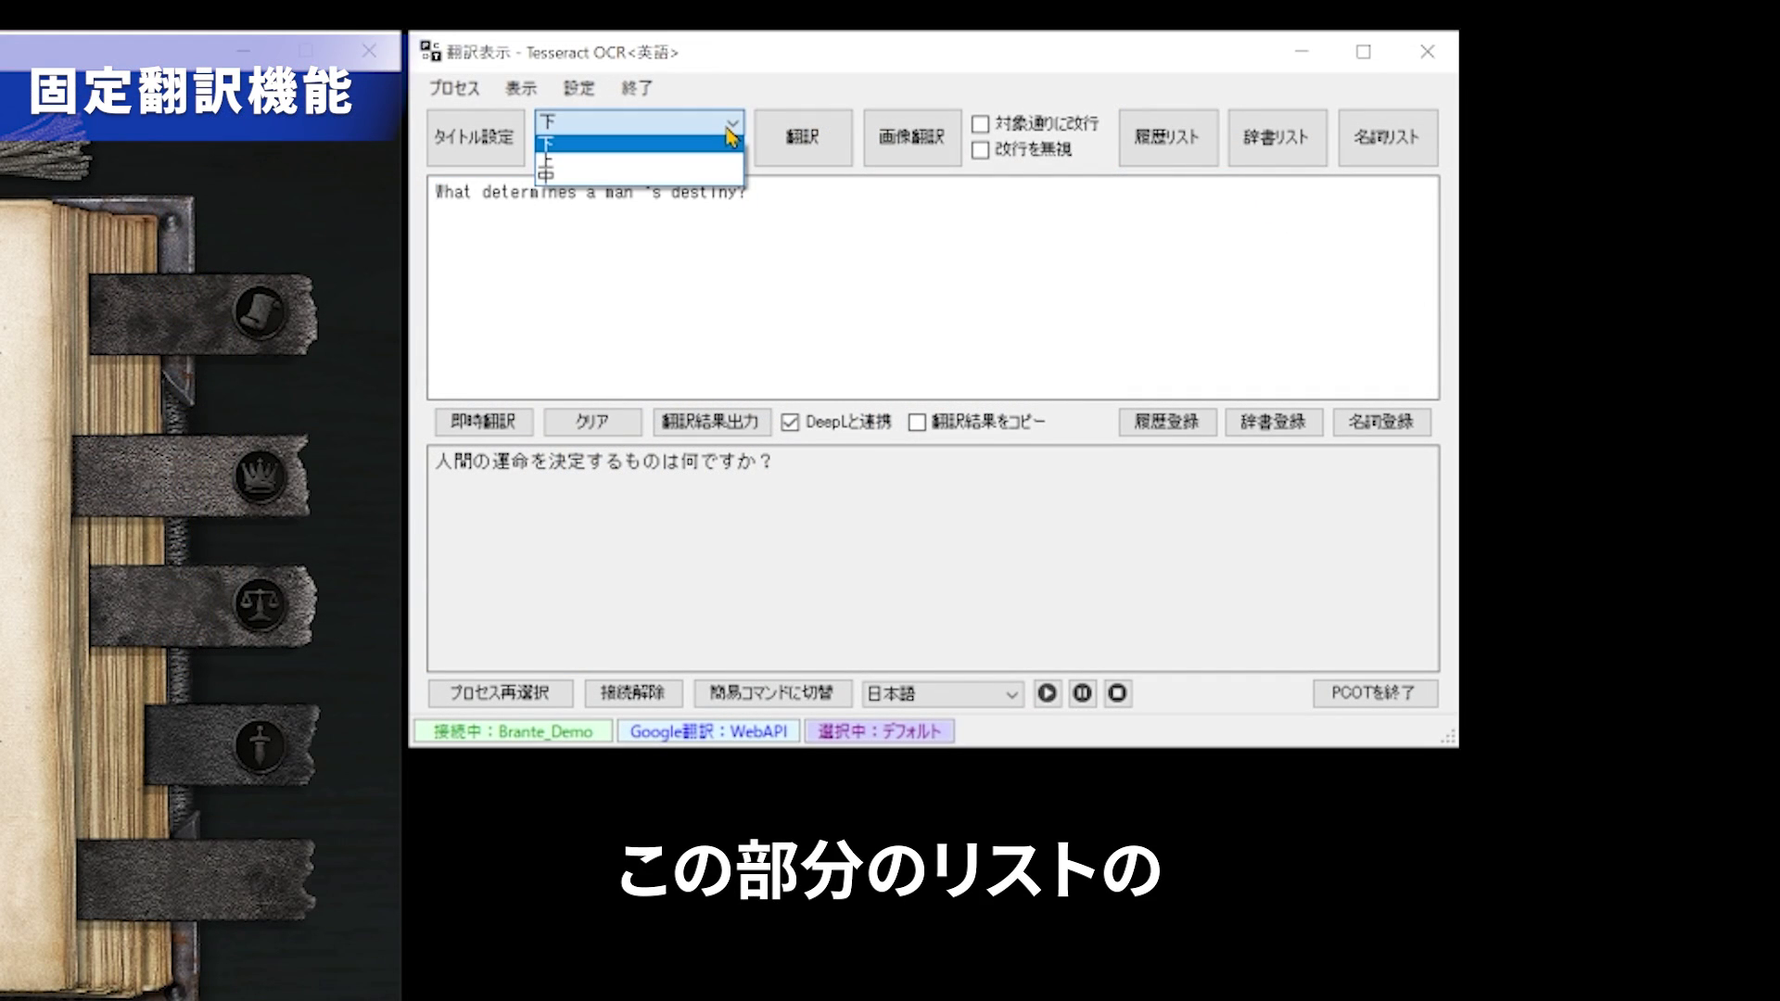
click(1303, 131)
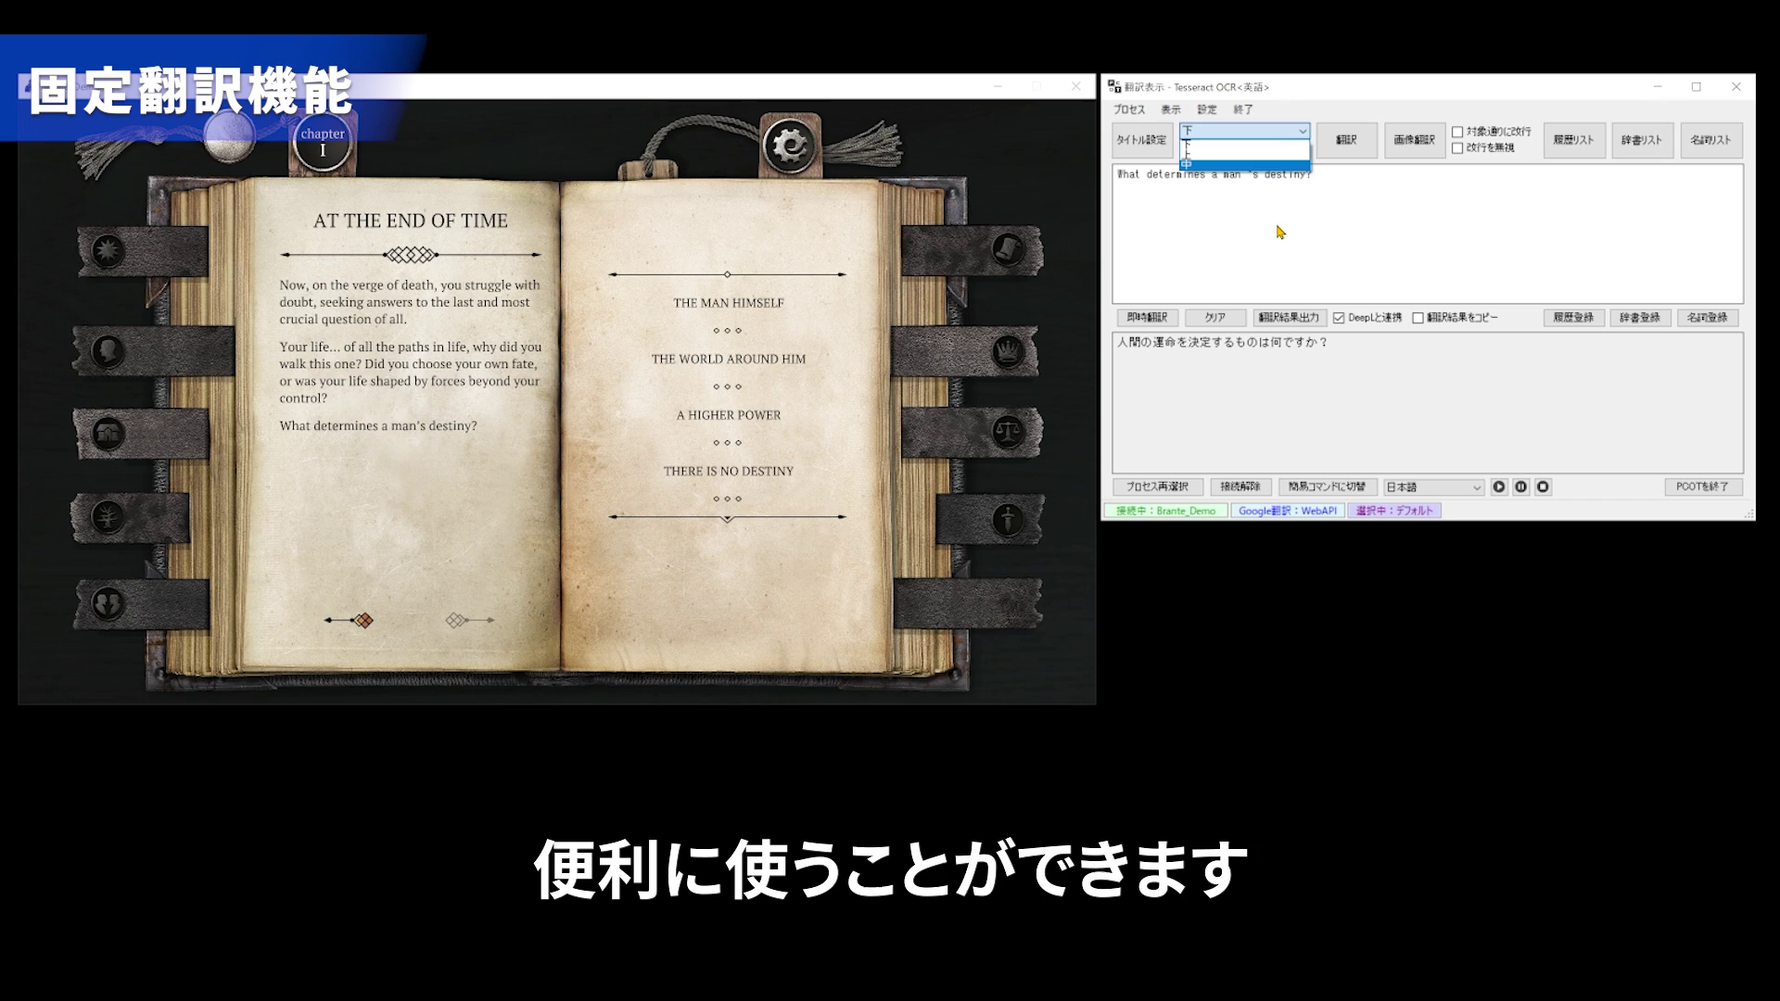
click(890, 473)
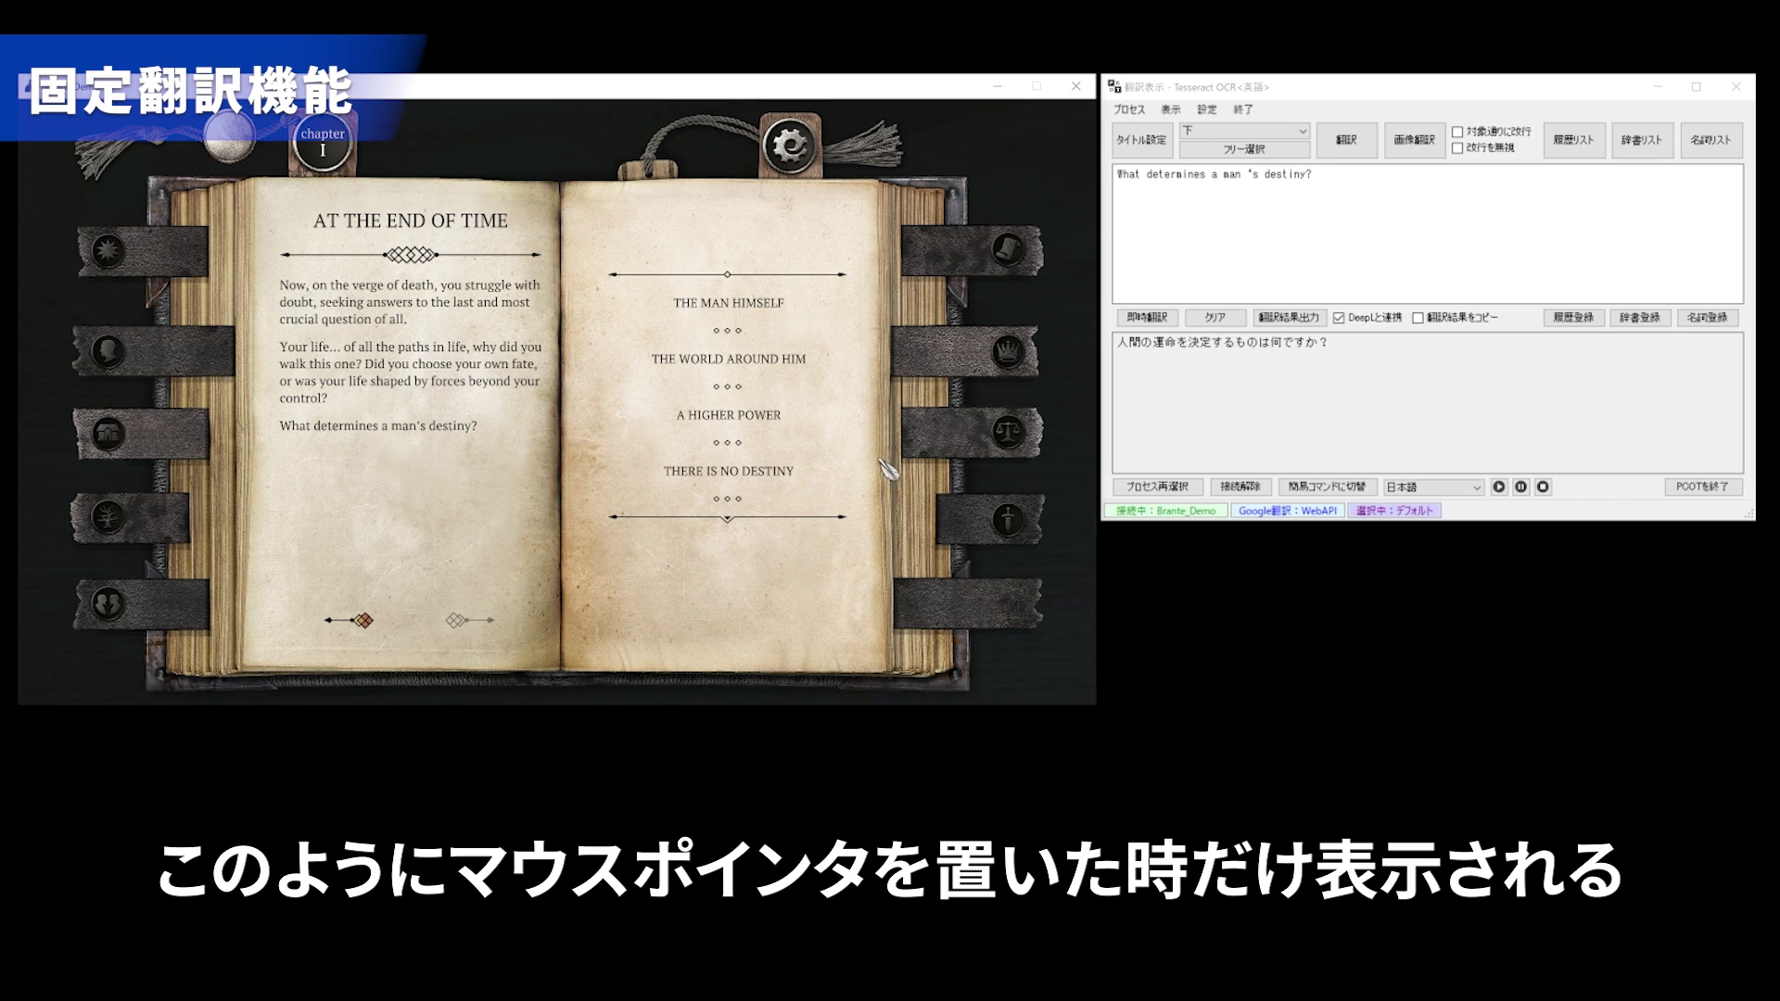
Display the Fungi Beast's tooltips and translate the Aggressive and Spore Cloud descriptions with free selection, then select the same area again.
mouse_move(788, 461)
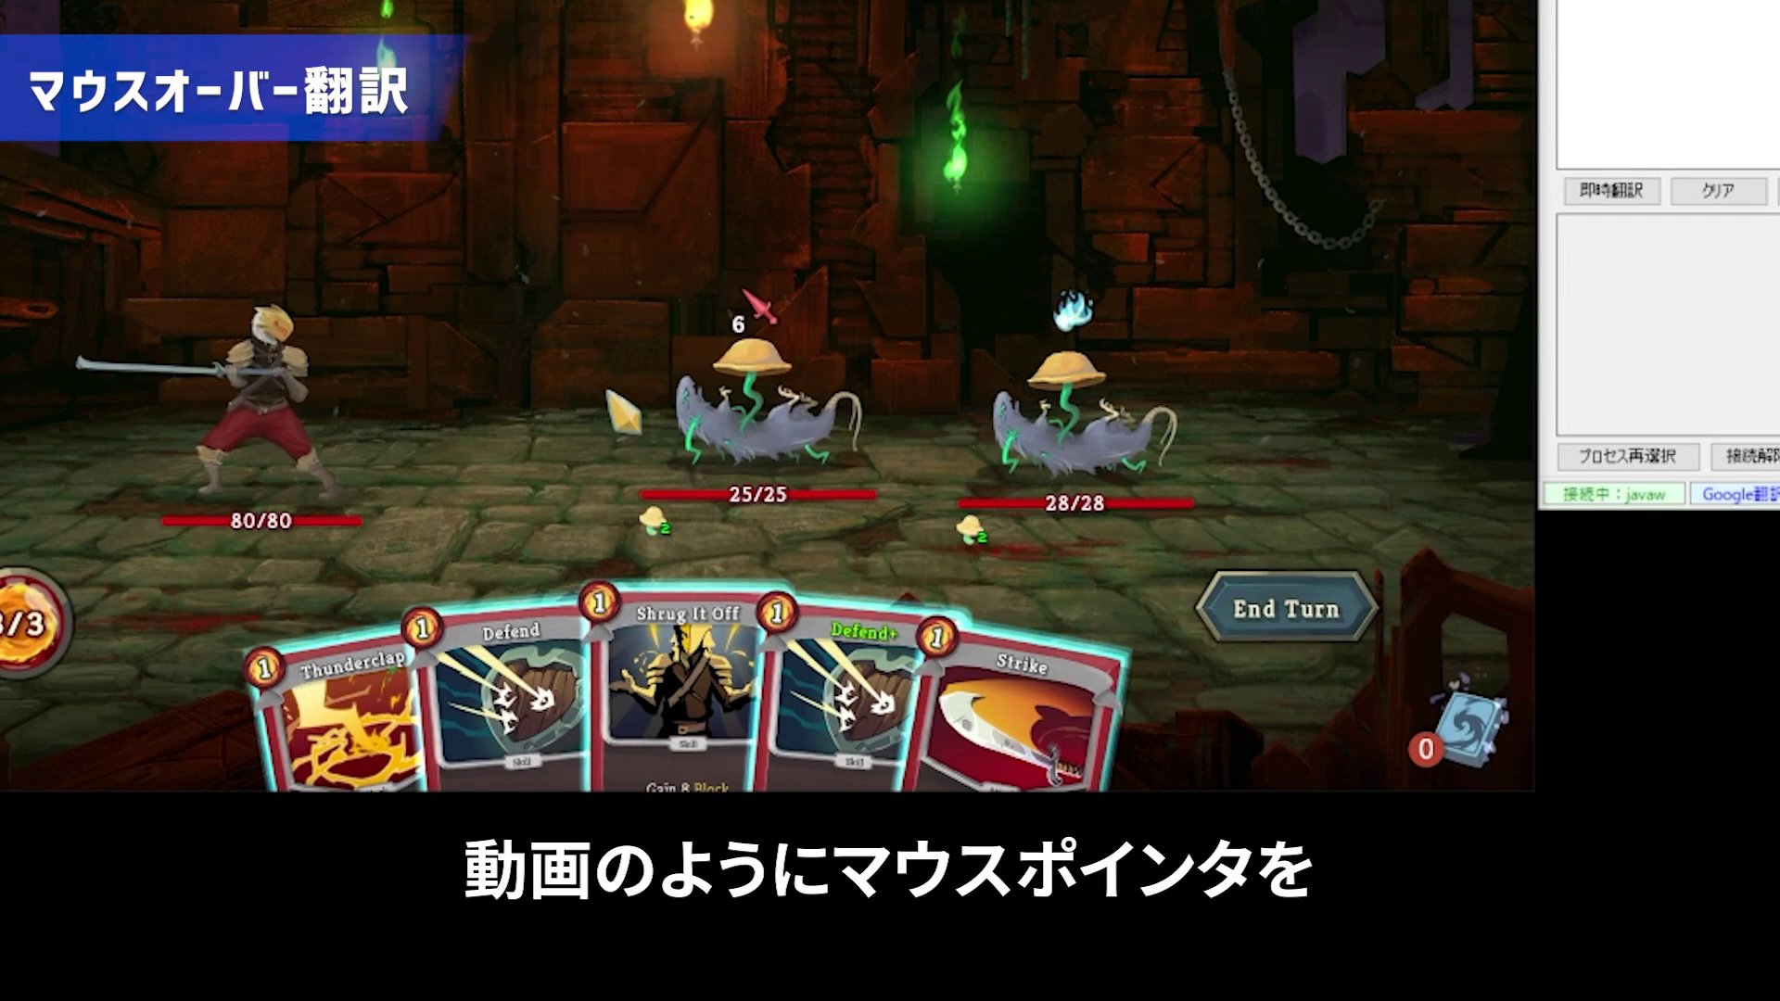
mouse_move(707, 411)
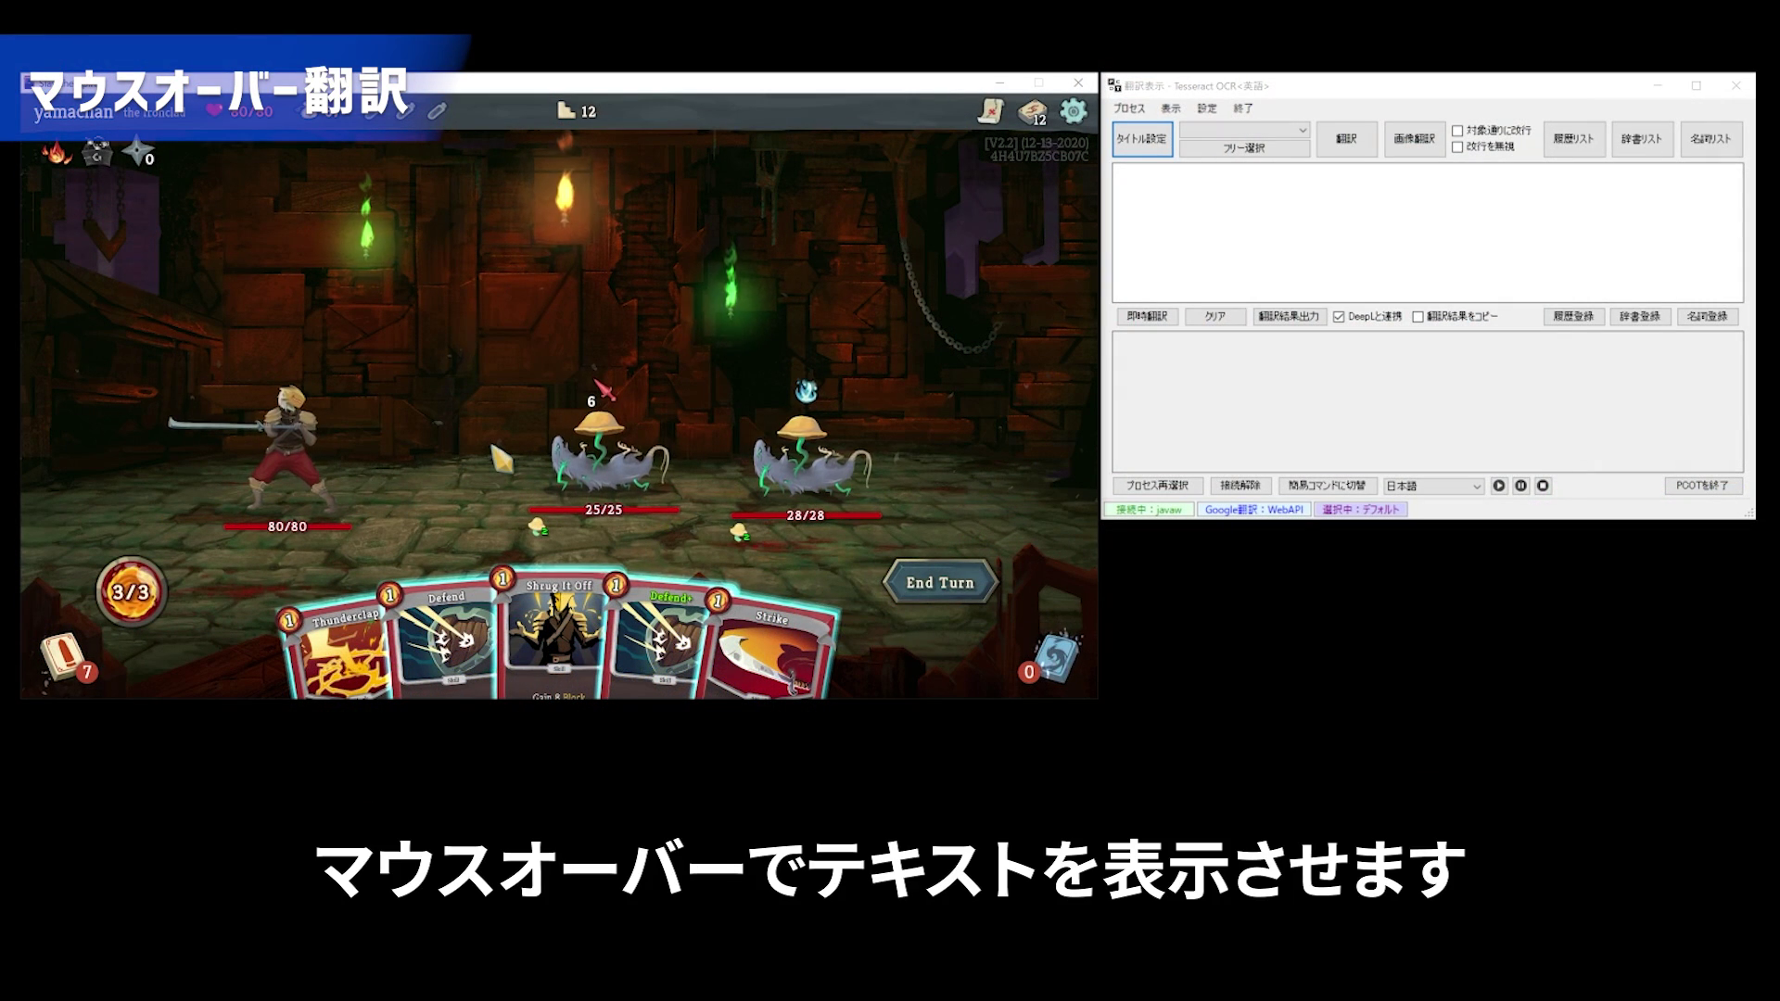
mouse_move(616, 461)
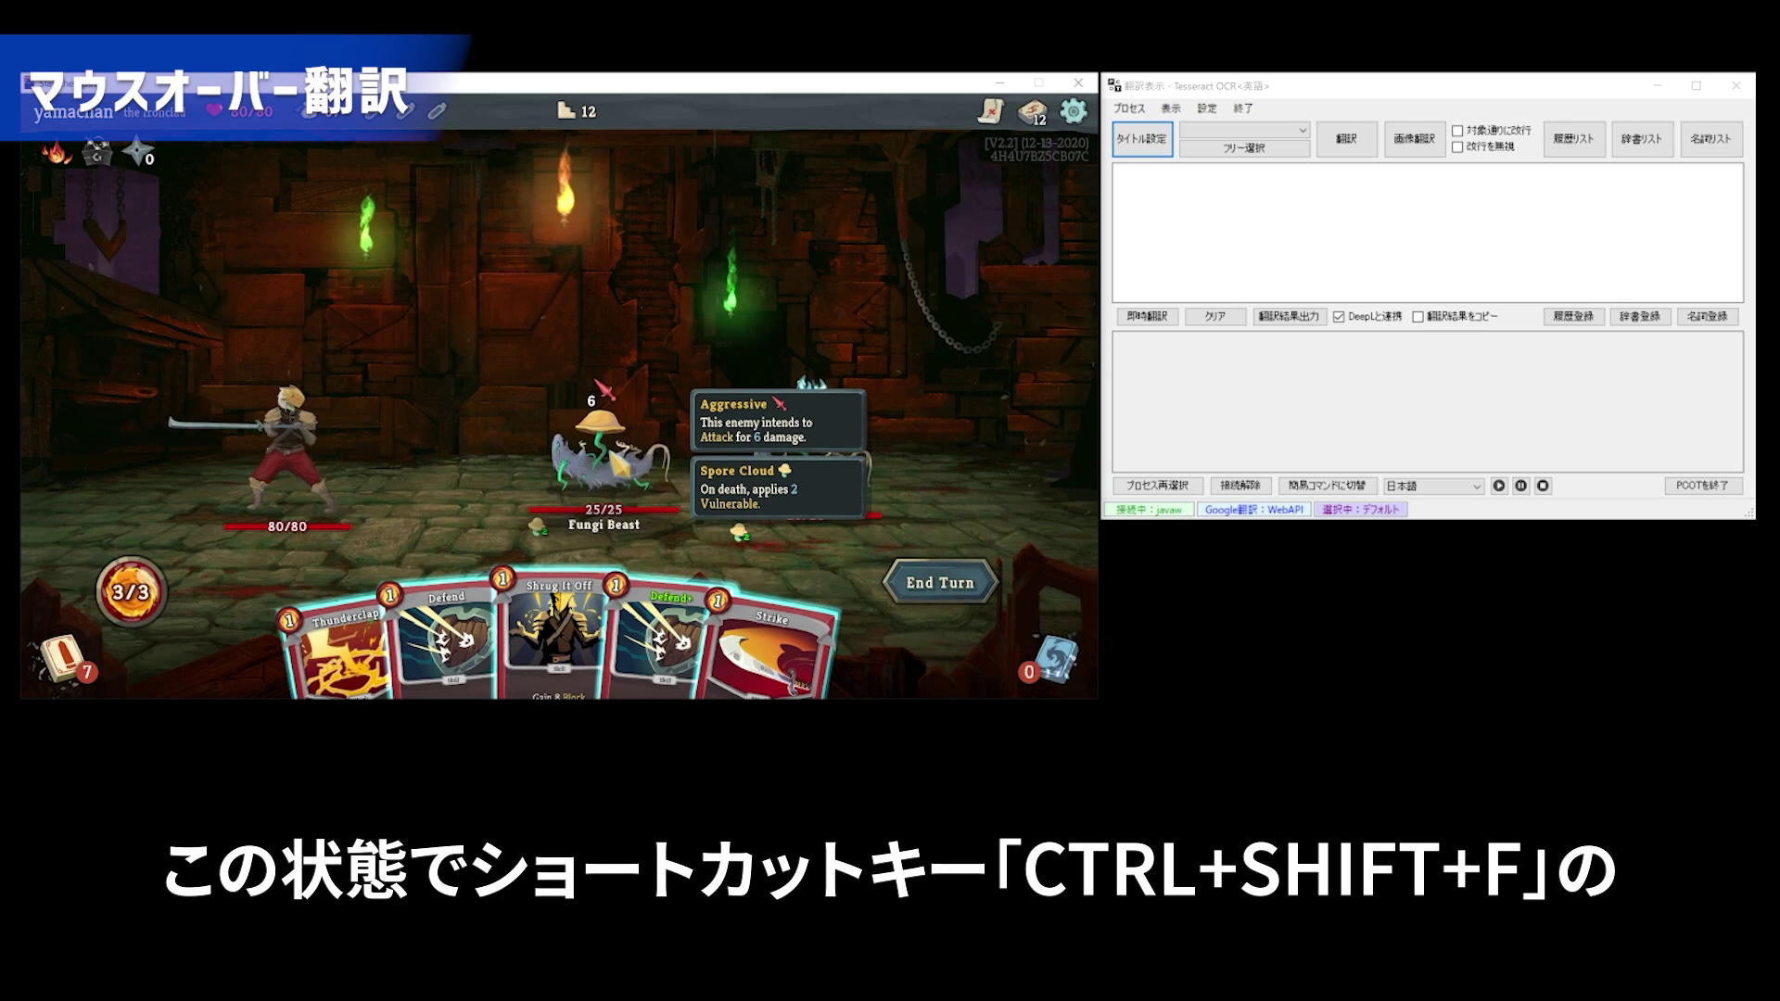
key(ctrl+shift+f)
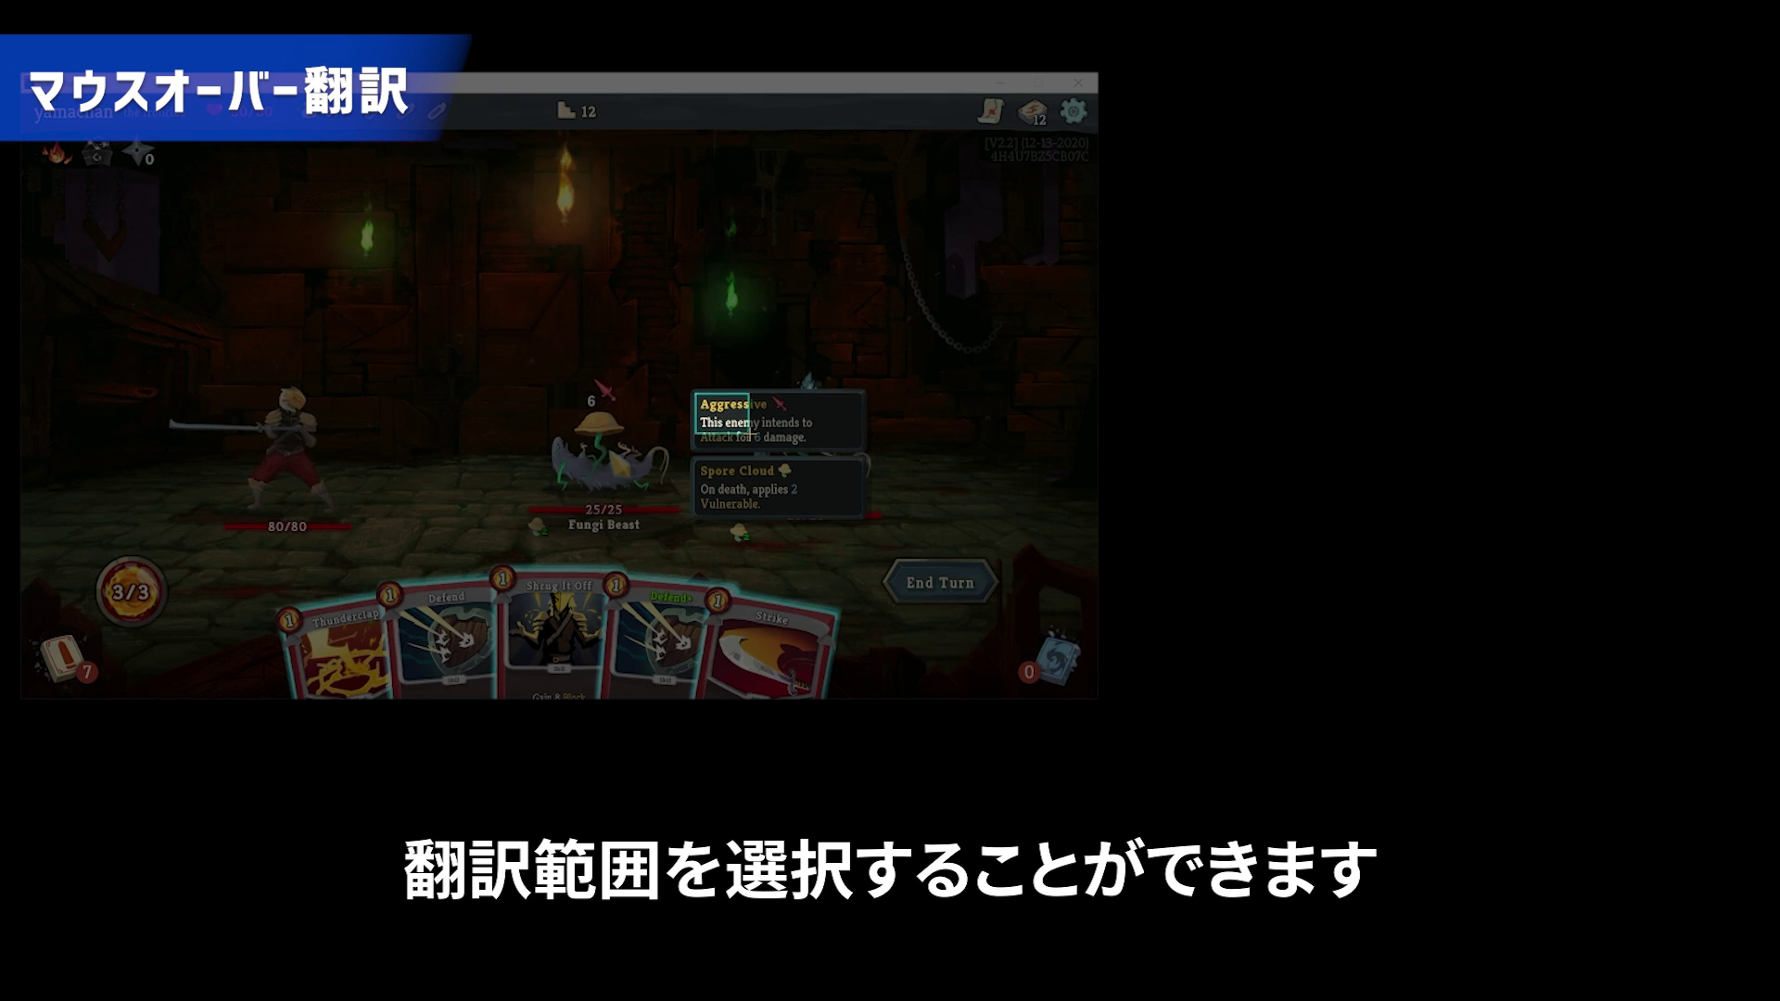
drag(749, 433, 867, 515)
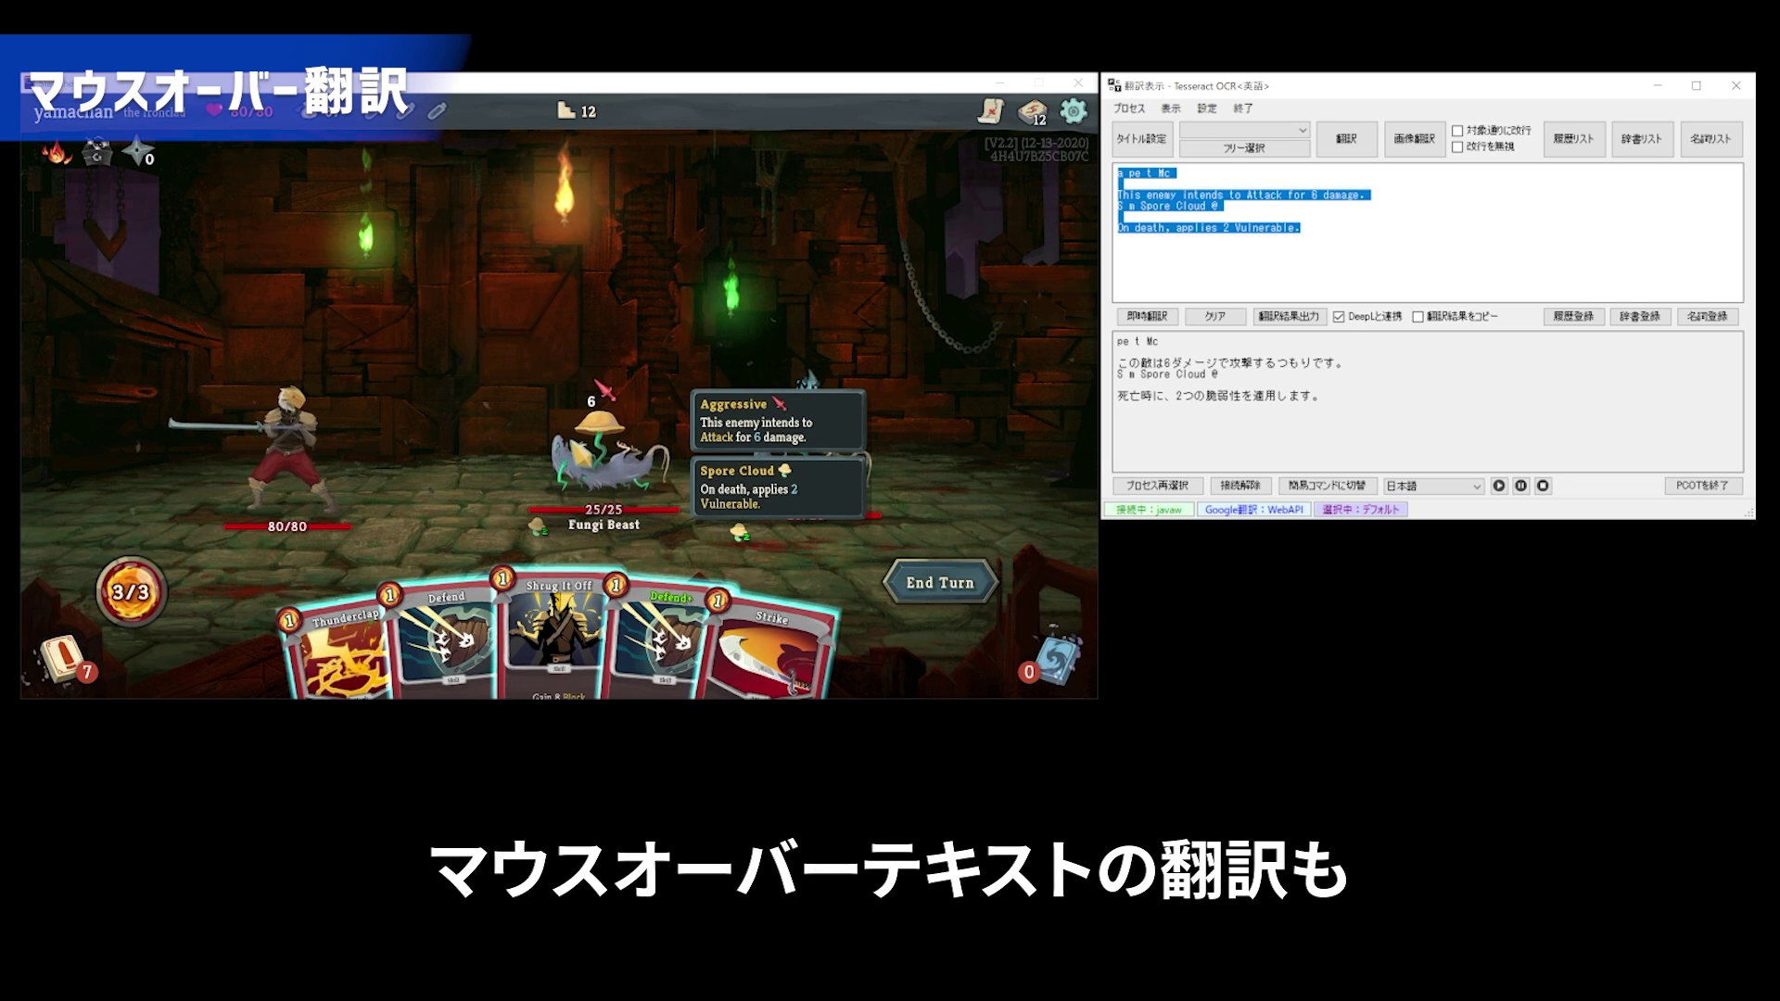
key(a)
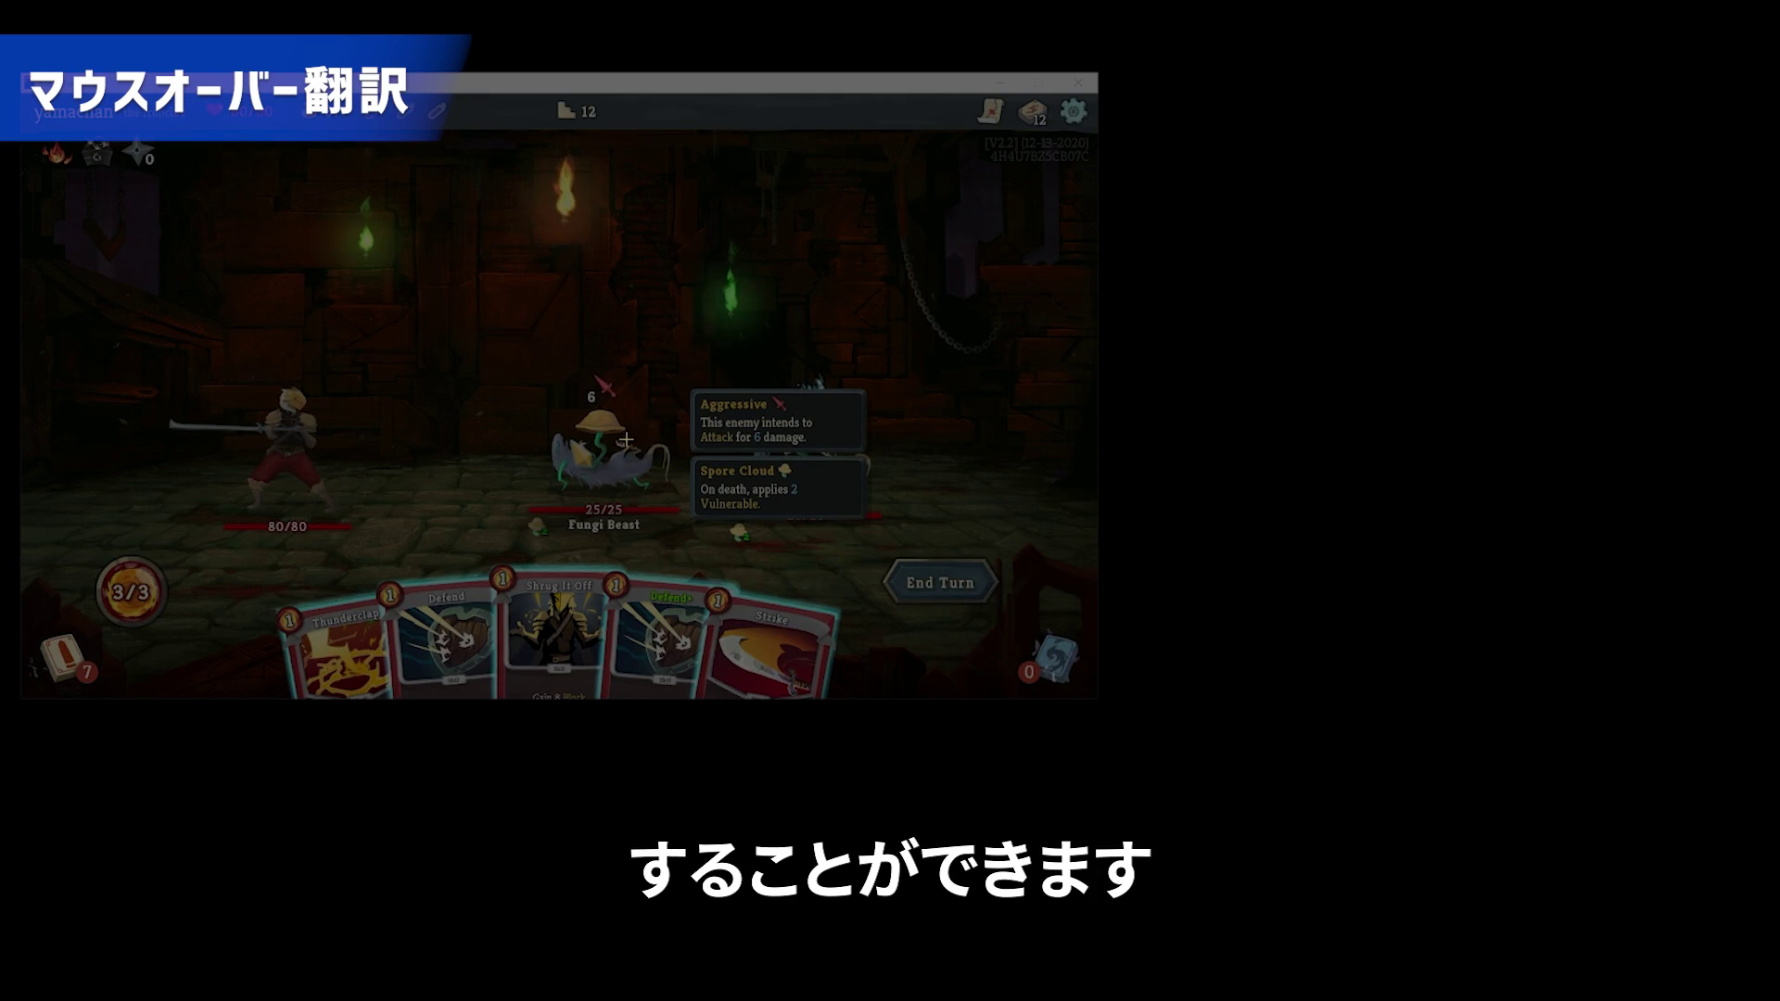
drag(694, 395, 865, 513)
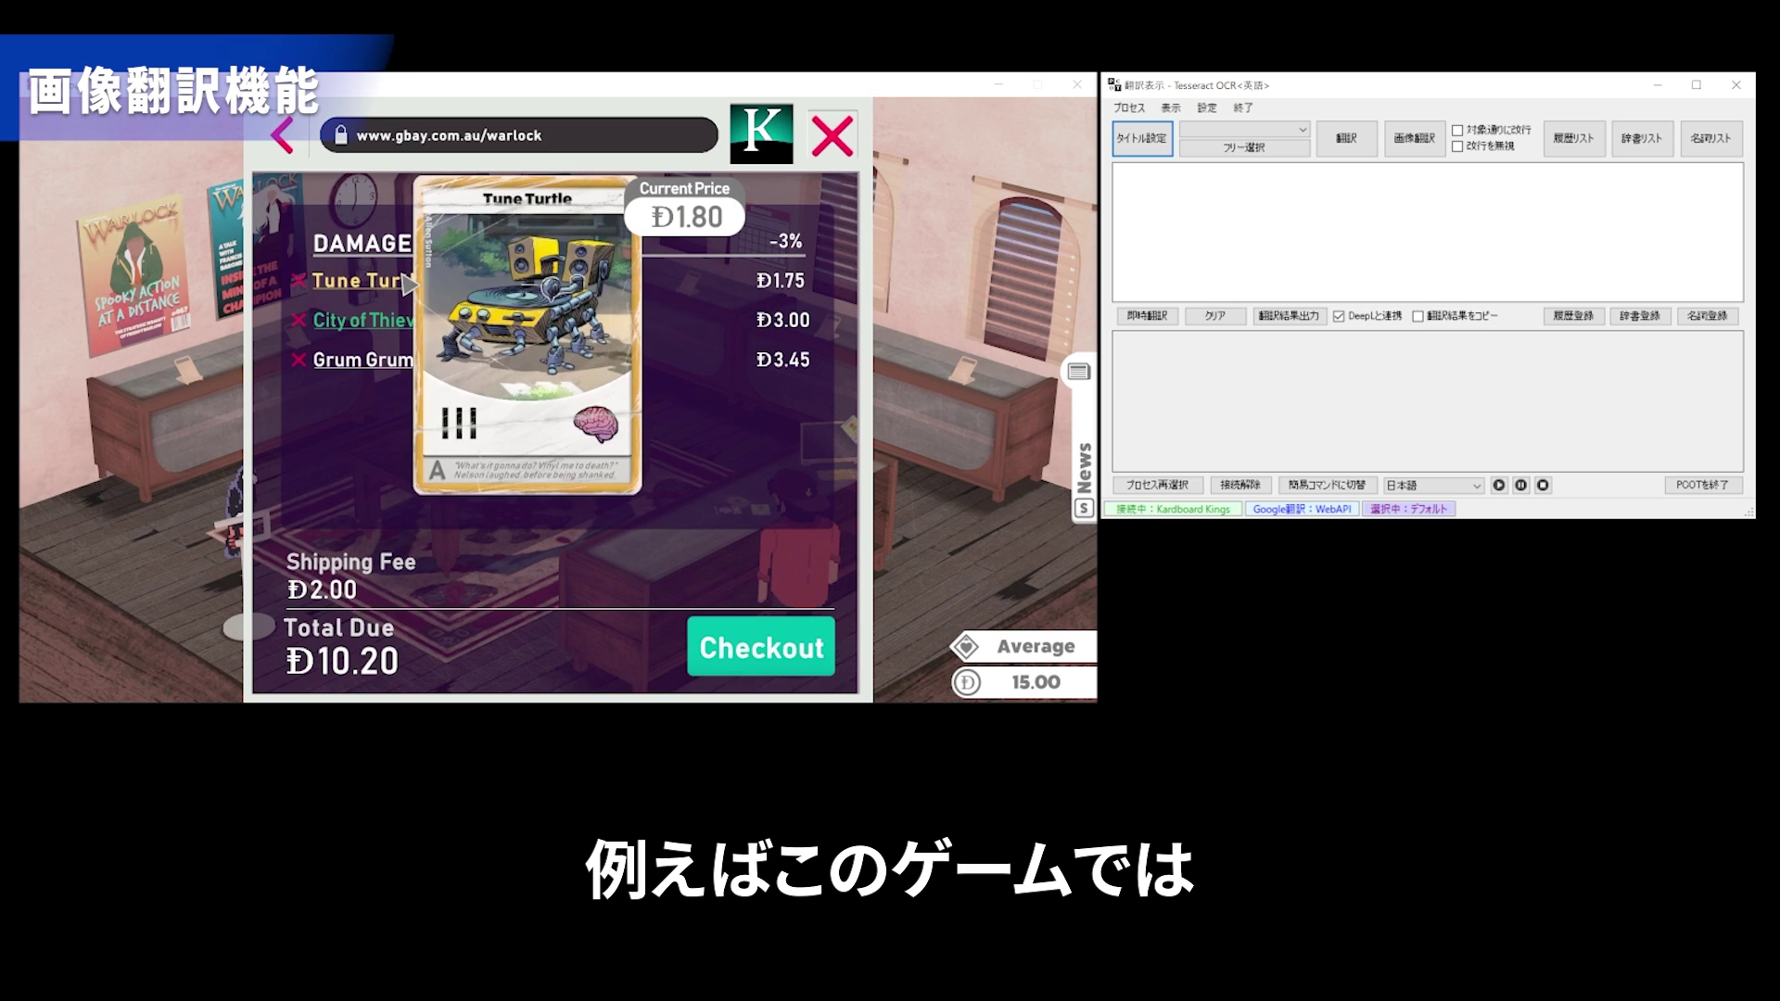
Capture screenshots of the game while the Tune Turtle, City of Thieves and Grum Grum card previews are displayed.
mouse_move(402, 332)
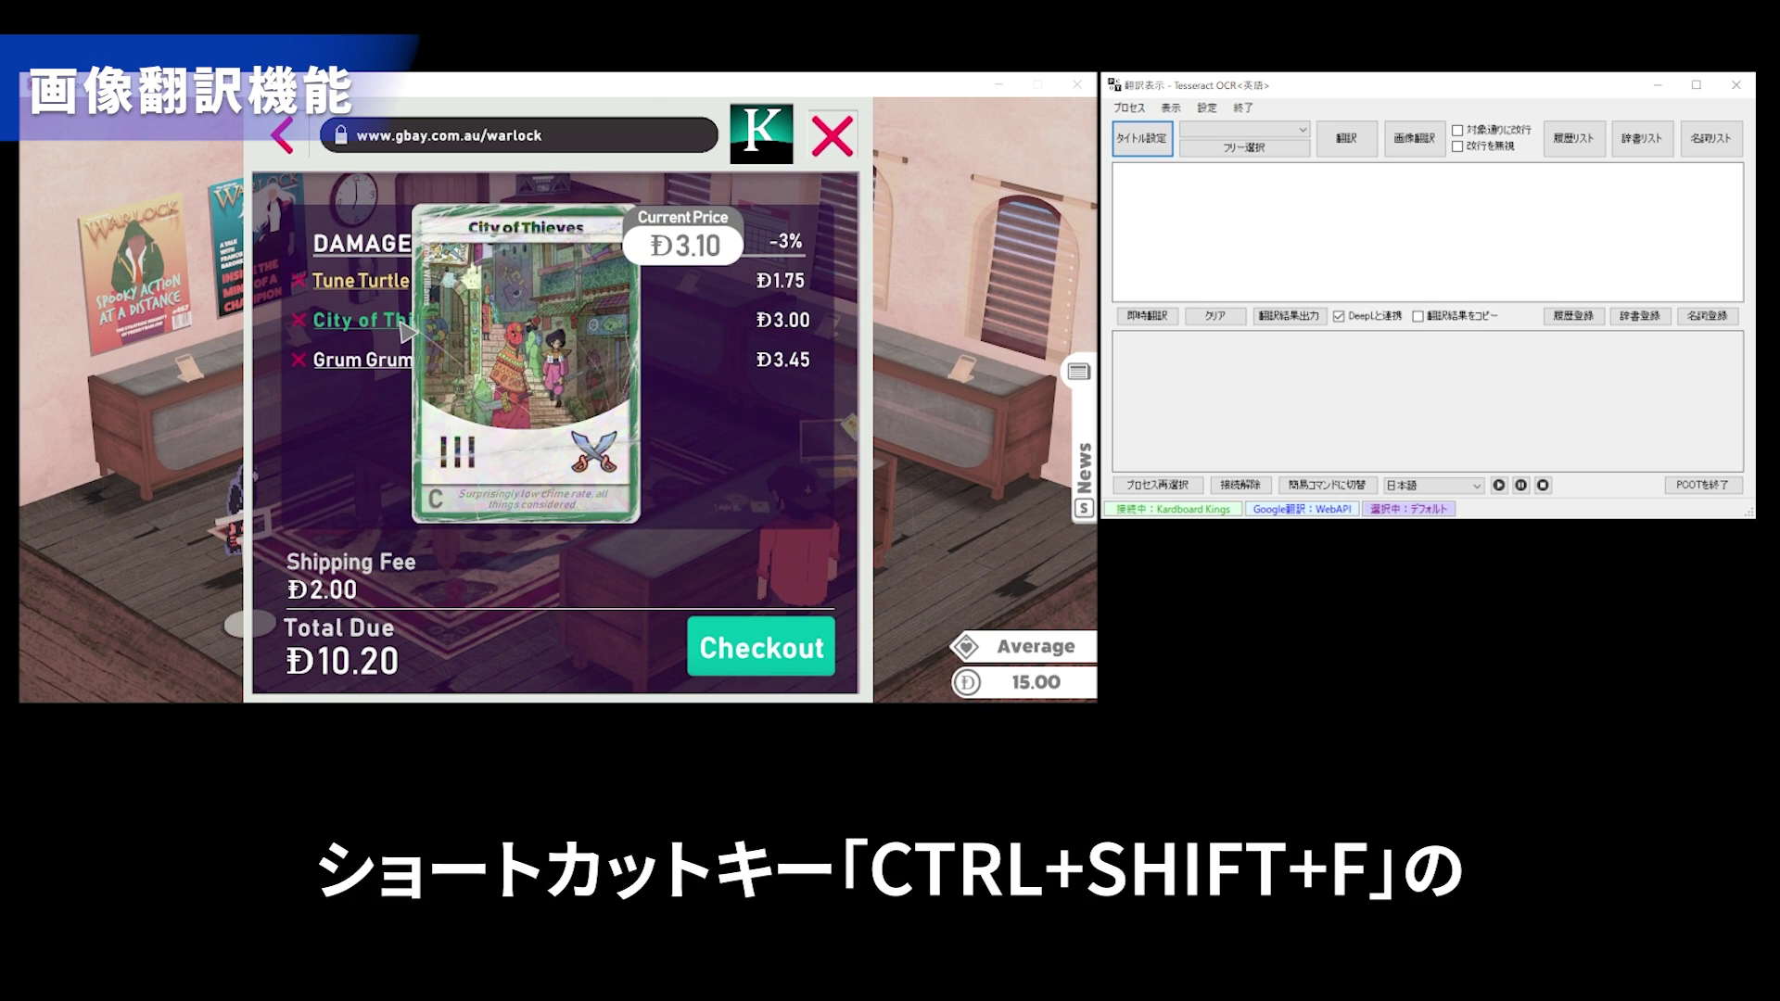
mouse_move(408, 368)
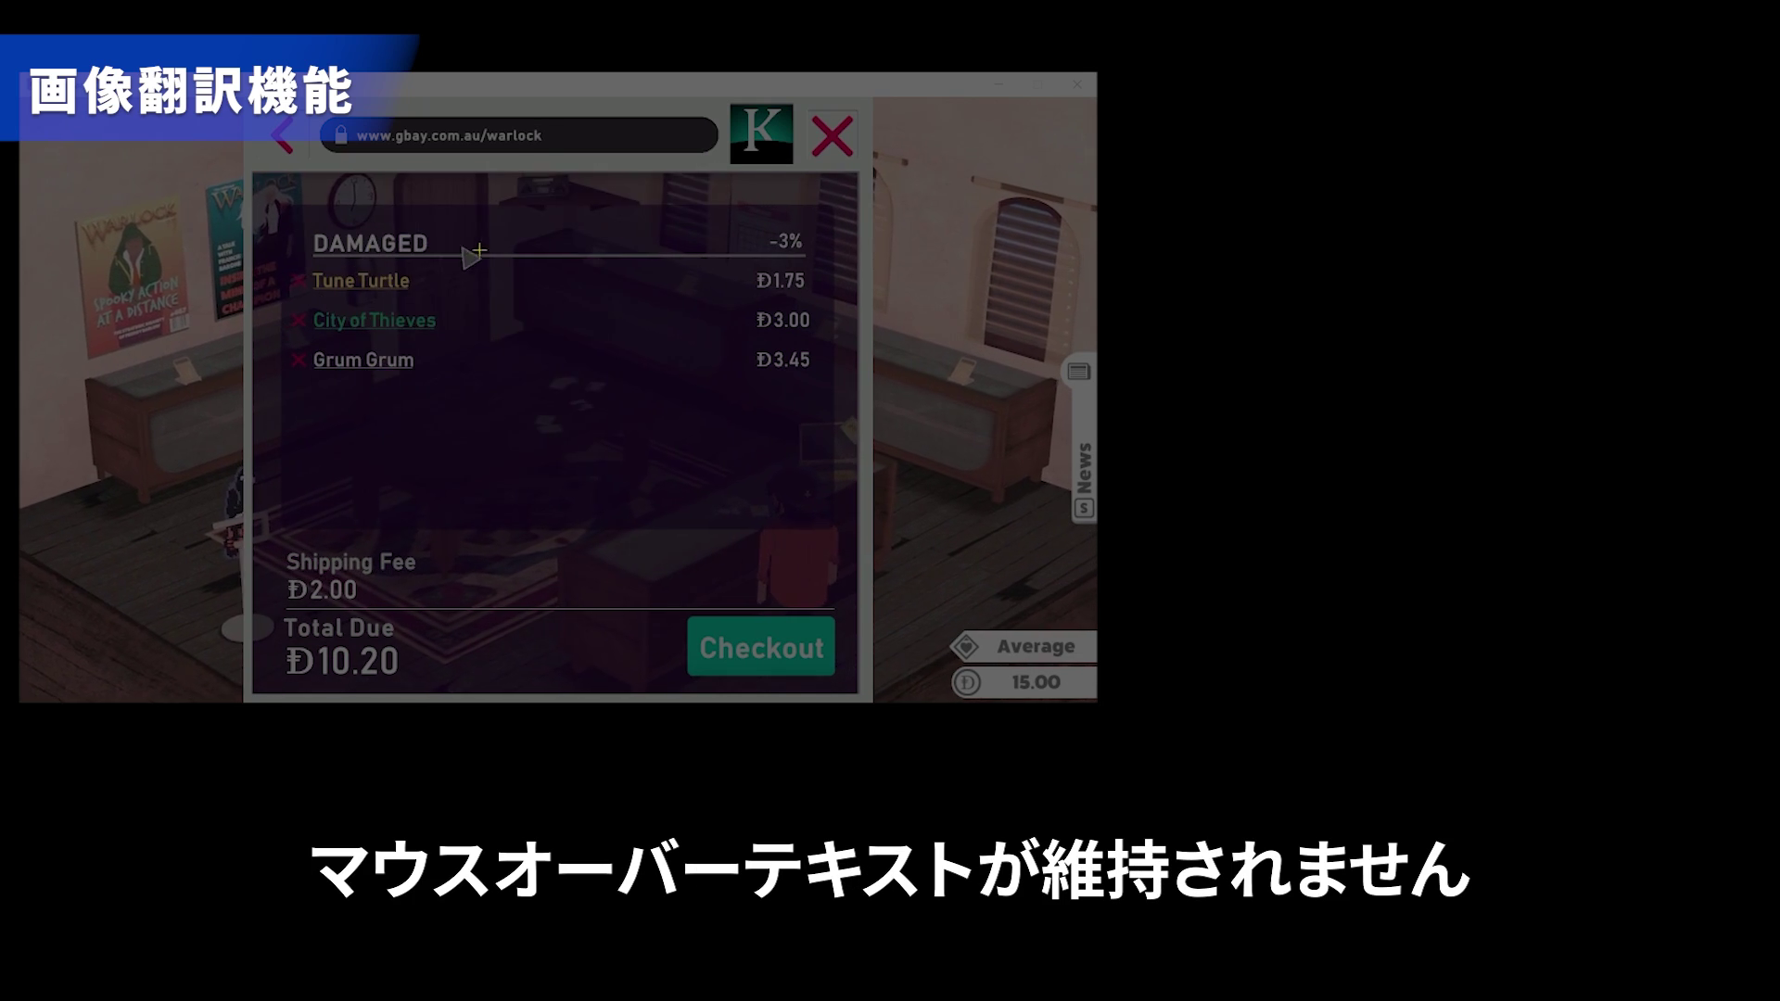
mouse_move(482, 359)
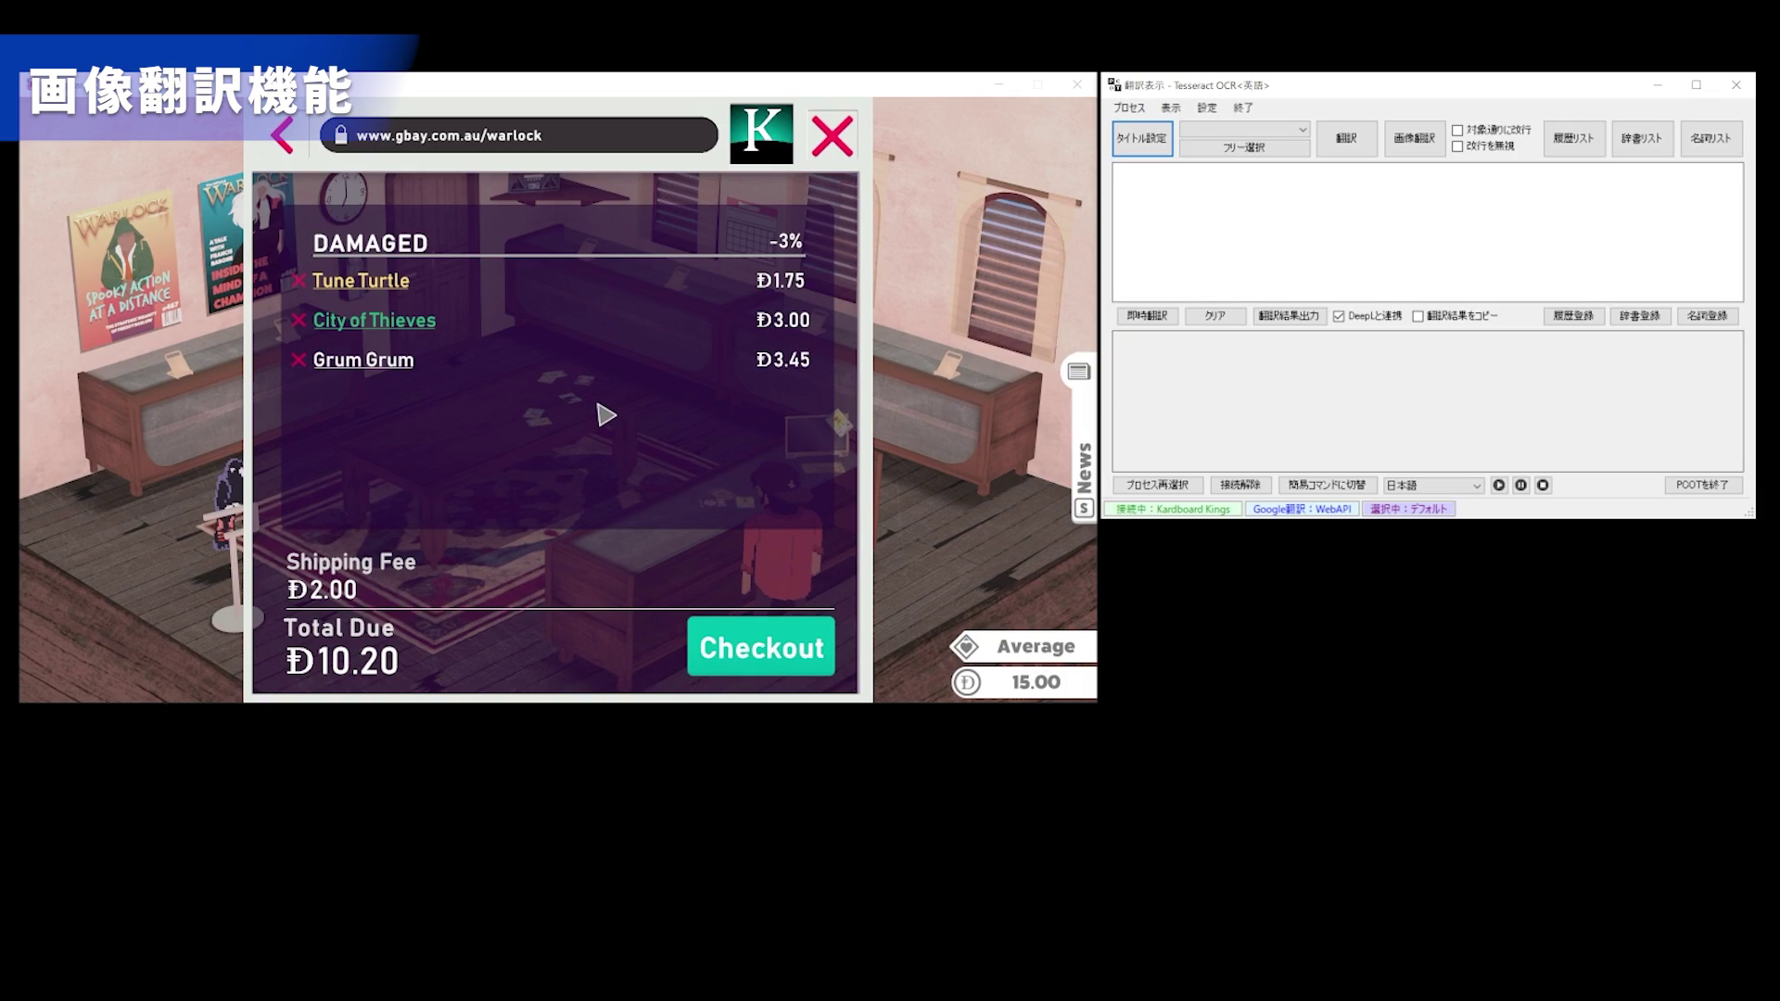
mouse_move(522, 309)
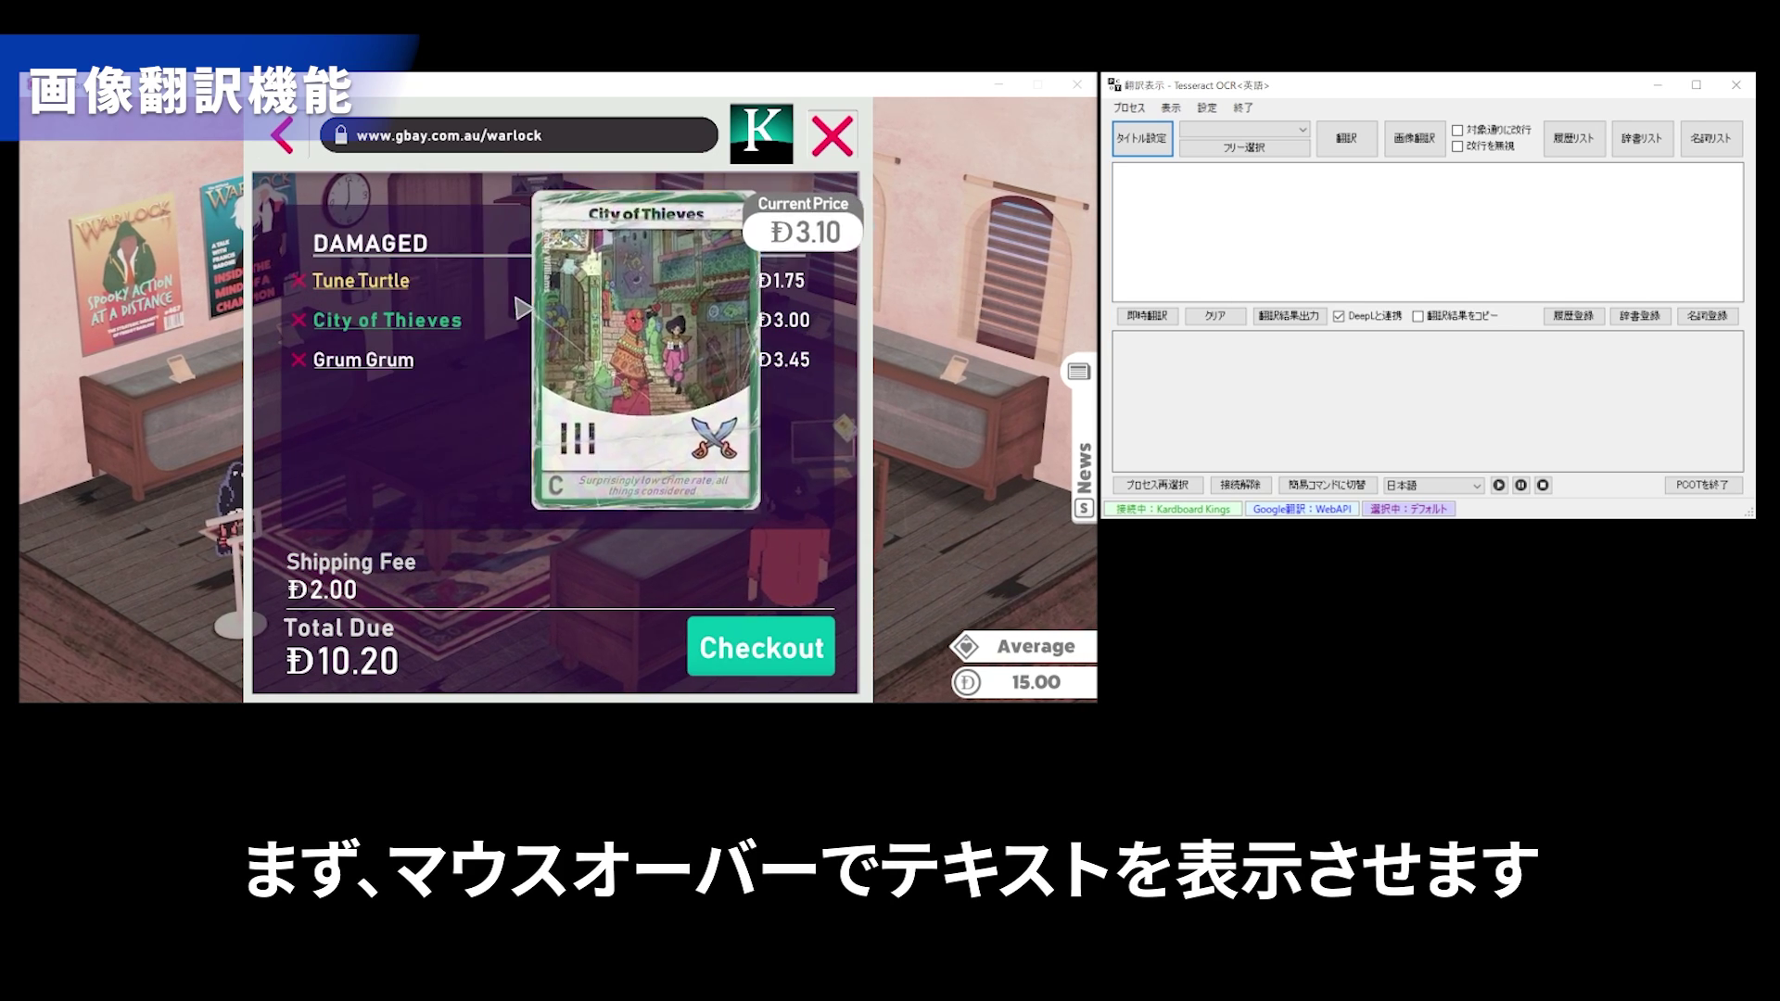
mouse_move(412, 293)
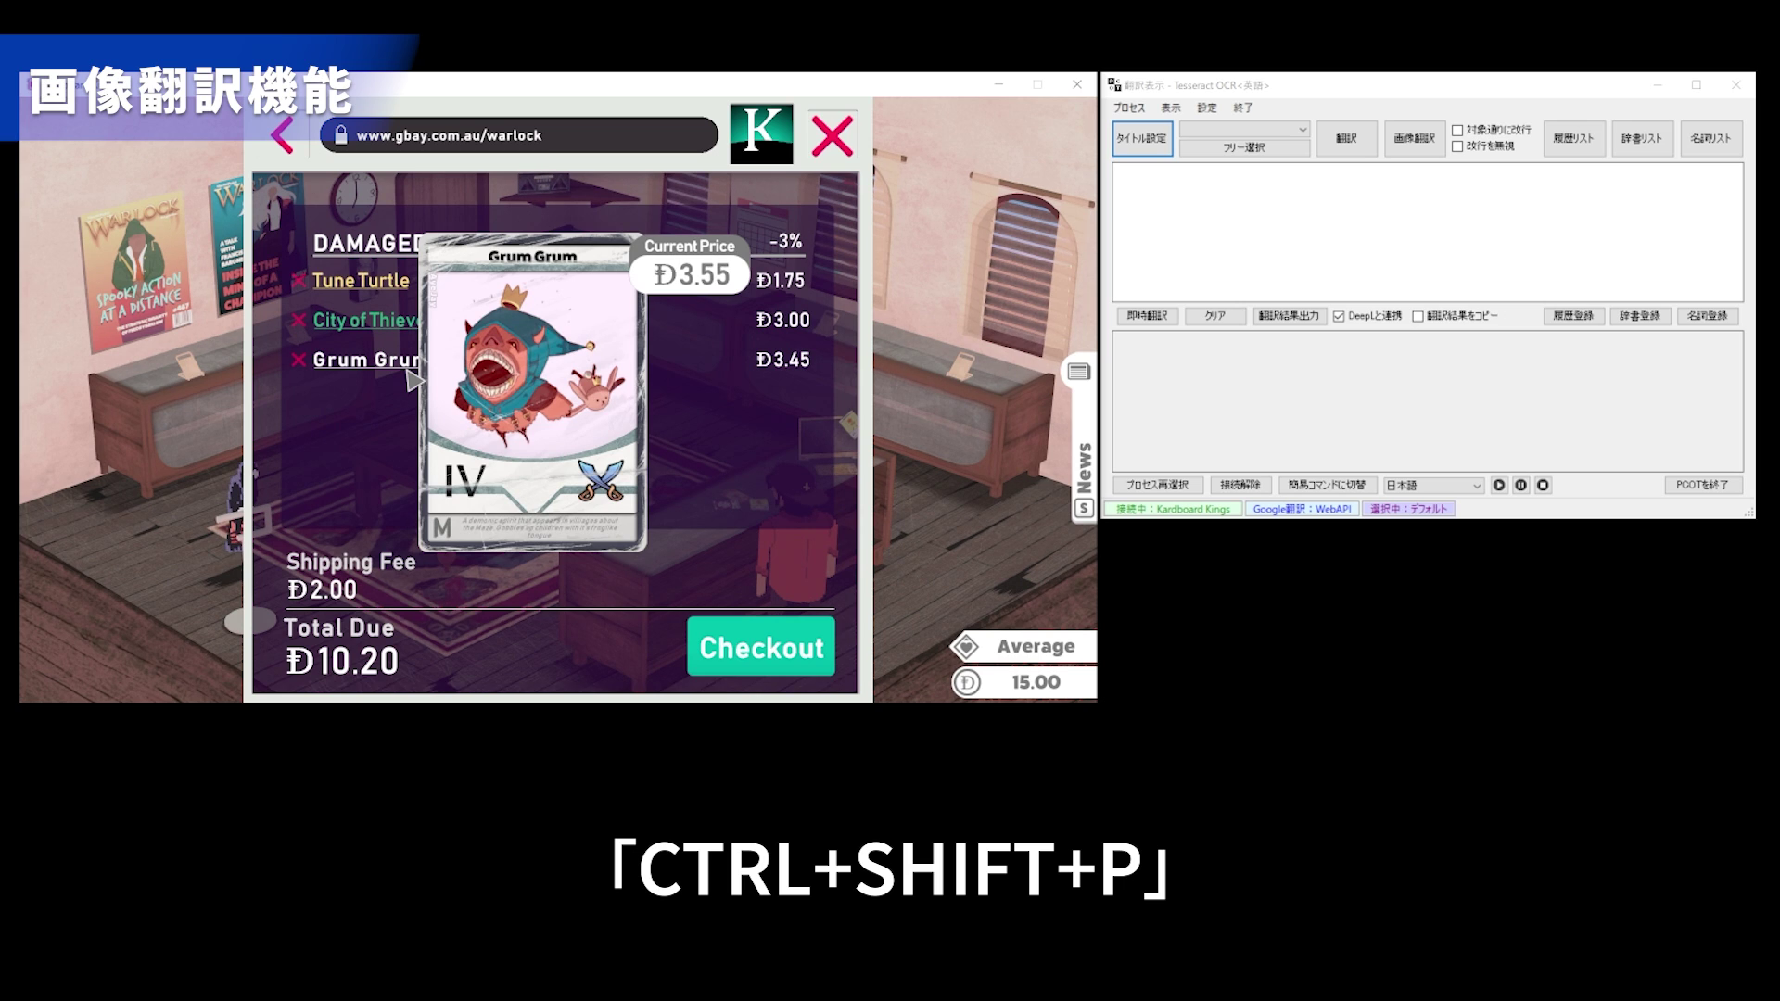
key(ctrl+shift+p)
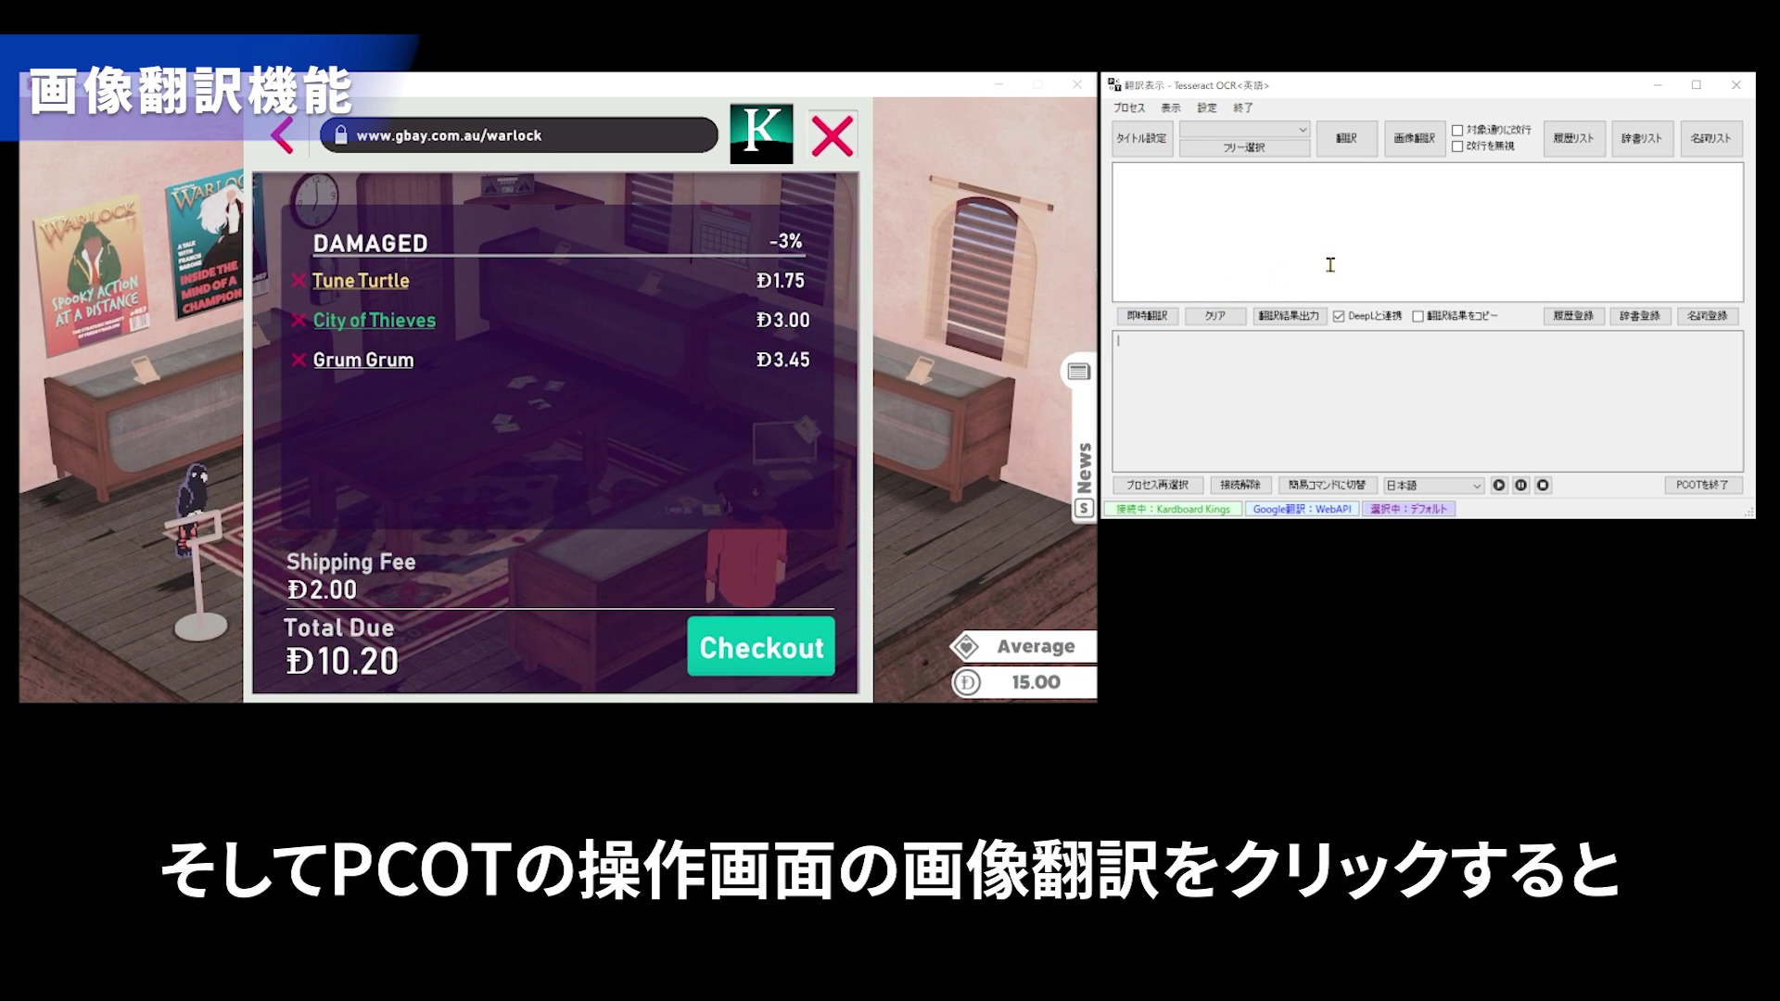
Open image translation on the captured screenshots and translate the Tune Turtle card's title with free selection.
click(1427, 150)
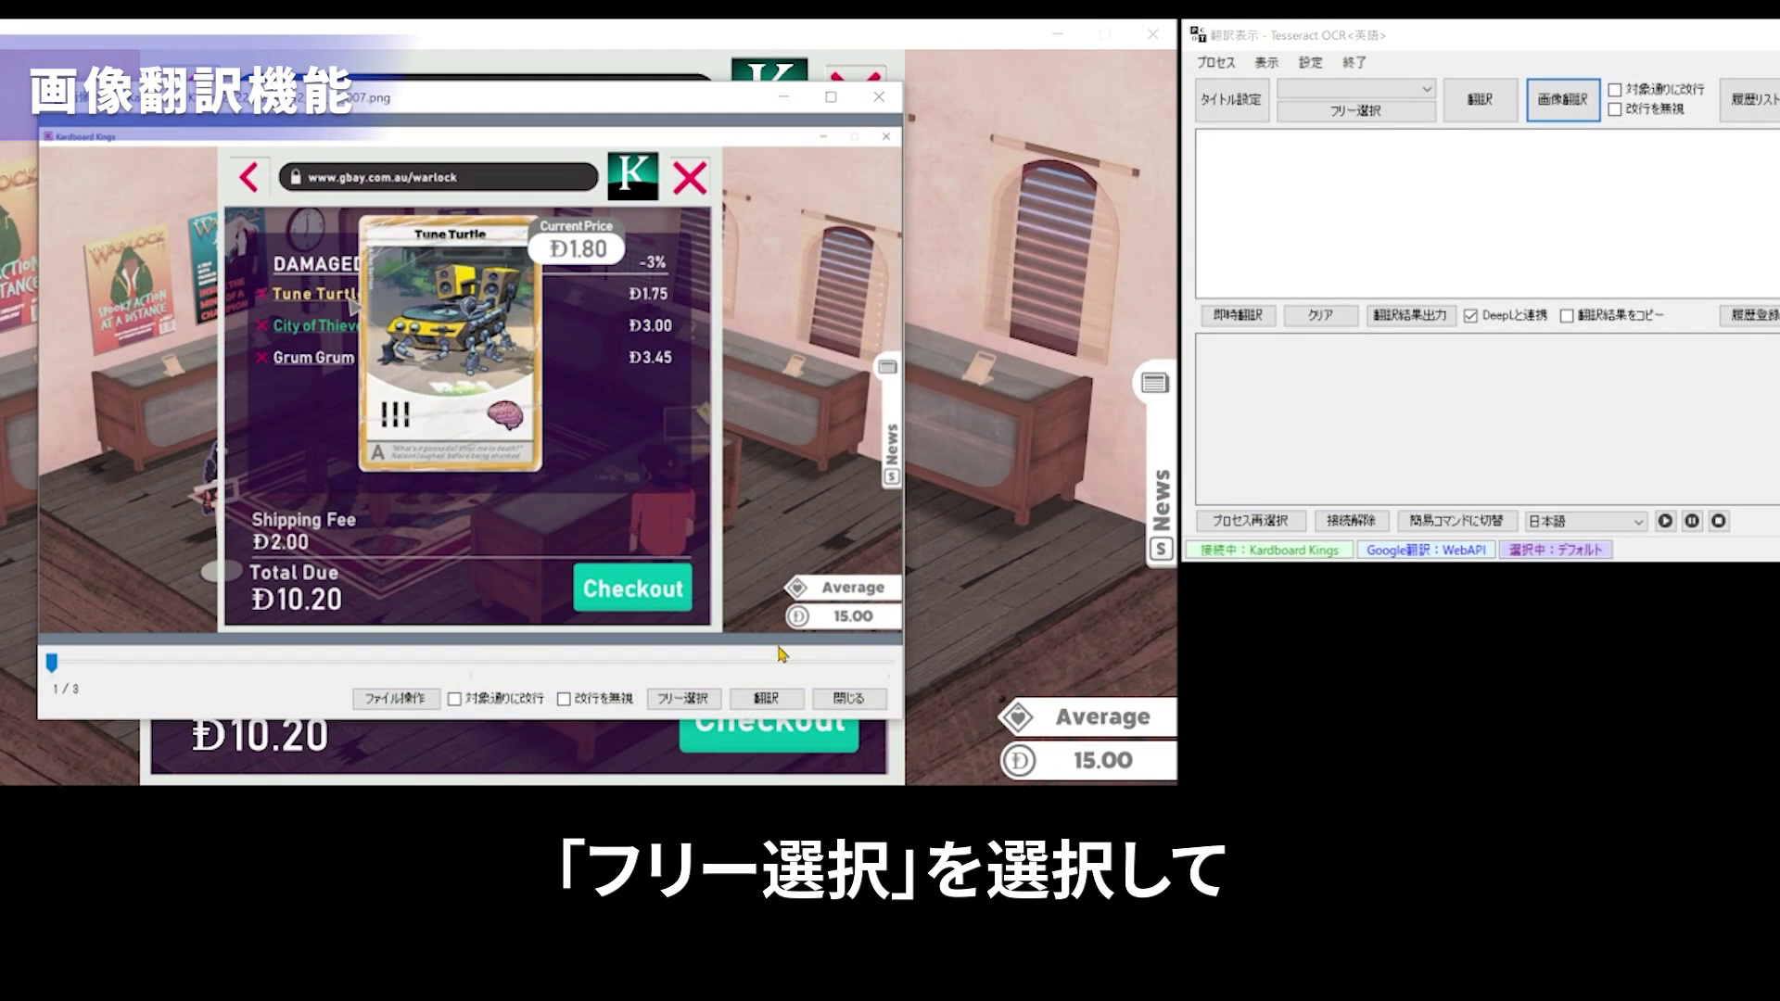
click(698, 701)
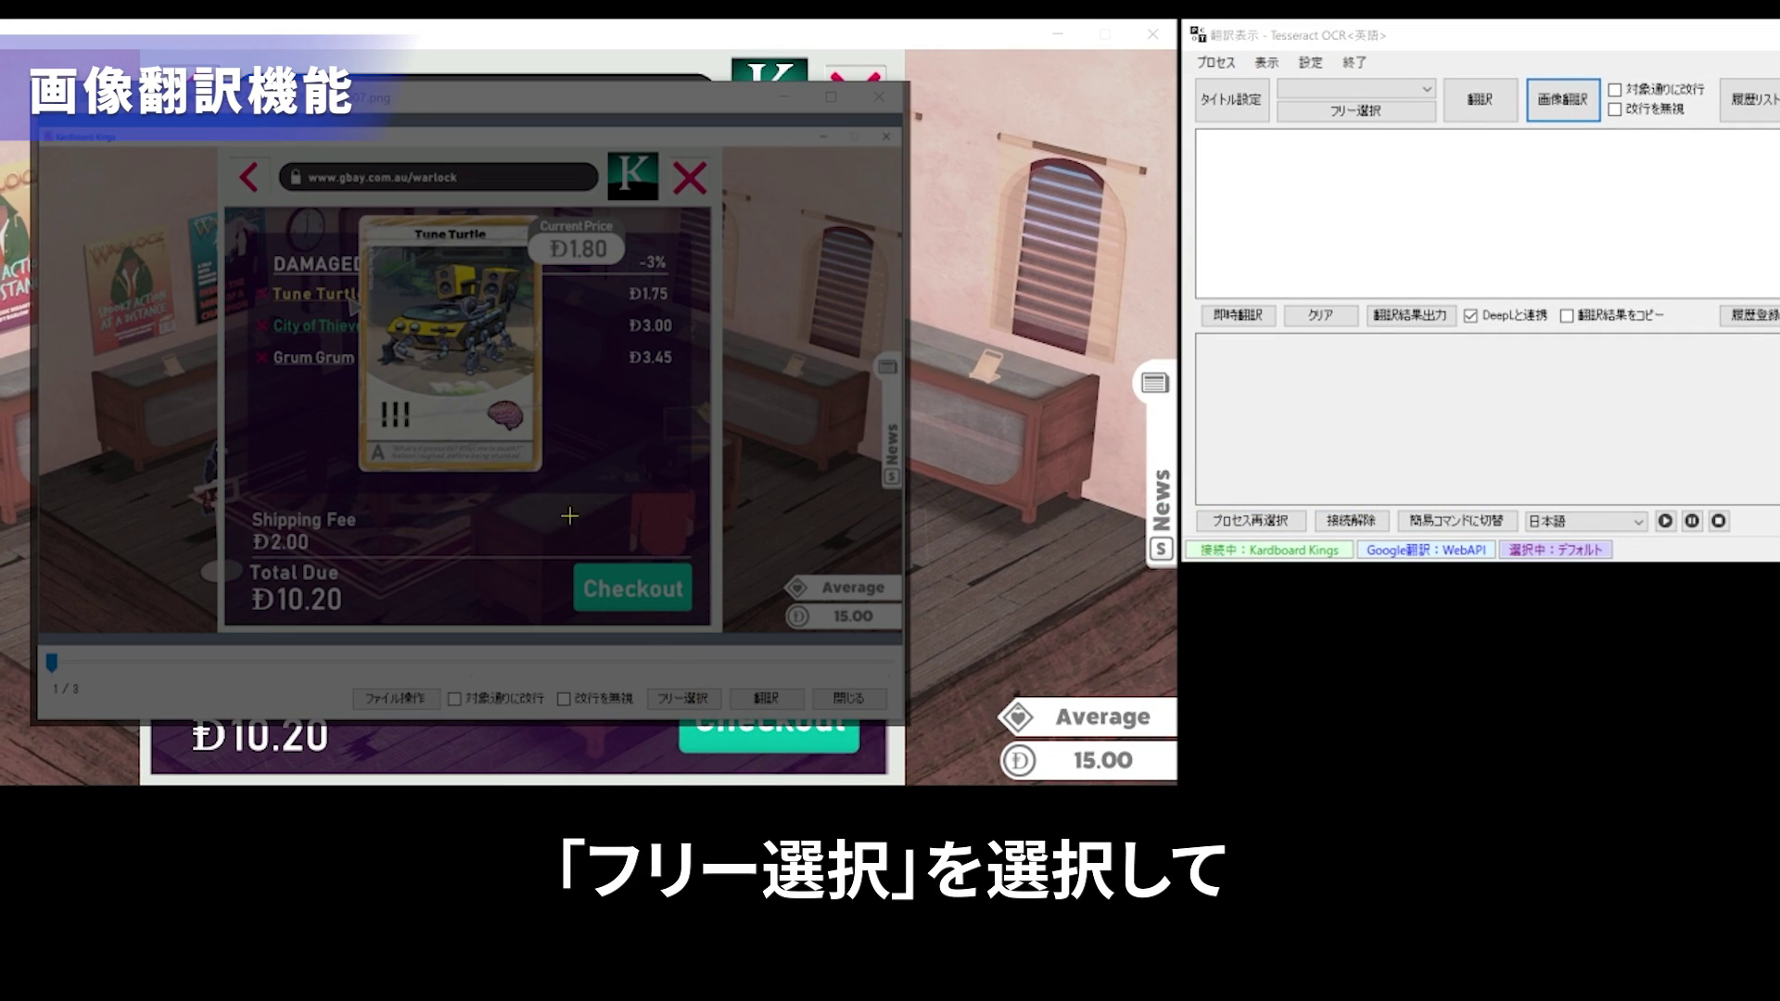
drag(399, 217, 511, 256)
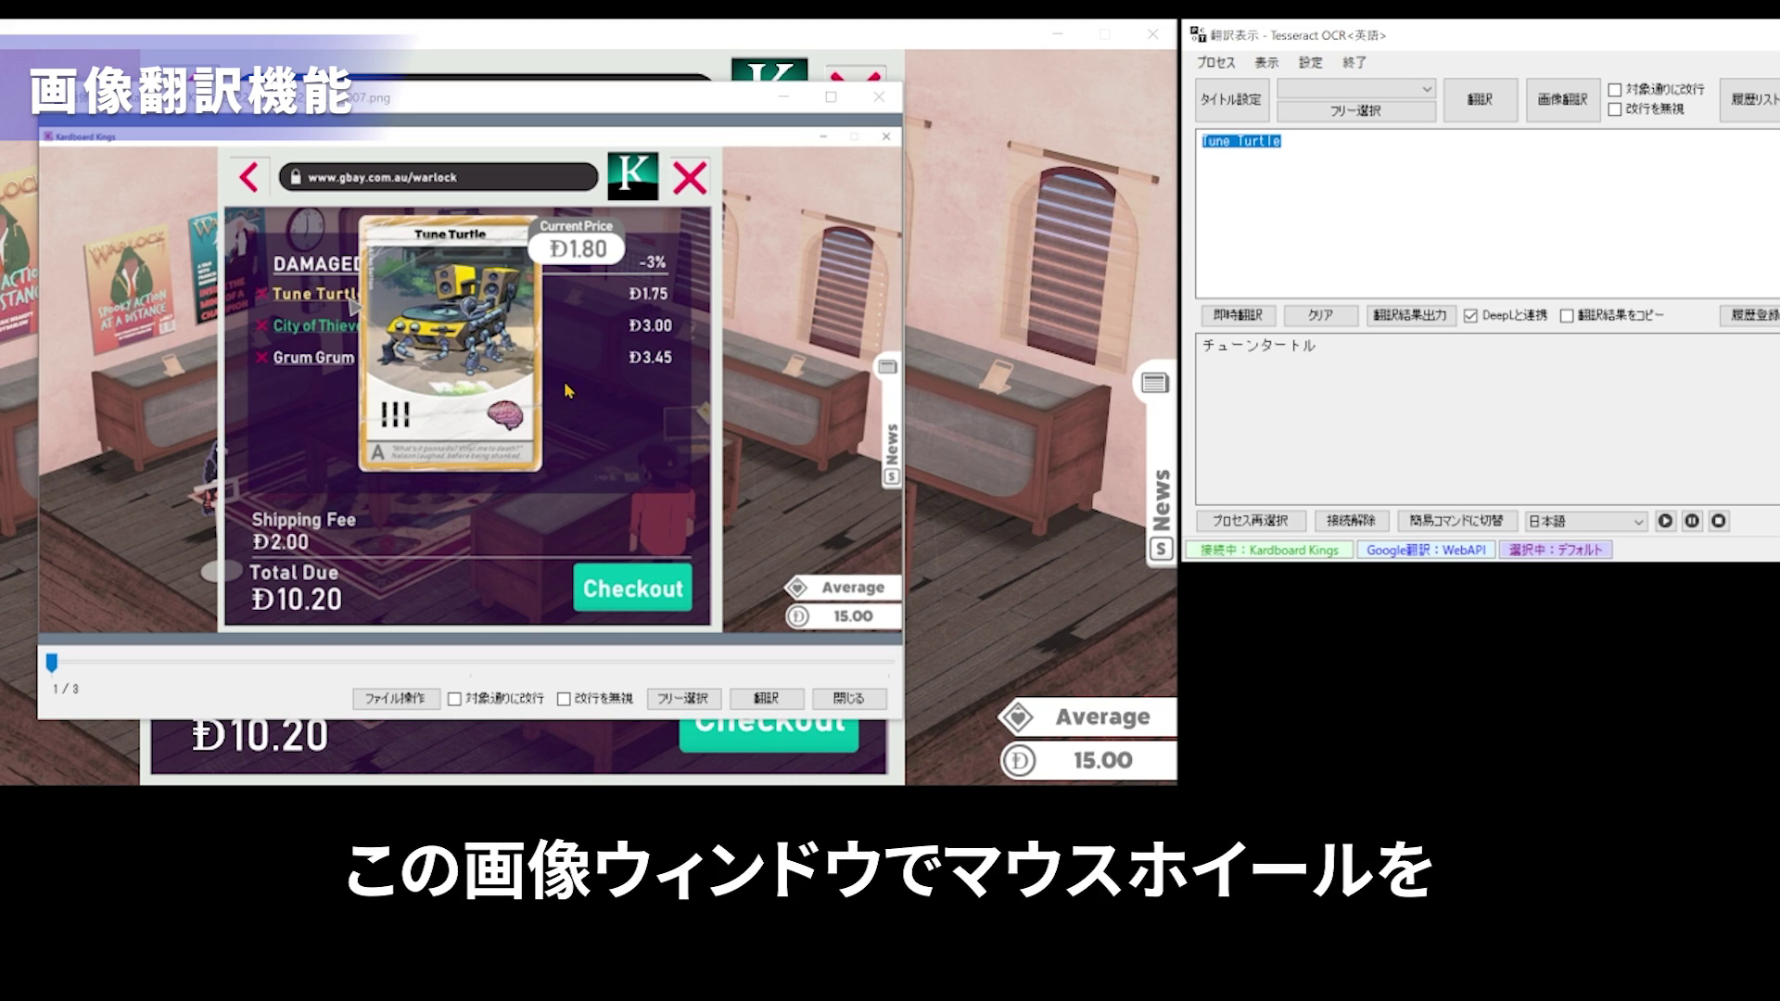
Enlarge the captured image around the Tune Turtle card and translate its title again with free selection.
scroll(502, 378, up, 5)
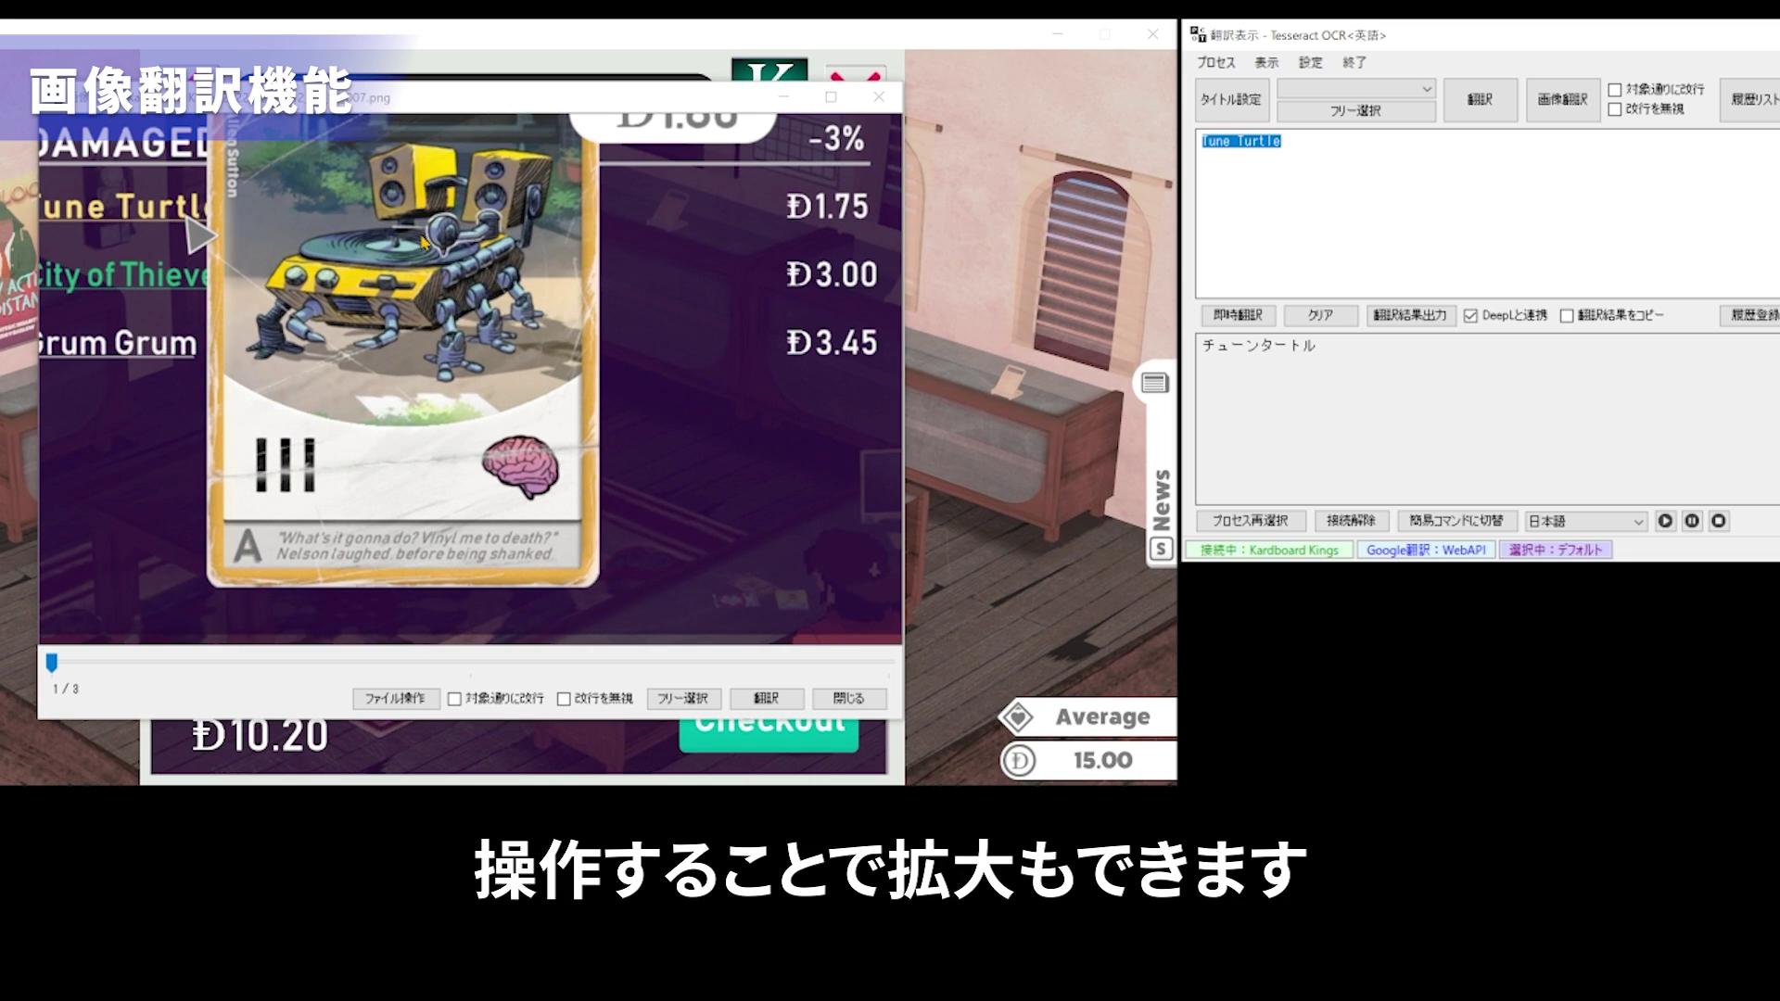
scroll(494, 443, down, 4)
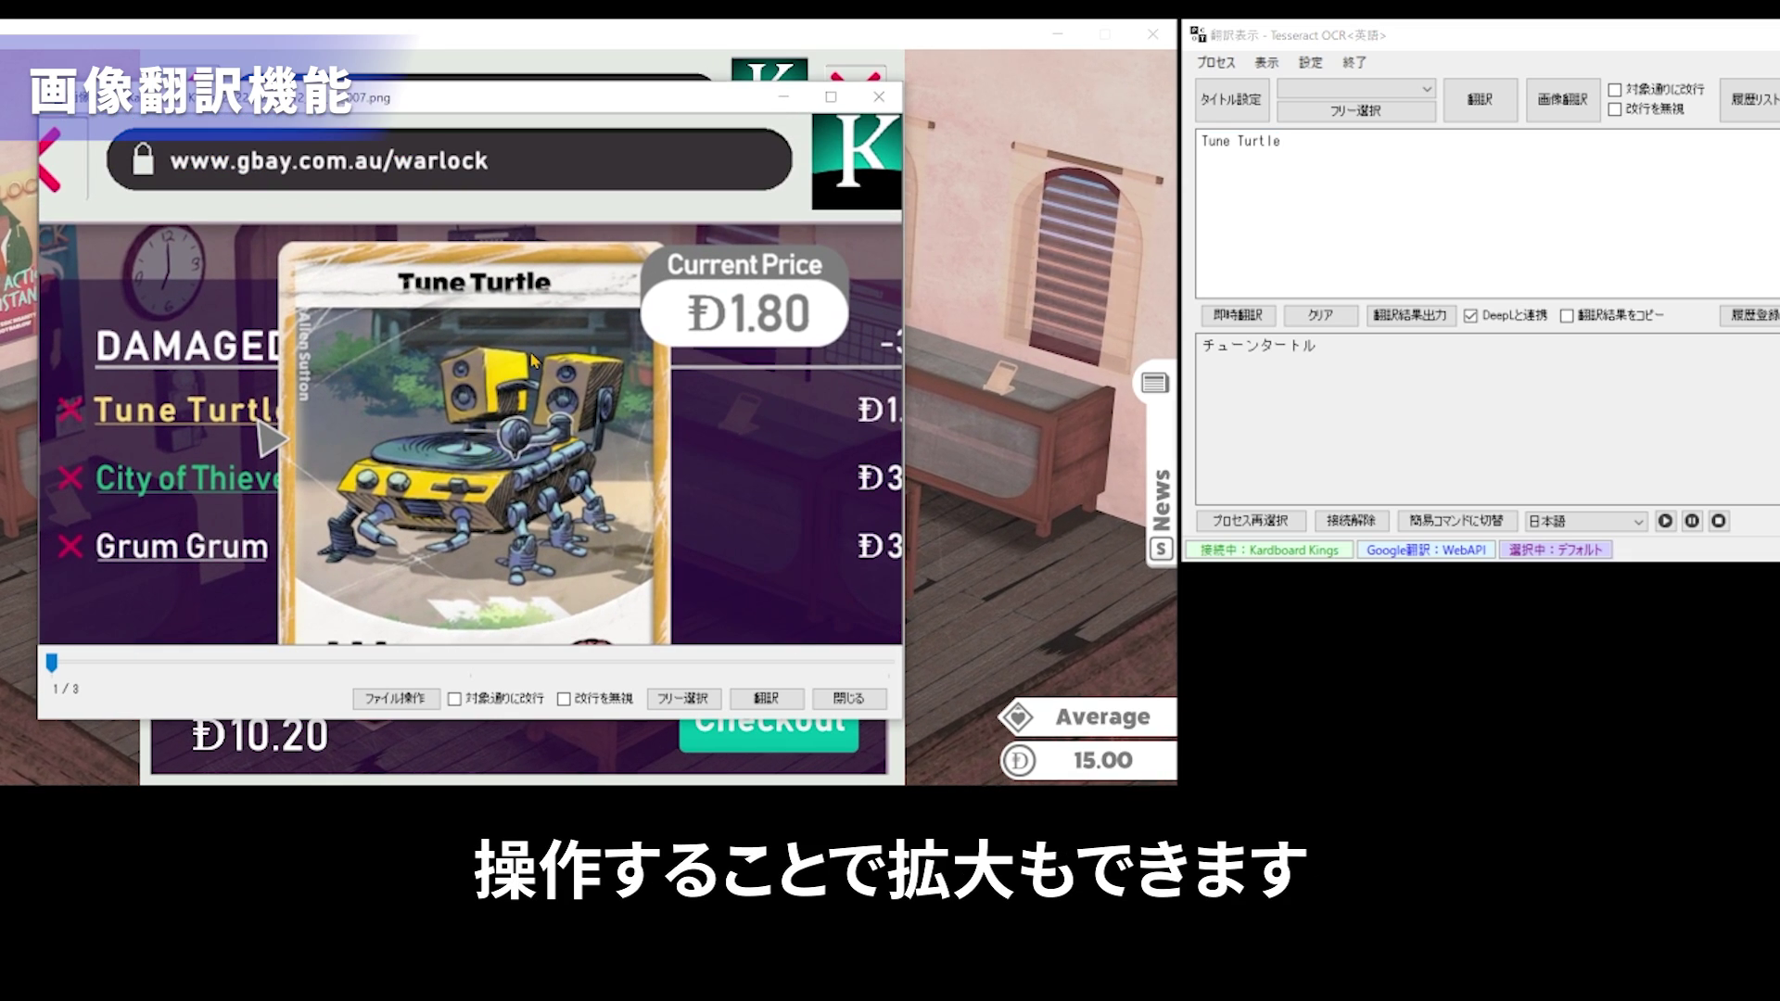
scroll(536, 362, up, 1)
click(711, 689)
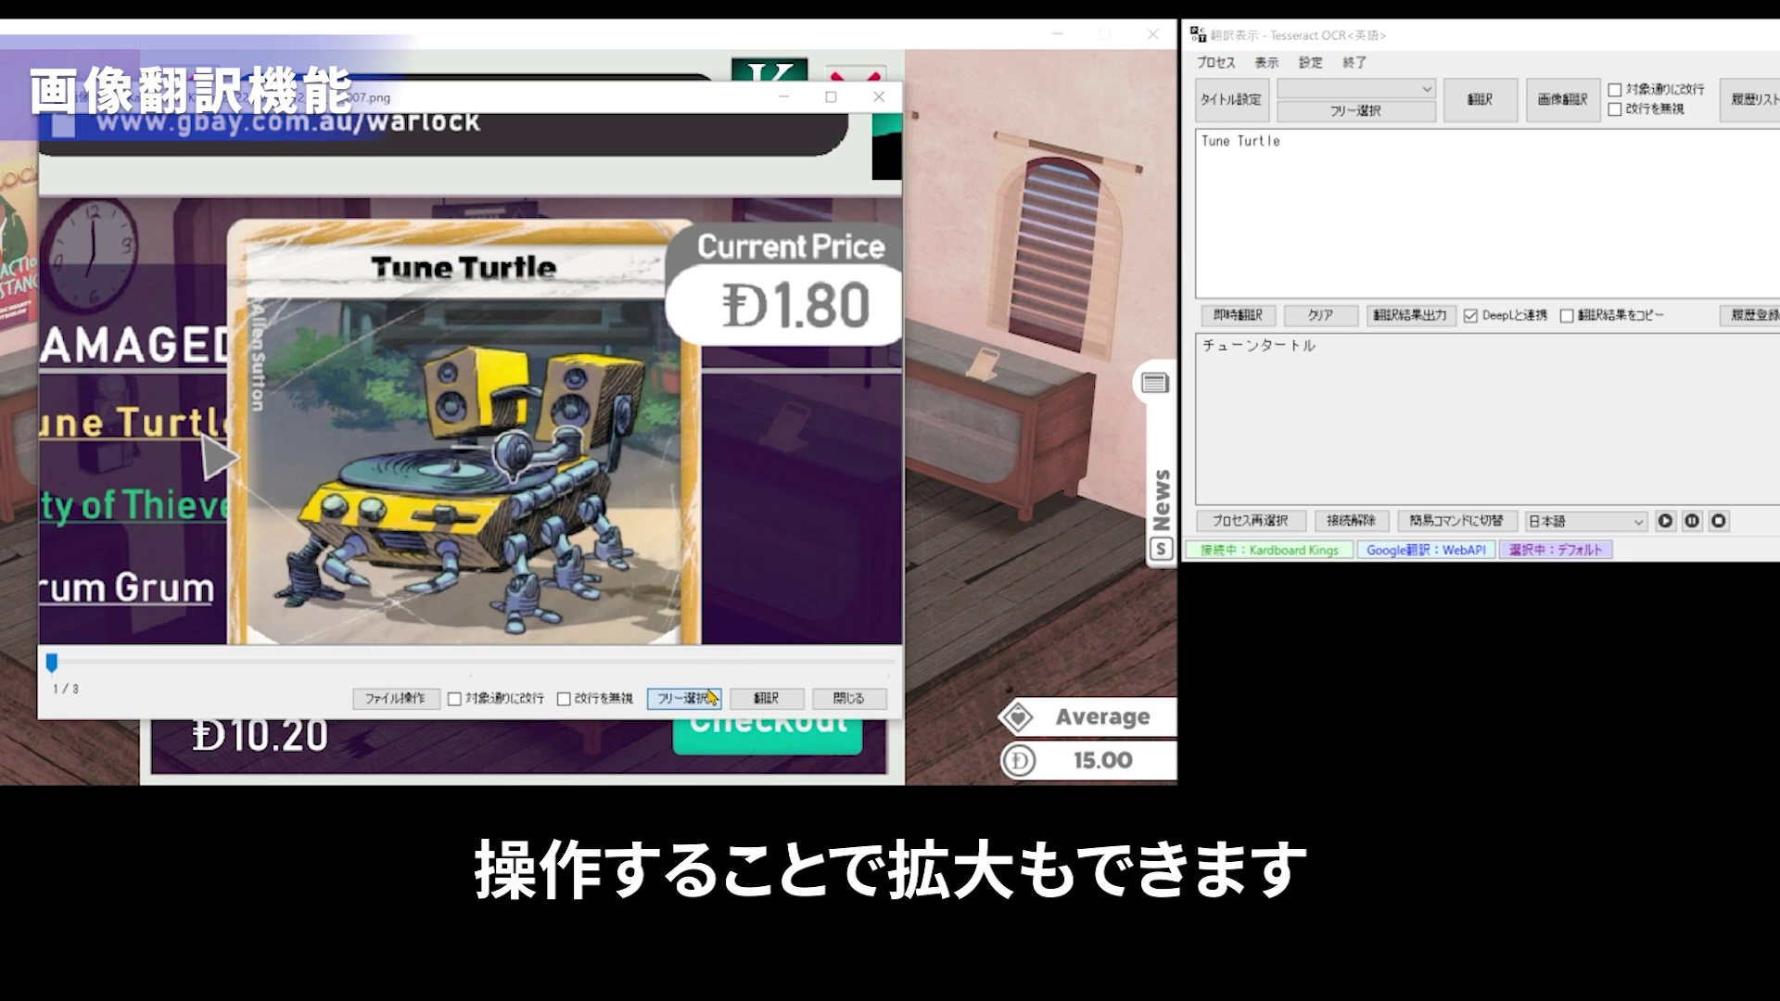
drag(335, 239, 586, 299)
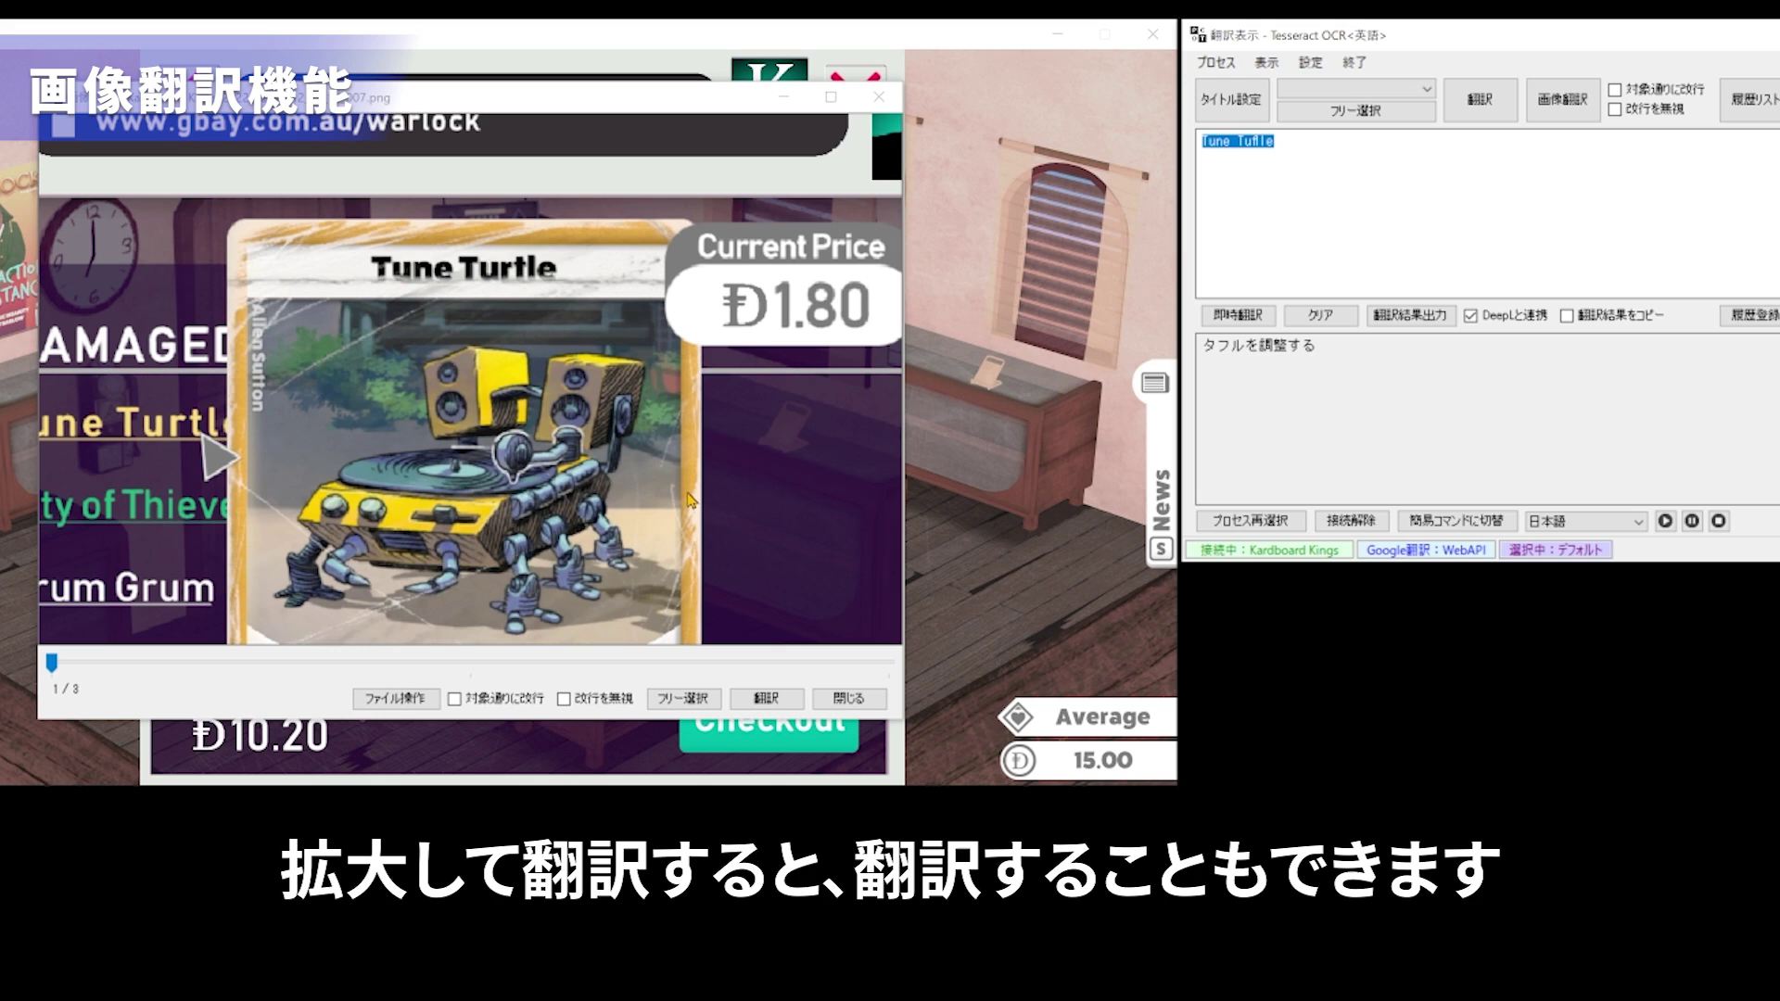
click(809, 380)
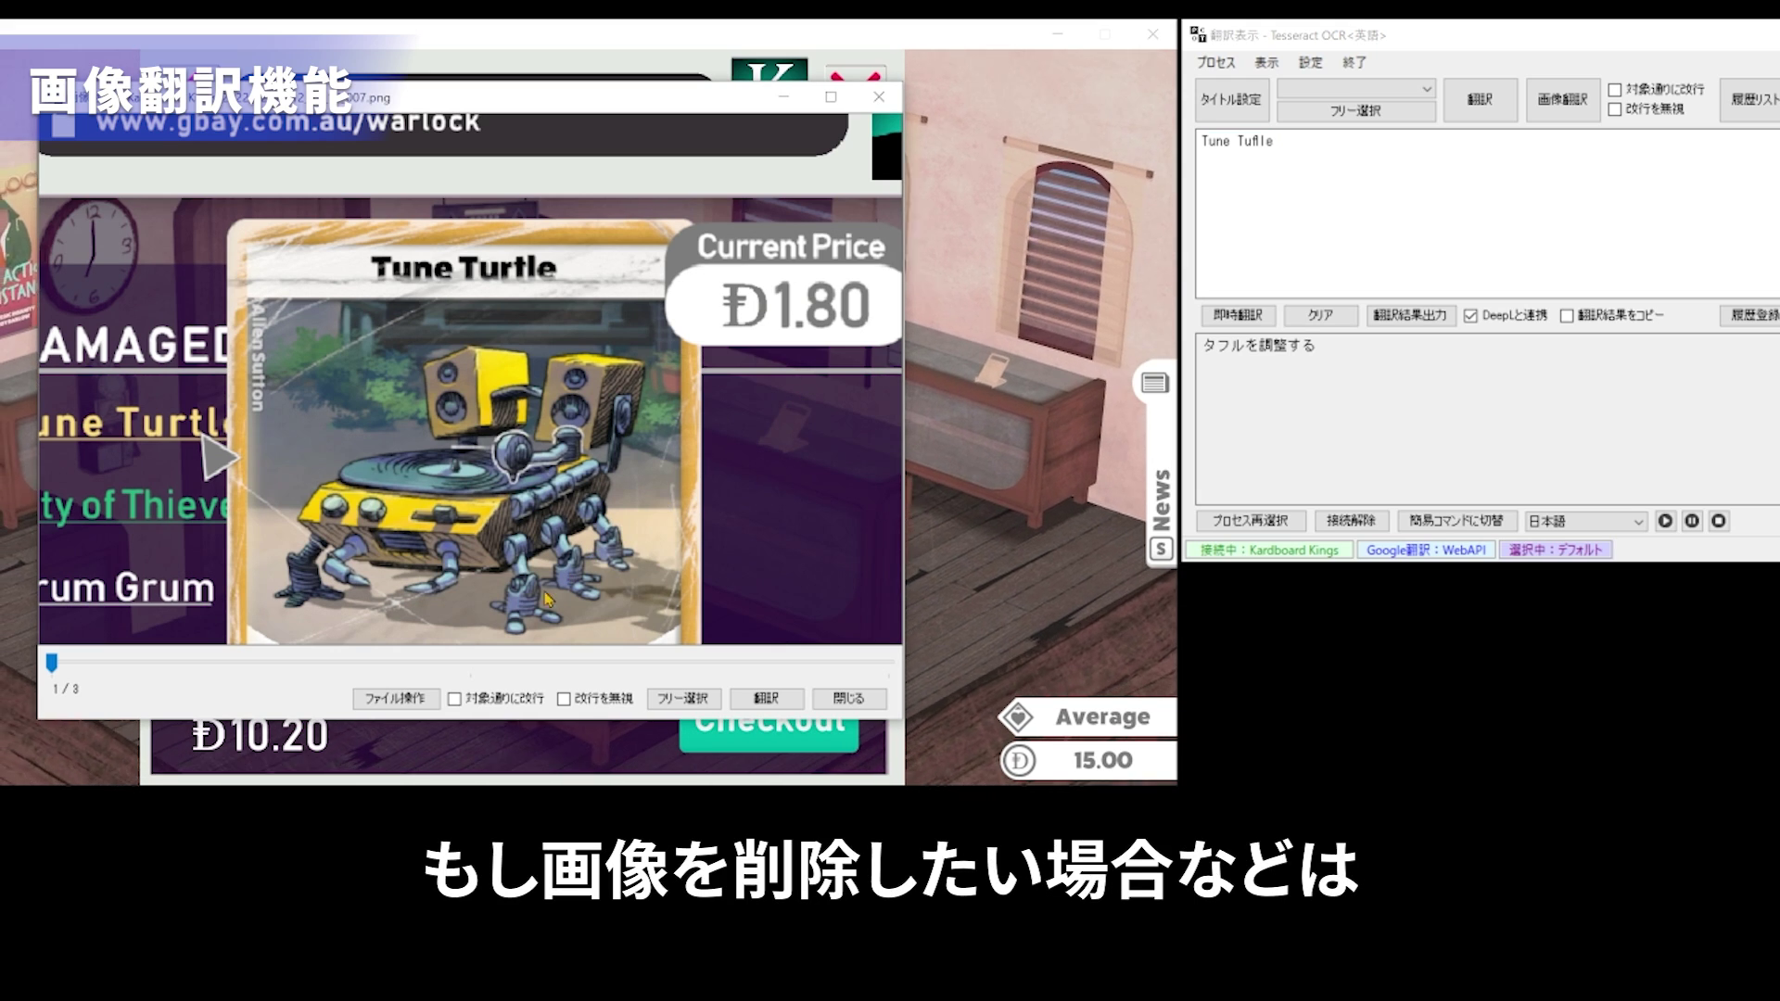
Mark all captured images for deletion, delete them, and confirm the file operations.
click(427, 698)
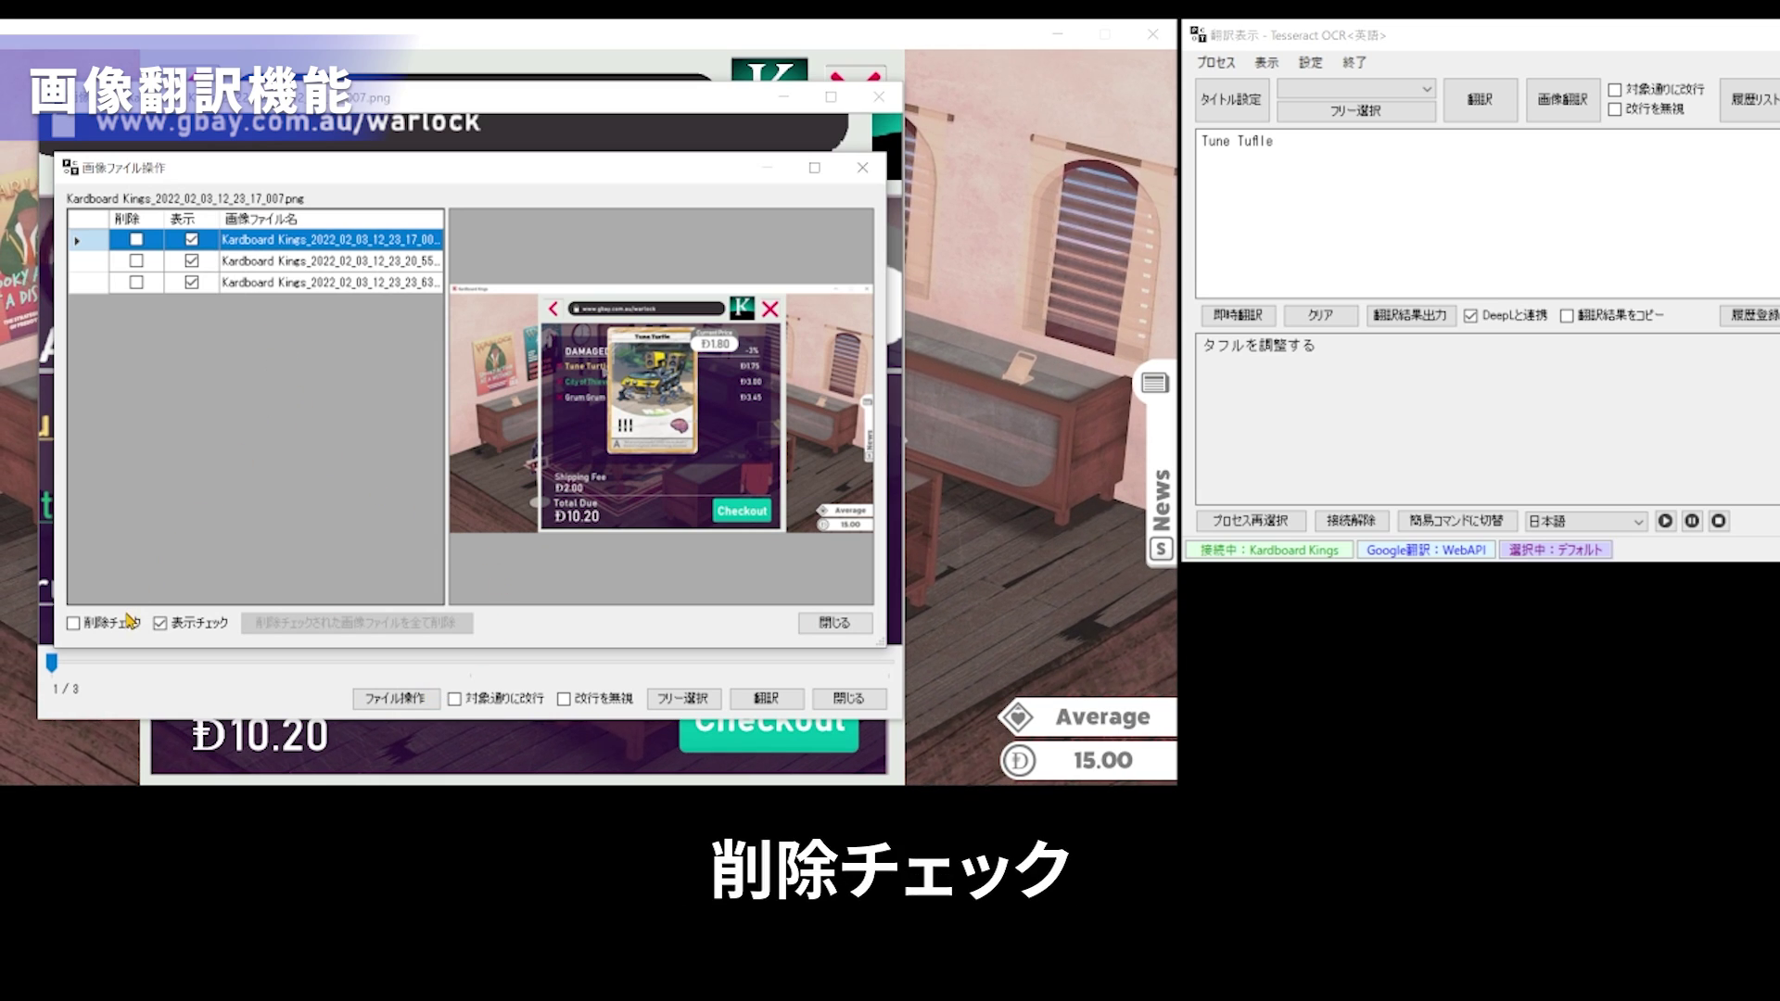
click(73, 624)
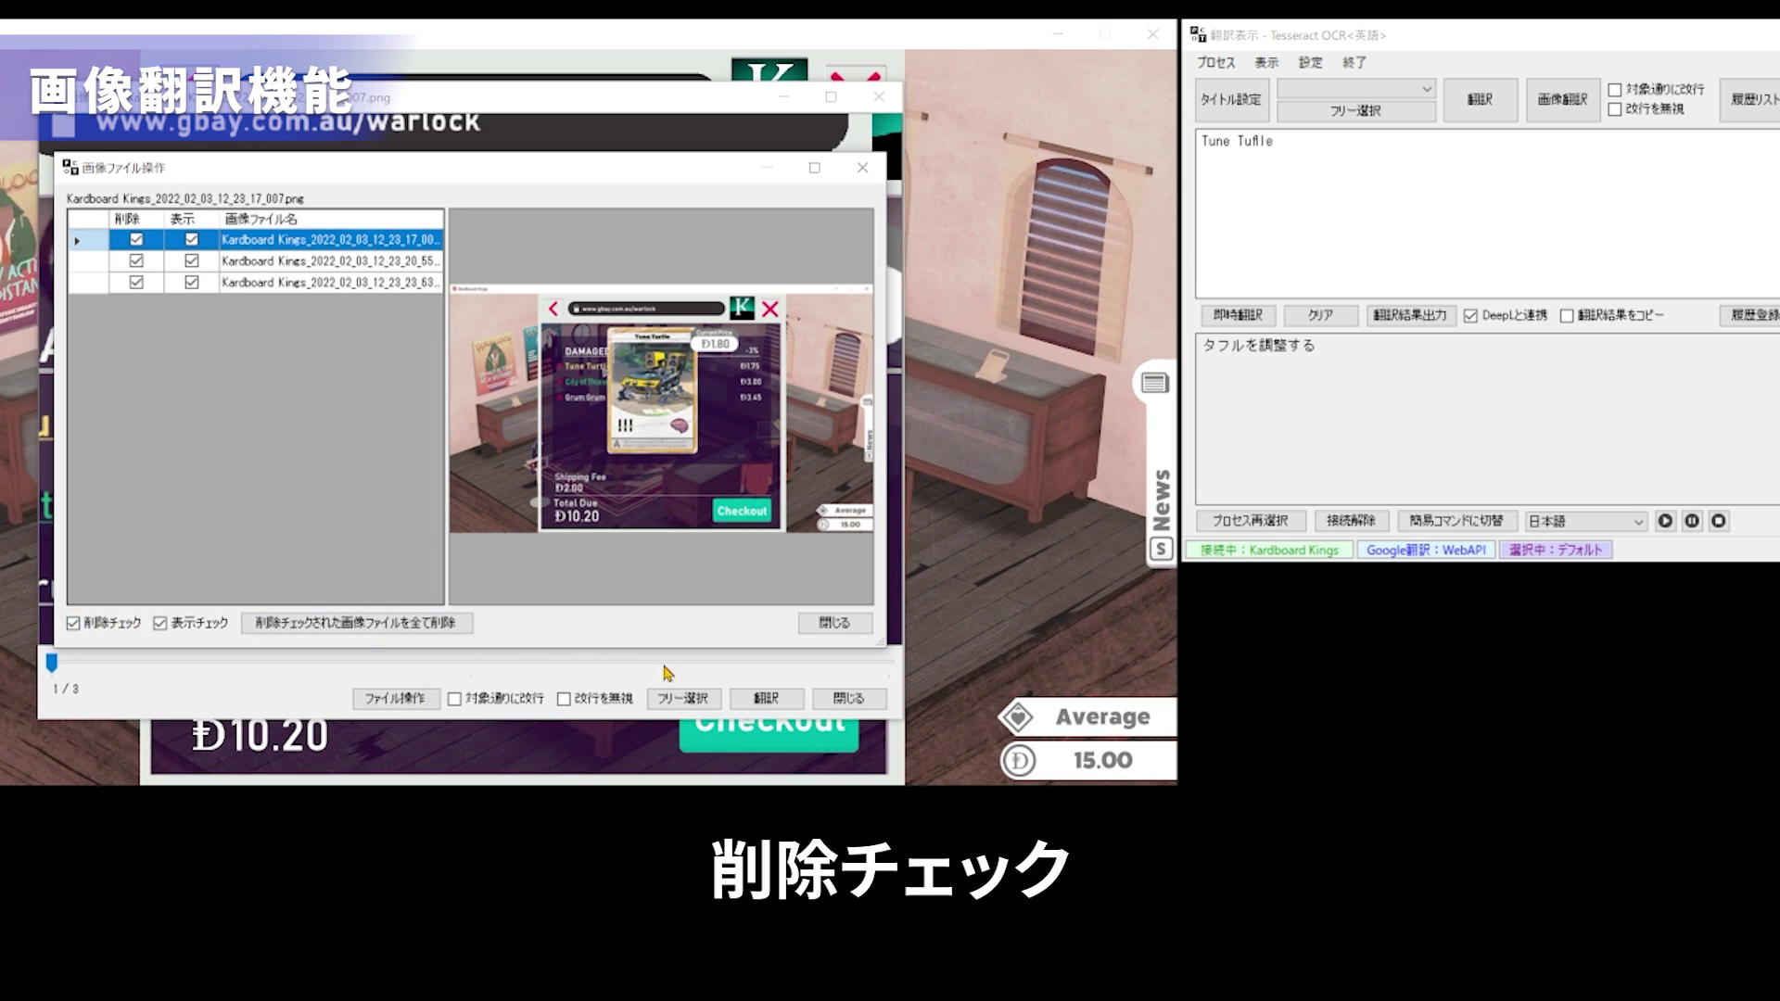
click(441, 627)
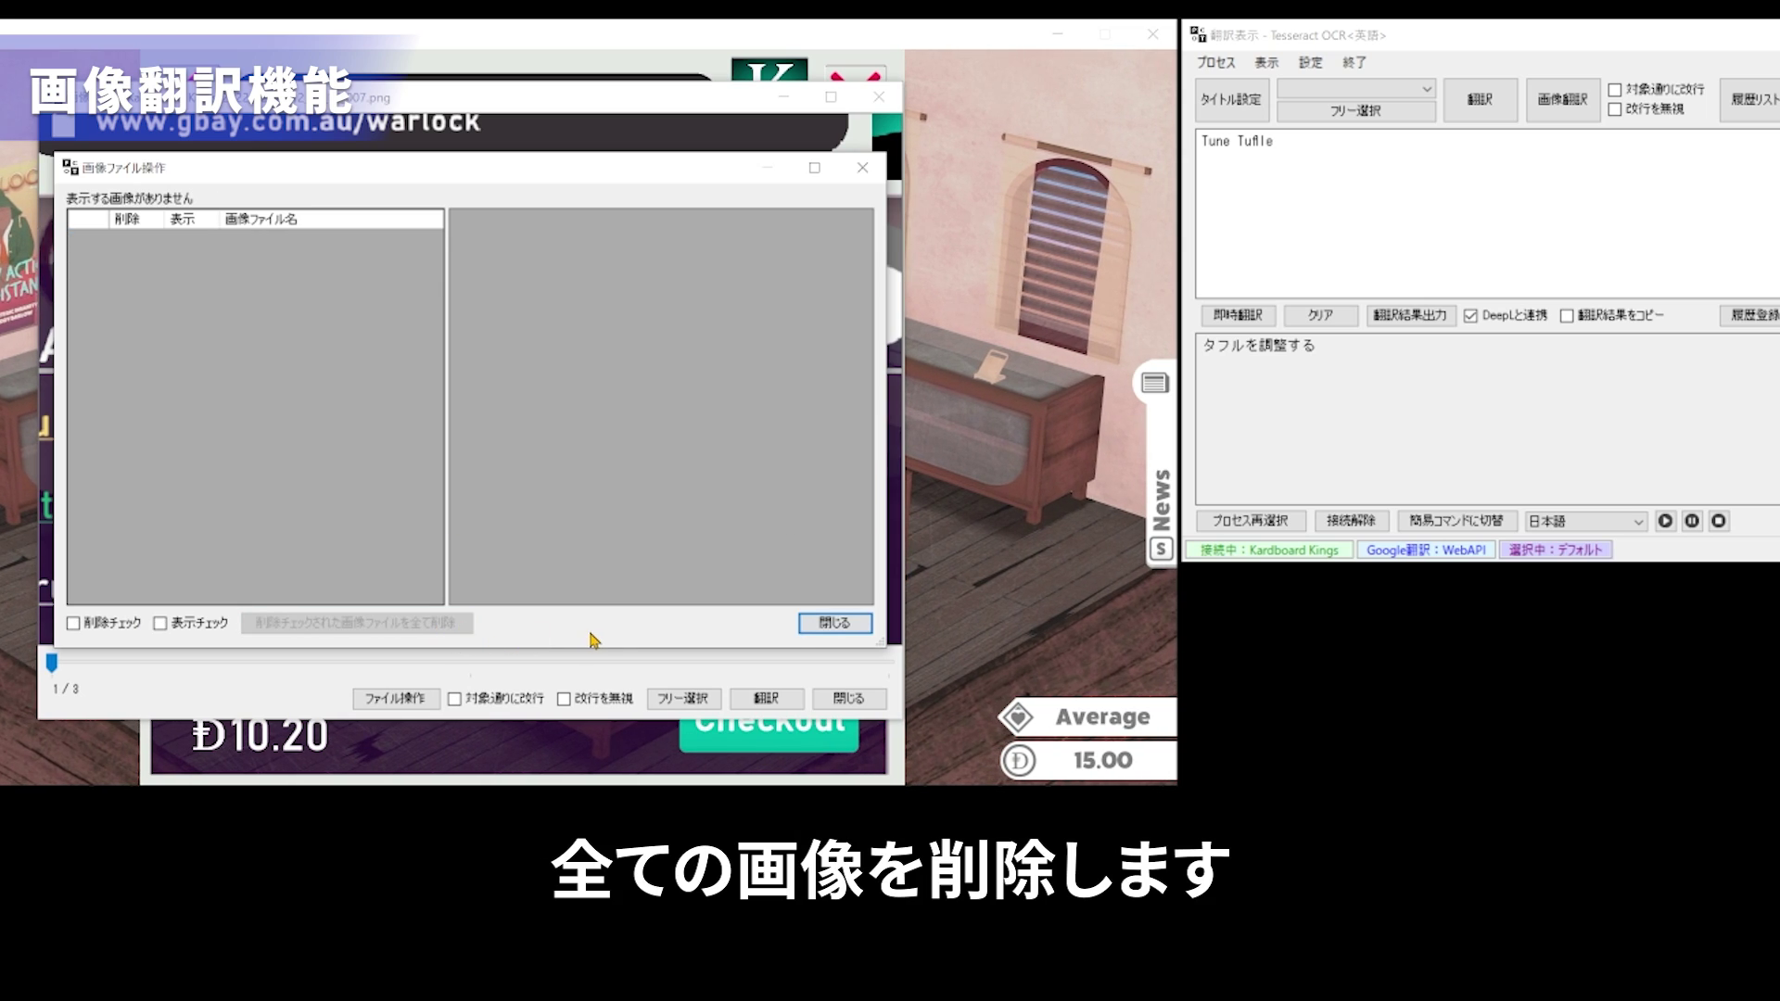
click(809, 626)
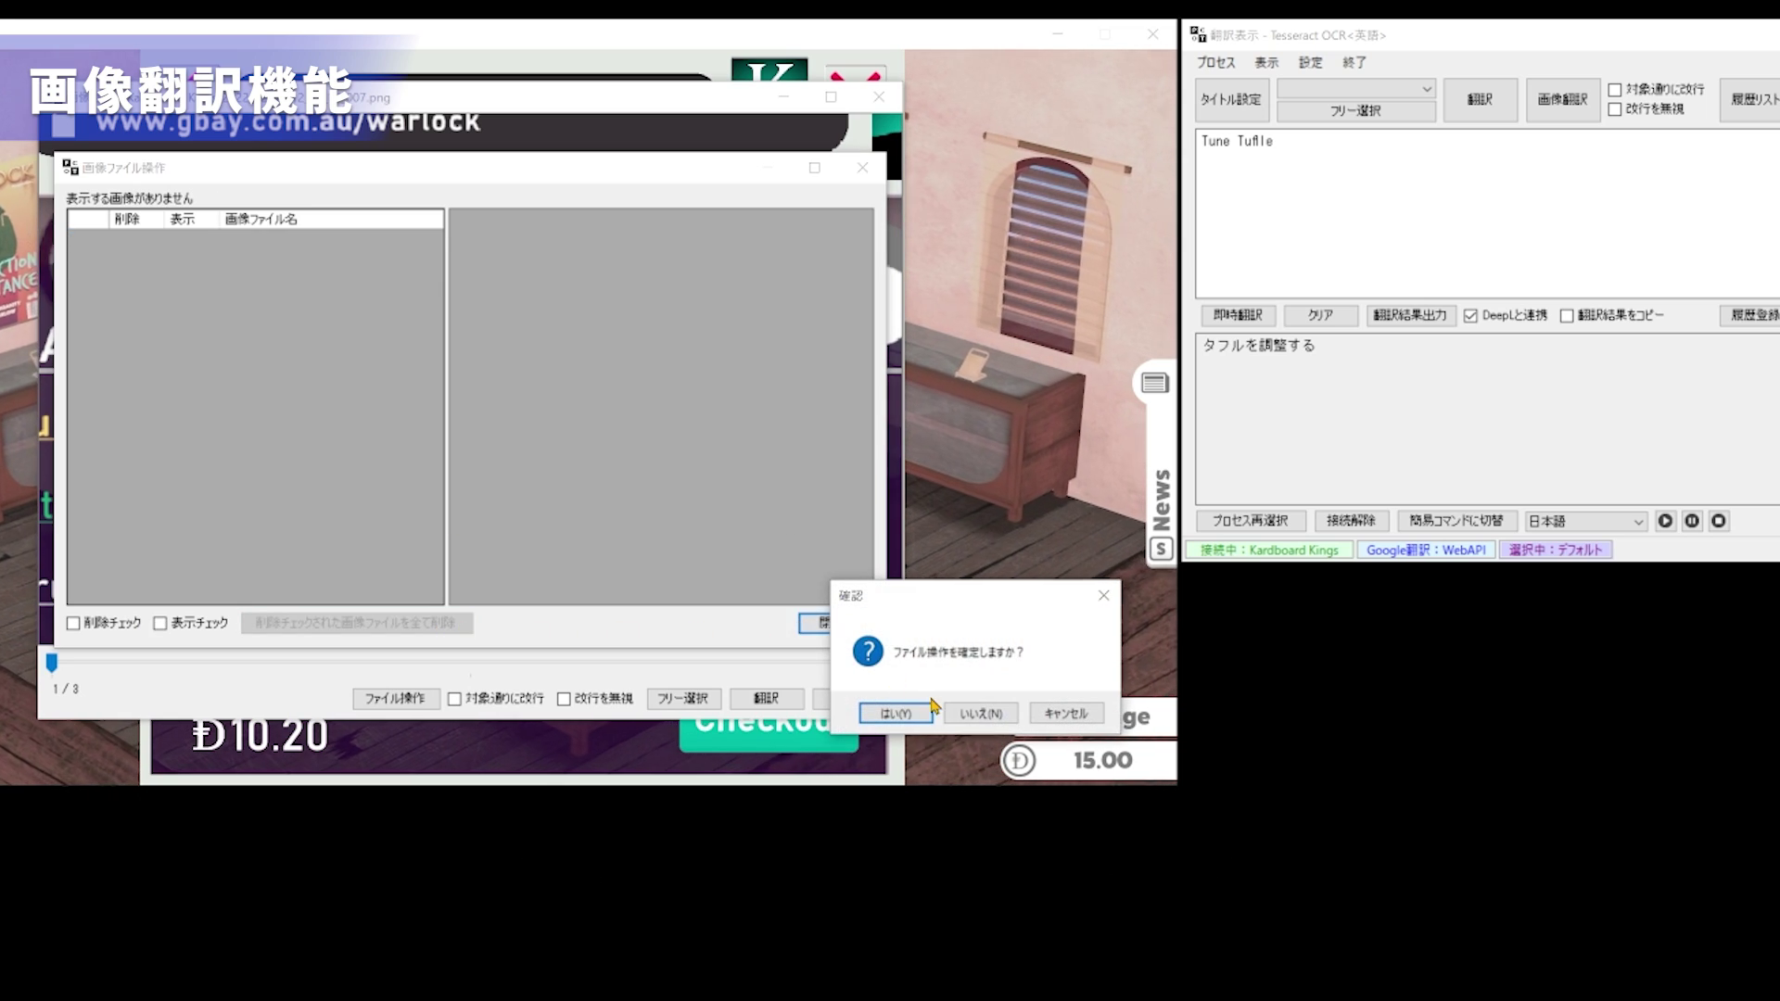
click(904, 714)
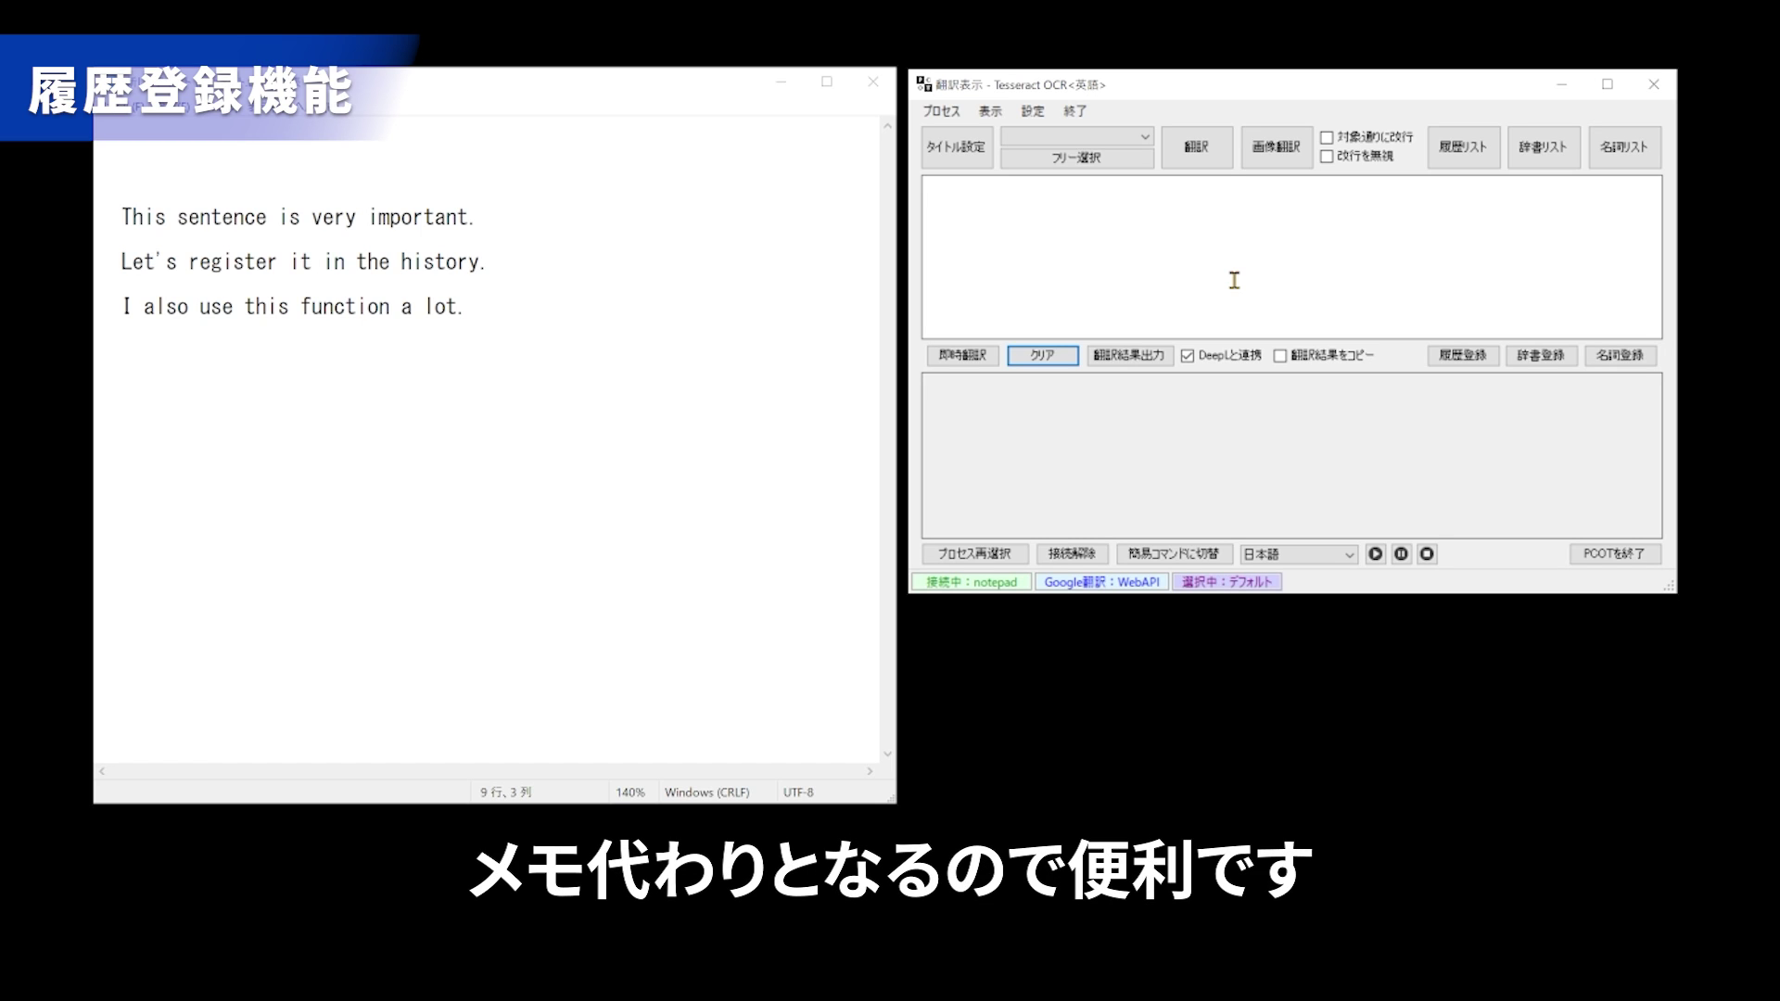
Translate the three Notepad sentences, beginning "This sentence is very important.", with free selection.
click(1105, 163)
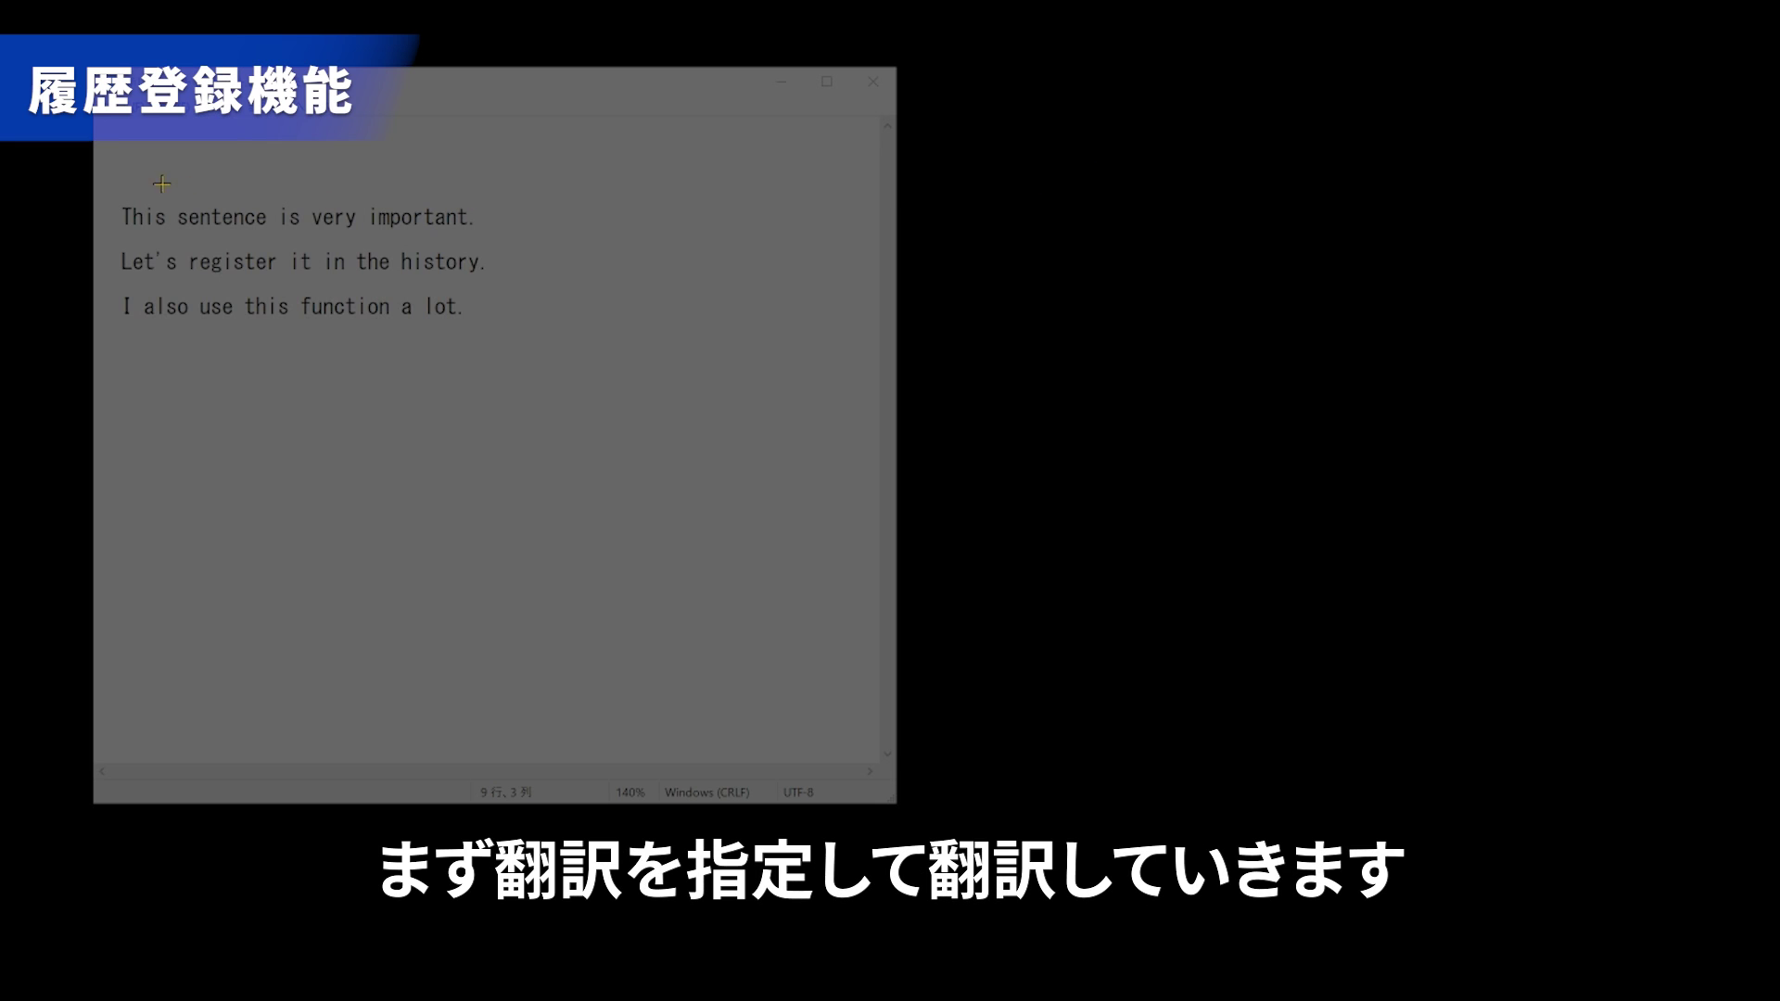
drag(108, 179, 517, 352)
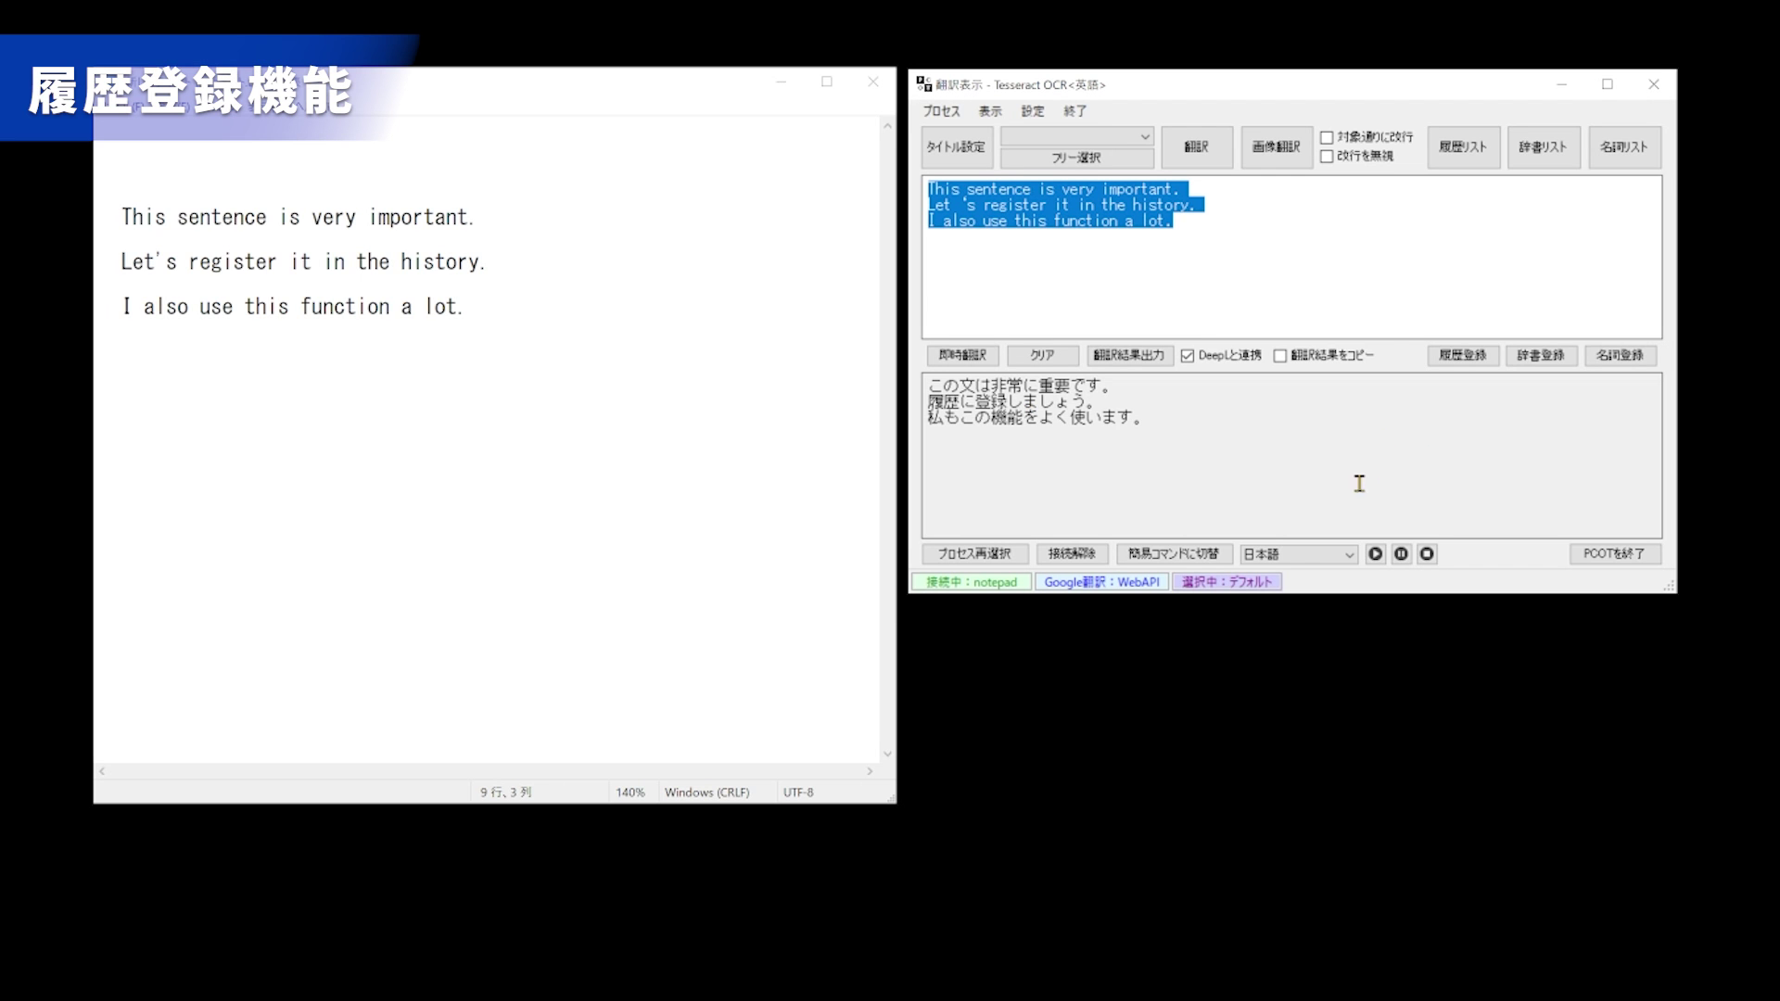
Register the translated sentences in the history with the label title 重要ヒント, and open the history list.
click(1474, 358)
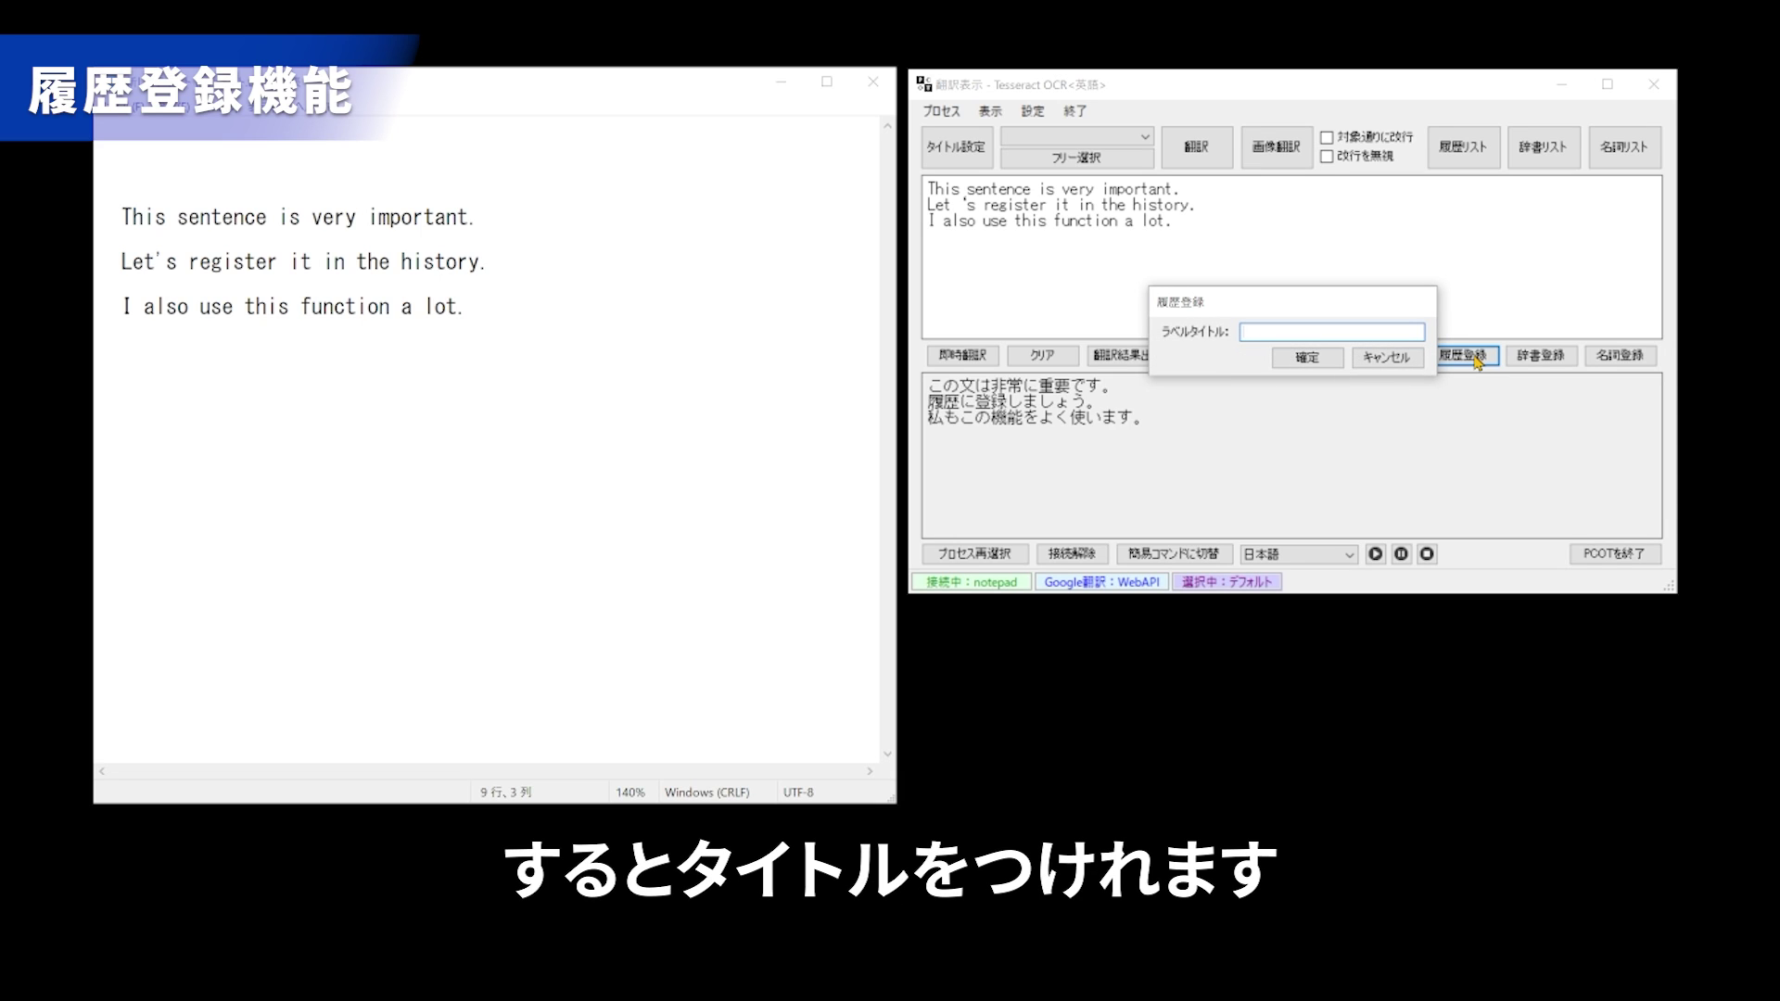
text(重要ひ)
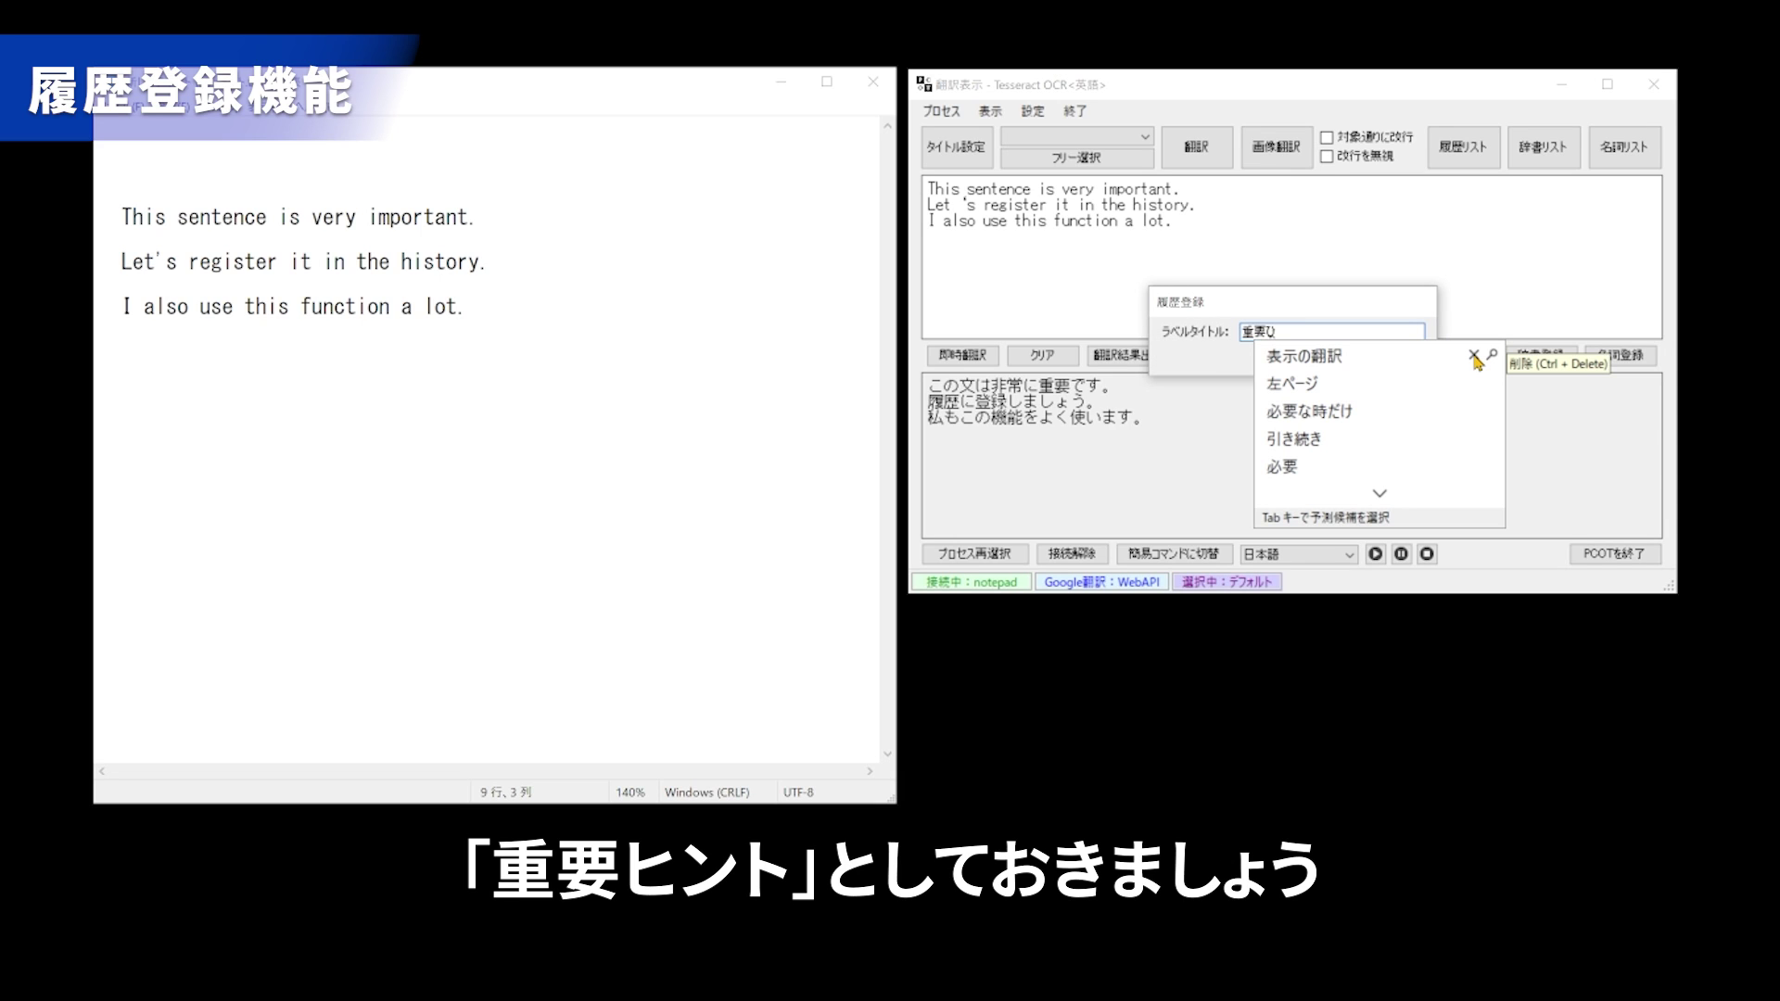
text(んと)
key(space)
key(Return)
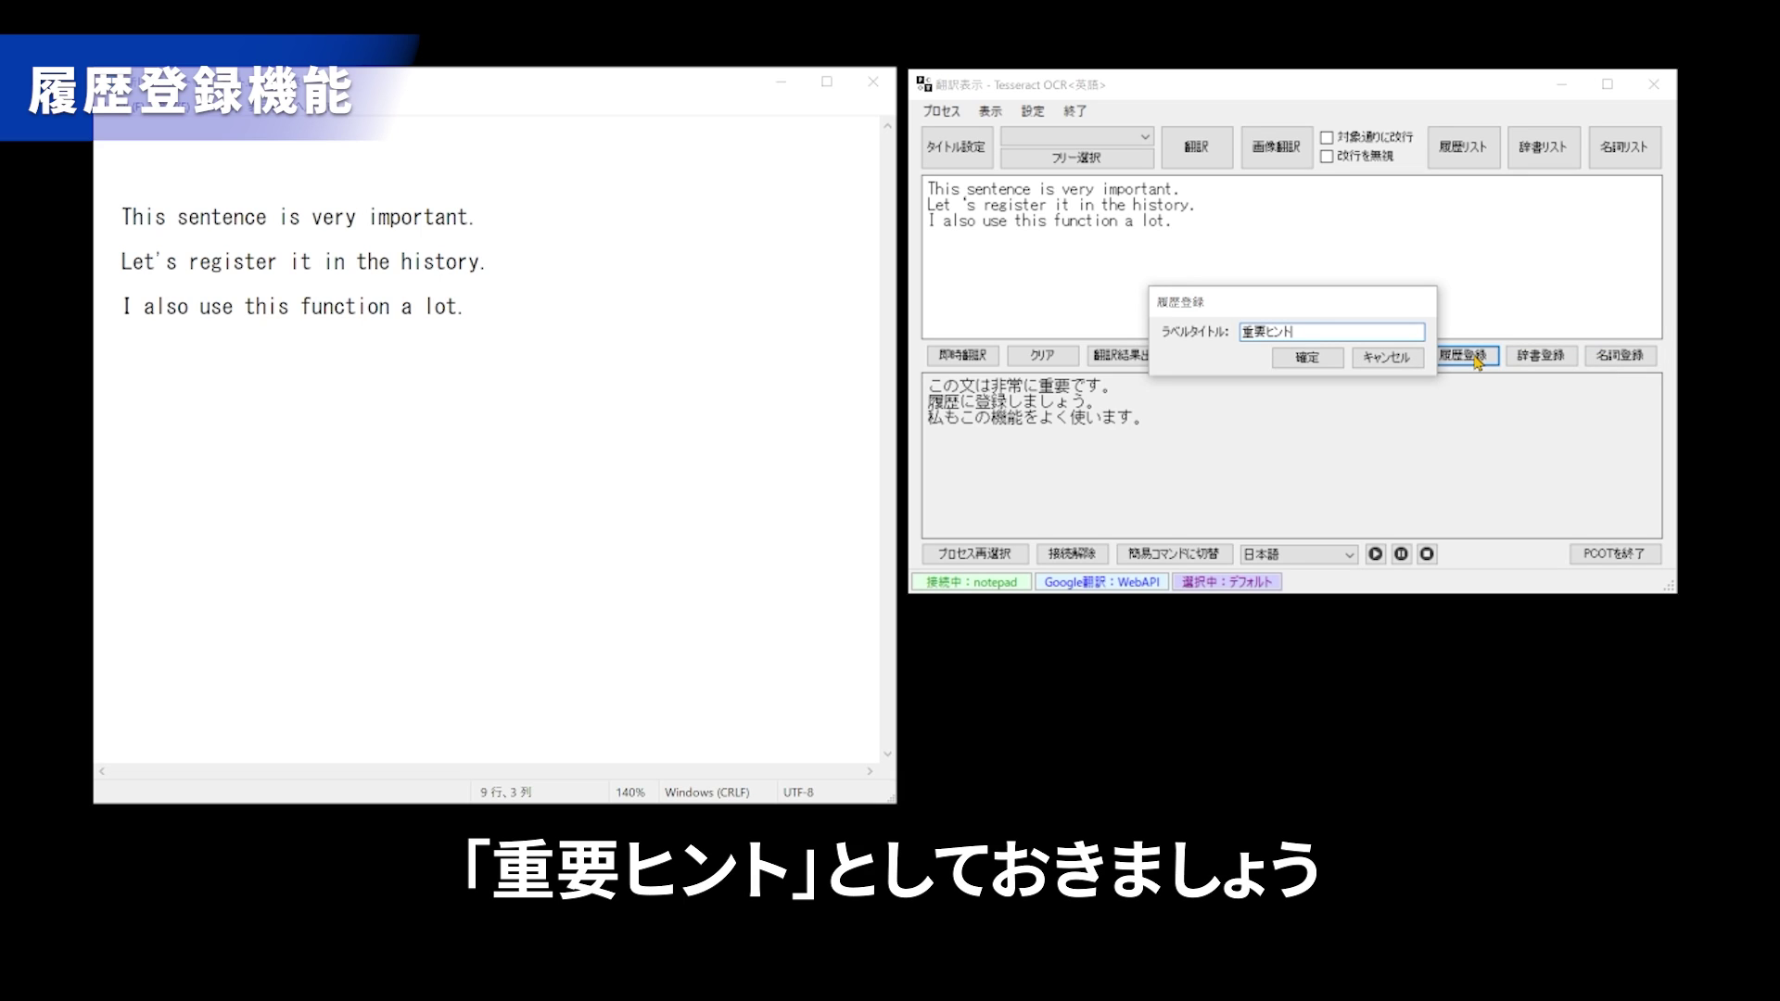
click(1331, 360)
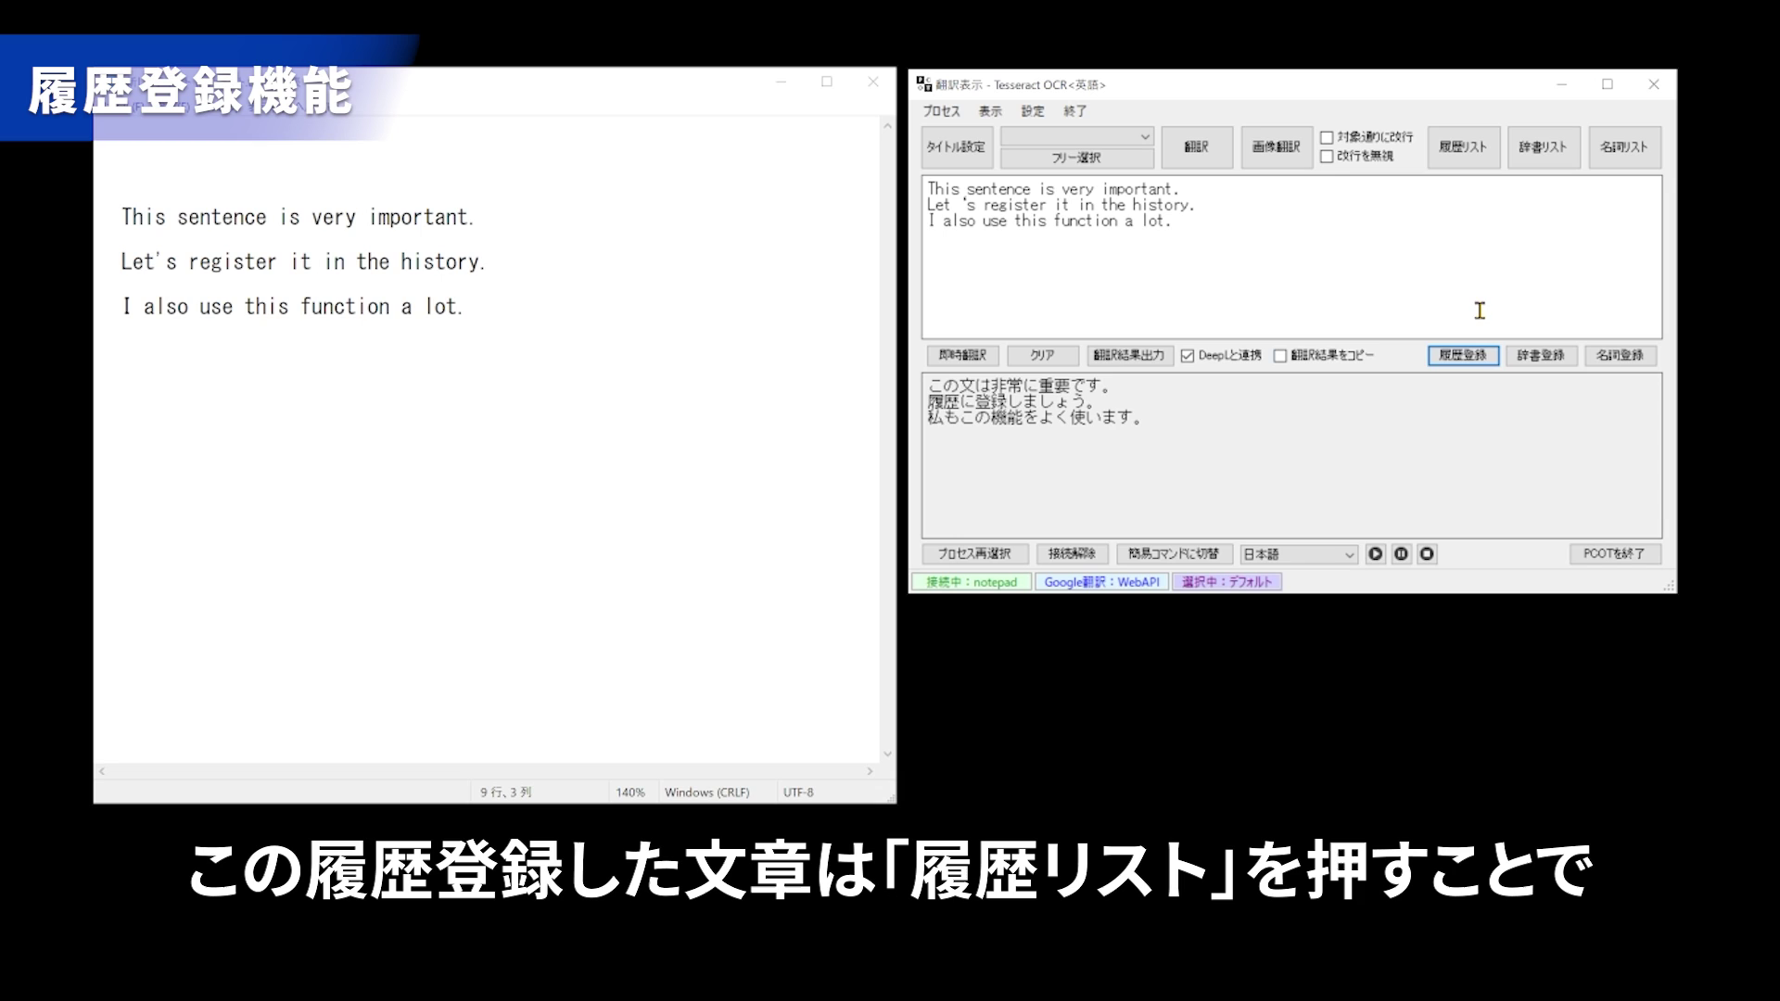
click(1462, 163)
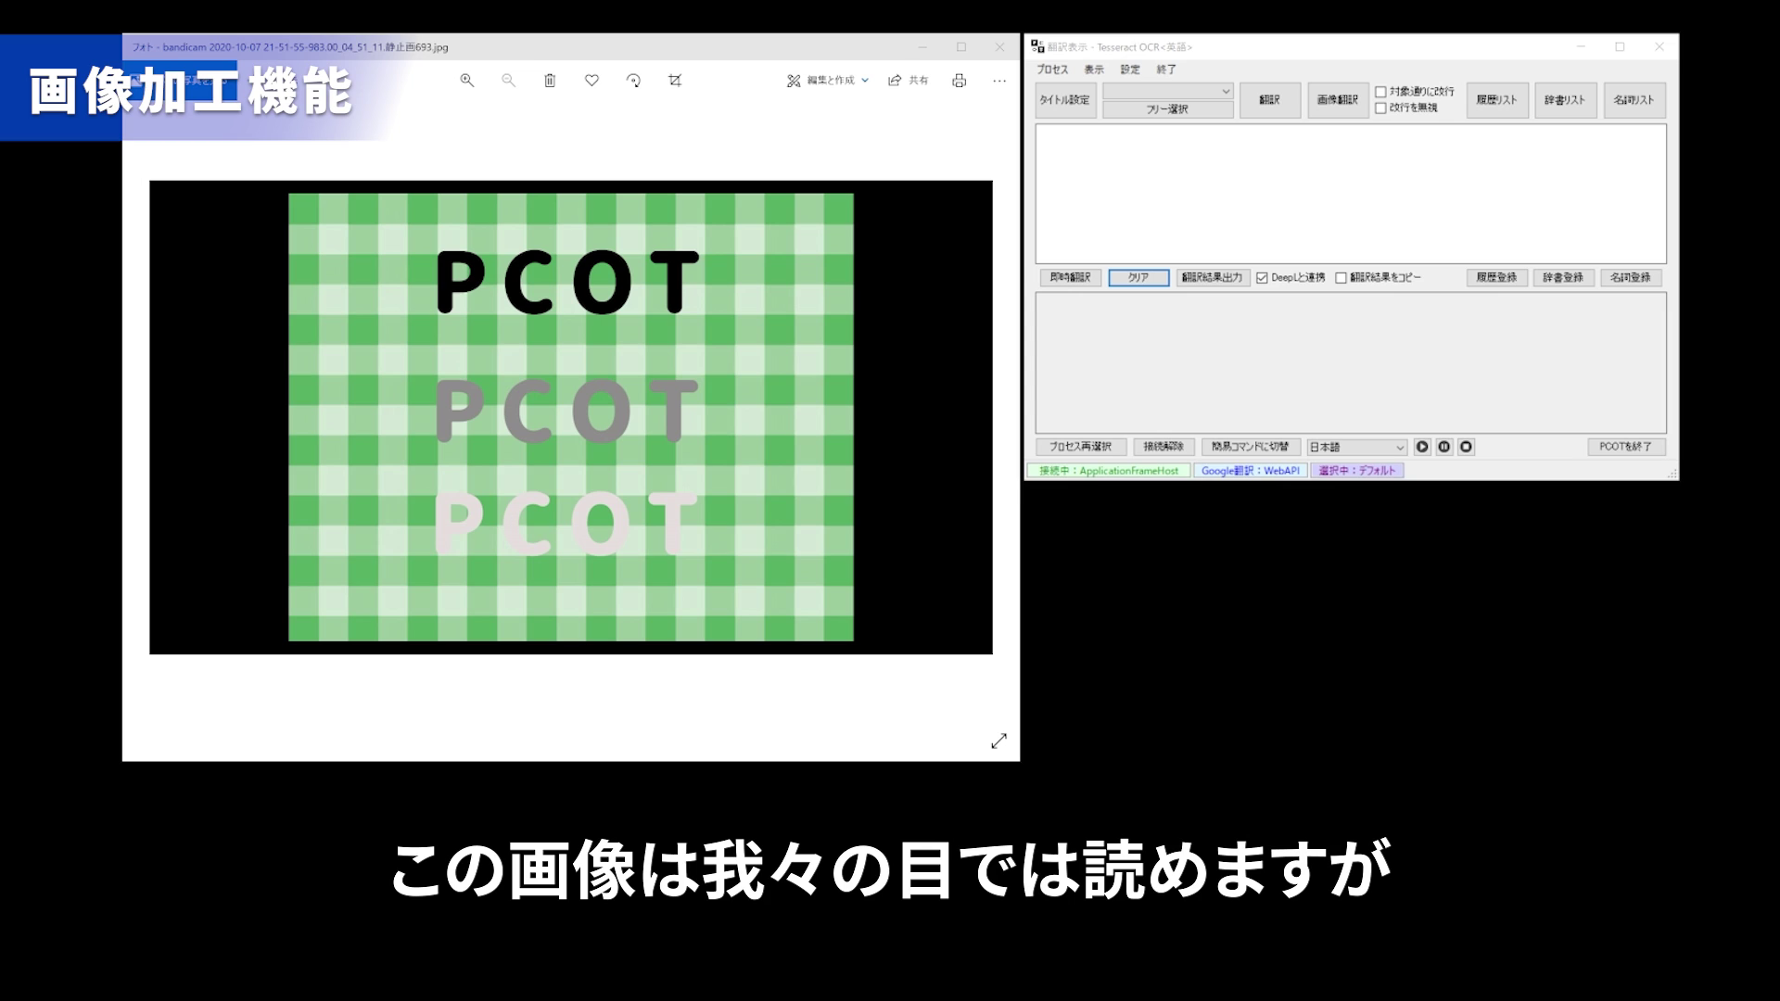
Try to read the black, grey and pale PCOT words on the green checked image, each with its own free selection.
click(1168, 115)
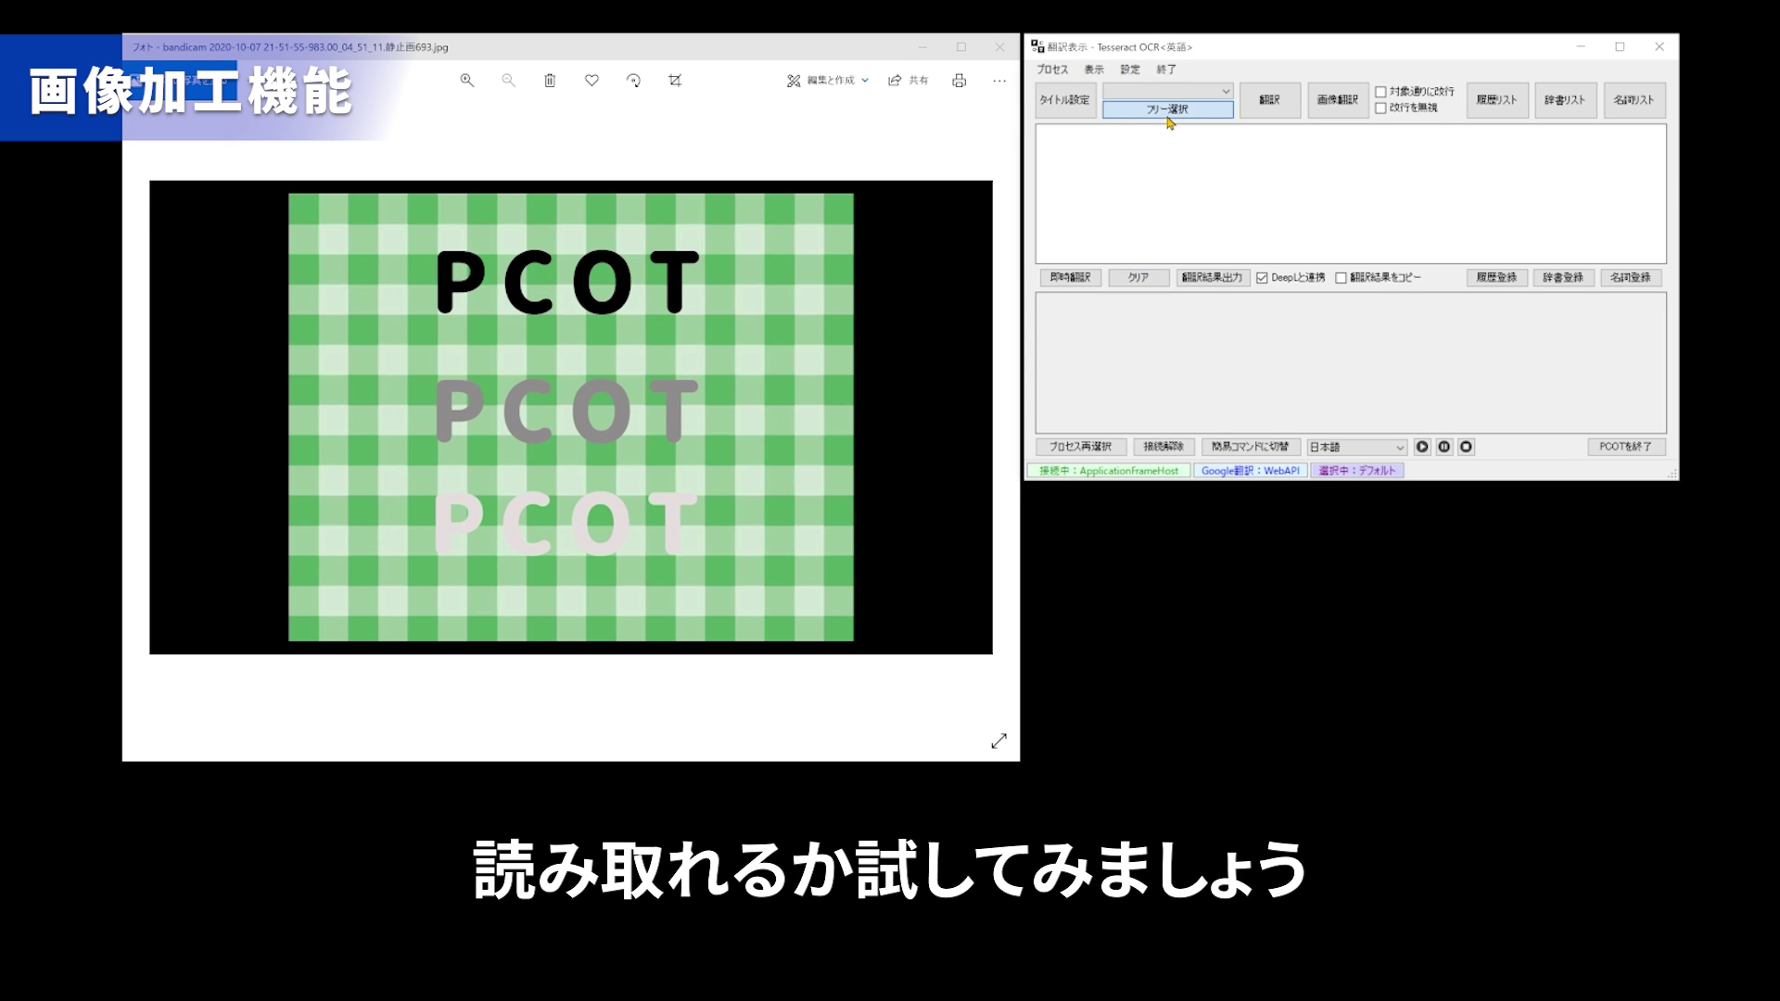
drag(402, 223, 716, 322)
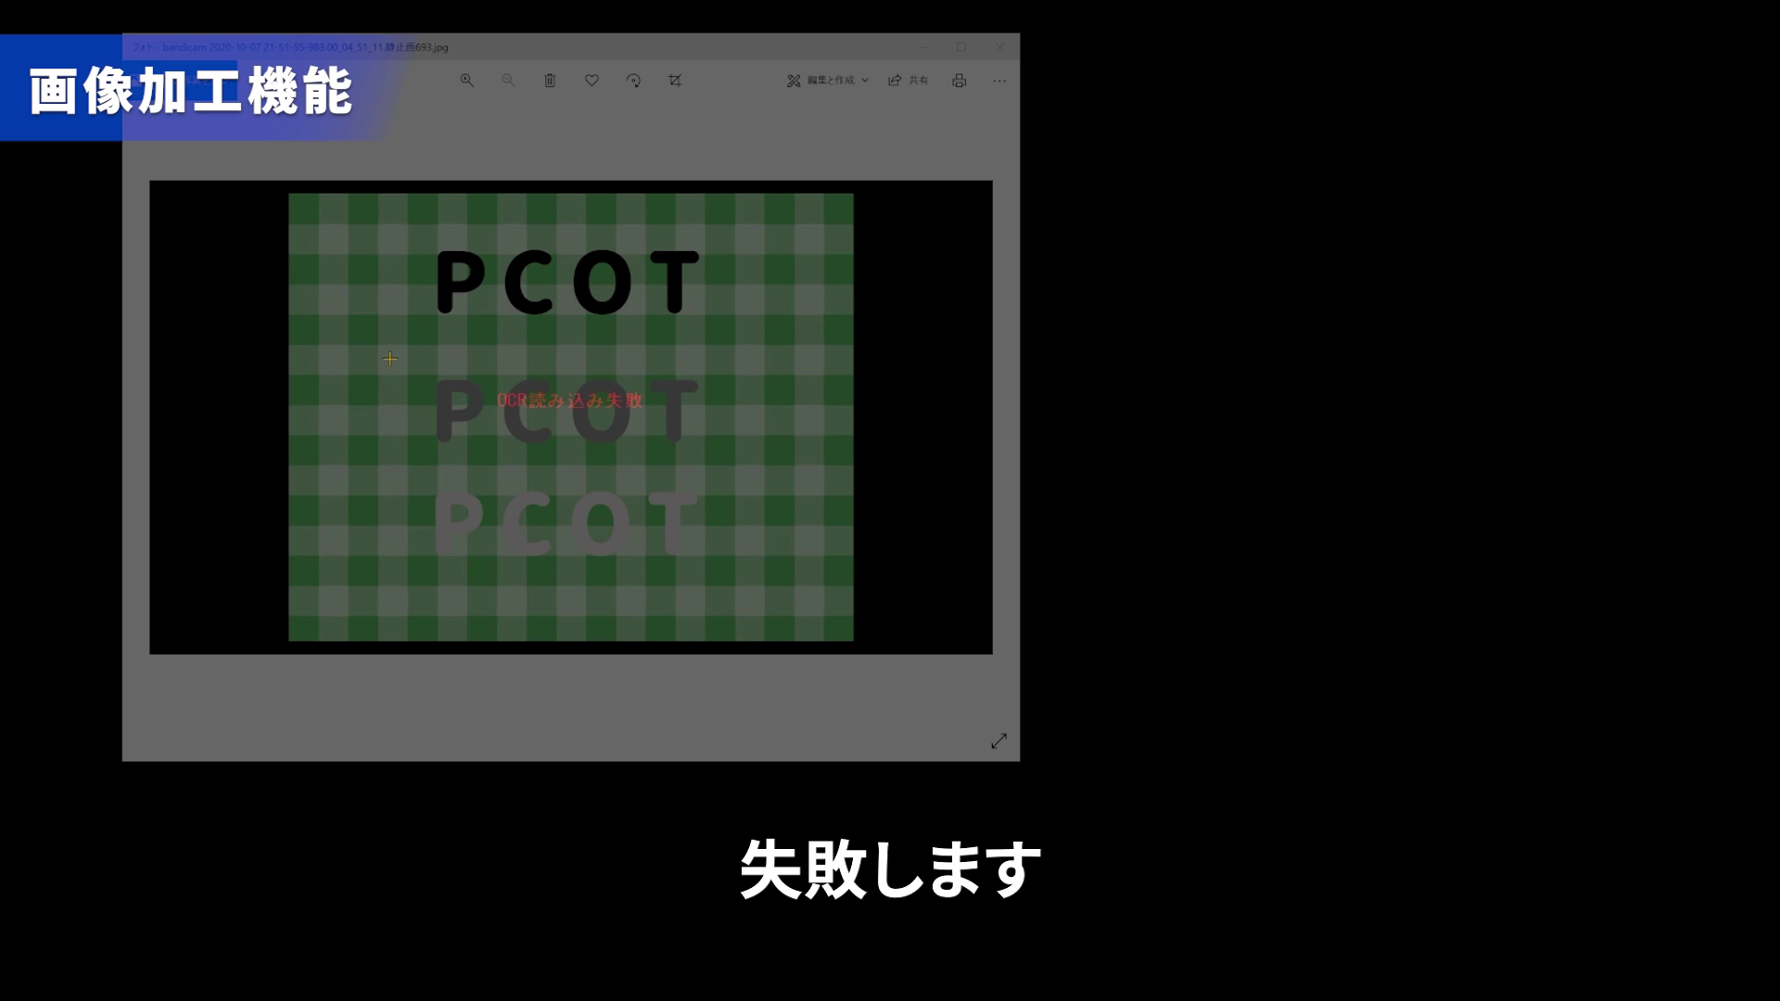
drag(390, 359, 717, 477)
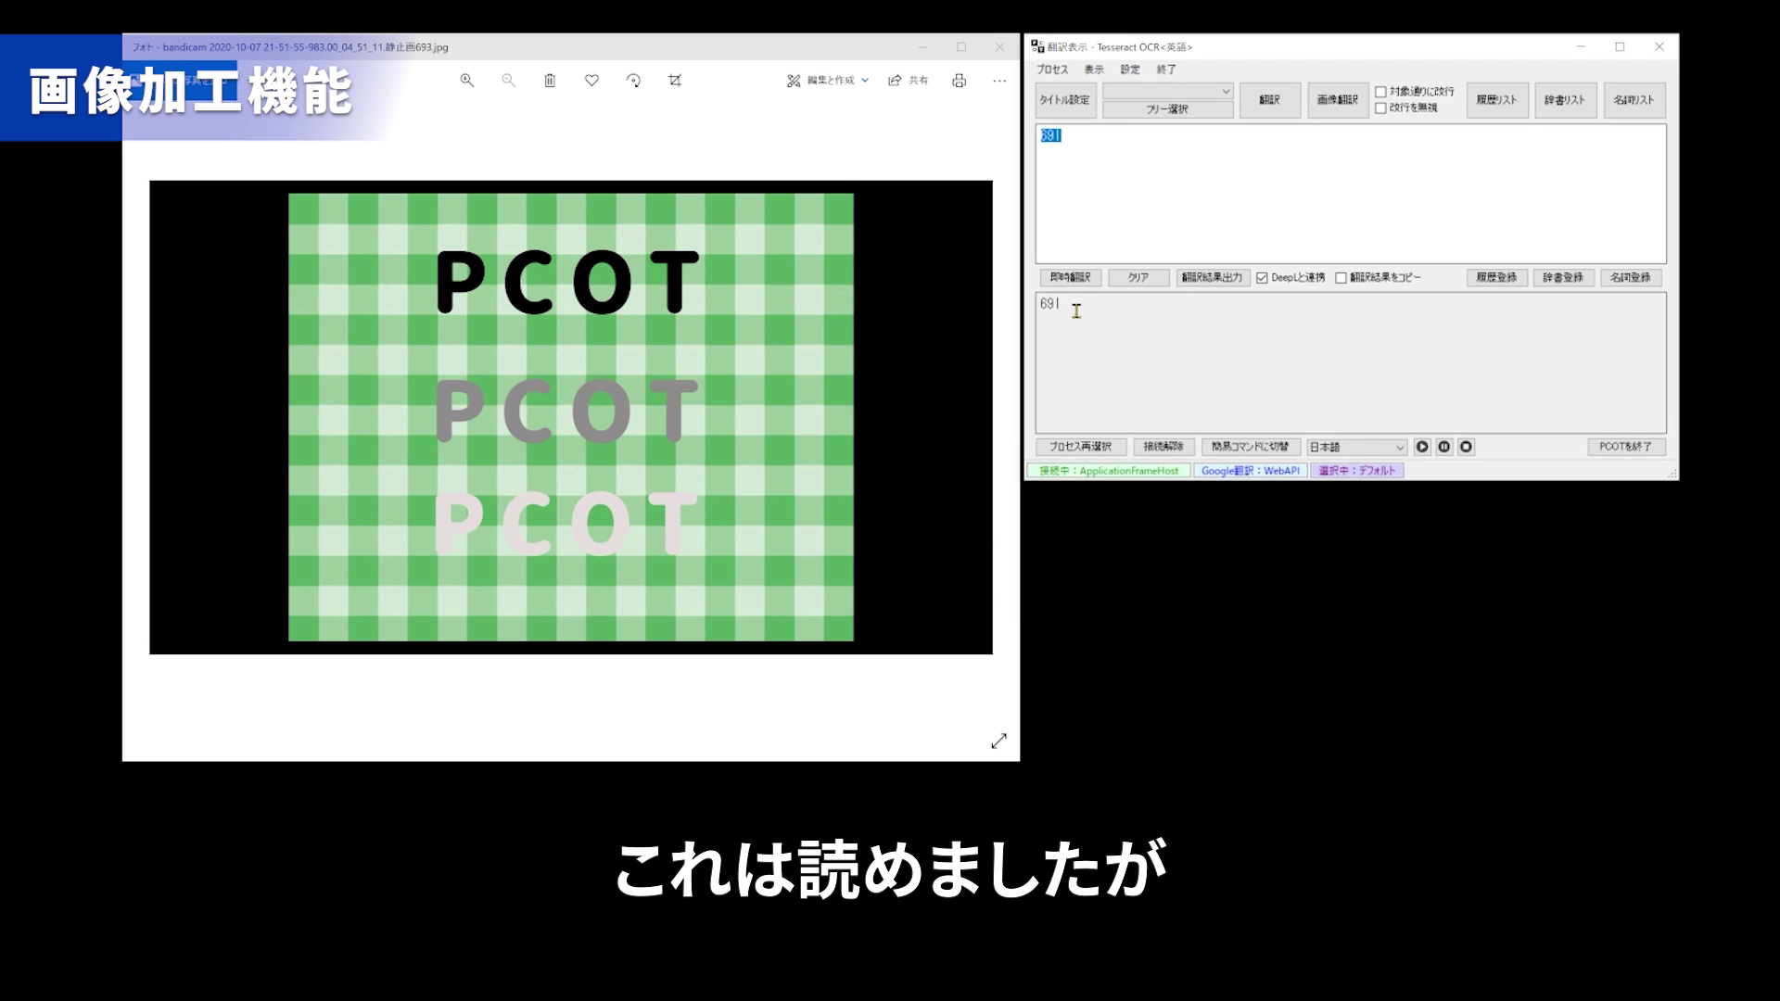
click(1165, 108)
drag(410, 475, 725, 577)
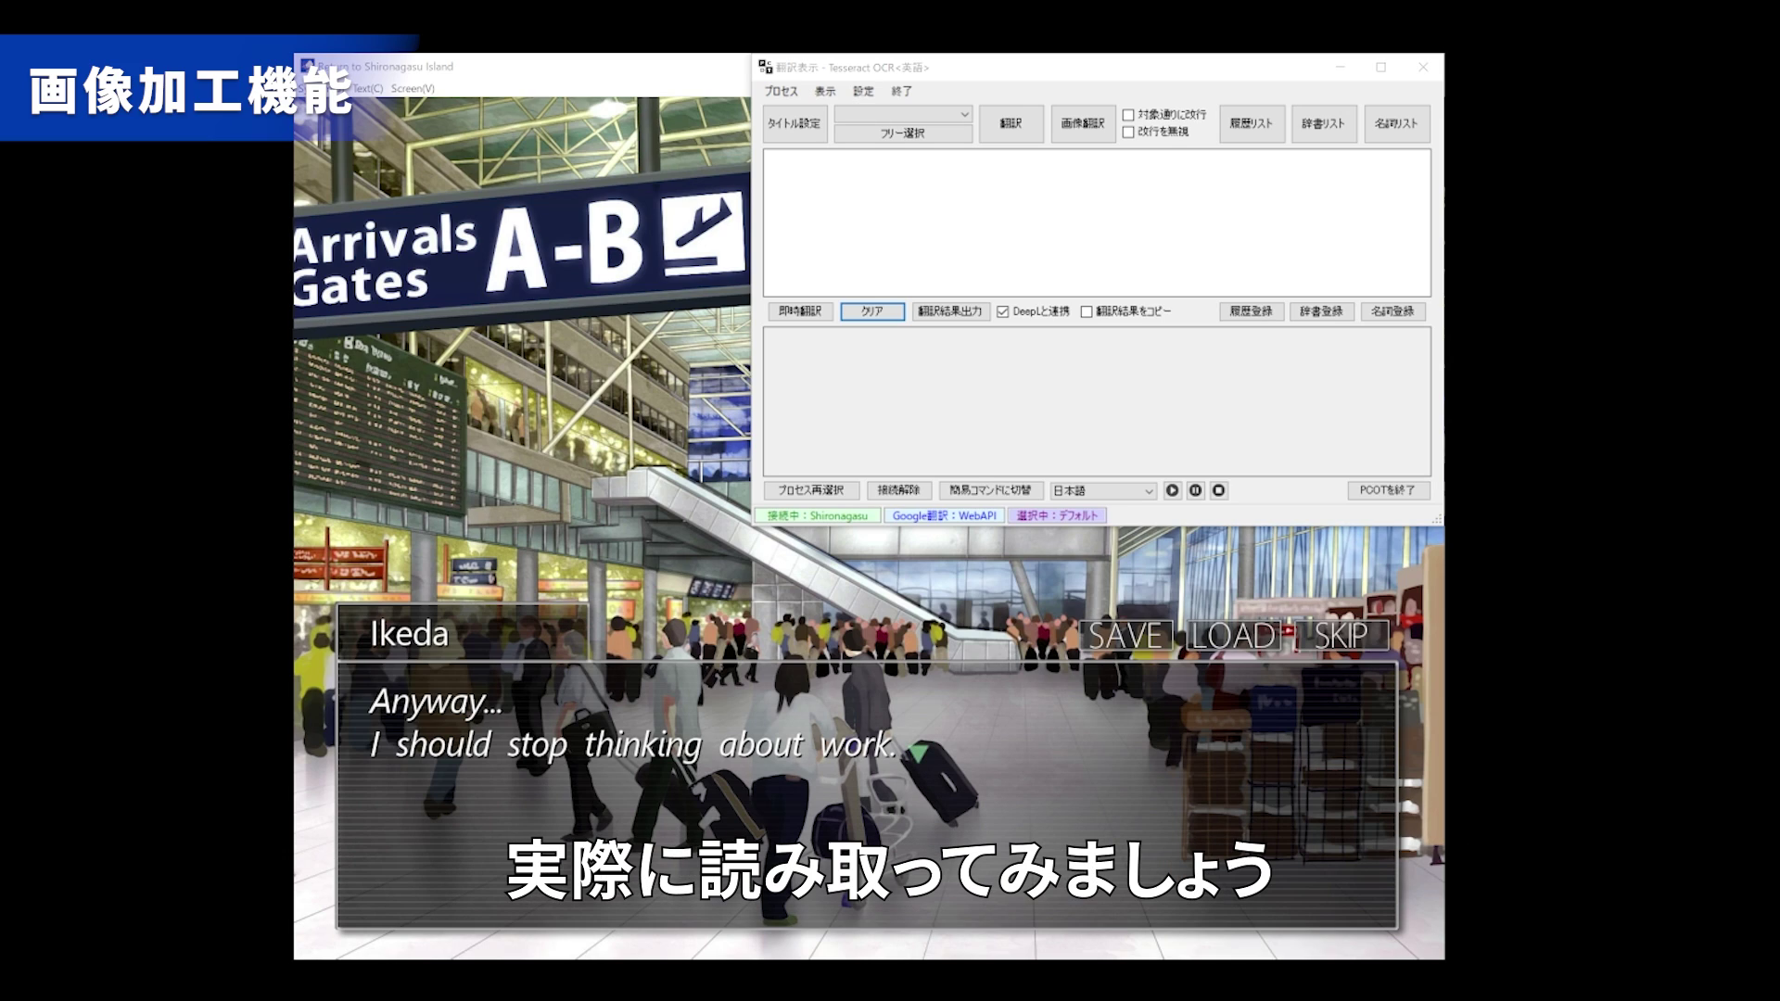
Translate the game dialogue "Anyway... I should stop thinking about work." with free selection.
click(911, 136)
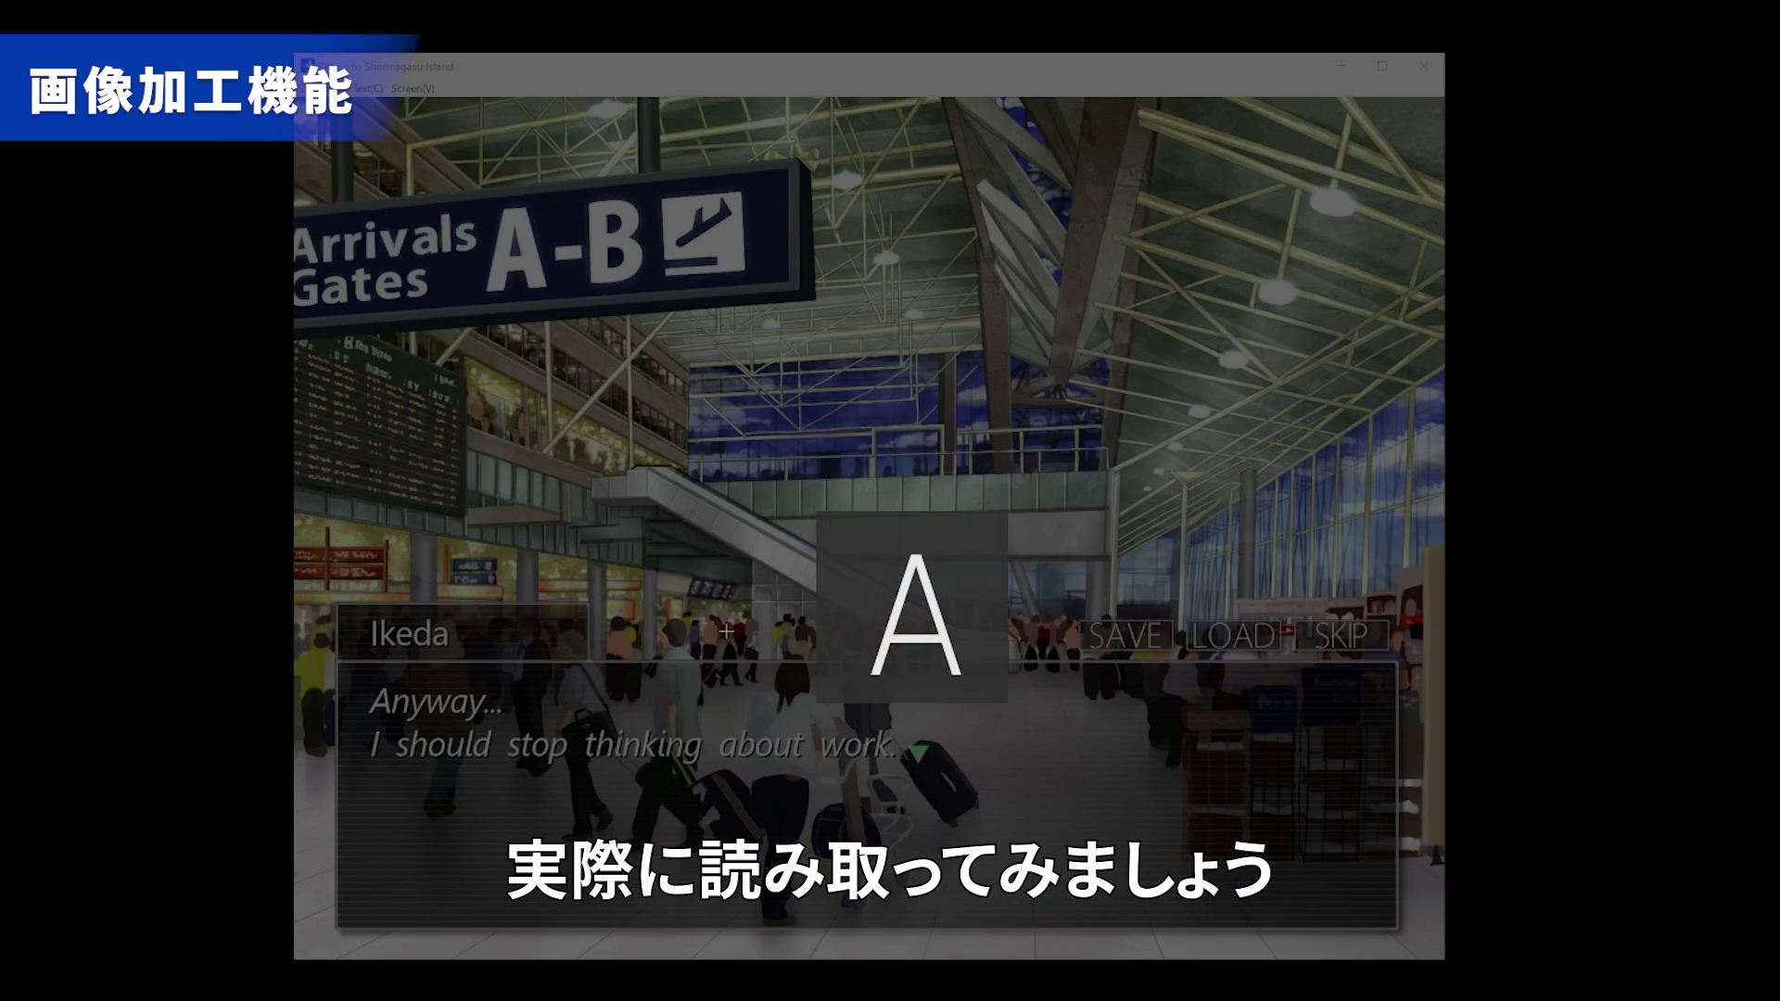
drag(351, 675, 910, 782)
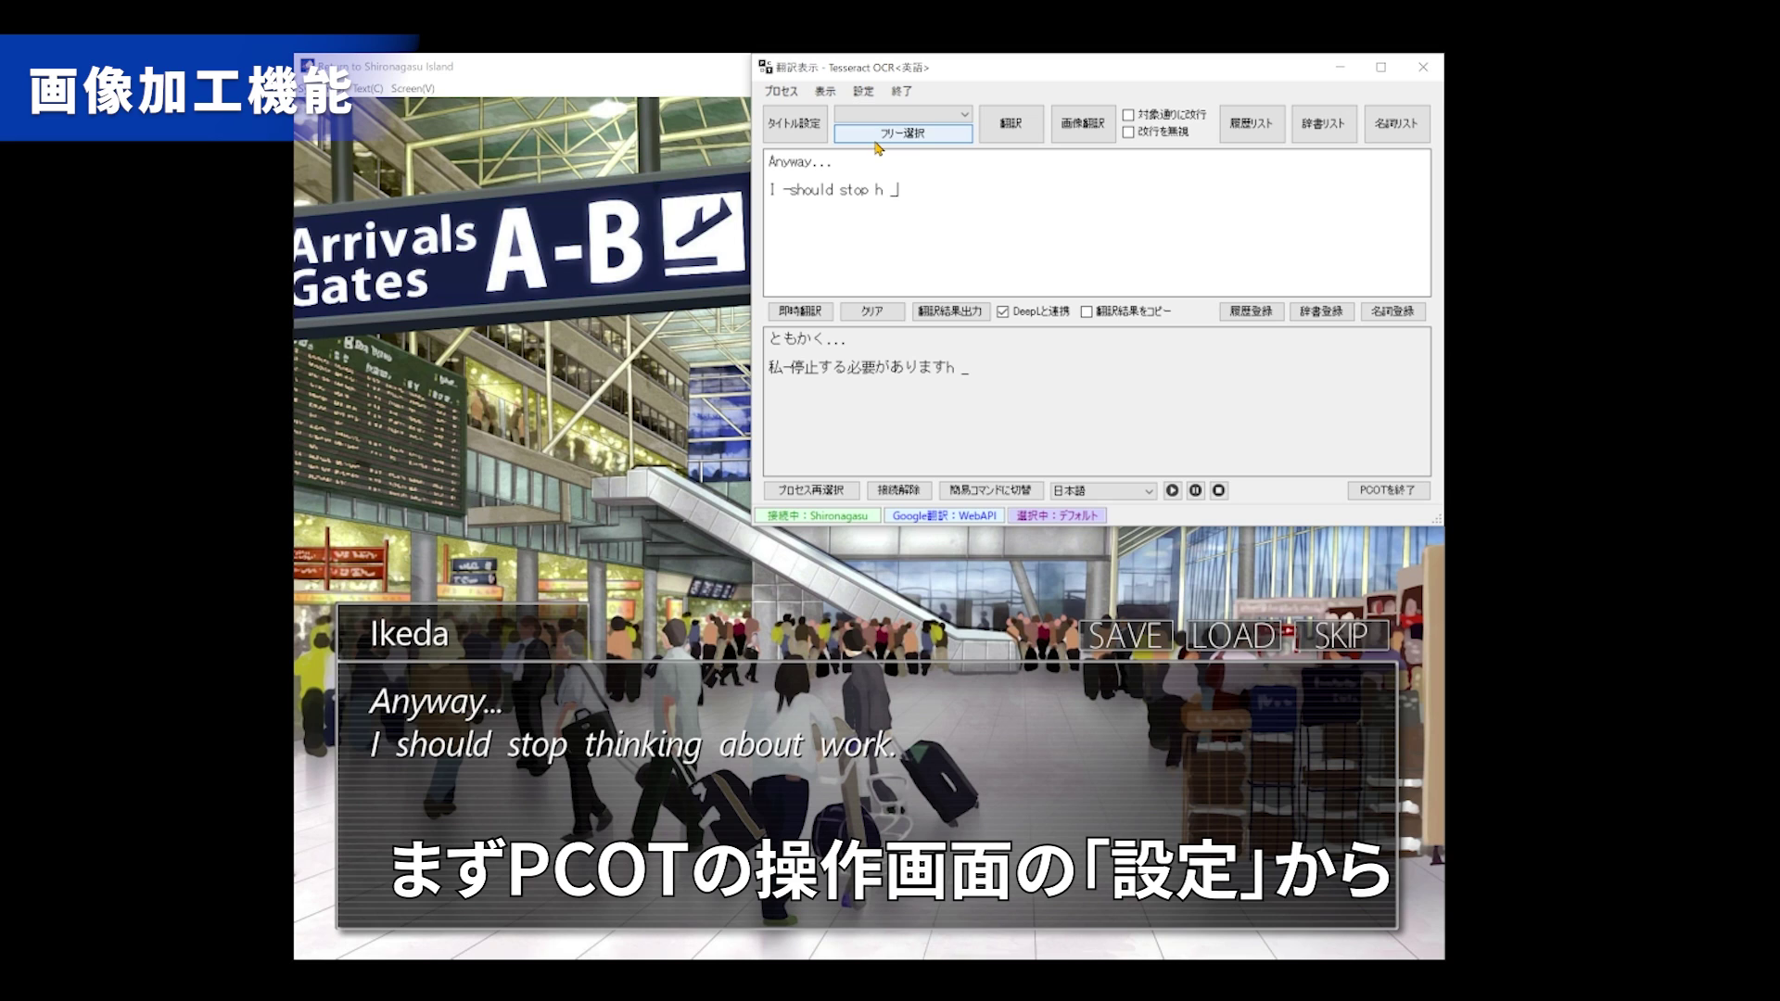
Open the image processing and OCR reading settings (画像加工&OCR読取設定) and move their window clear of the game's dialogue text.
click(864, 91)
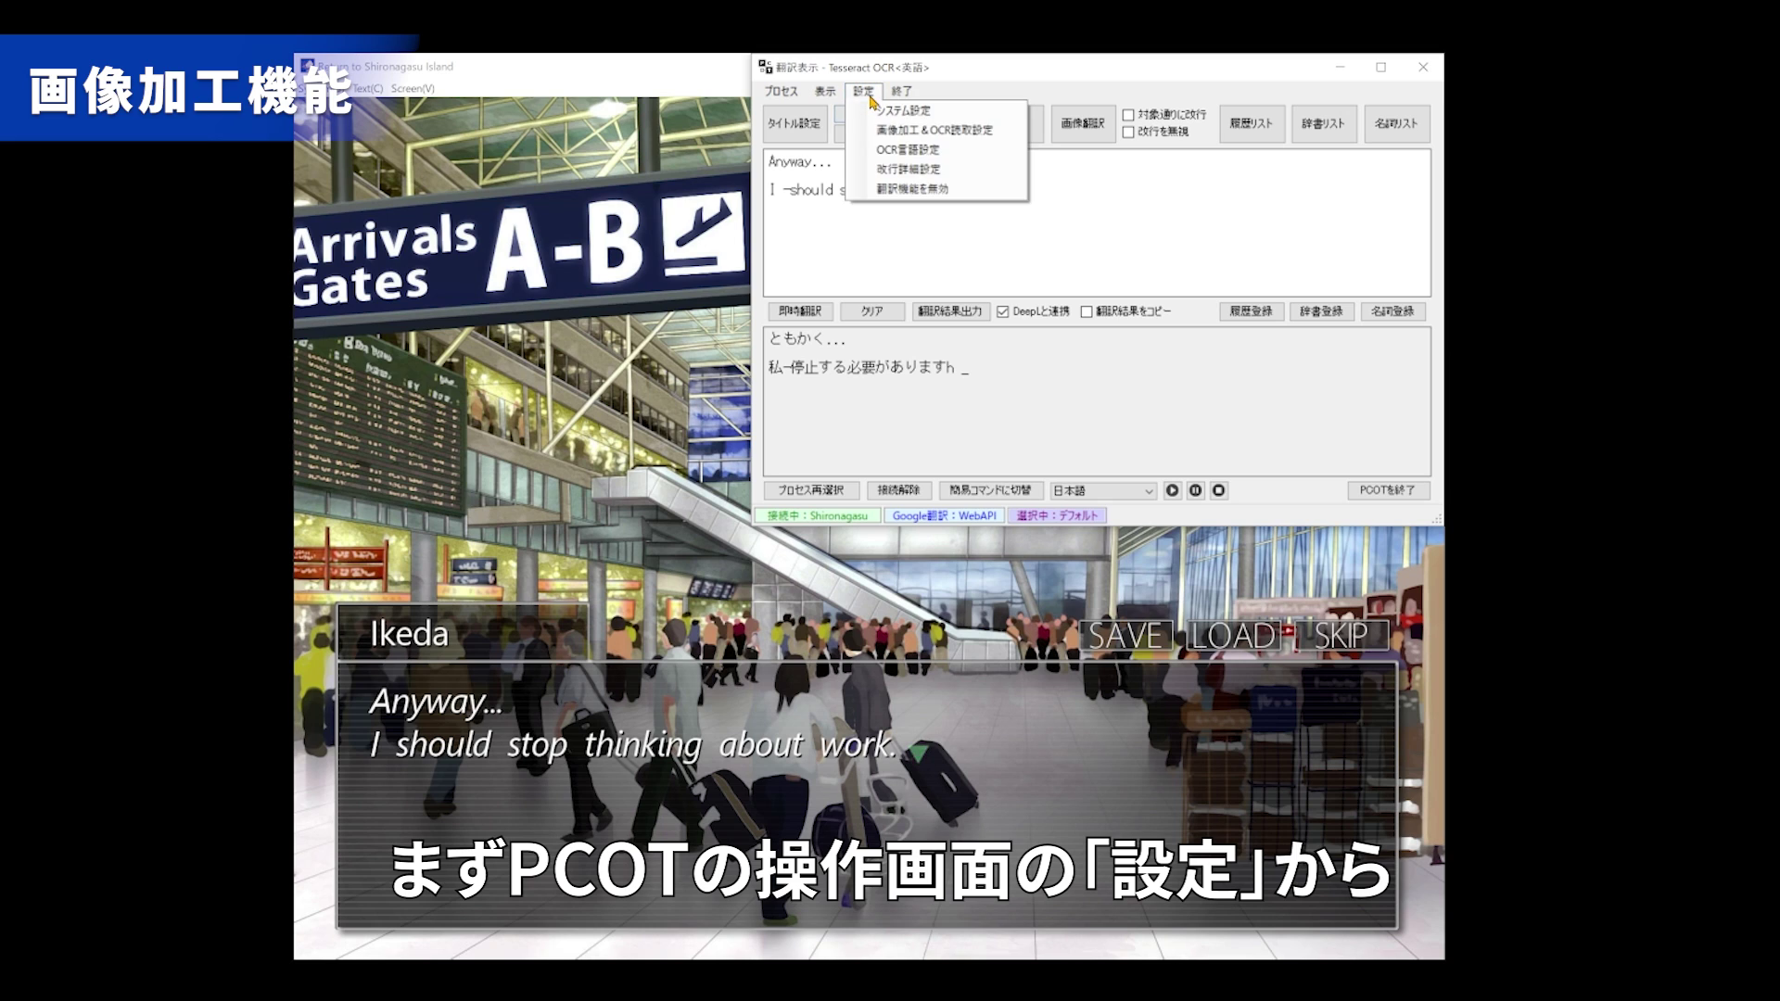
click(952, 139)
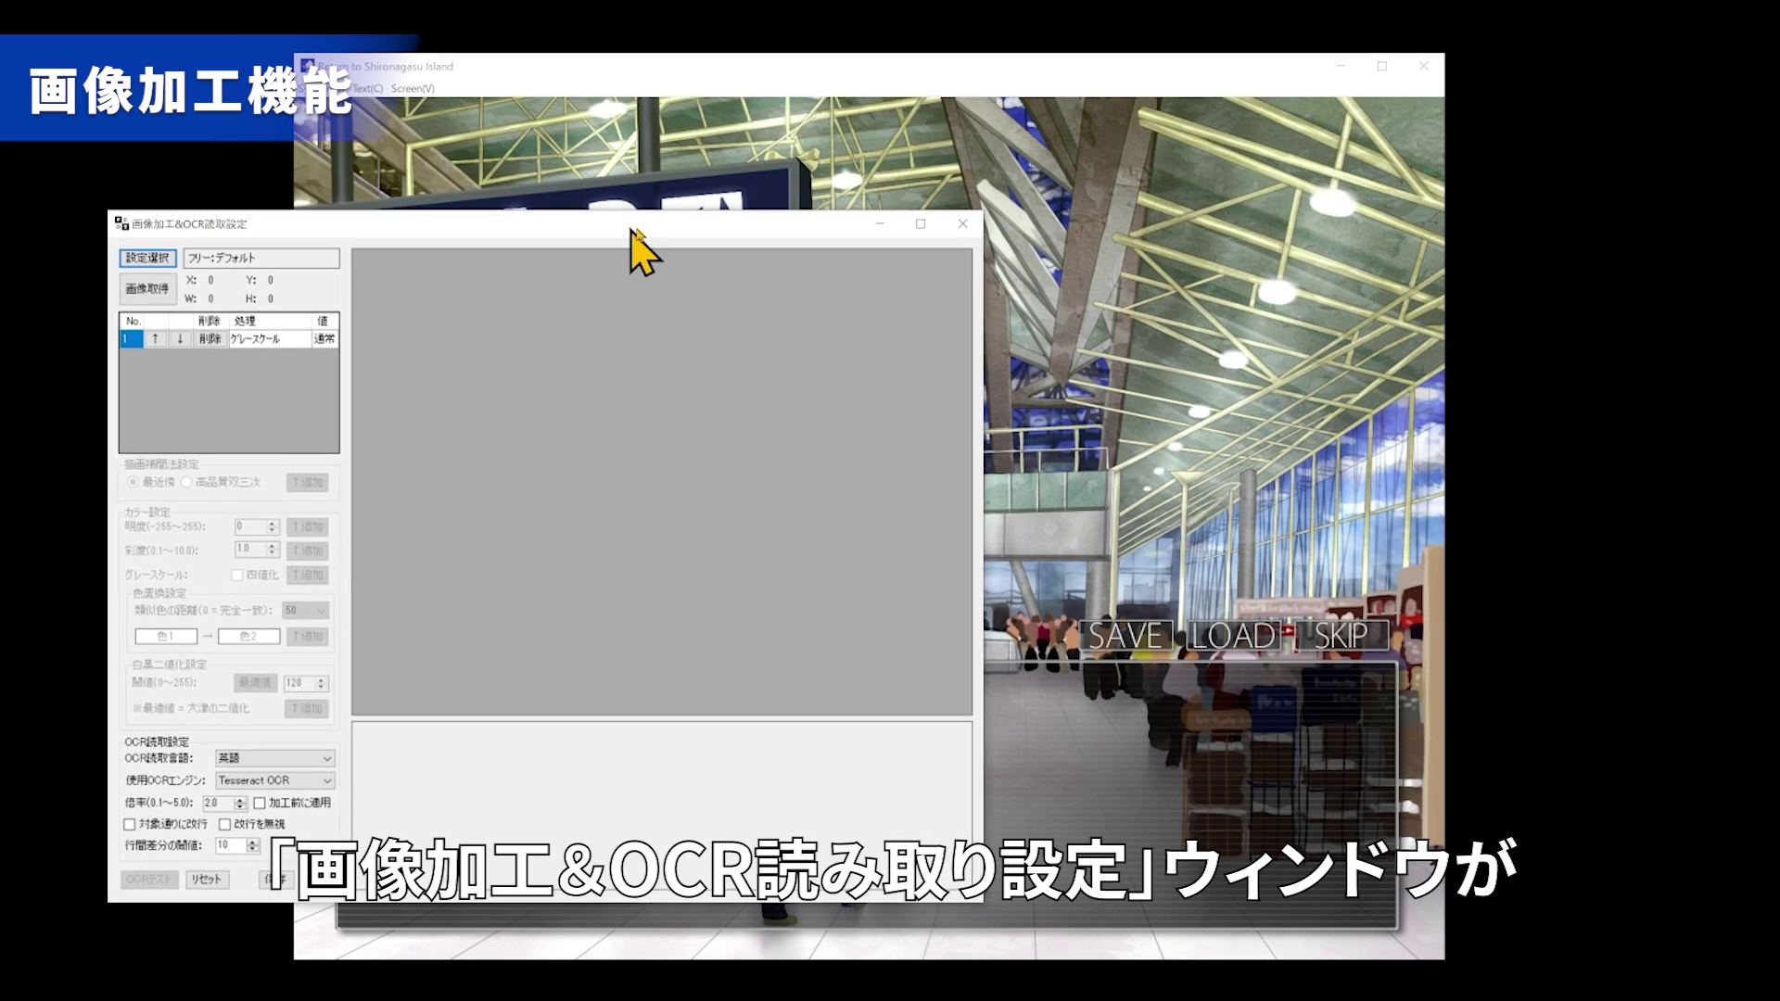
drag(632, 230, 1093, 74)
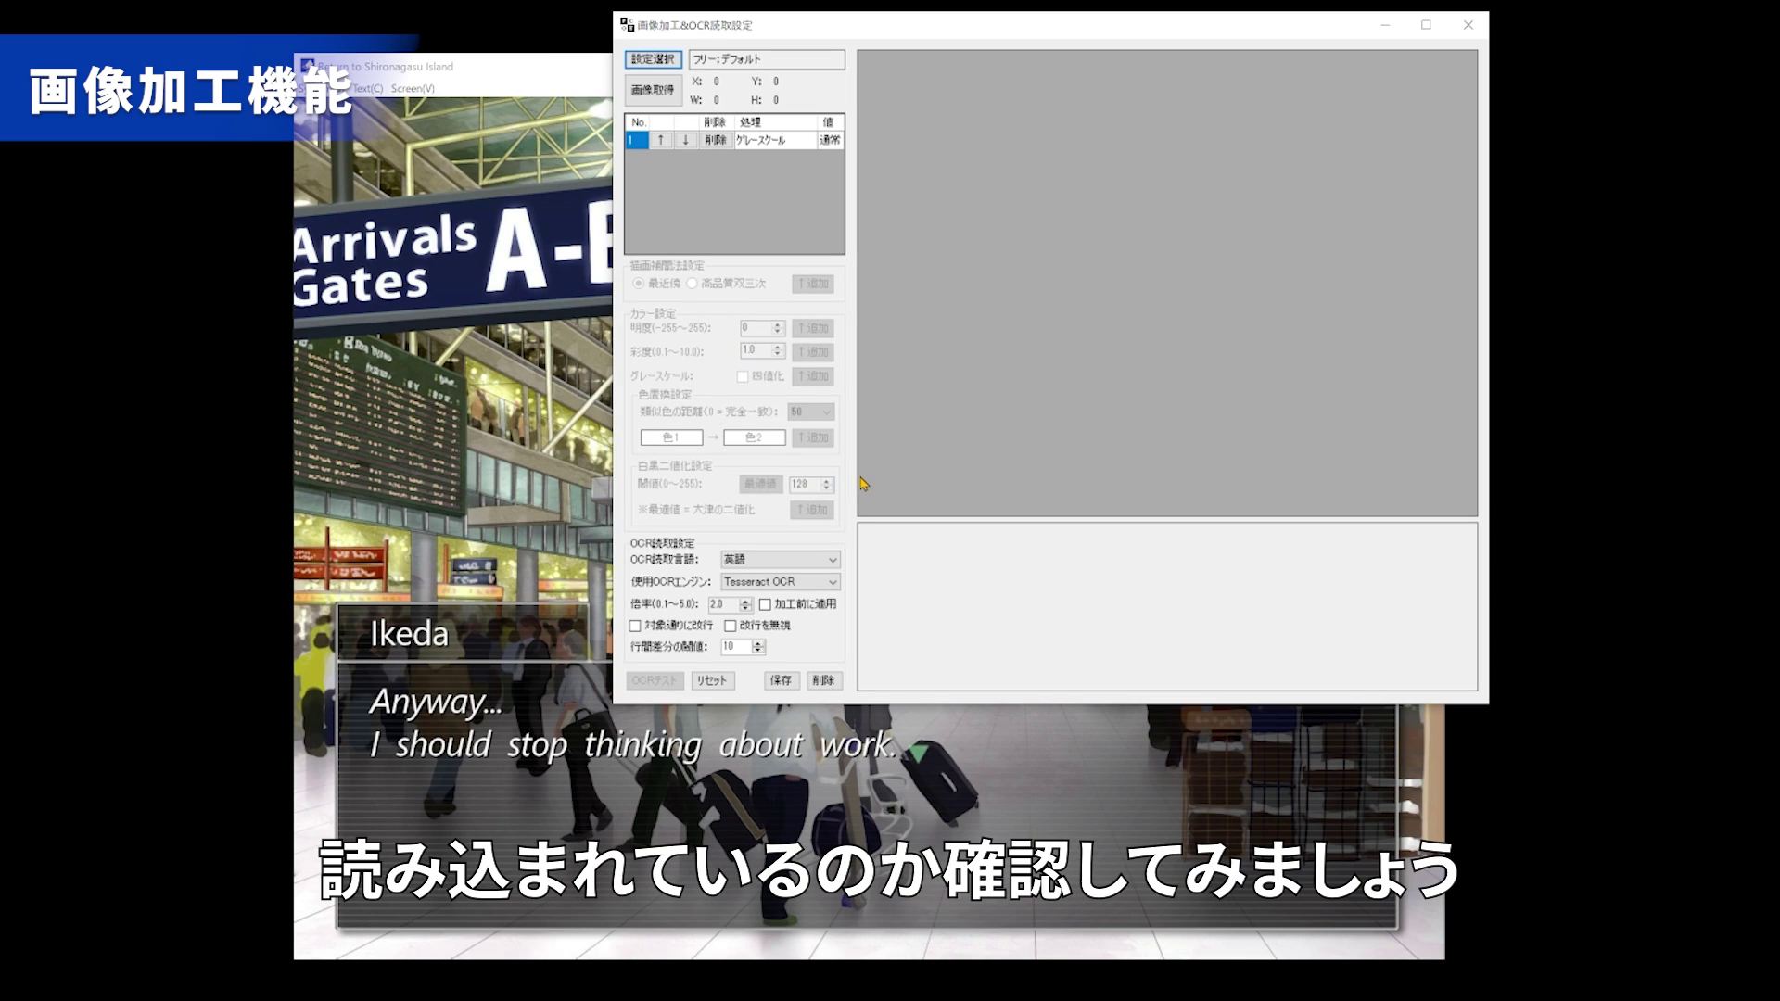
Capture the "thinking about work." text for the default setting and run an OCR test on it at magnification 1.0.
click(666, 98)
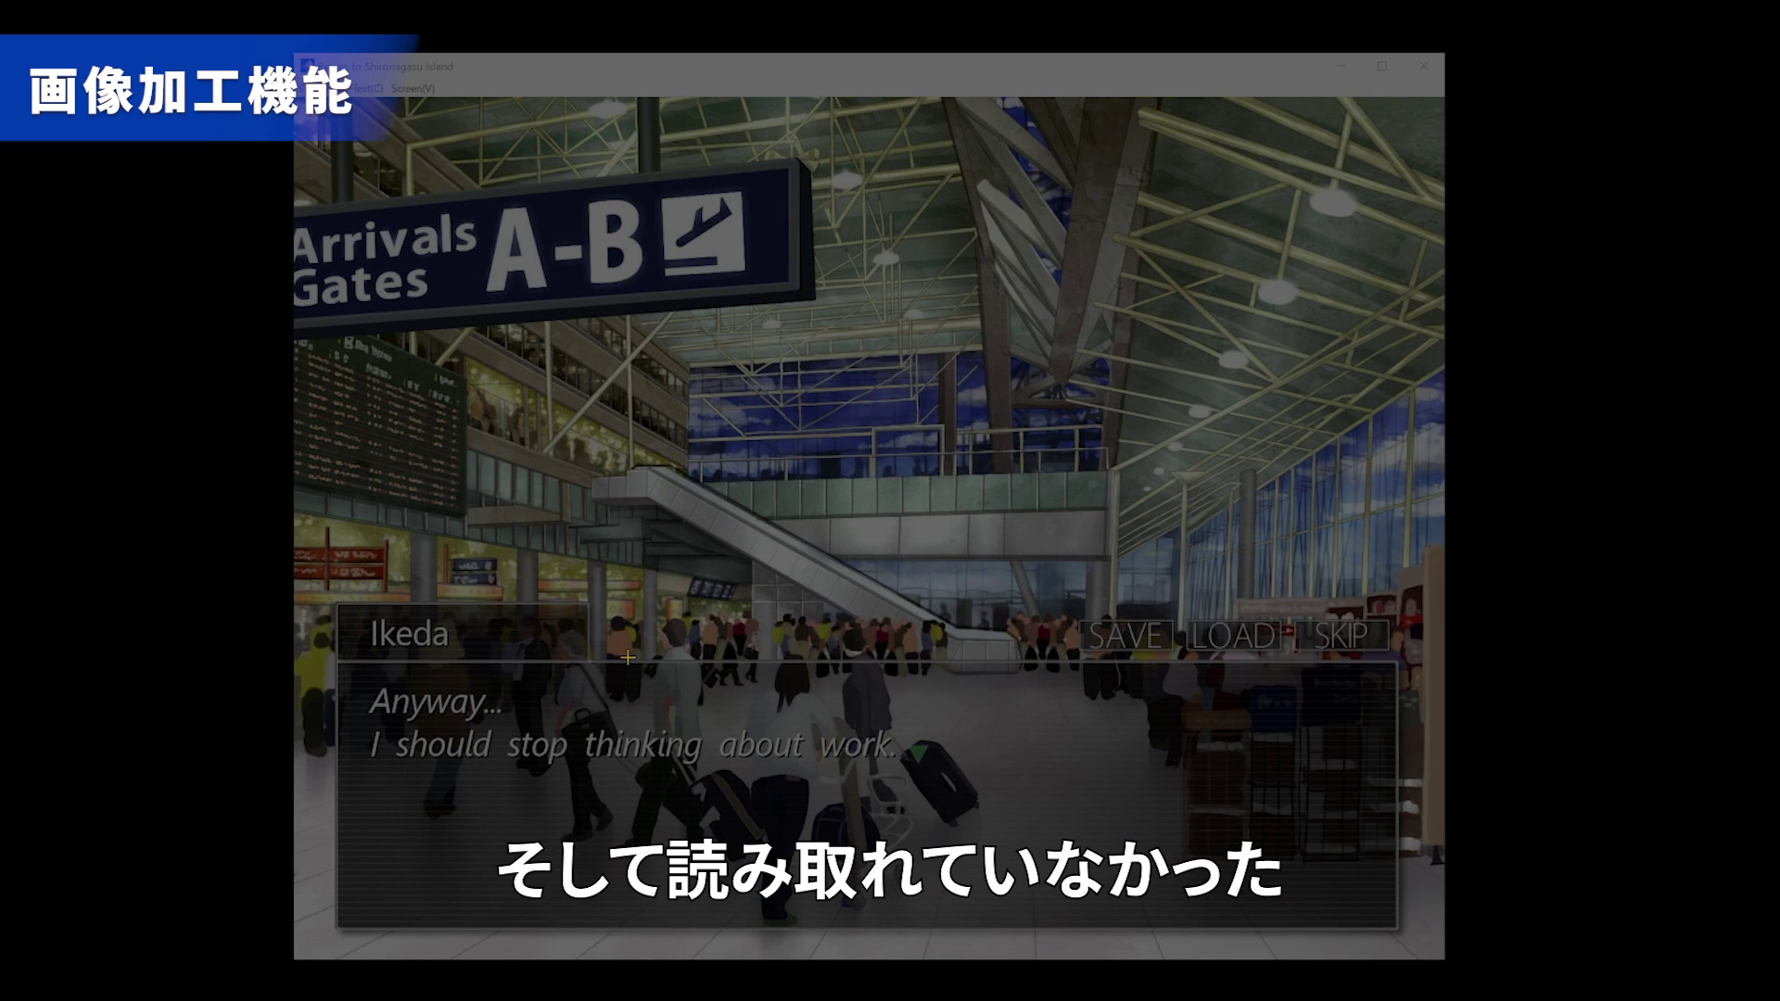
drag(570, 702, 899, 789)
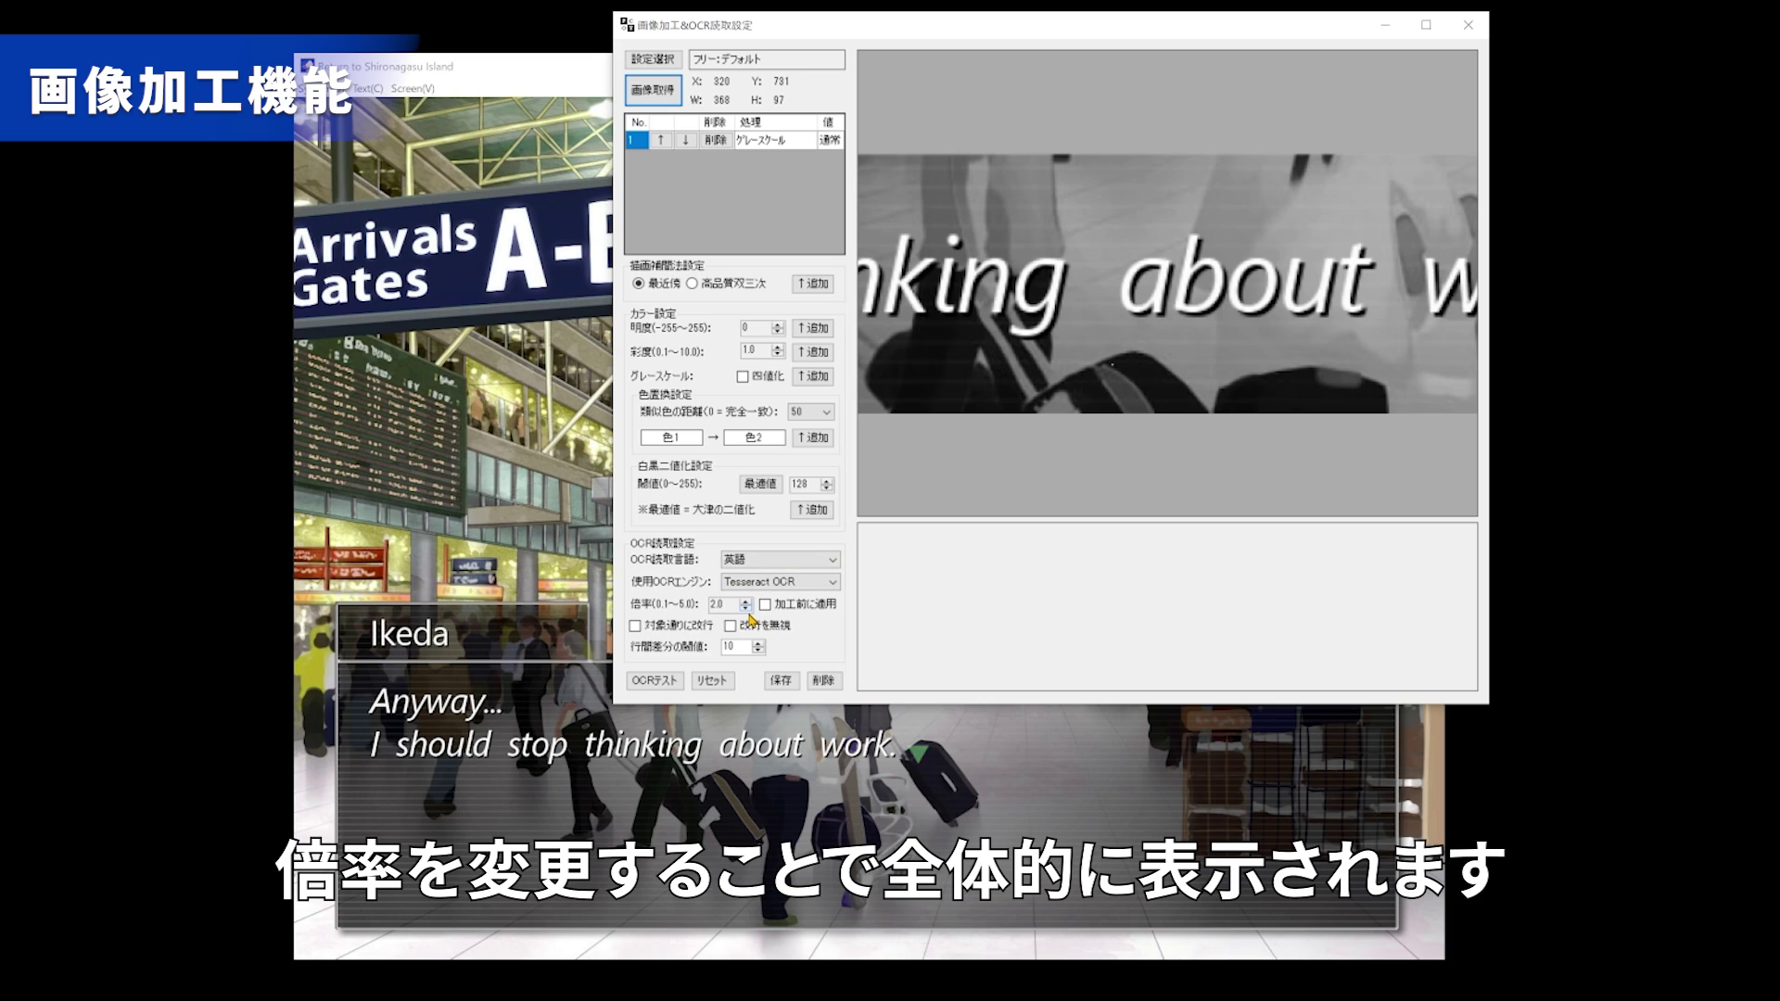
click(745, 608)
click(746, 609)
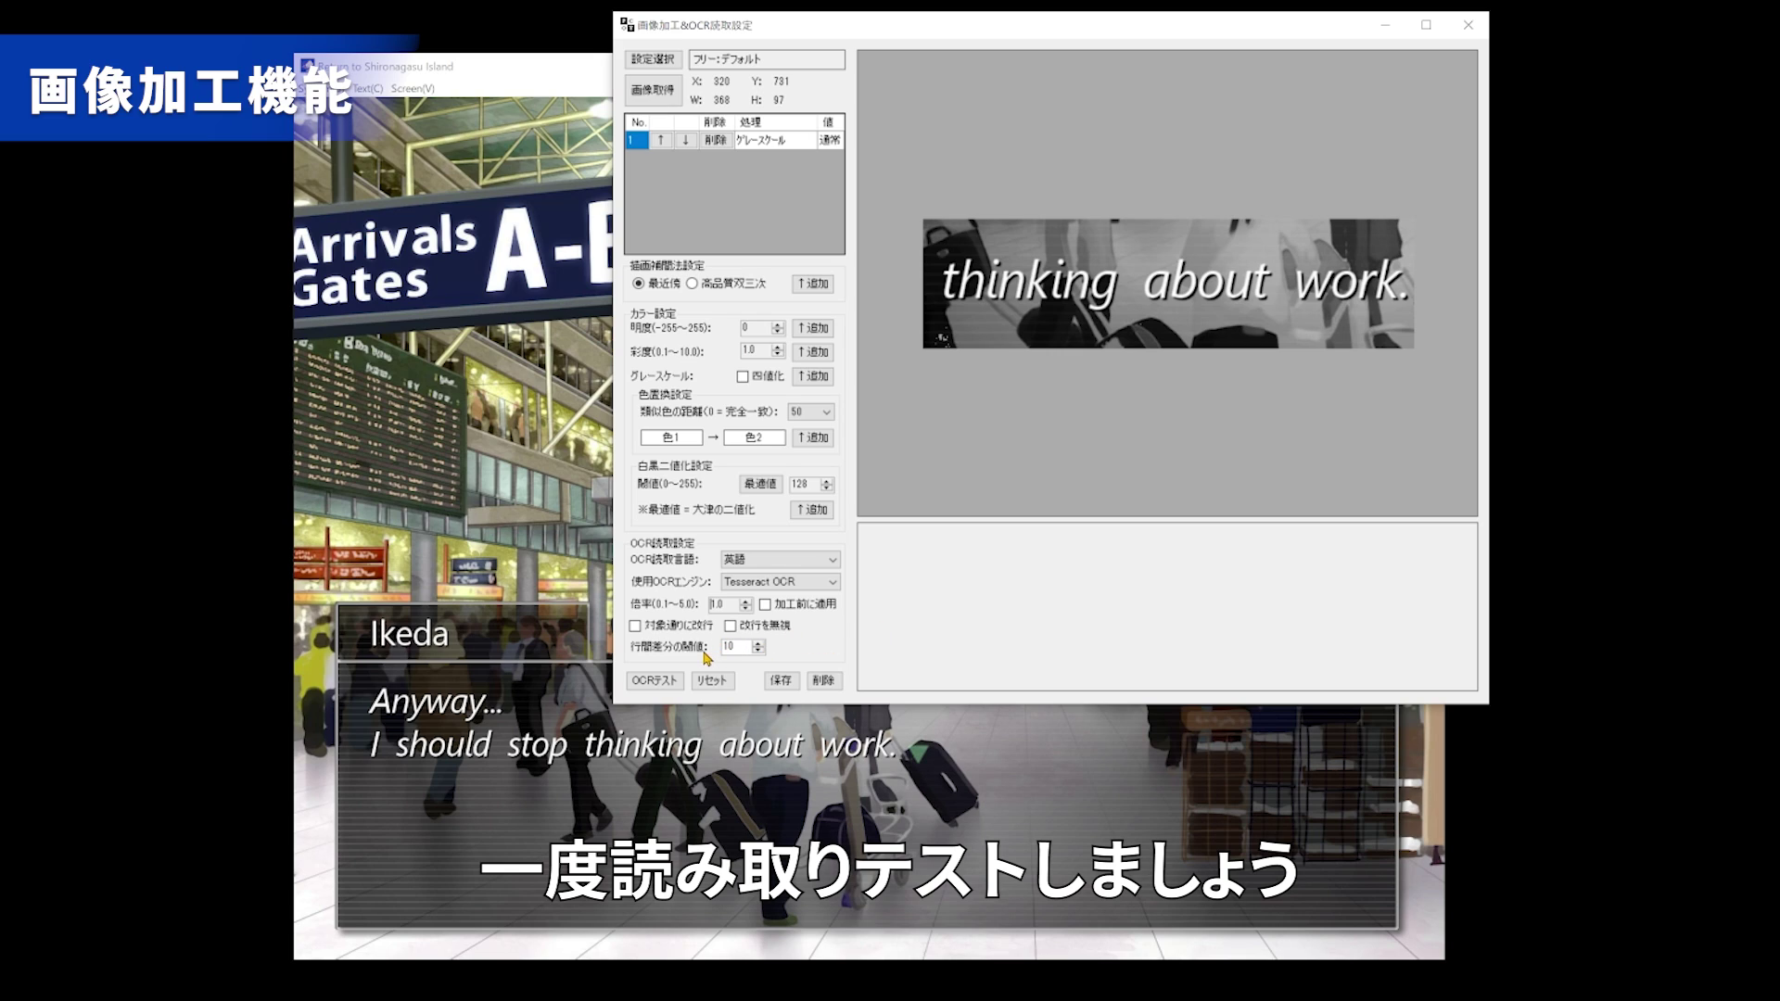
click(673, 687)
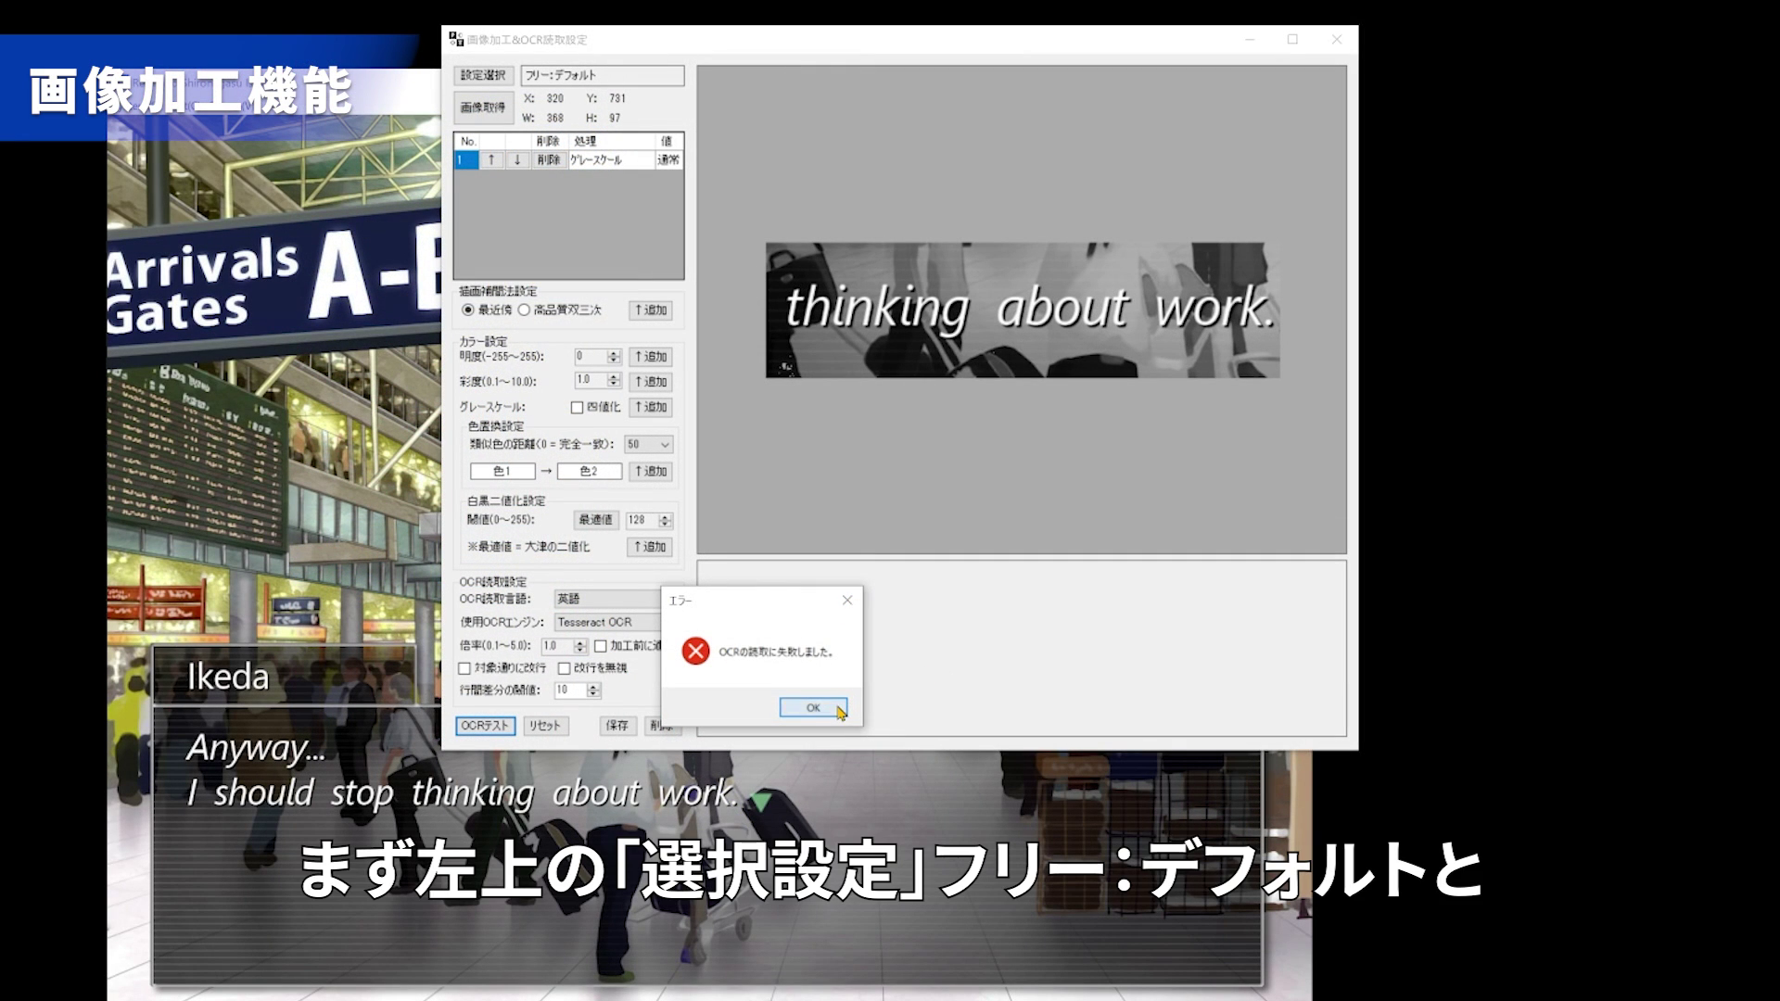
click(838, 708)
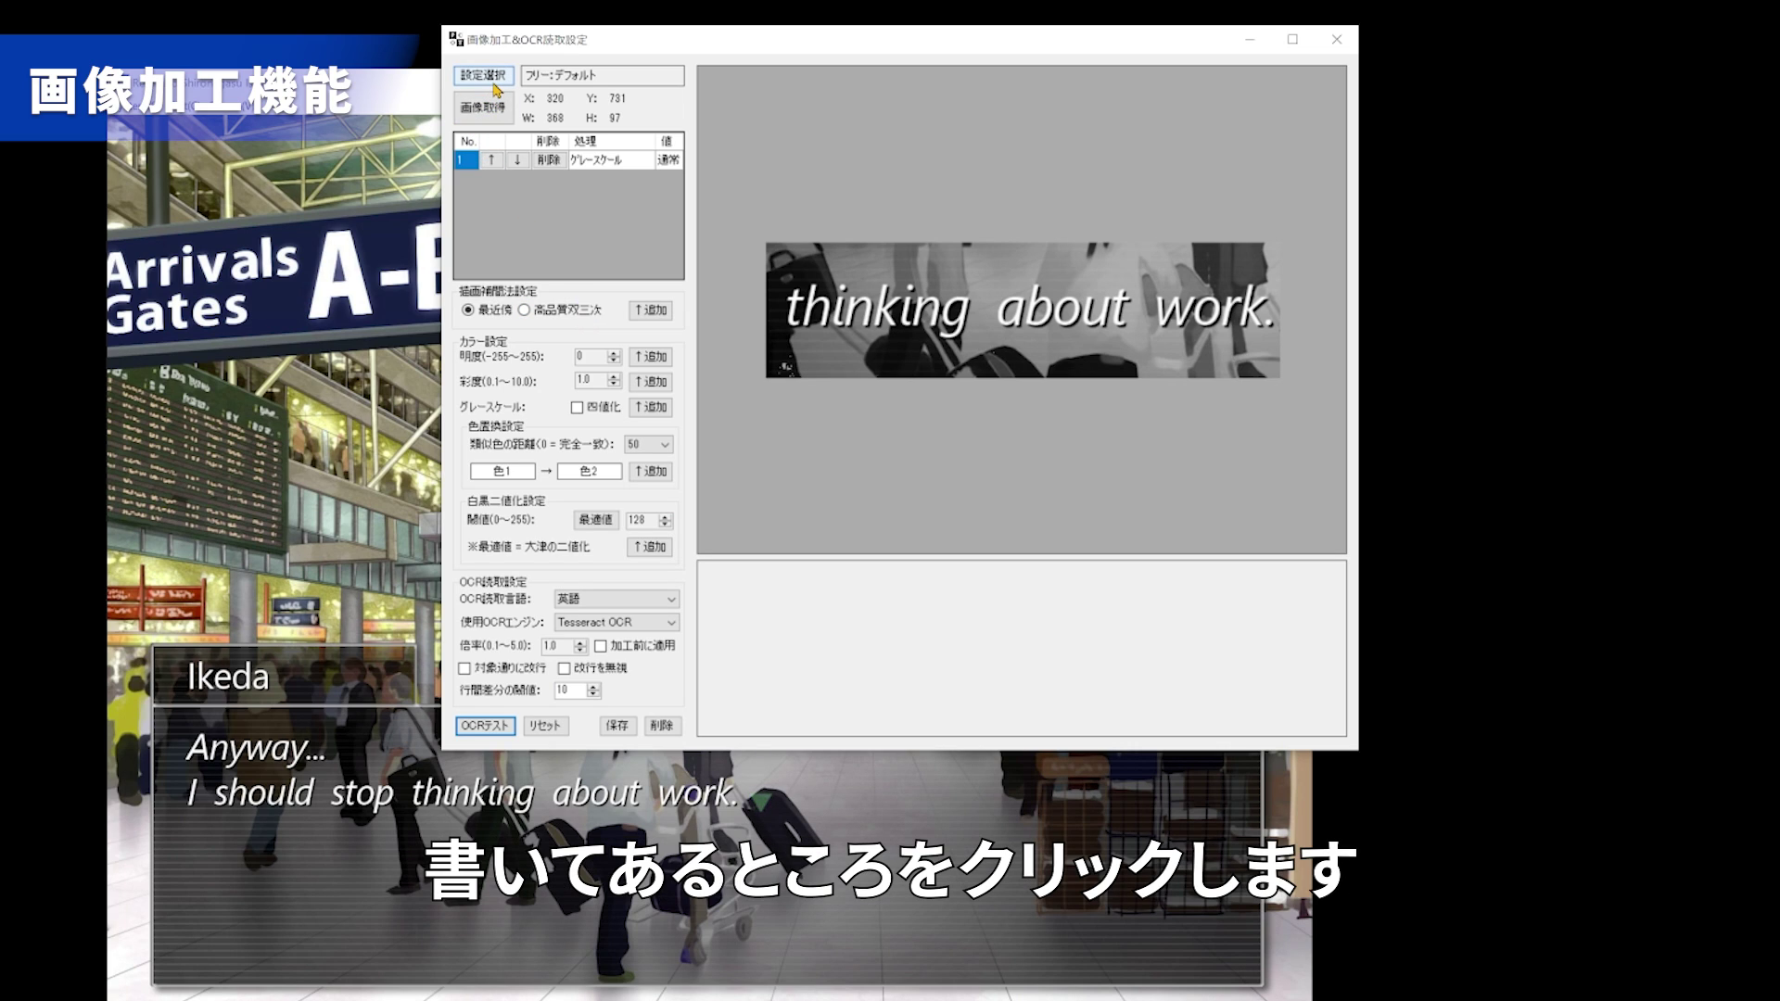
Add a free-selection setting named シロナガス and select it as the setting to edit.
click(495, 82)
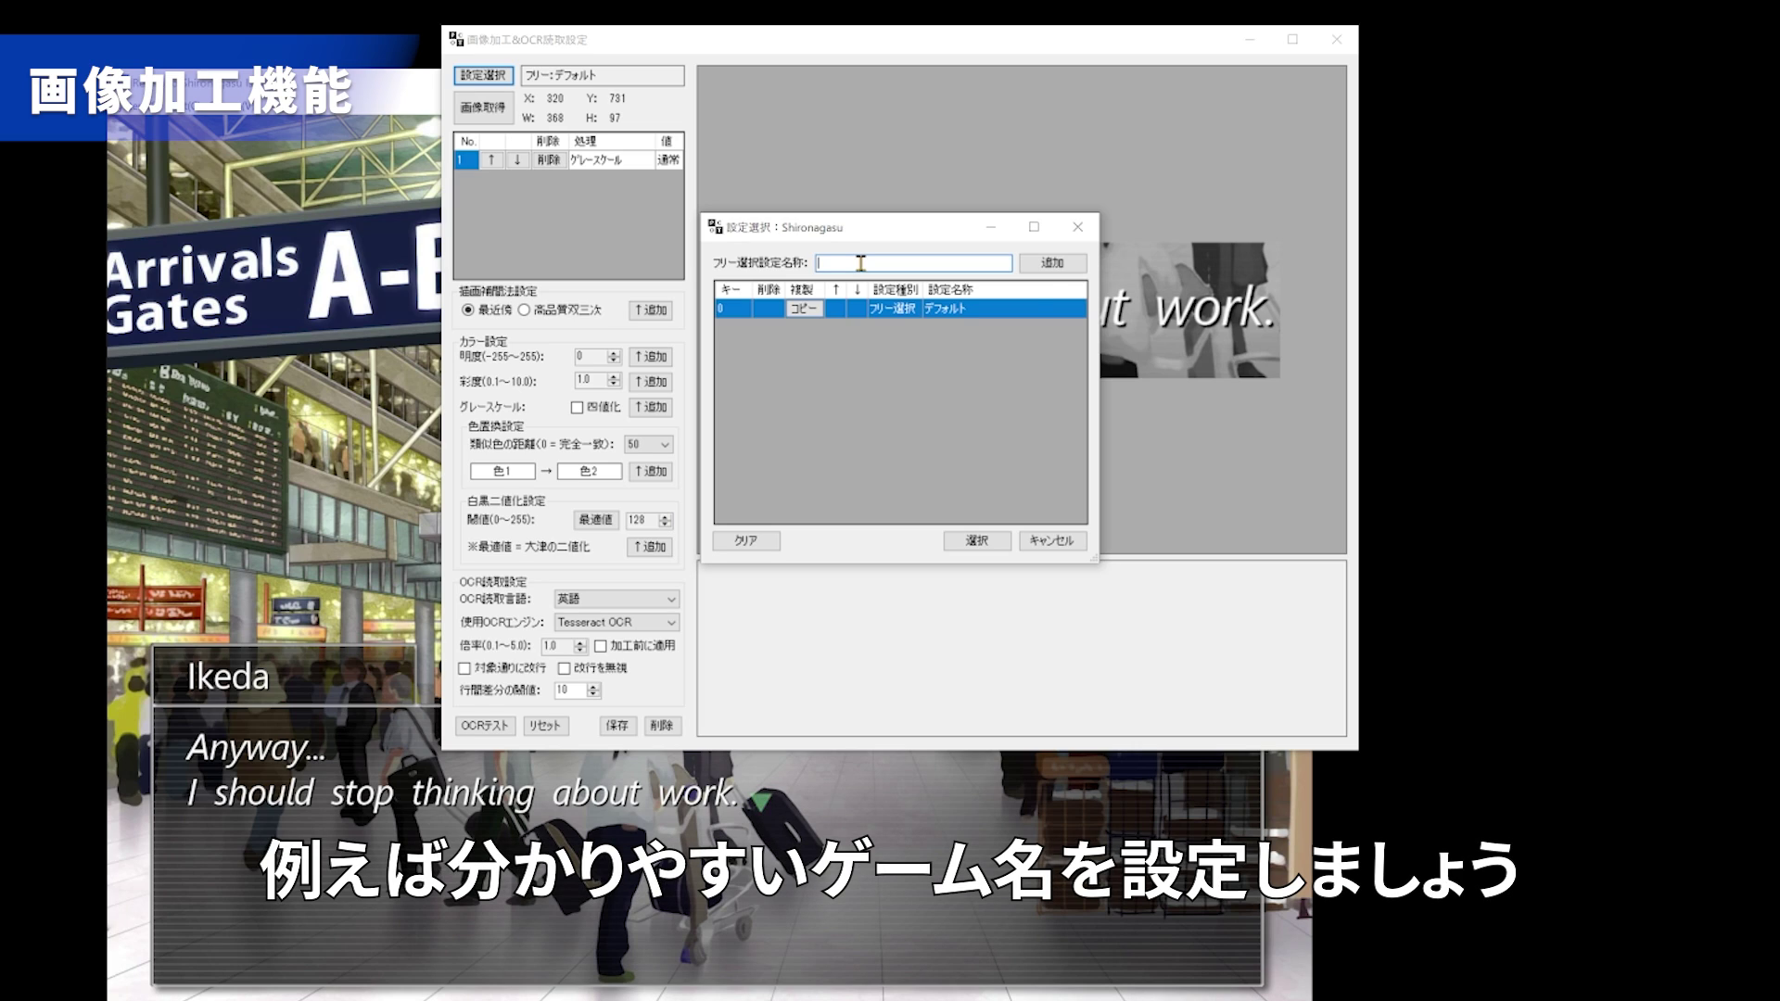
text(し)
text(ろながす)
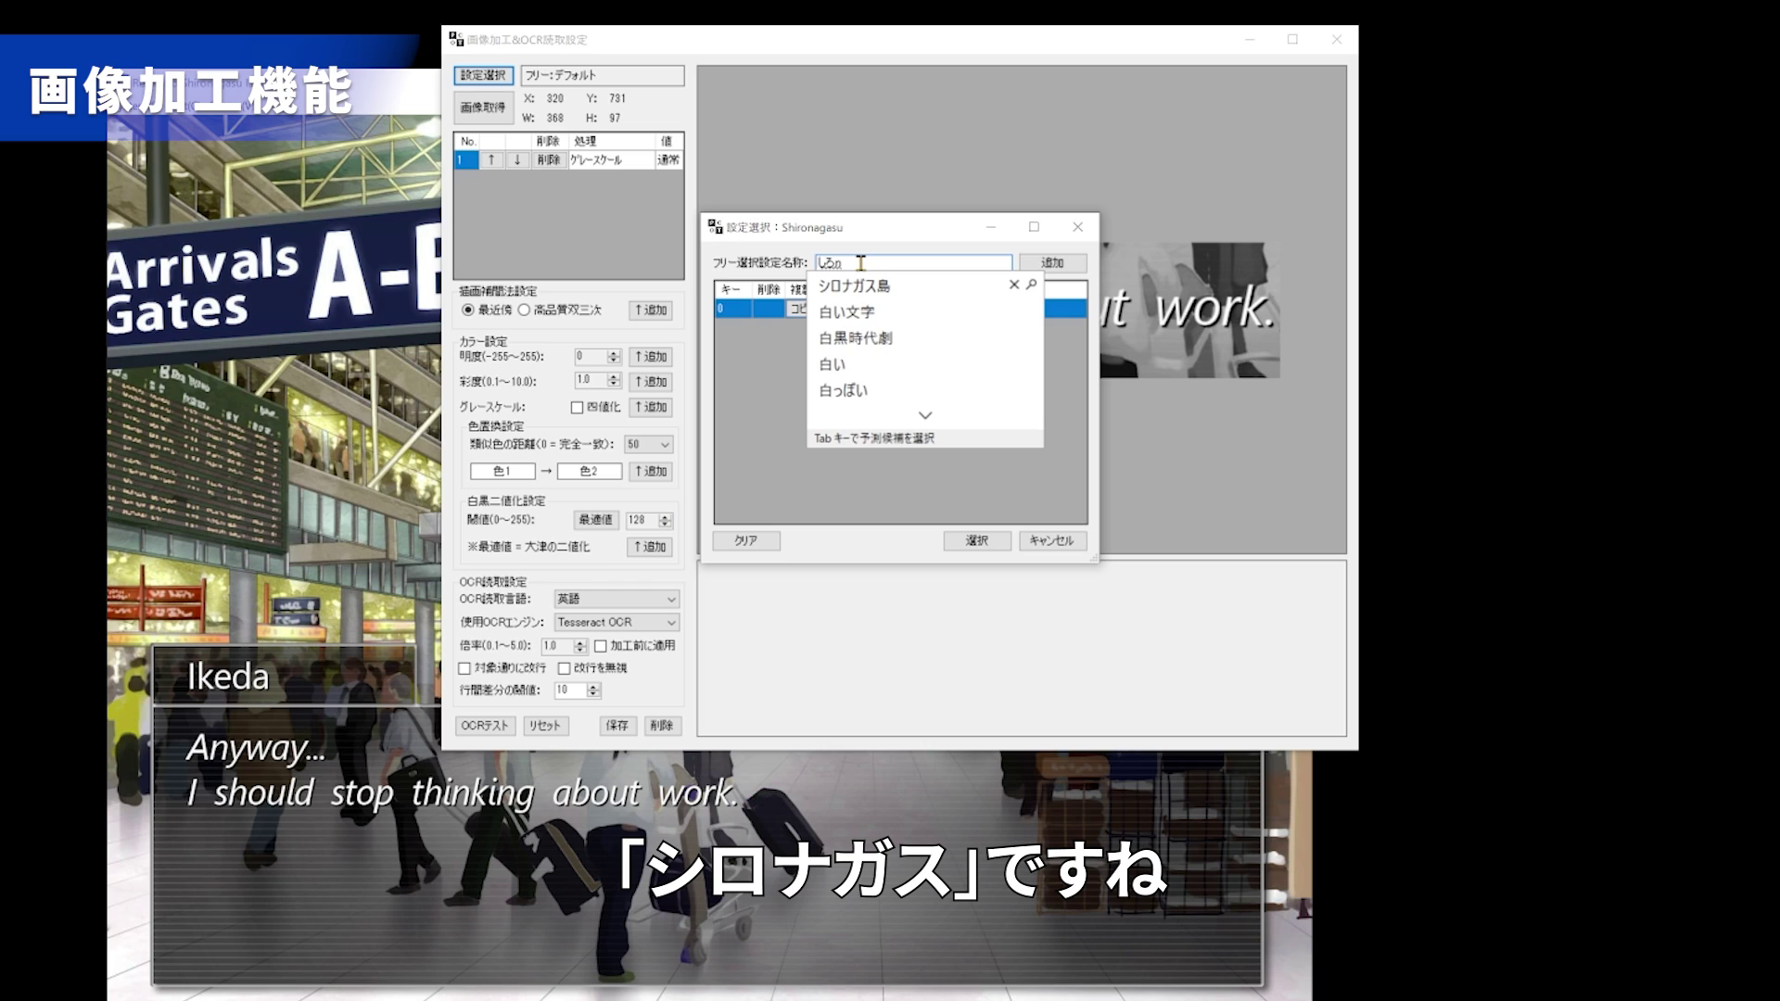
key(space)
key(Return)
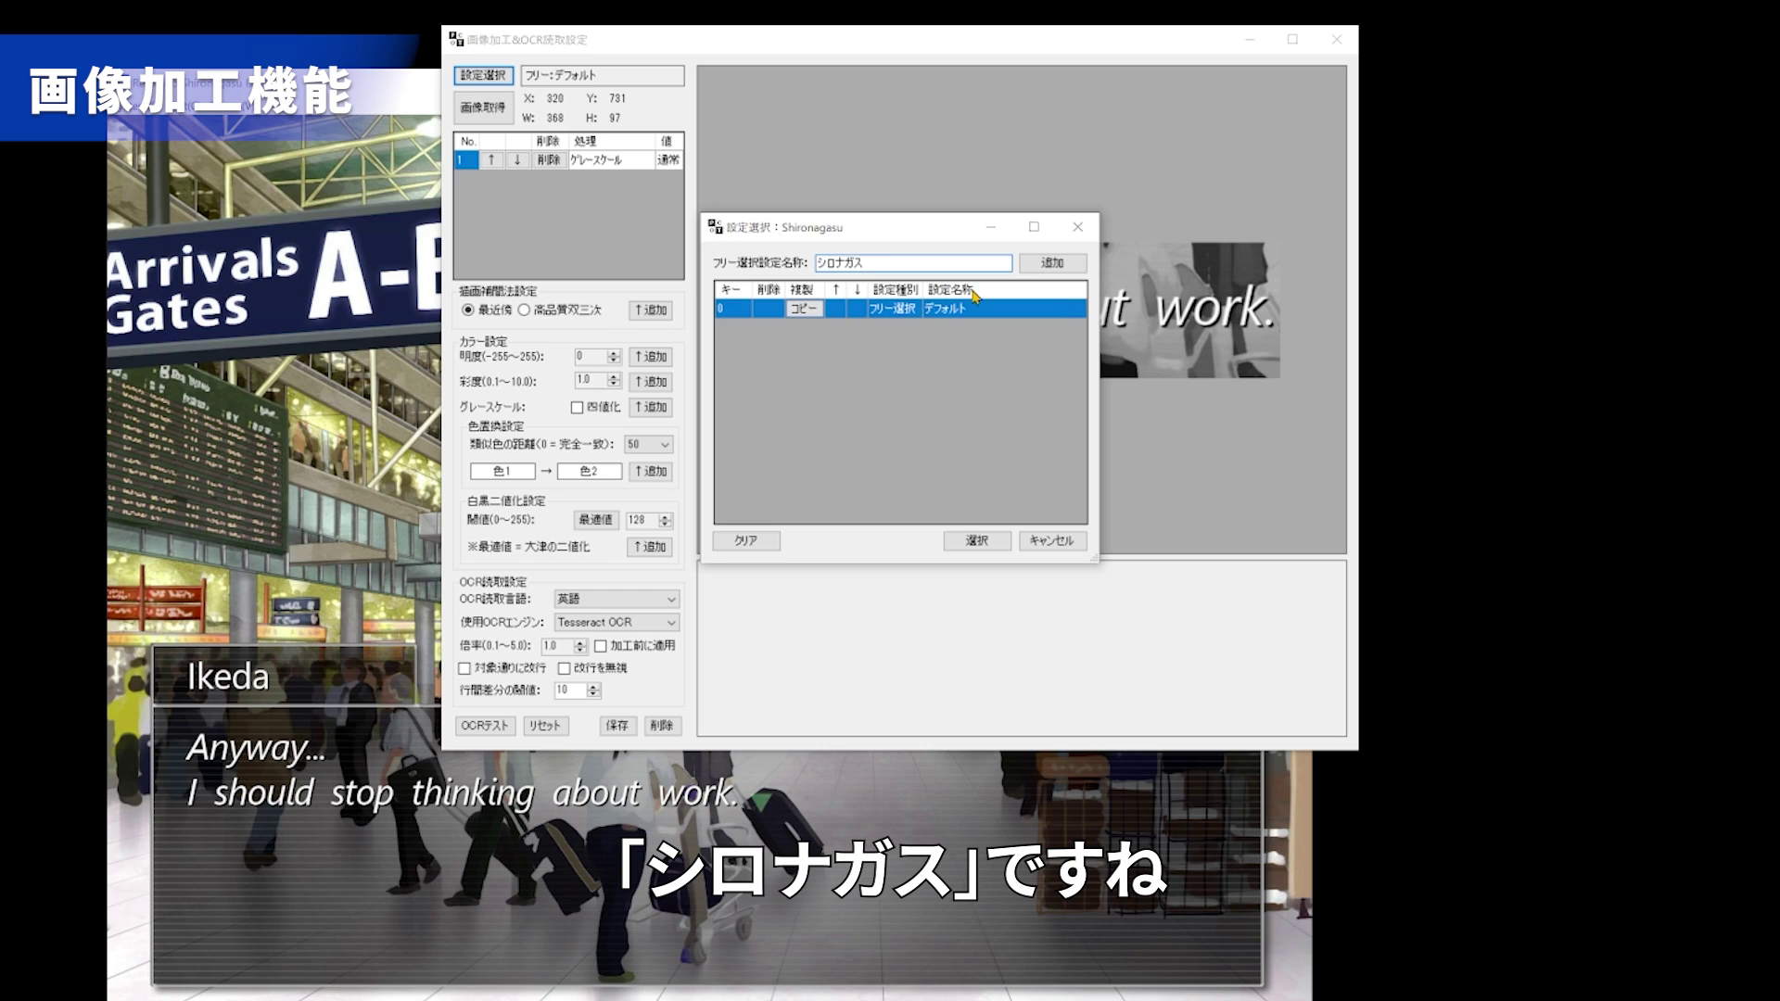
click(1054, 264)
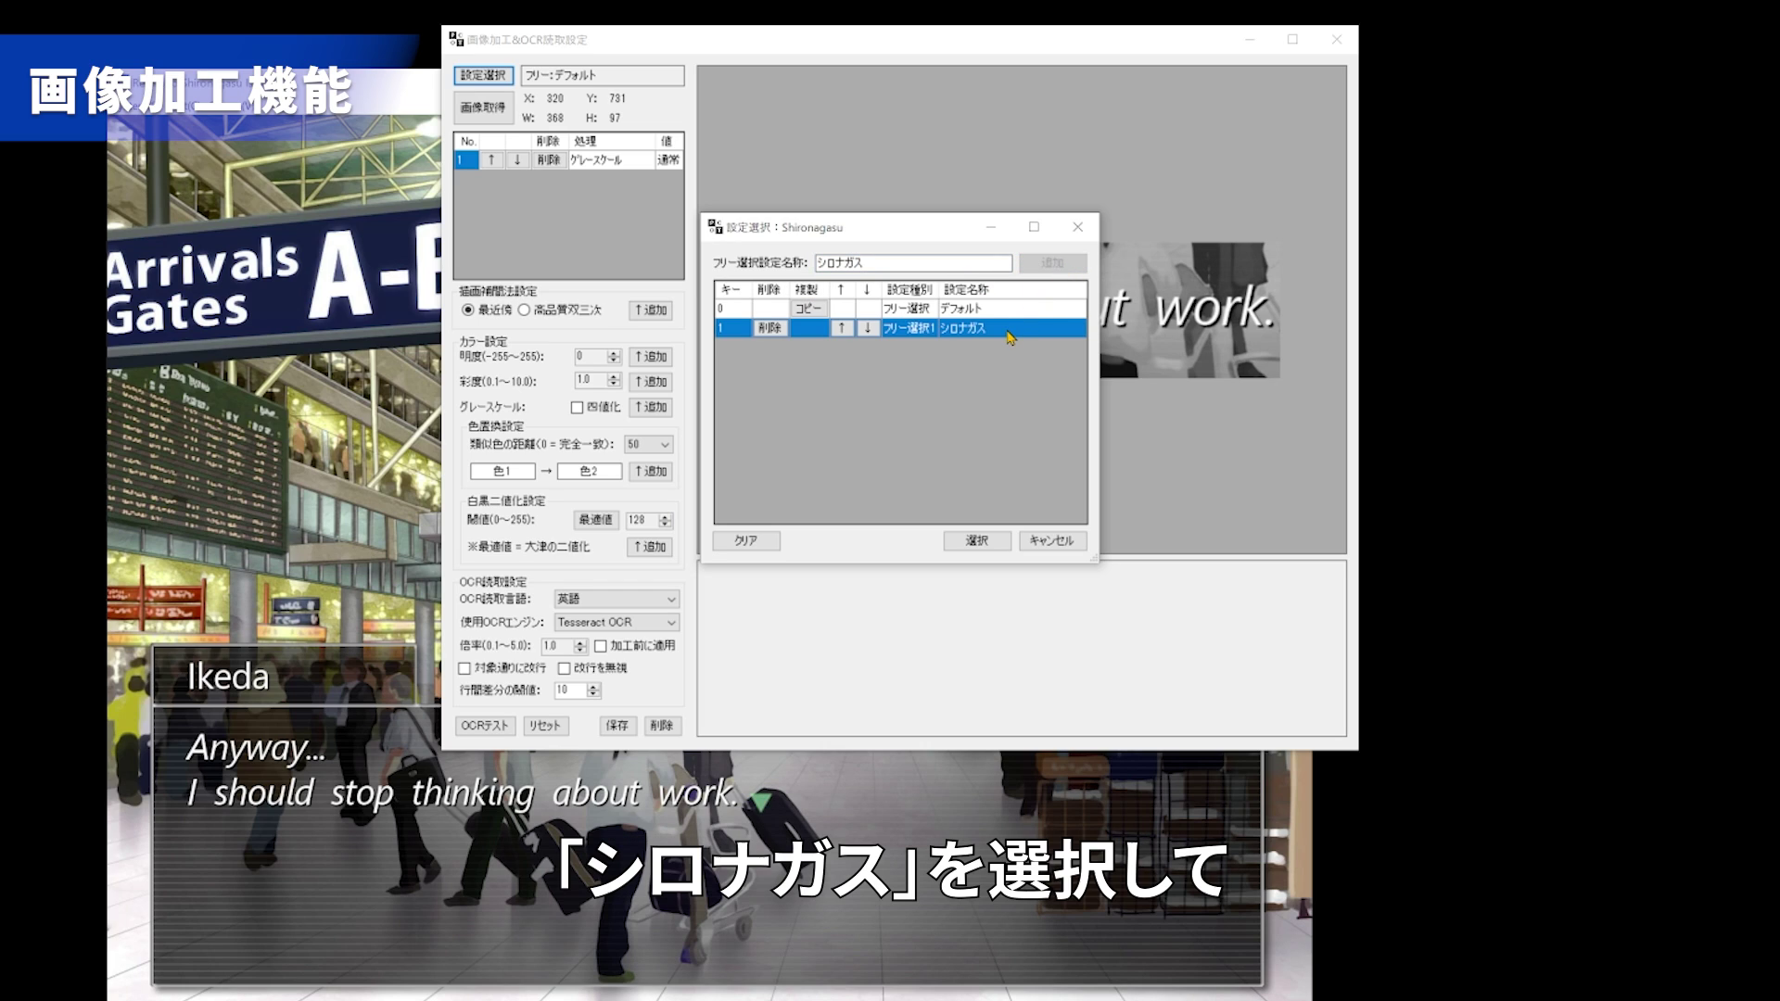
click(978, 541)
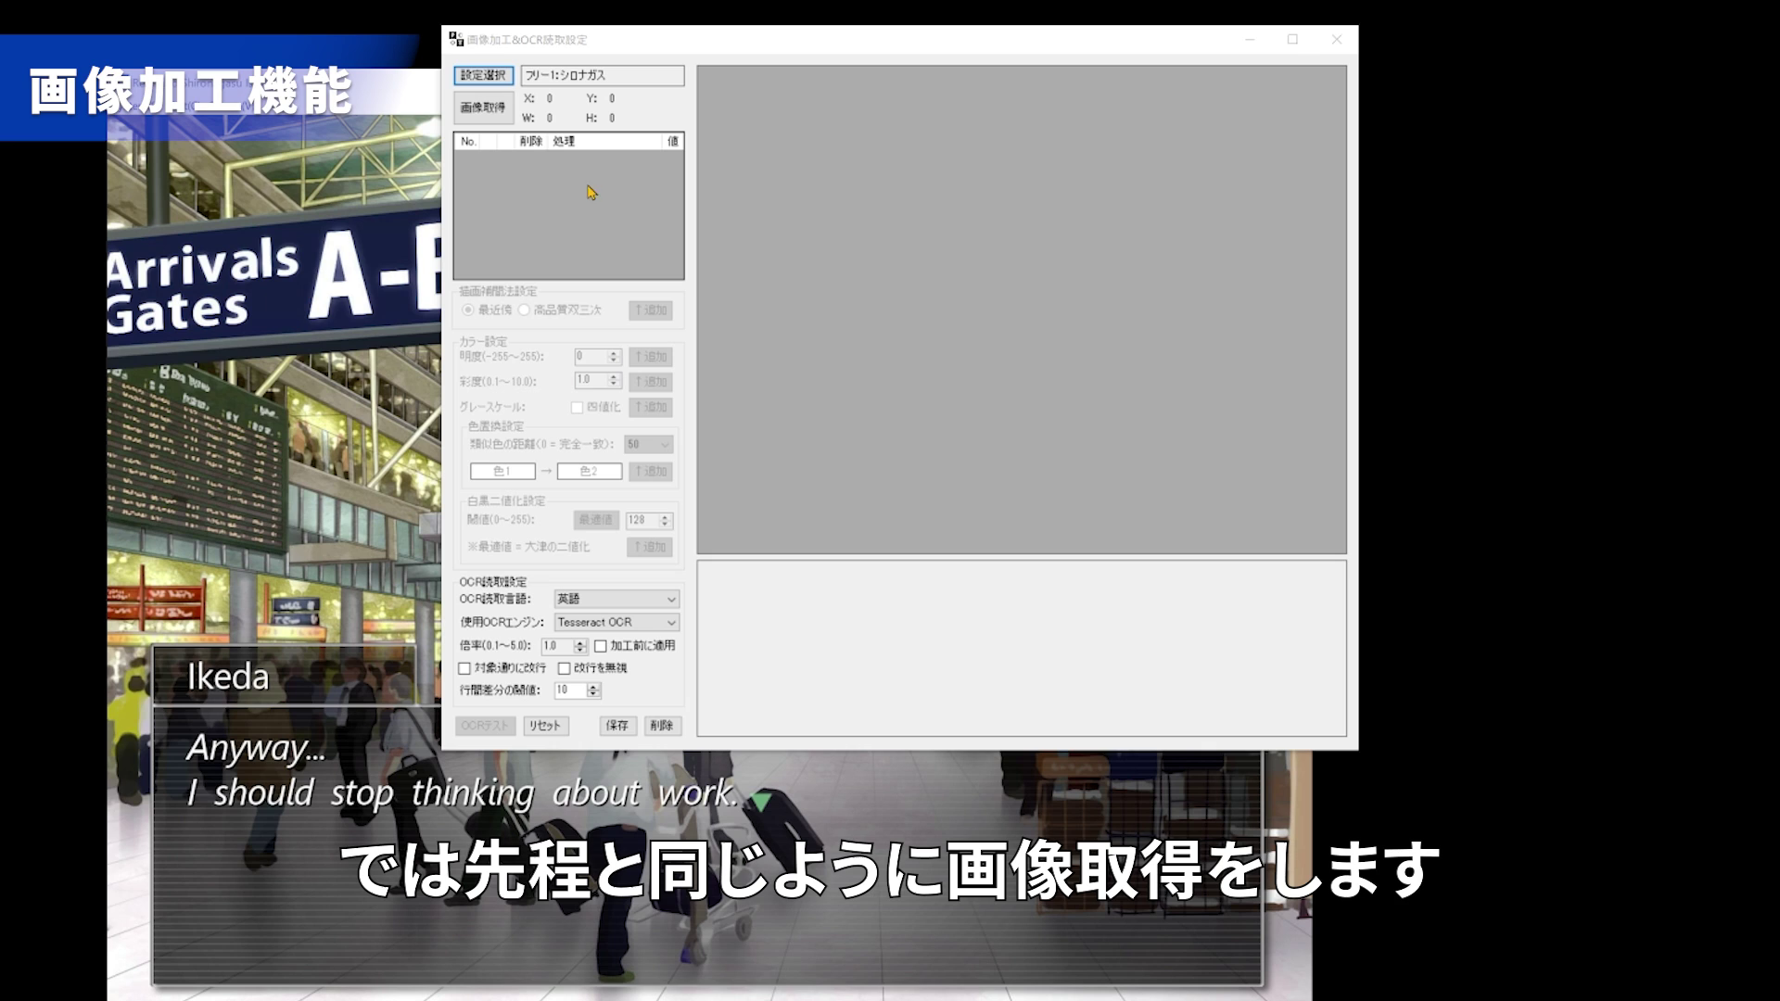
Capture the "thinking about work." text for the シロナガス setting and add normal greyscale processing.
click(507, 121)
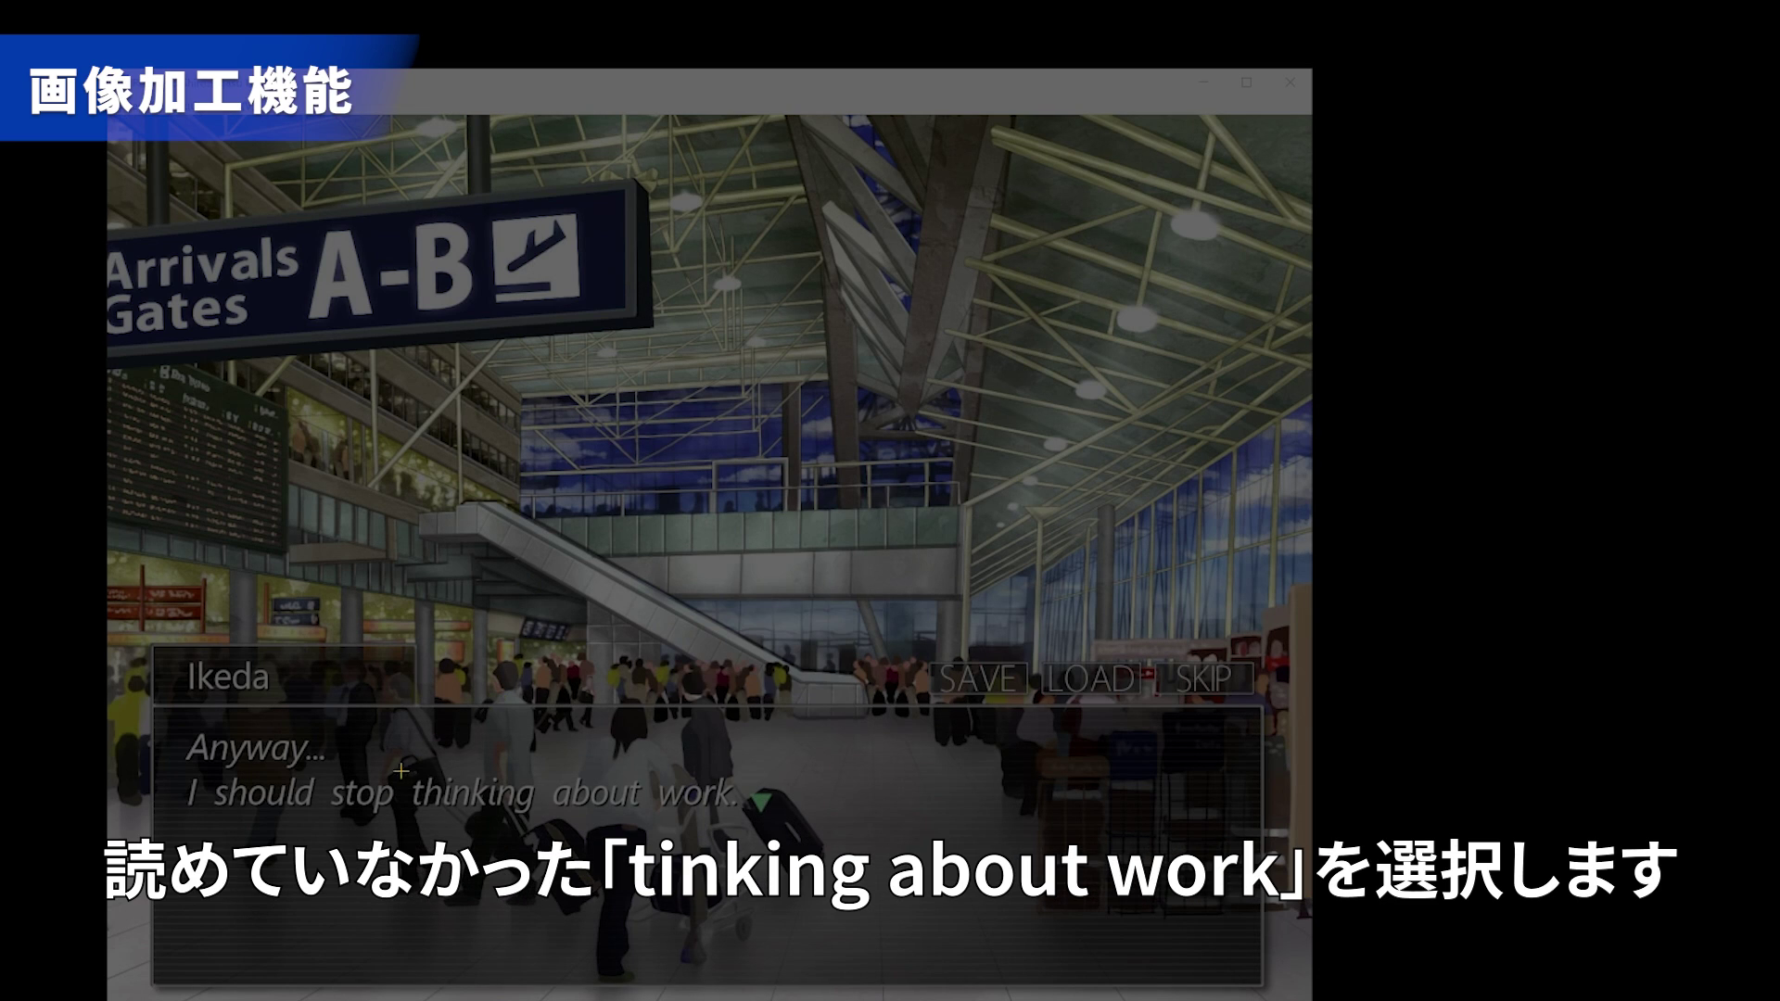
drag(391, 761, 748, 833)
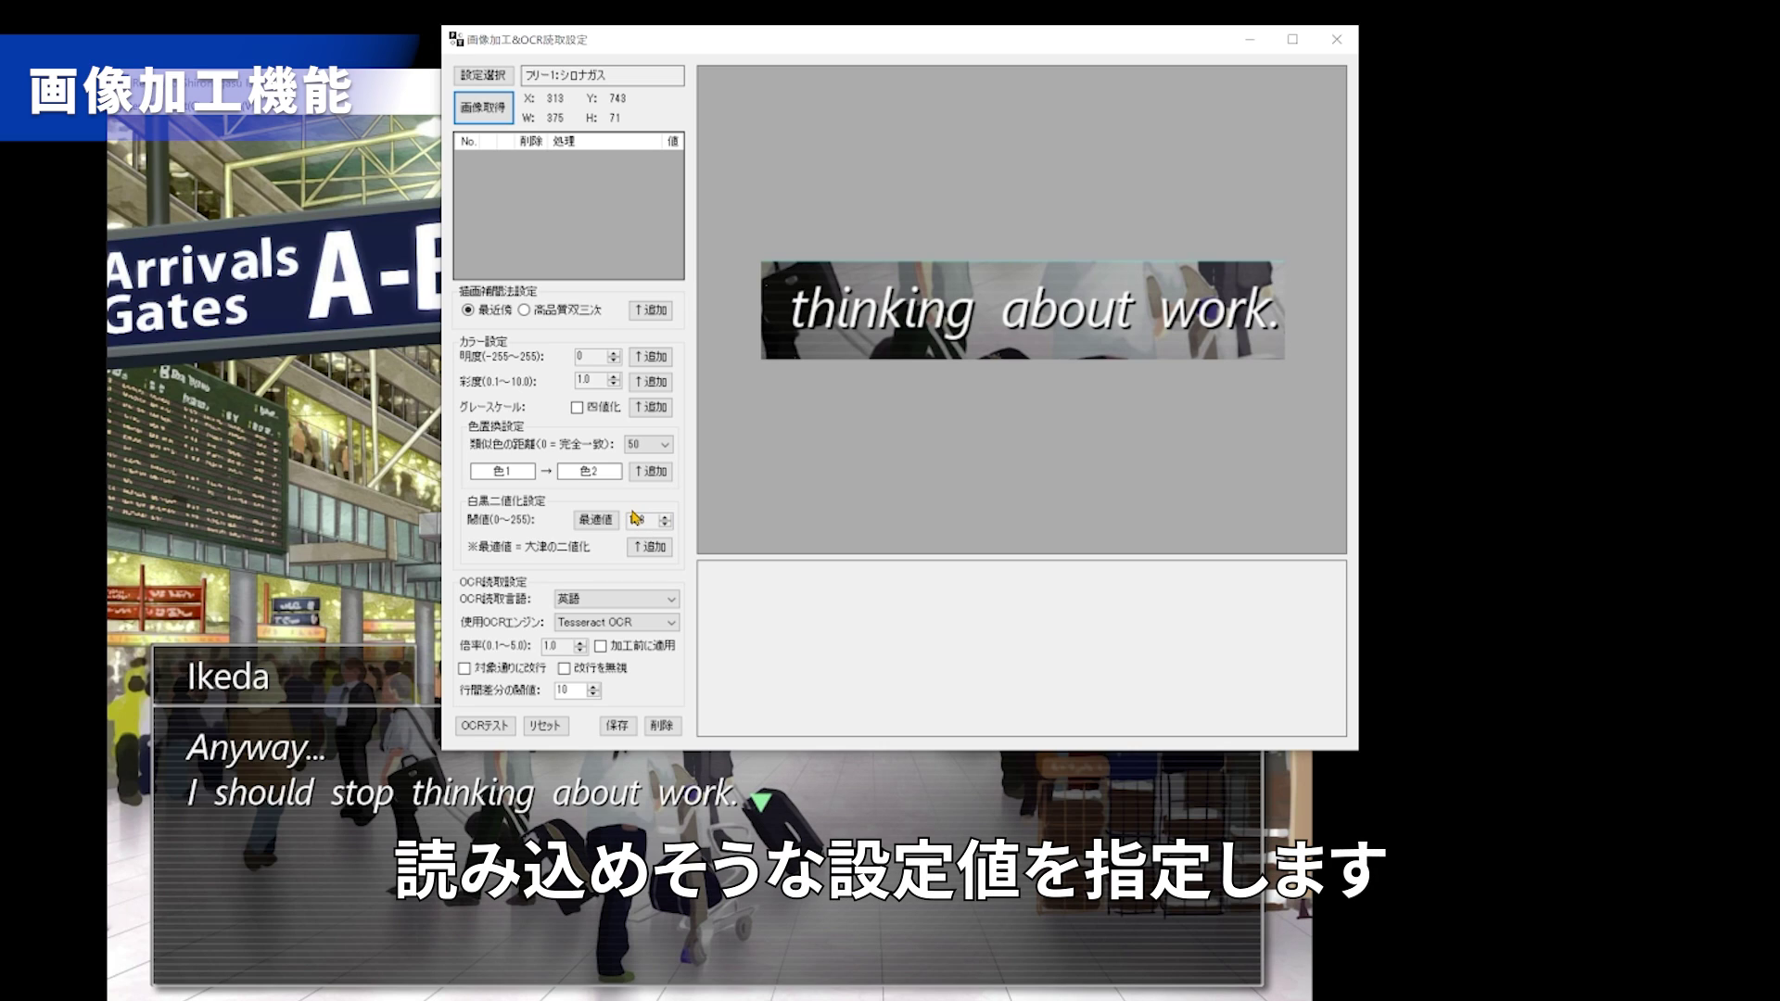
click(654, 409)
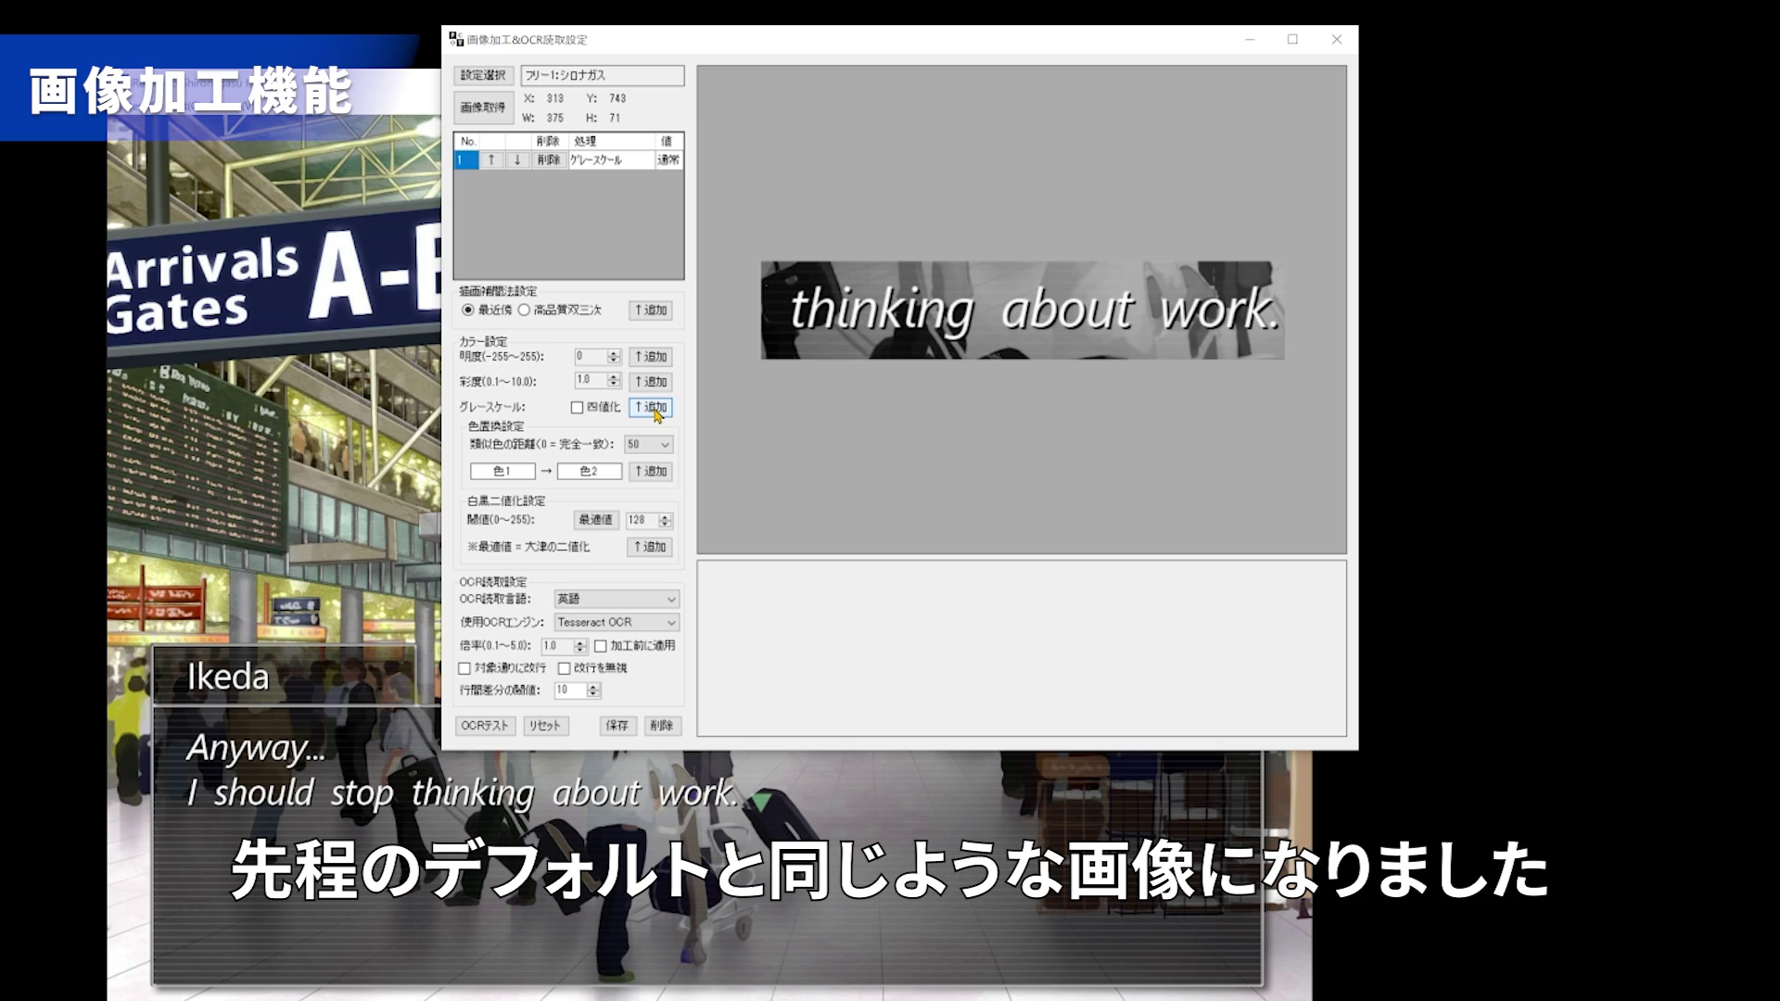
Add a brightness change of -180 and black-and-white binarization at the optimal threshold to the image processing list.
drag(615, 361, 615, 361)
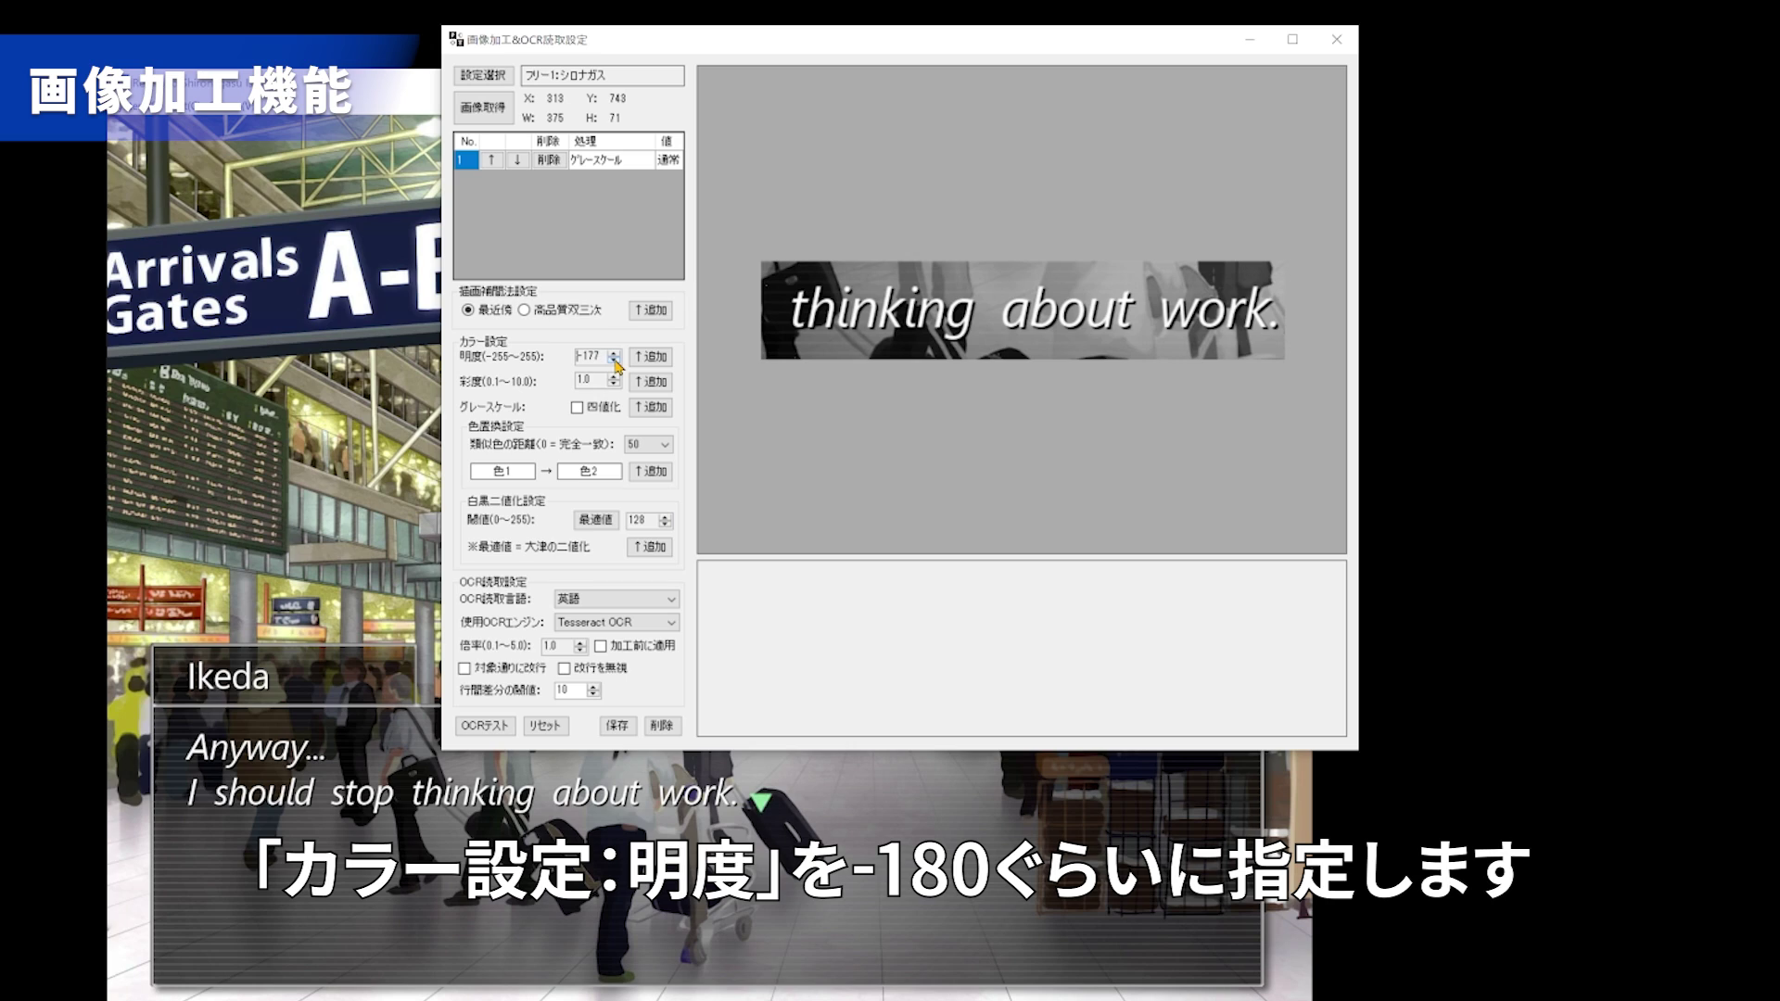
click(649, 358)
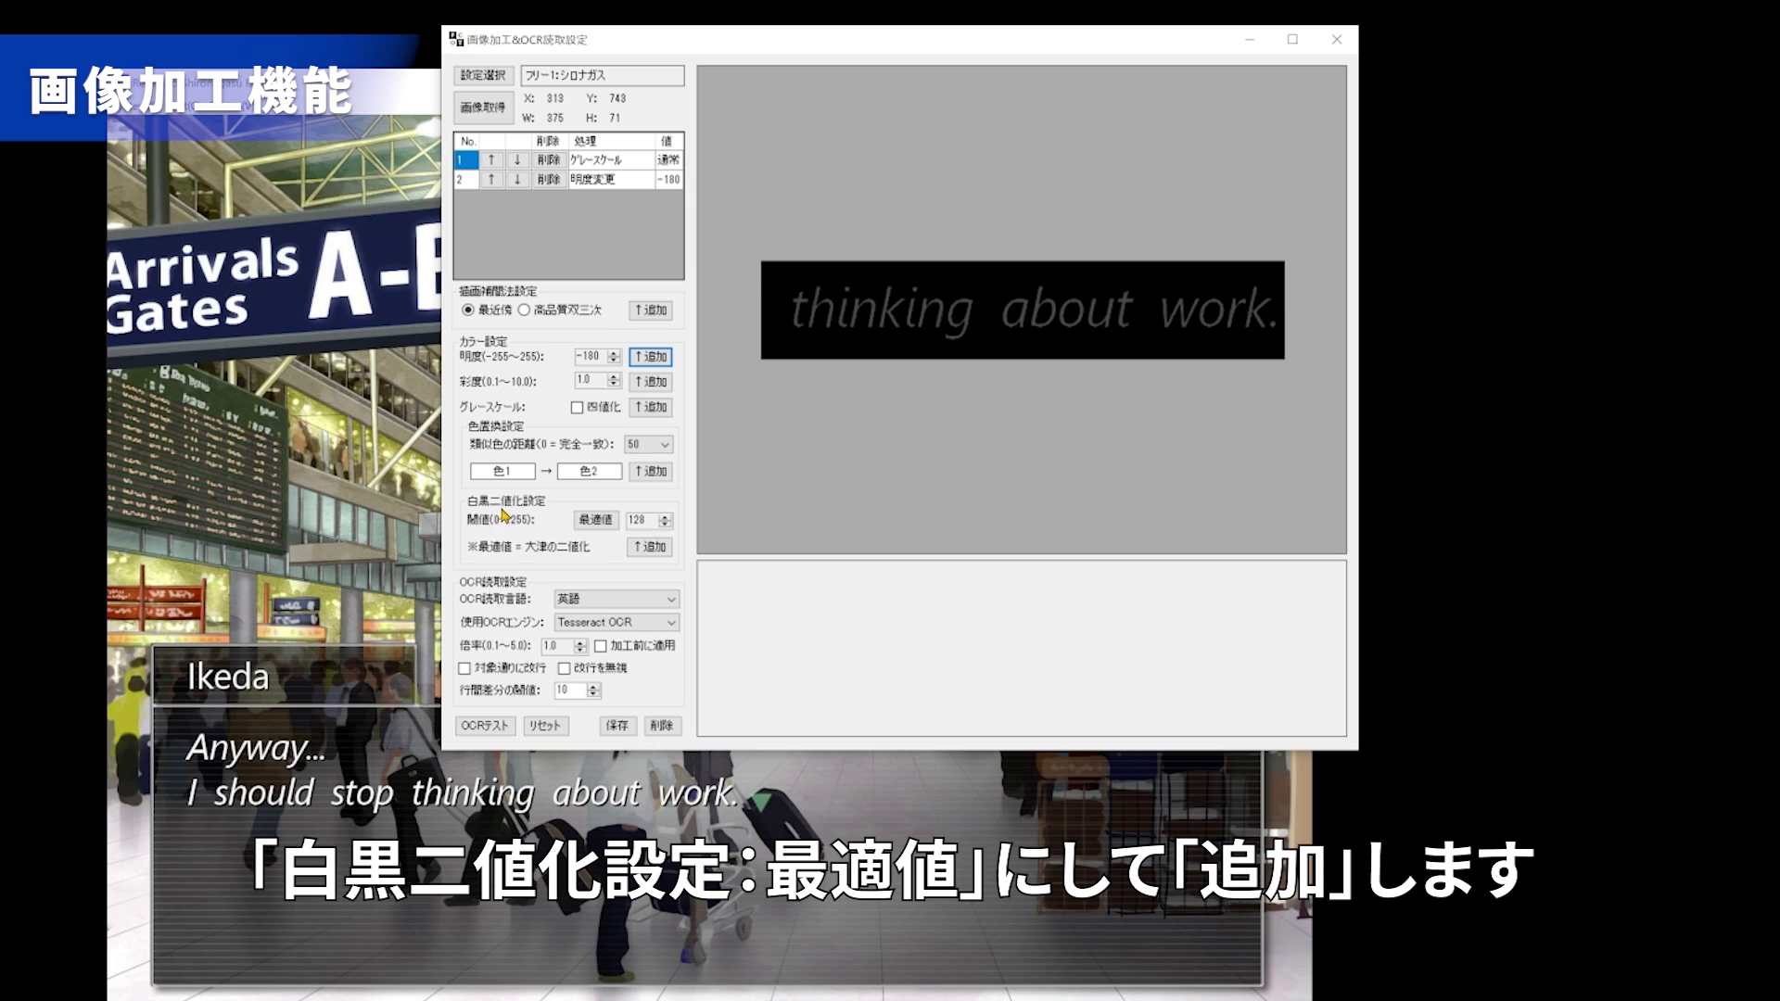
click(589, 524)
click(654, 549)
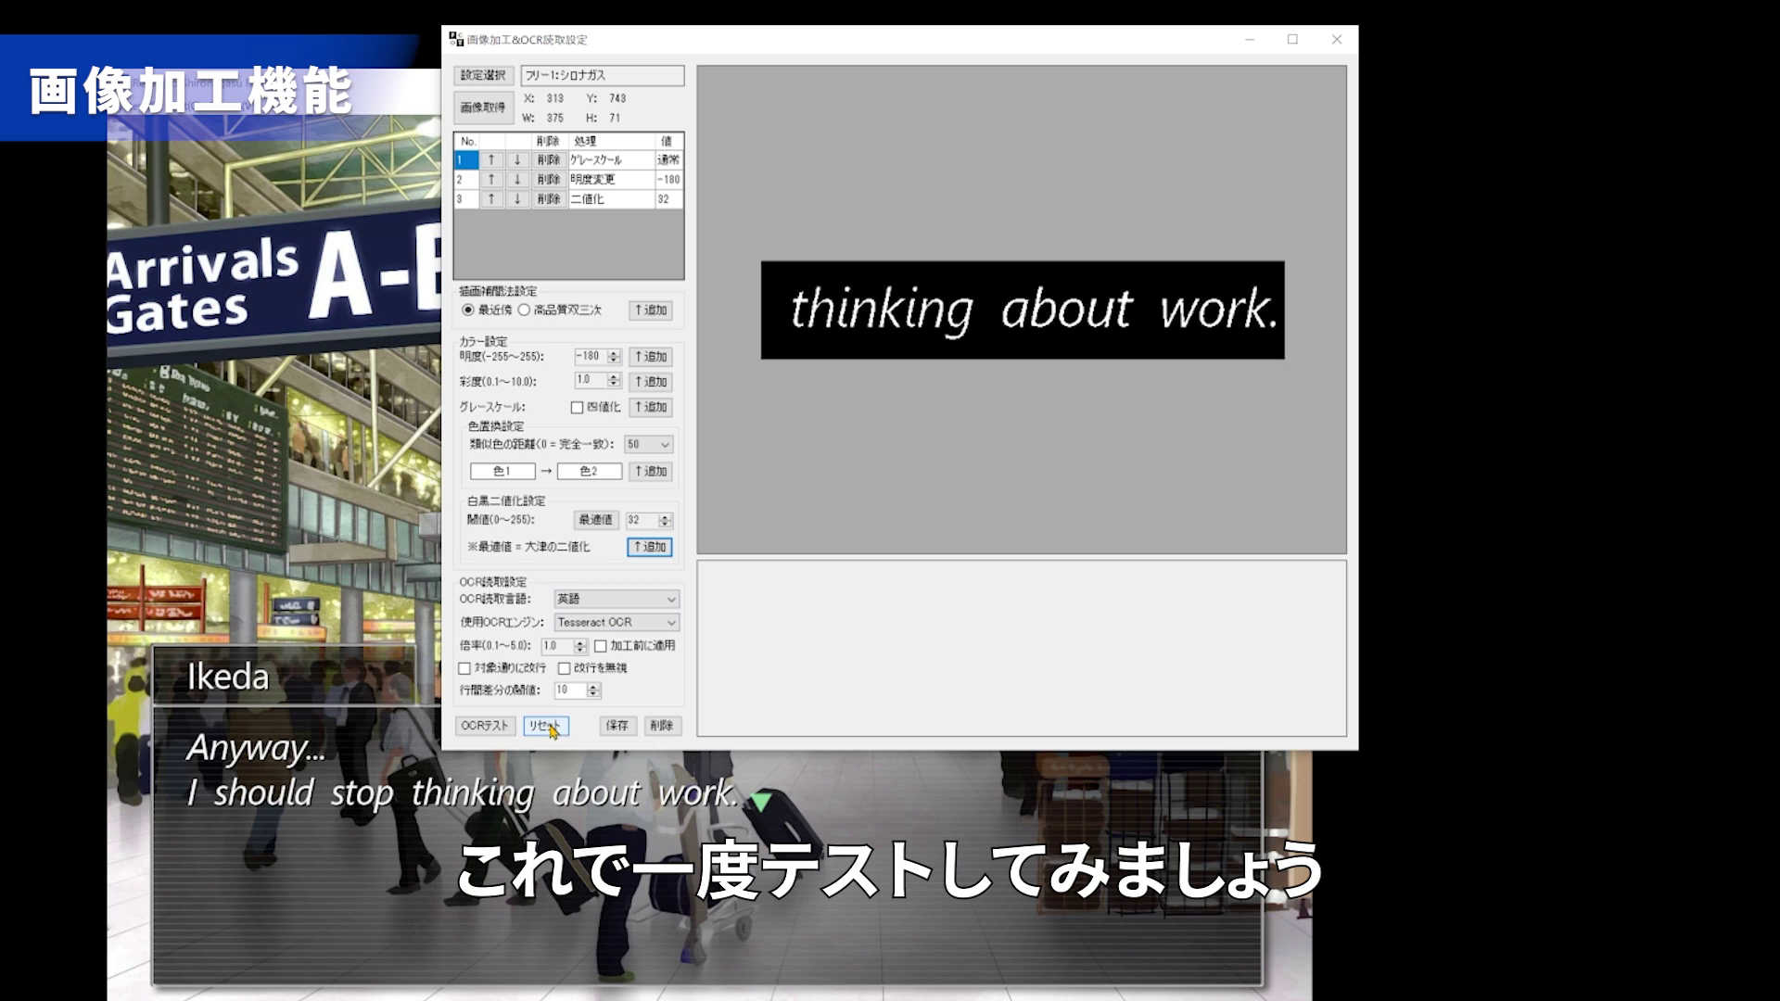
Run an OCR test on the processed image, then save the シロナガス setting and close the image processing settings.
click(507, 730)
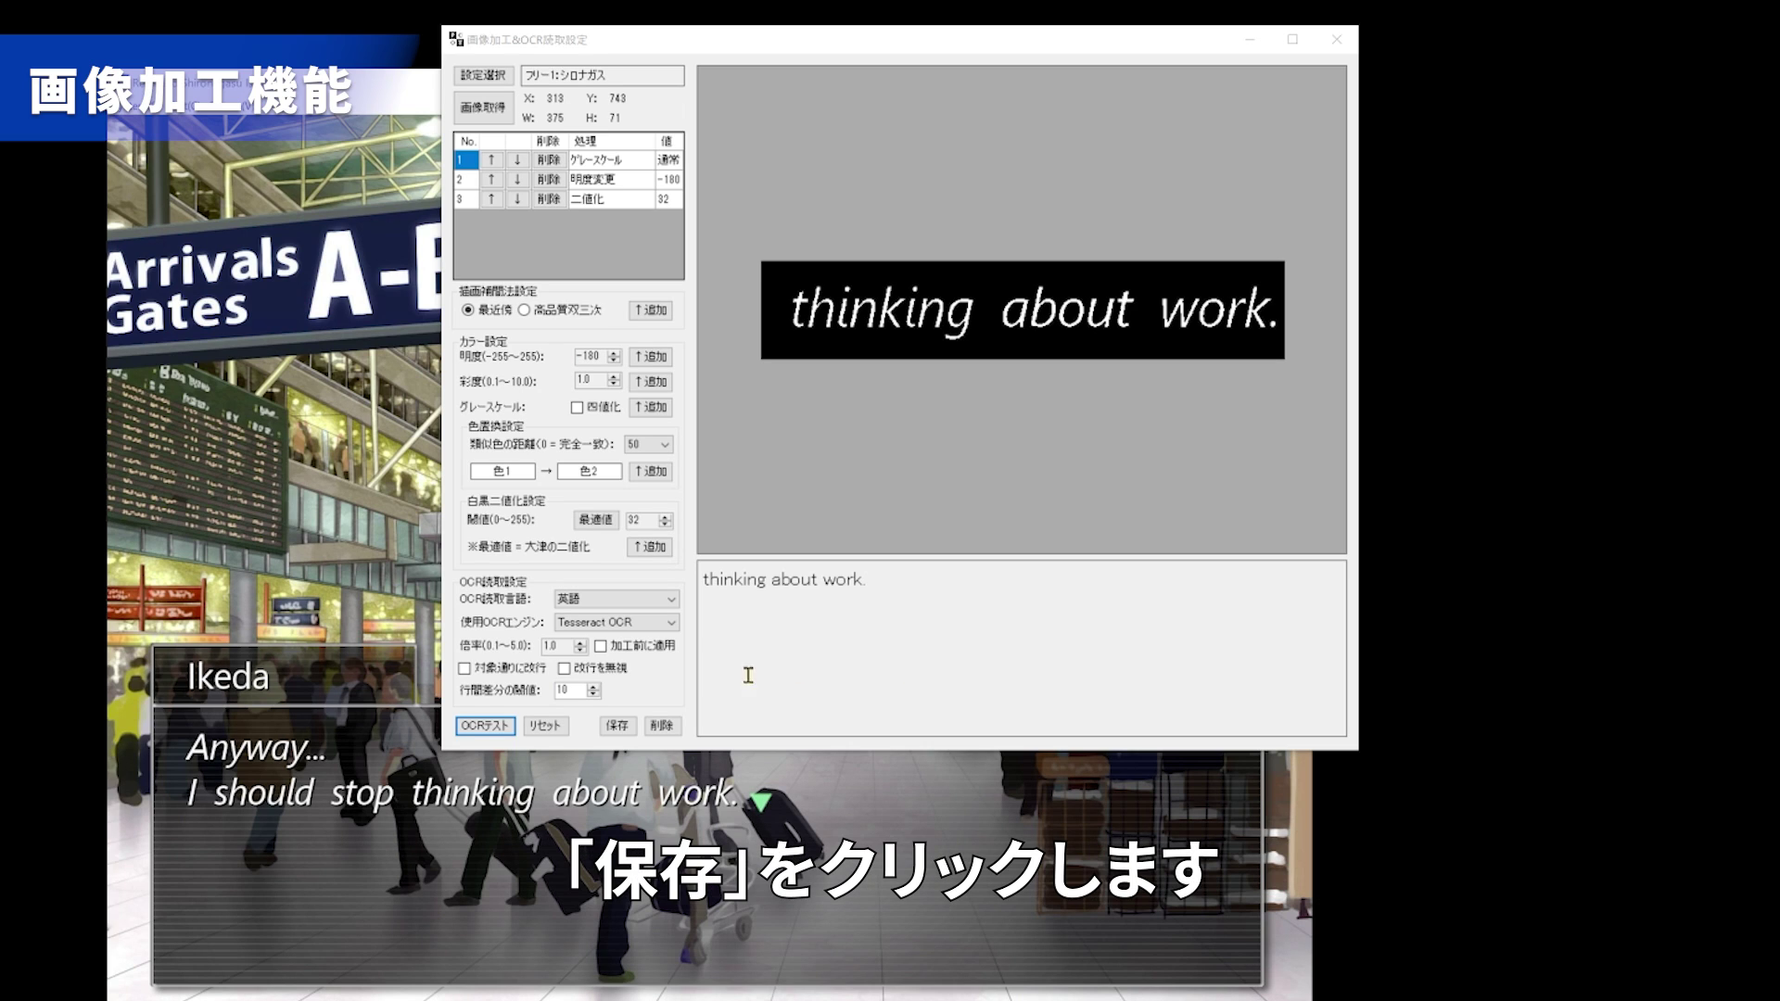
click(621, 733)
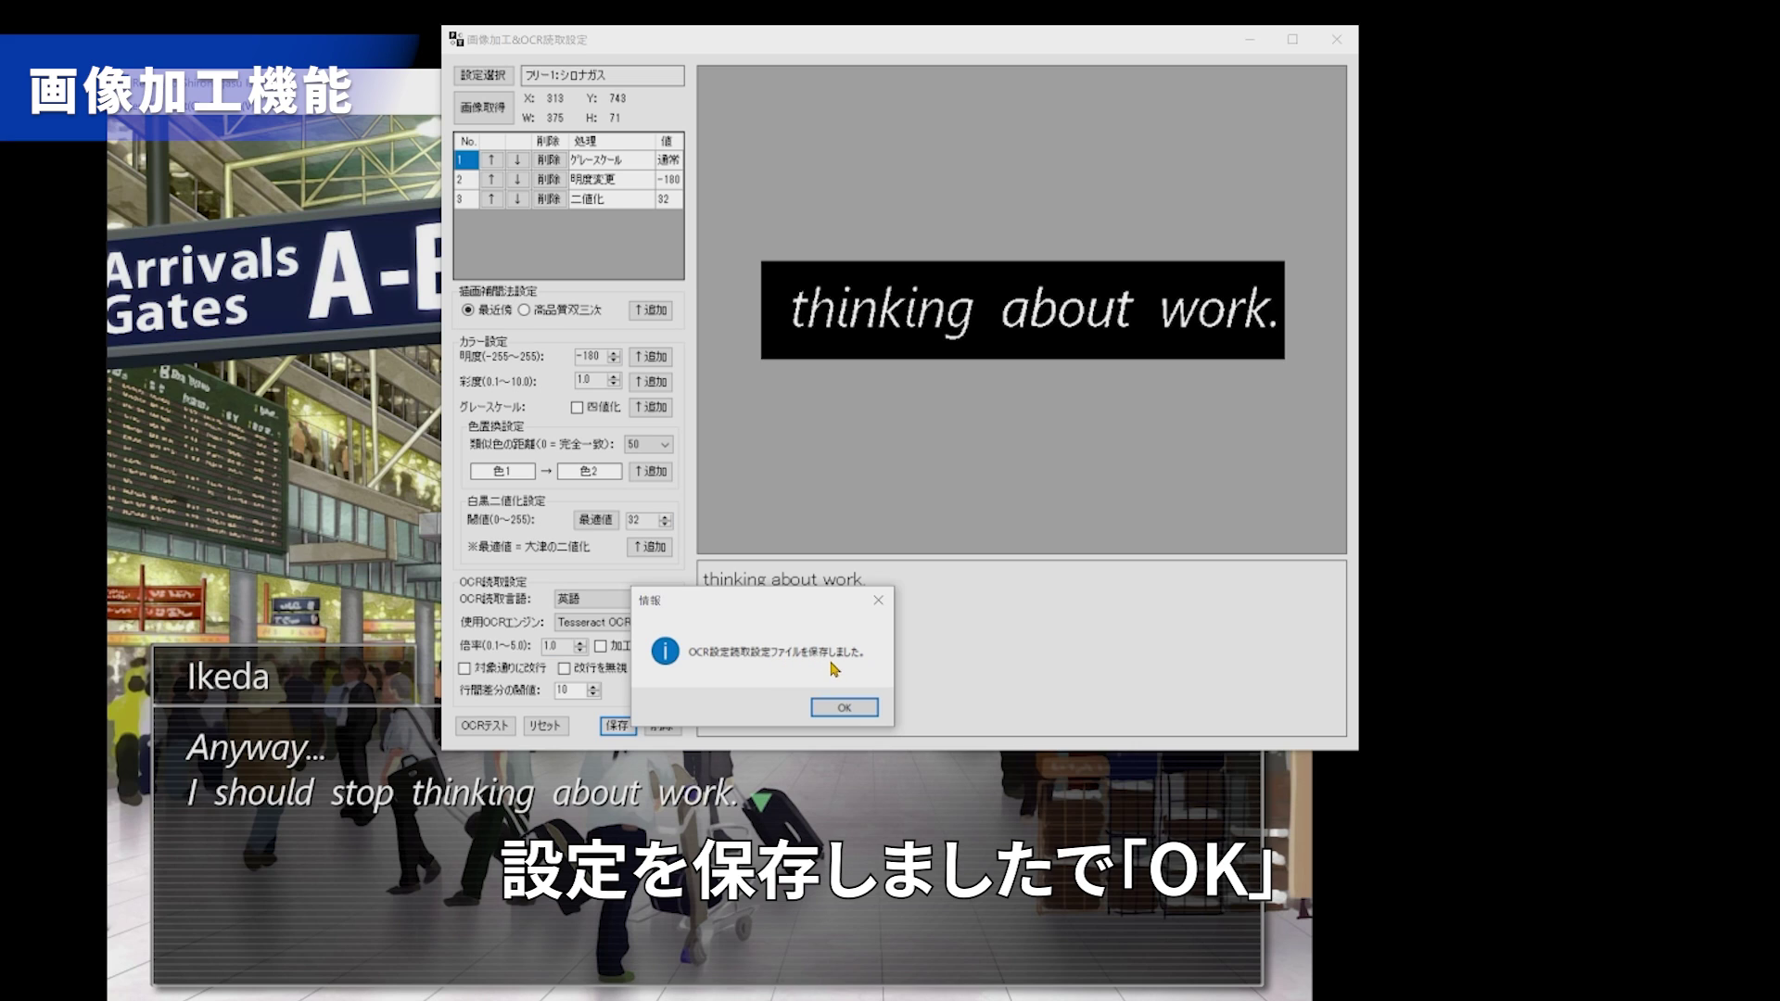
click(845, 708)
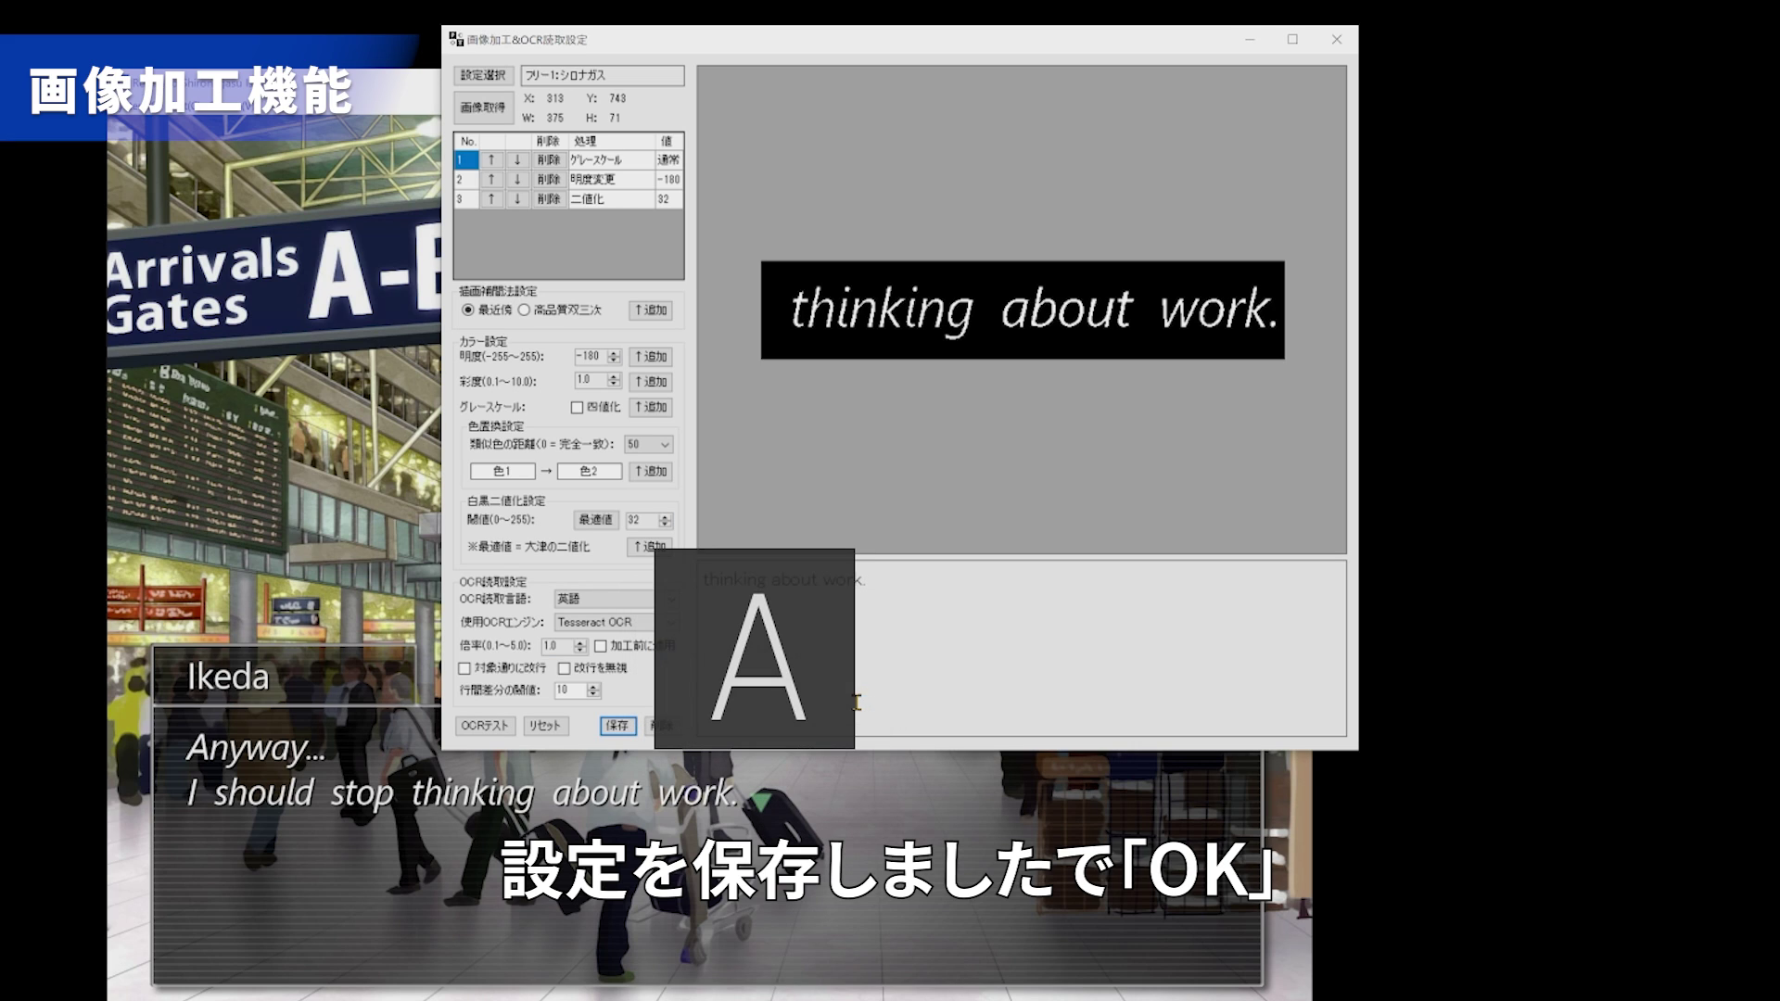
click(1336, 39)
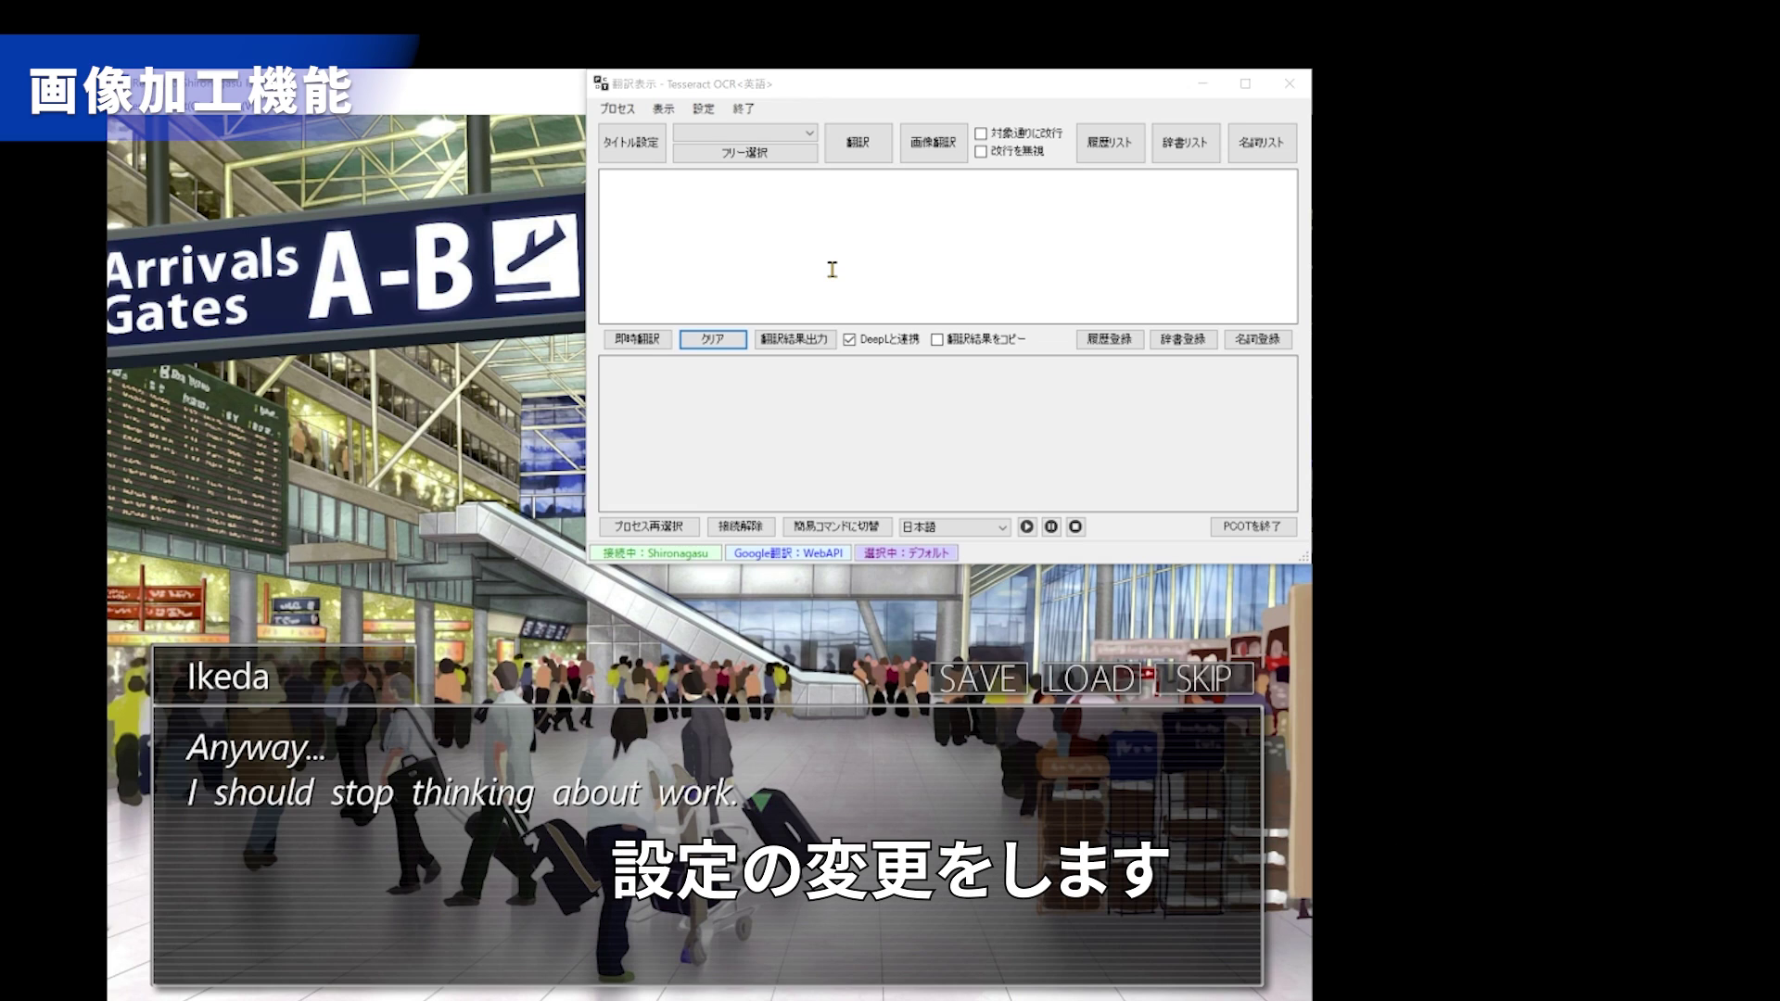
Set the default behaviour for free selection to シロナガス in the system settings (システム設定).
click(707, 113)
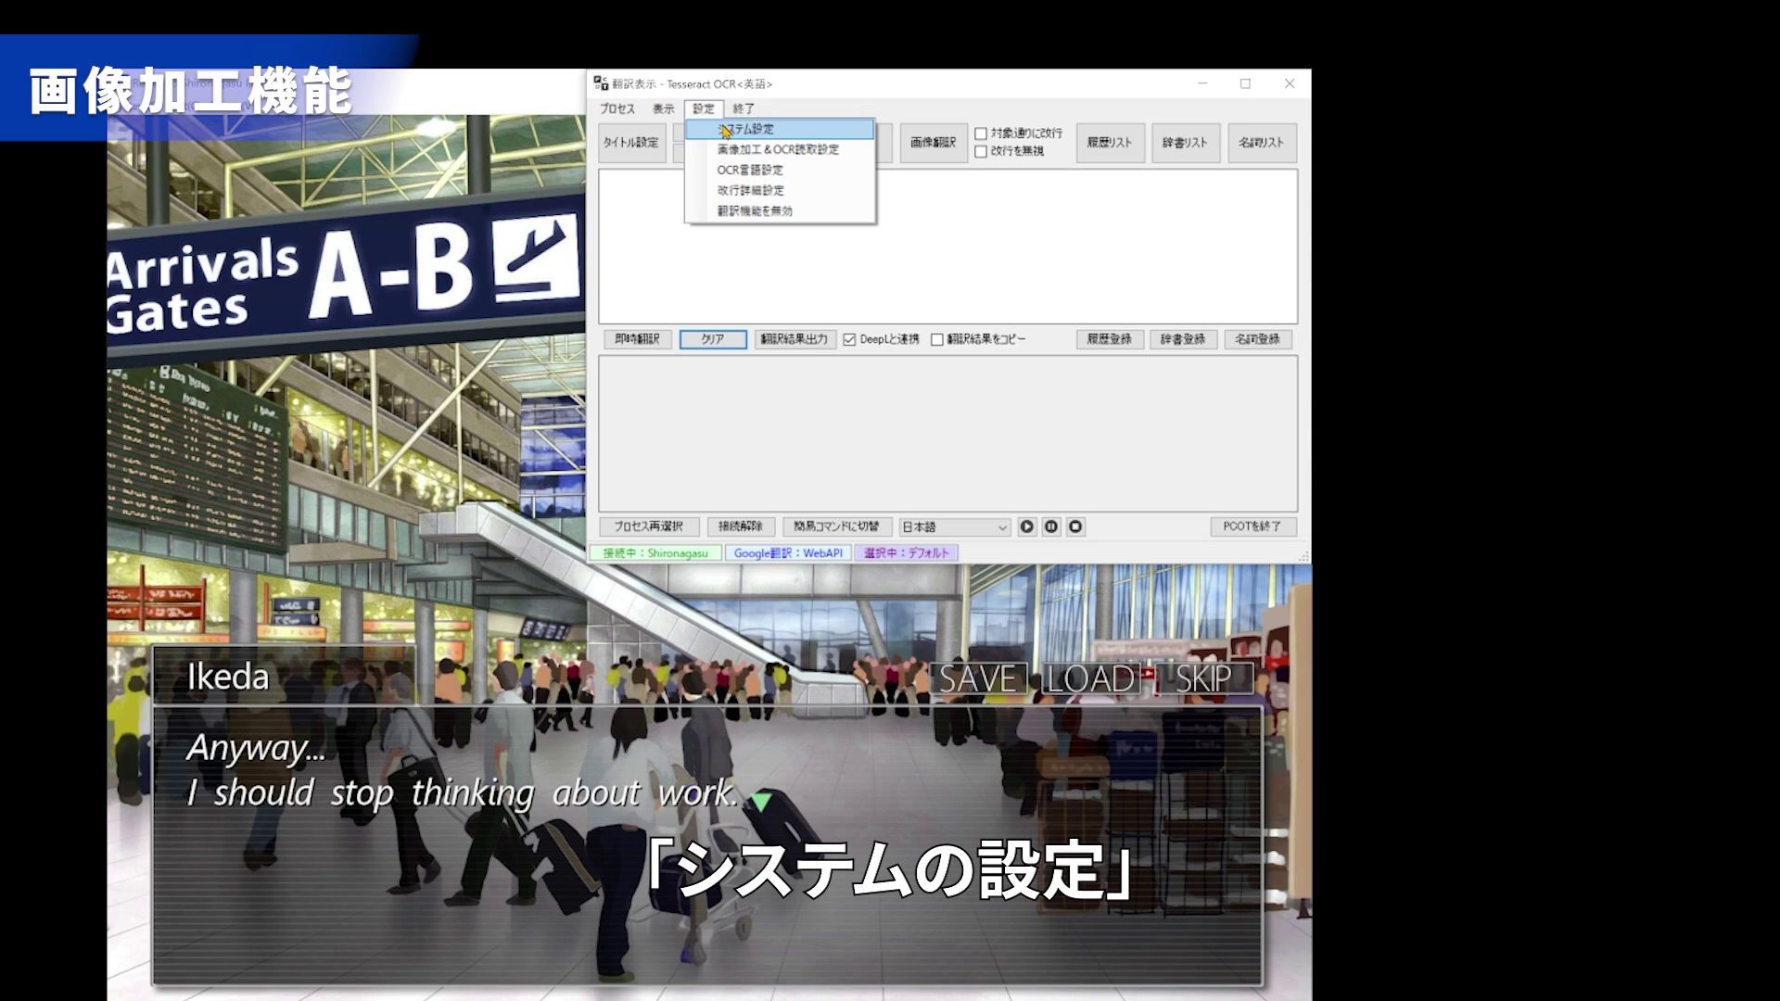
click(733, 138)
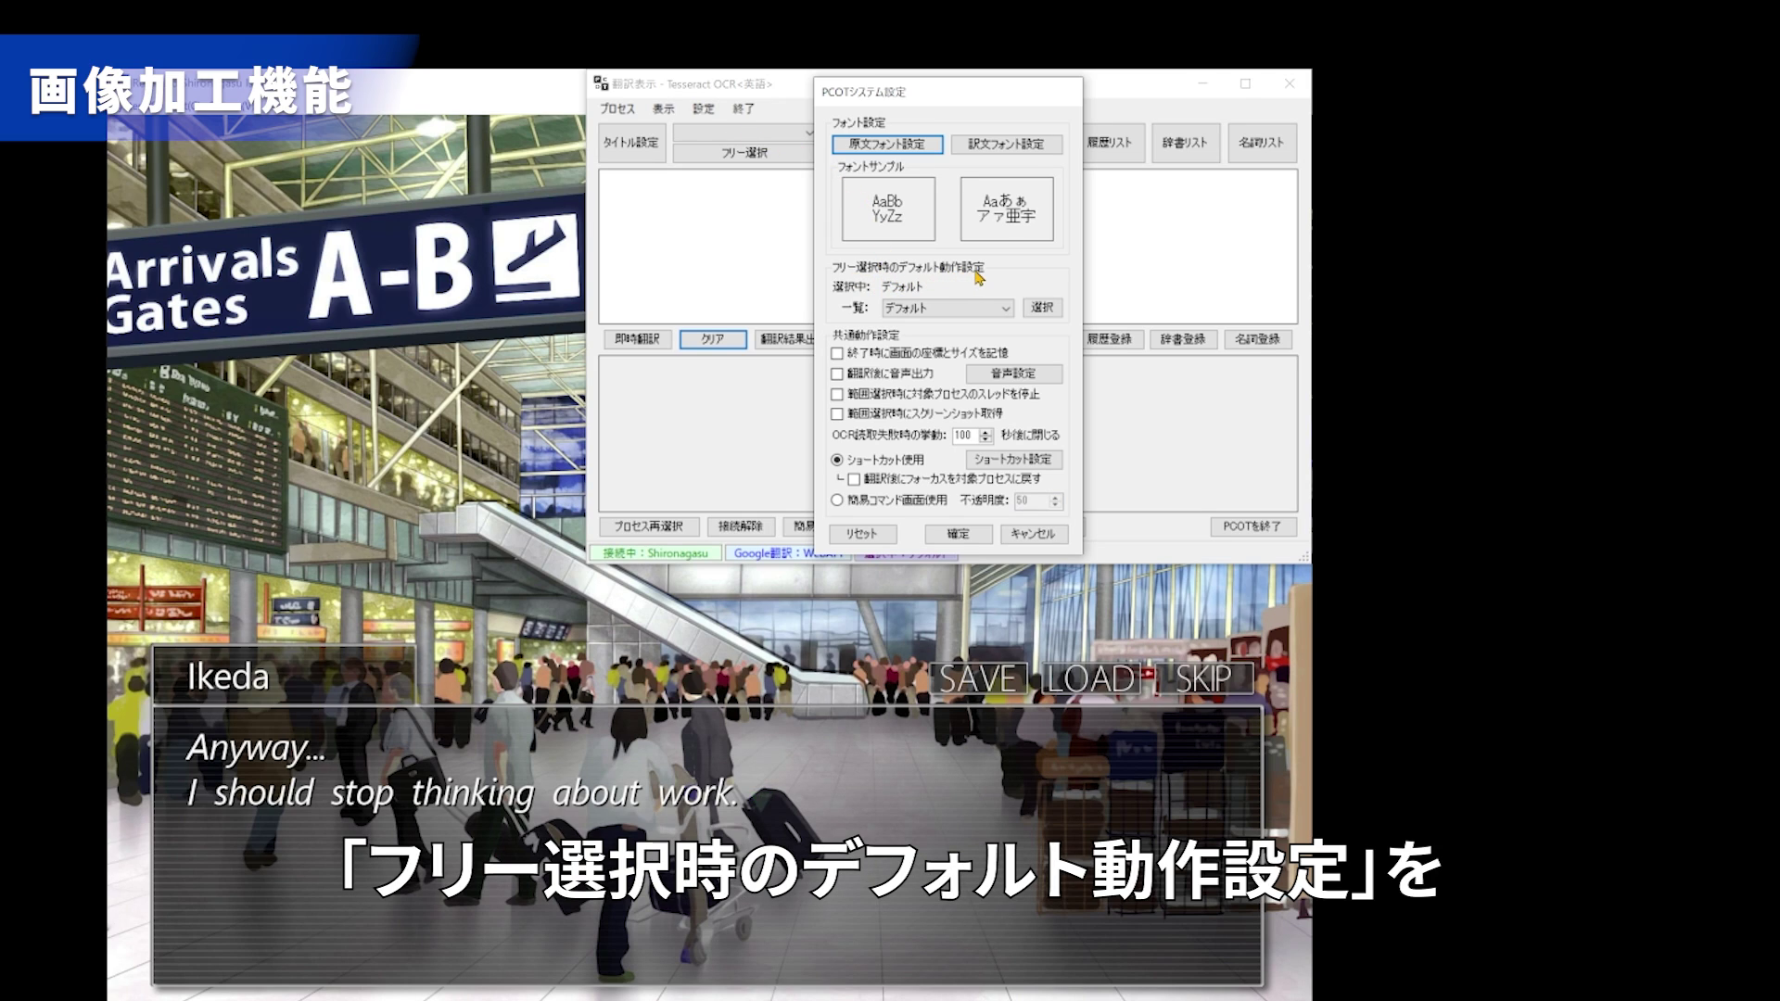
click(987, 312)
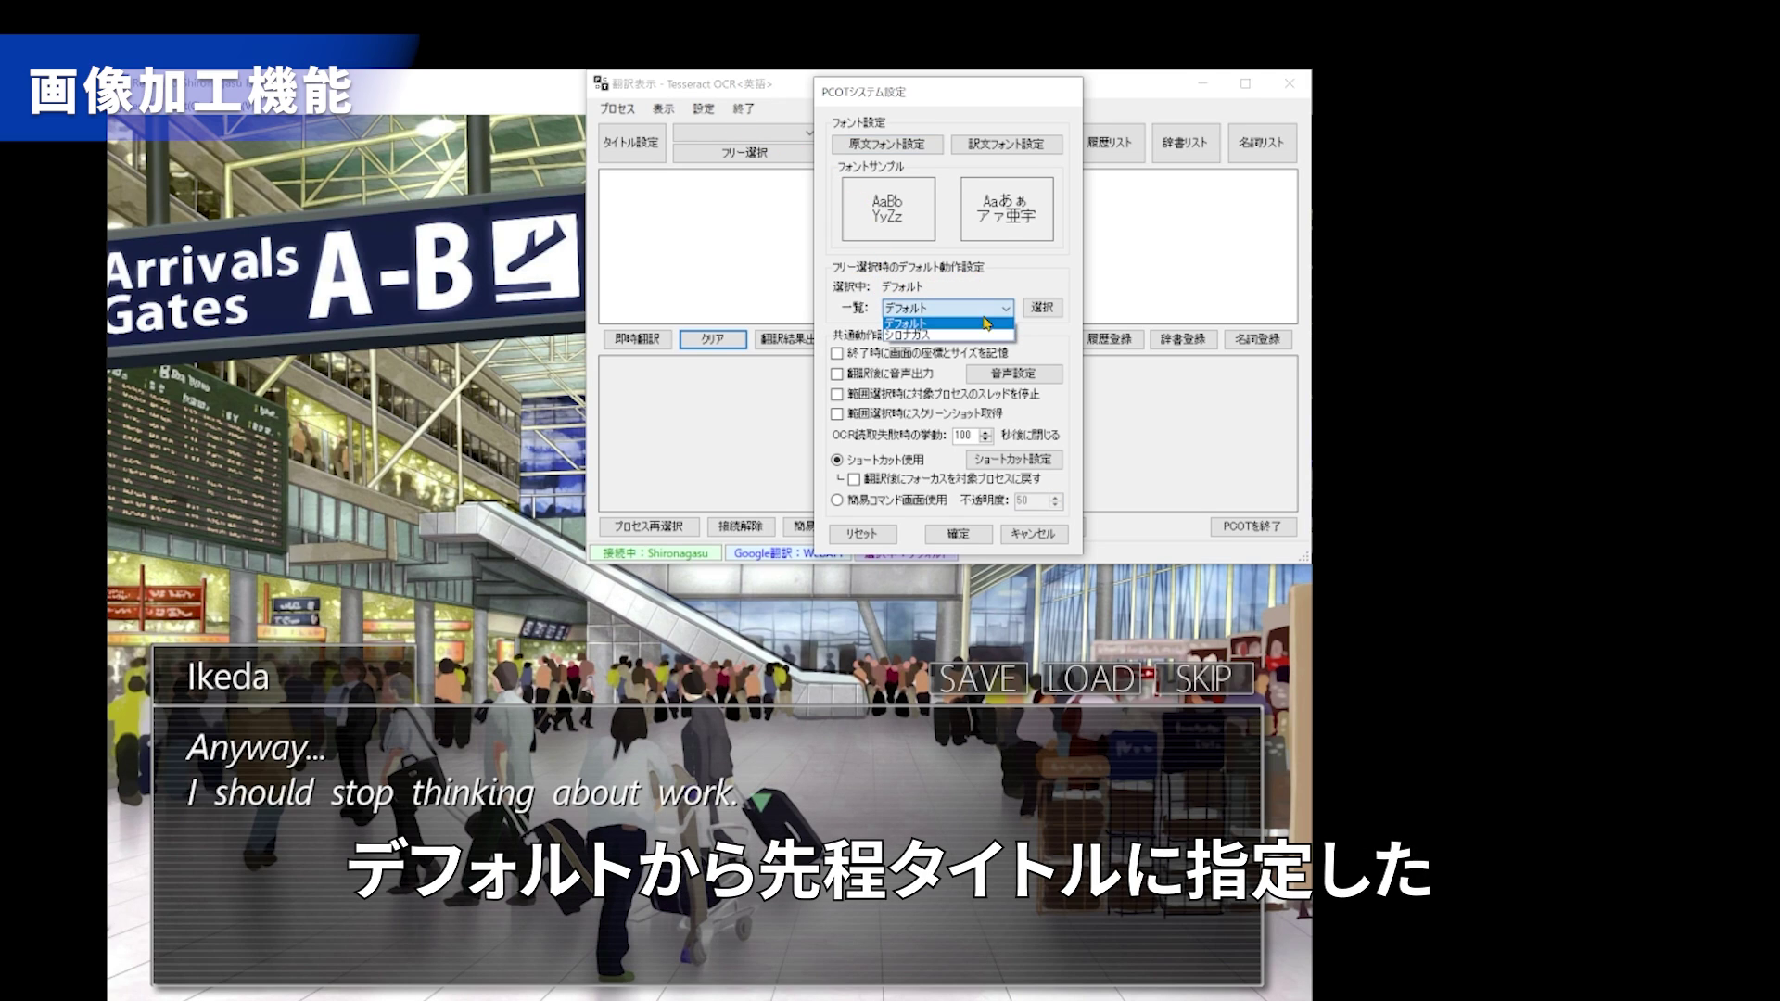
click(986, 336)
click(1035, 315)
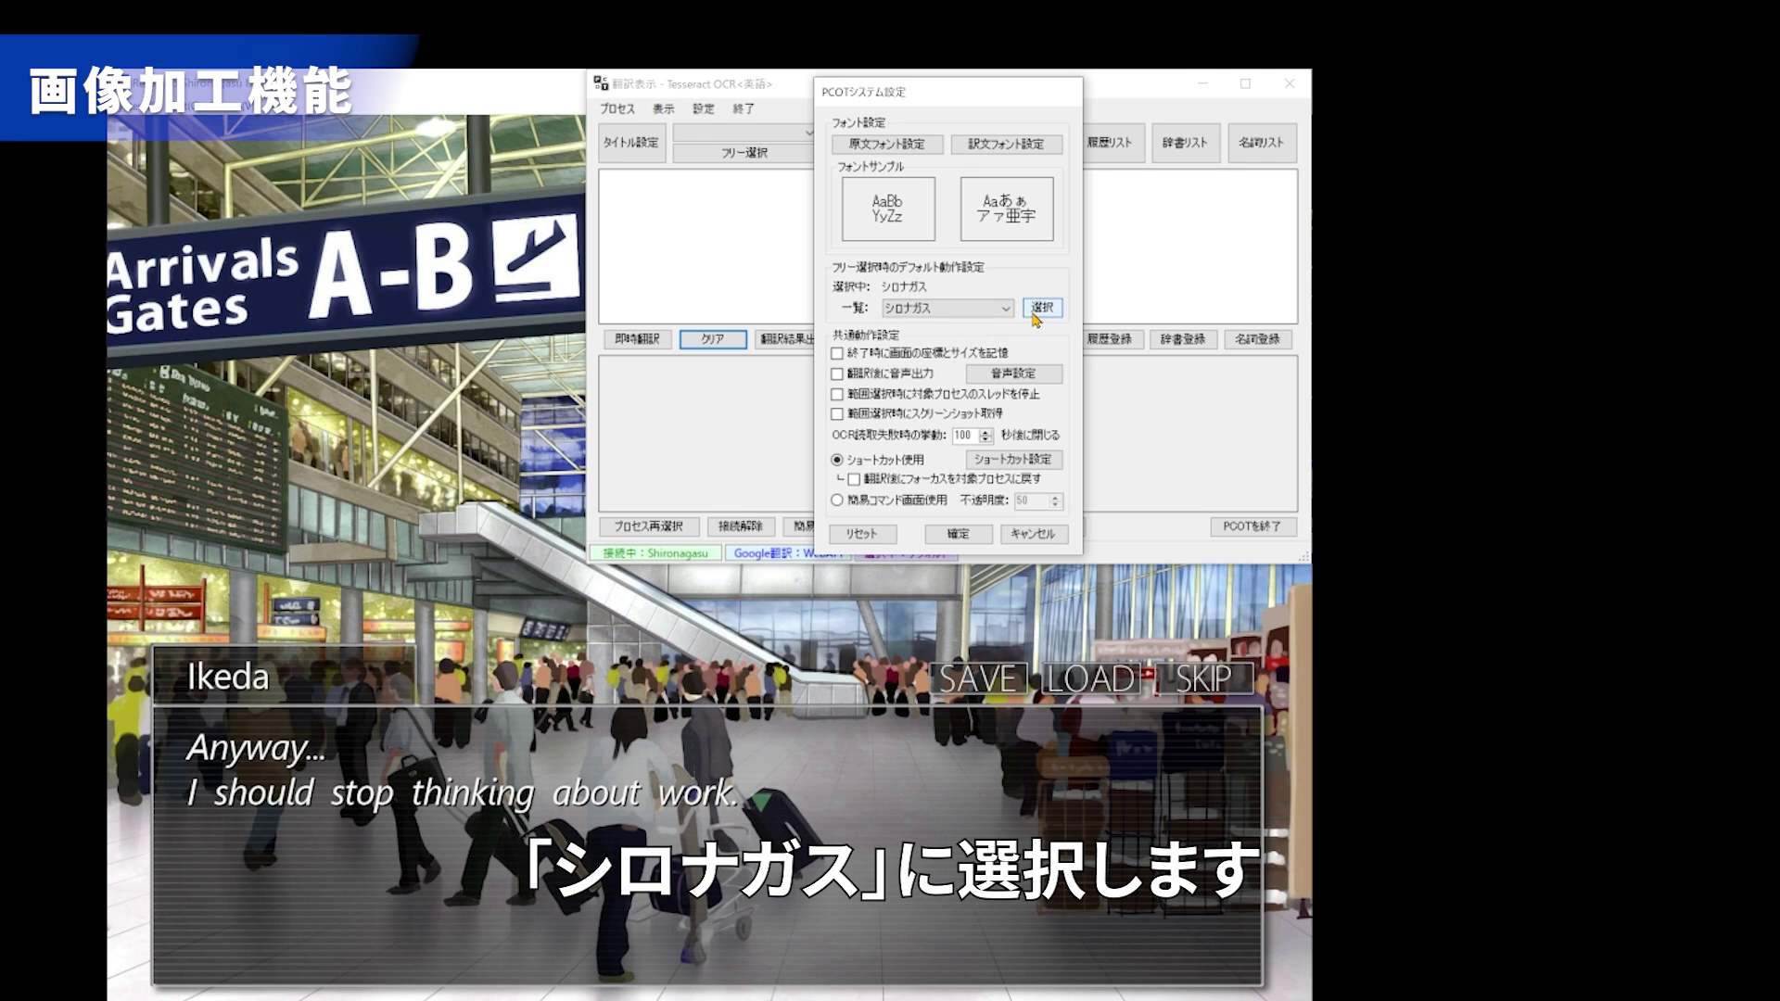
click(983, 535)
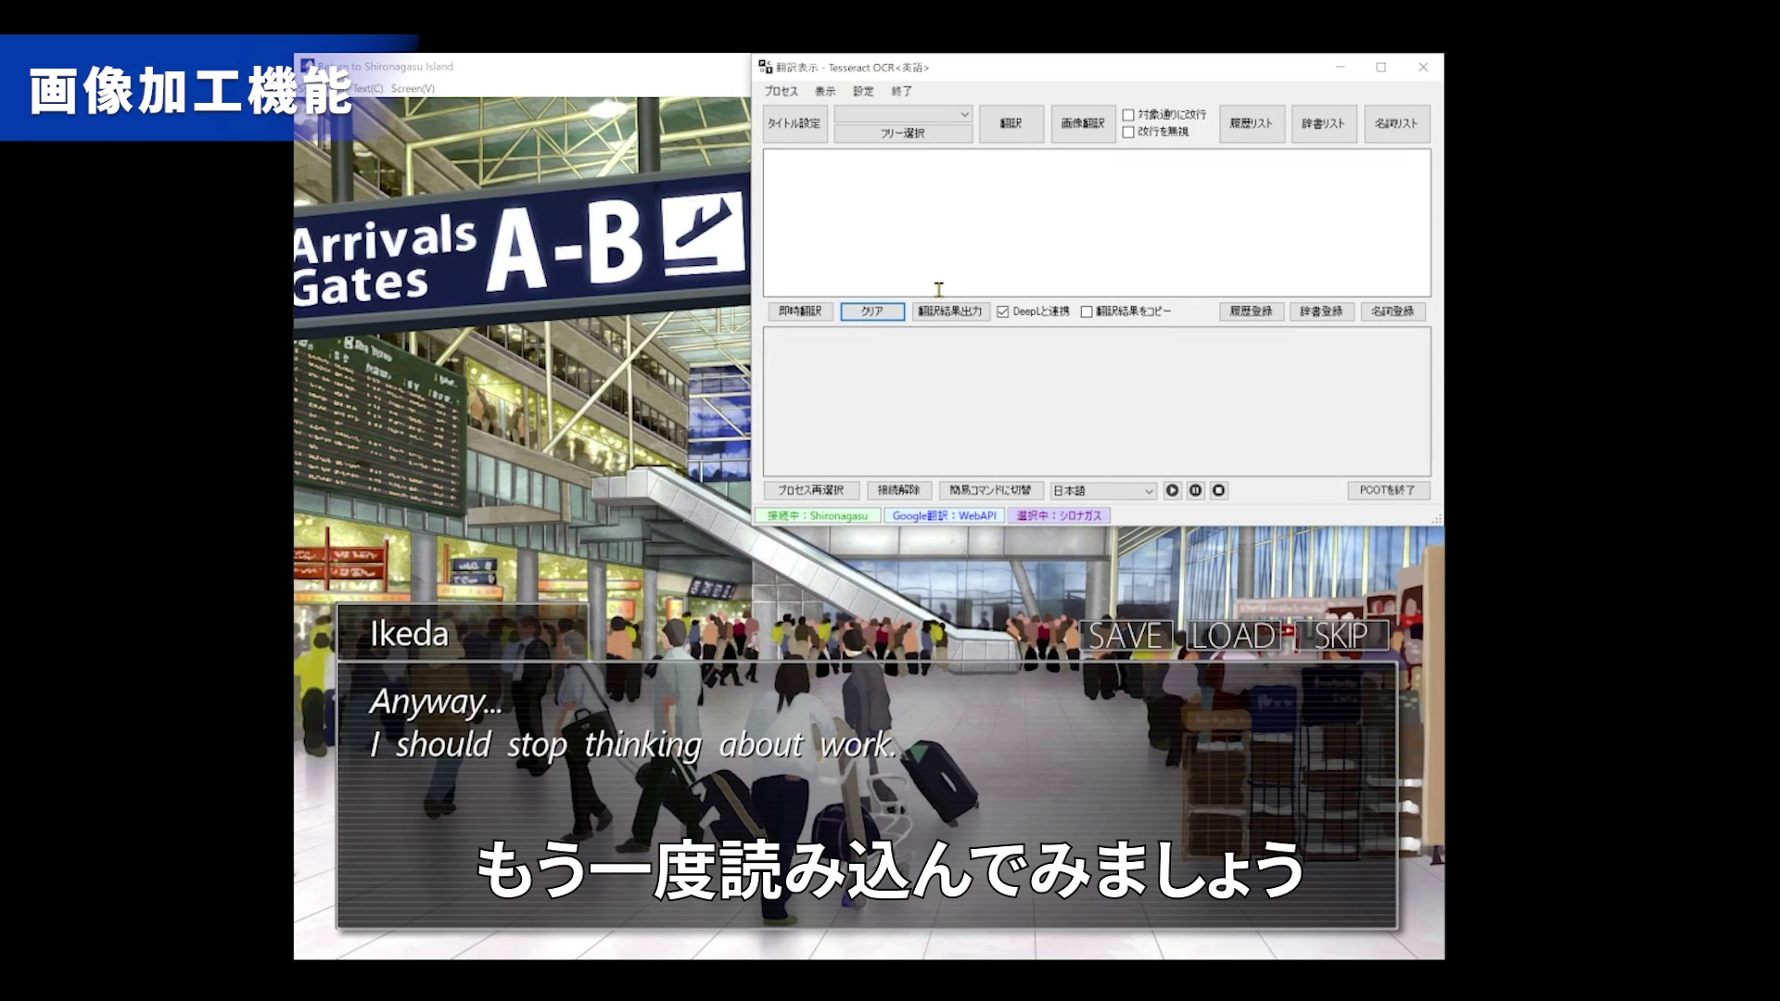
Translate the airport dialogue "Anyway... I should stop thinking about work." again using free selection with the シロナガス setting.
click(904, 135)
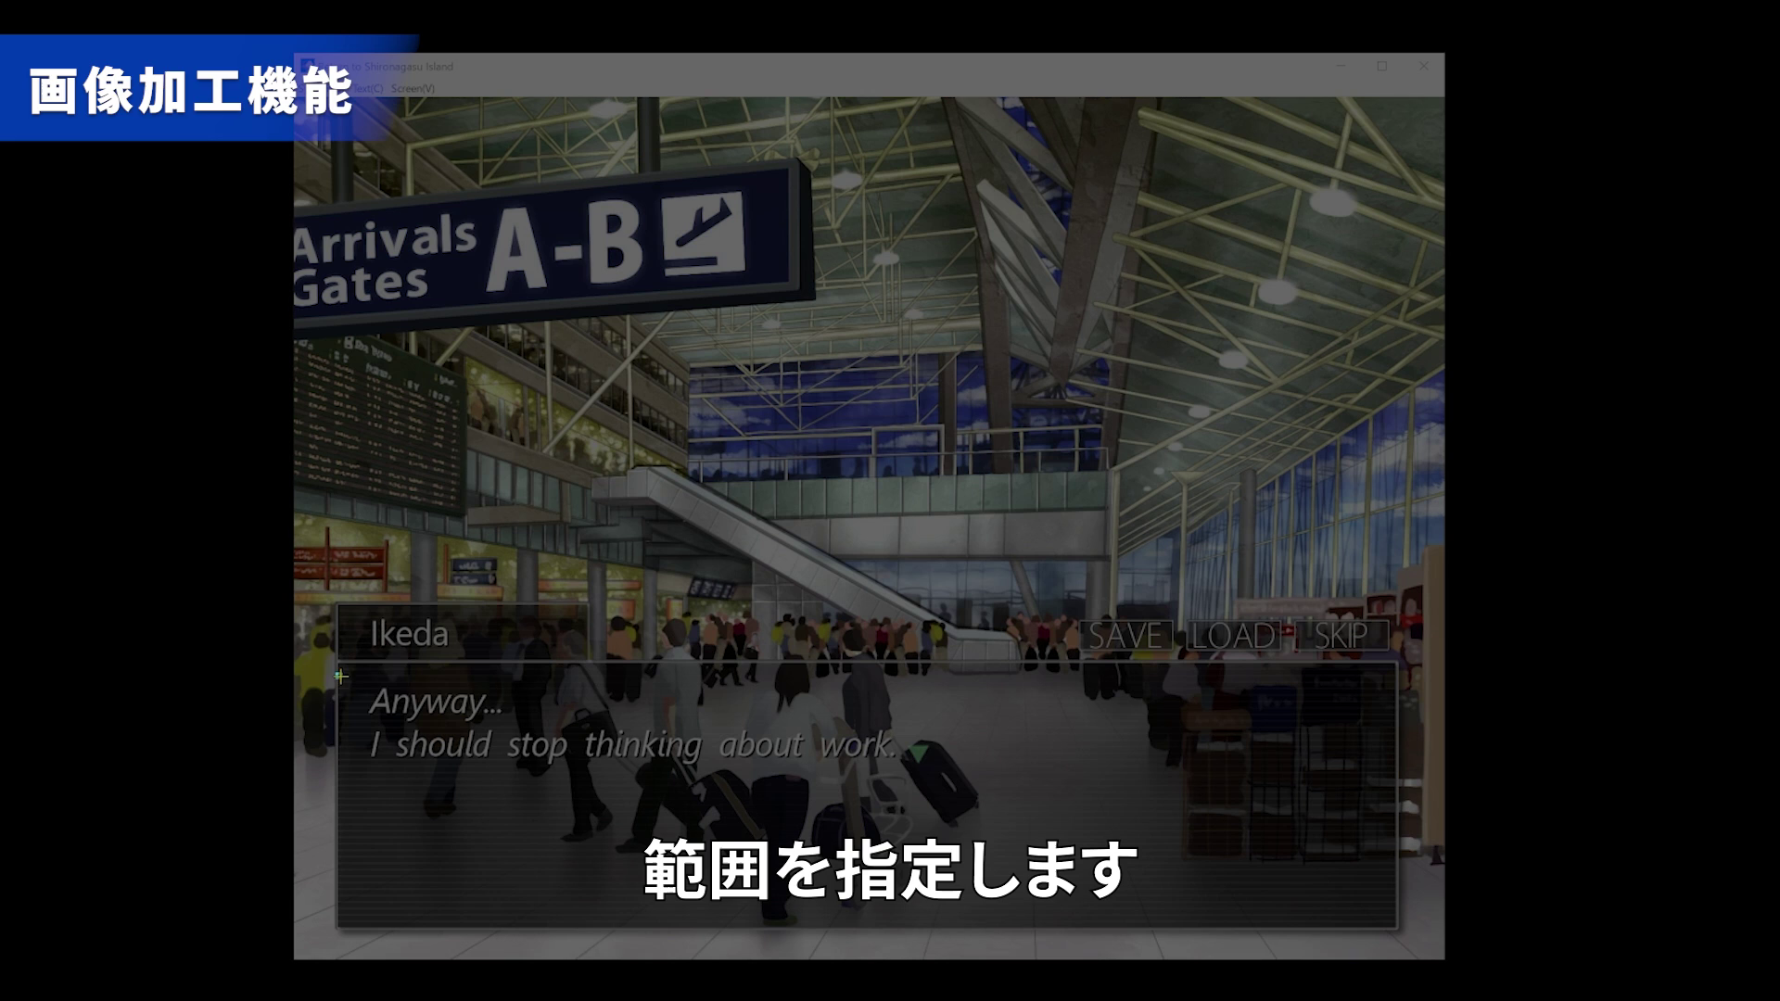
drag(337, 674, 902, 772)
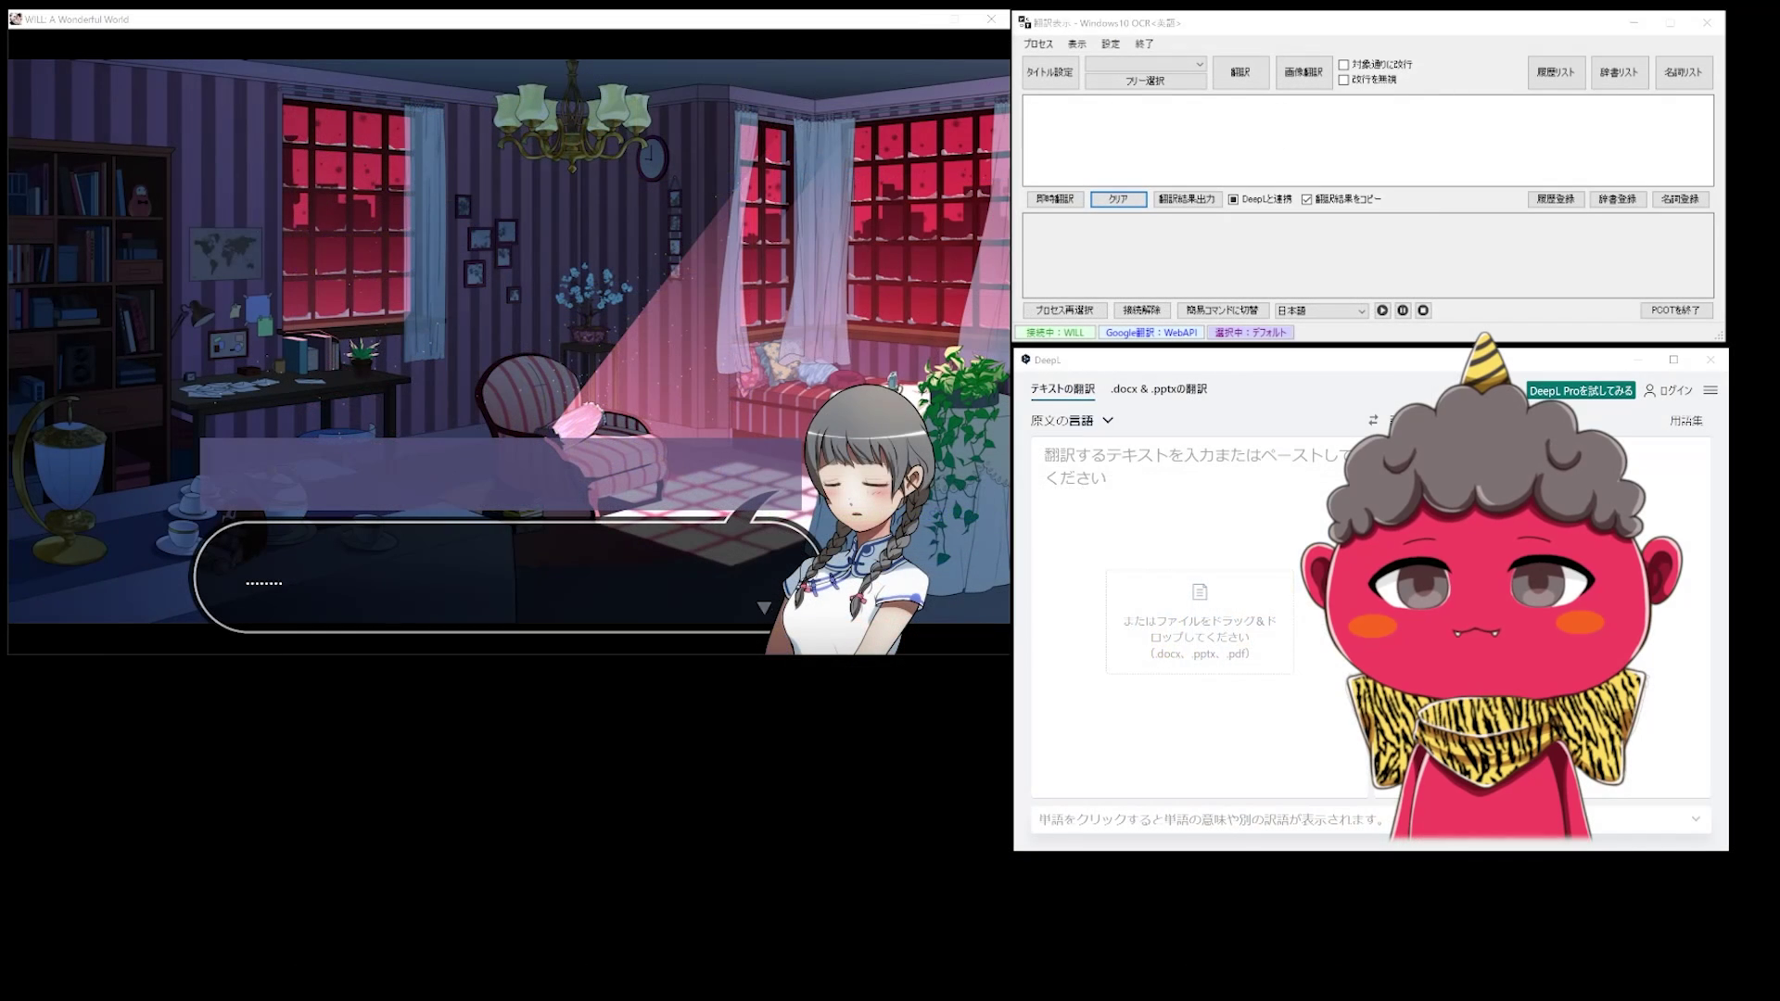
Translate the dialogue lines "Ugh... my head hurts..." and "Where... am I?" in WILL: A Wonderful World with free selection.
click(1145, 81)
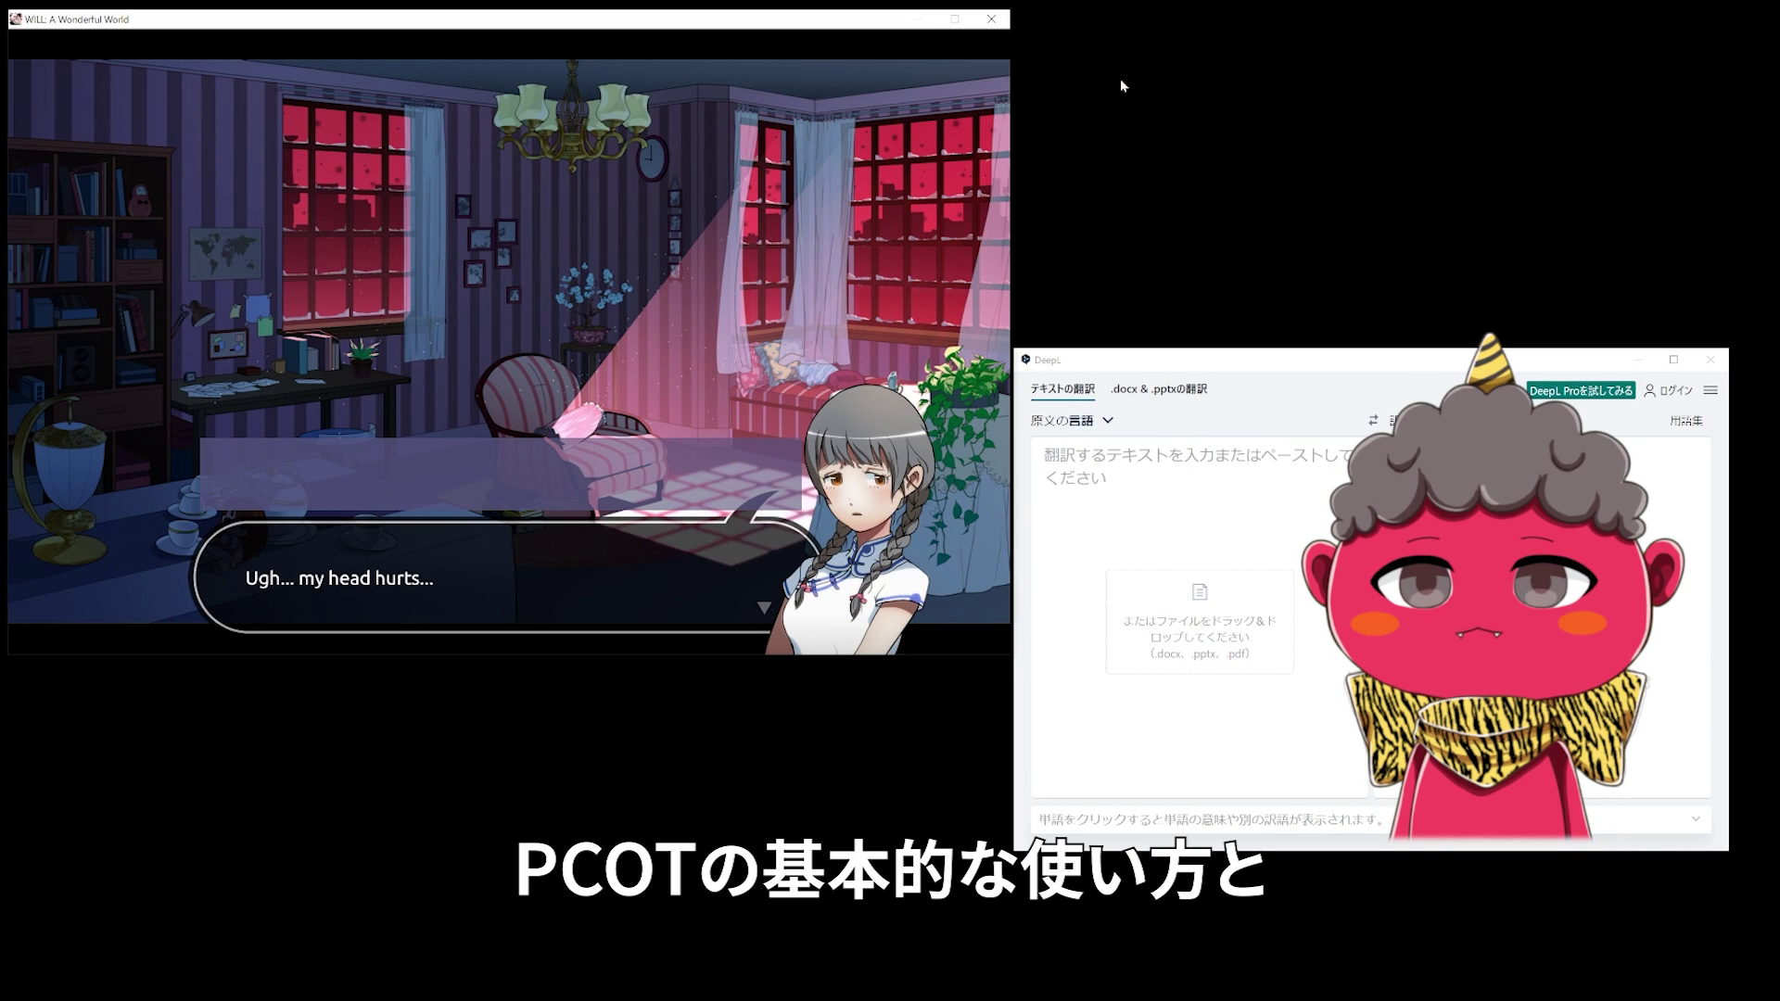
drag(236, 521, 745, 637)
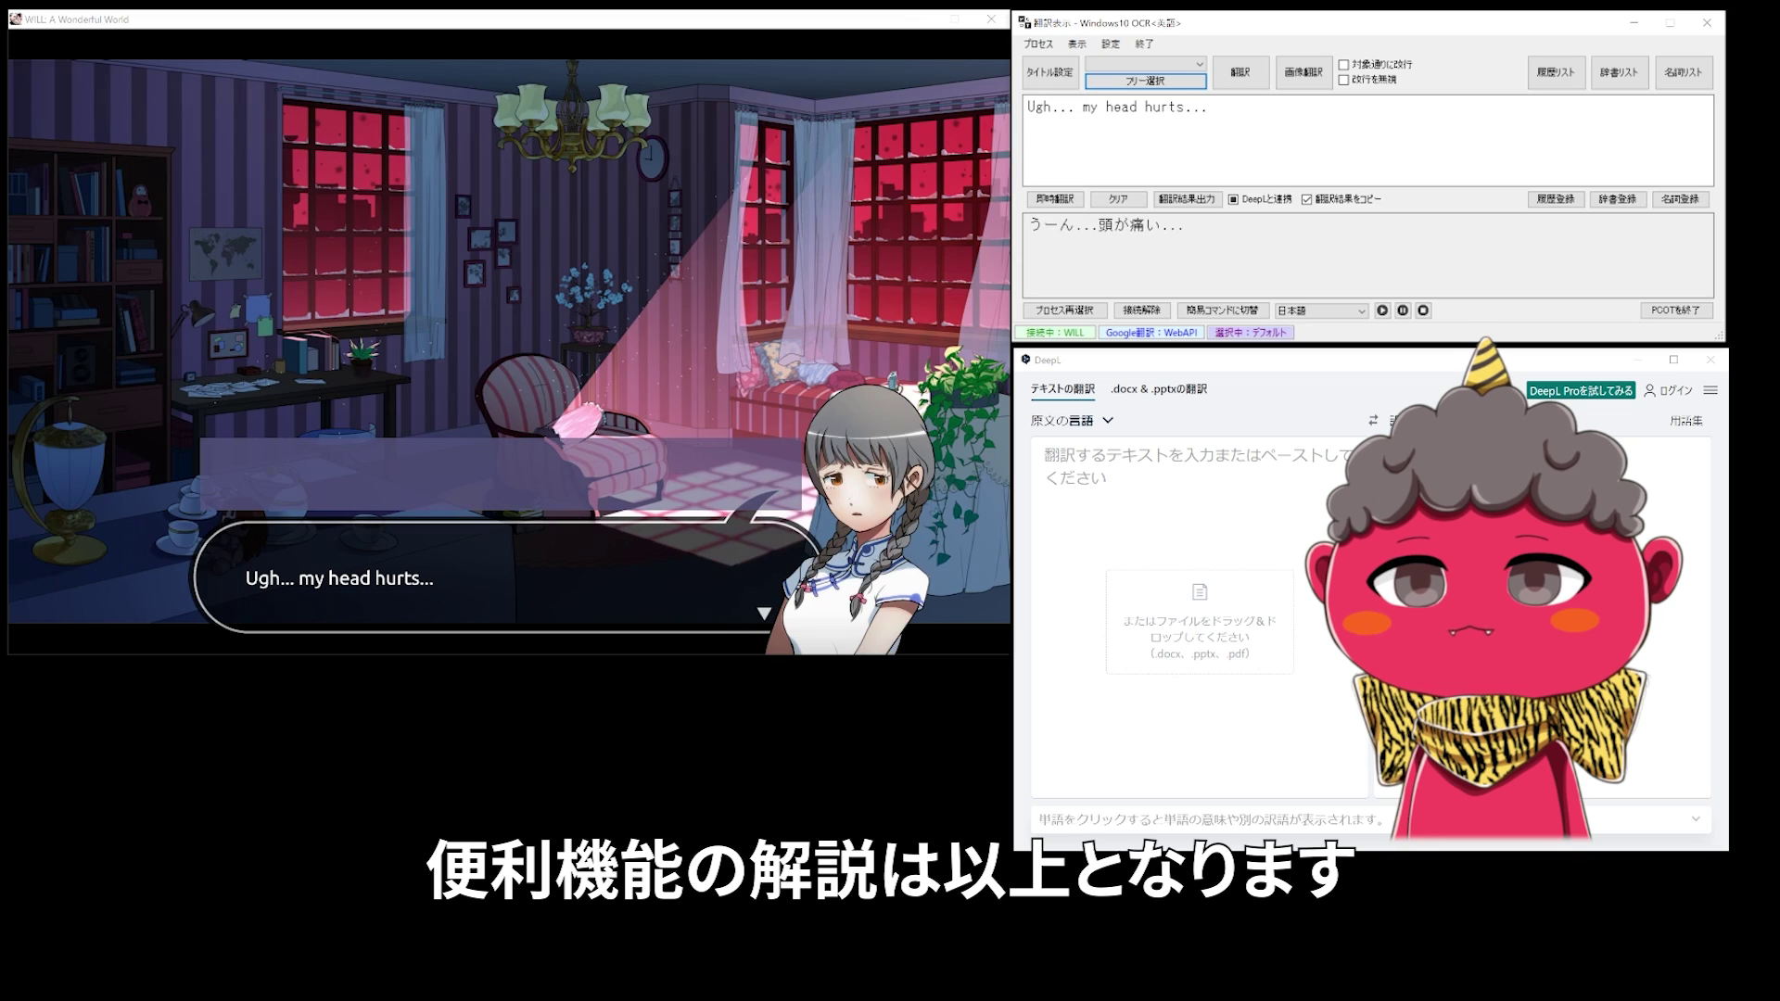
click(463, 575)
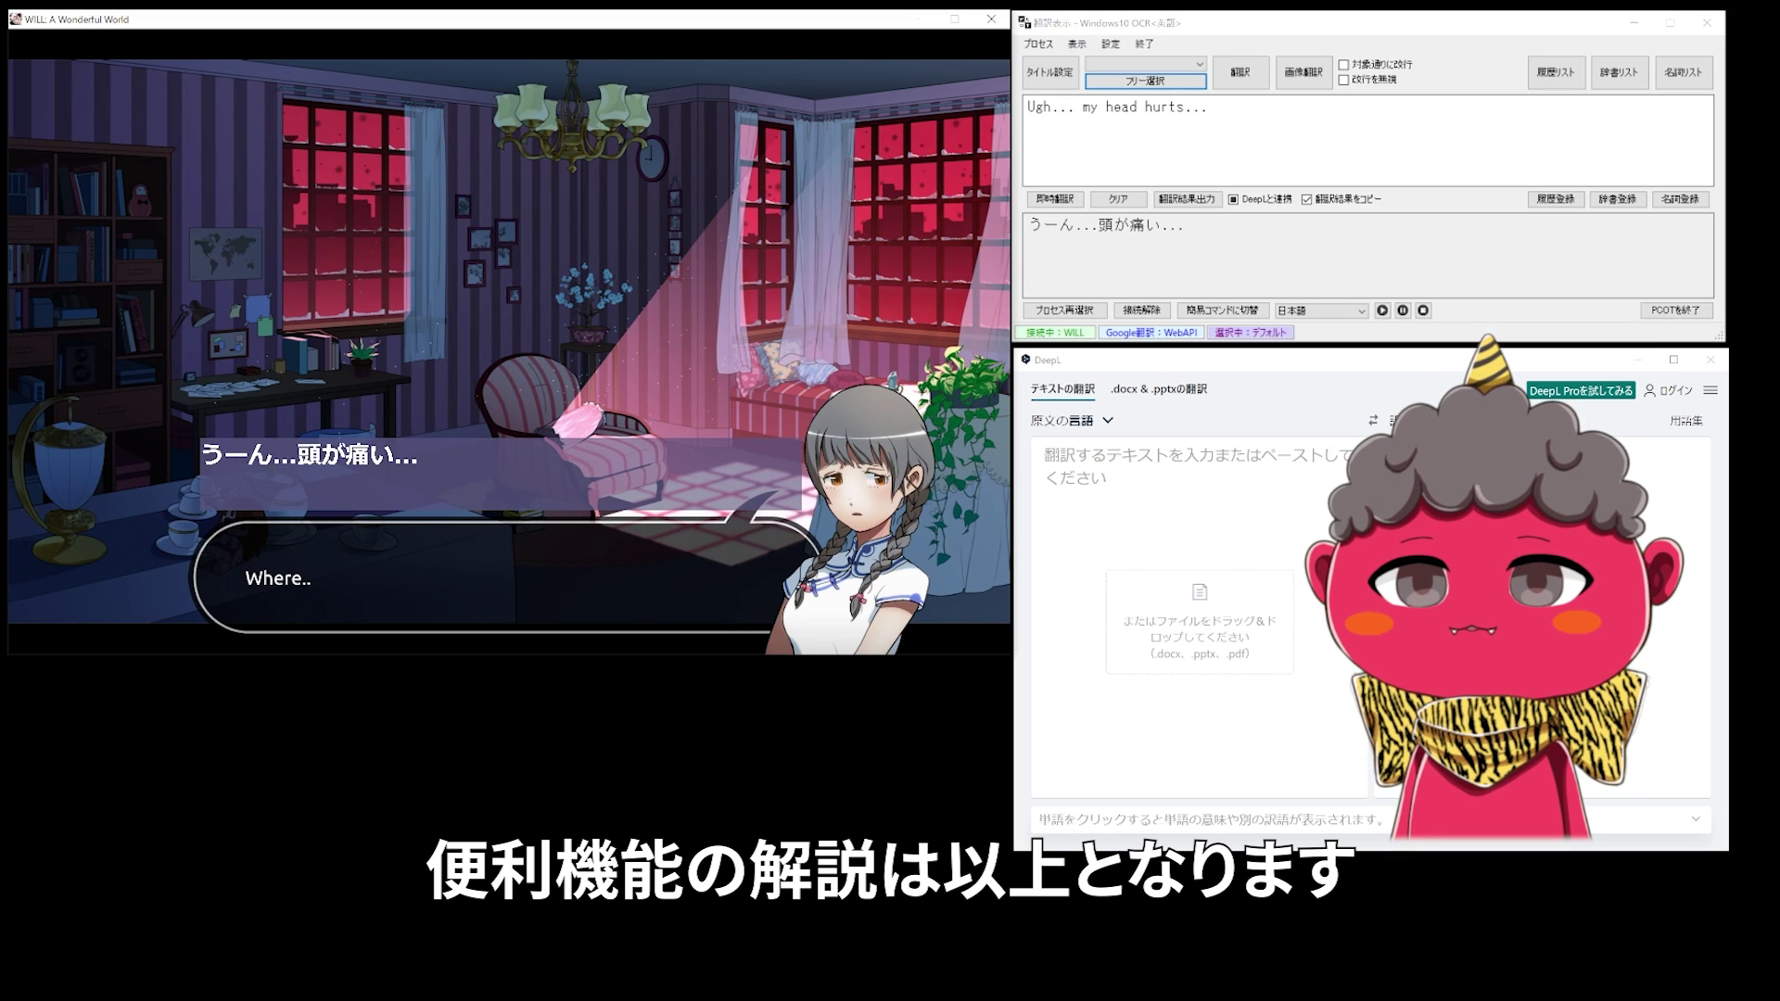
click(1146, 80)
drag(238, 525, 740, 642)
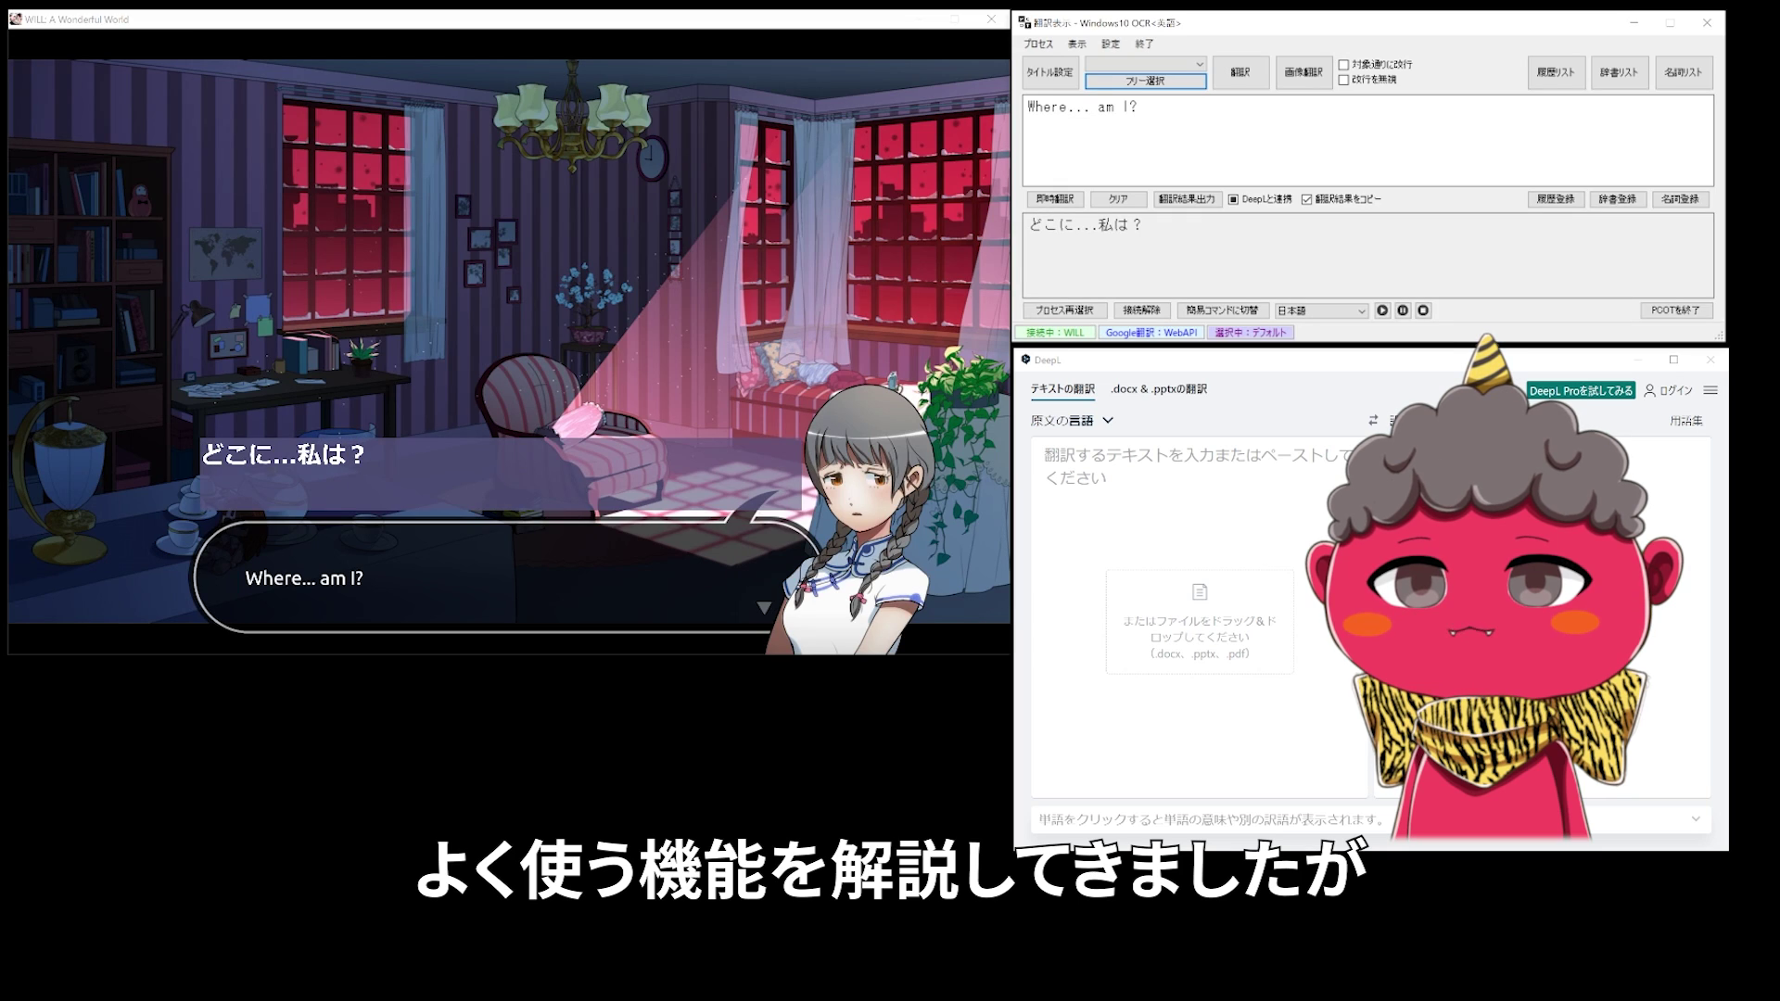
Advance through the next game dialogue lines, translating them, and output the translation result (翻訳結果出力) over the game.
click(557, 575)
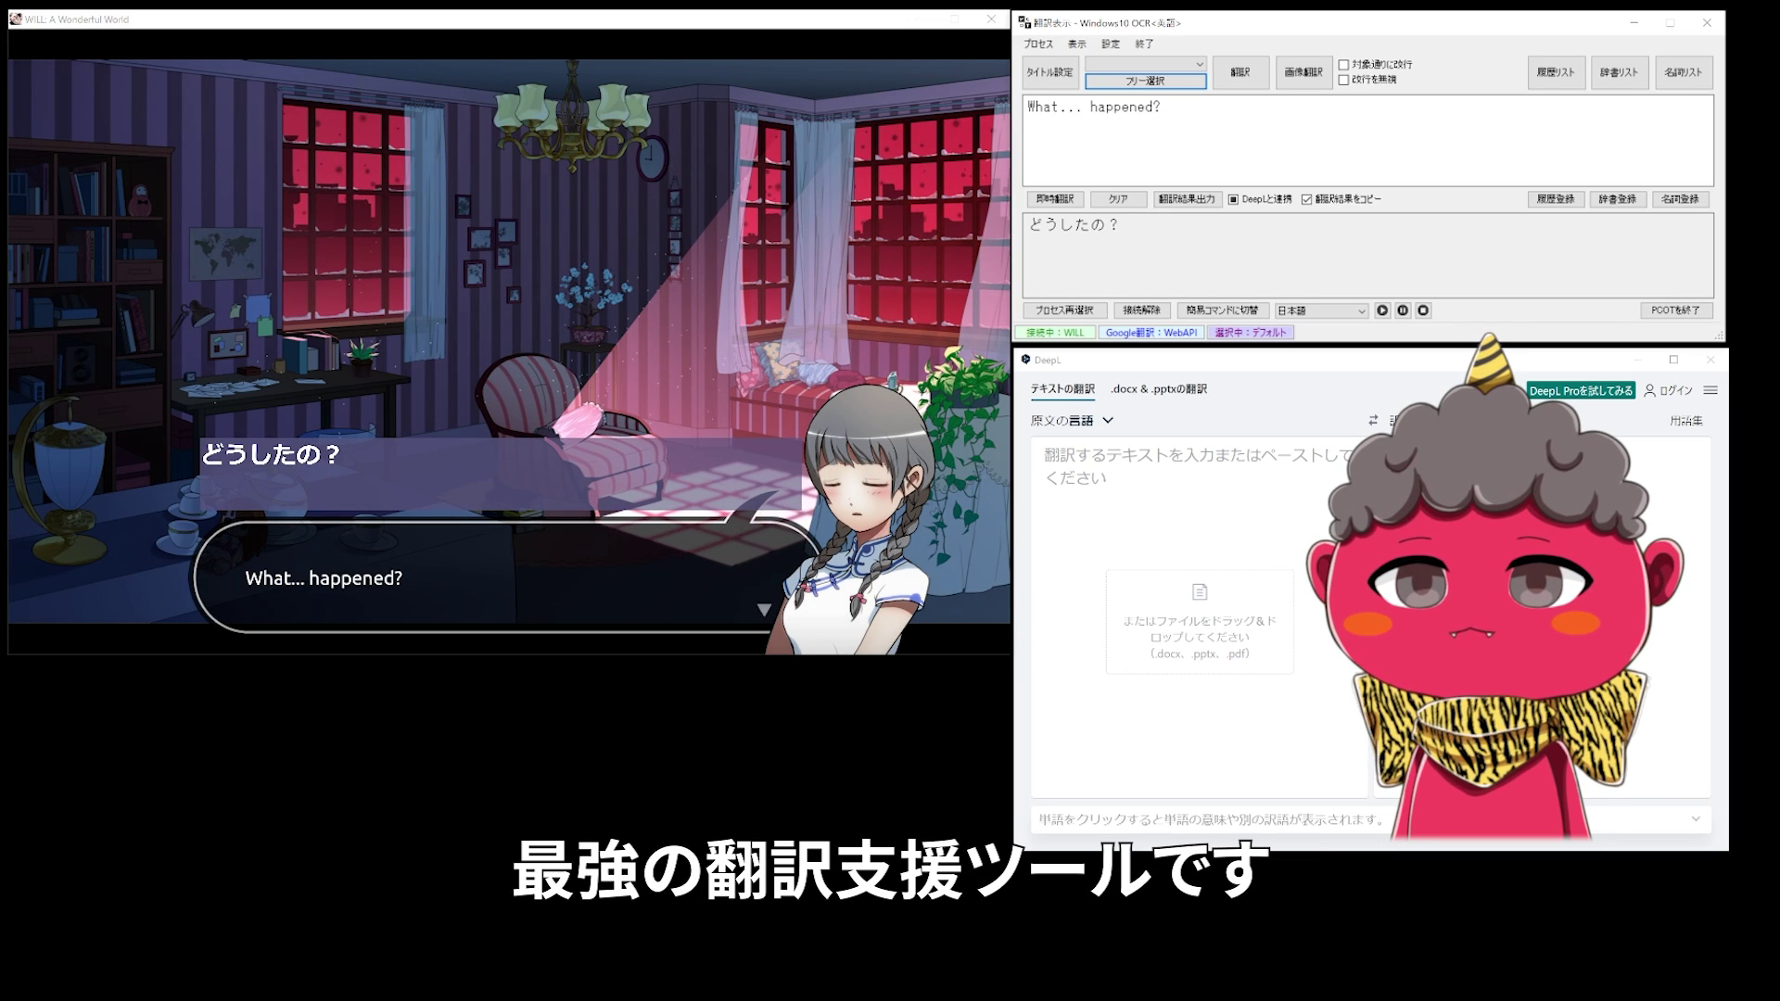
key(Return)
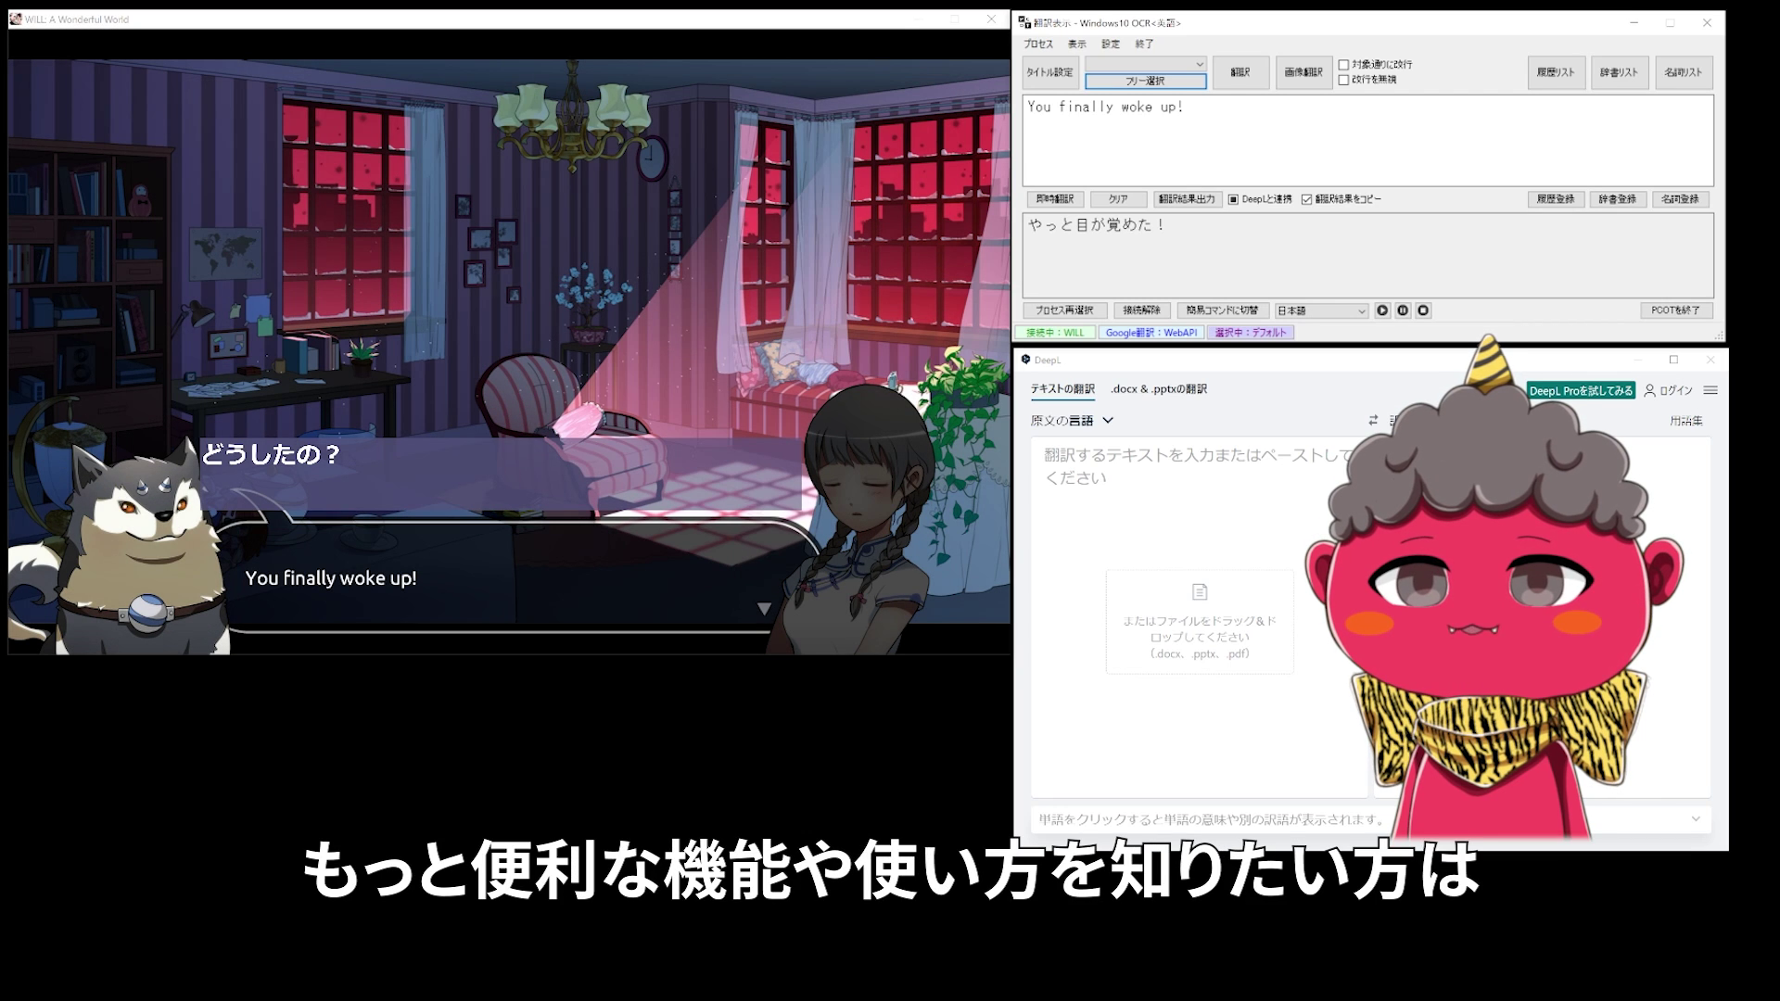
key(Return)
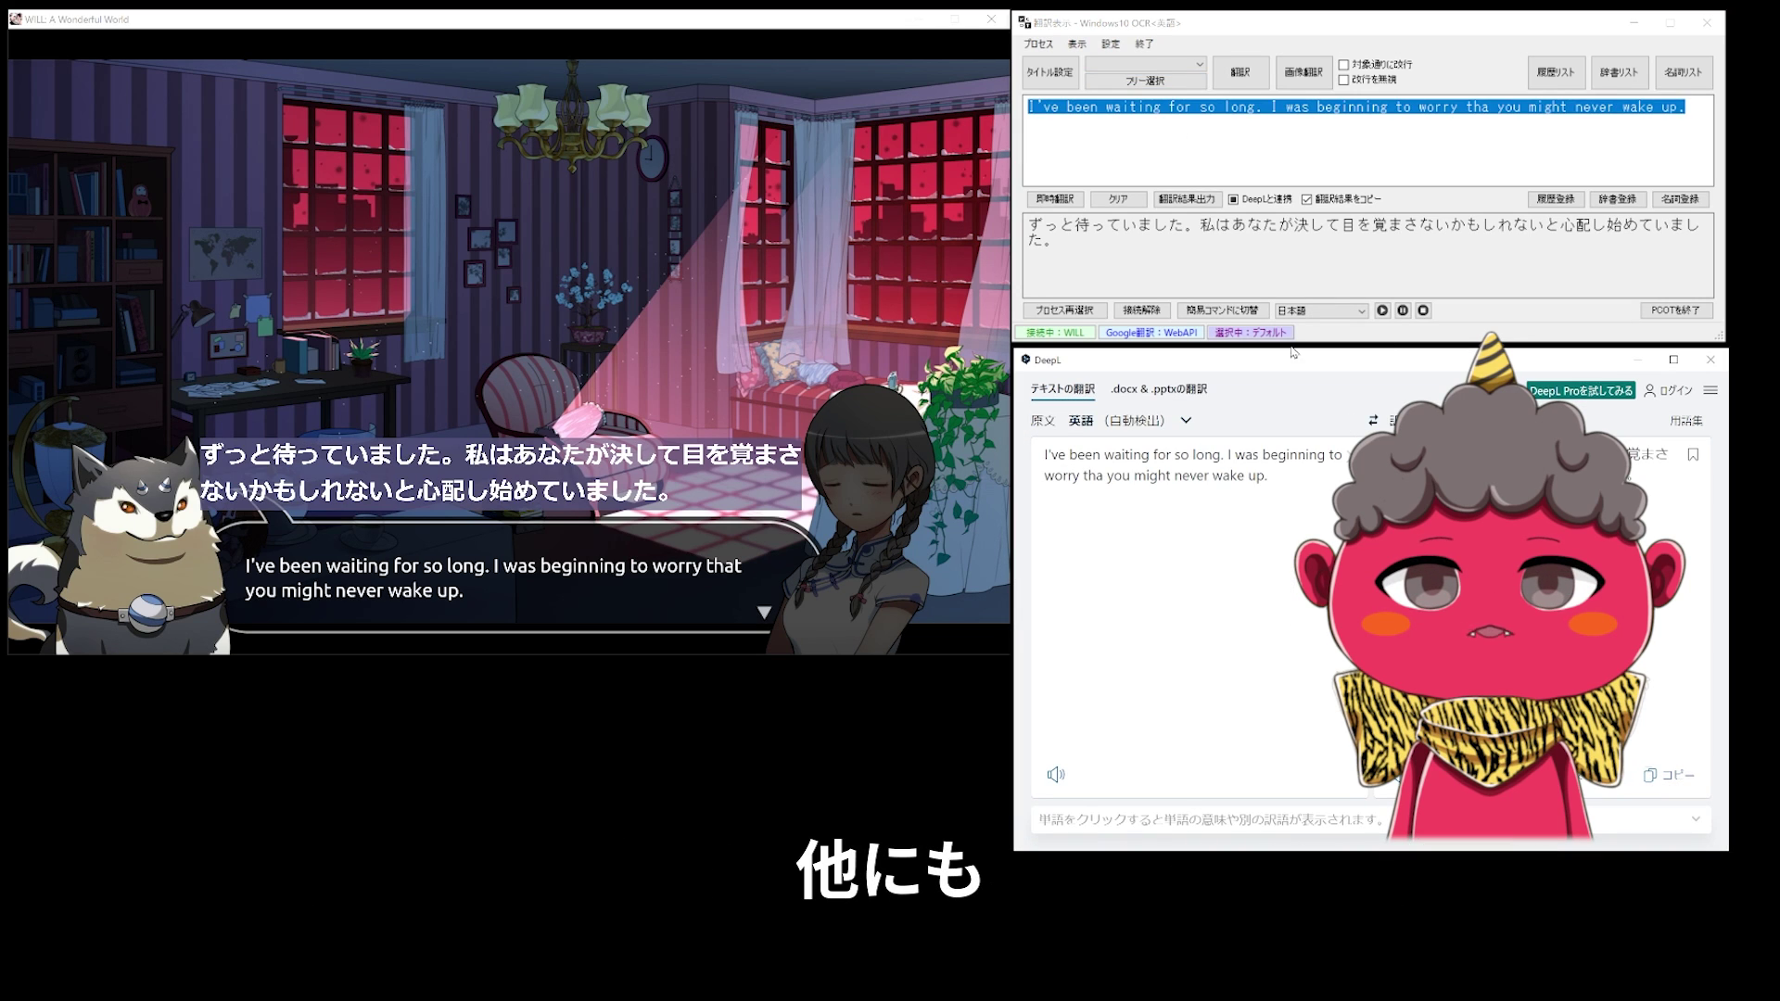
click(1208, 210)
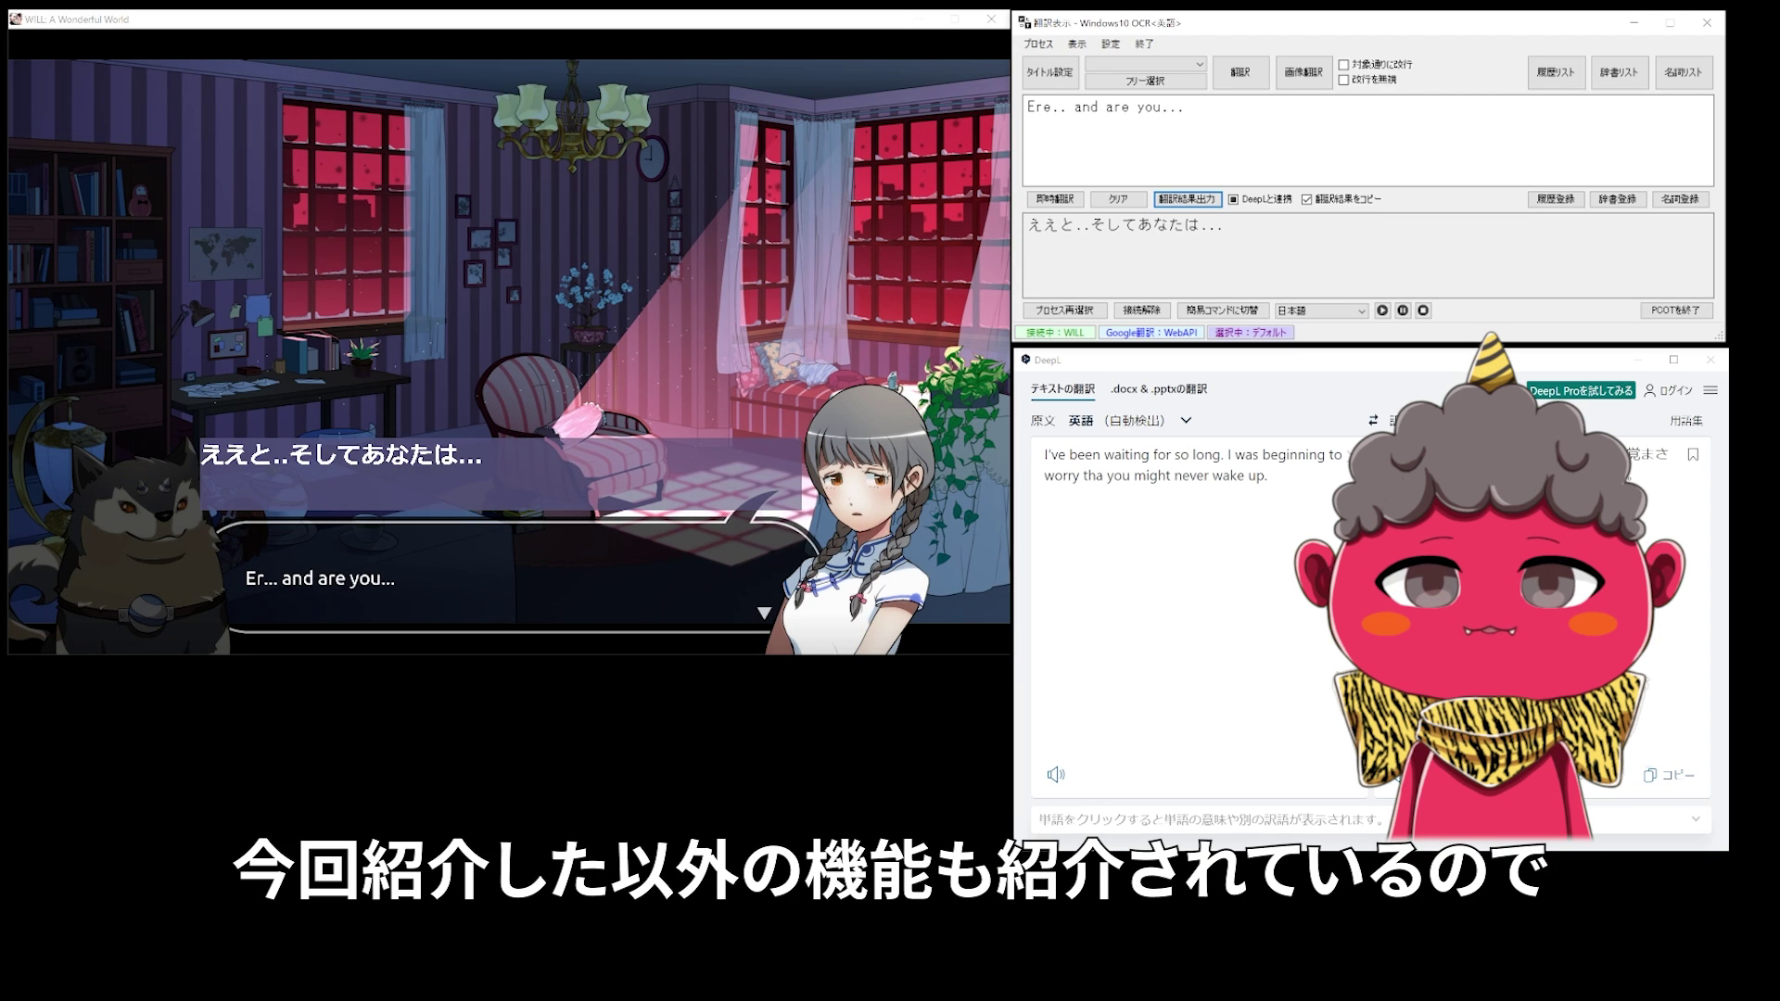
Advance to the answer choices, translate "My pet?" and "My neighbor's dog... Fluffy?" with free selection, and output the result over the game.
click(828, 255)
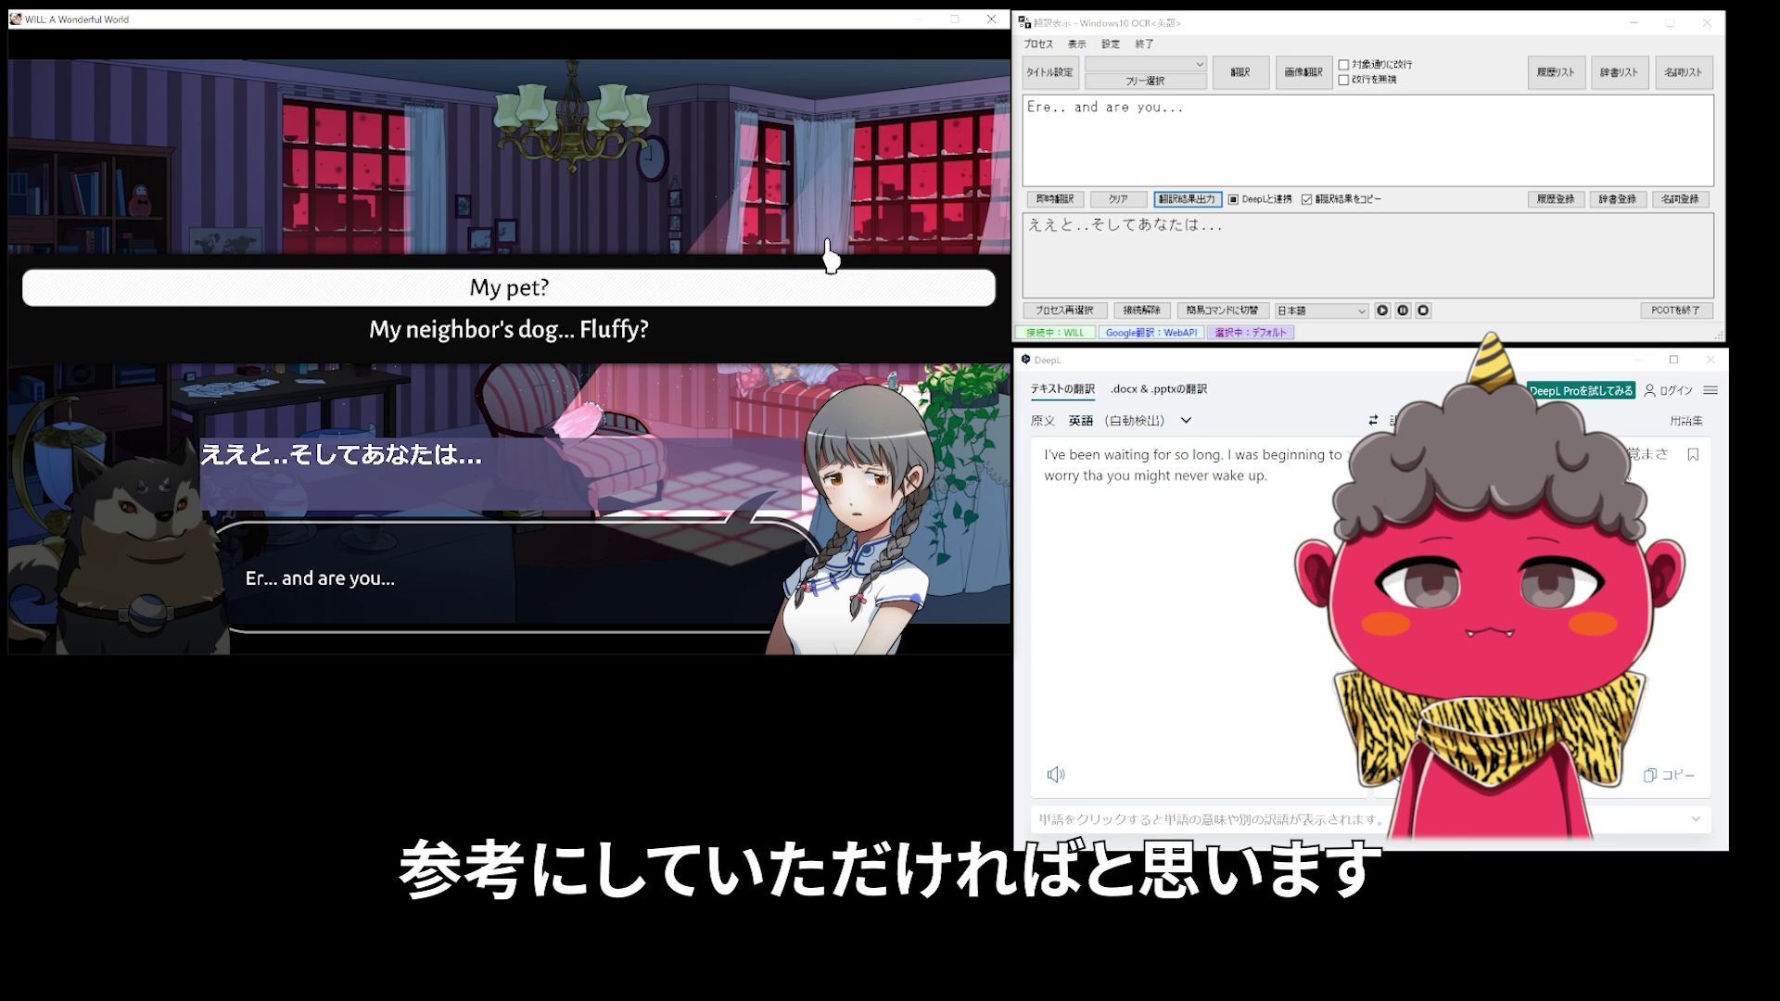
click(1146, 81)
drag(320, 266, 698, 353)
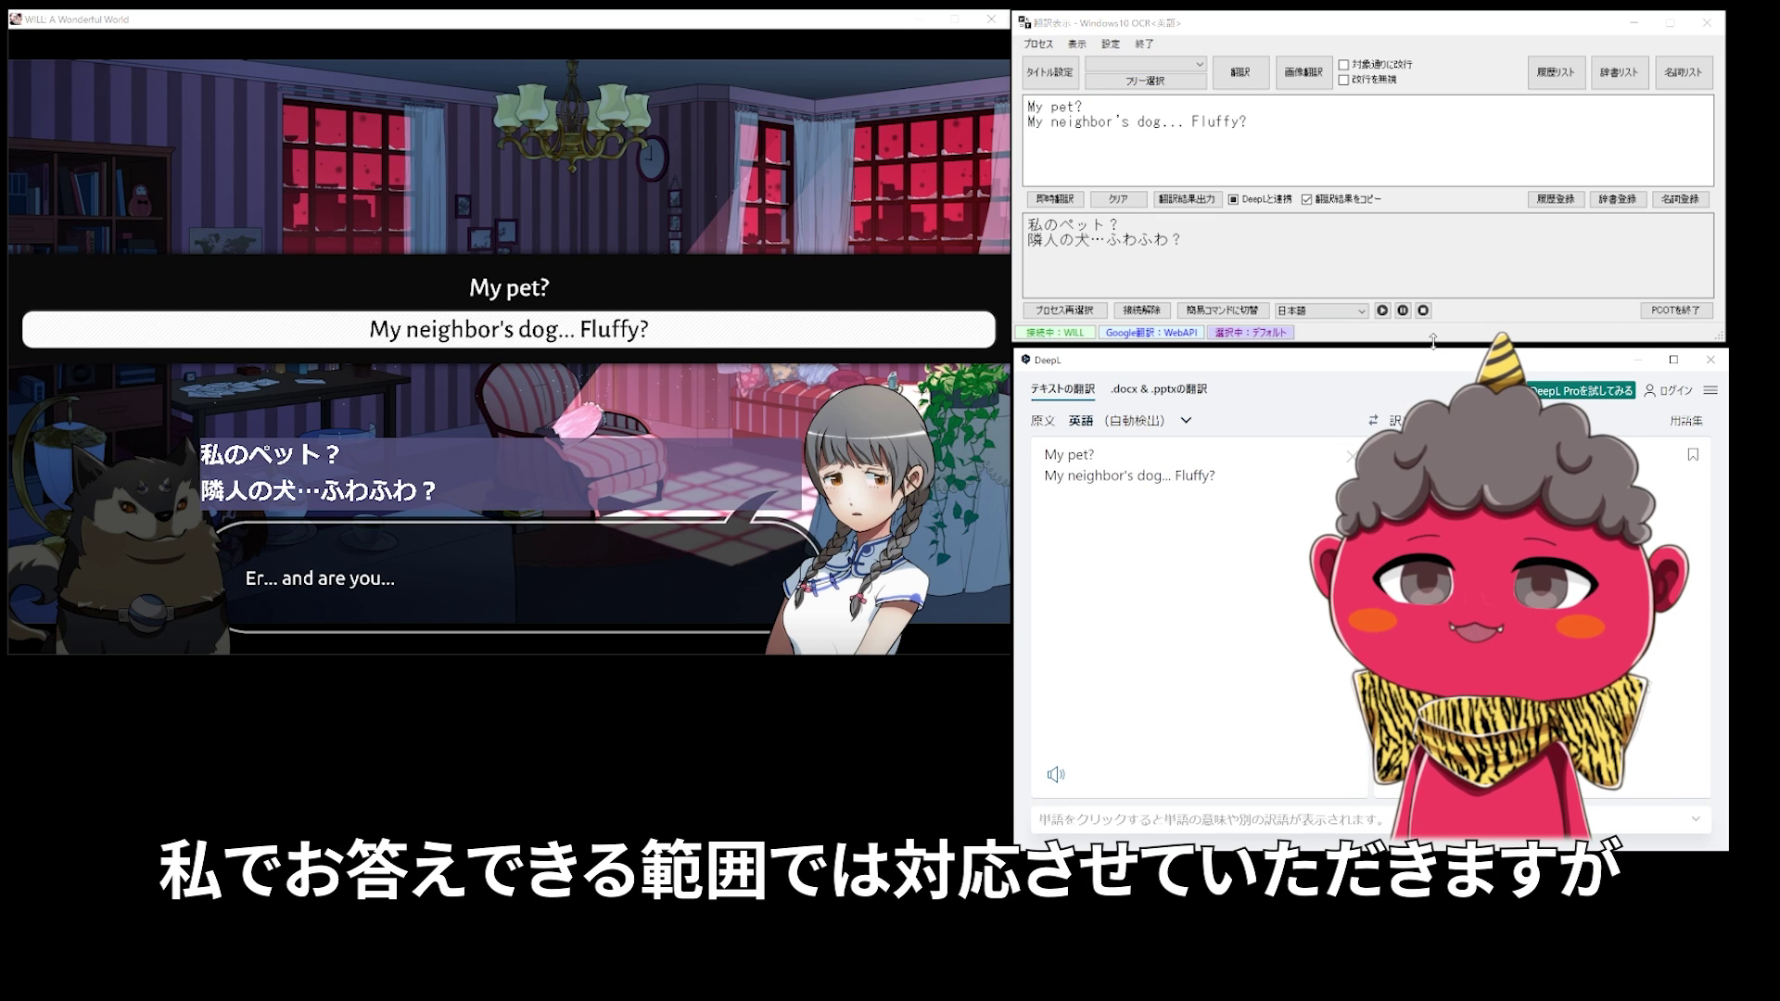
click(1188, 199)
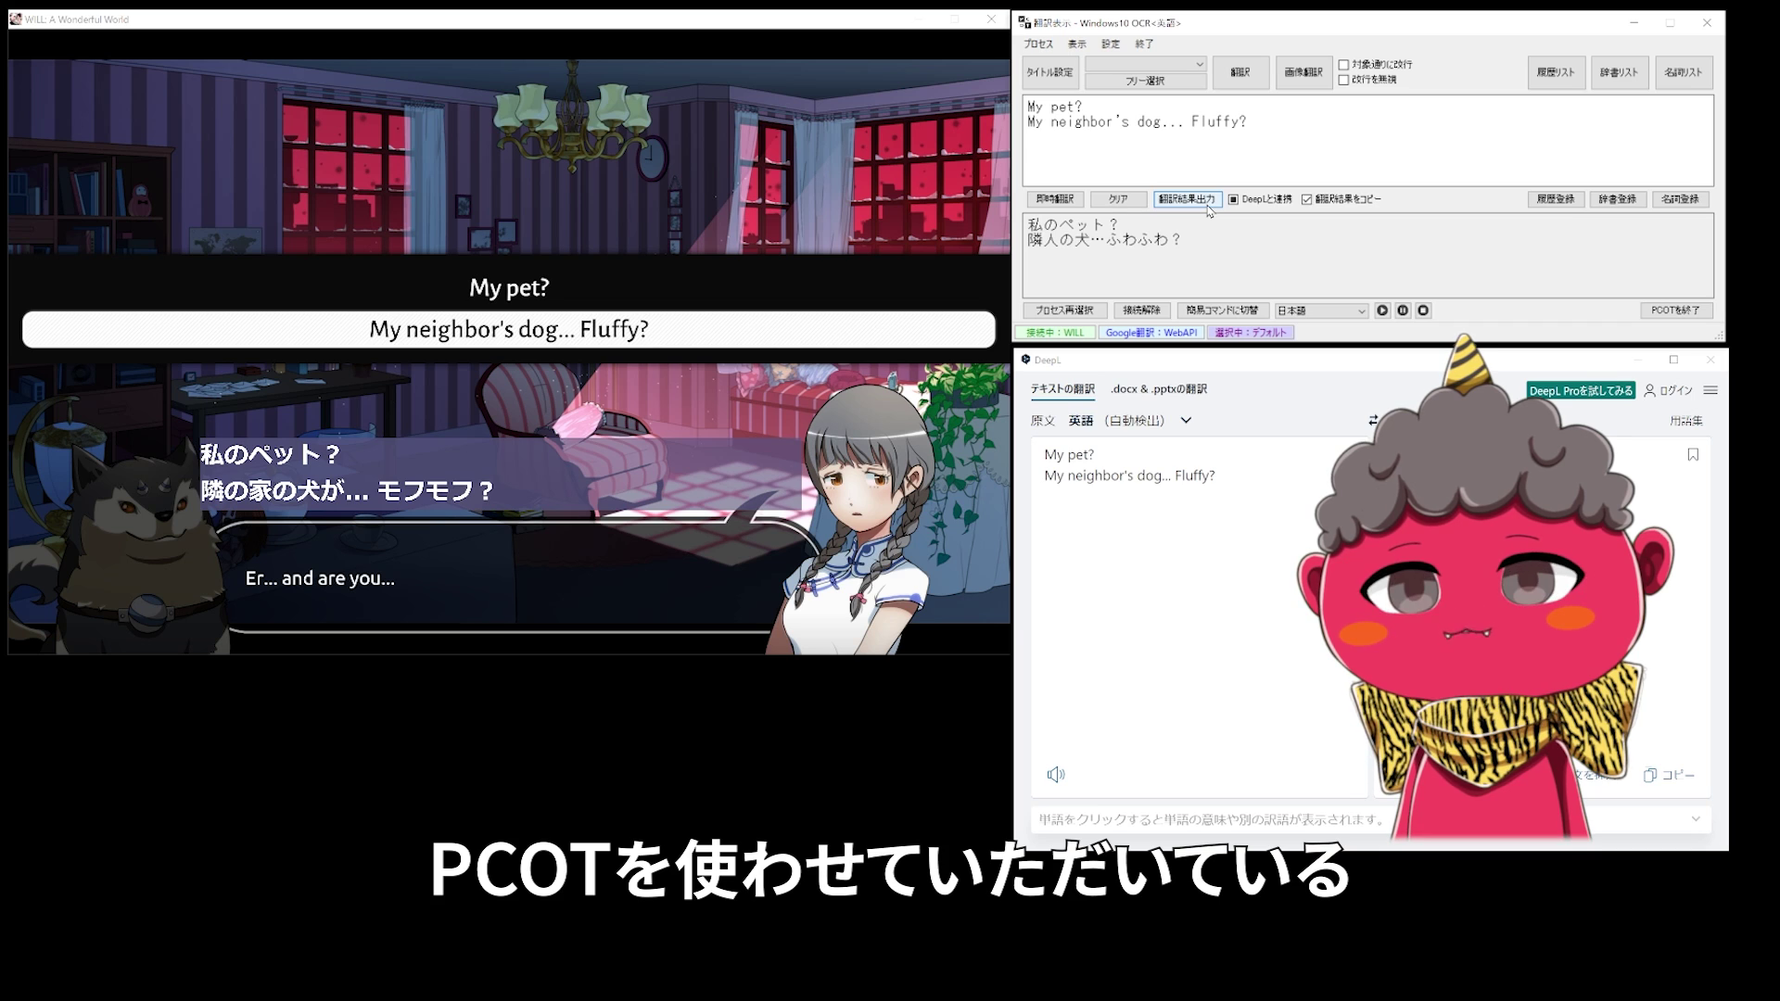
Choose the answer "My neighbor's dog... Fluffy?" and advance the game dialogue past the "(Eyeroll)" line.
click(510, 329)
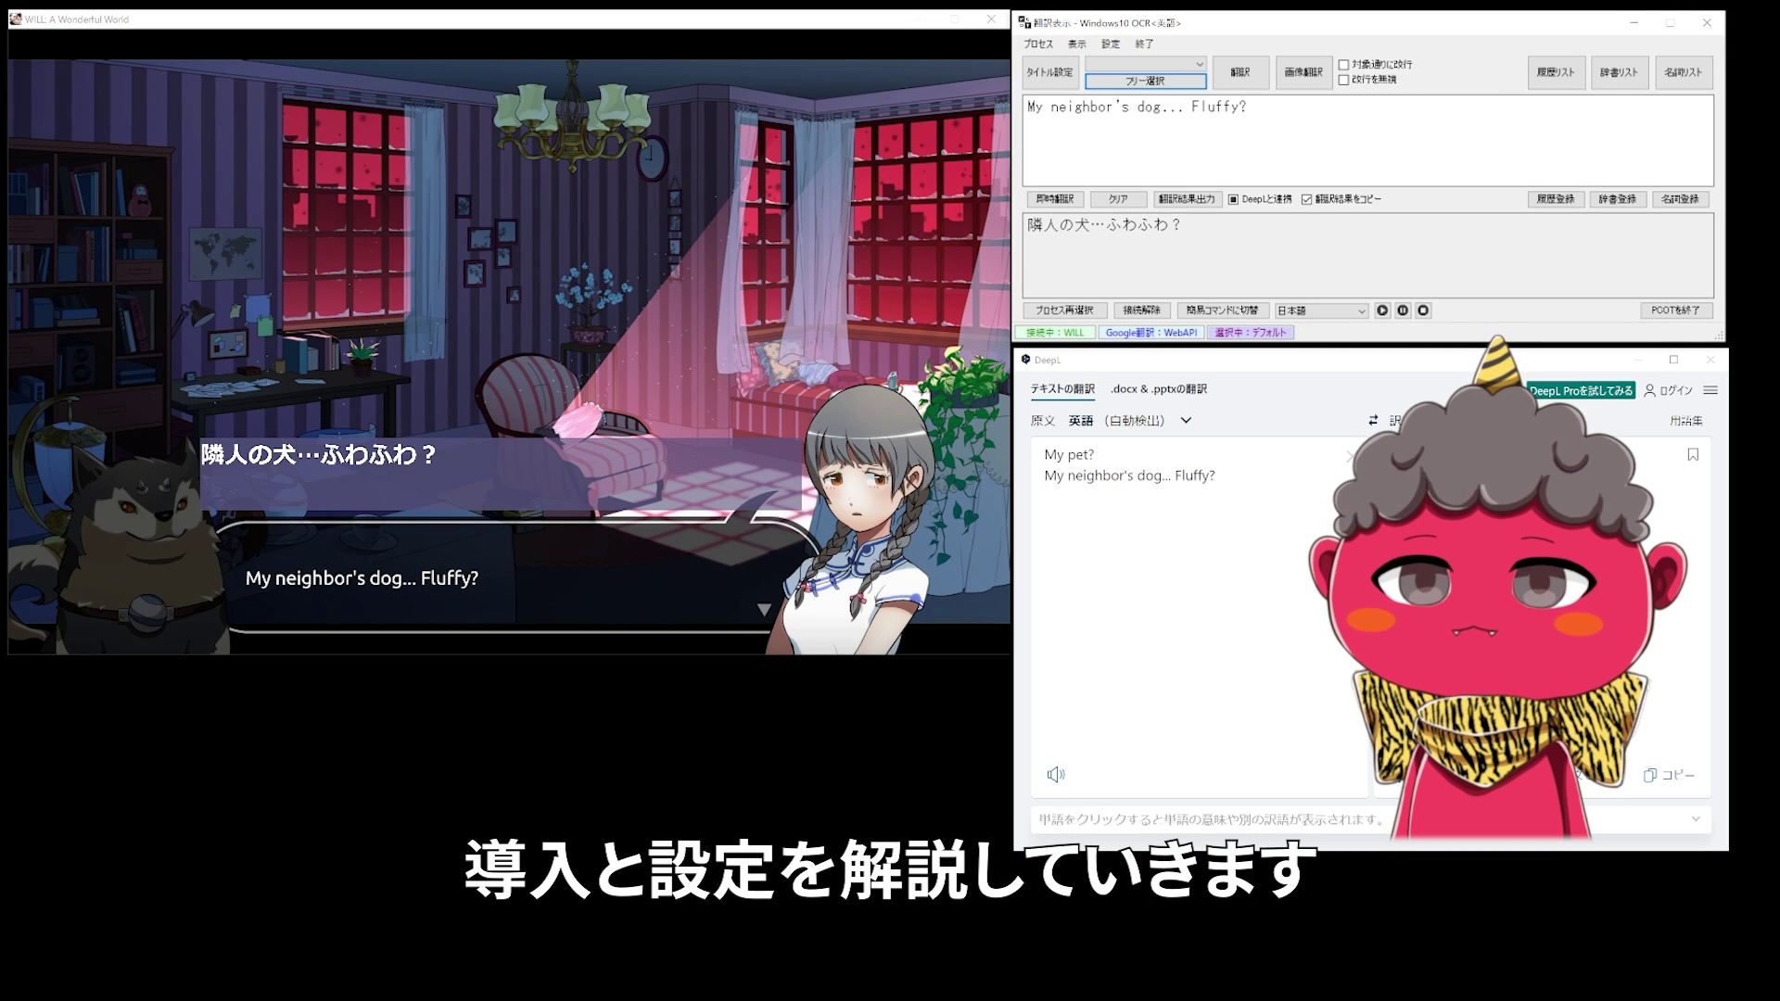
key(Return)
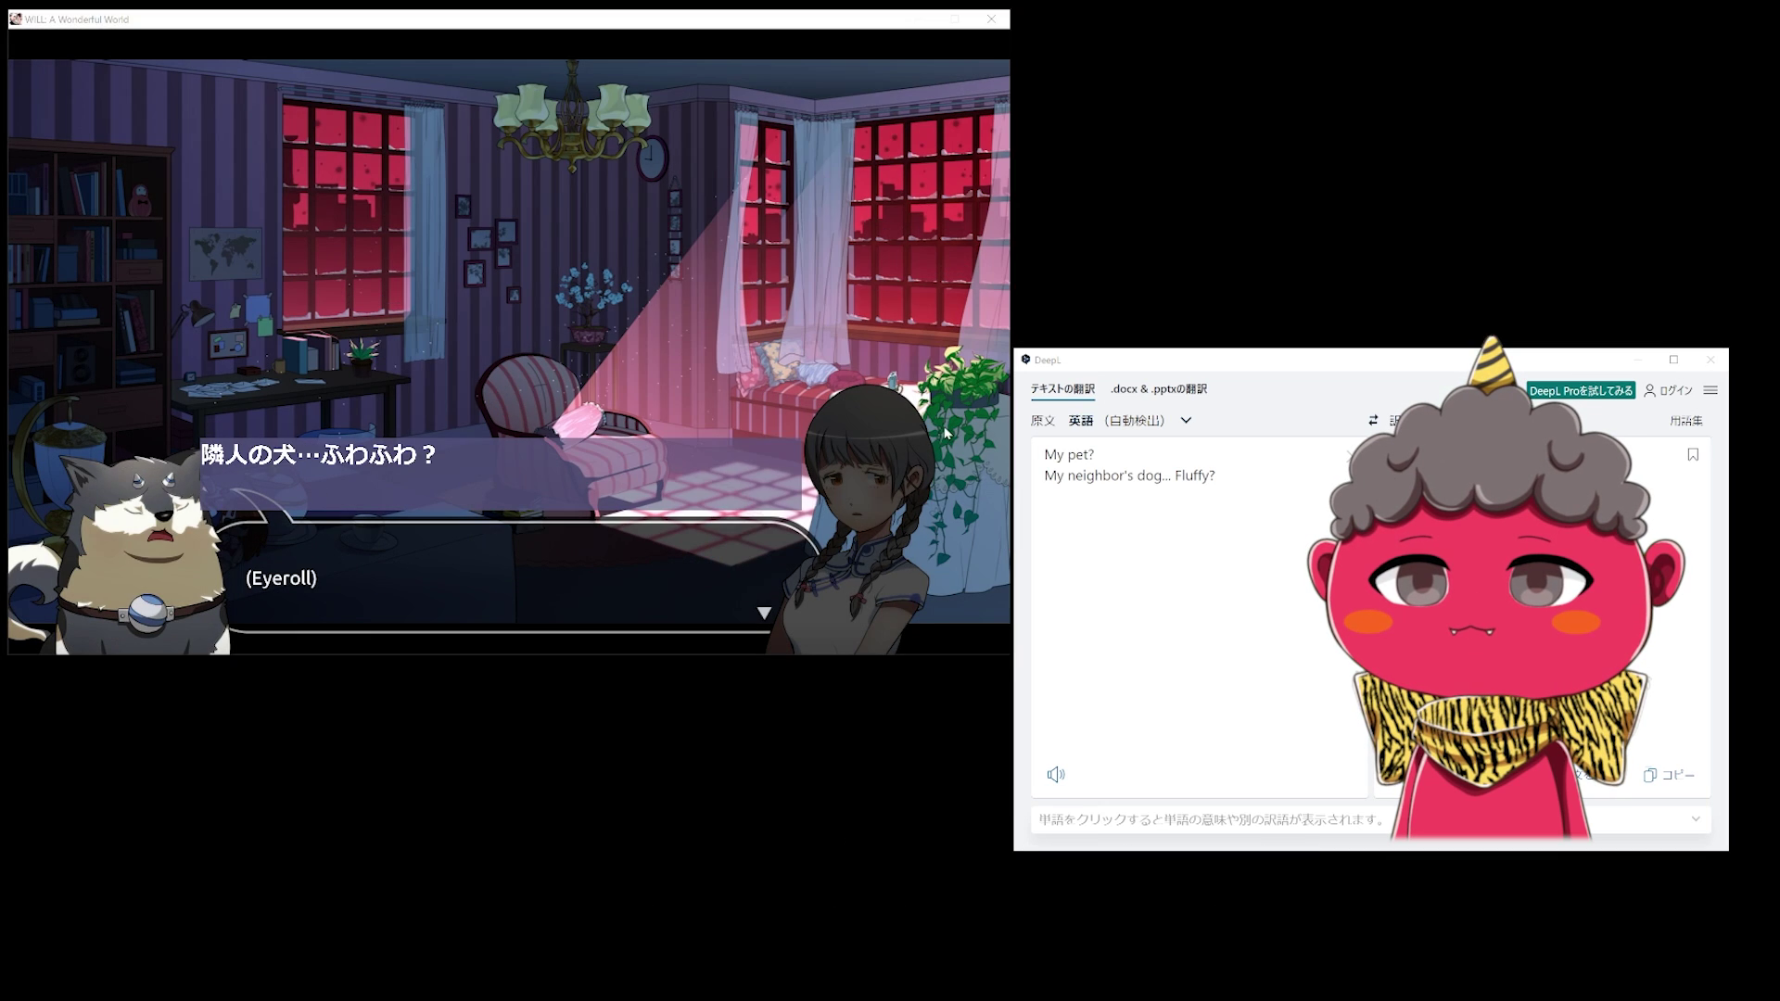
key(Return)
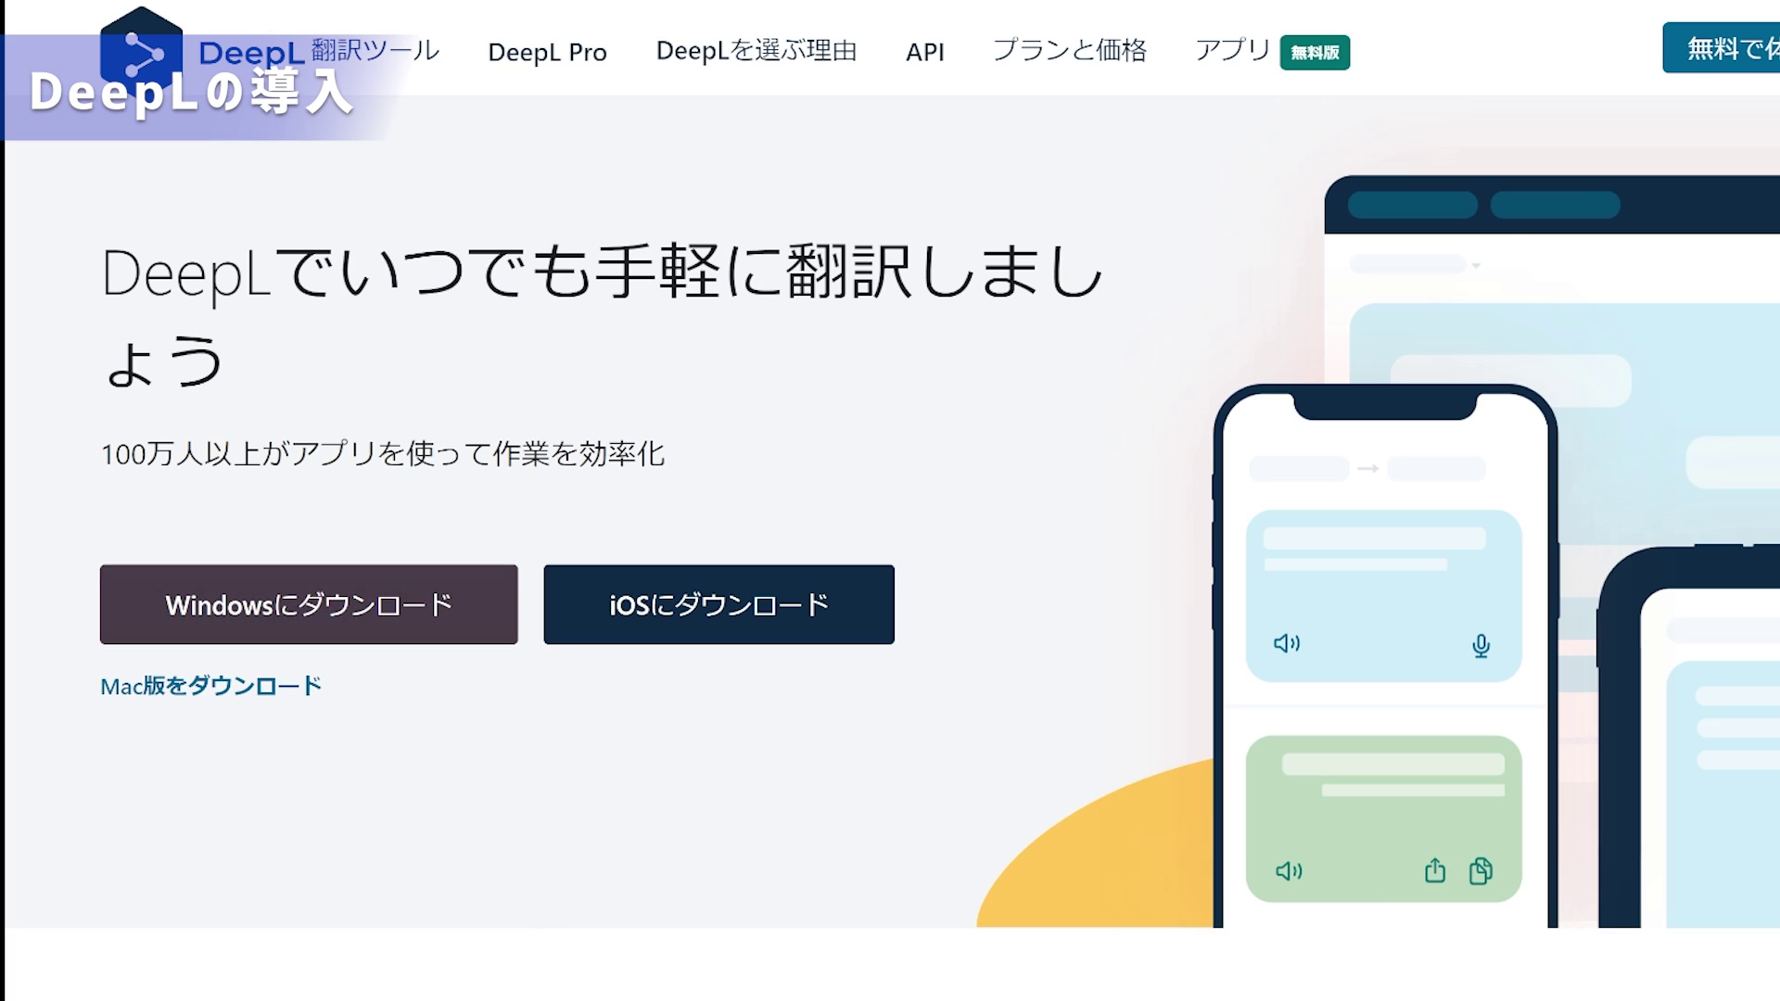
Install DeepL for Windows with DeepLSetup.exe and start it without logging in, using Ctrl+C+C as the shortcut.
click(512, 585)
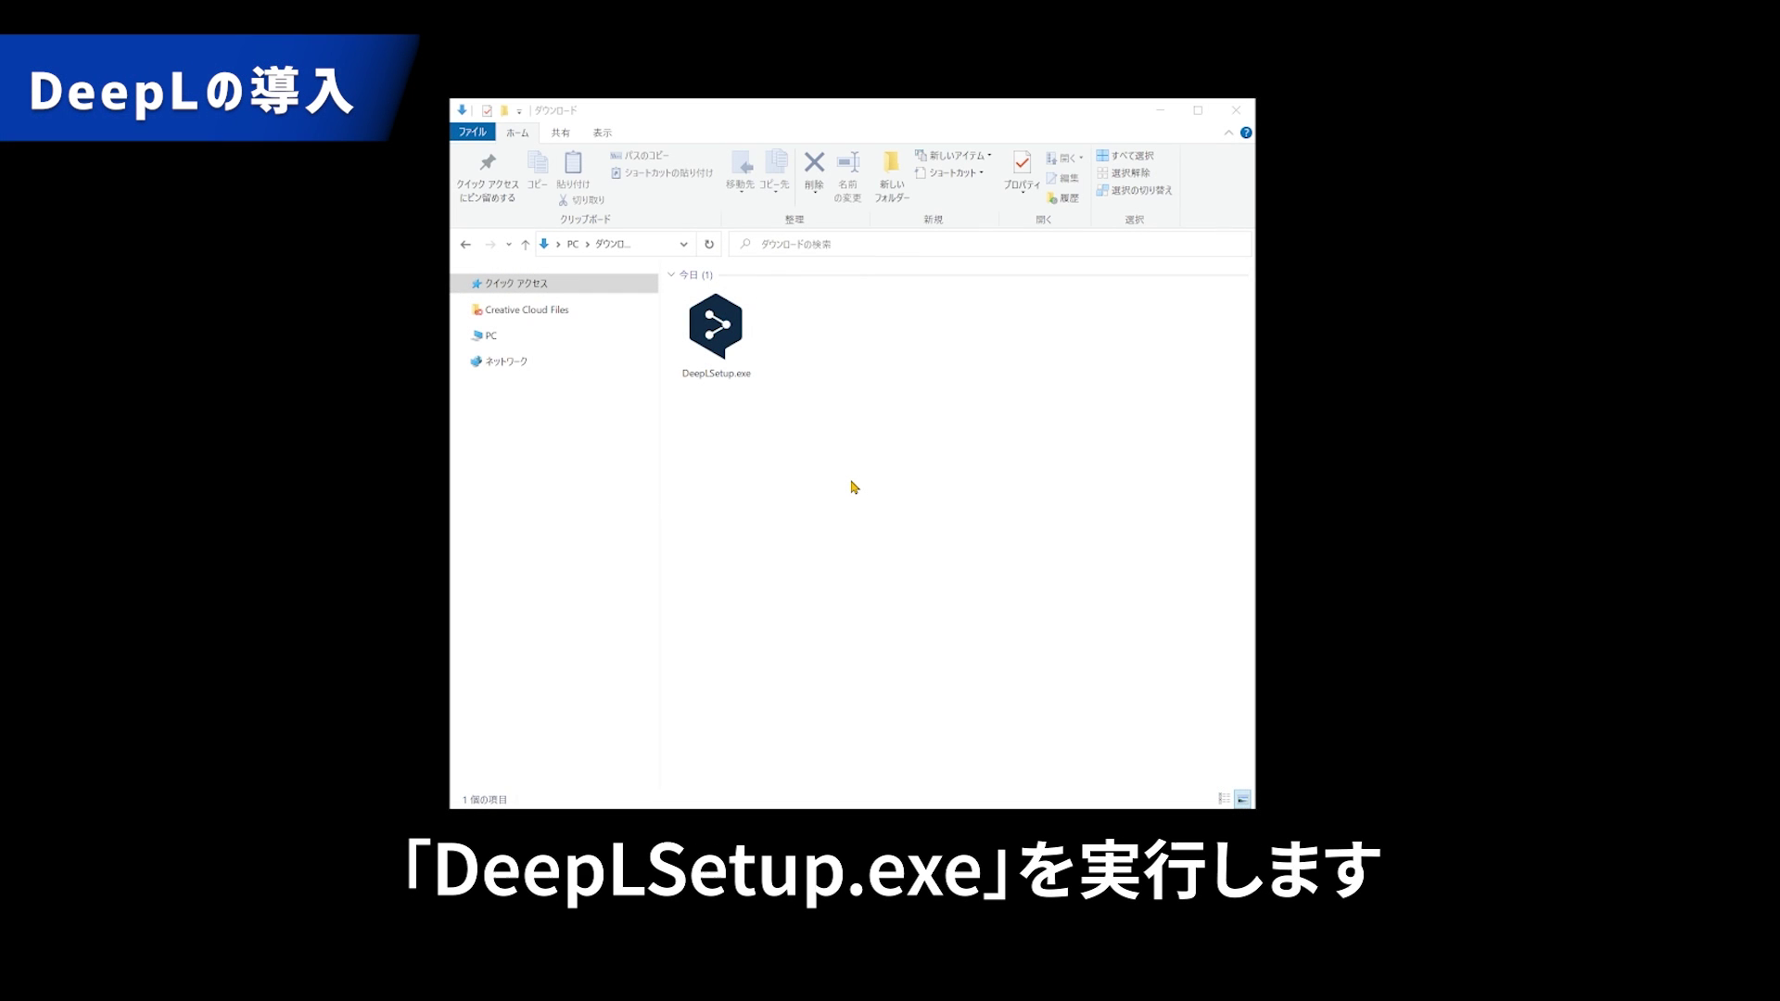
double_click(733, 357)
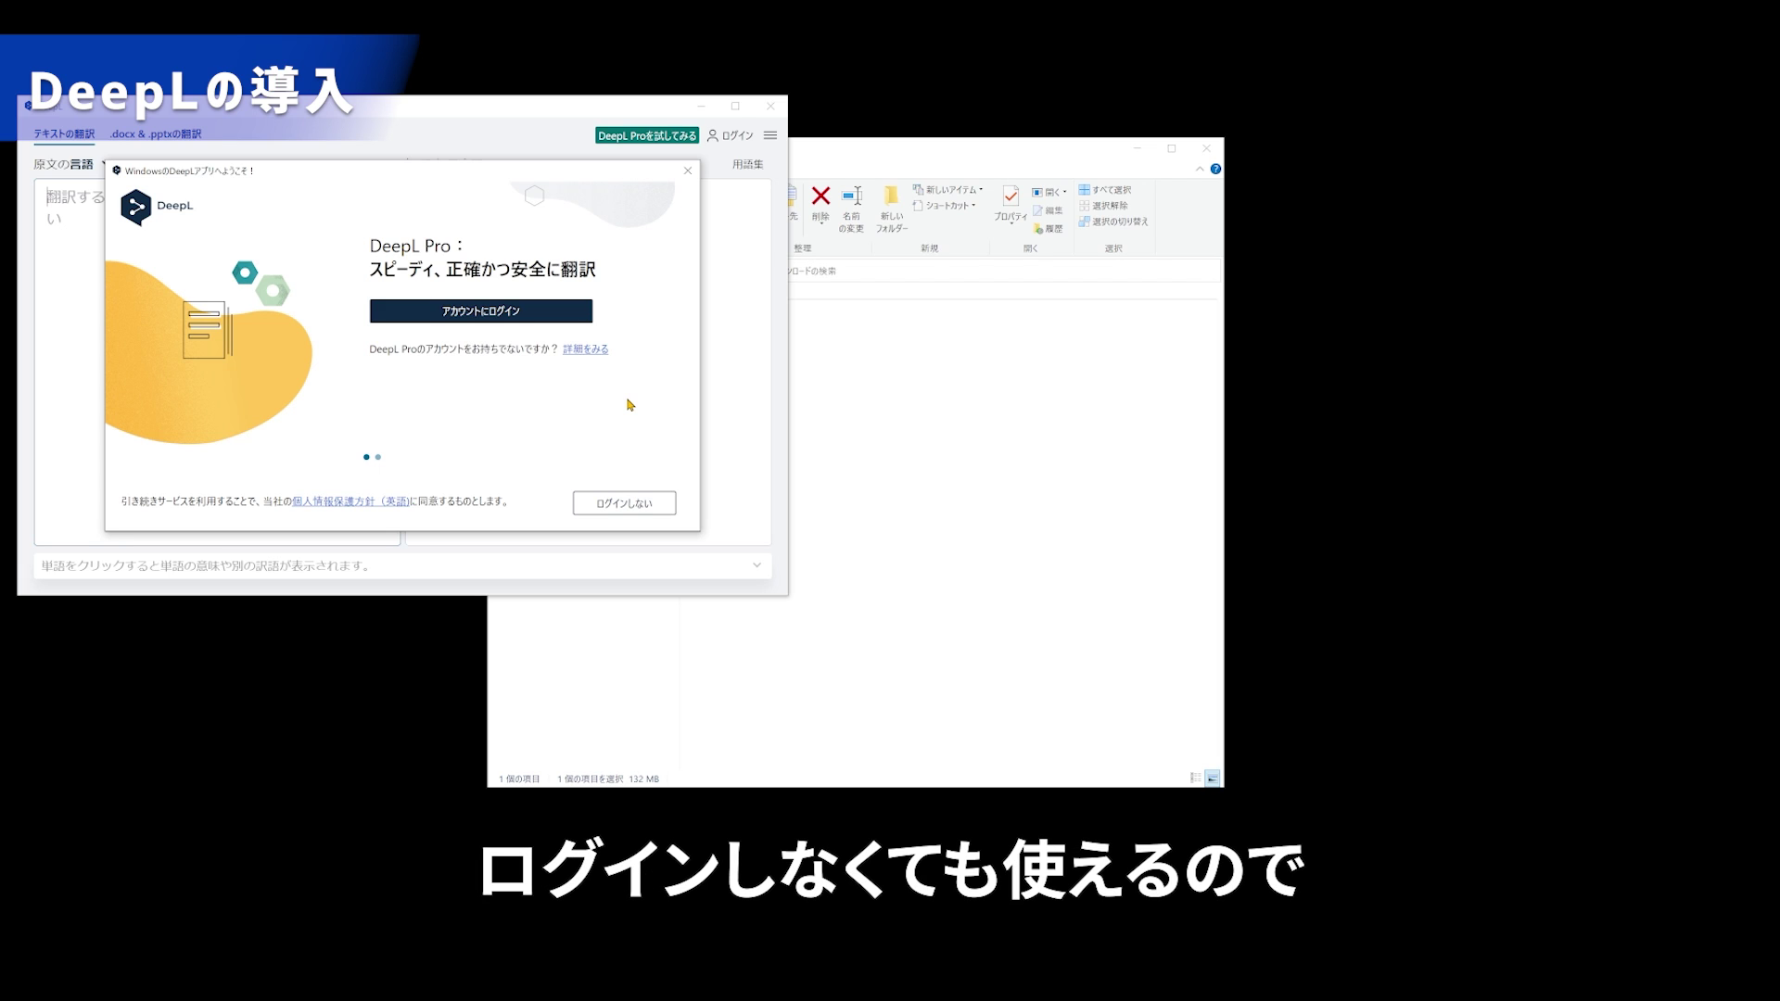
click(625, 502)
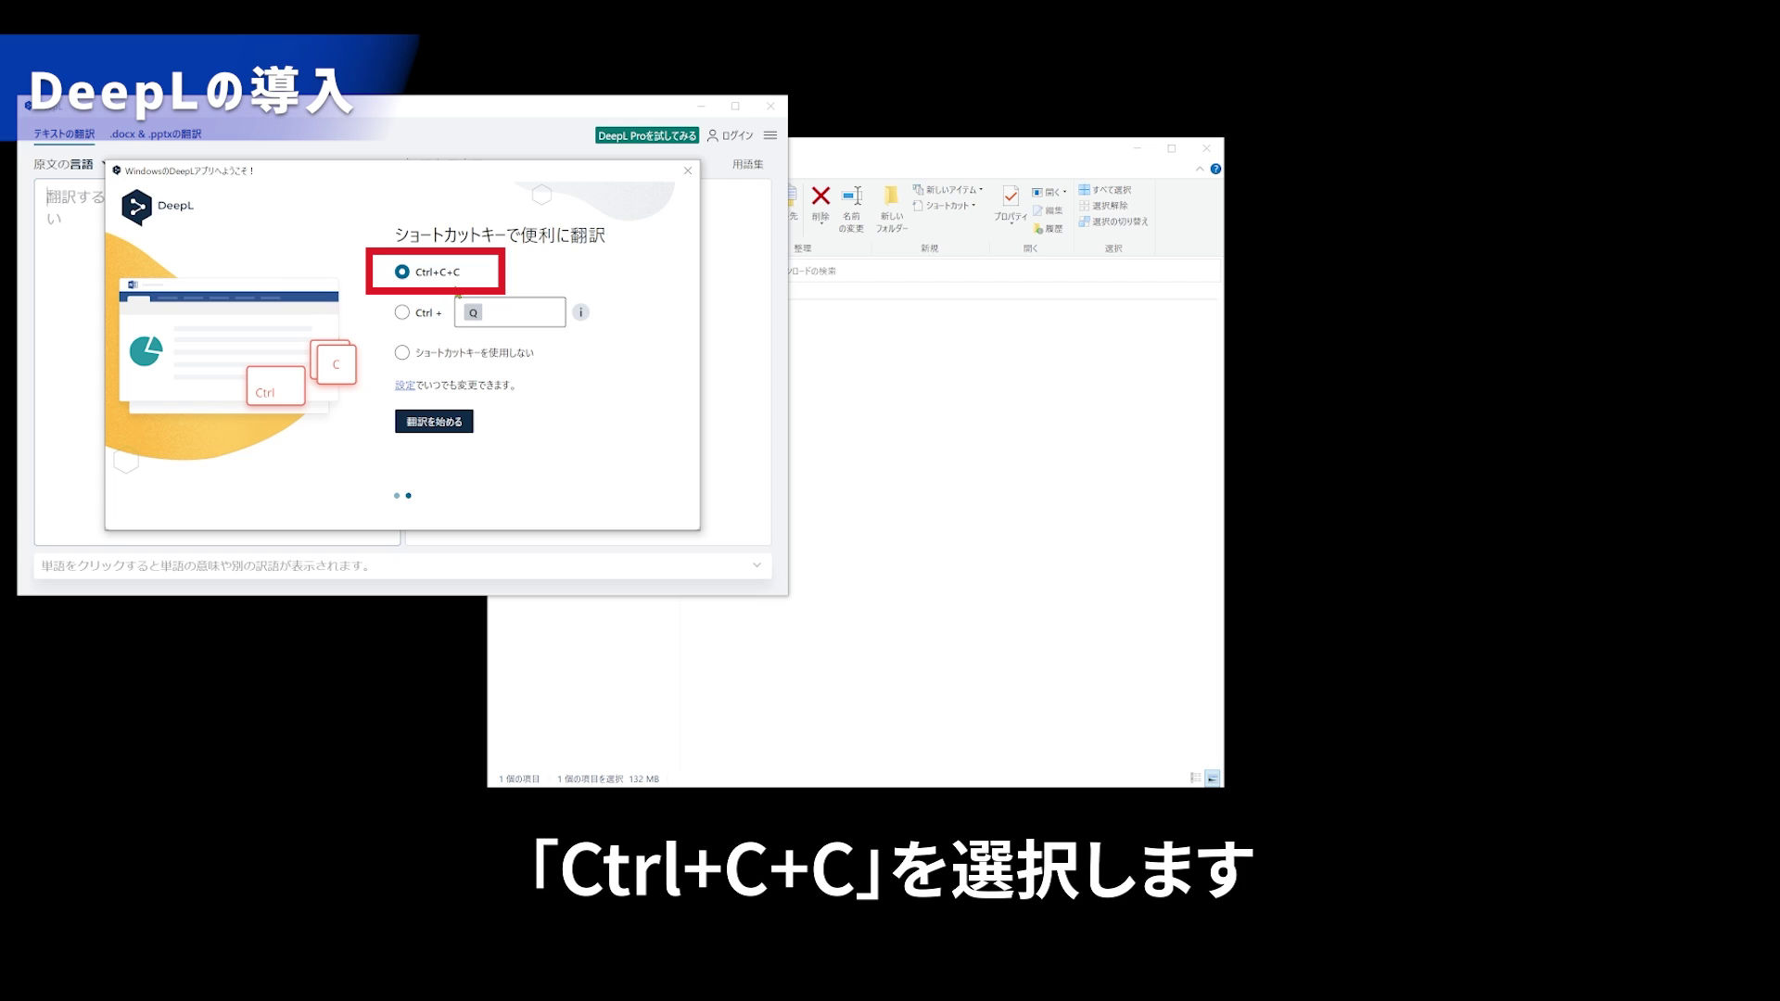
click(404, 272)
click(451, 425)
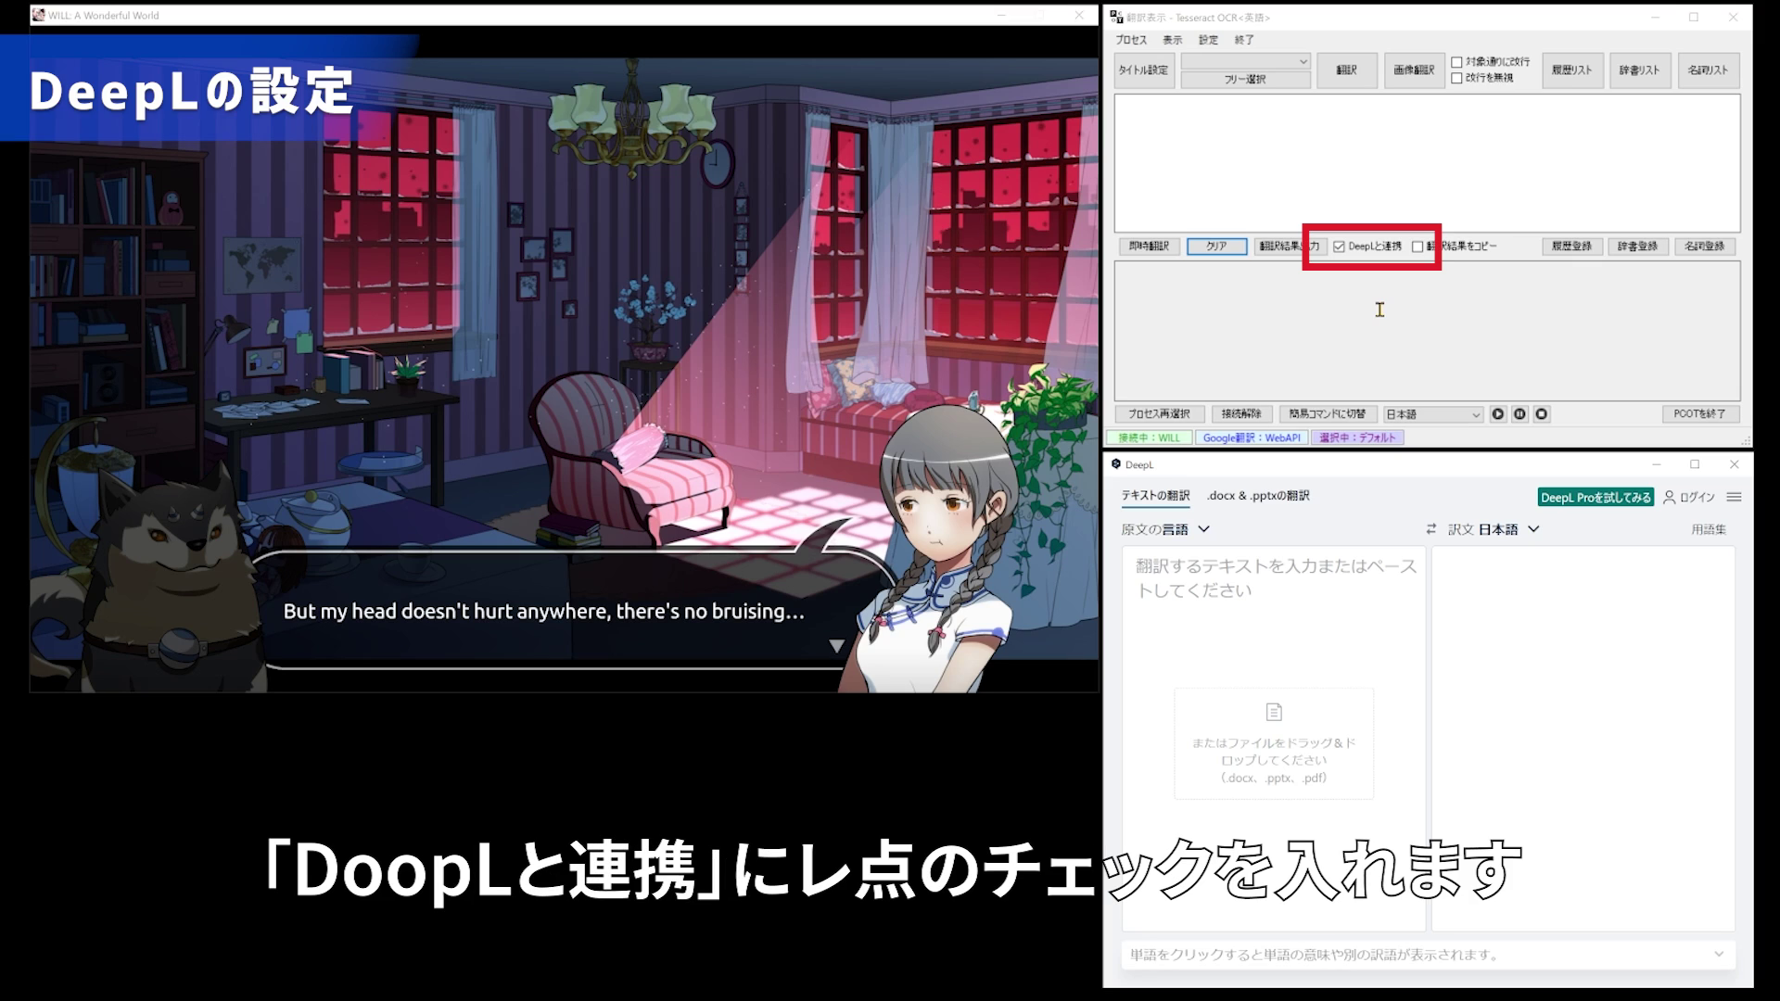
Set DeepLと連携 to the check mark state and translate "But my head doesn't hurt anywhere, there's no bruising..." with free selection.
click(1345, 252)
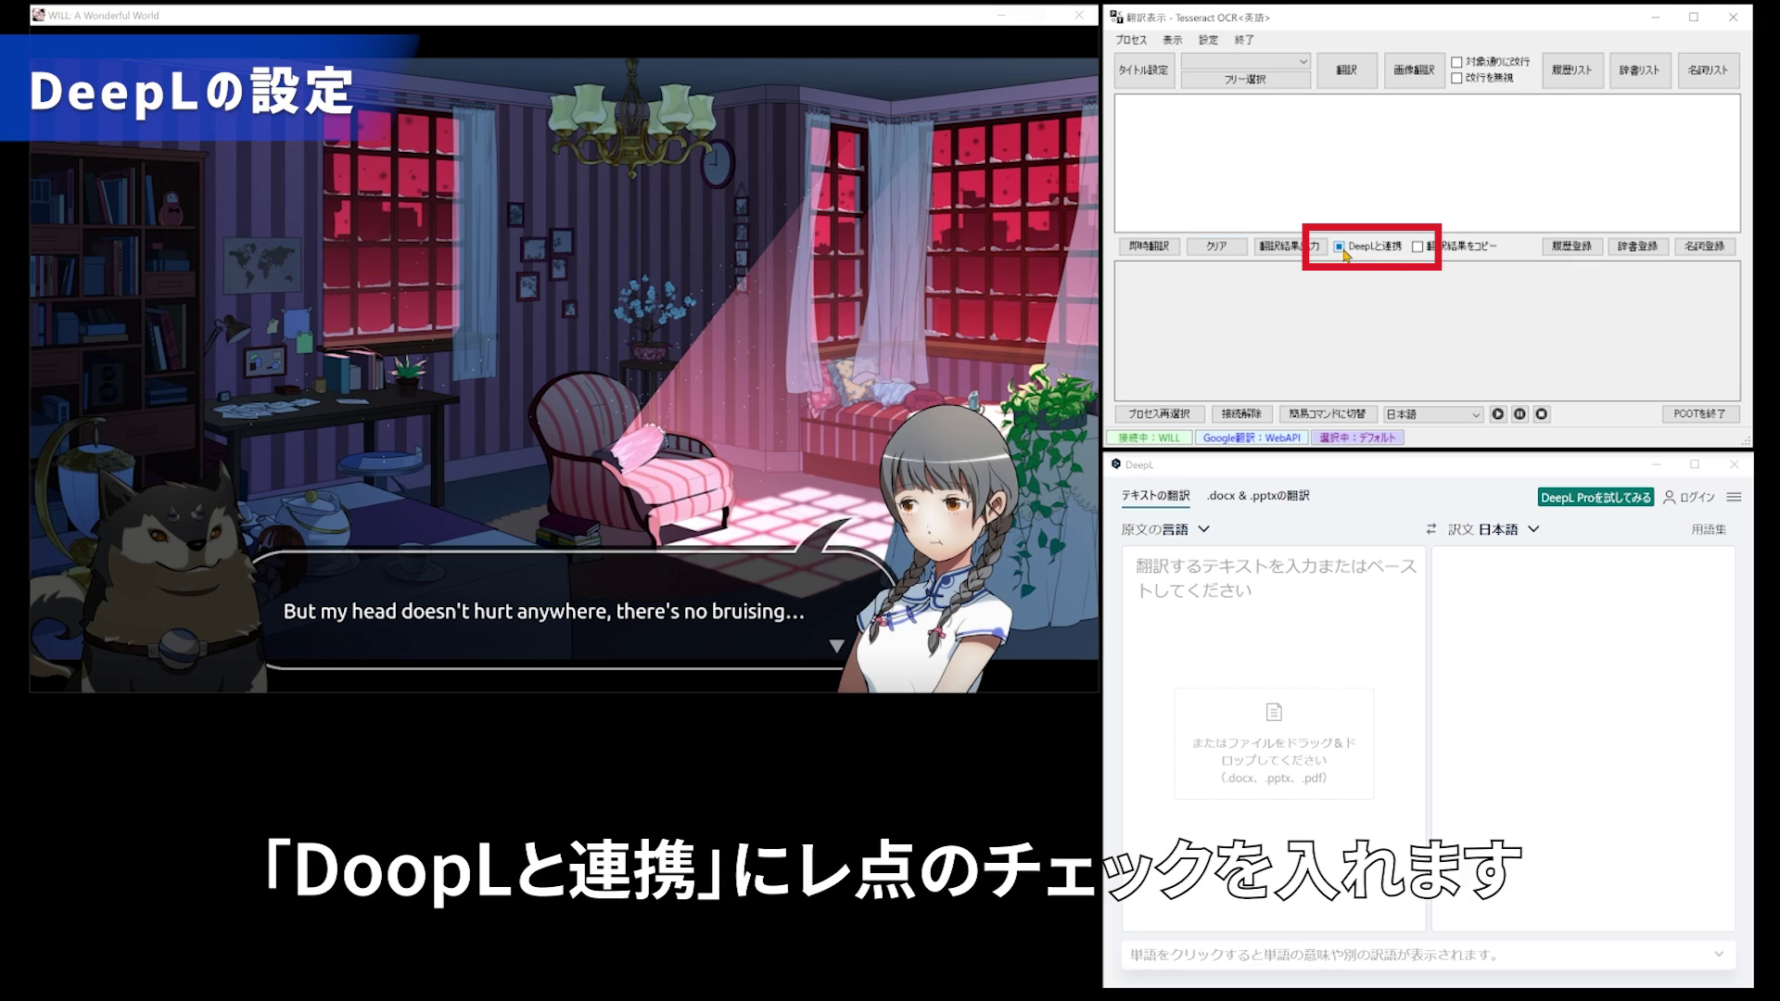
click(1345, 253)
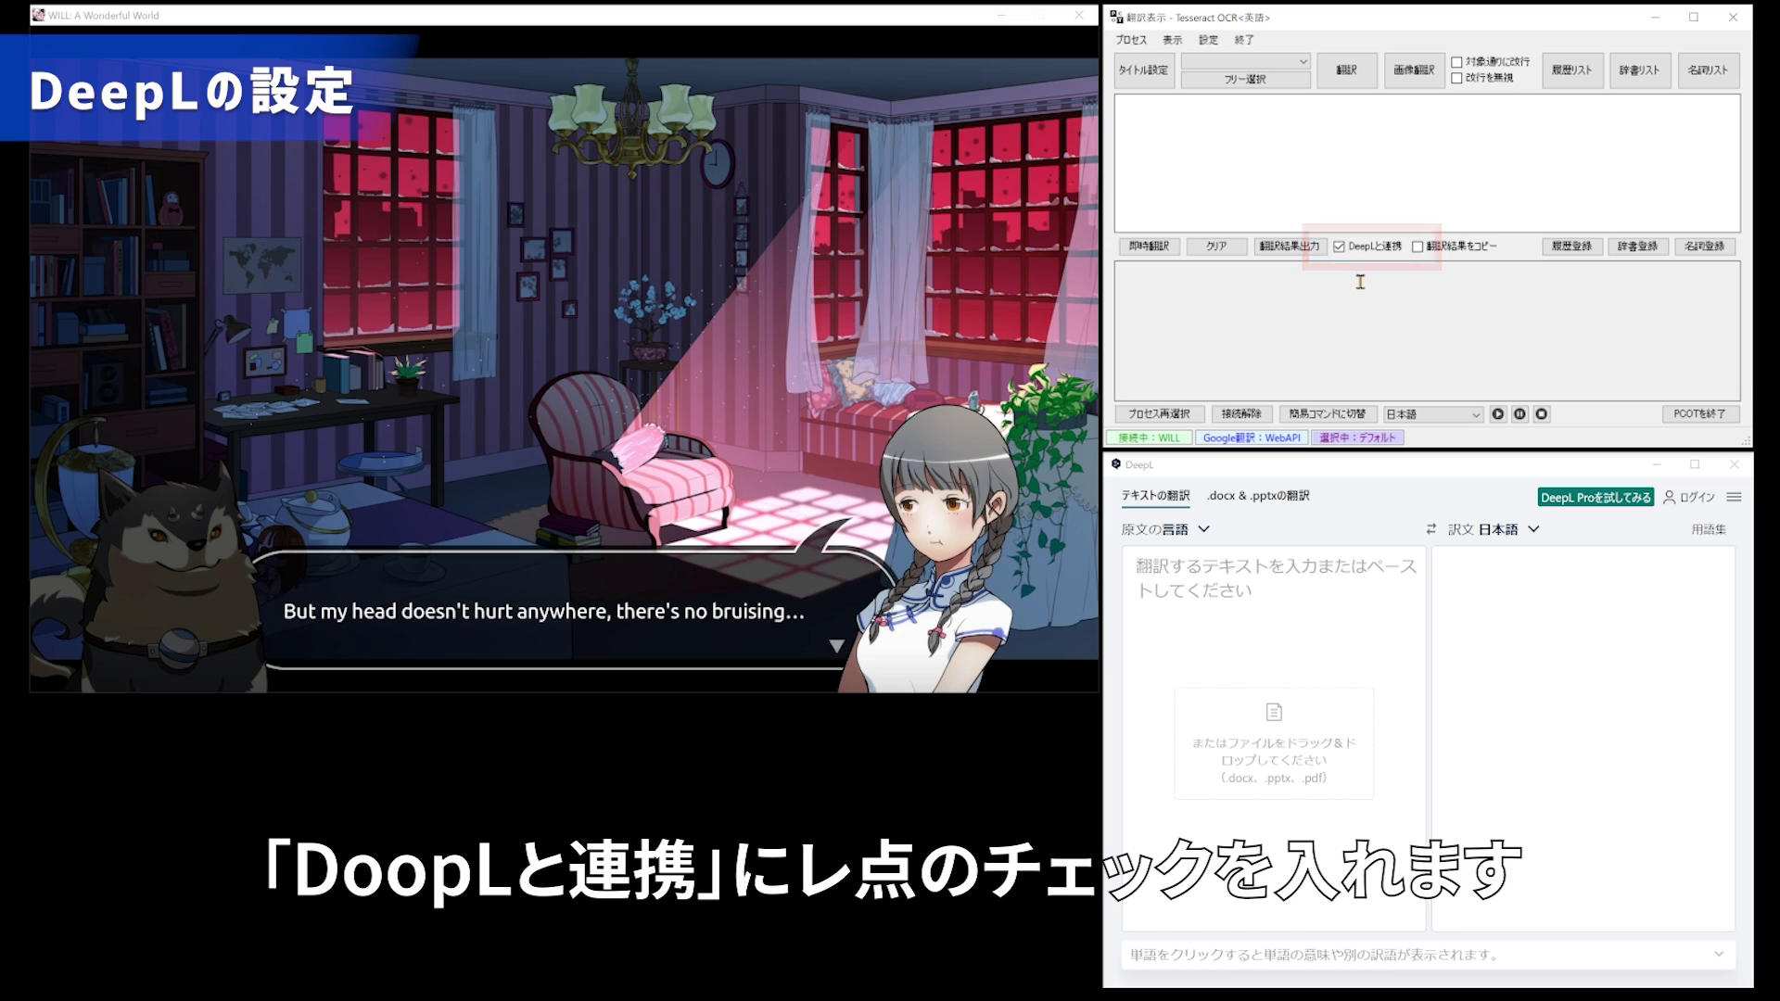
click(1304, 201)
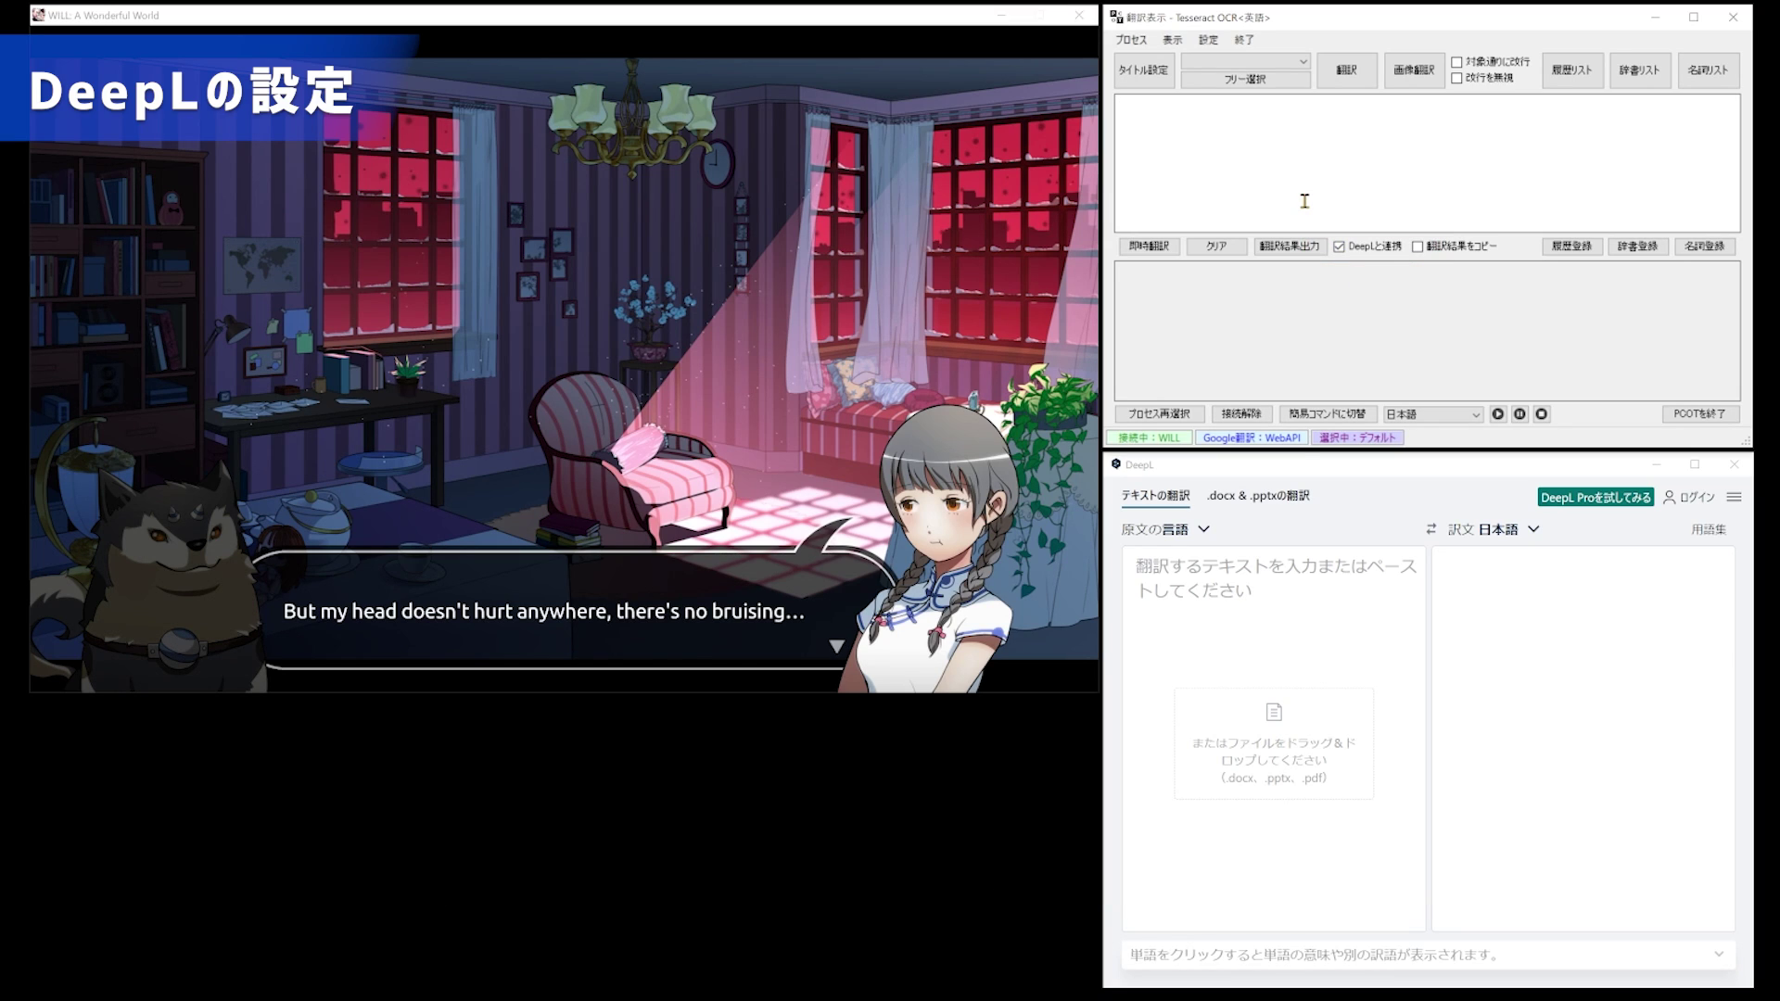
click(1245, 79)
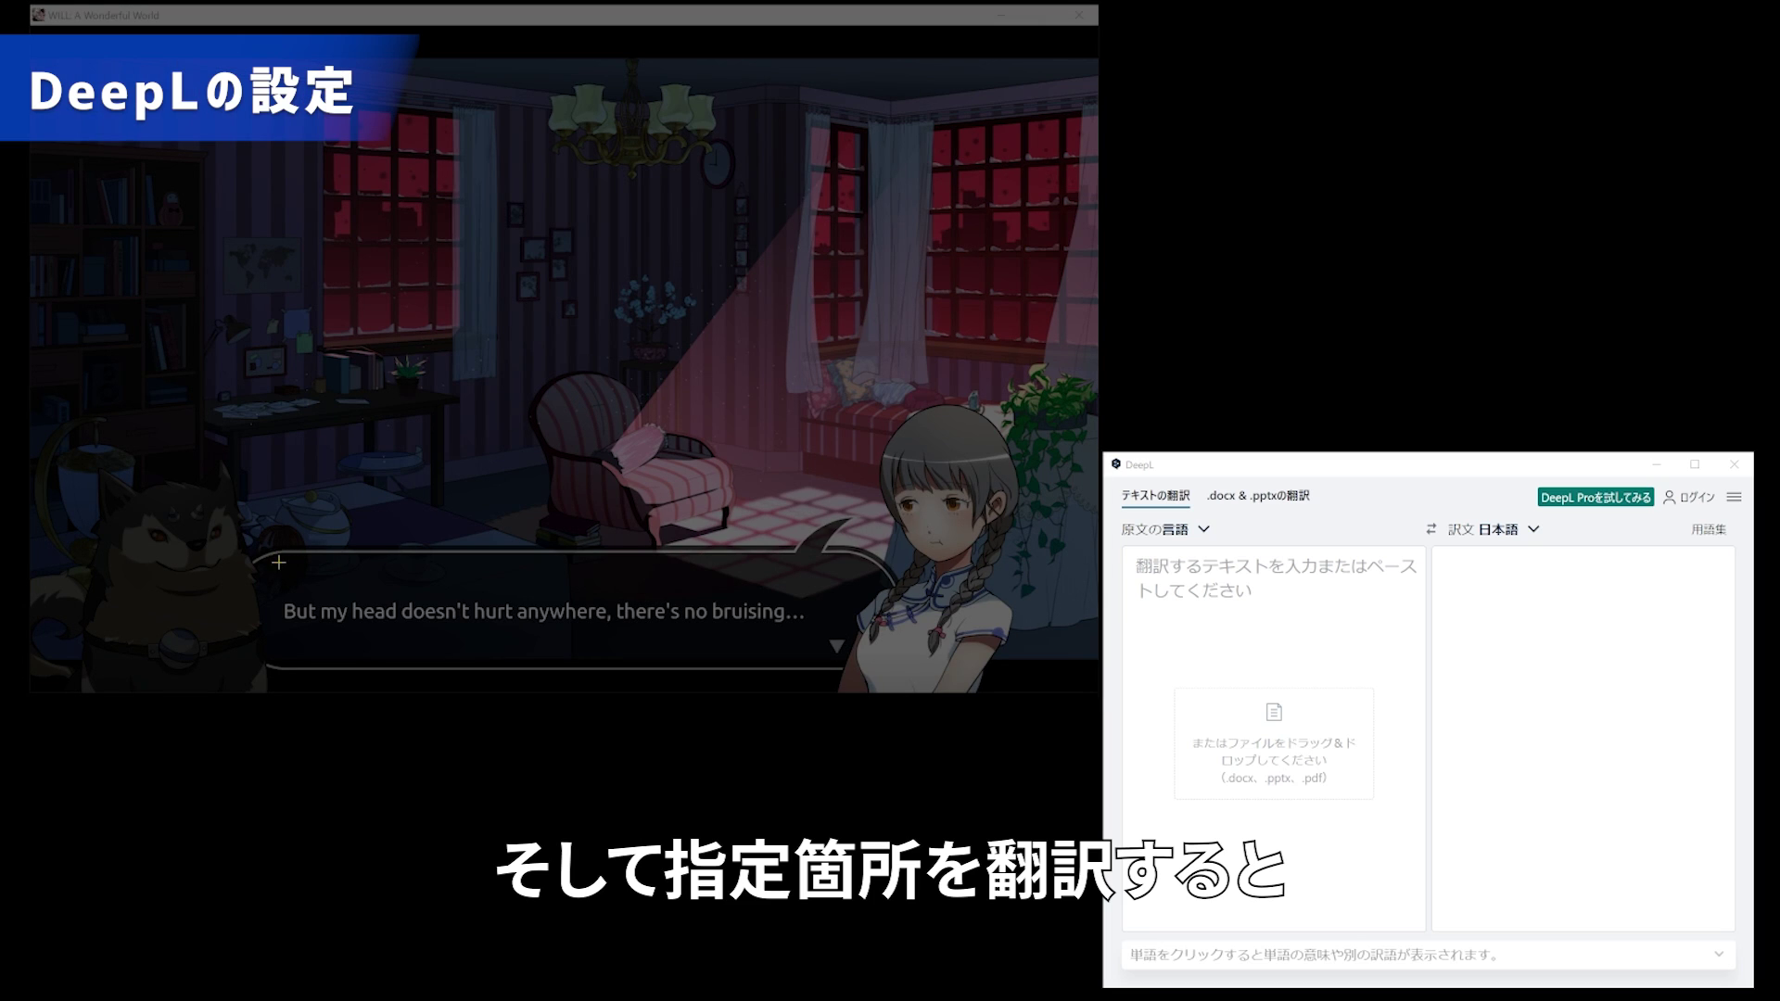
drag(275, 562, 769, 636)
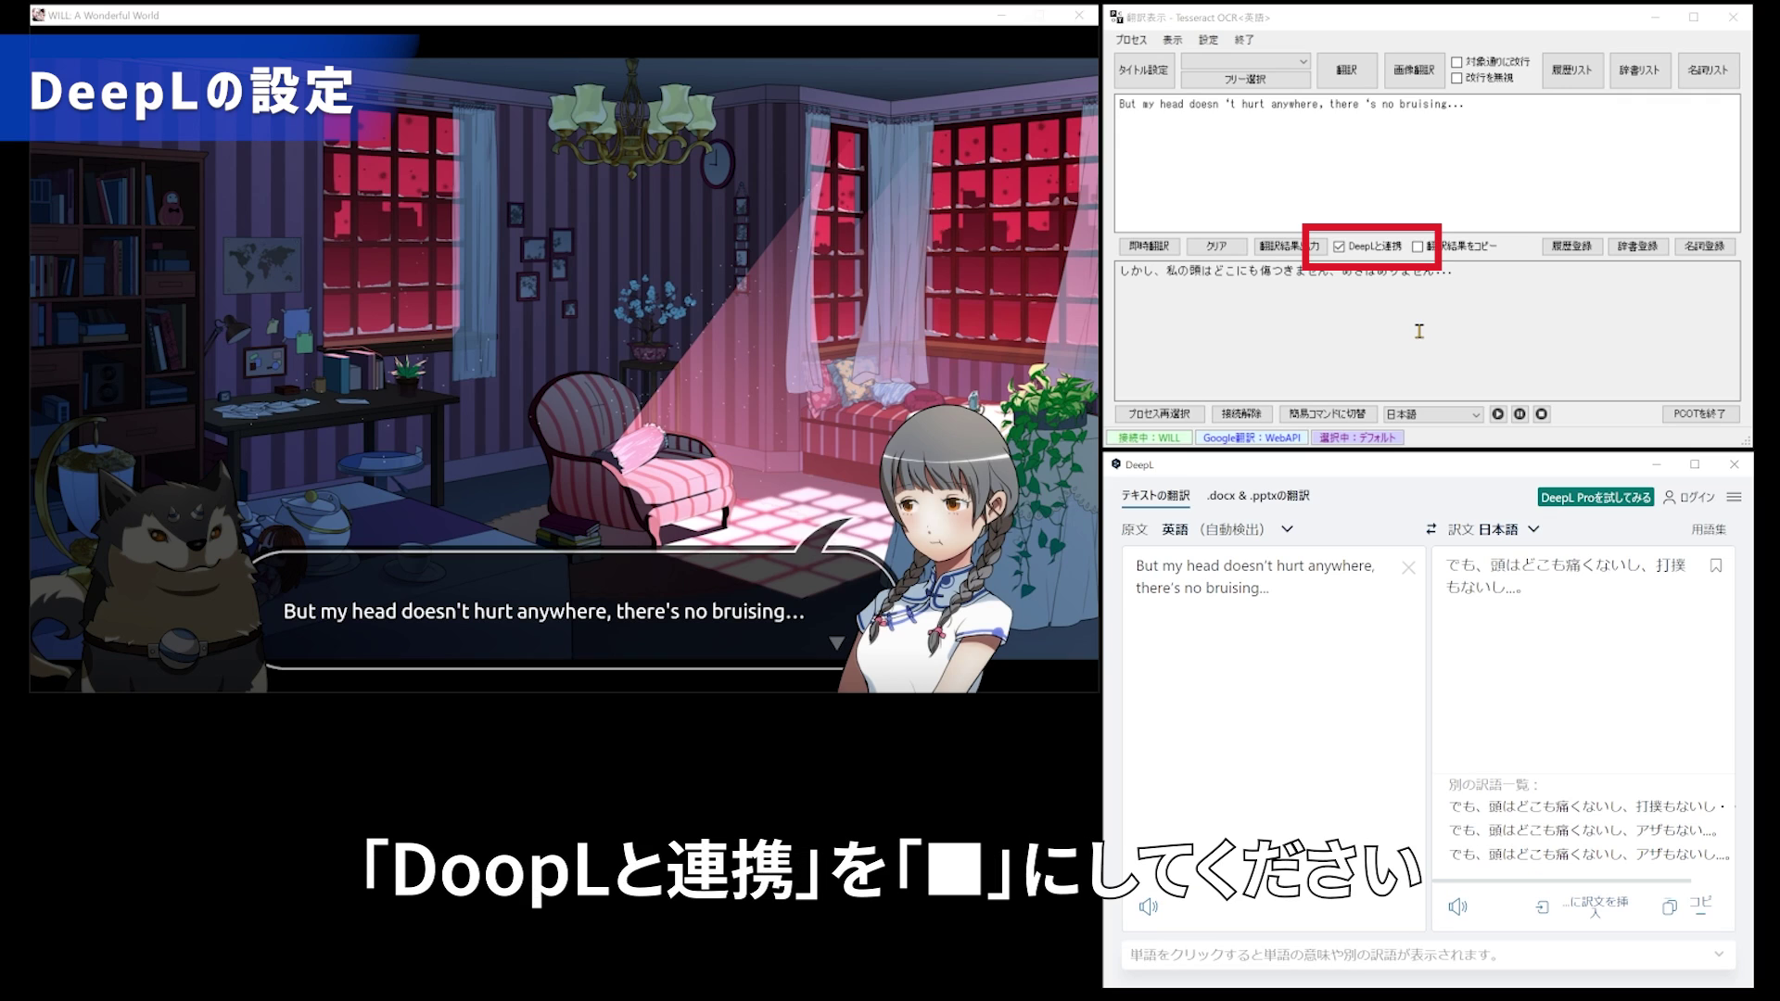
Set DeepLと連携 to the ■ state, translate "Anyway, let's both settle down a little." with free selection, and send the source text to DeepL.
click(1345, 248)
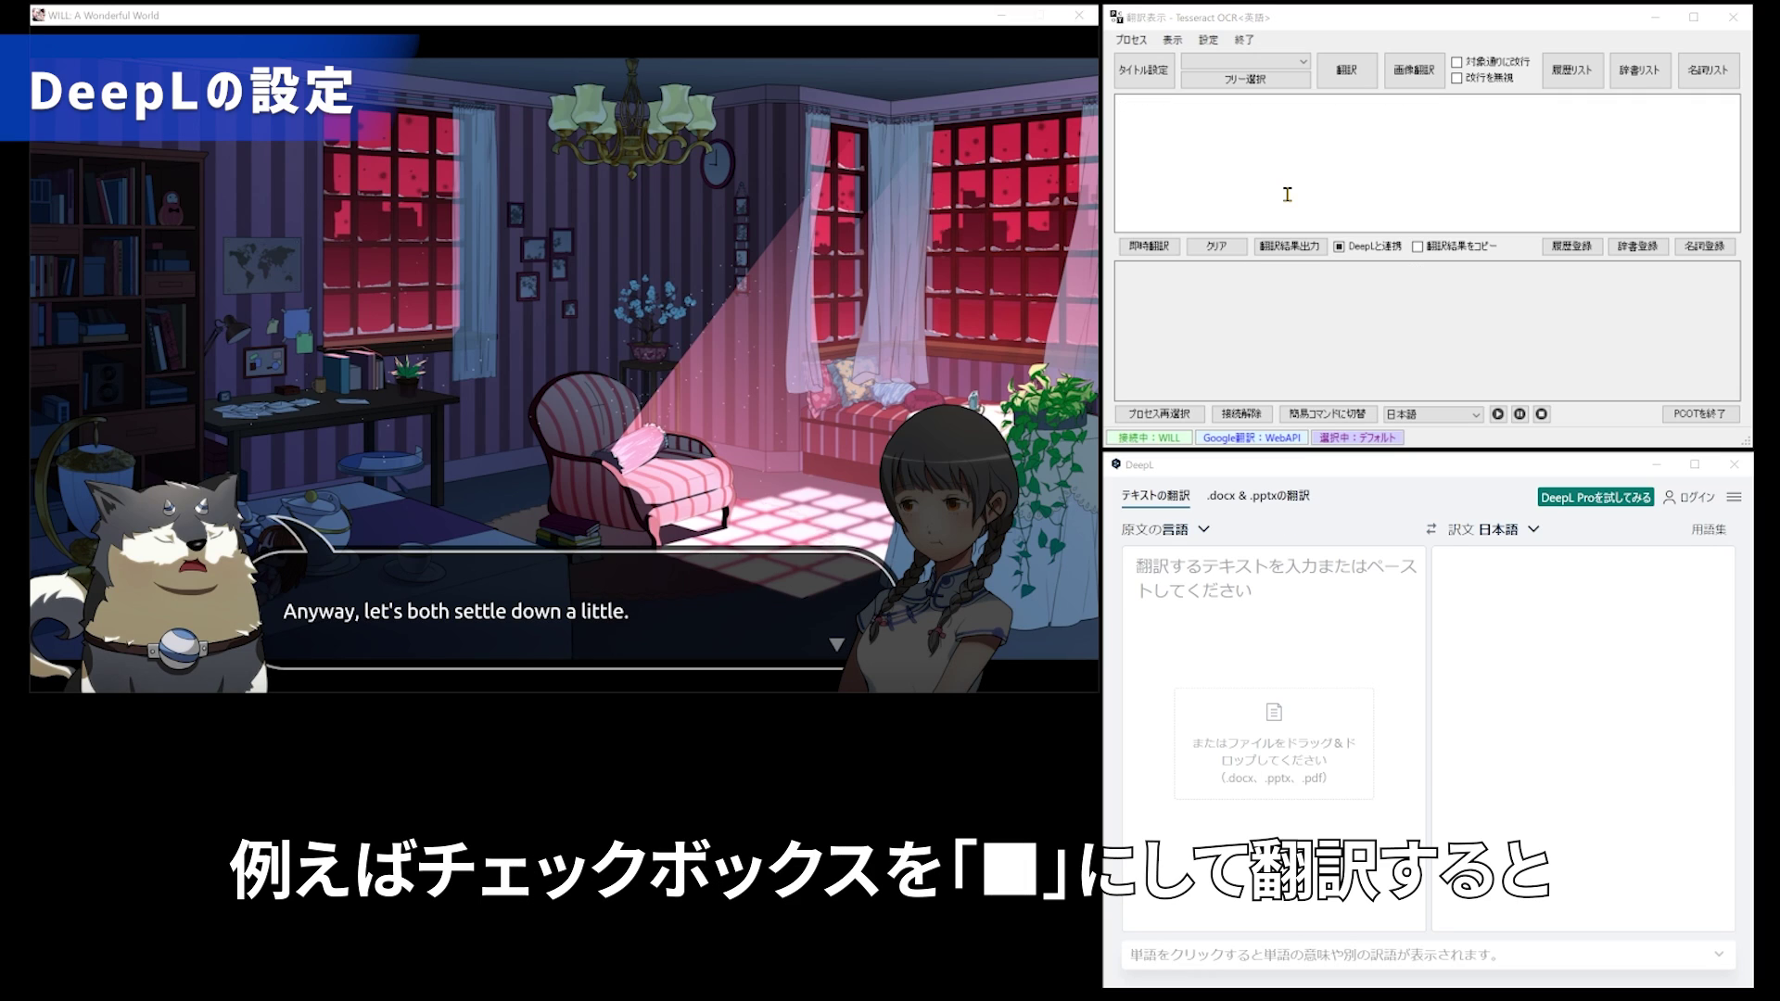
click(1246, 79)
mouse_move(272, 565)
mouse_down()
mouse_move(531, 638)
mouse_move(756, 652)
mouse_up()
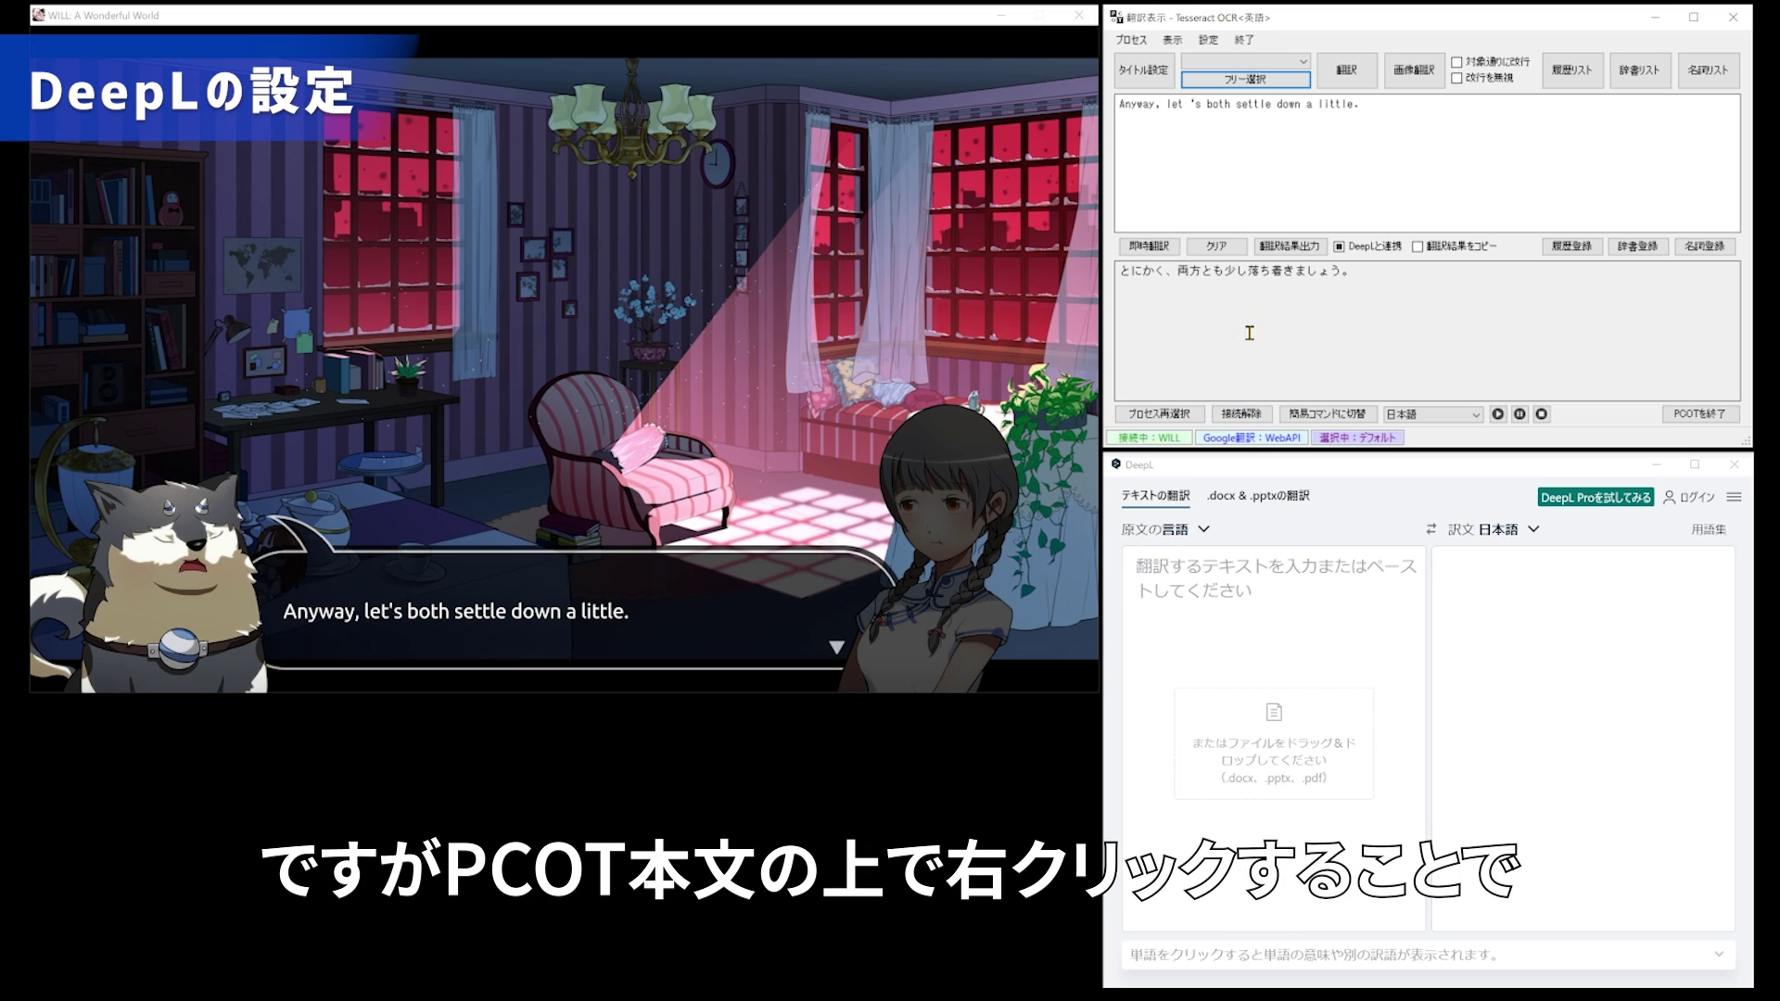
right_click(1249, 184)
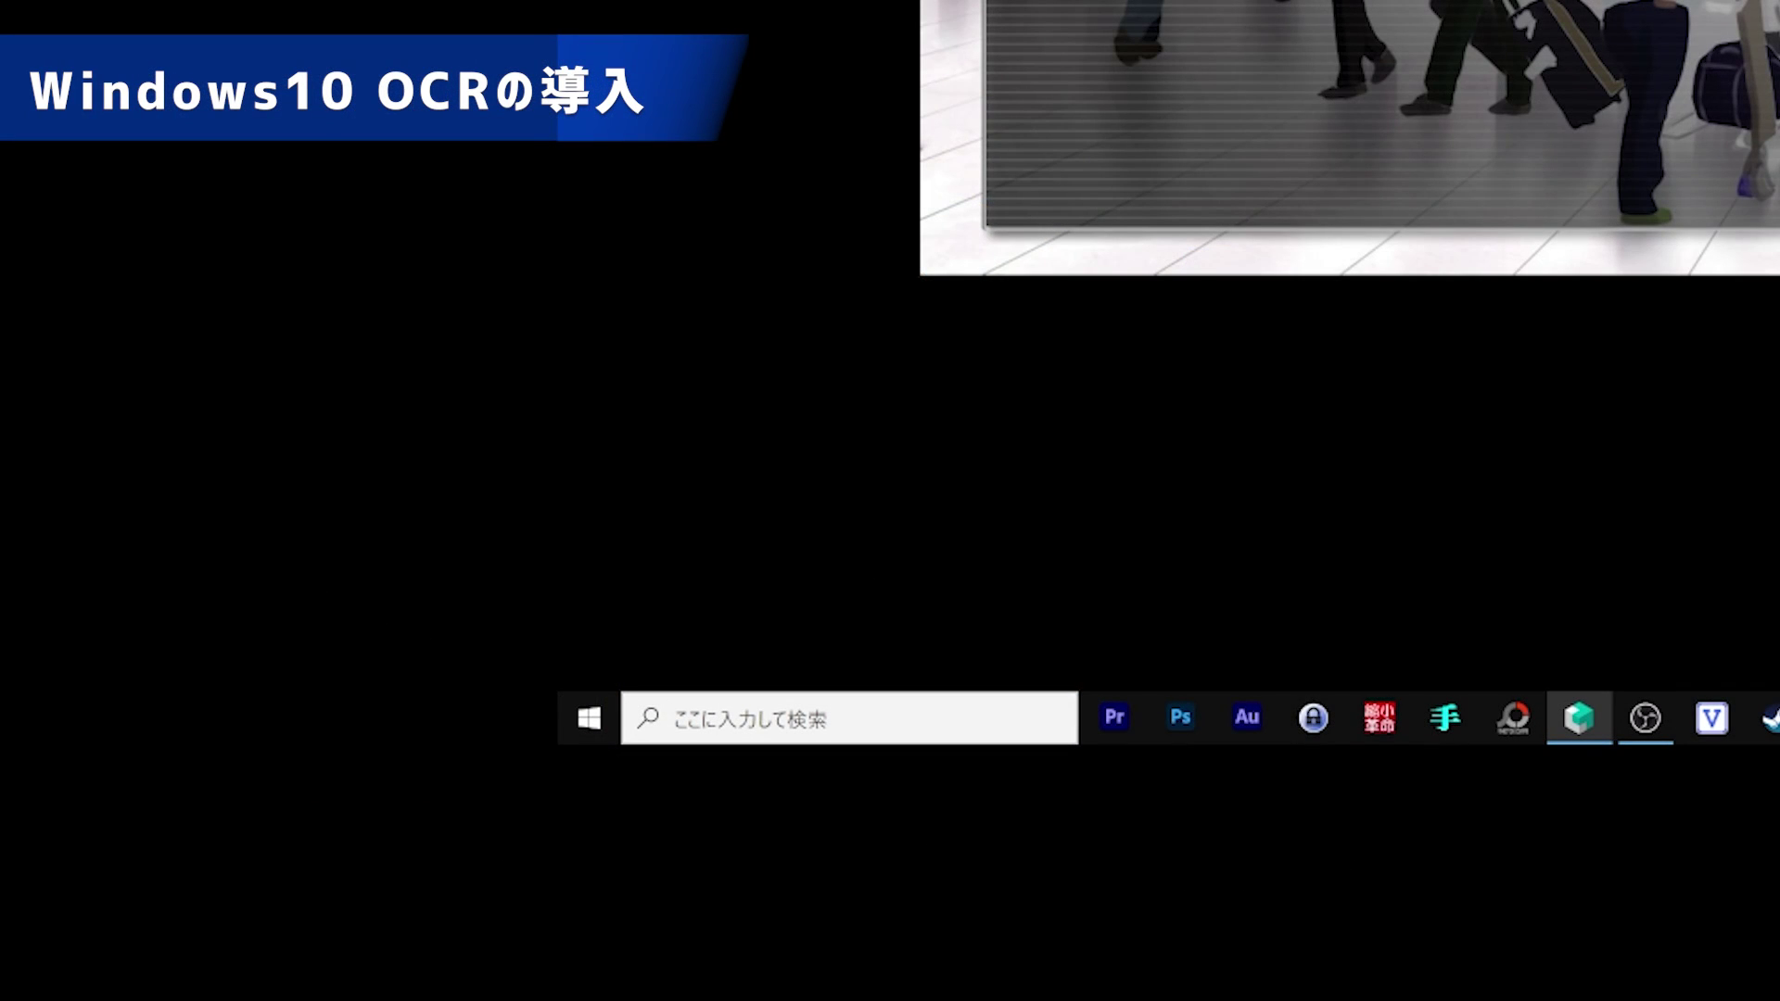
Open the language page (言語) of the time and language settings (時刻と言語) in Windows Settings.
click(588, 719)
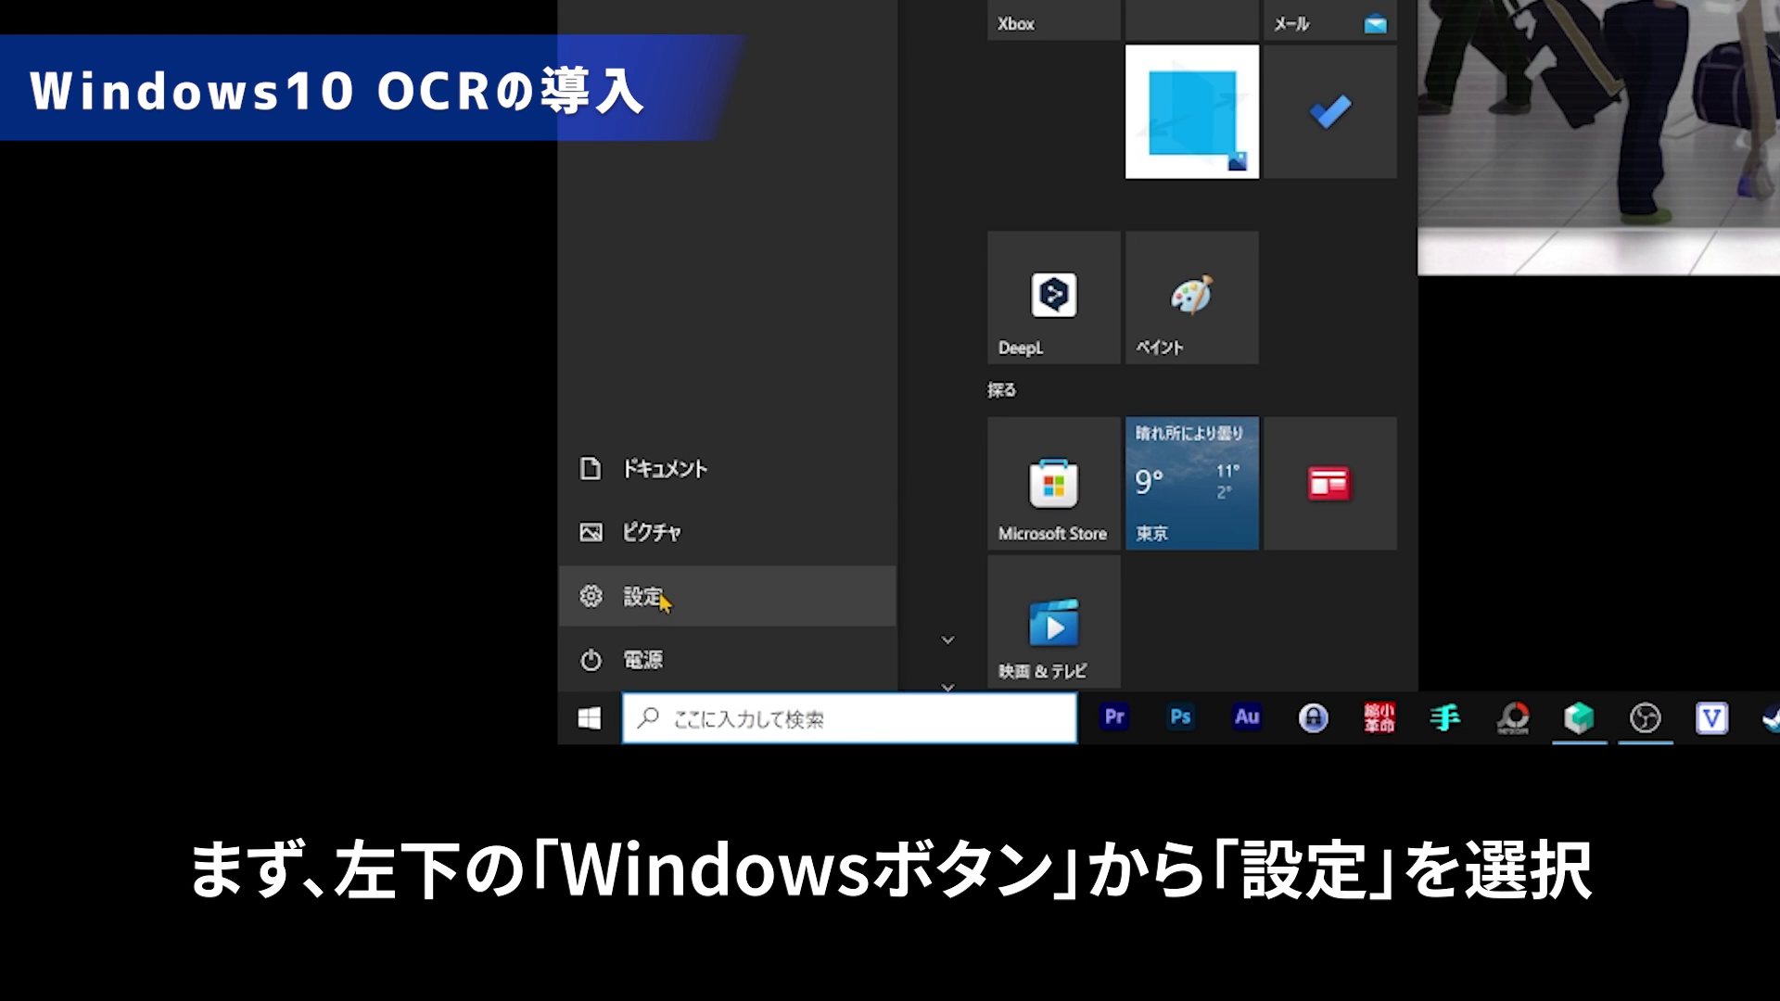
click(724, 603)
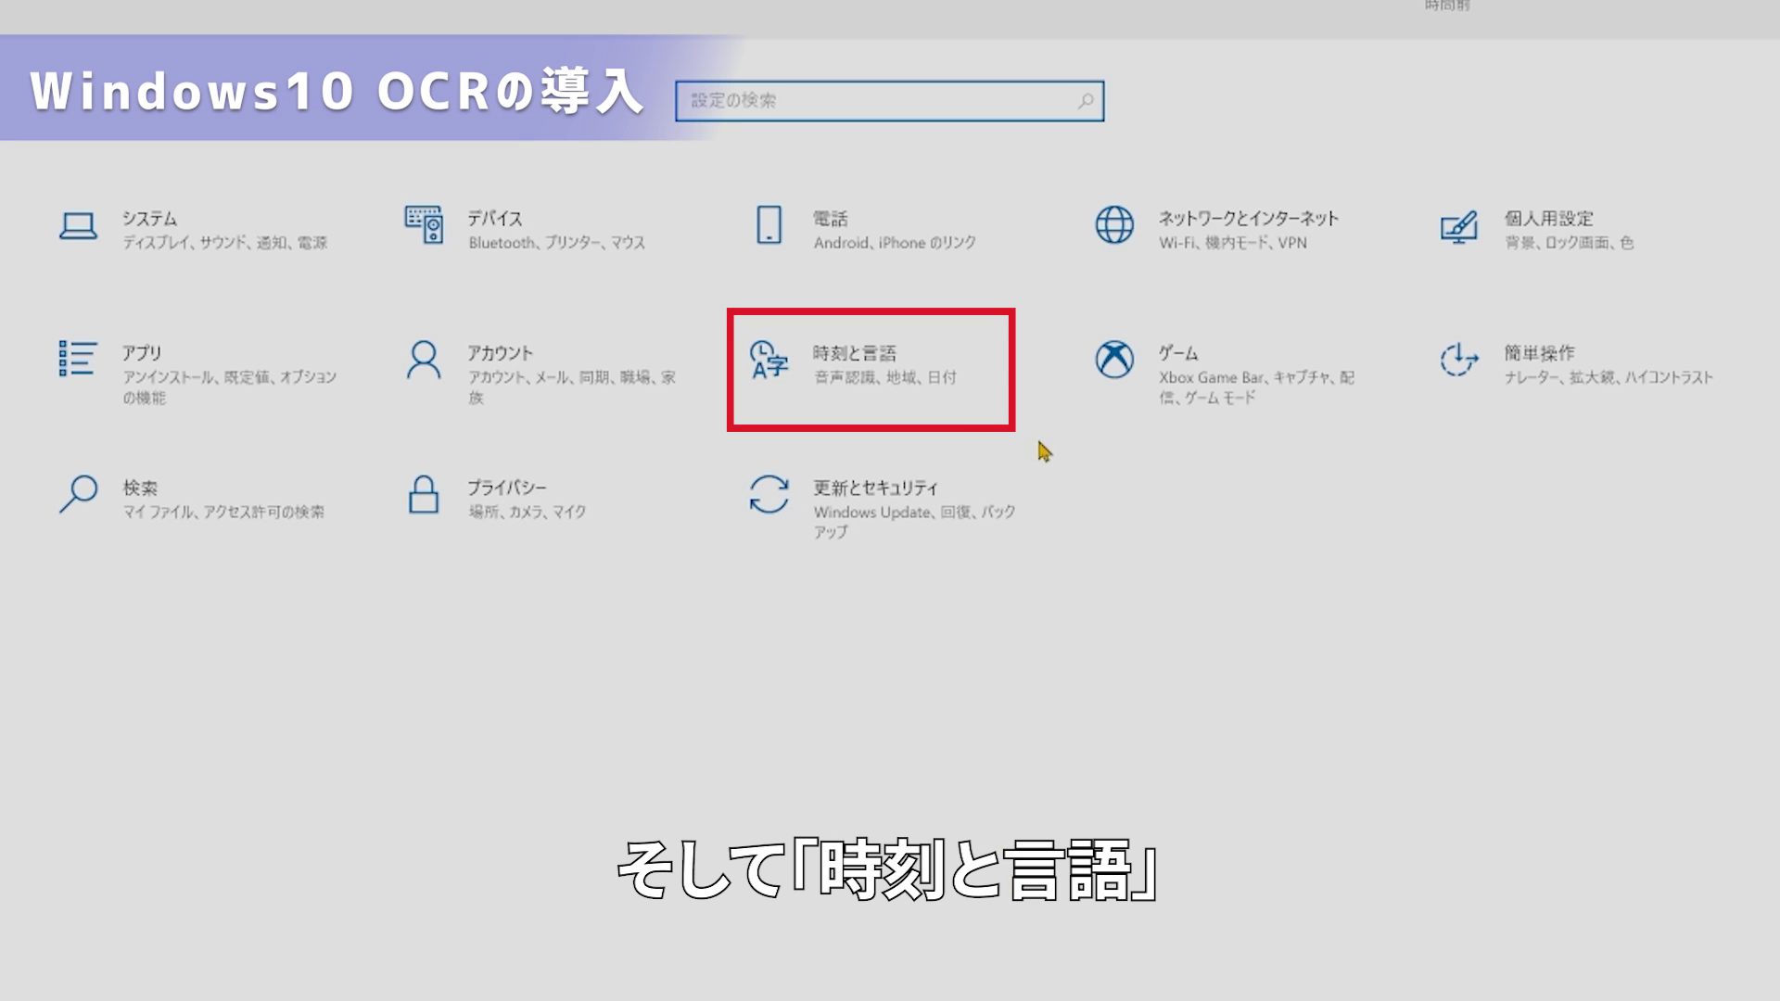
click(937, 401)
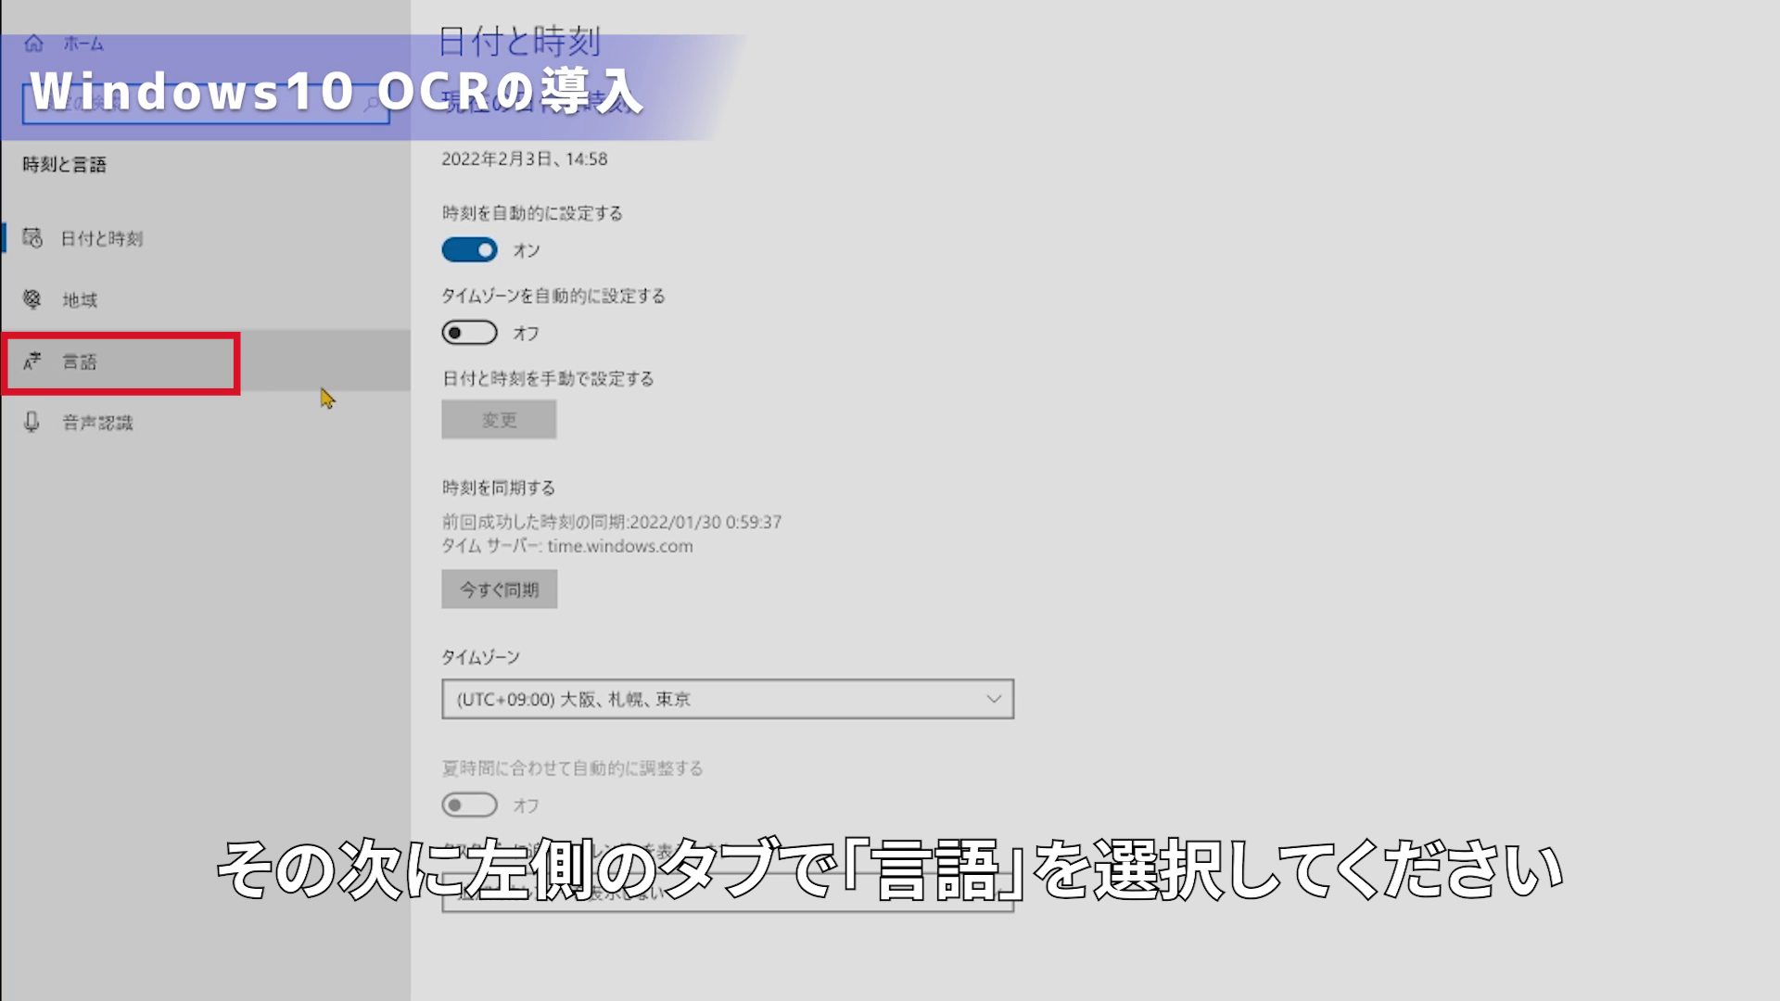
click(325, 390)
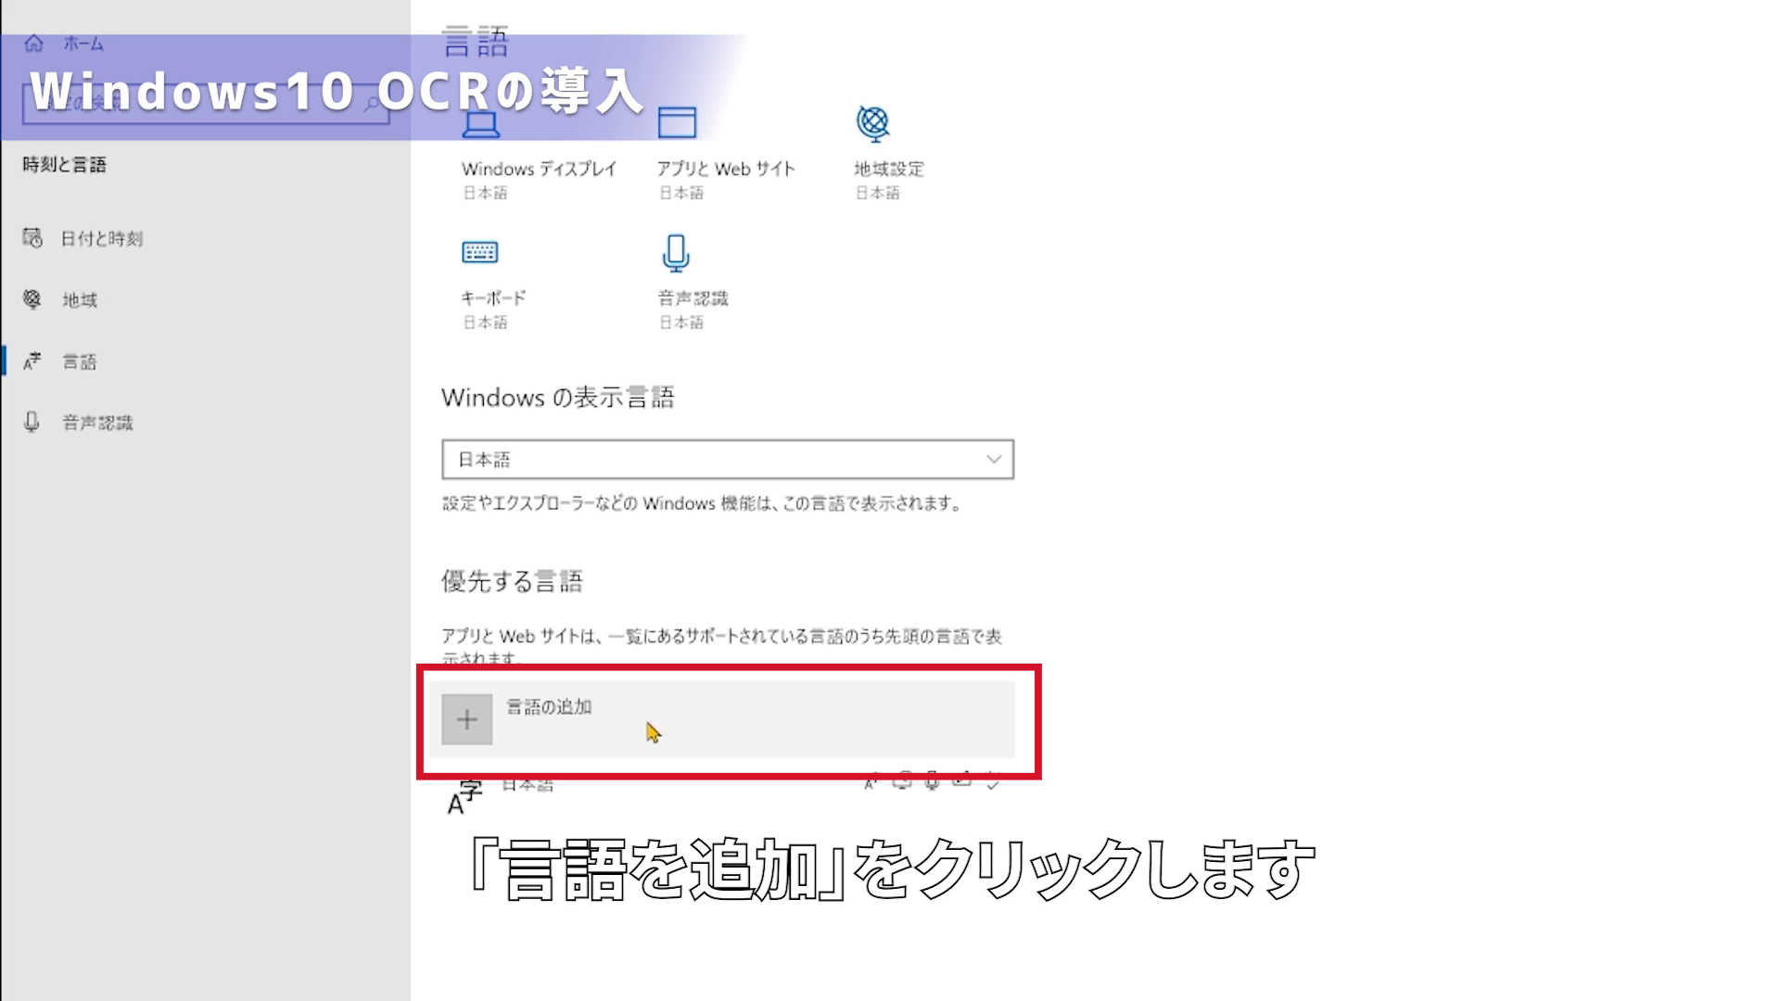
Add a preferred language and select English (United States) as the language to install.
click(651, 730)
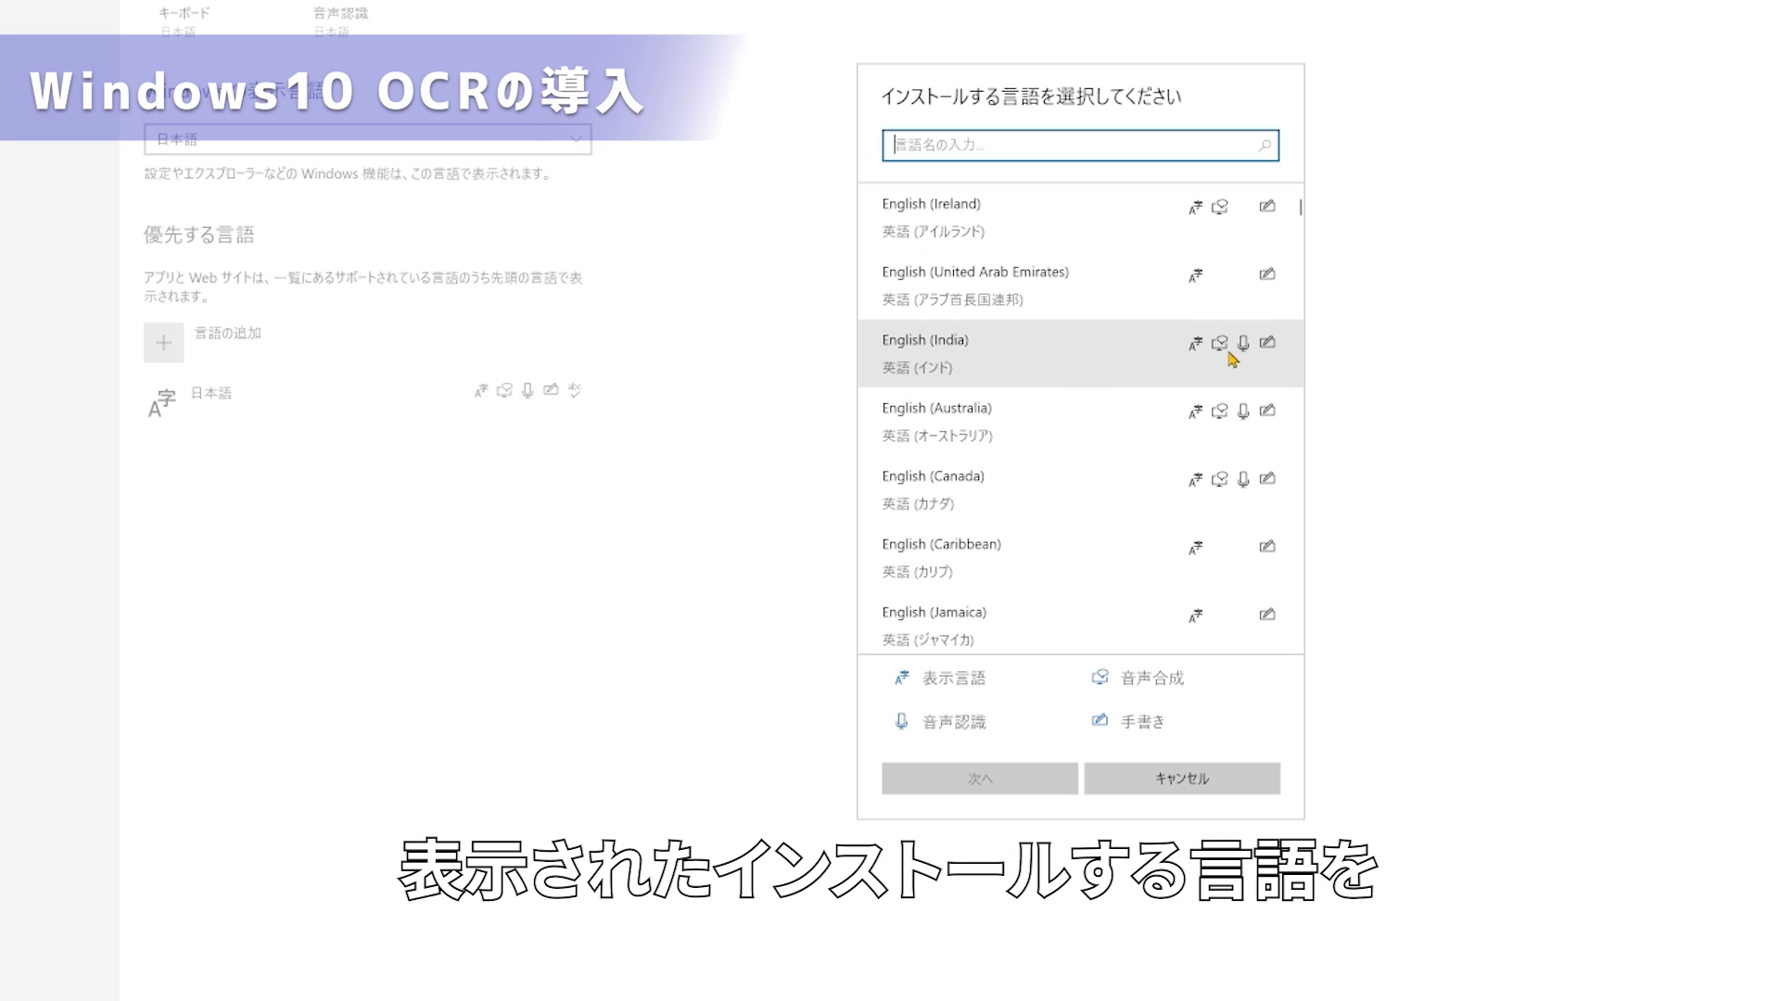
scroll(1215, 343, down, 3)
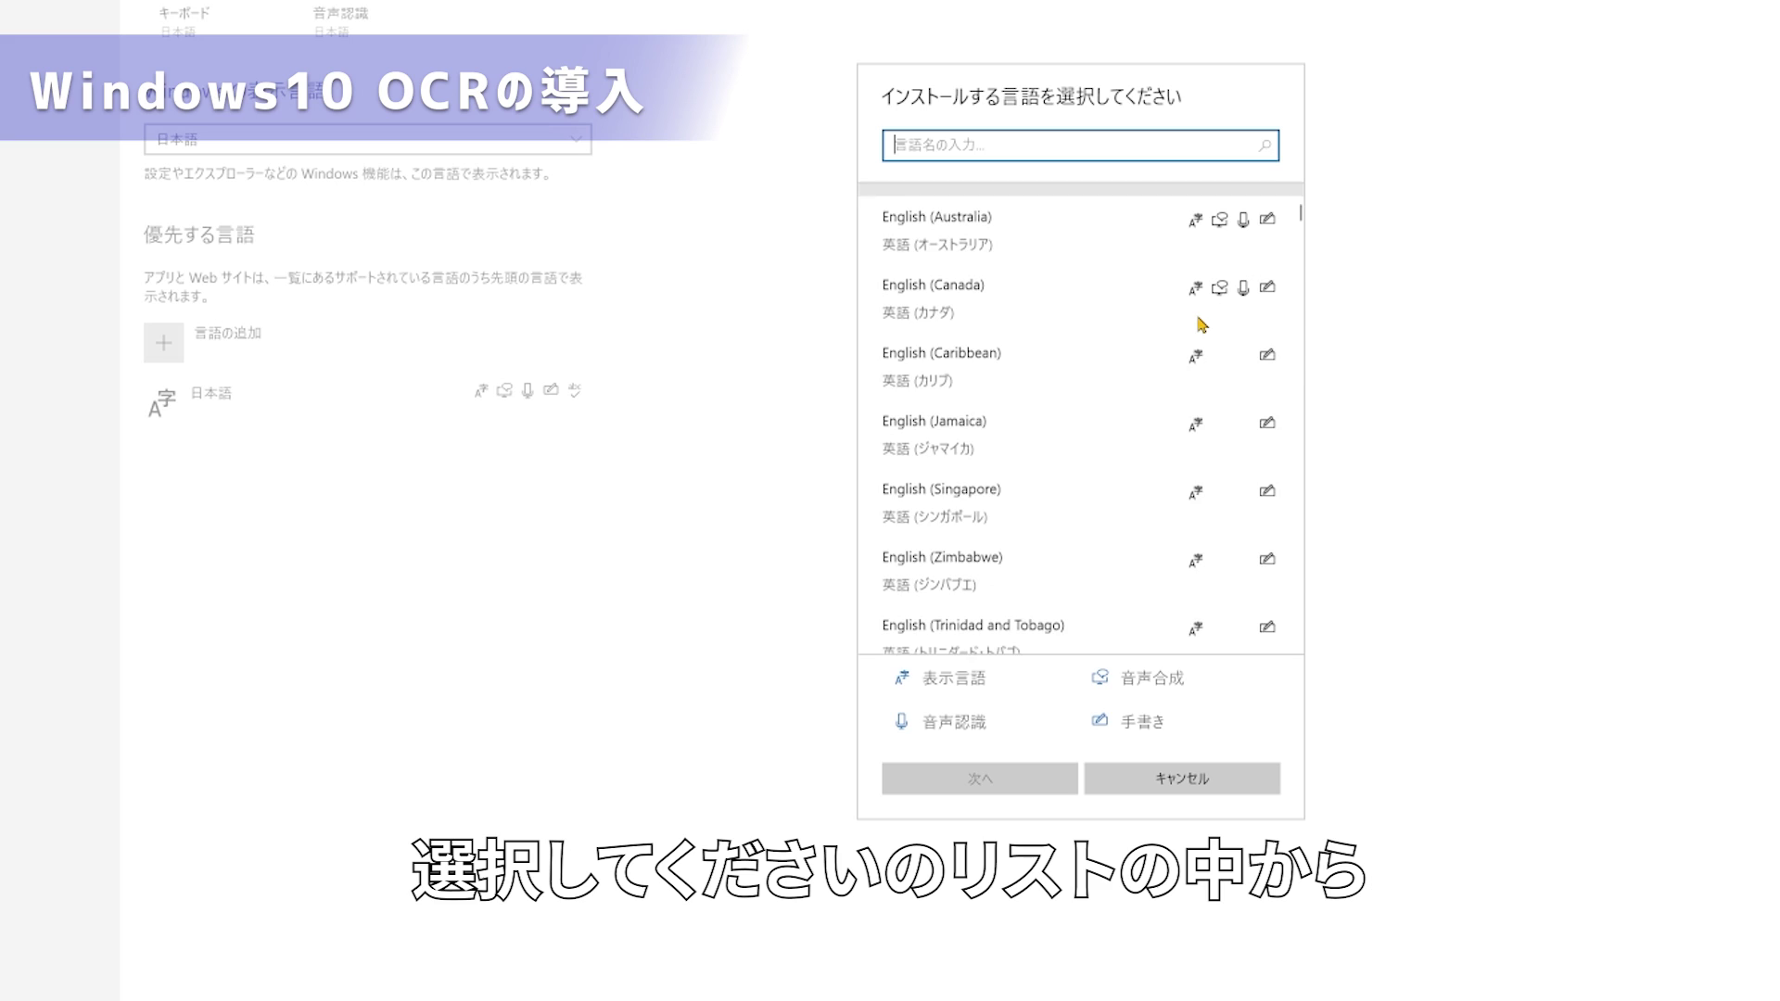
scroll(1202, 325, down, 10)
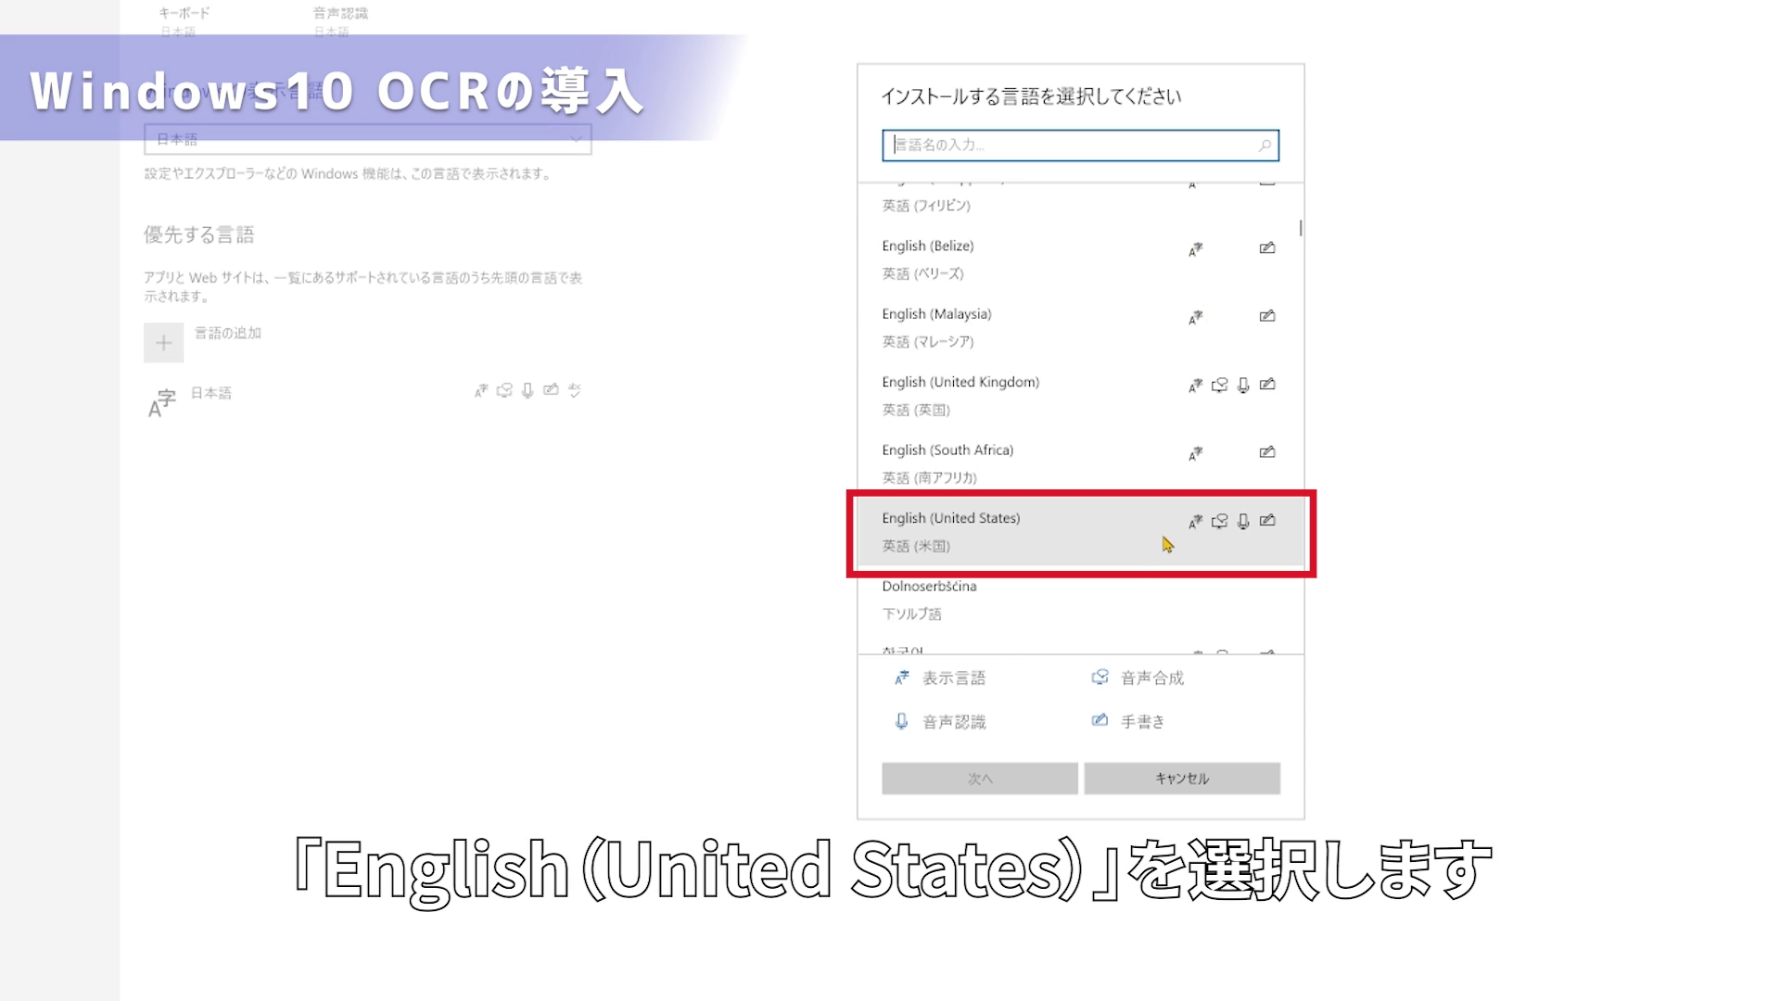
click(1128, 560)
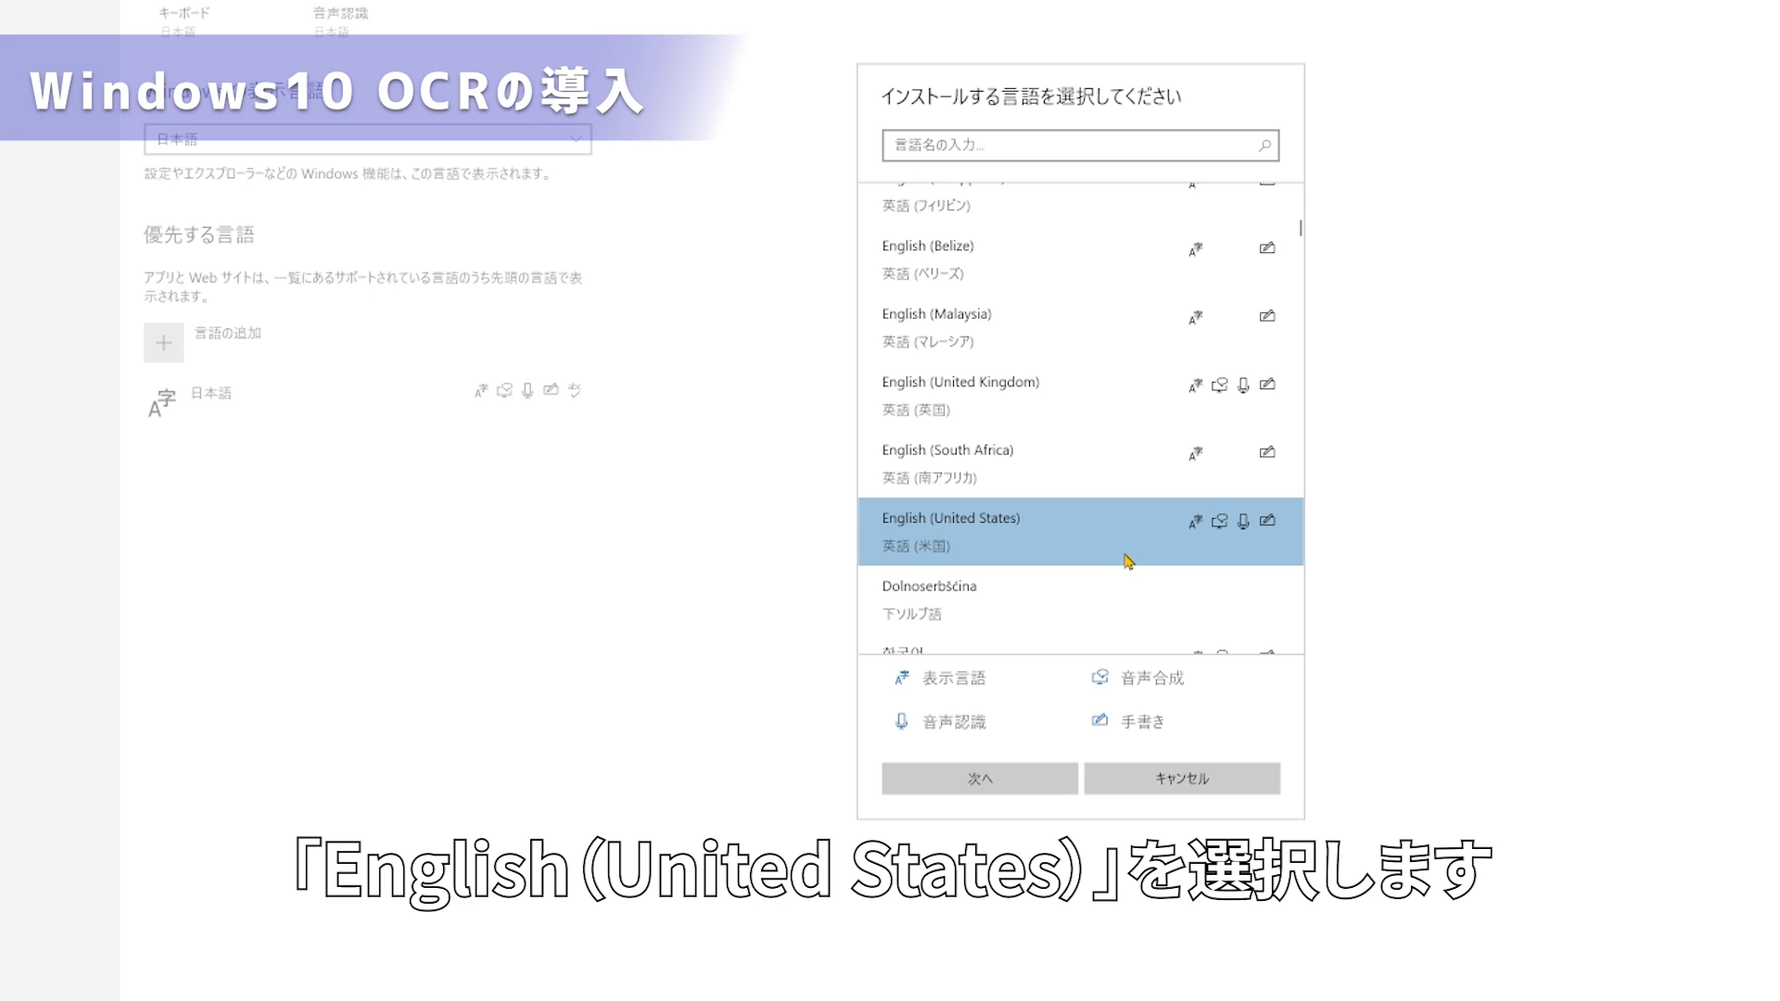
click(1068, 787)
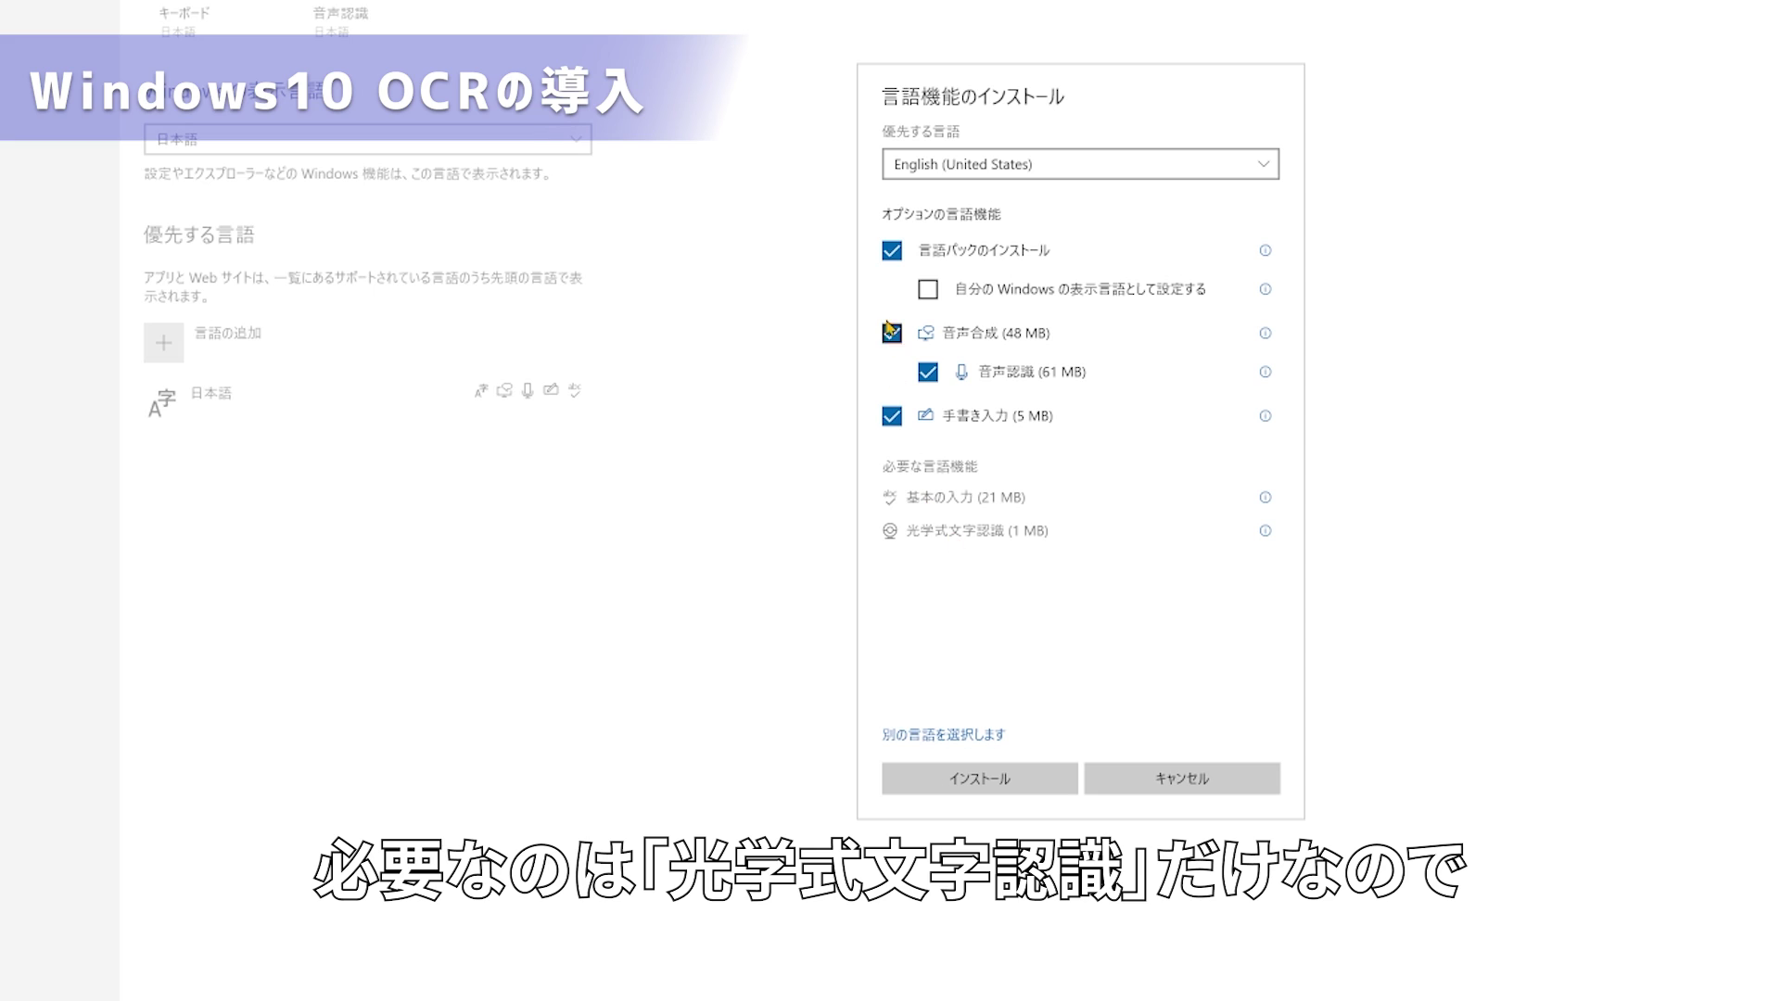
Deselect the language pack, speech and handwriting features for English (United States) and install the remaining required ones.
click(892, 251)
click(892, 332)
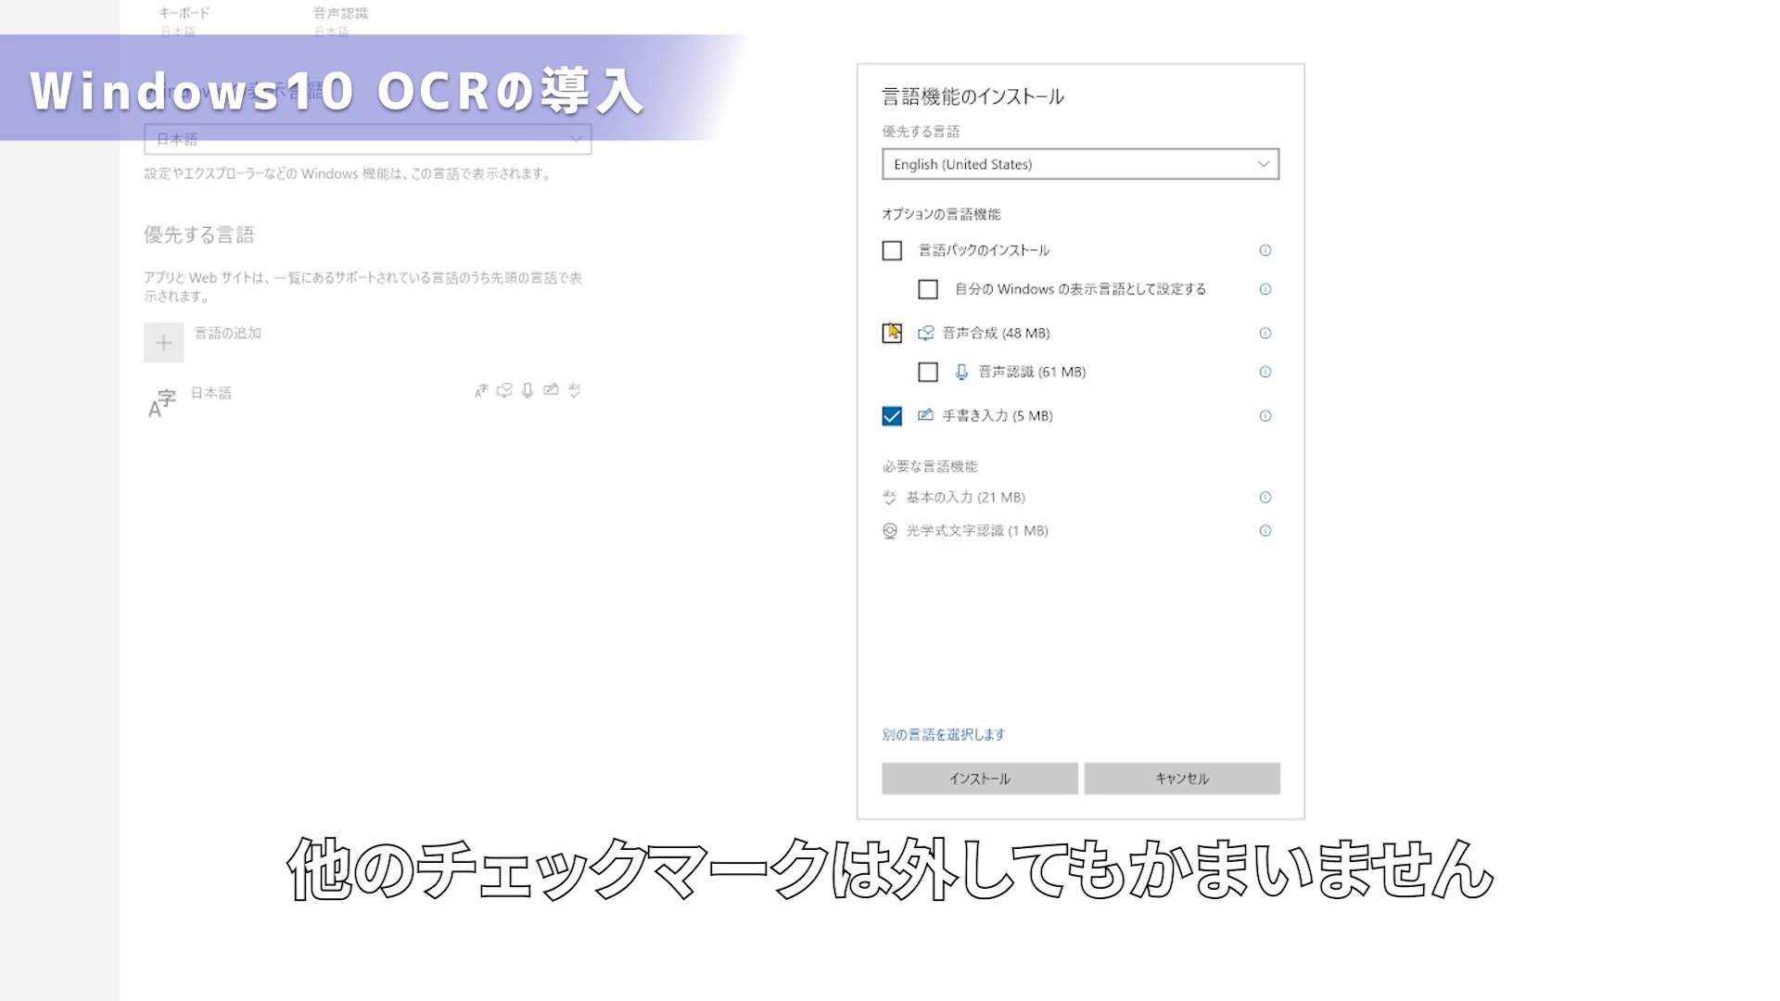
click(892, 415)
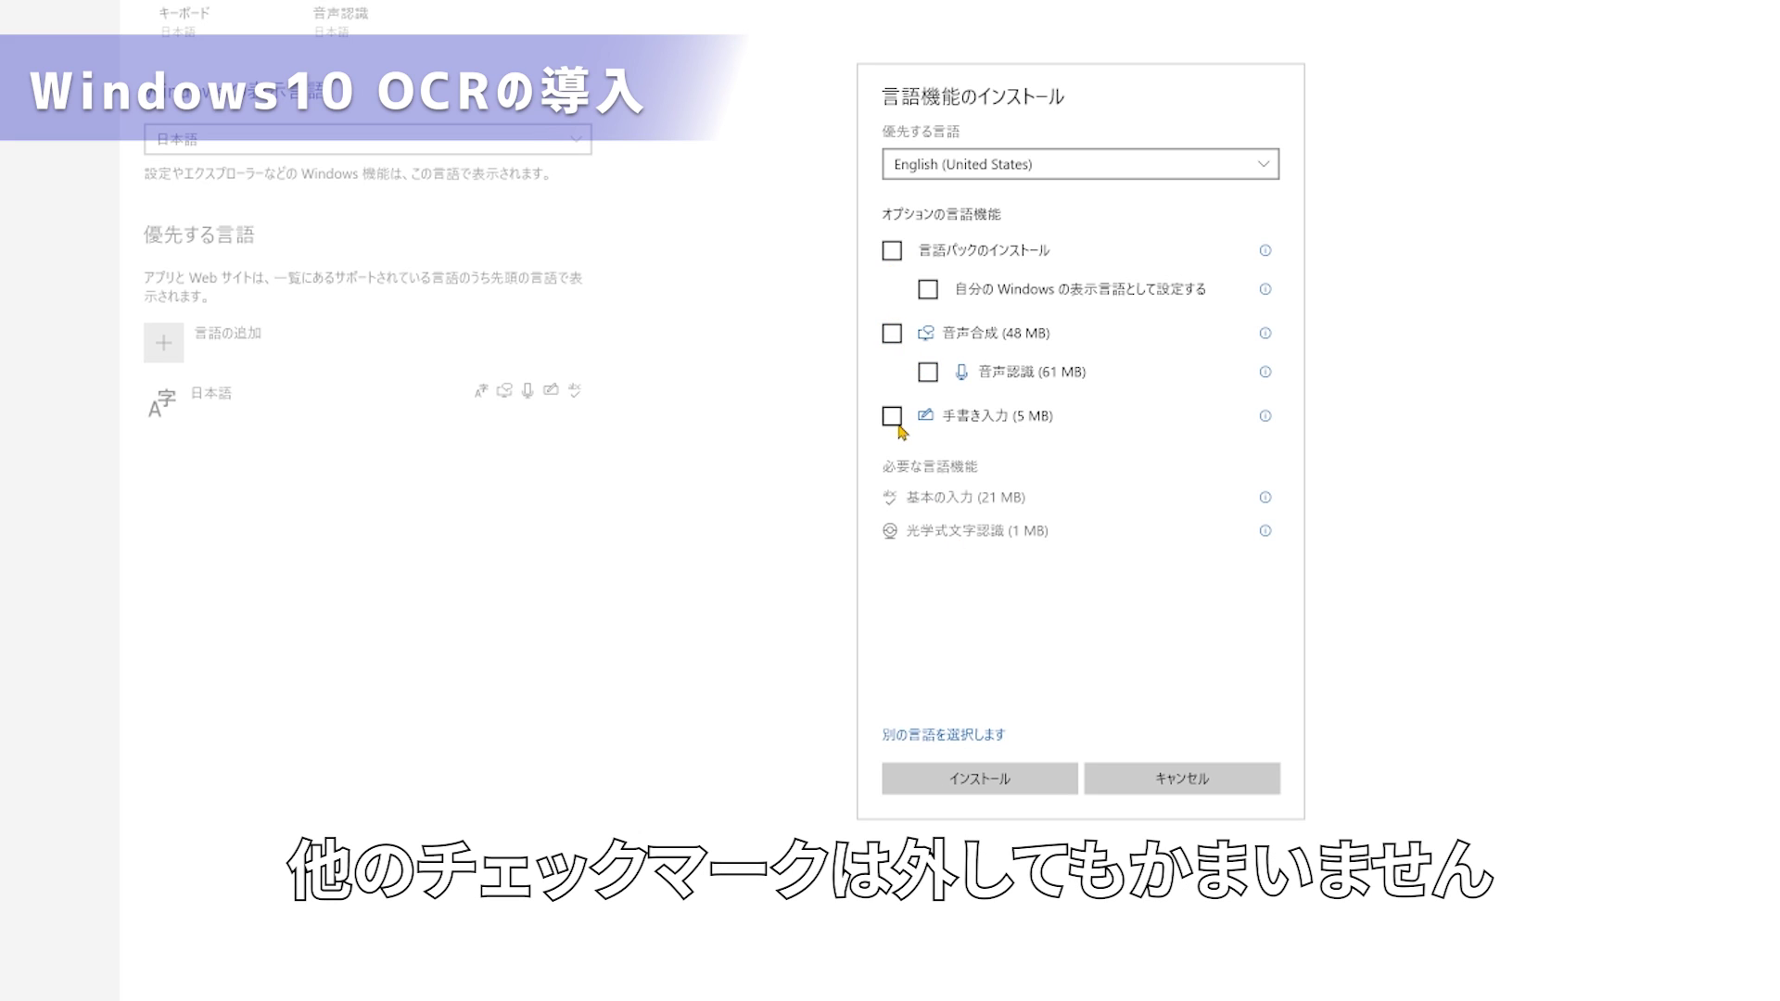
click(1034, 781)
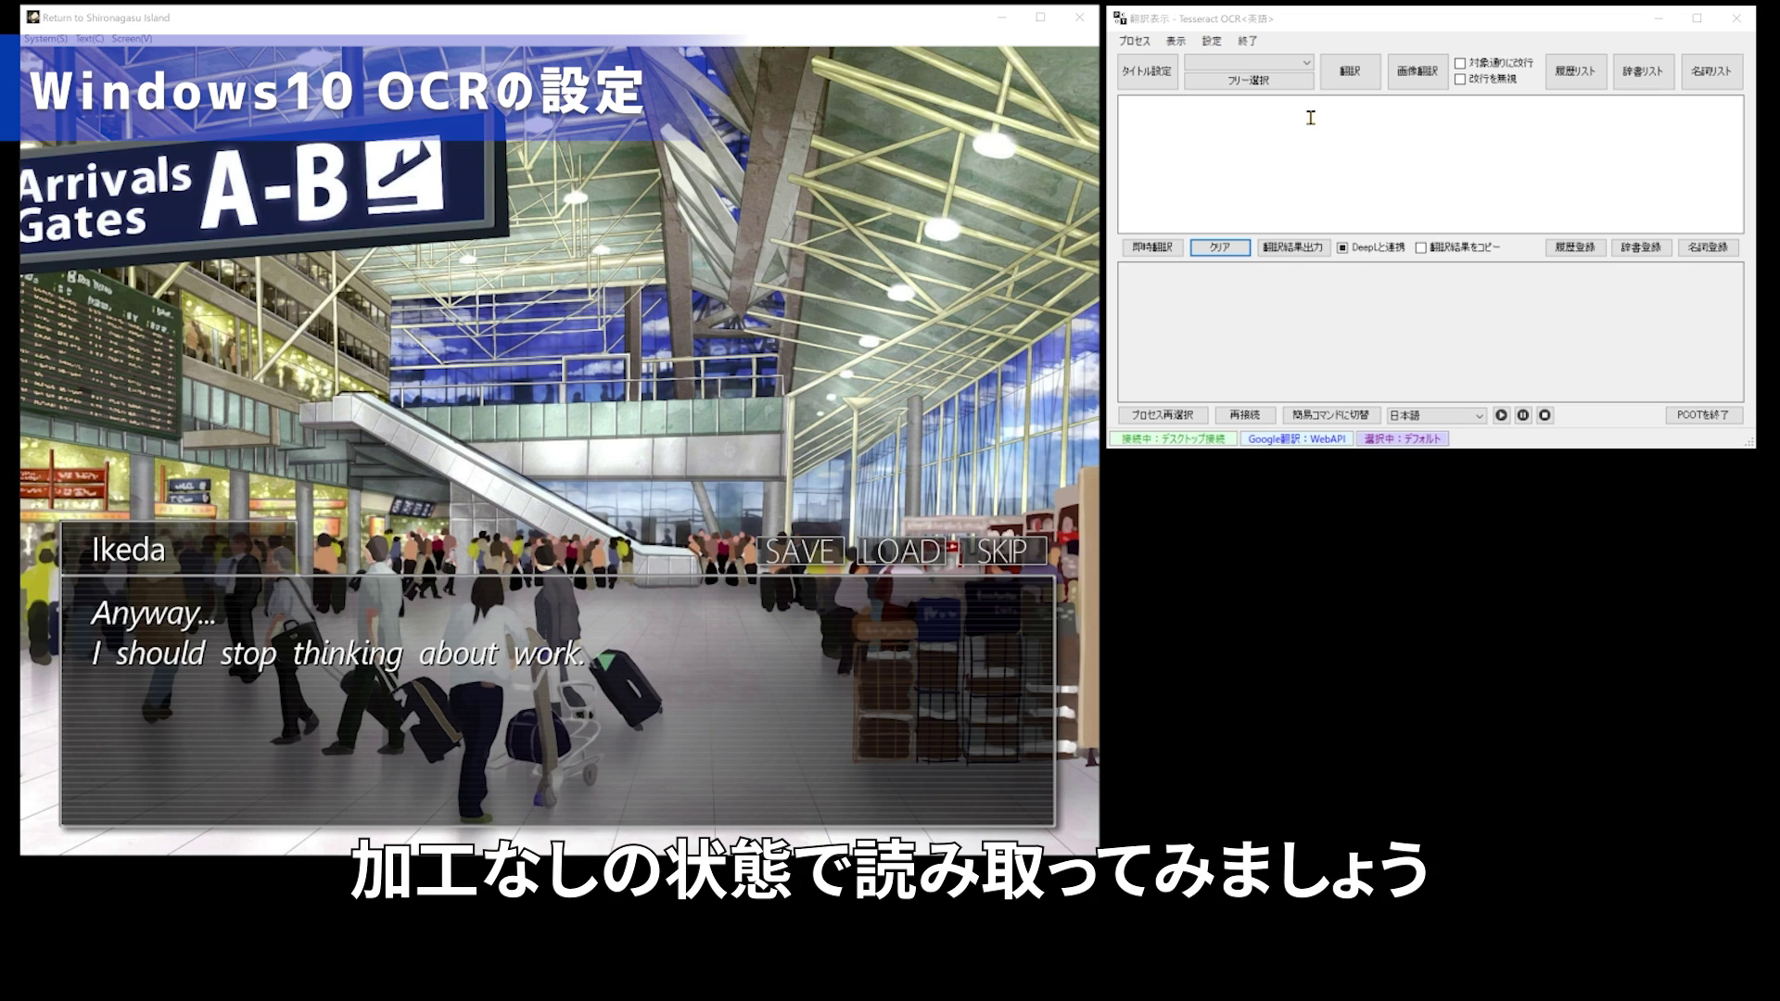
Translate the airport dialogue "Anyway... I should stop thinking about work." with free selection and no image processing.
click(1248, 80)
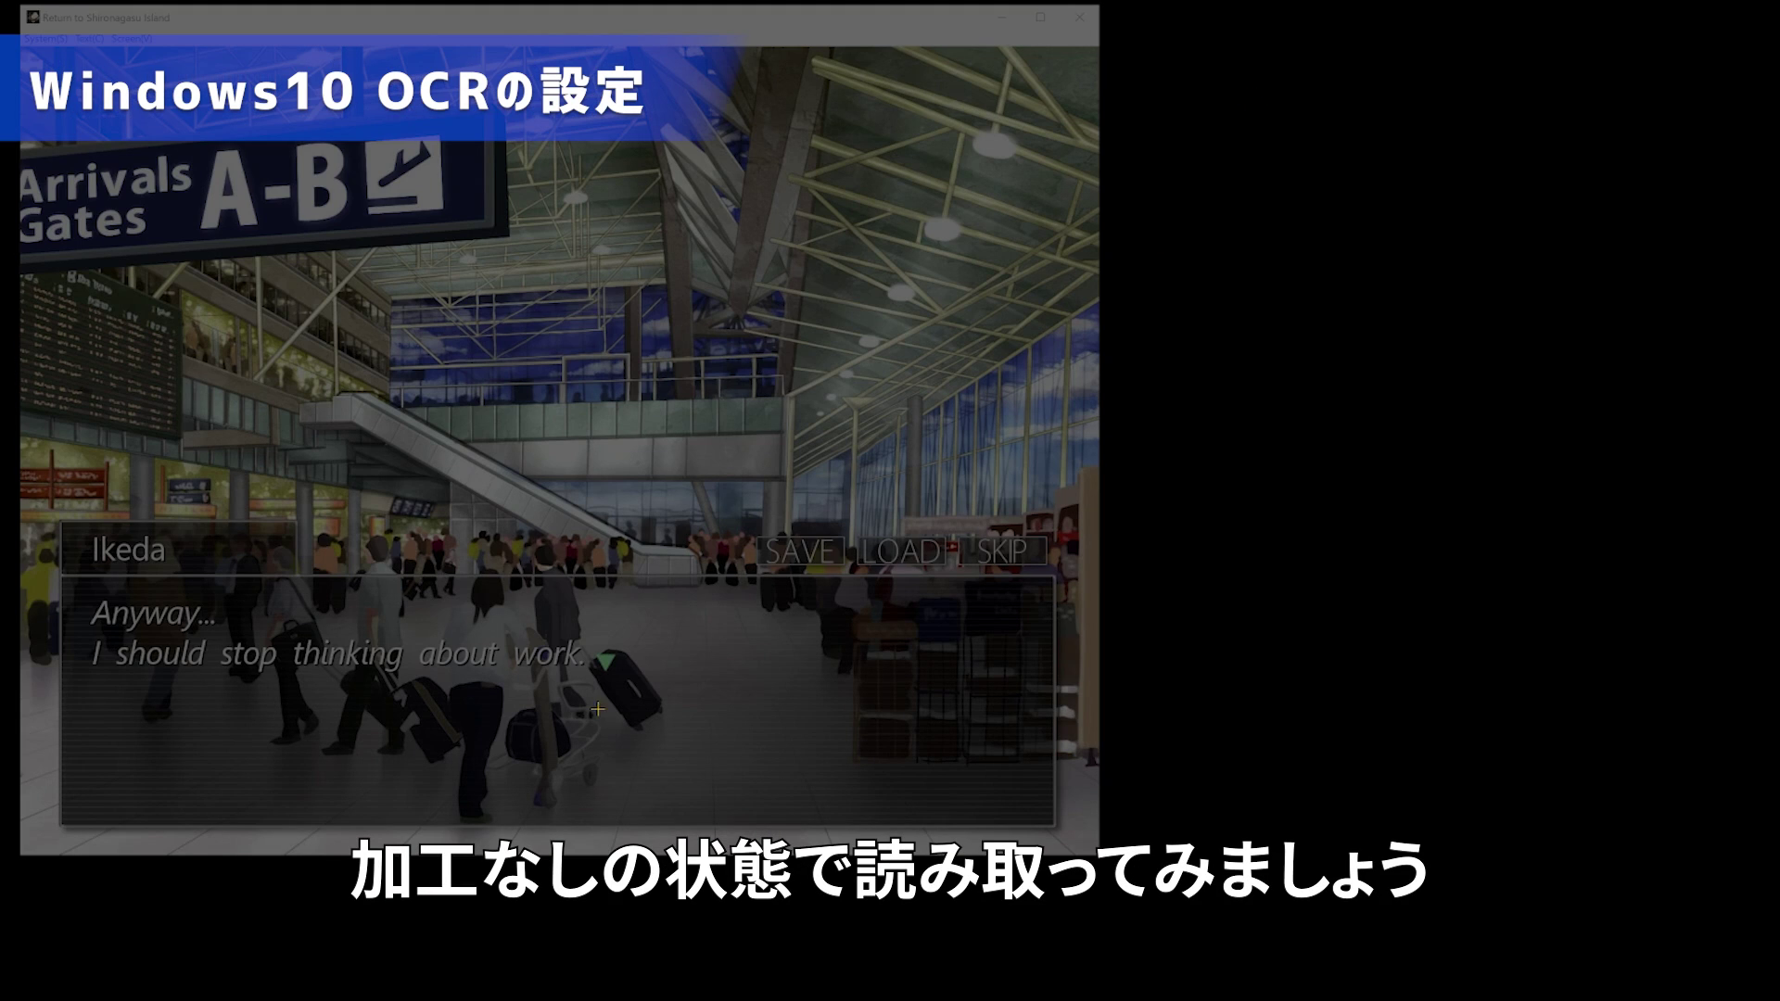
drag(73, 587, 599, 692)
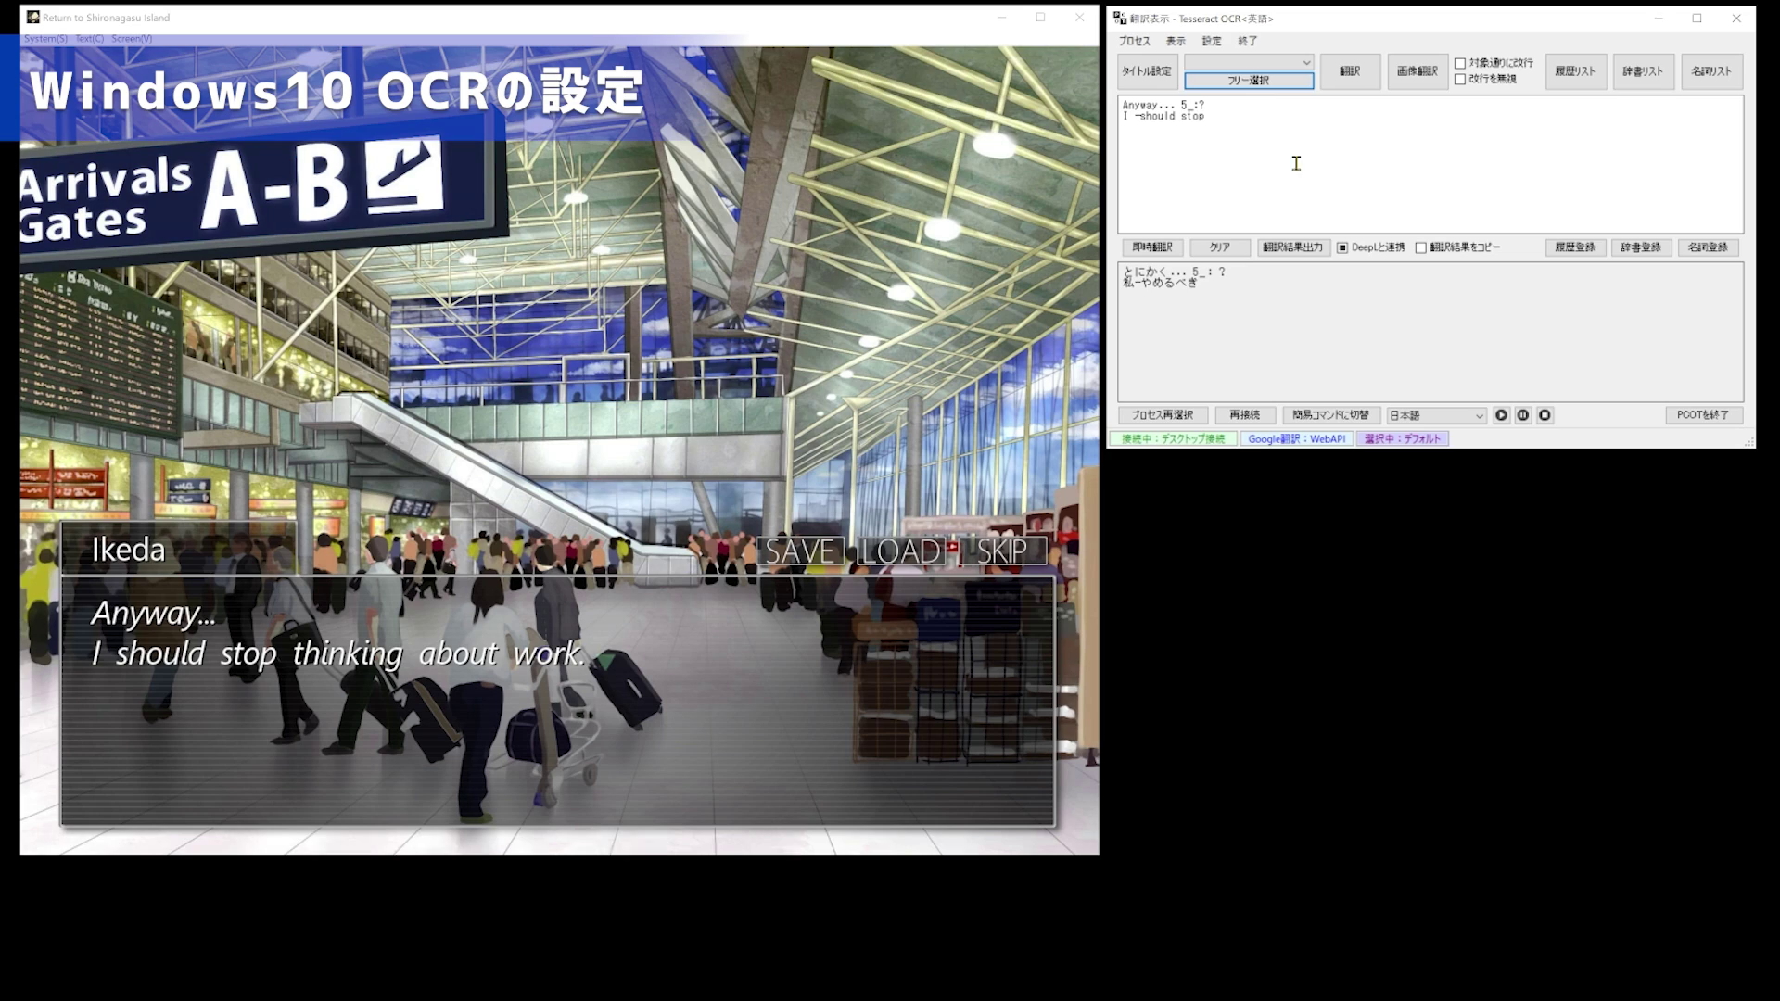
Set the OCR engine (使用OCRエンジン) to Windows10 OCR in the image processing and OCR reading settings, and save the configuration.
click(1215, 41)
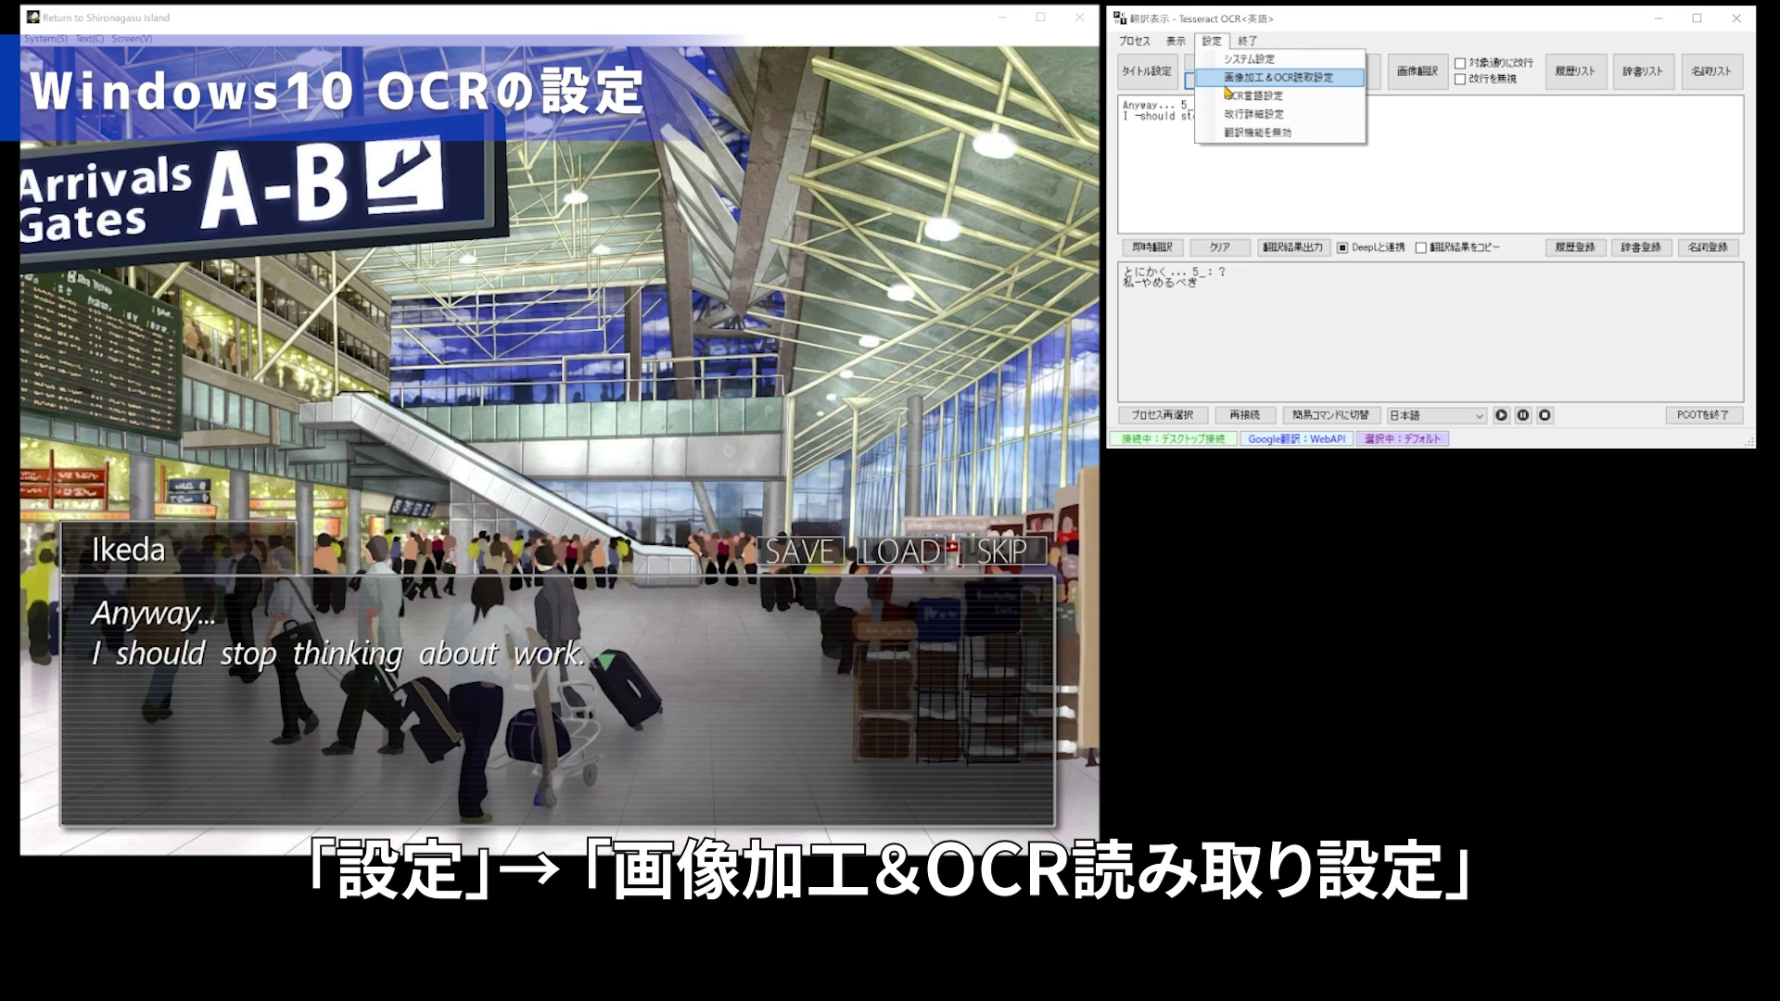
click(1226, 82)
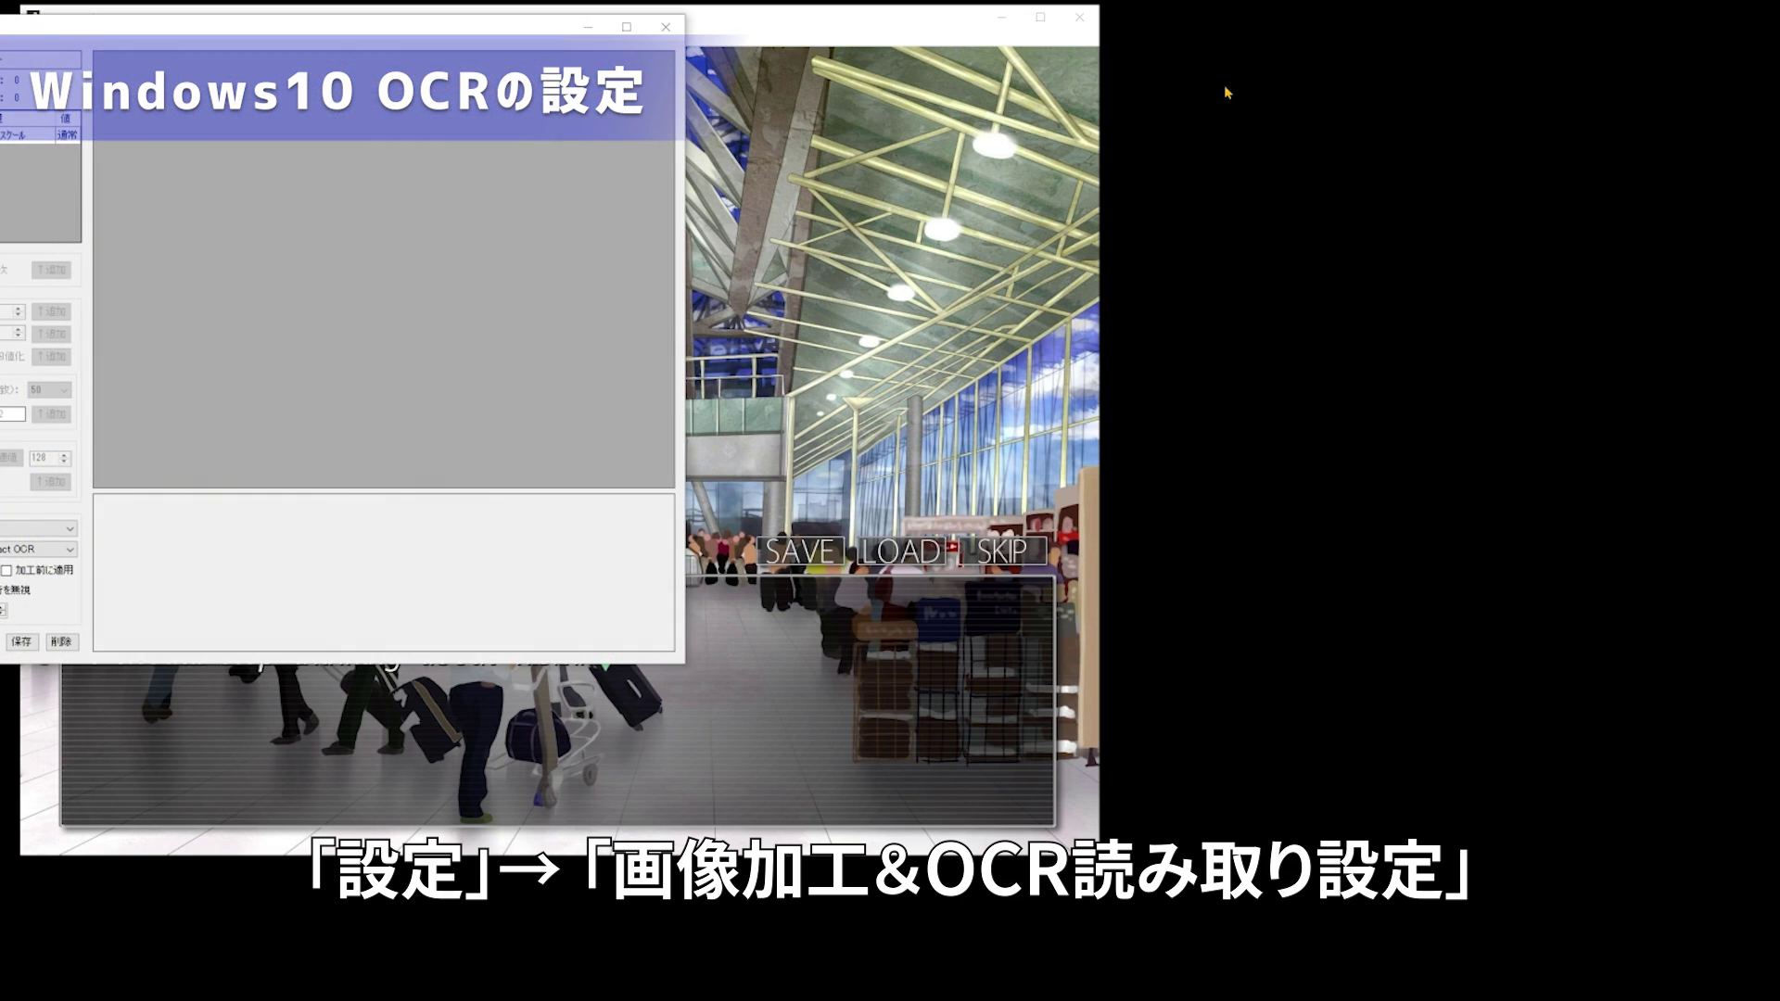
drag(285, 36, 1058, 30)
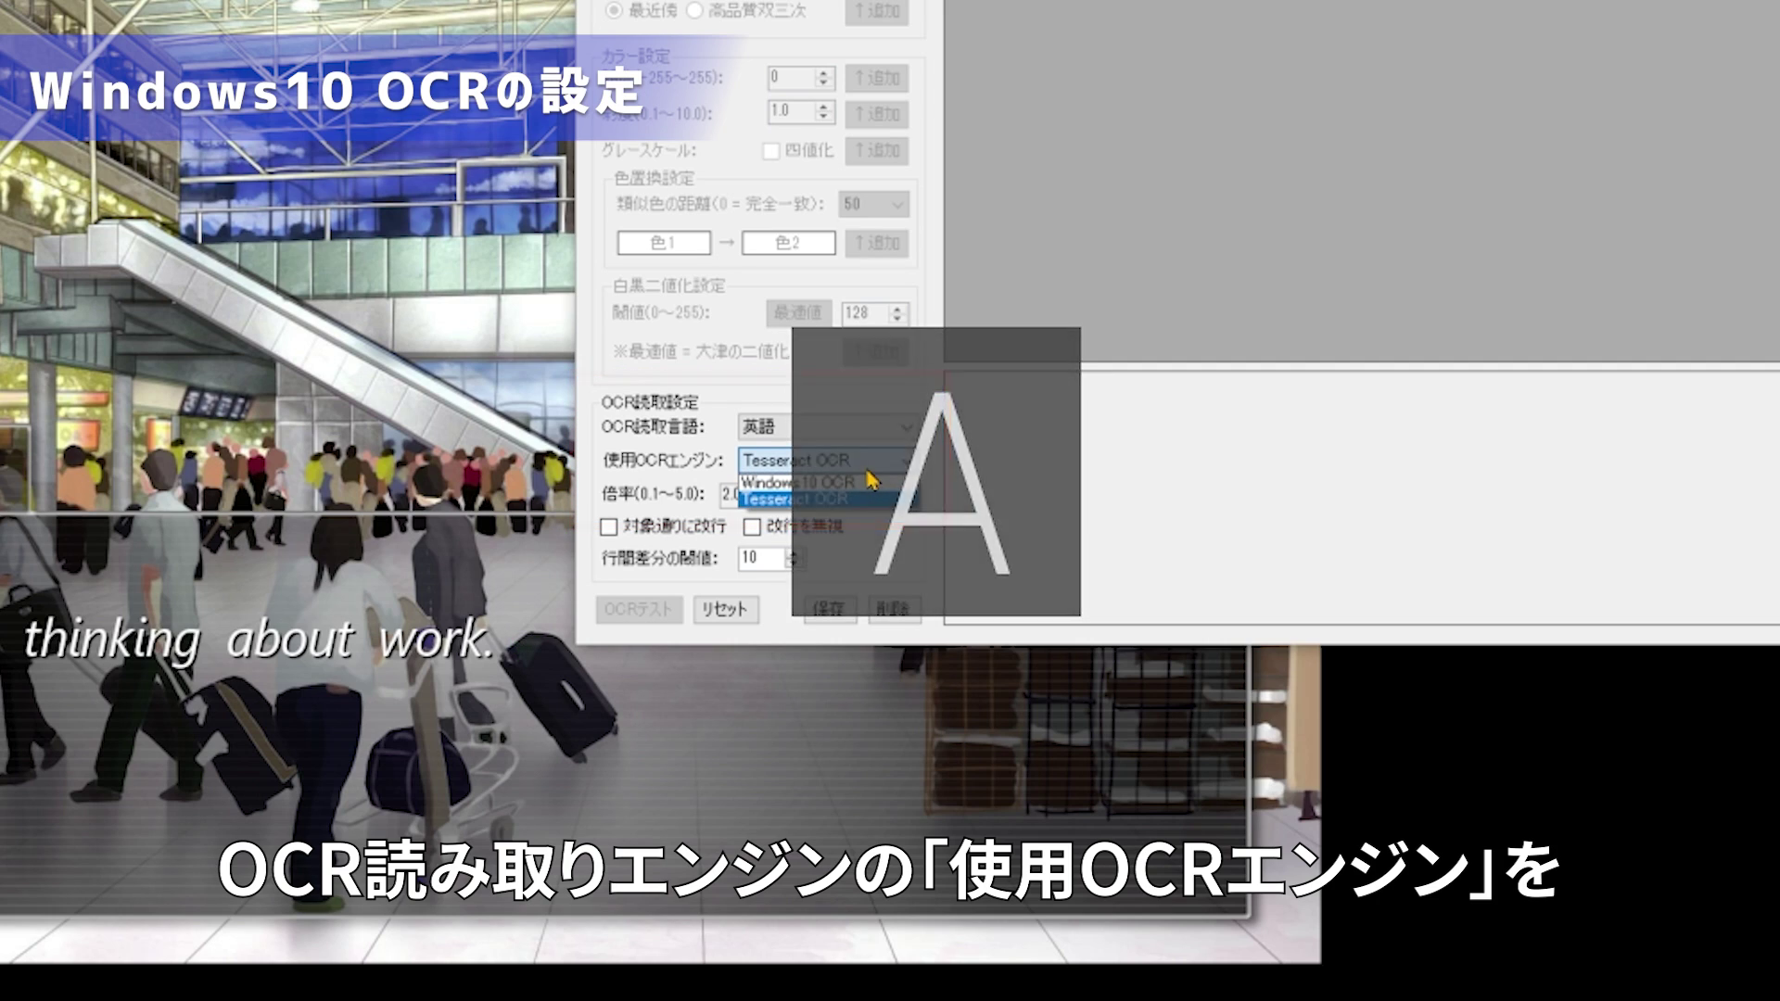
click(867, 470)
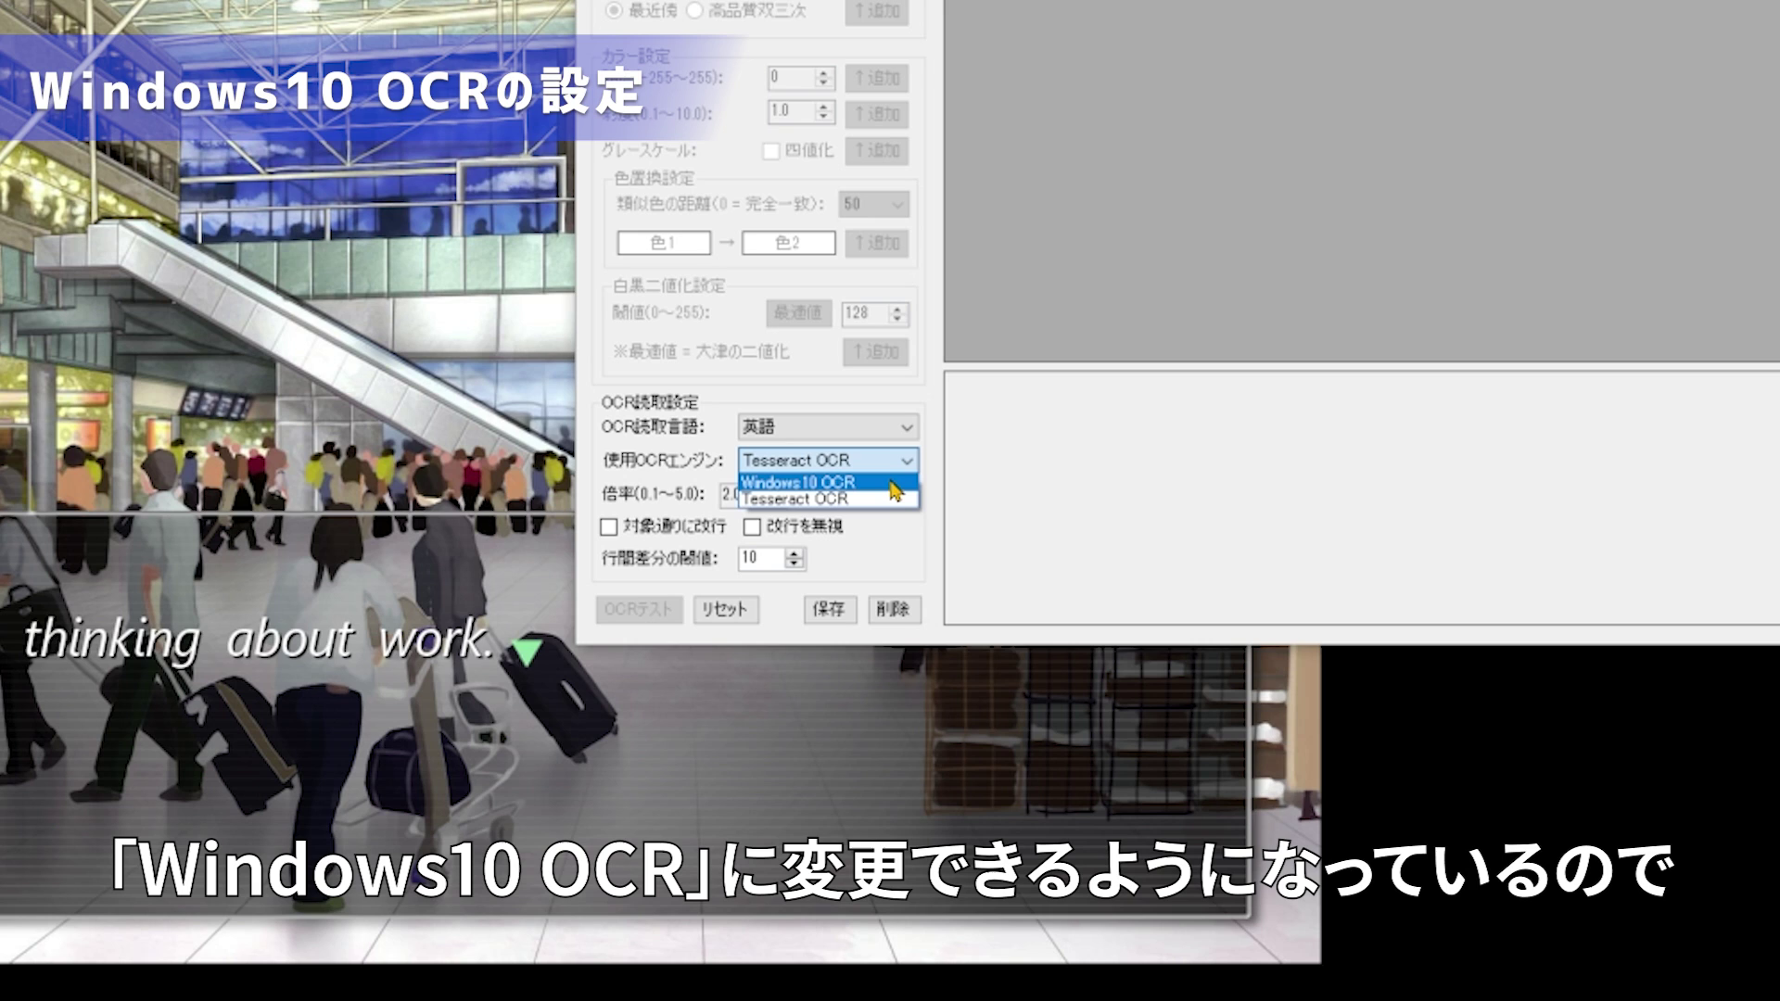
click(892, 484)
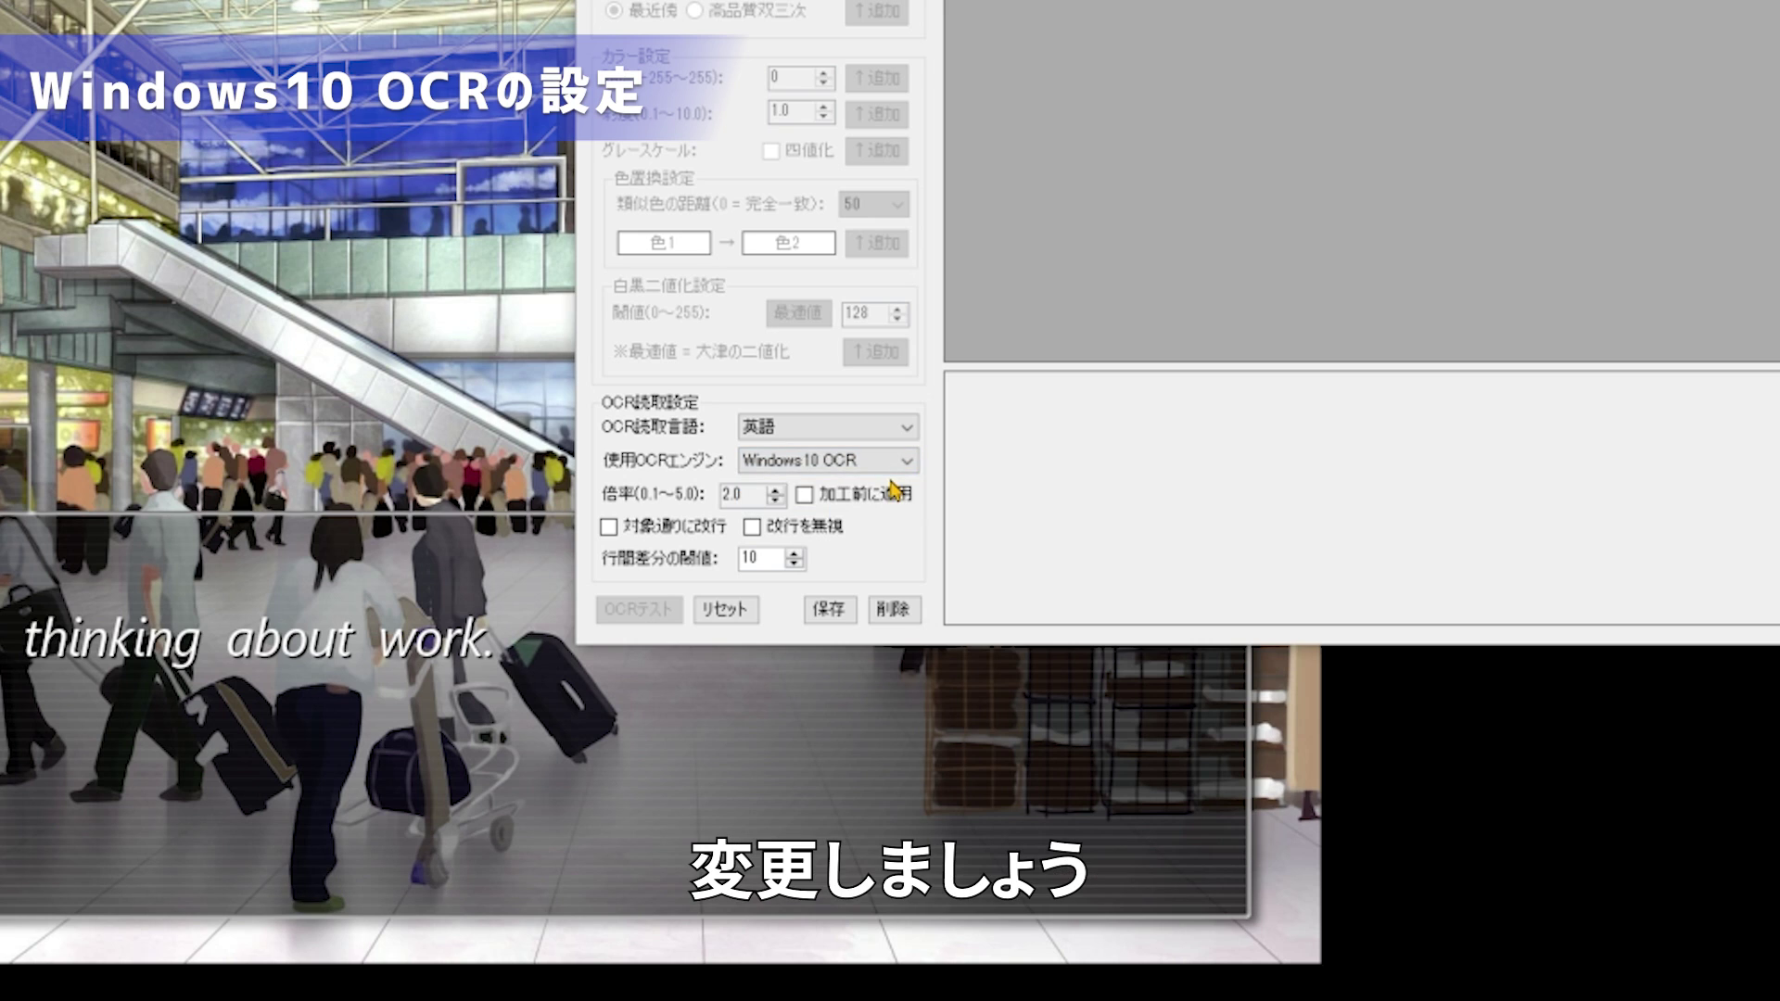
click(850, 612)
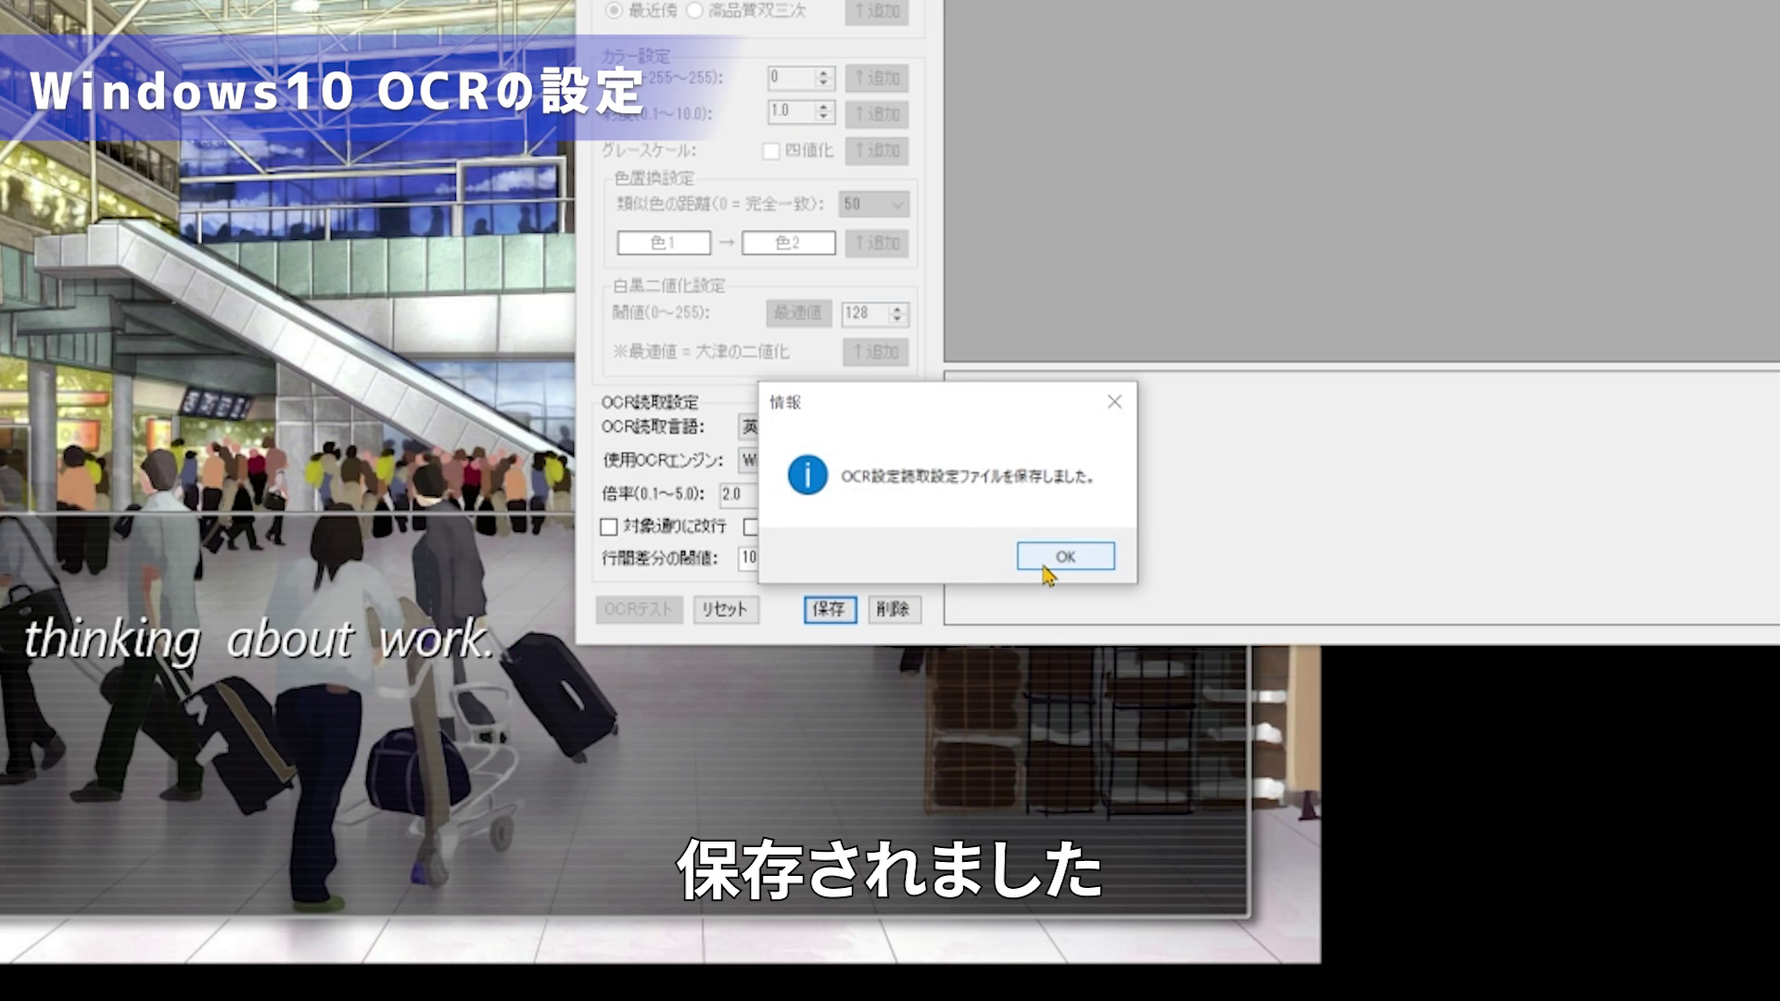
click(1048, 559)
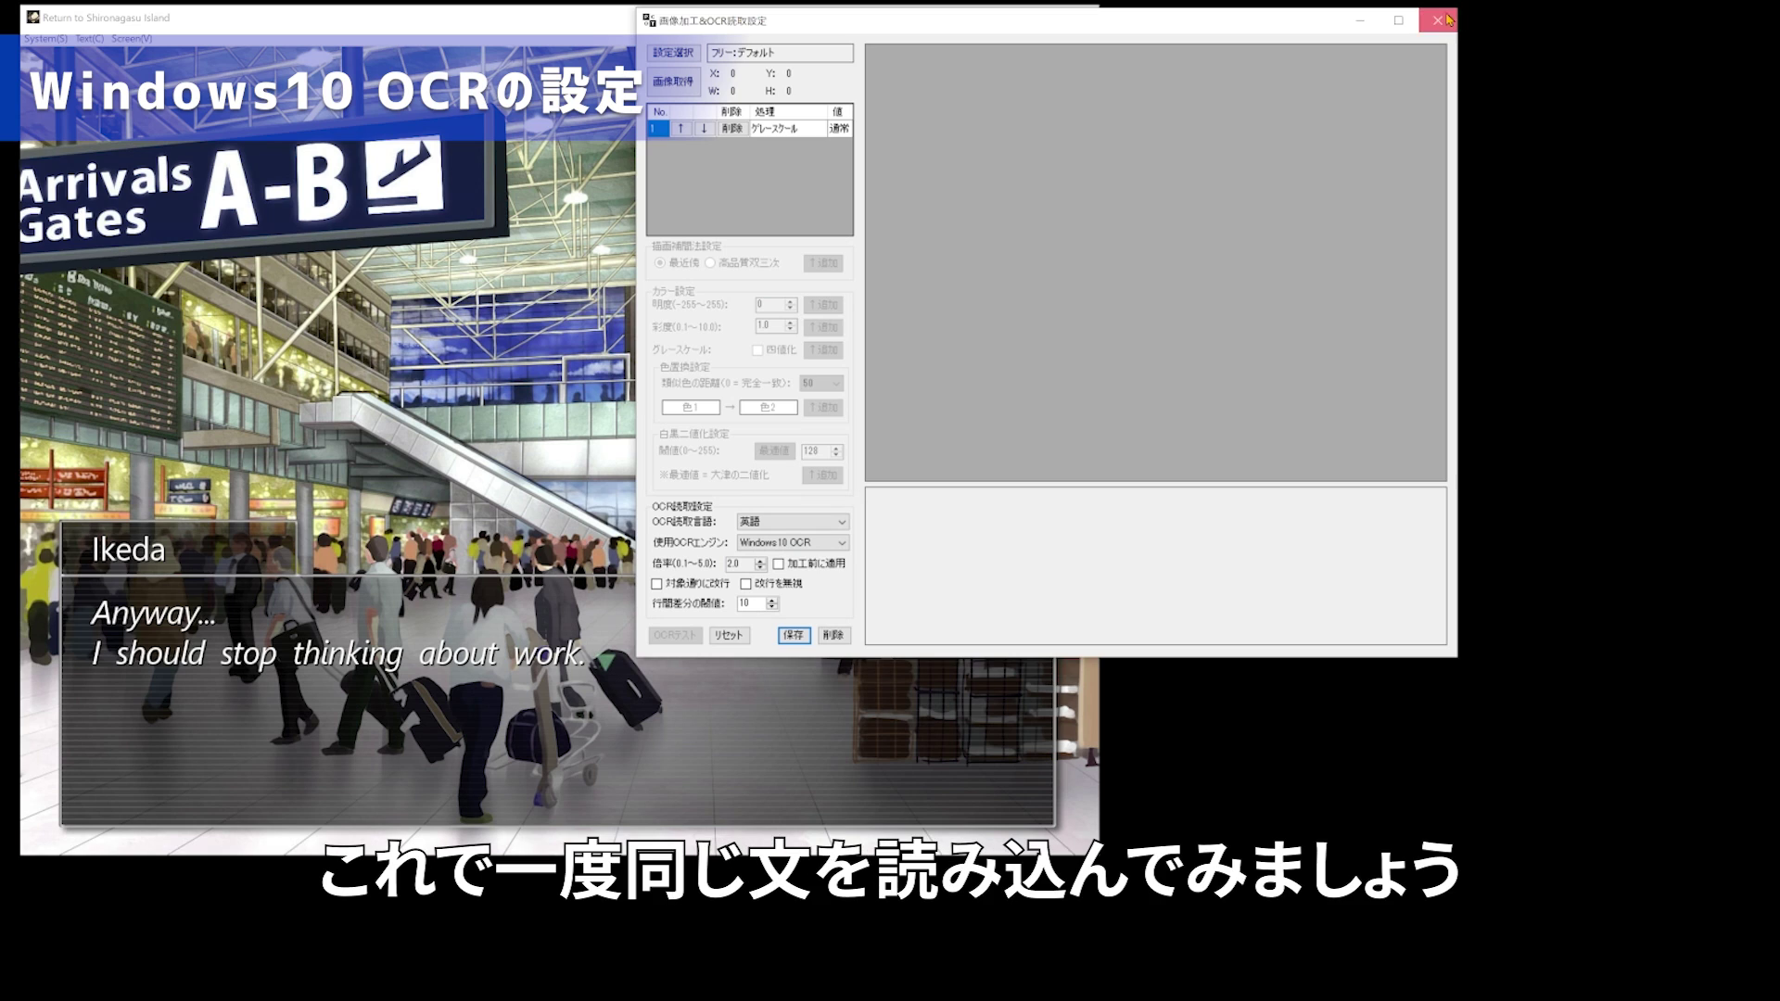
click(1442, 19)
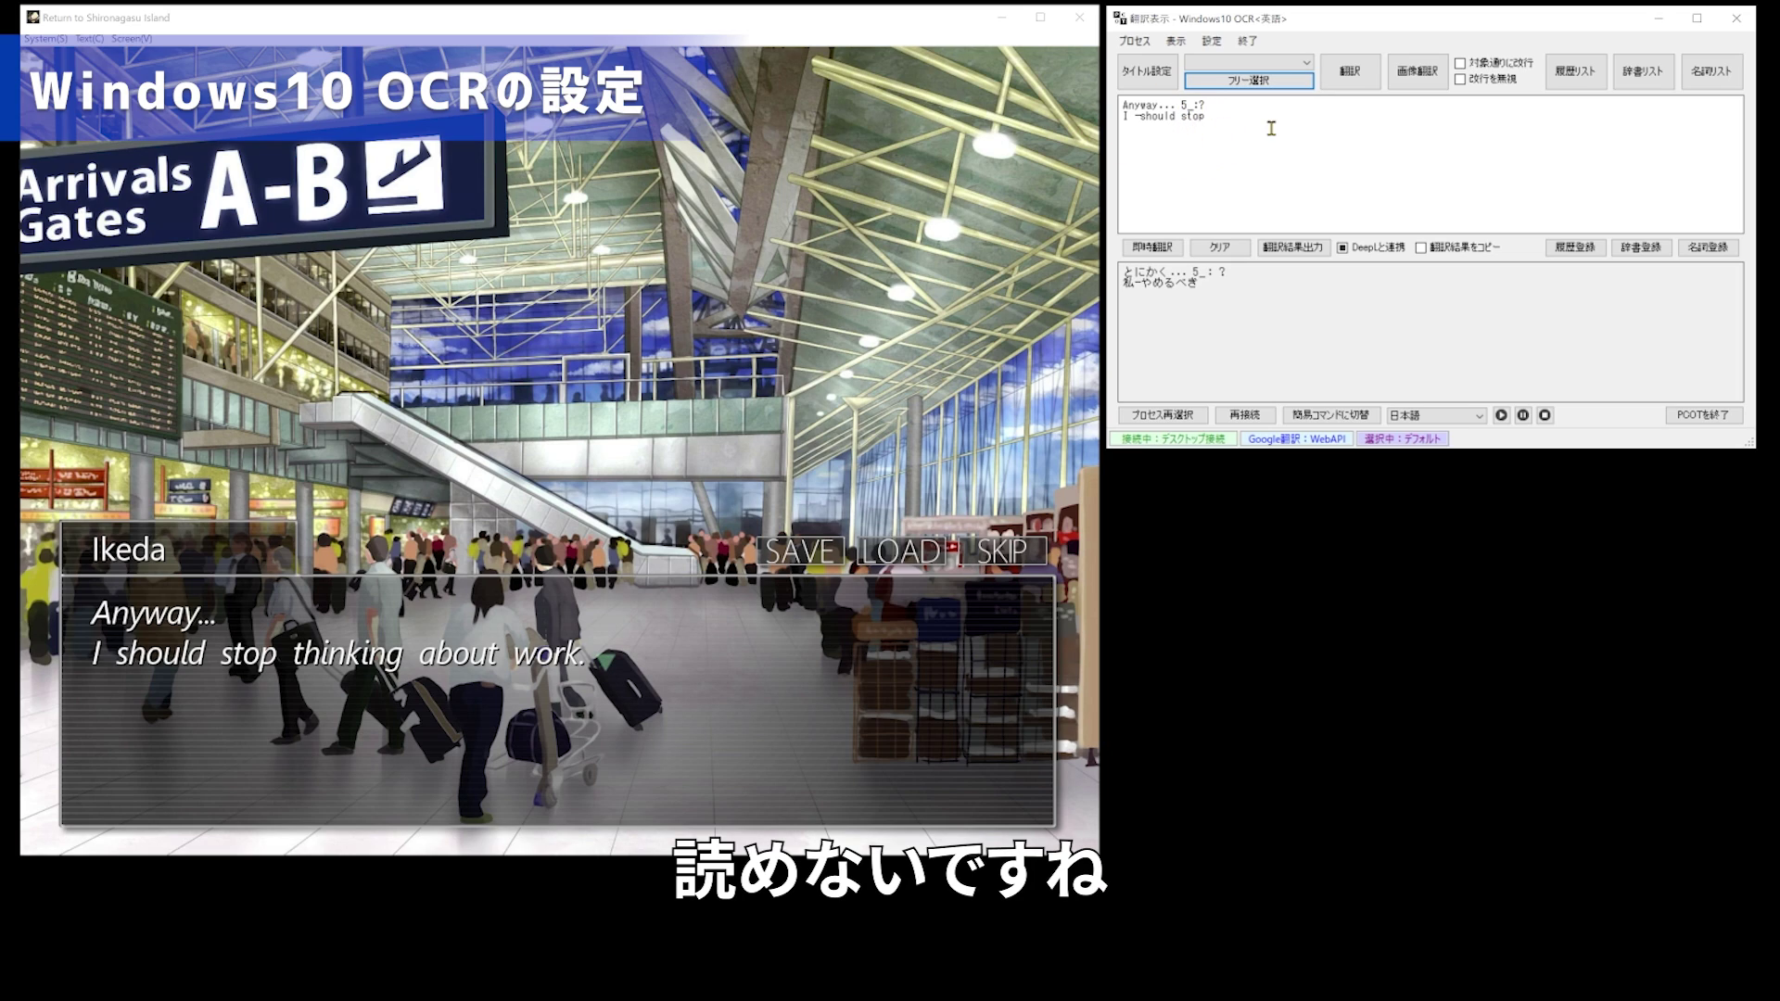
Clear the previous texts and translate the airport dialogue "Anyway... I should stop thinking about work." again with free selection.
click(1240, 248)
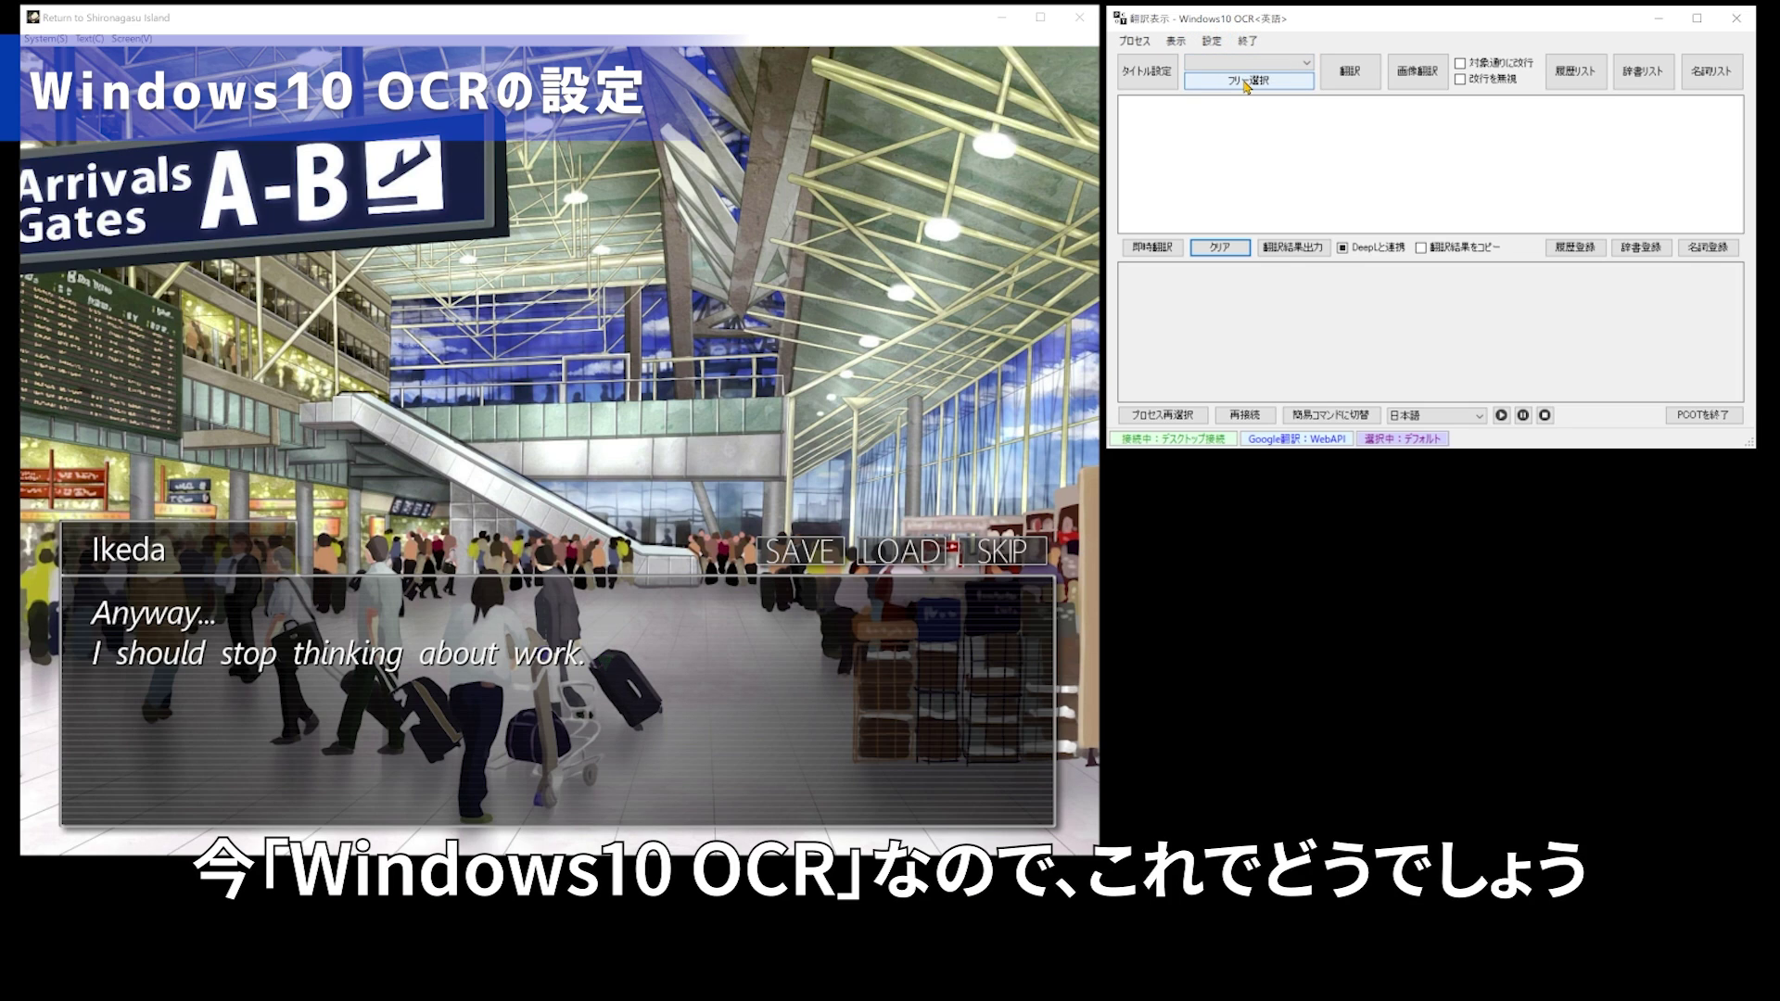
click(1245, 83)
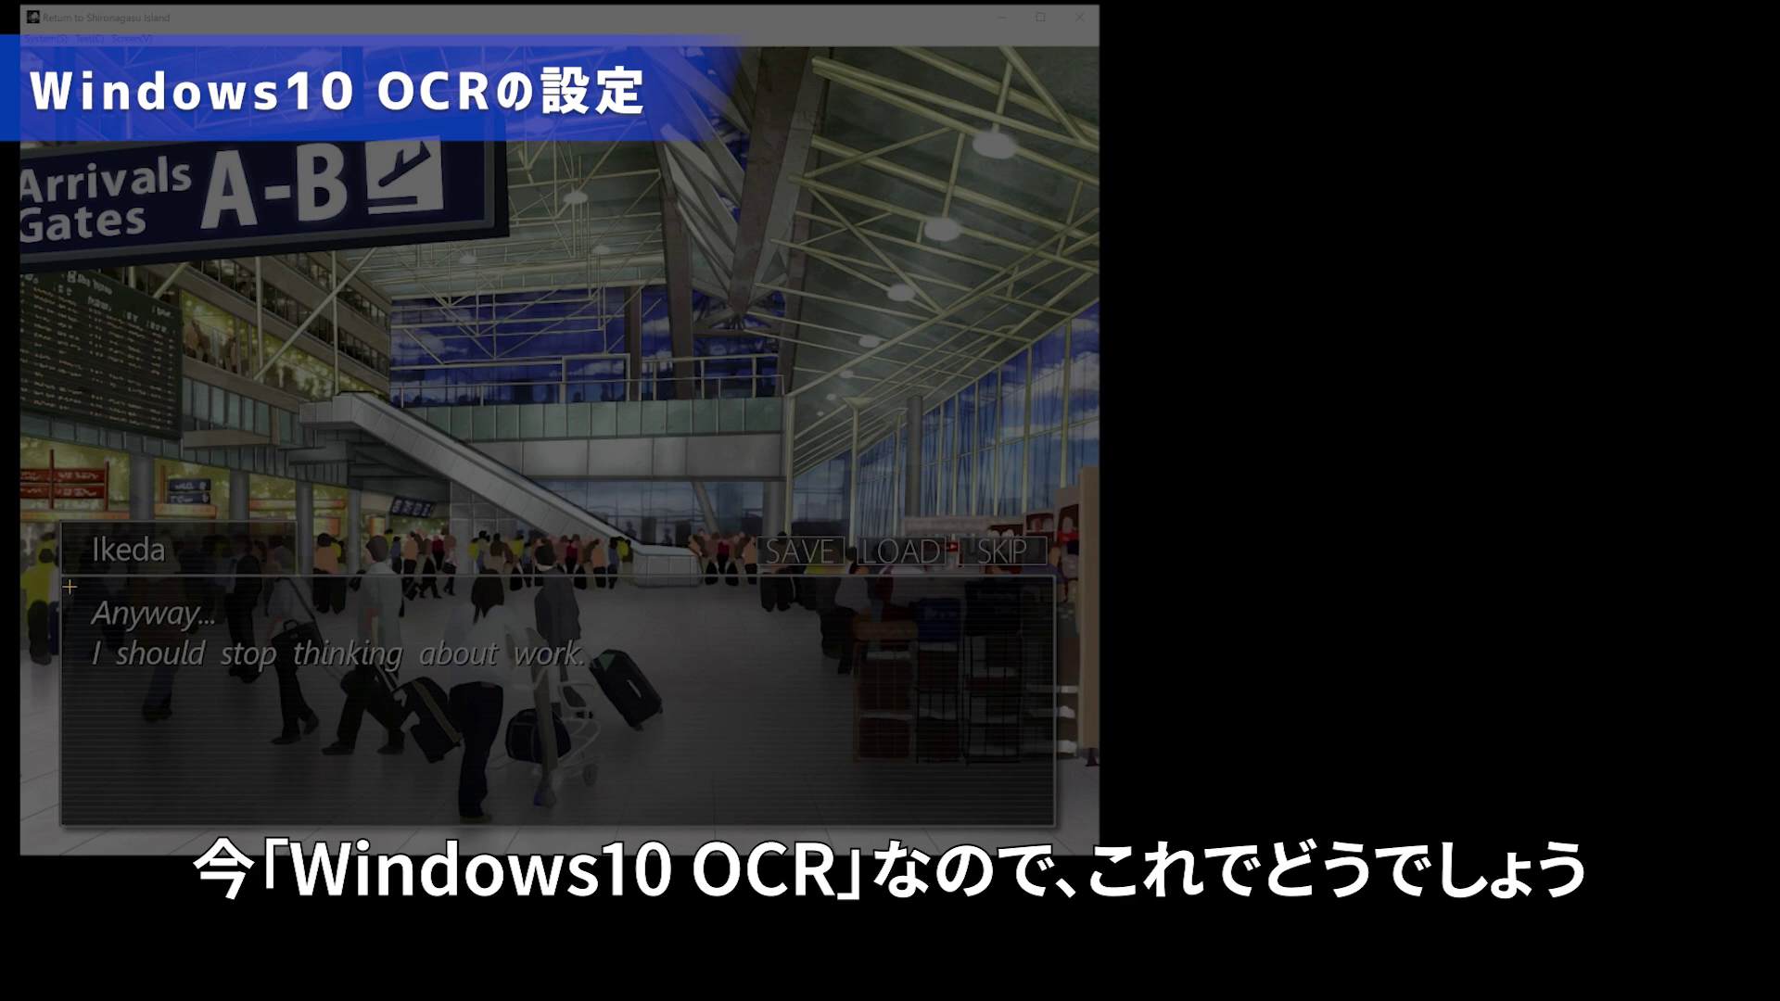
drag(69, 587, 594, 697)
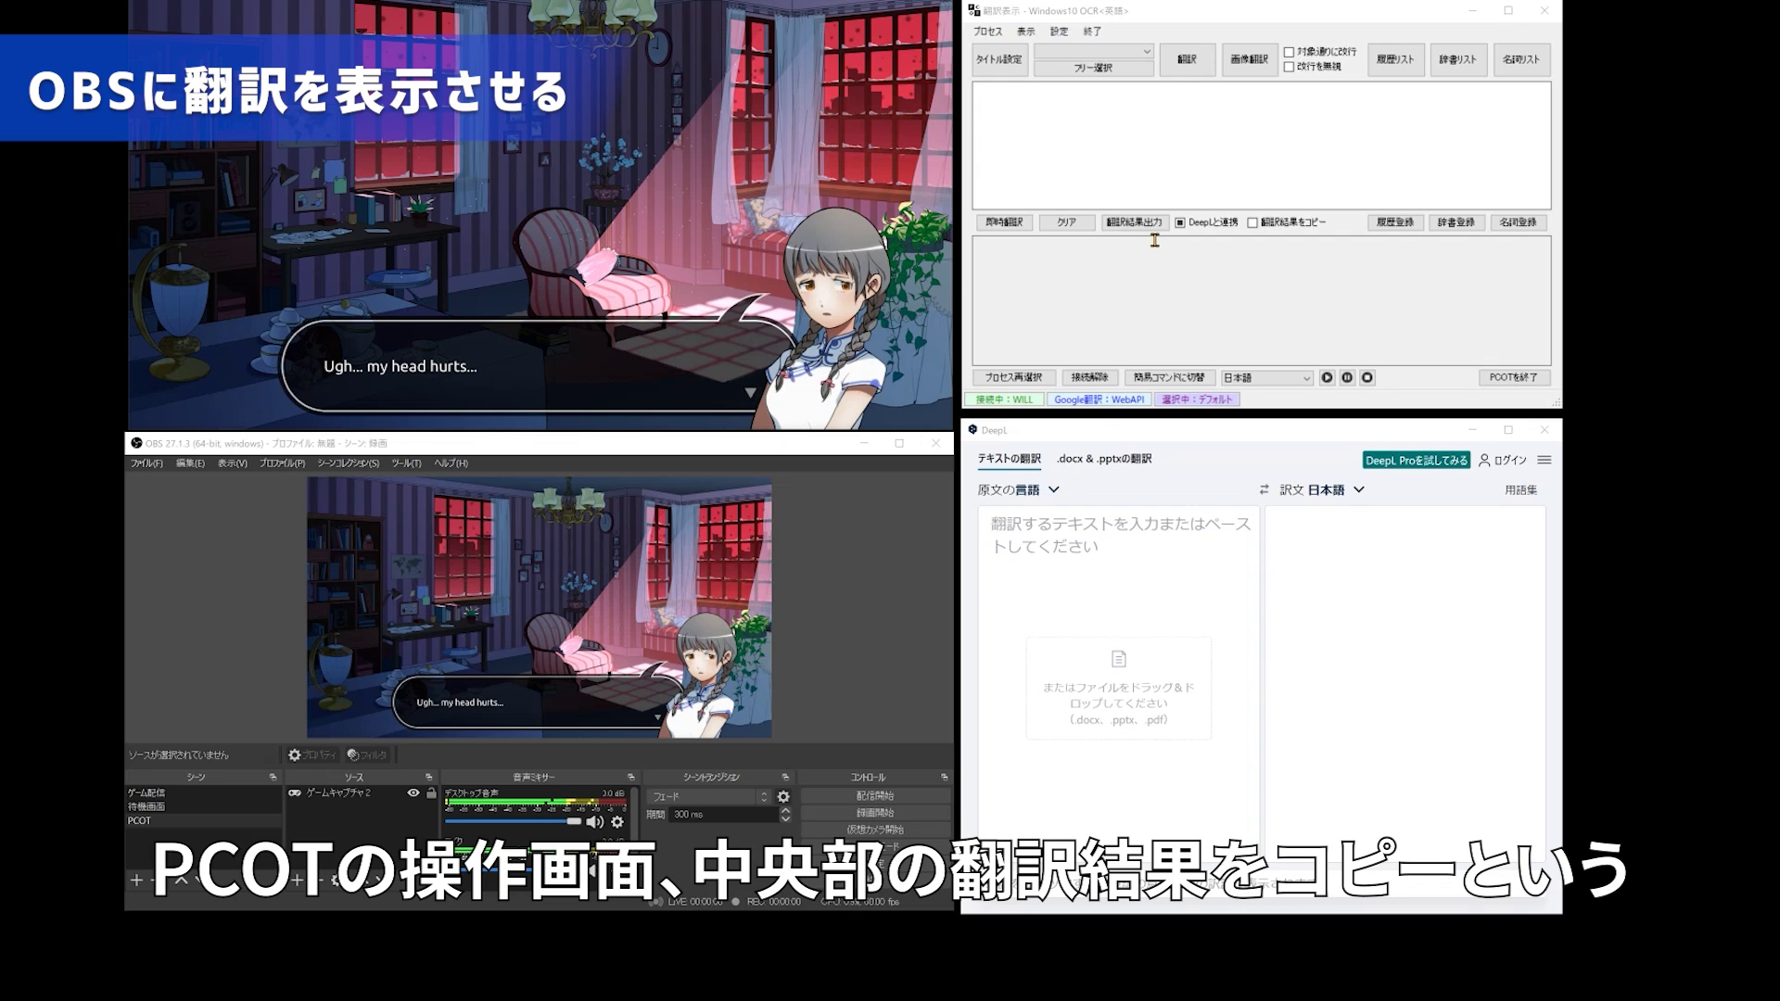
Enable copying of translation results (翻訳結果をコピー) and create a new Text (GDI+) source in OBS.
click(1257, 233)
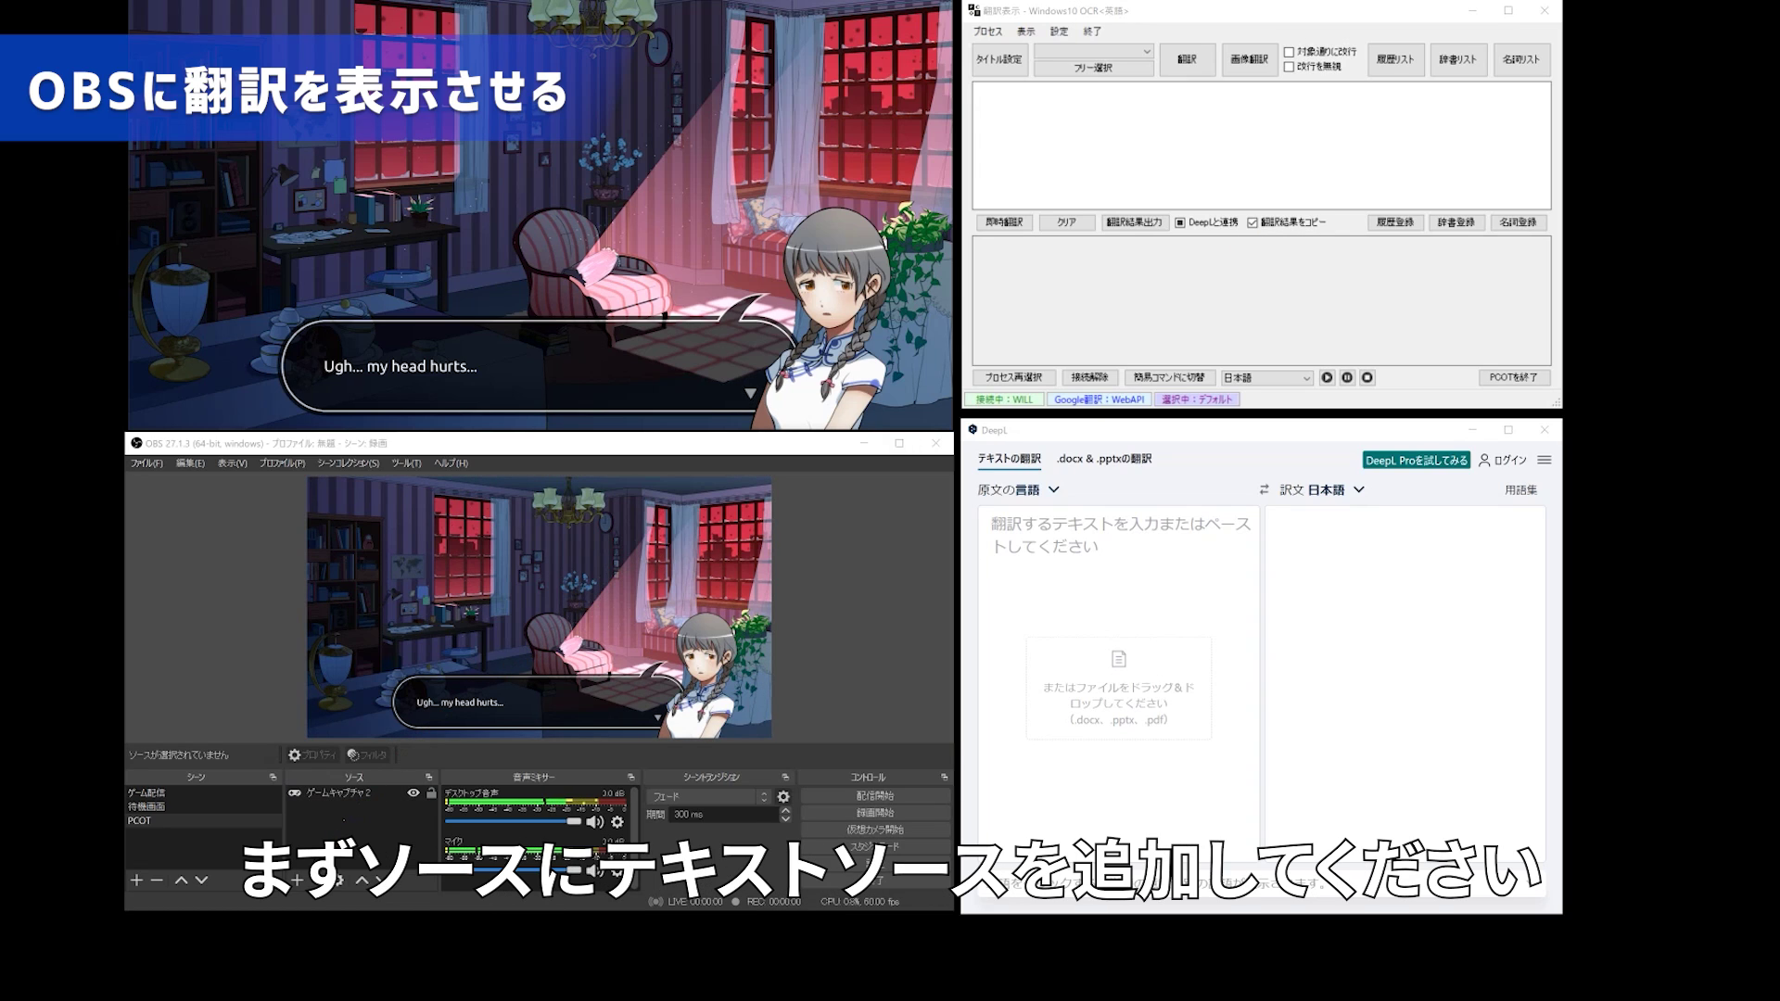
click(299, 880)
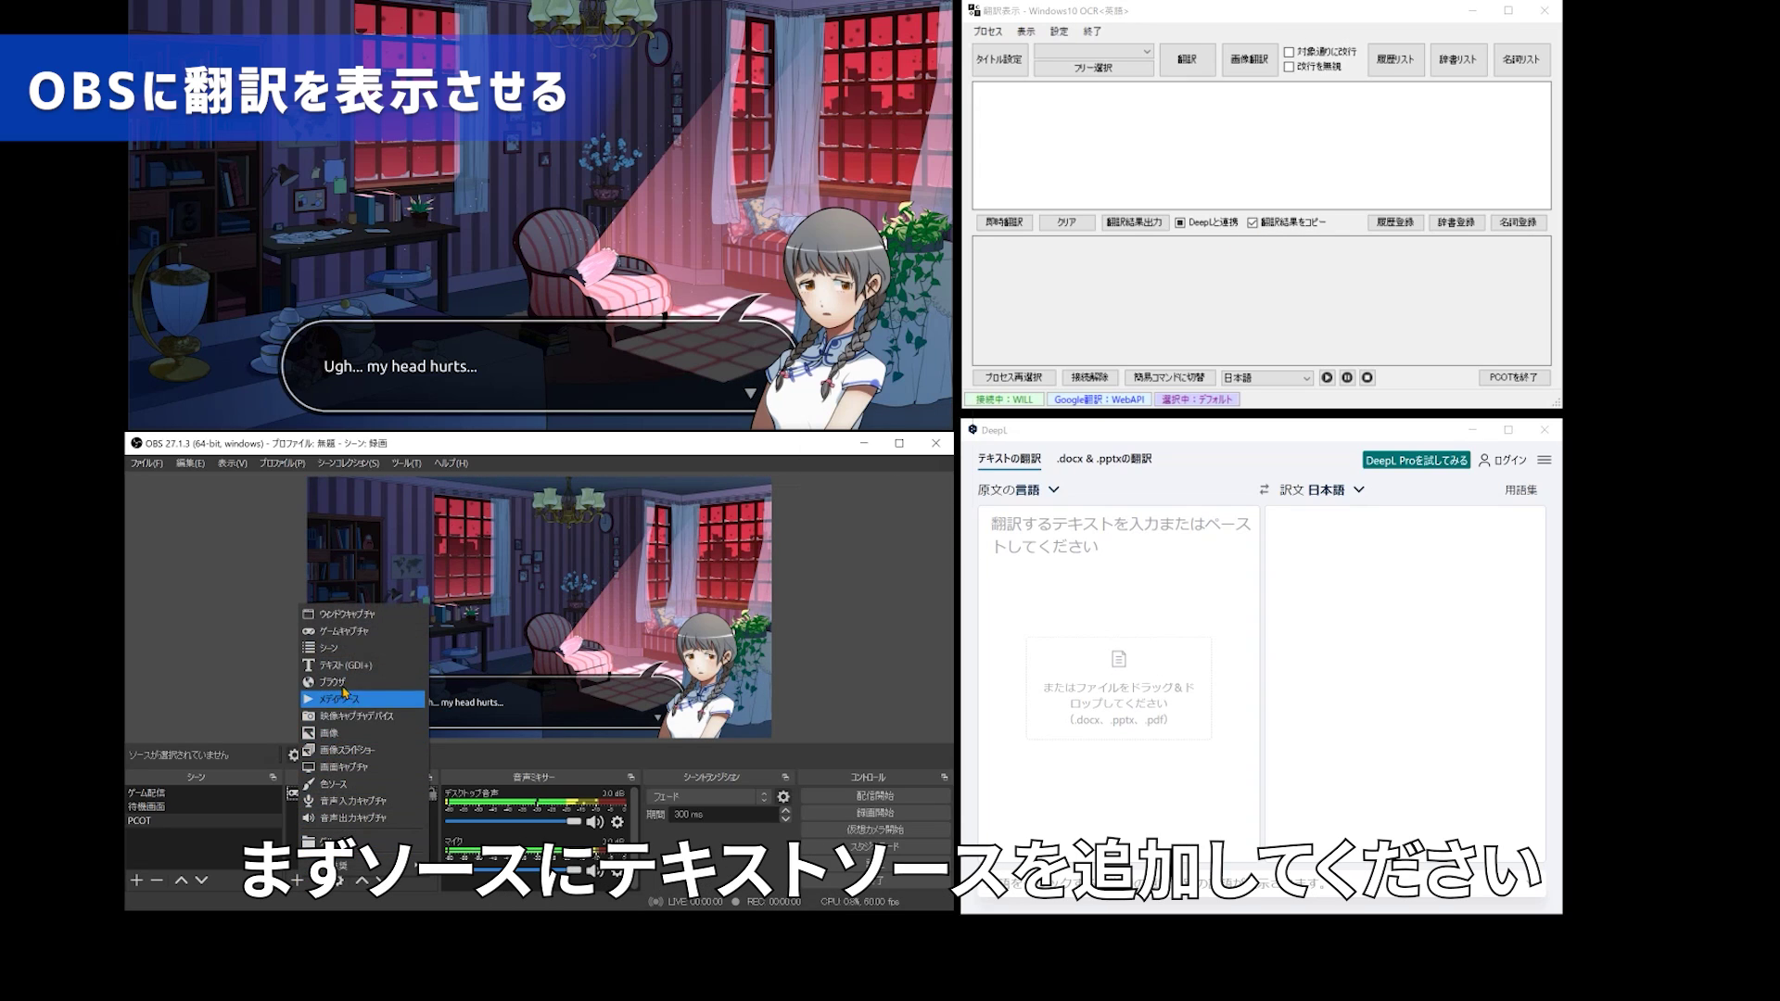
click(345, 664)
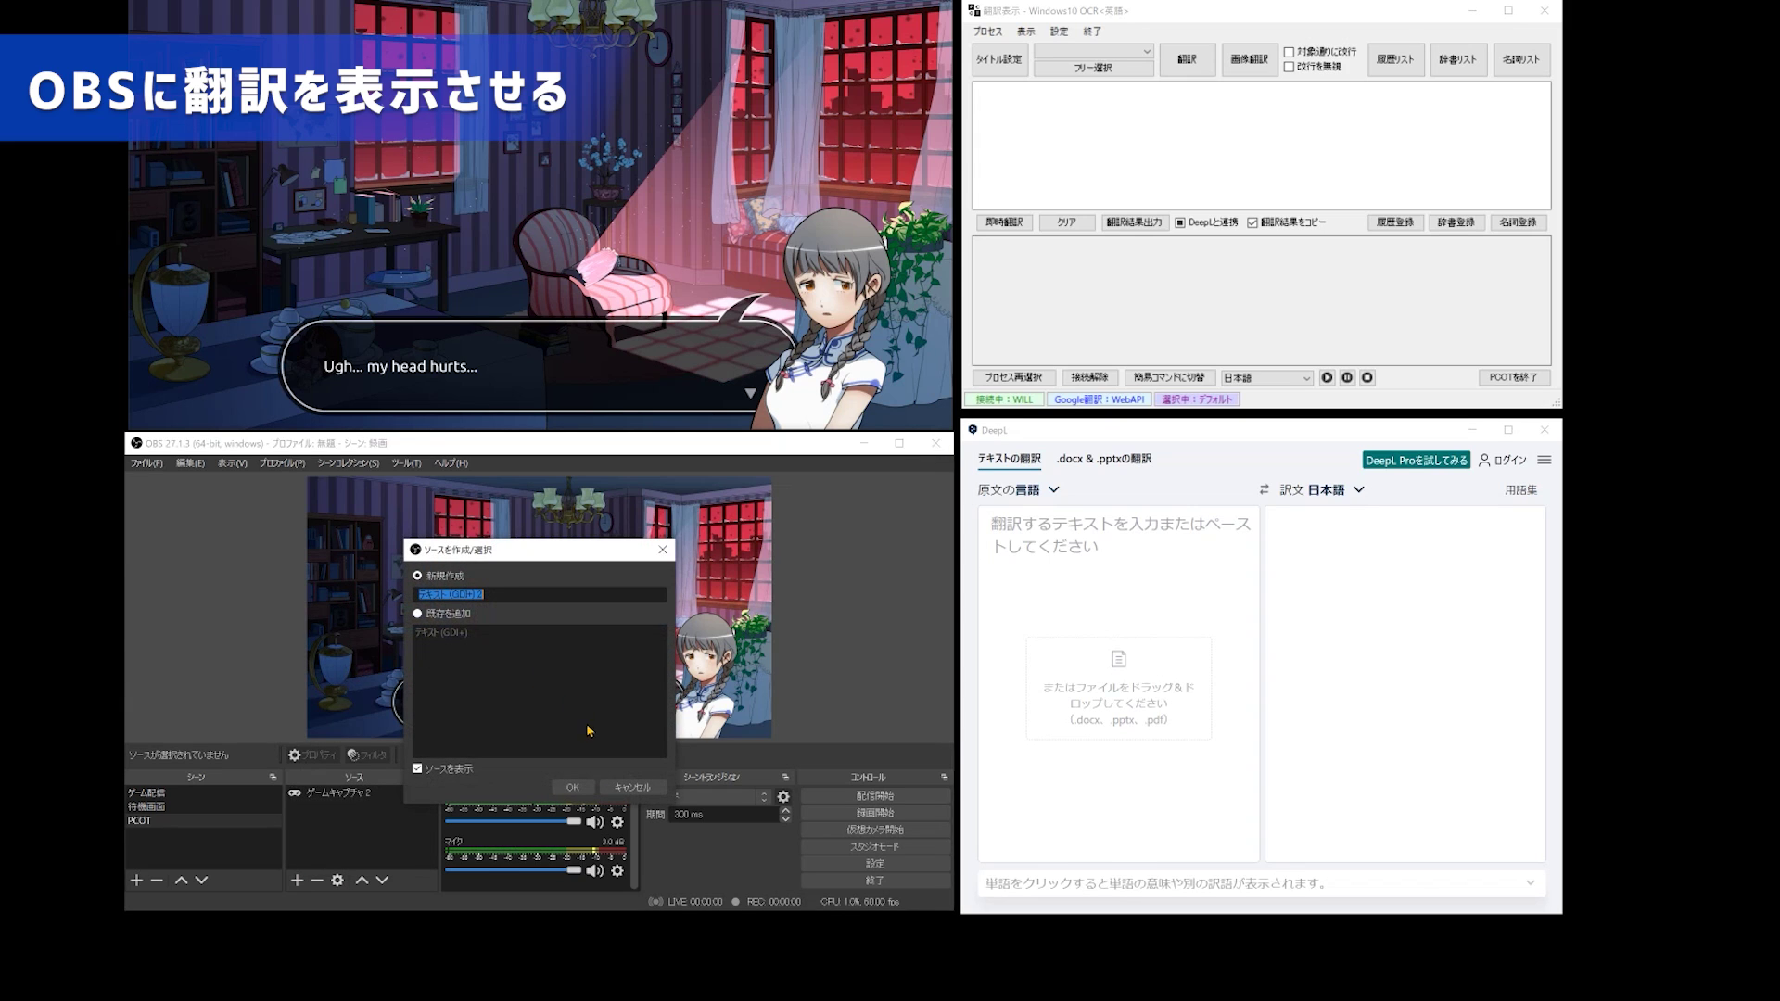
click(581, 787)
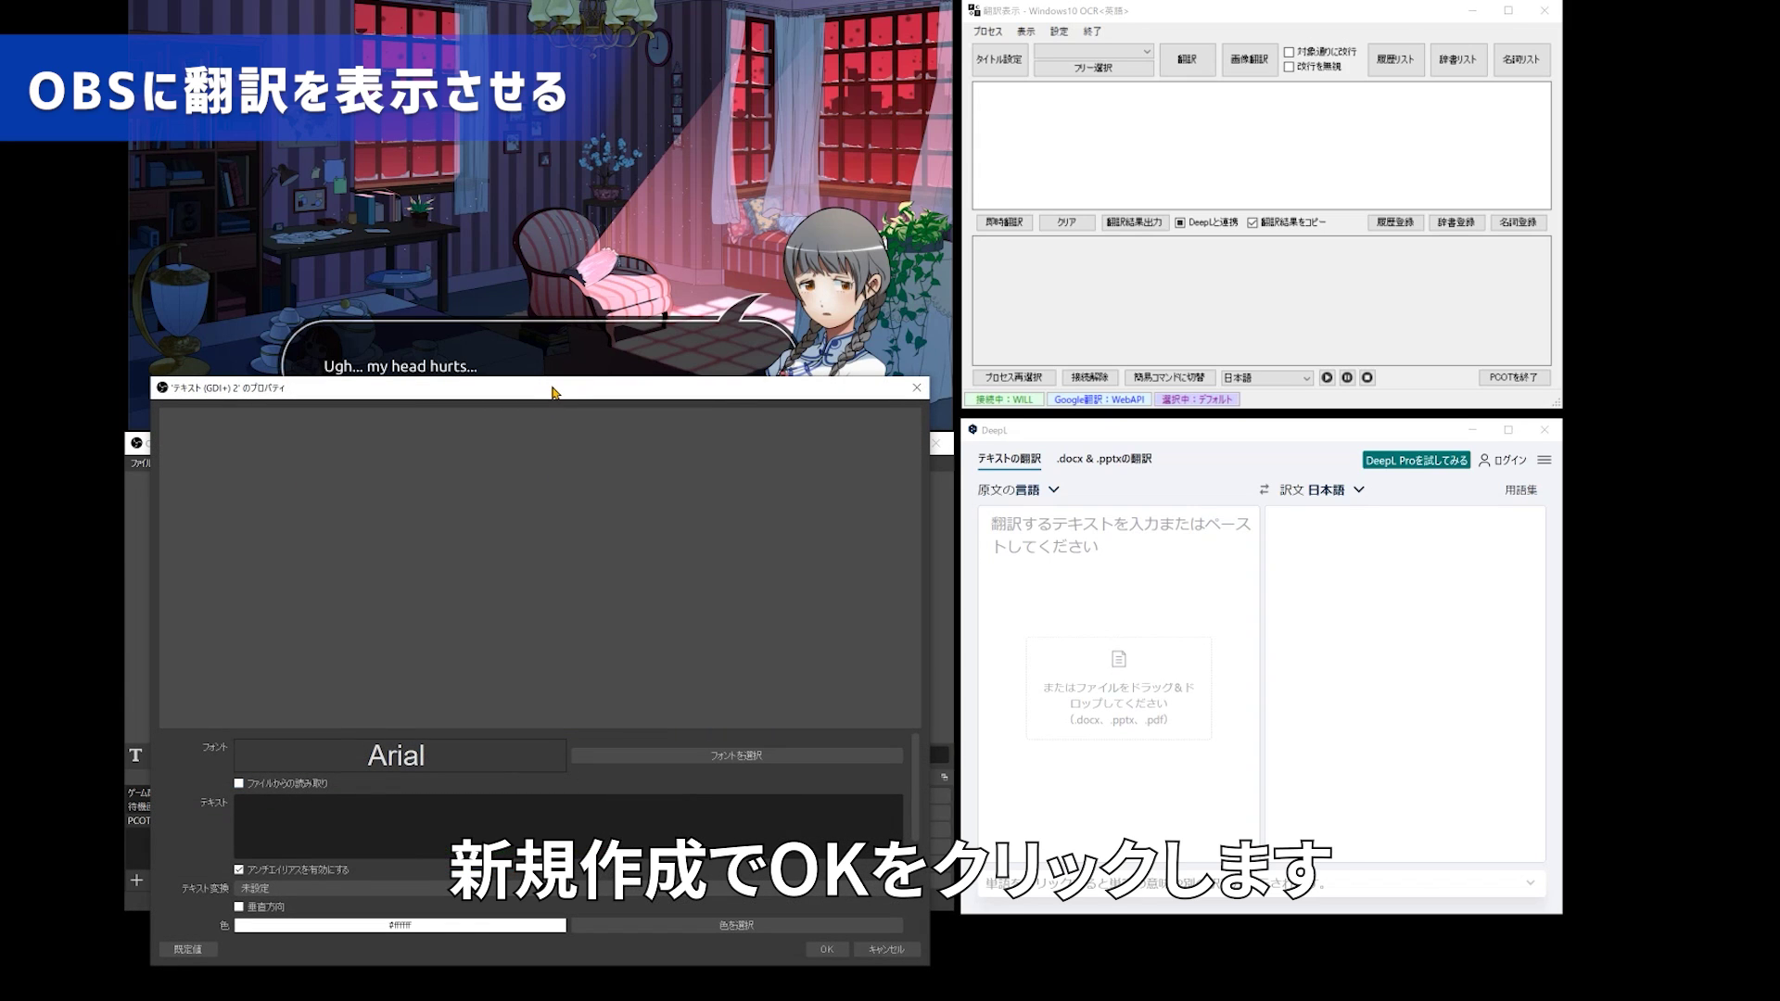
drag(554, 392, 798, 152)
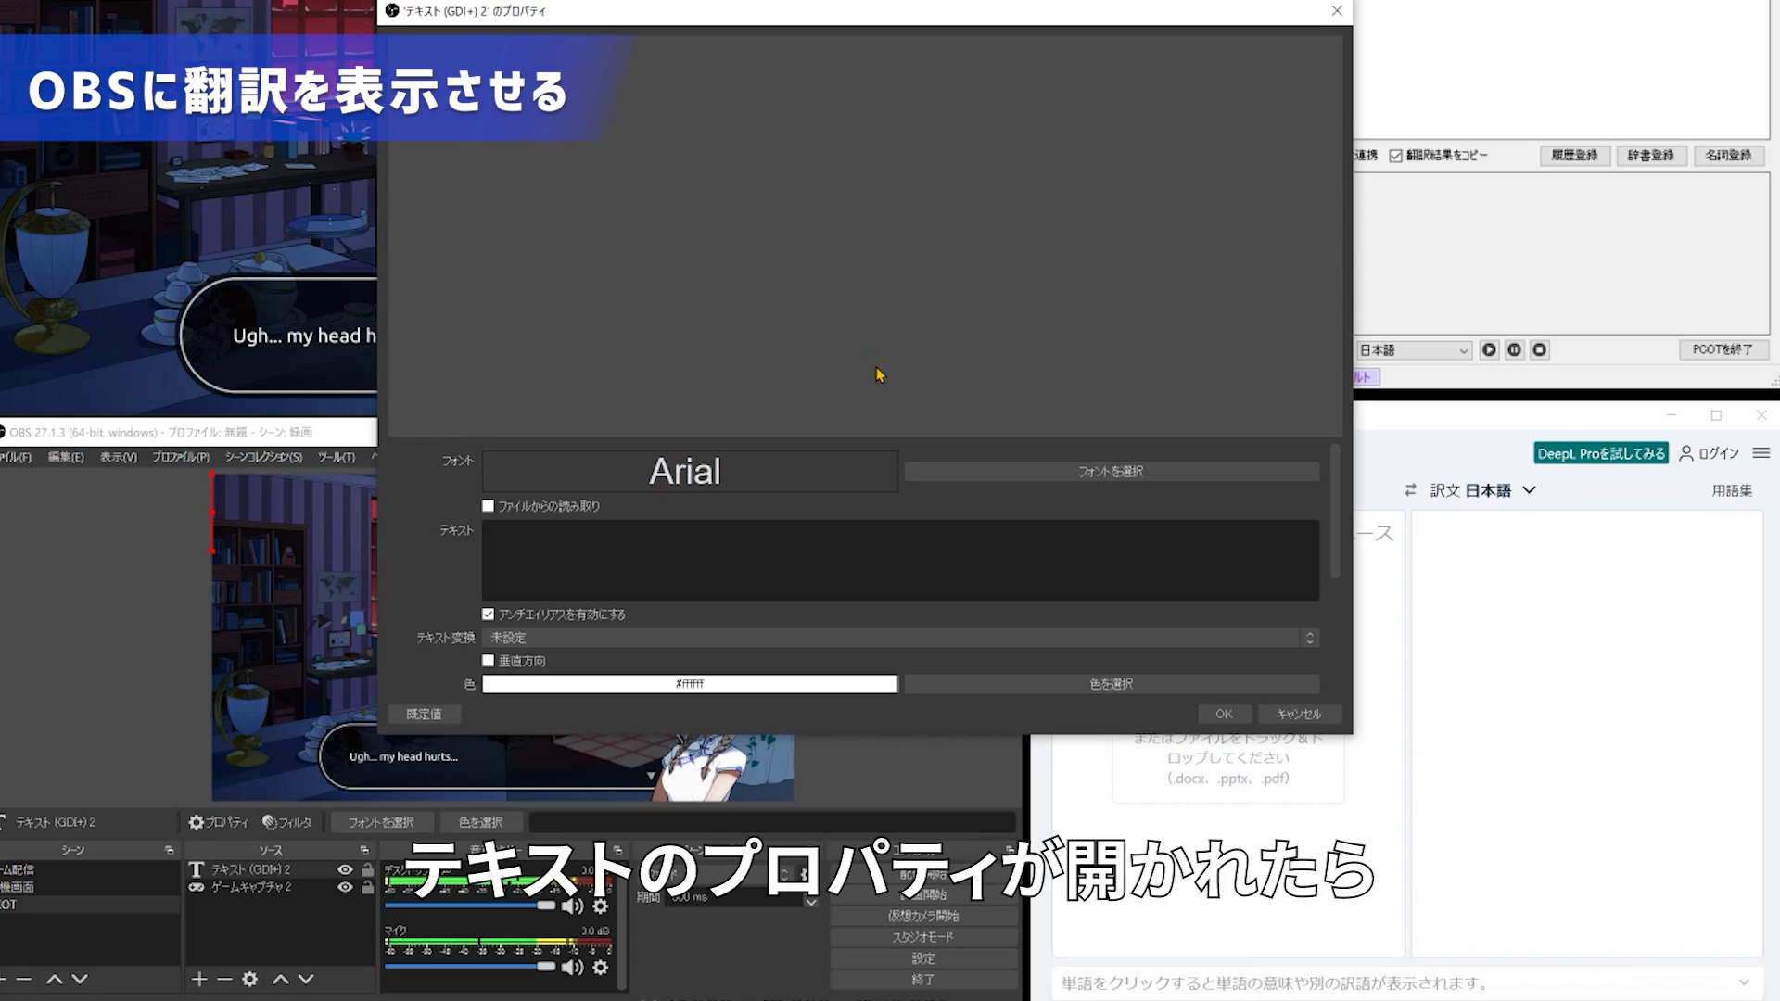
Make the text source read from a file, using result.txt in the PCOT folder, and accept its properties.
click(564, 507)
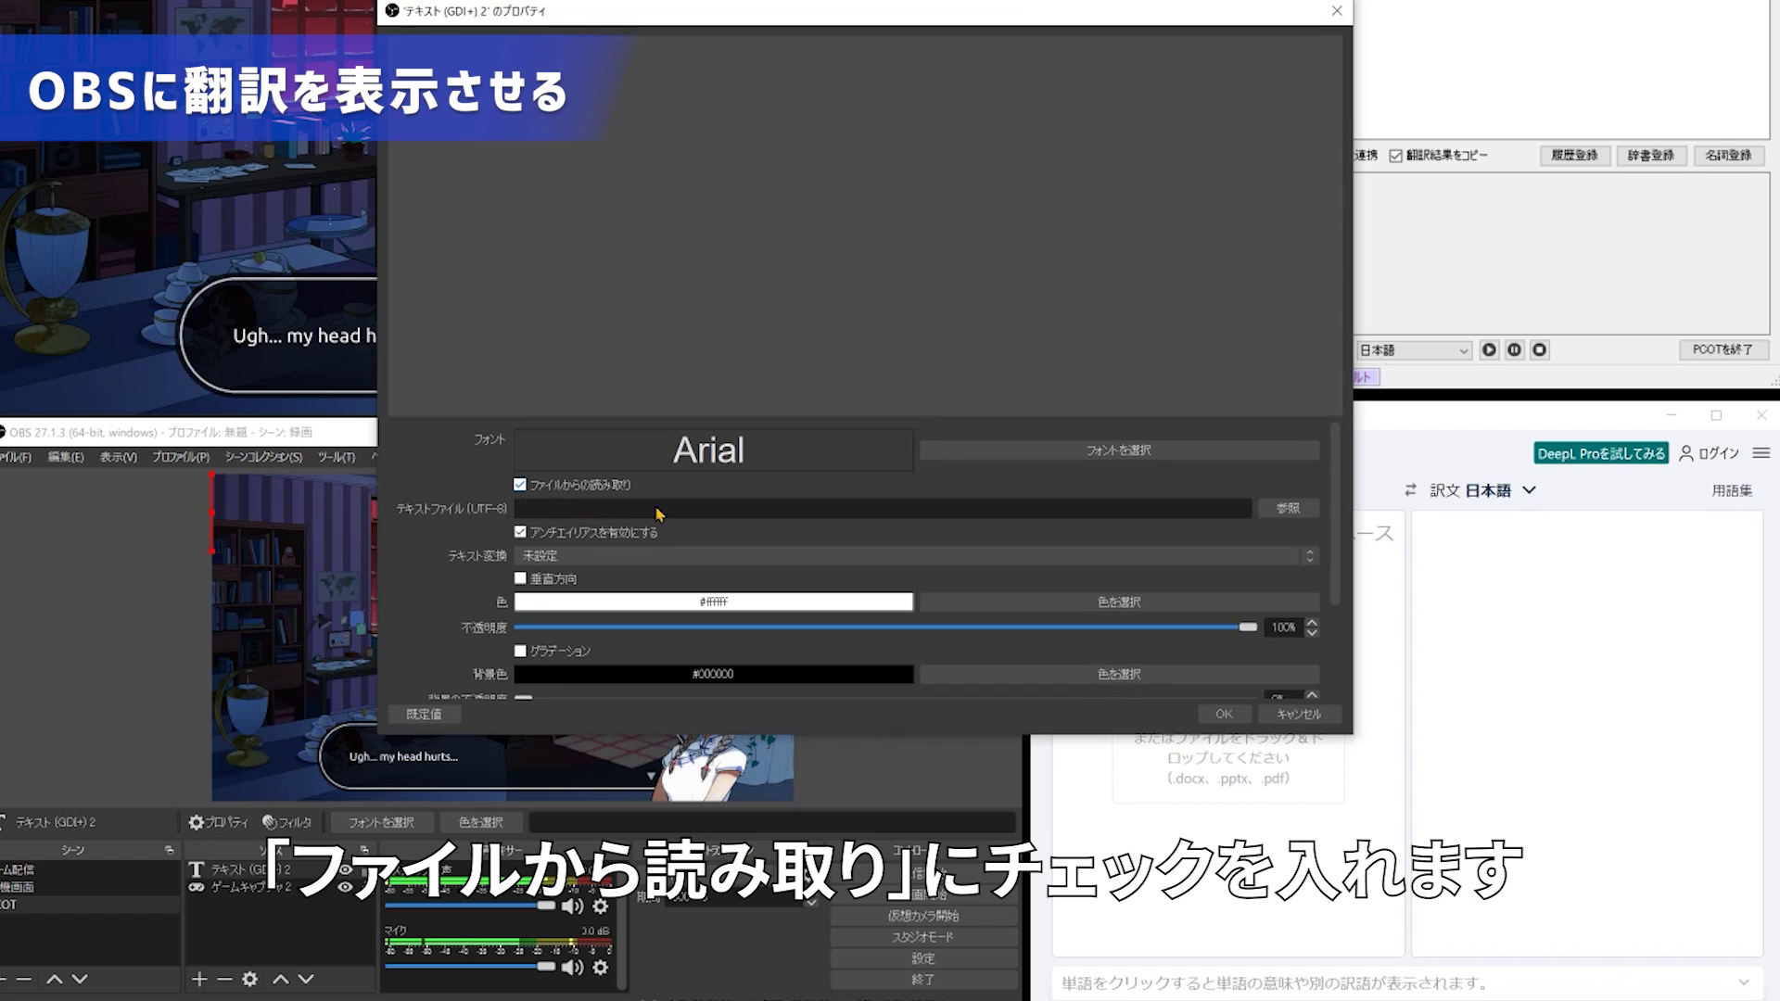
click(1286, 507)
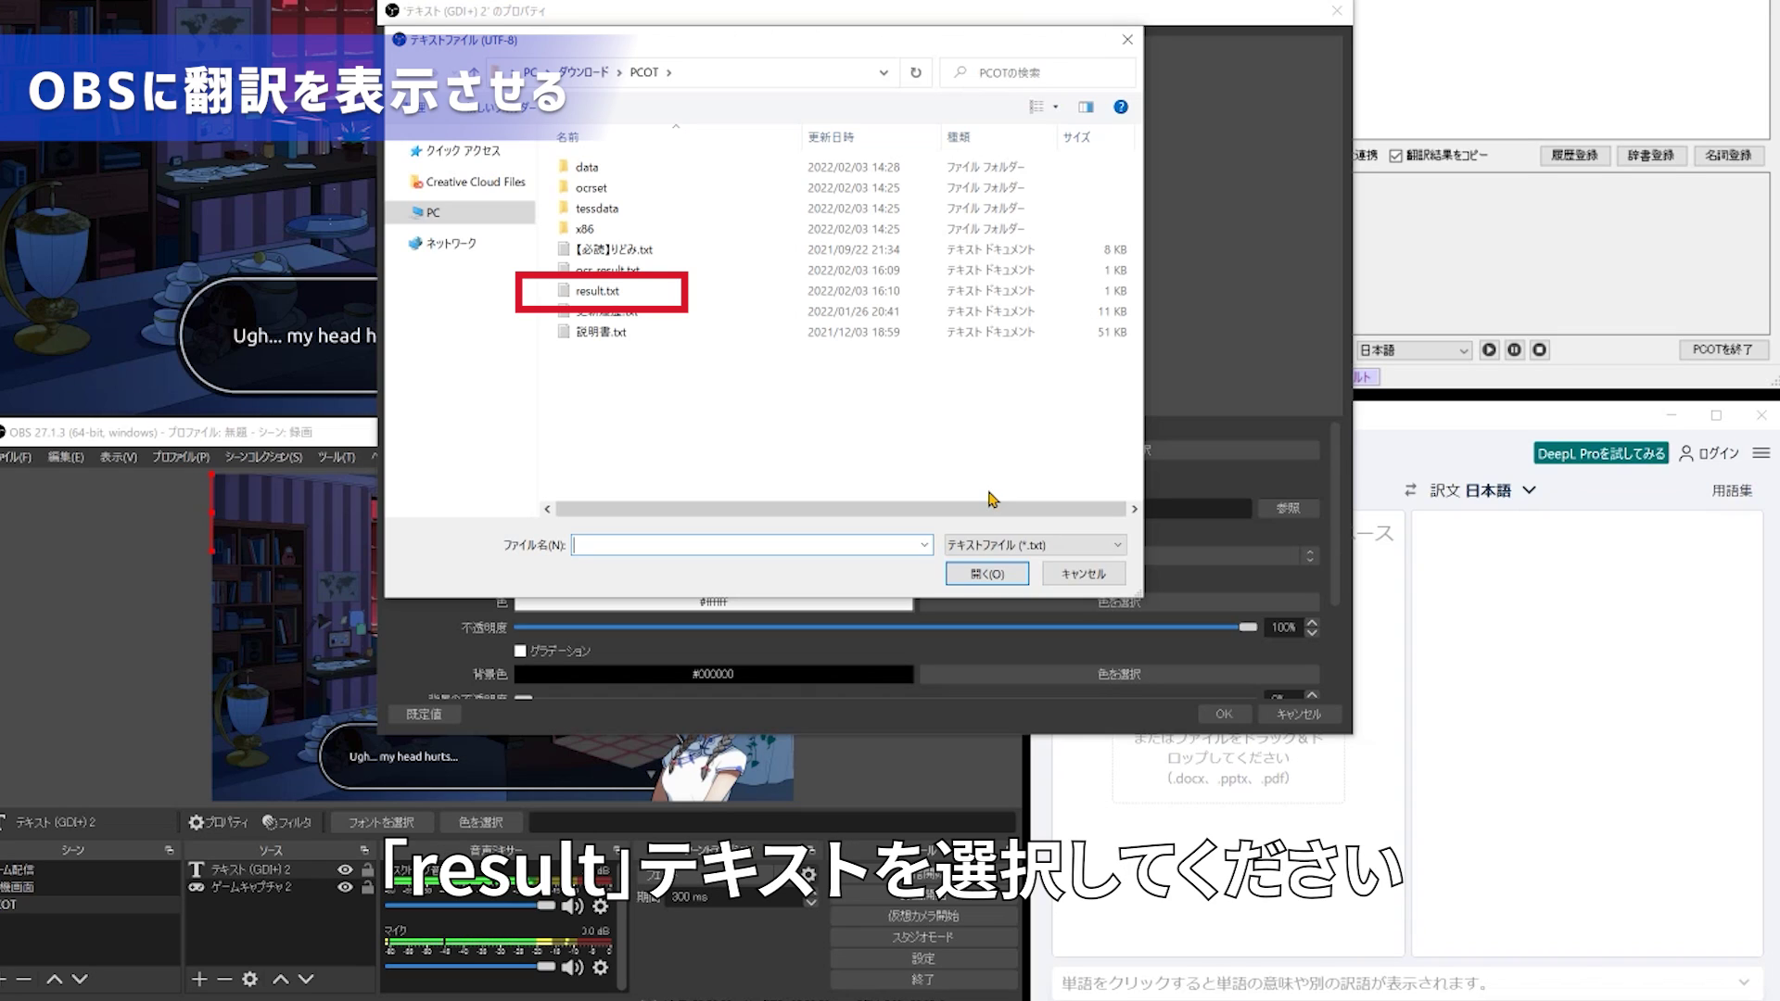
click(634, 293)
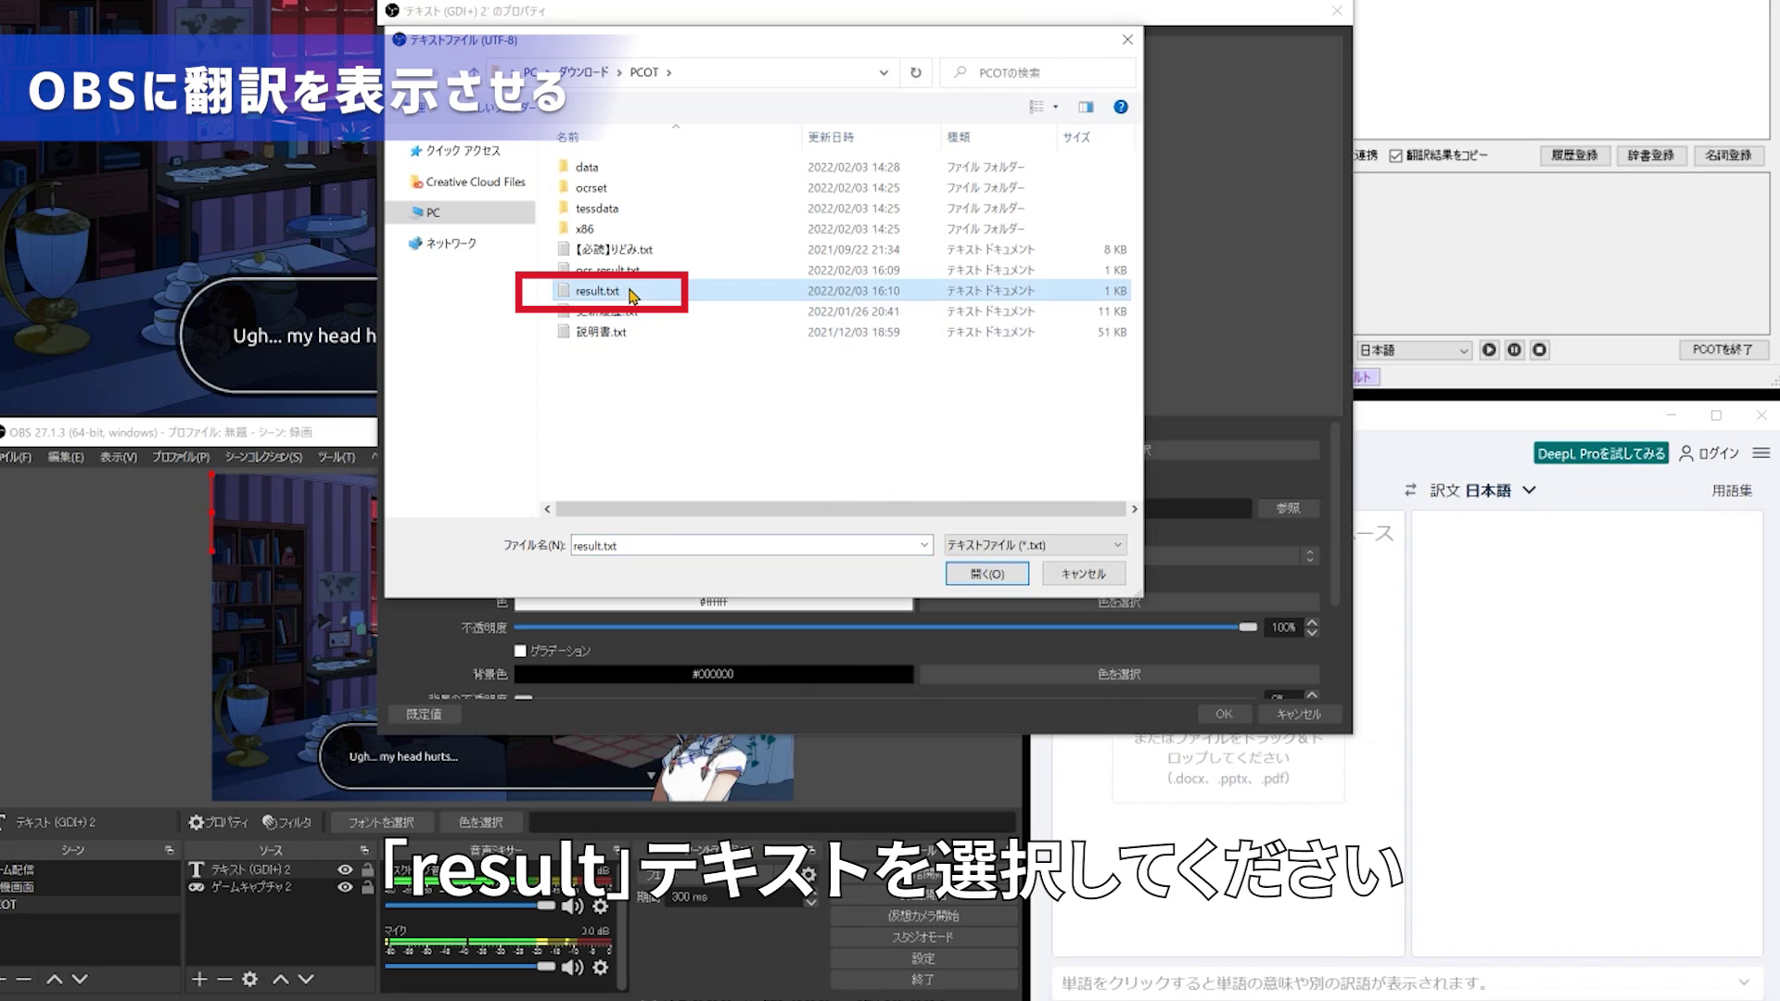
click(987, 572)
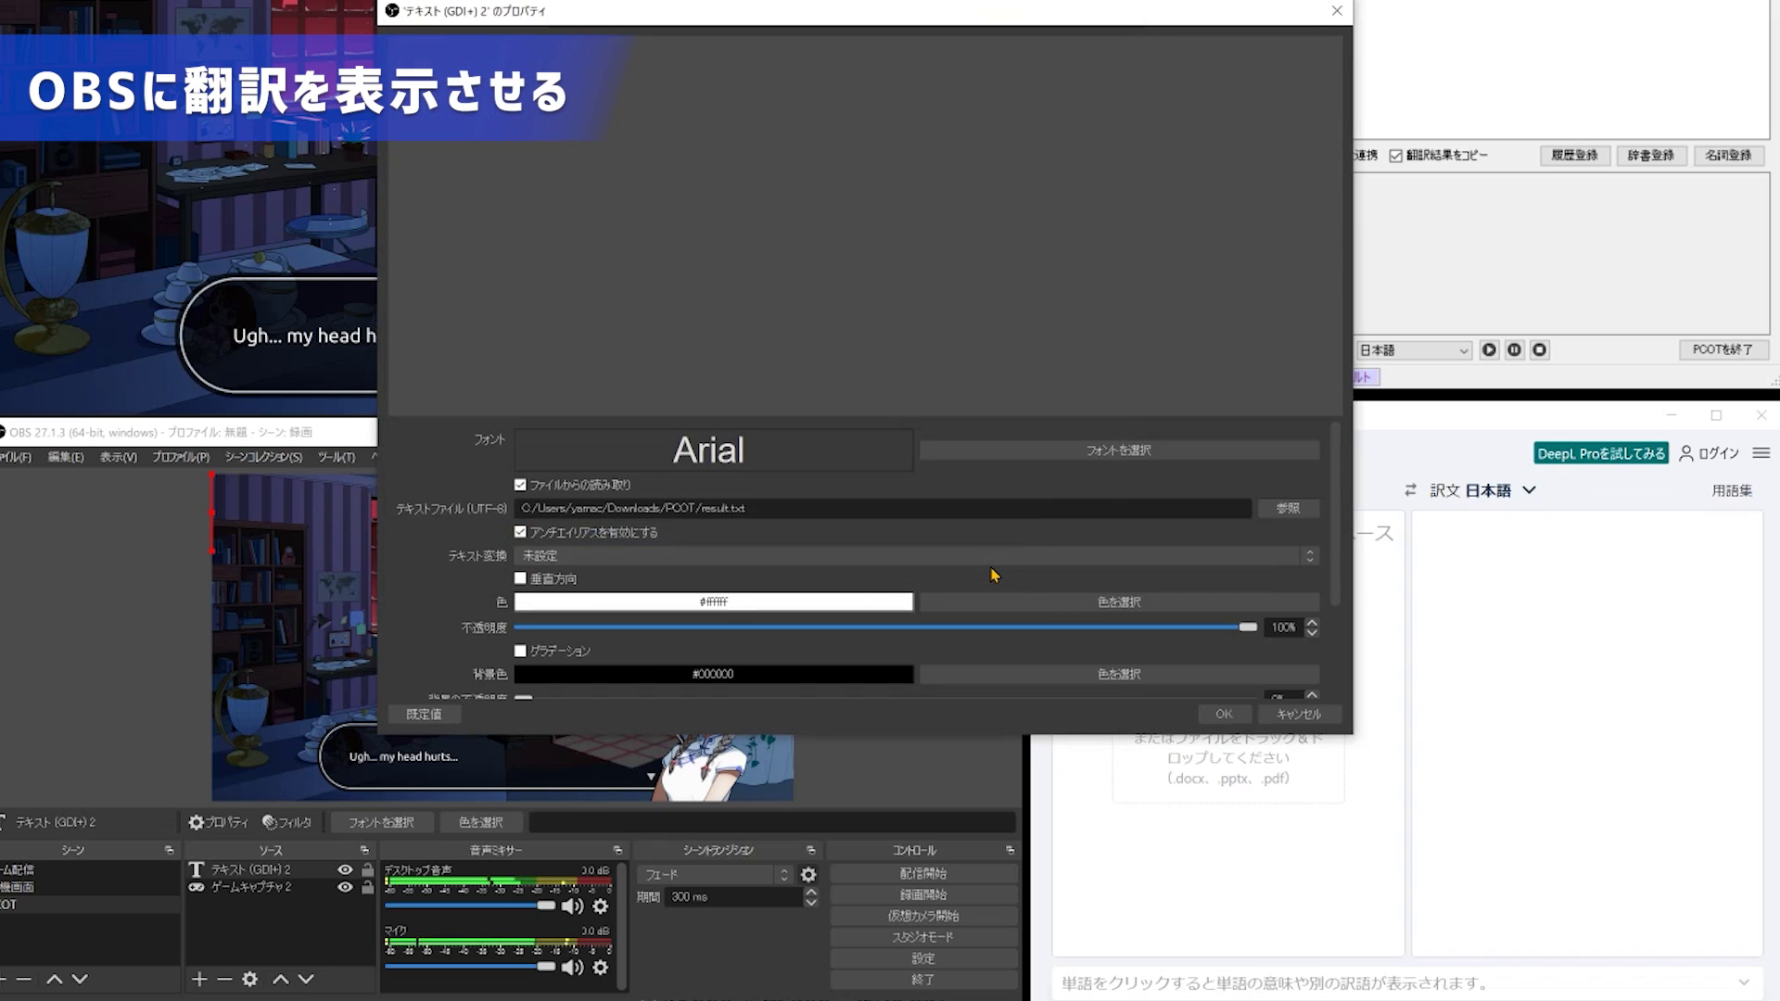
click(1221, 714)
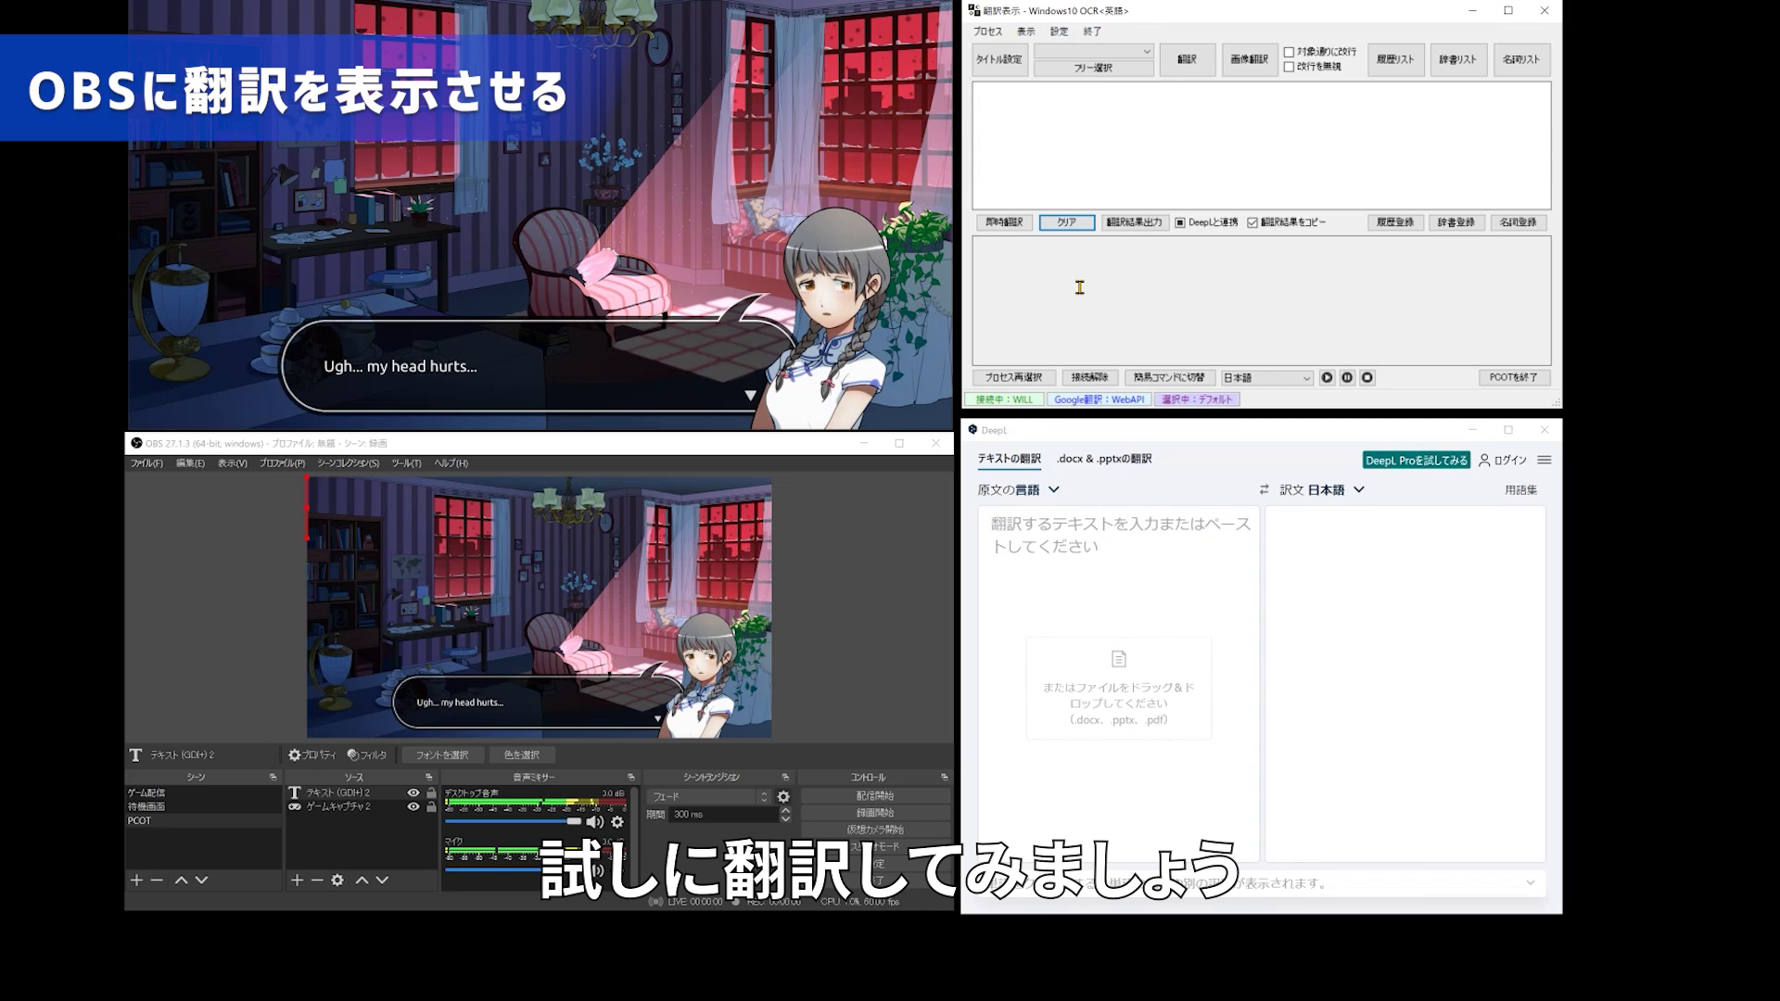
Translate the dialogue "Ugh... my head hurts..." in PCOT with free selection and output DeepL's copied translation as the result.
click(1078, 71)
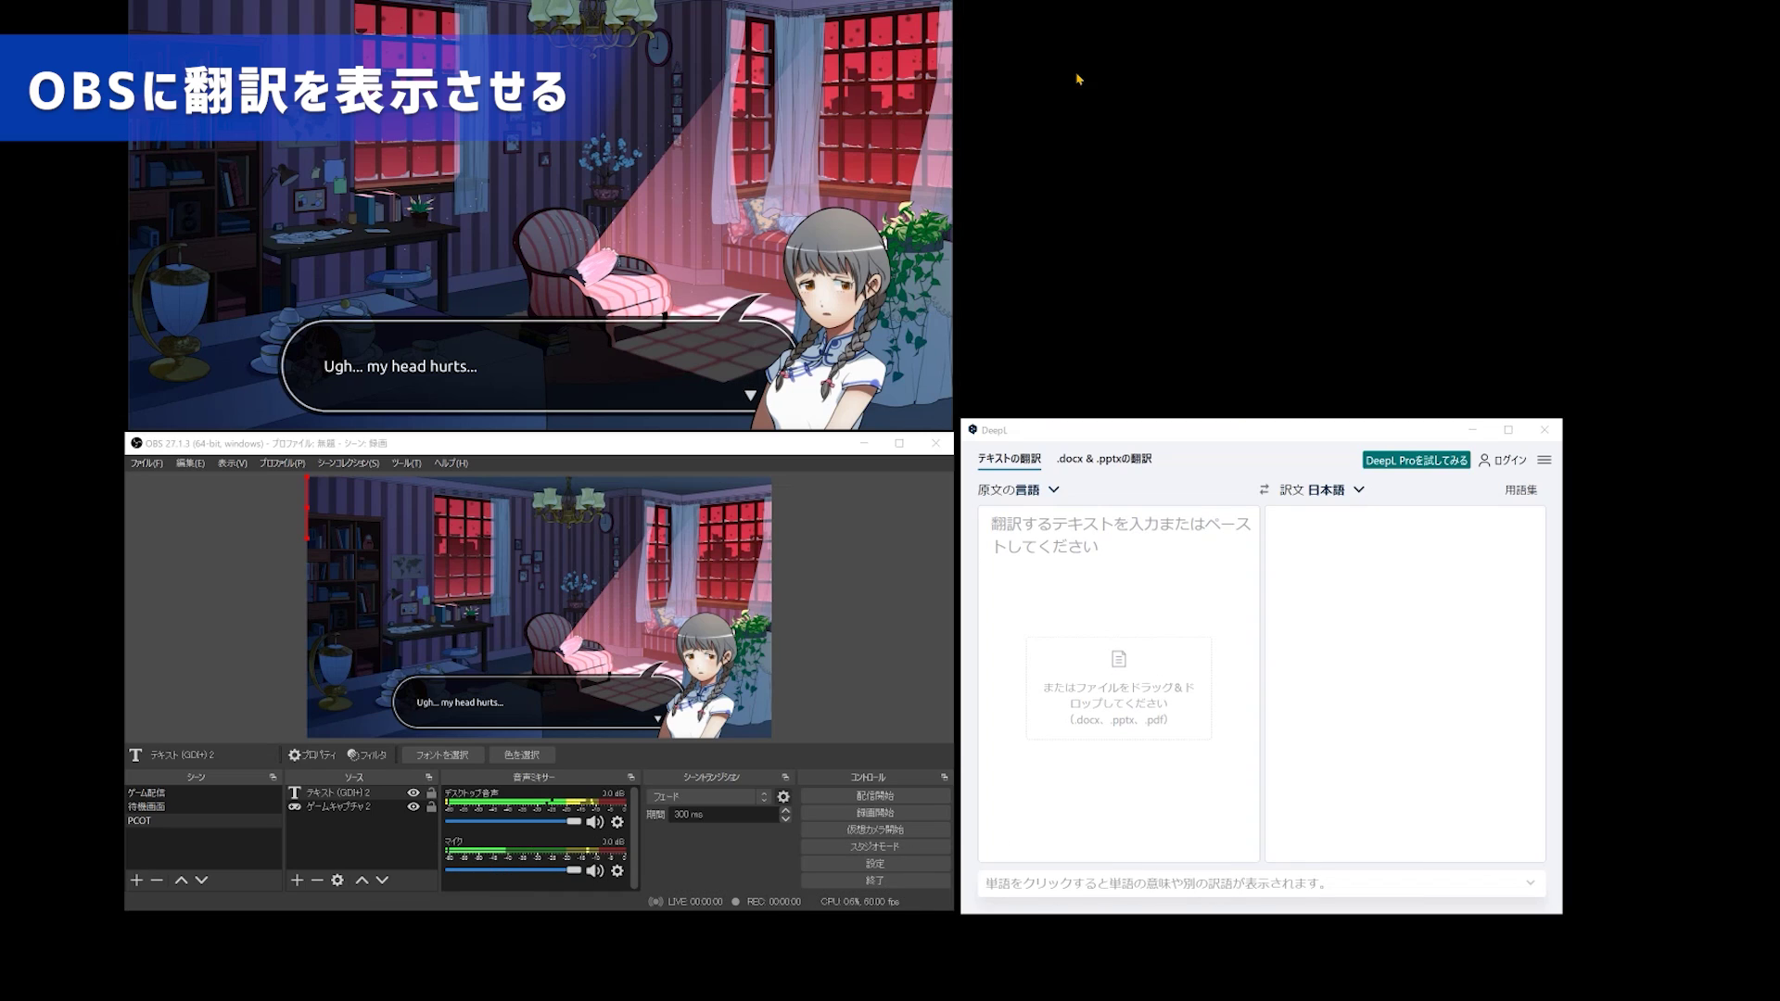
drag(312, 326, 731, 422)
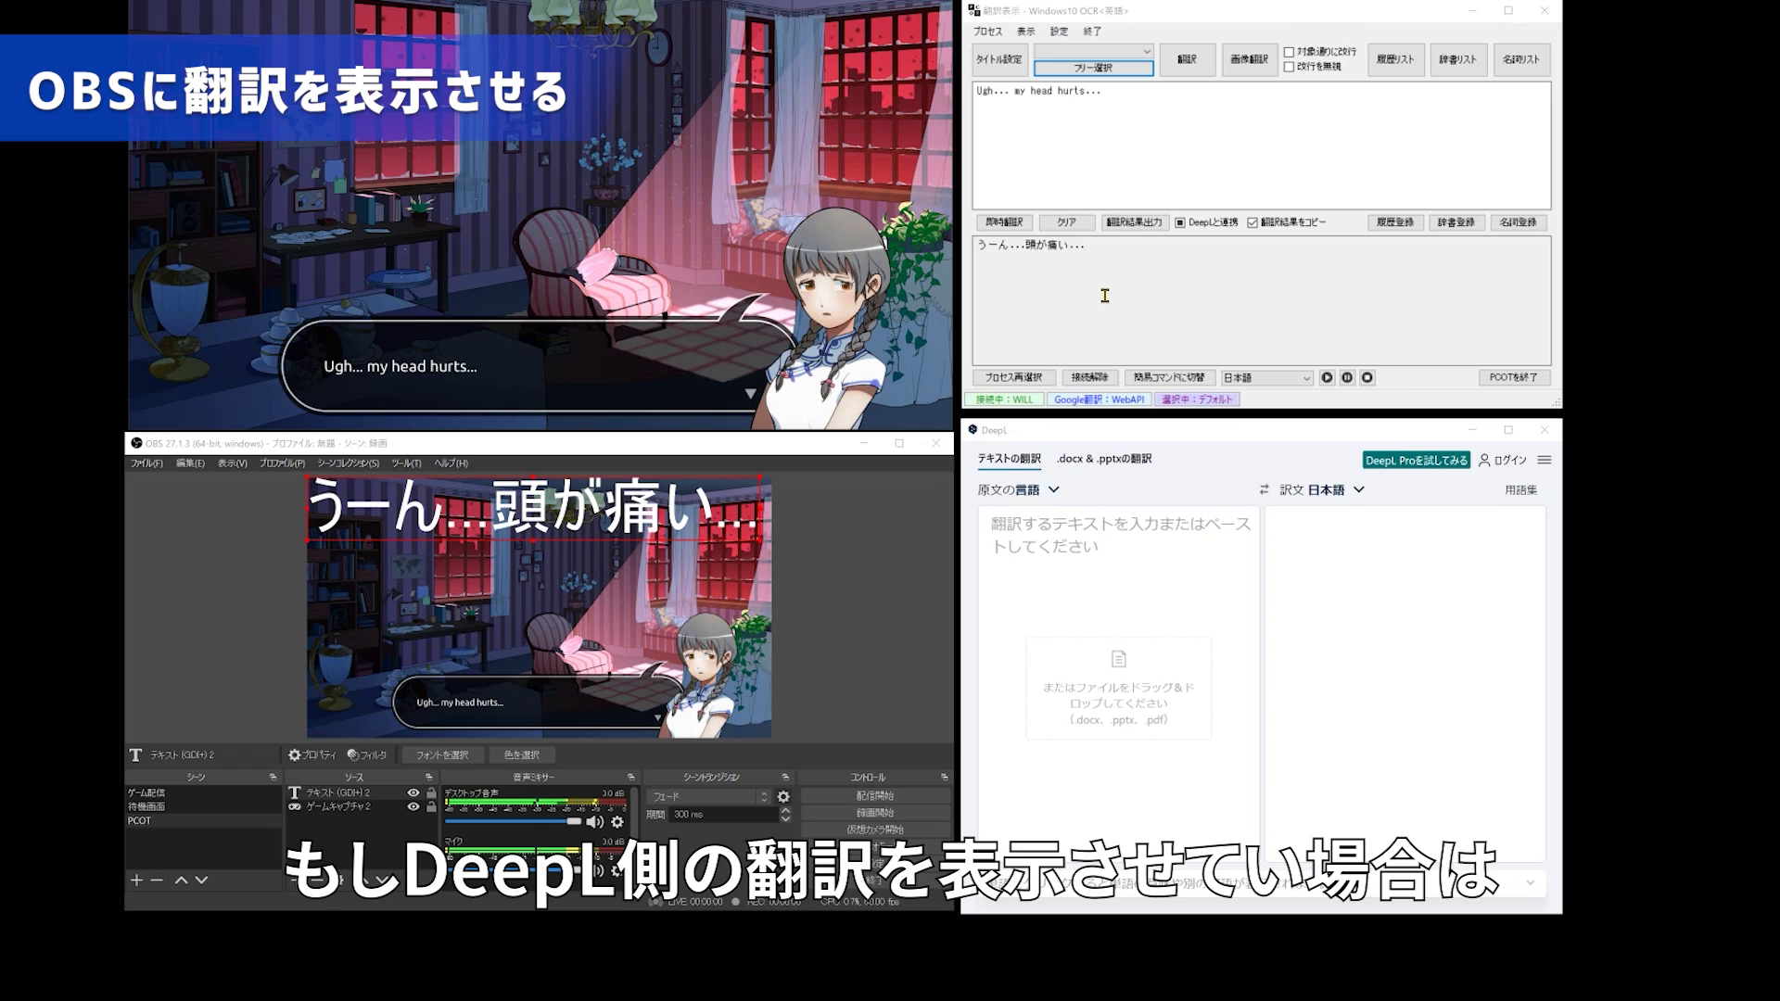
right_click(1107, 128)
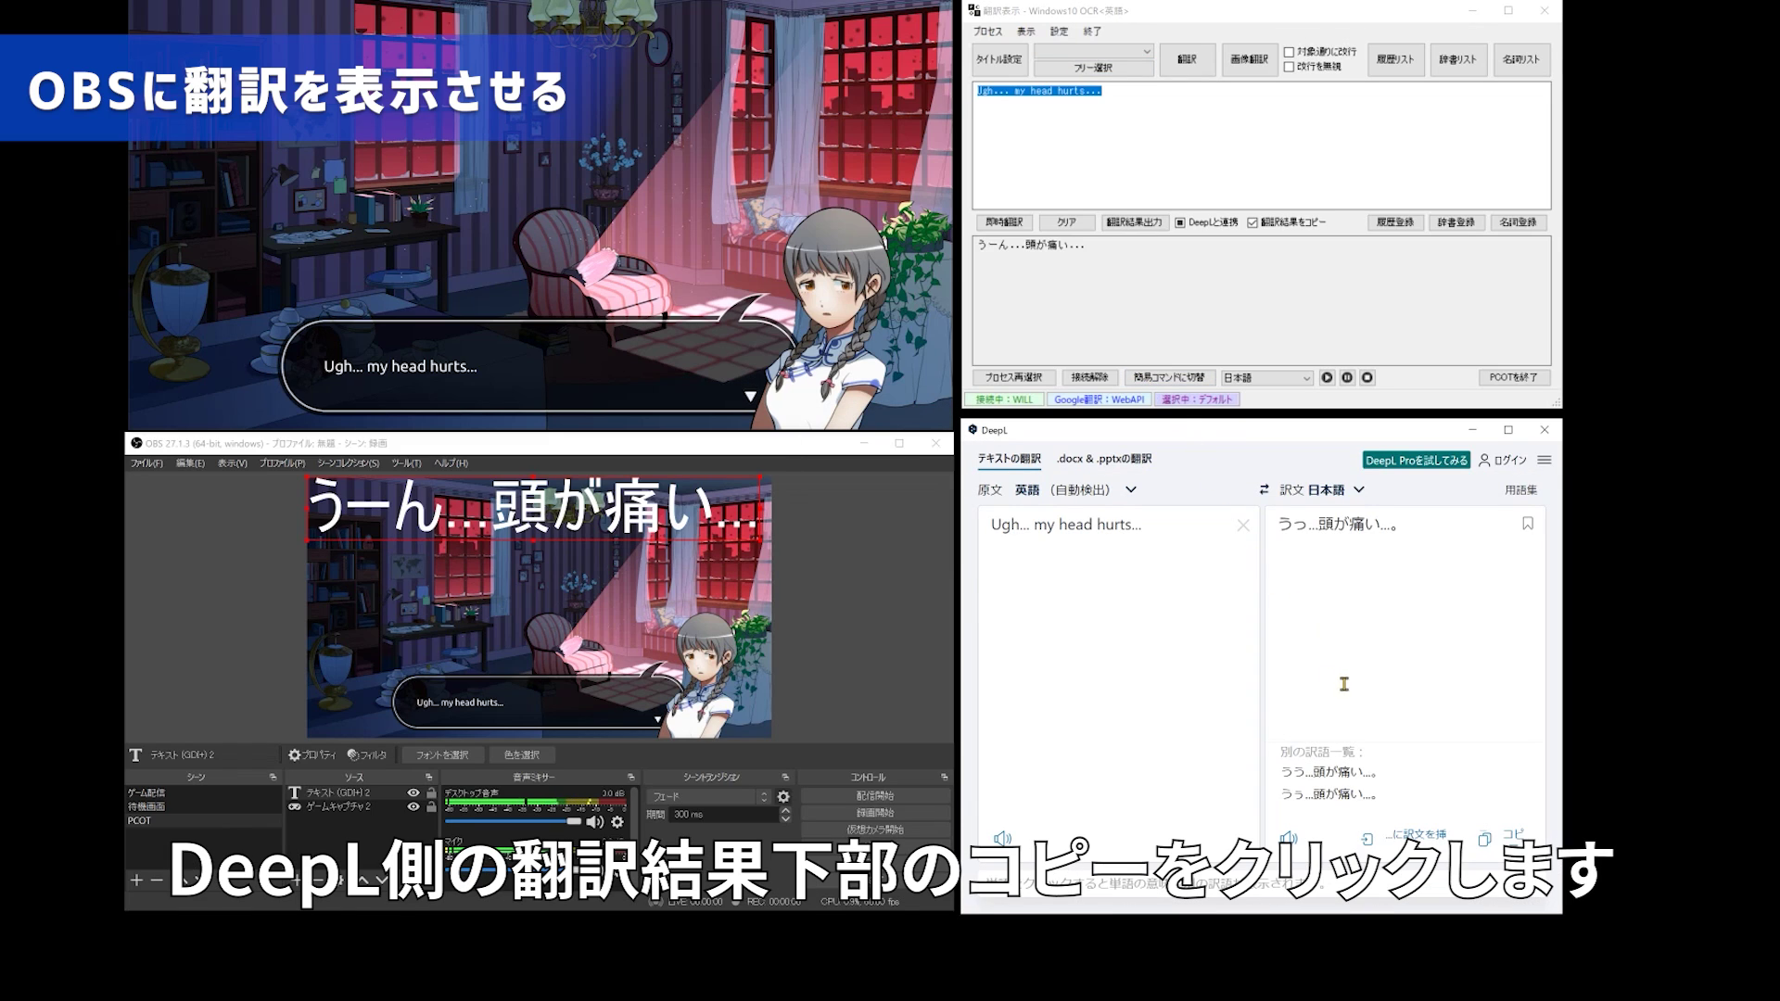
click(1508, 836)
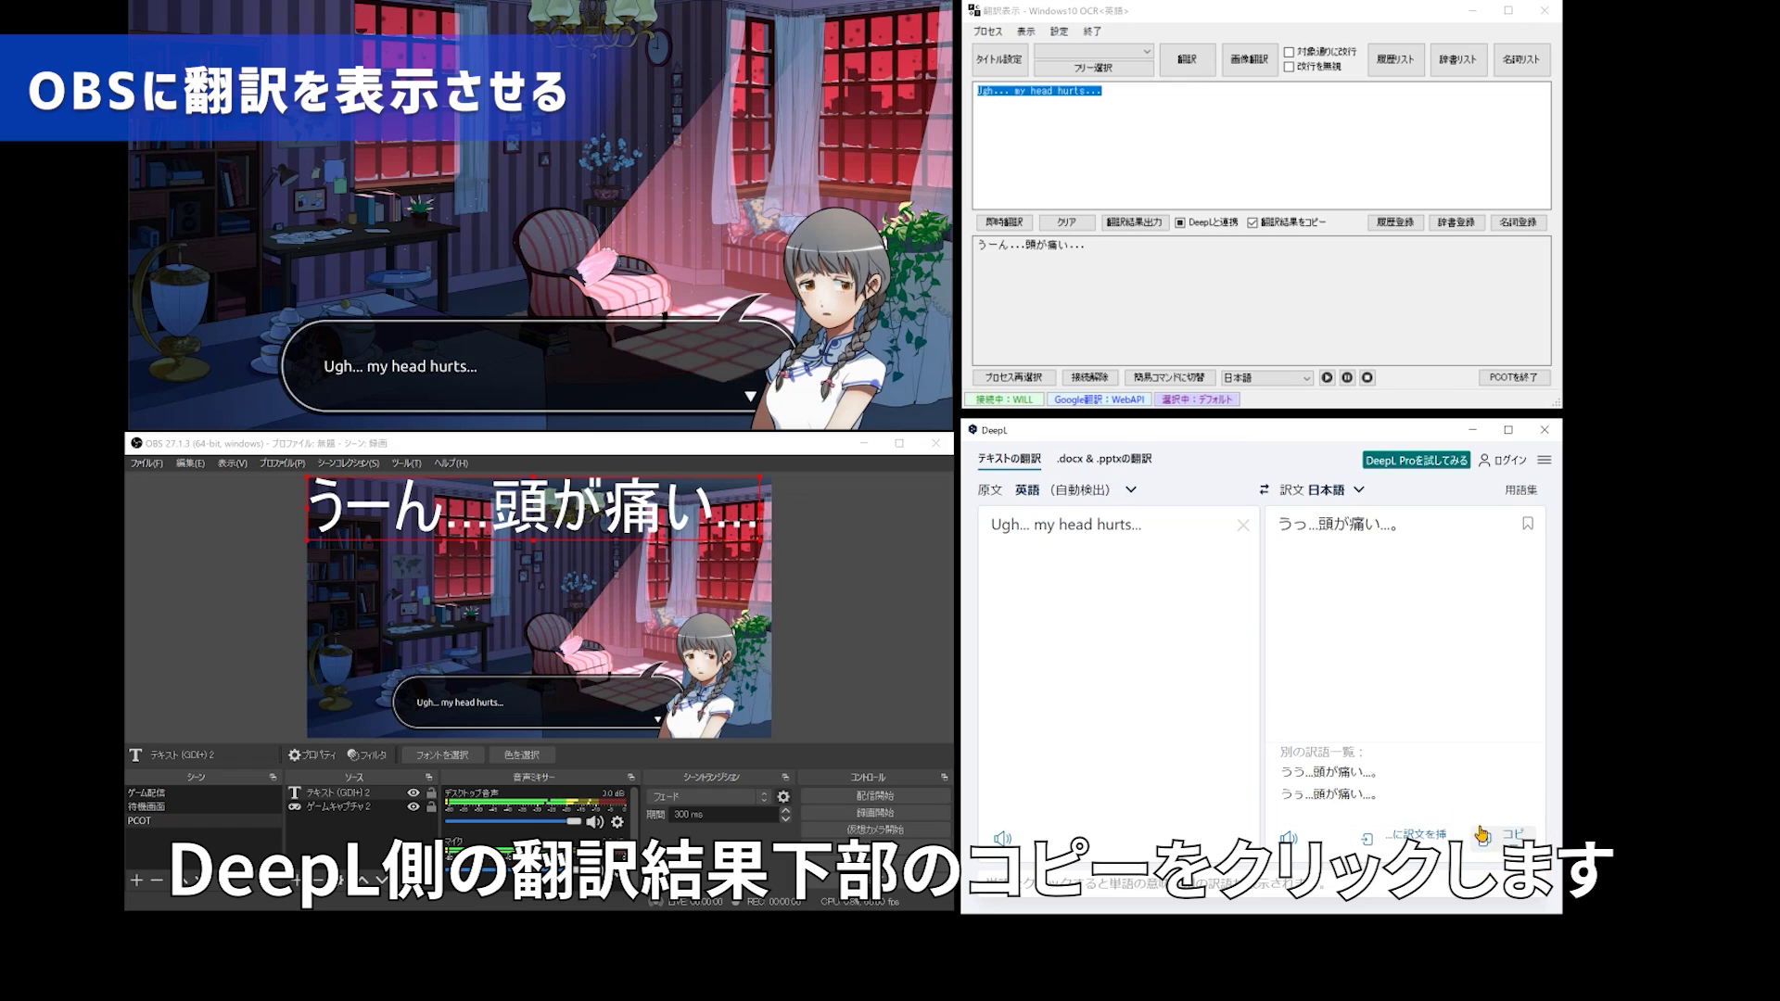
click(1145, 228)
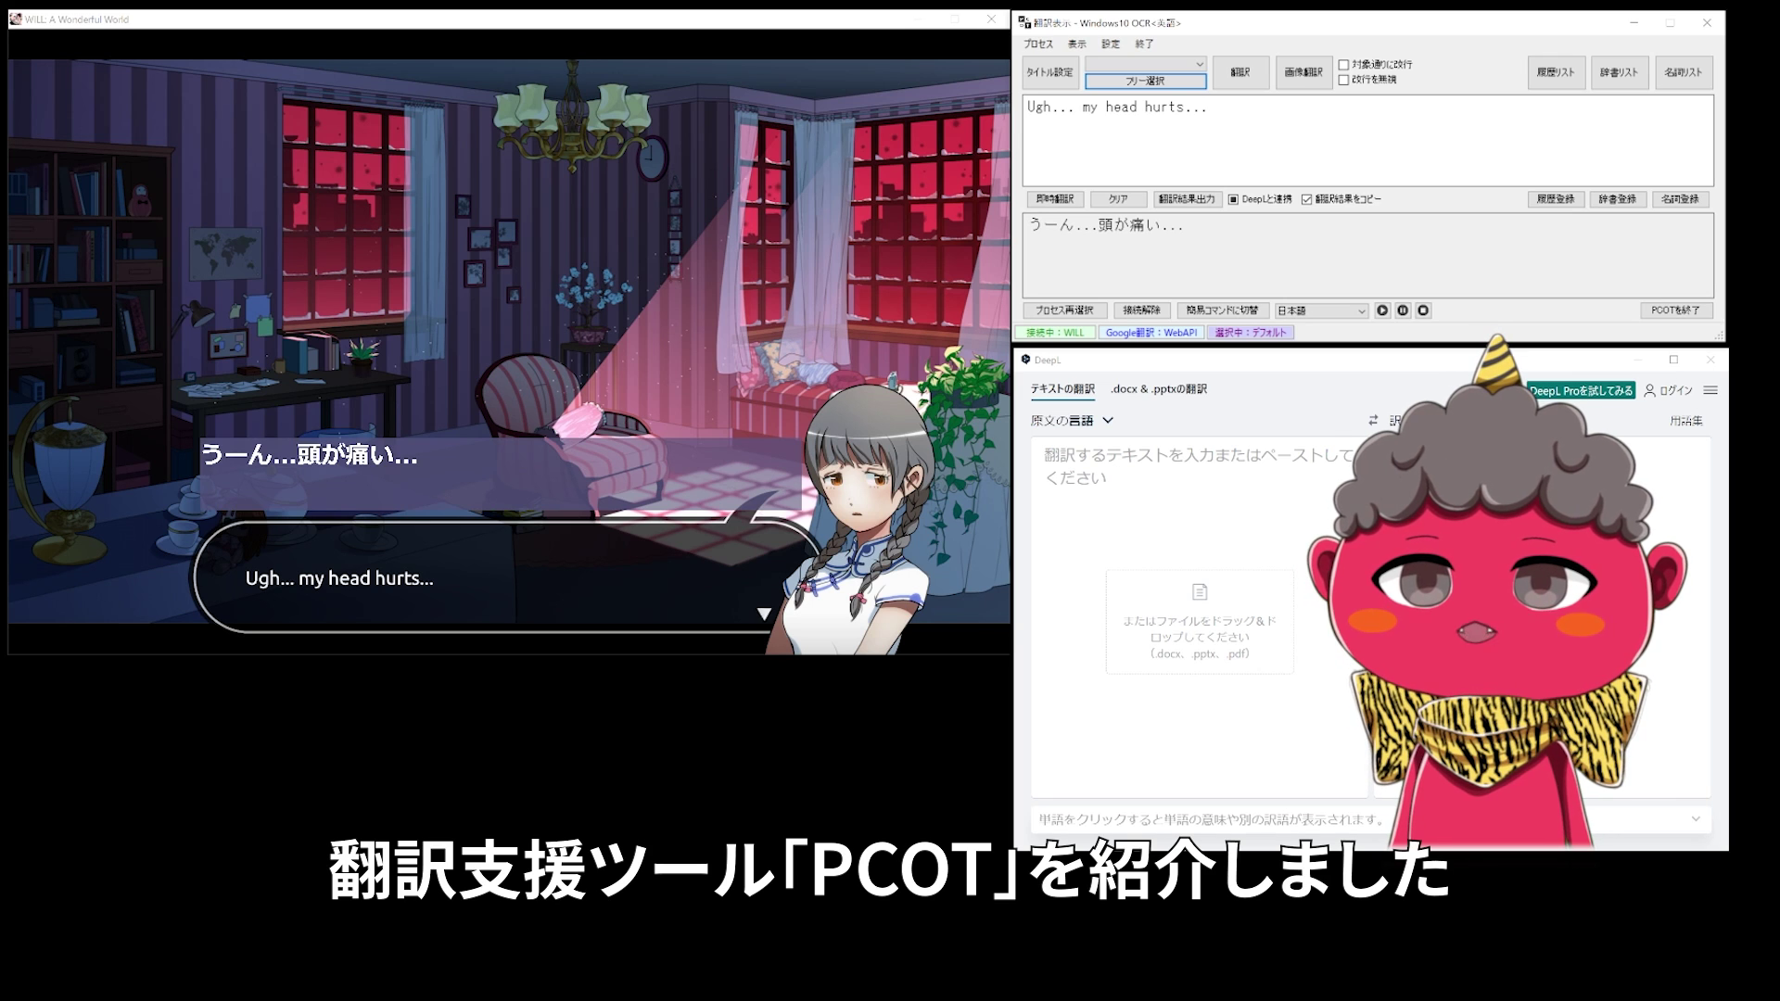
Advance the game to "Where... am I?" and translate that line with free selection.
click(501, 577)
click(1189, 85)
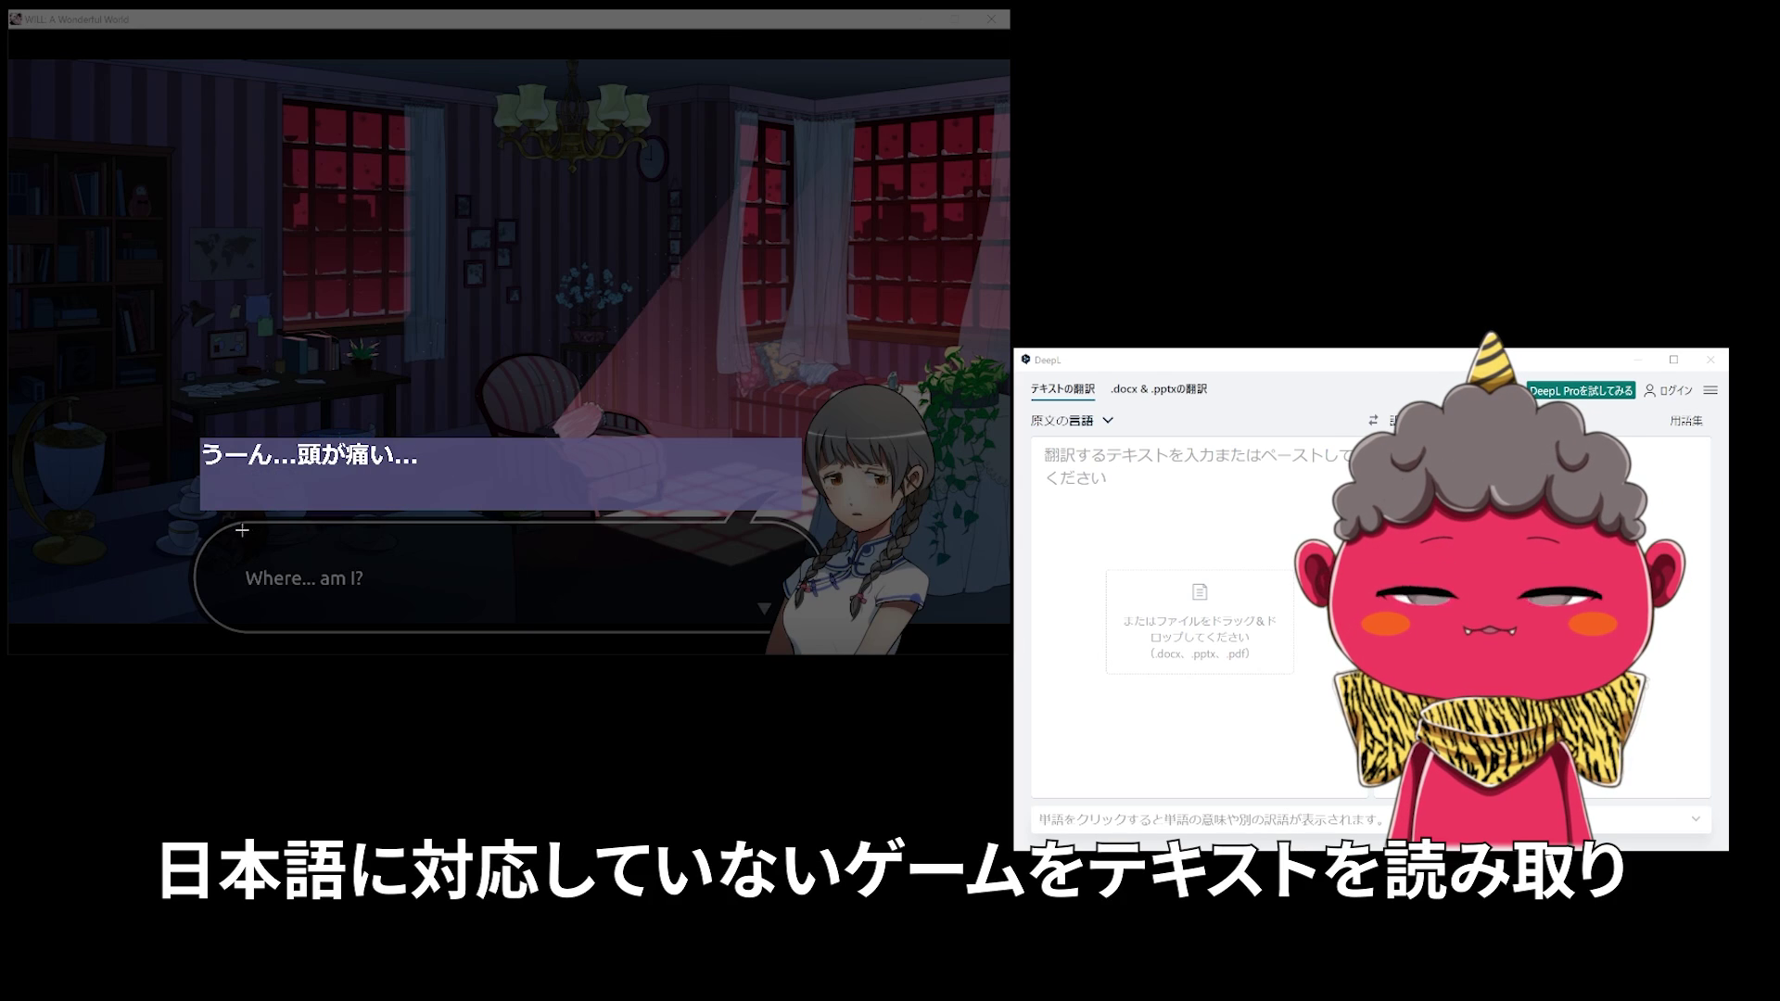
drag(237, 526, 740, 643)
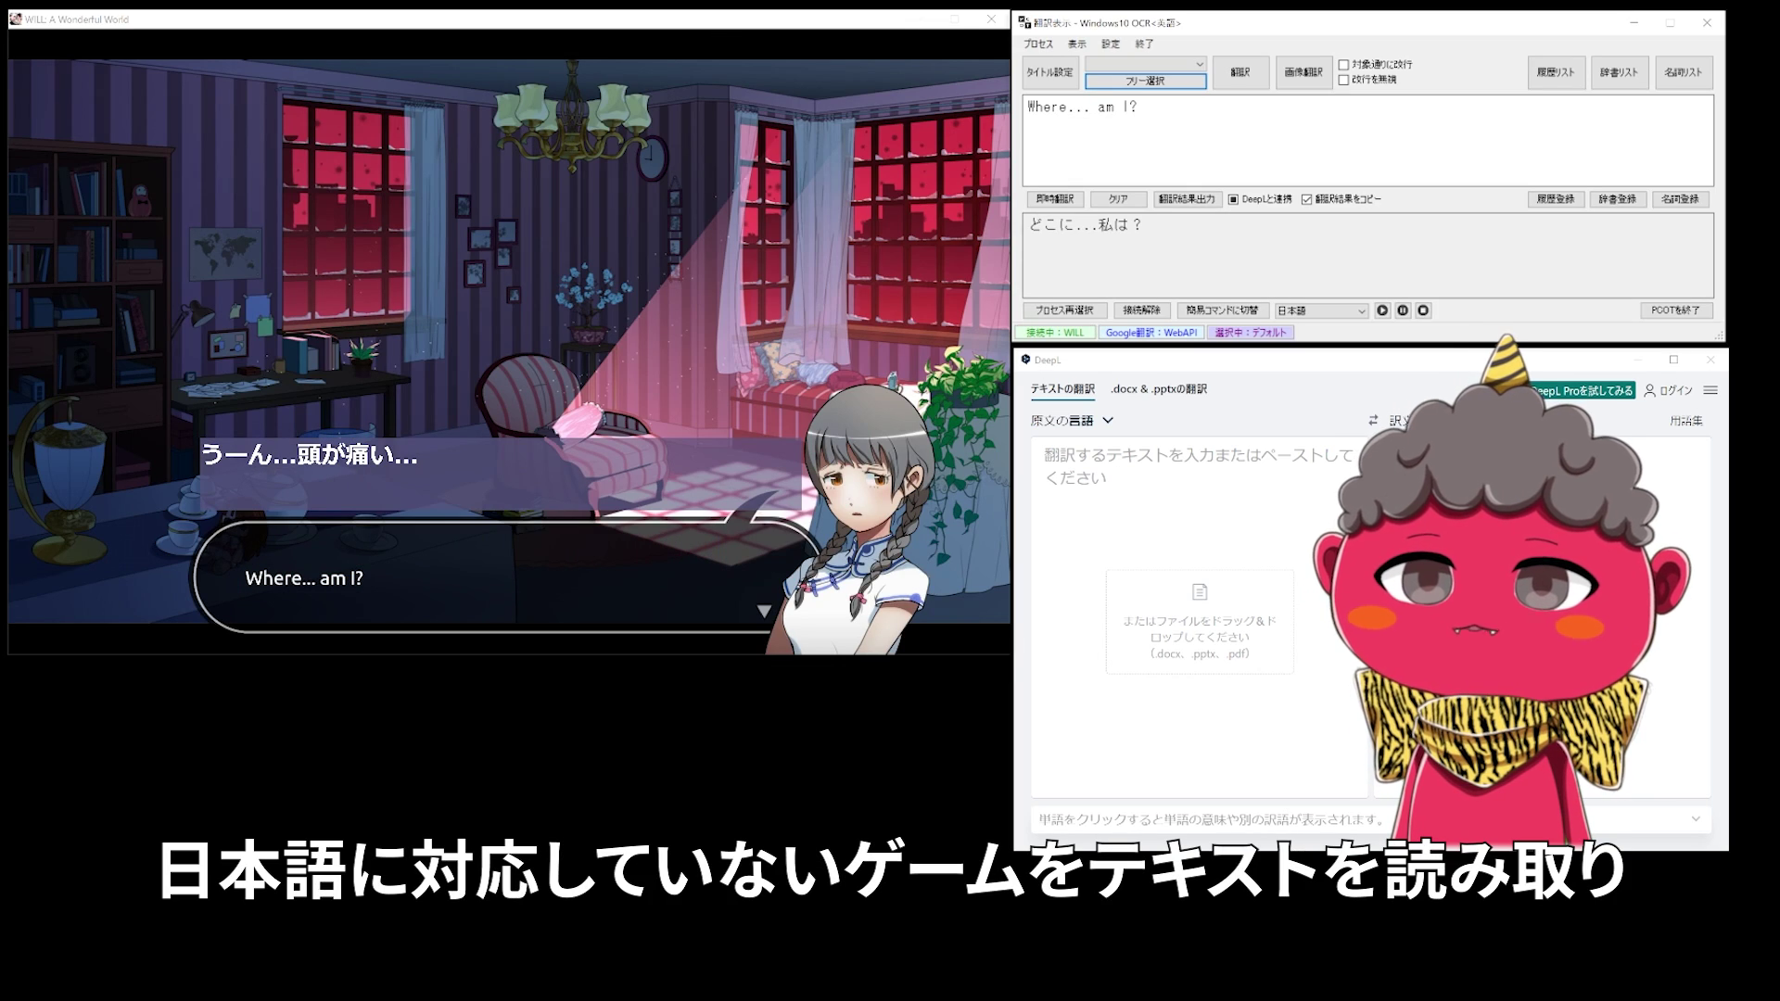
Advance and translate the dialogue through "I've been waiting for so long...", and output DeepL's translation for that last line.
key(Return)
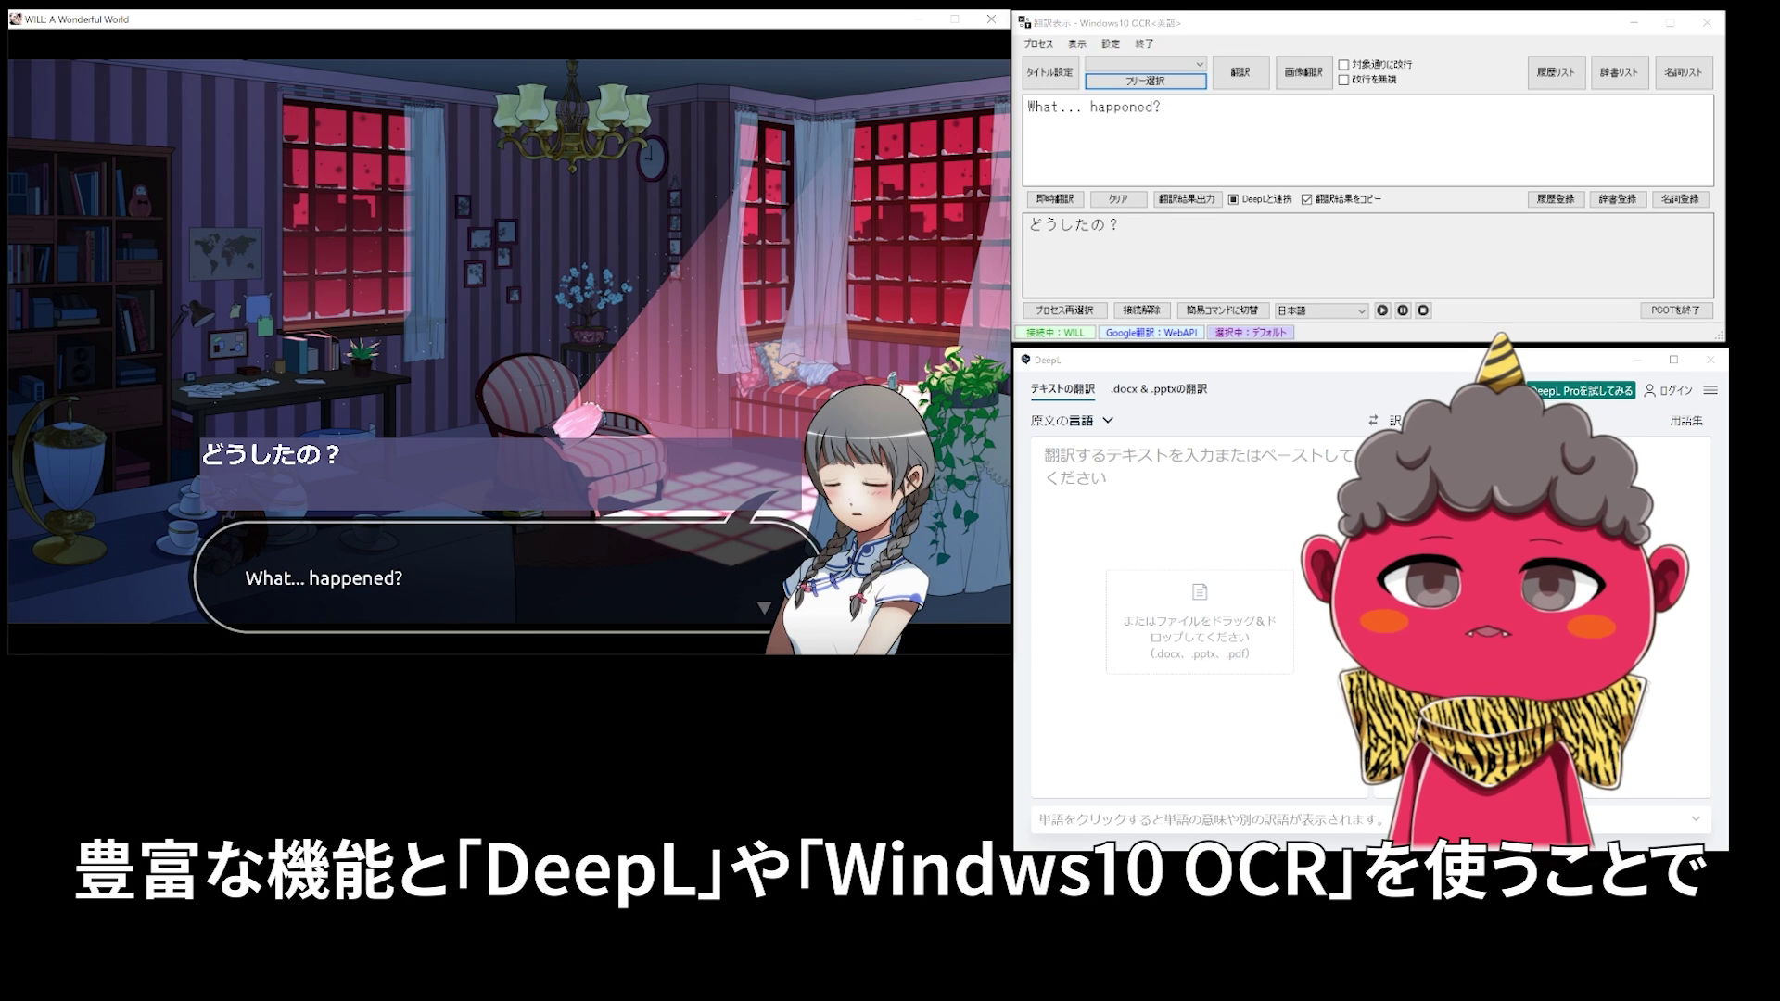
key(Return)
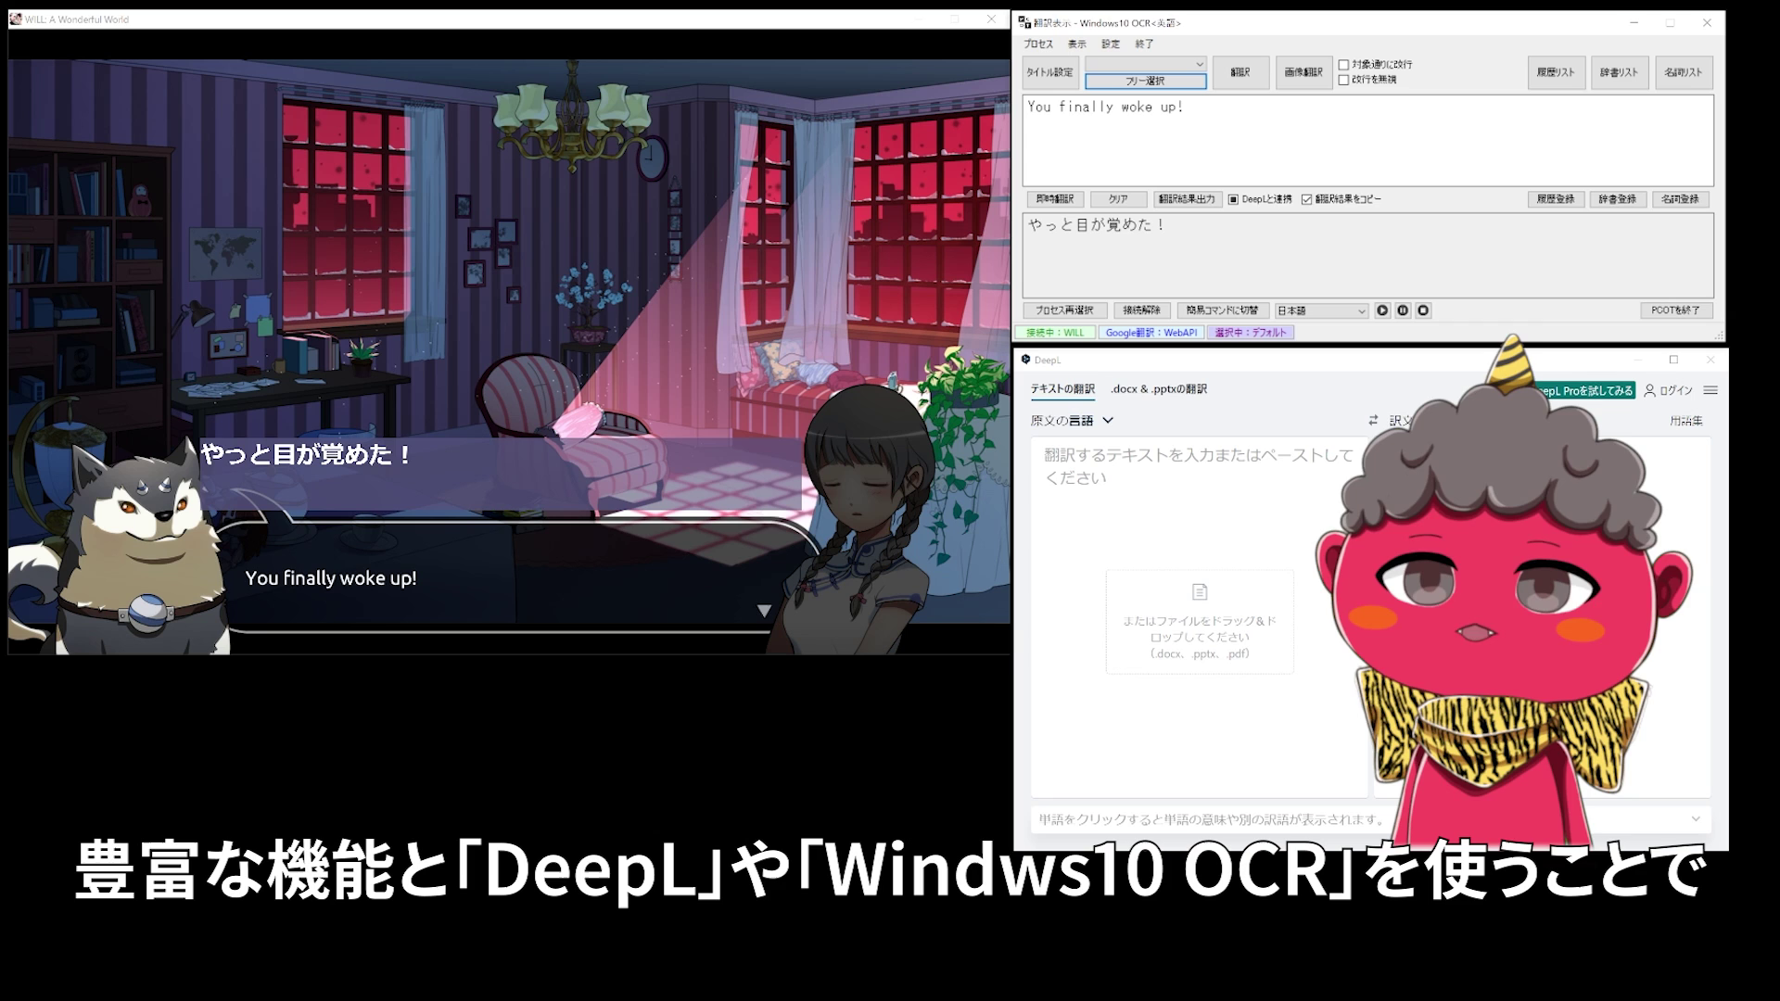
key(Return)
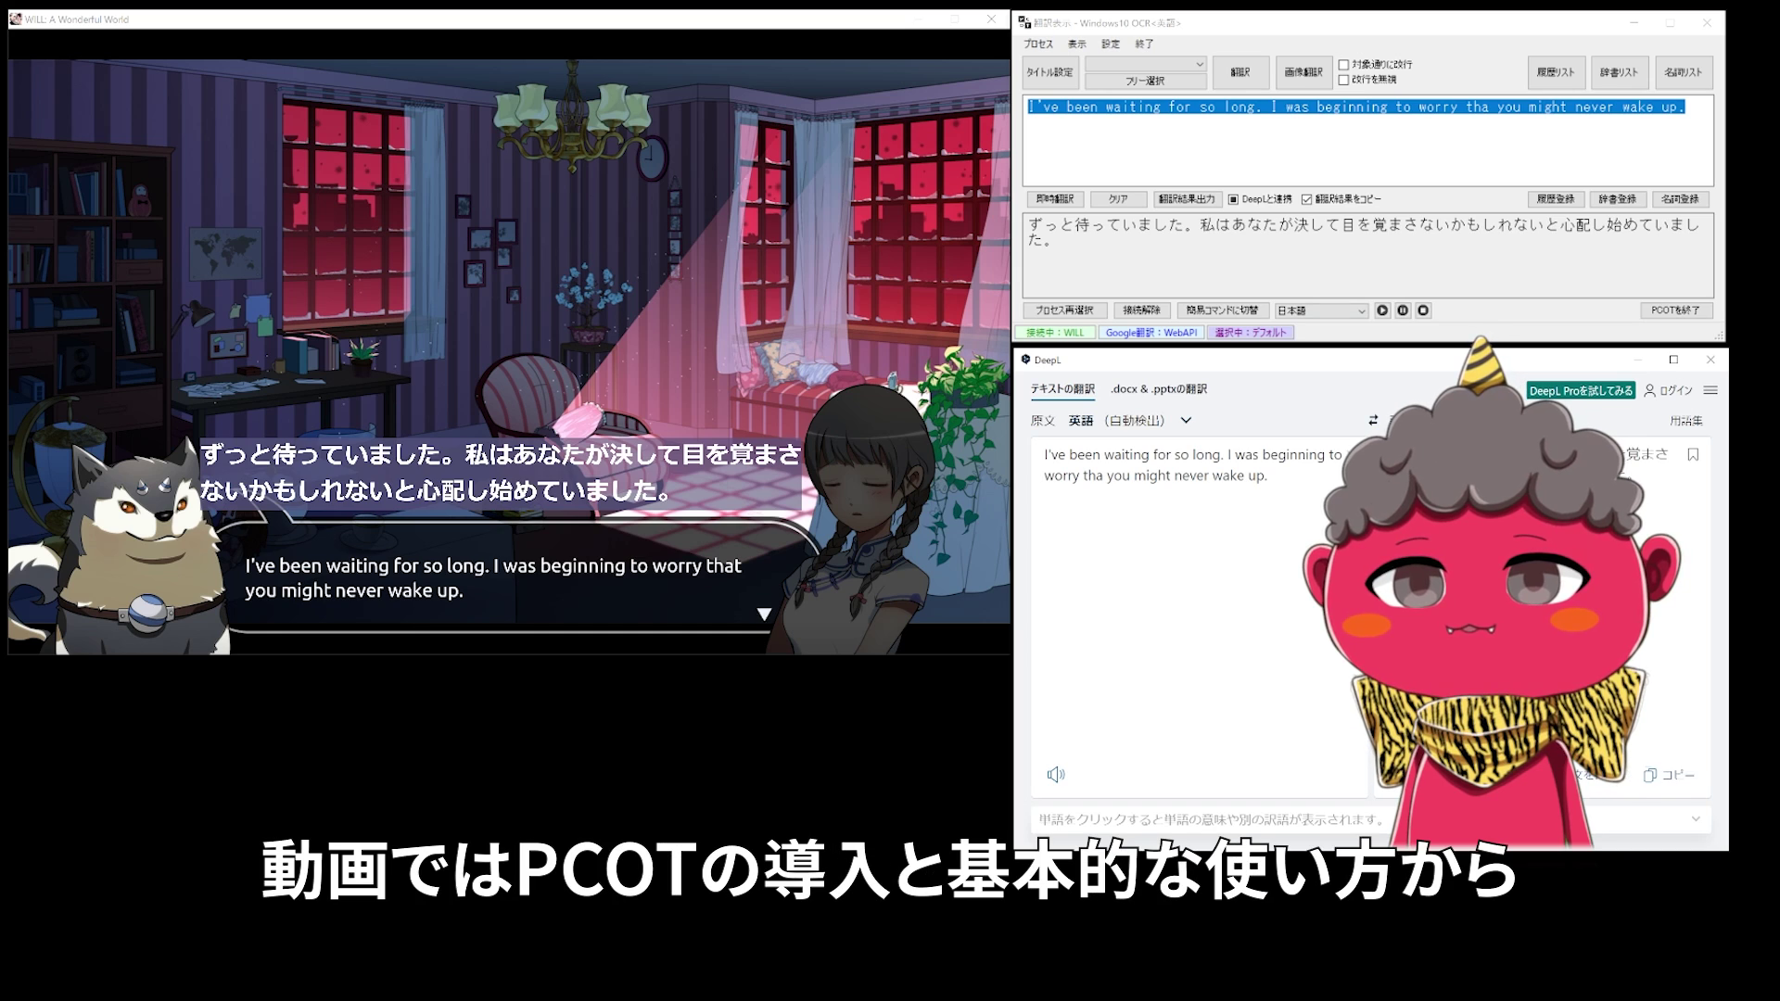
click(1210, 207)
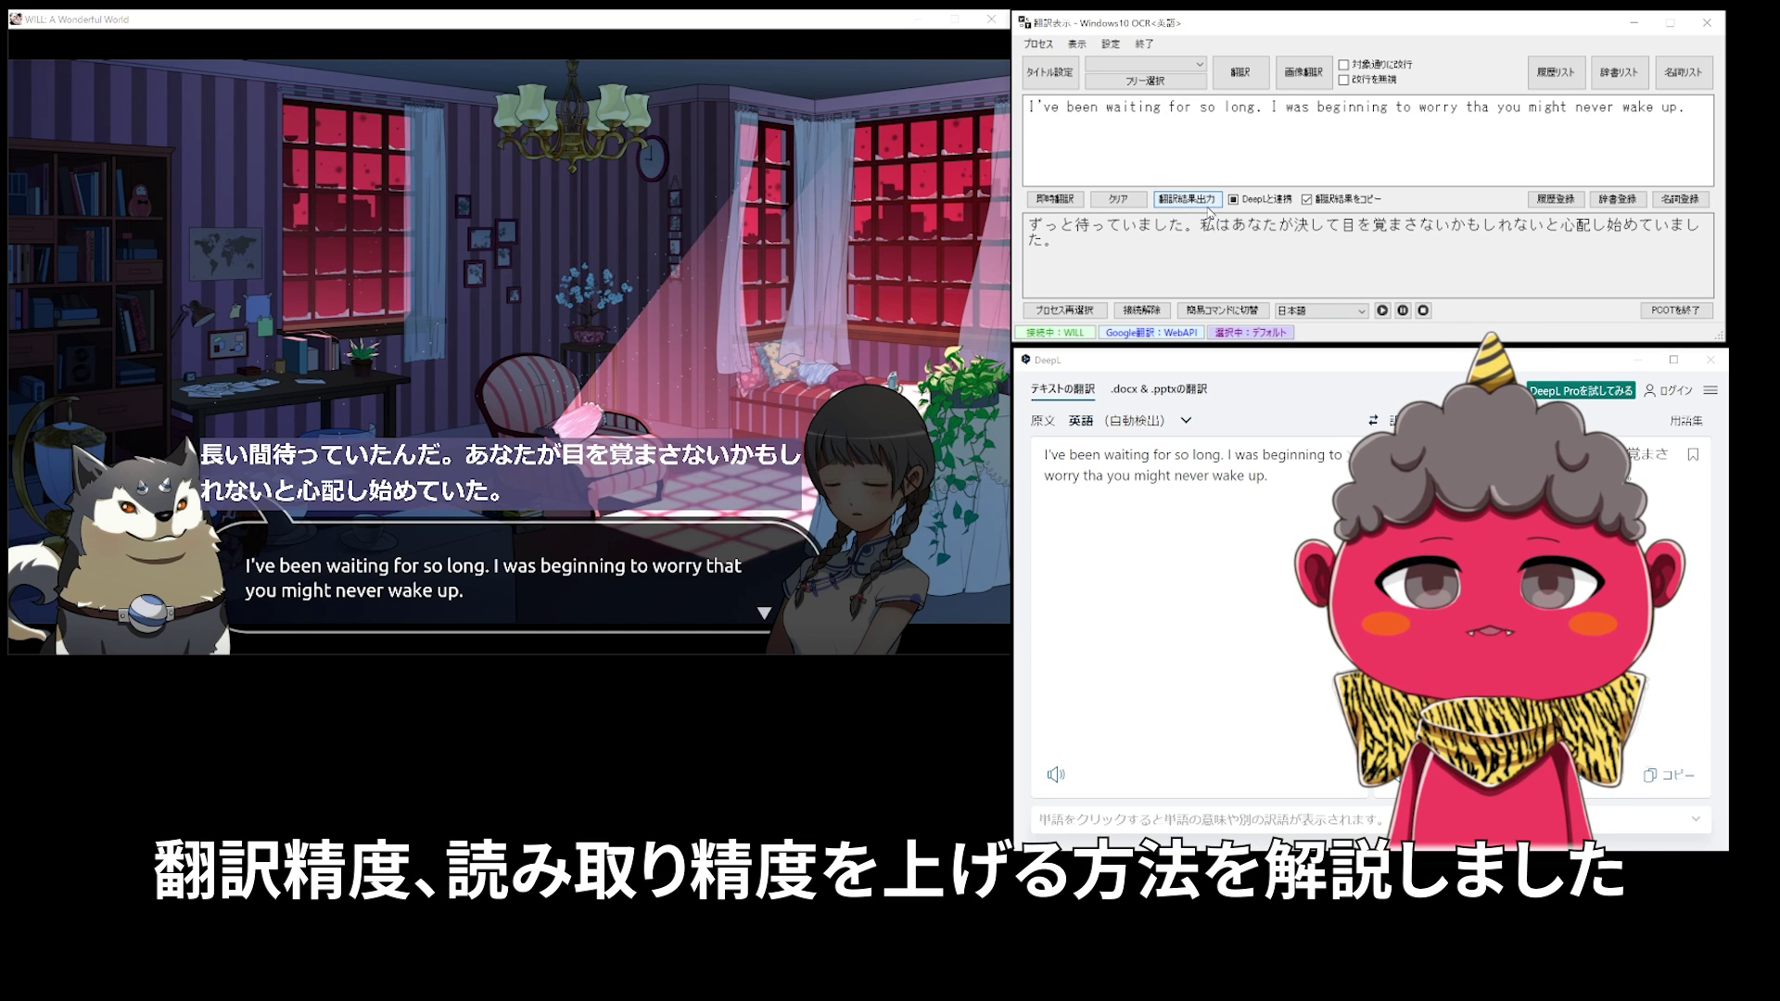
Translate the lines "(It's a talking dog!)" and "Er... and are you...", and advance the game to the reply choices.
key(Return)
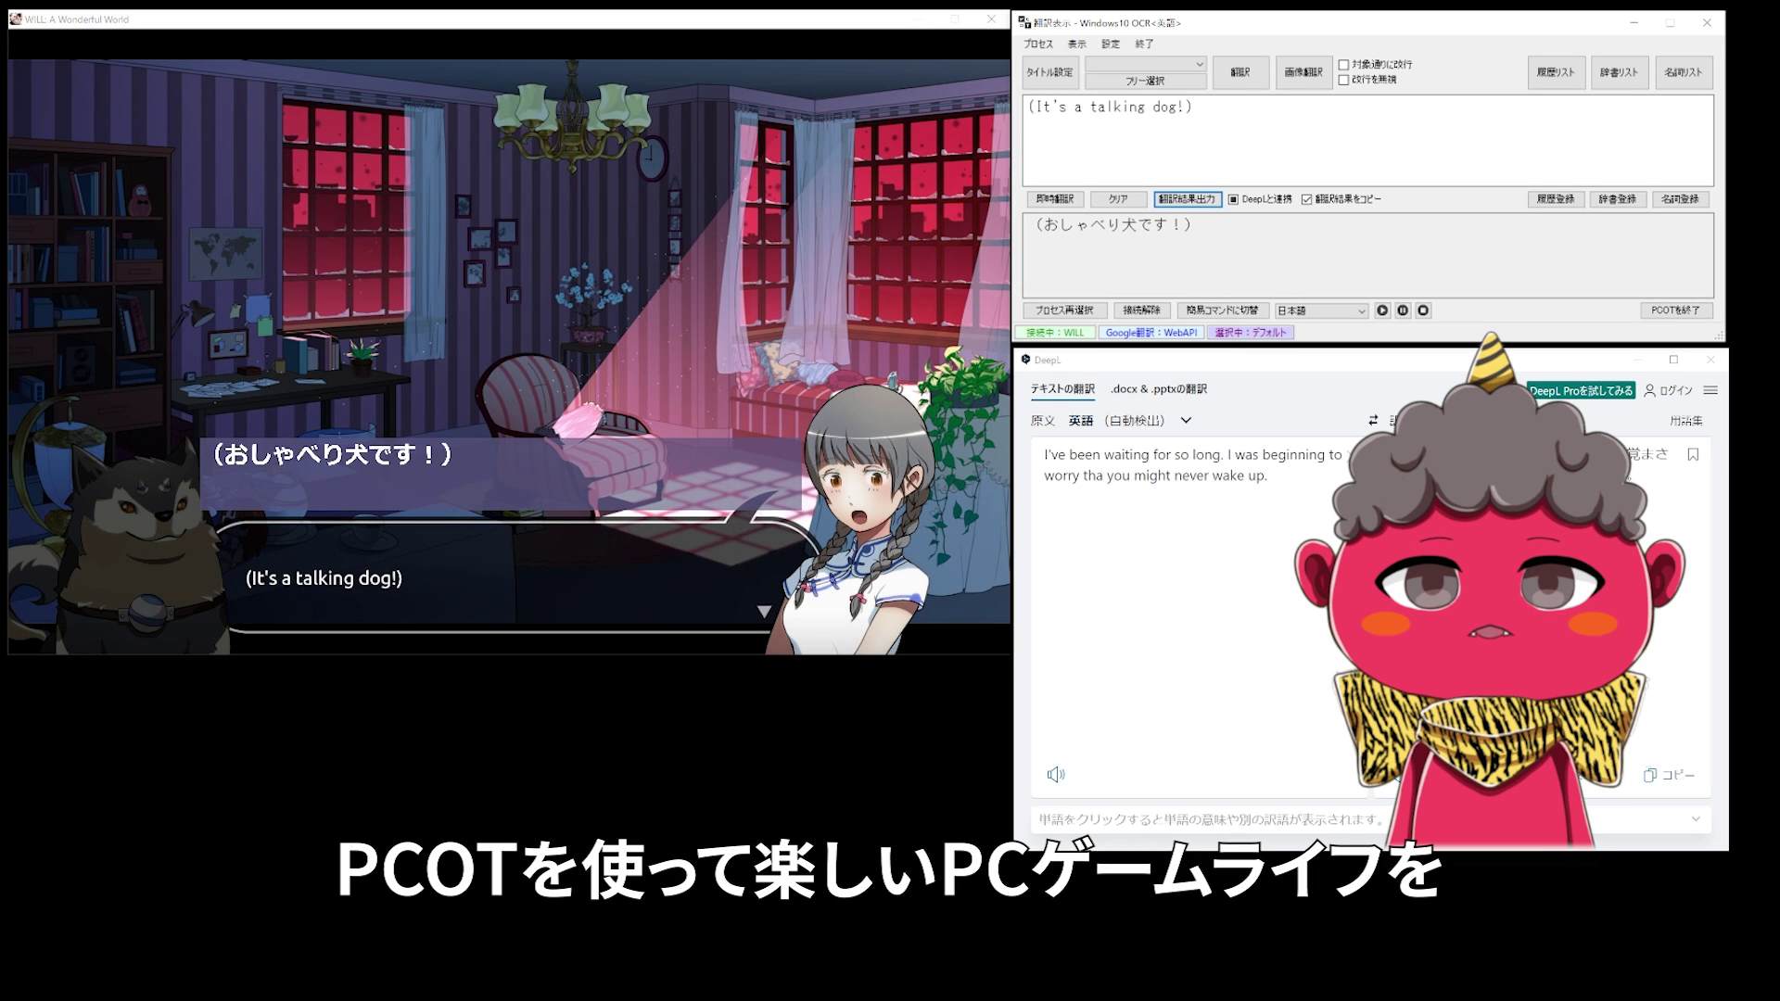
key(Return)
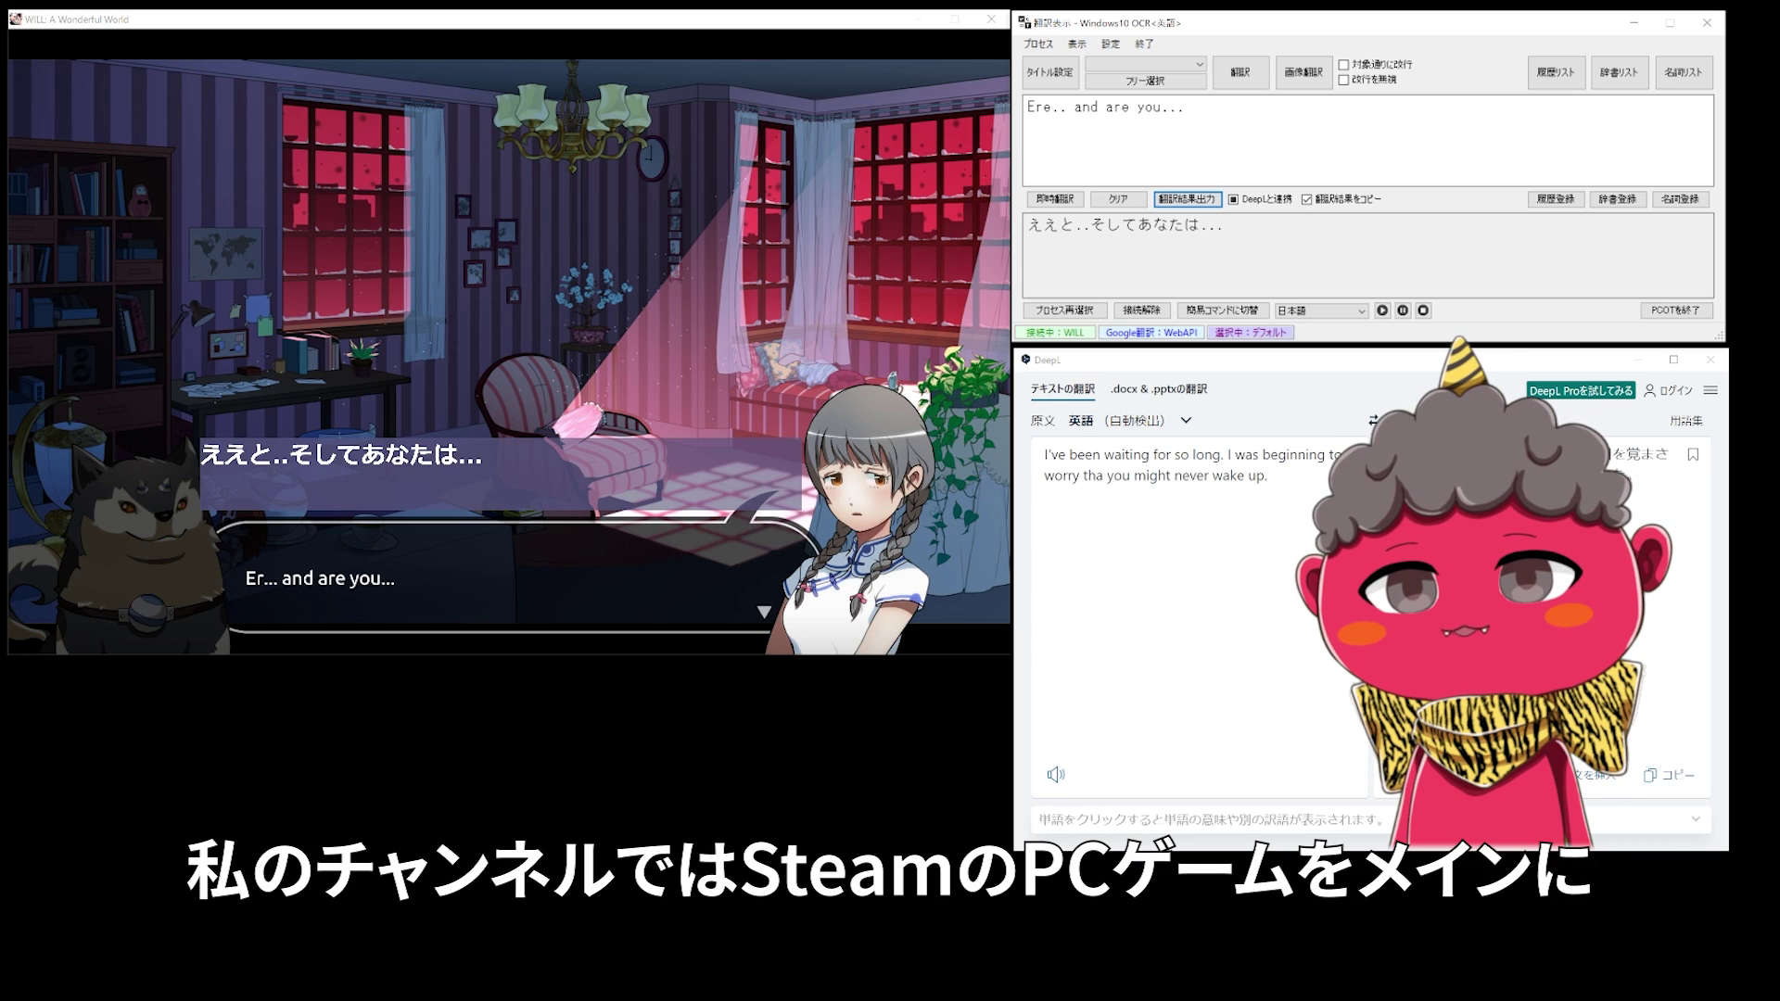
click(831, 254)
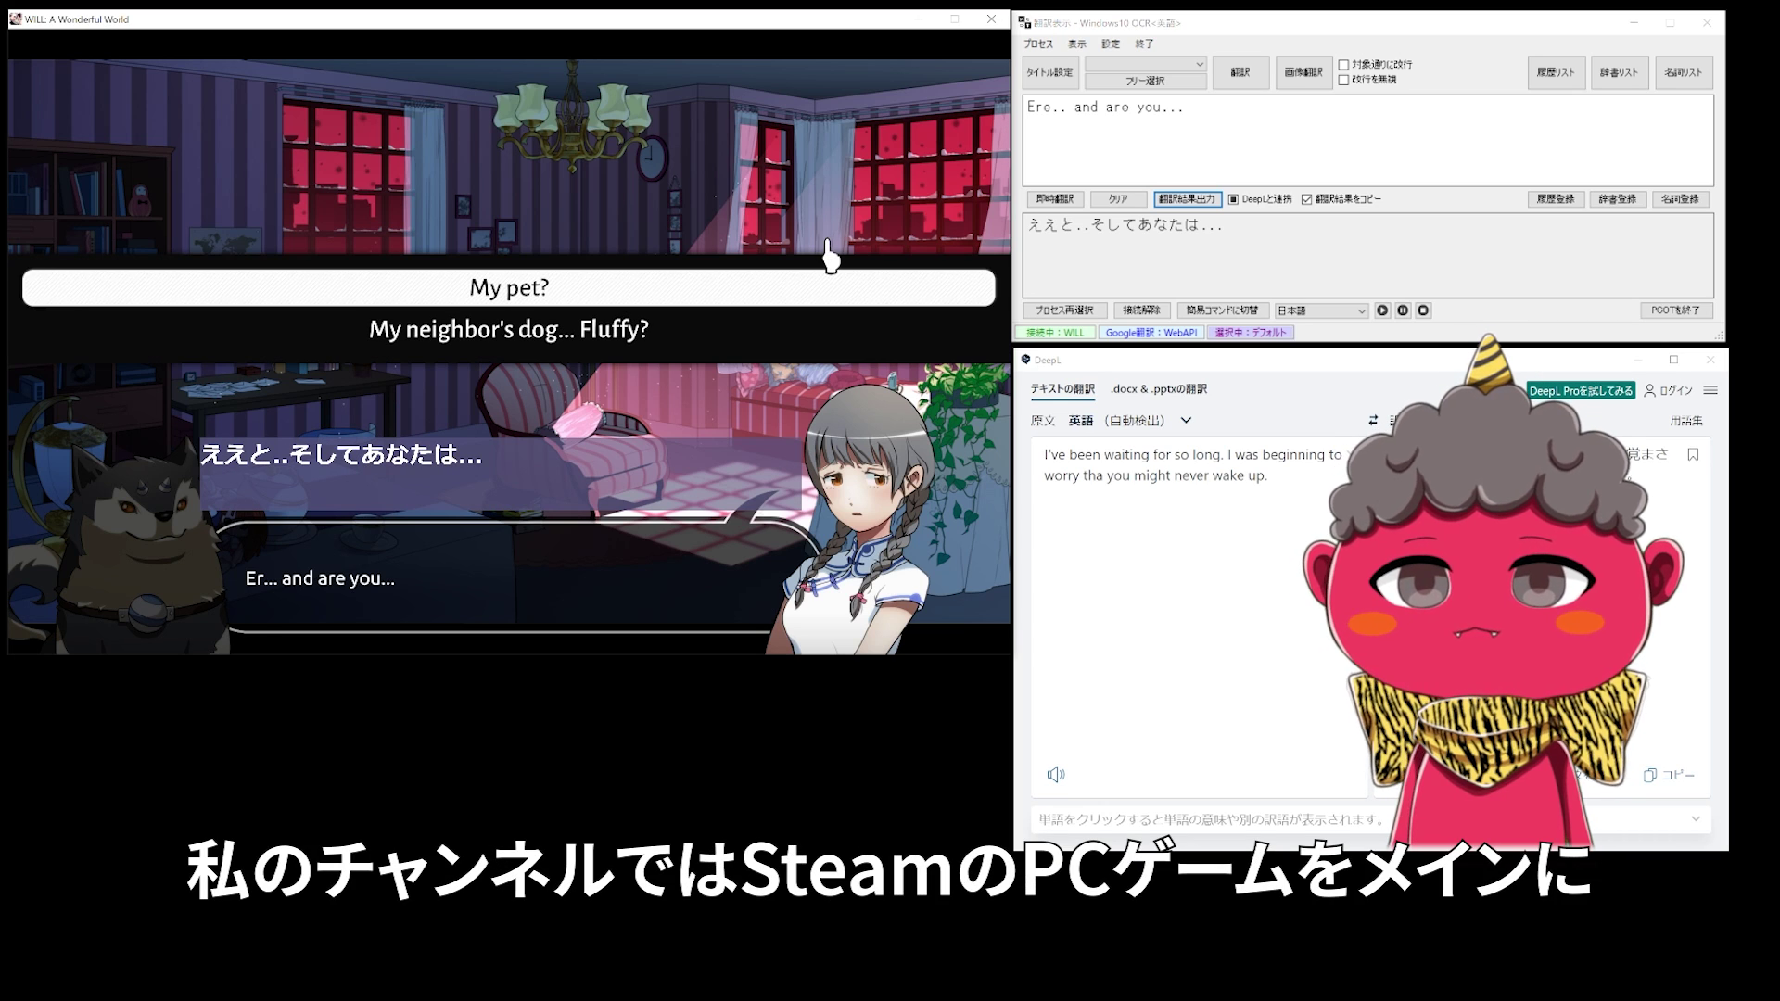
Translate the reply choices "My pet?" and "My neighbor's dog... Fluffy?" with free selection and output DeepL's copied translation as the result.
click(1126, 85)
drag(318, 258, 705, 375)
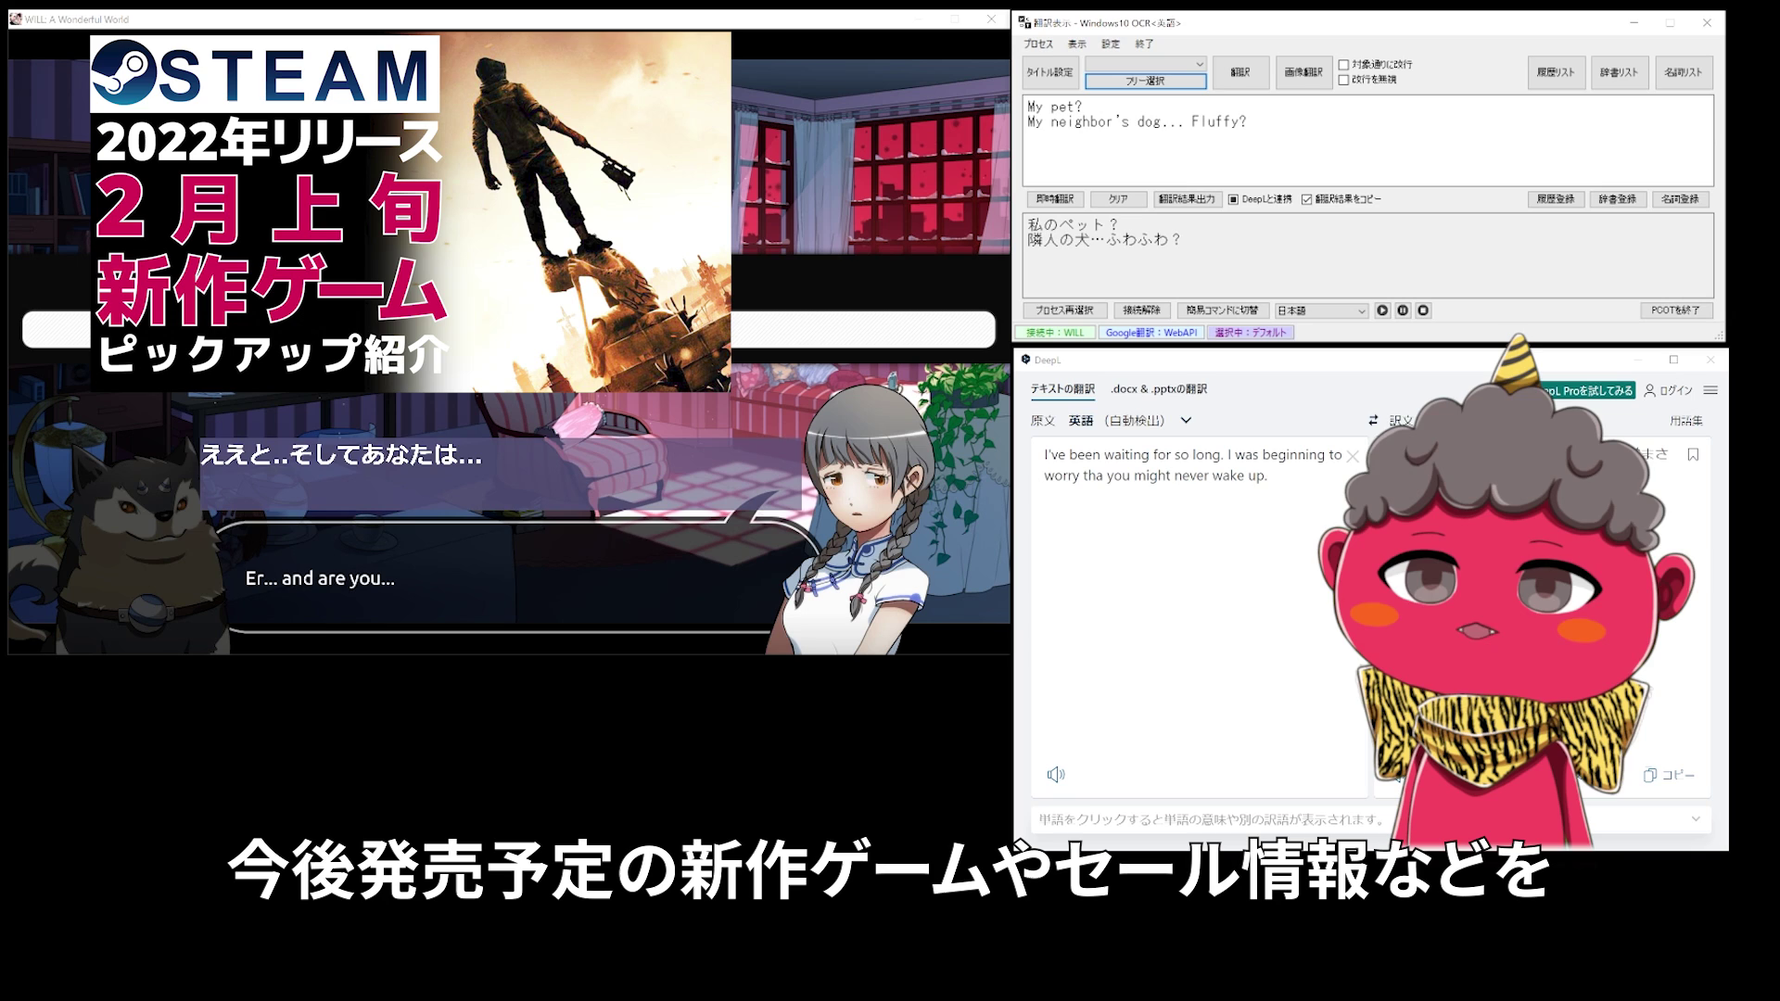
click(1283, 165)
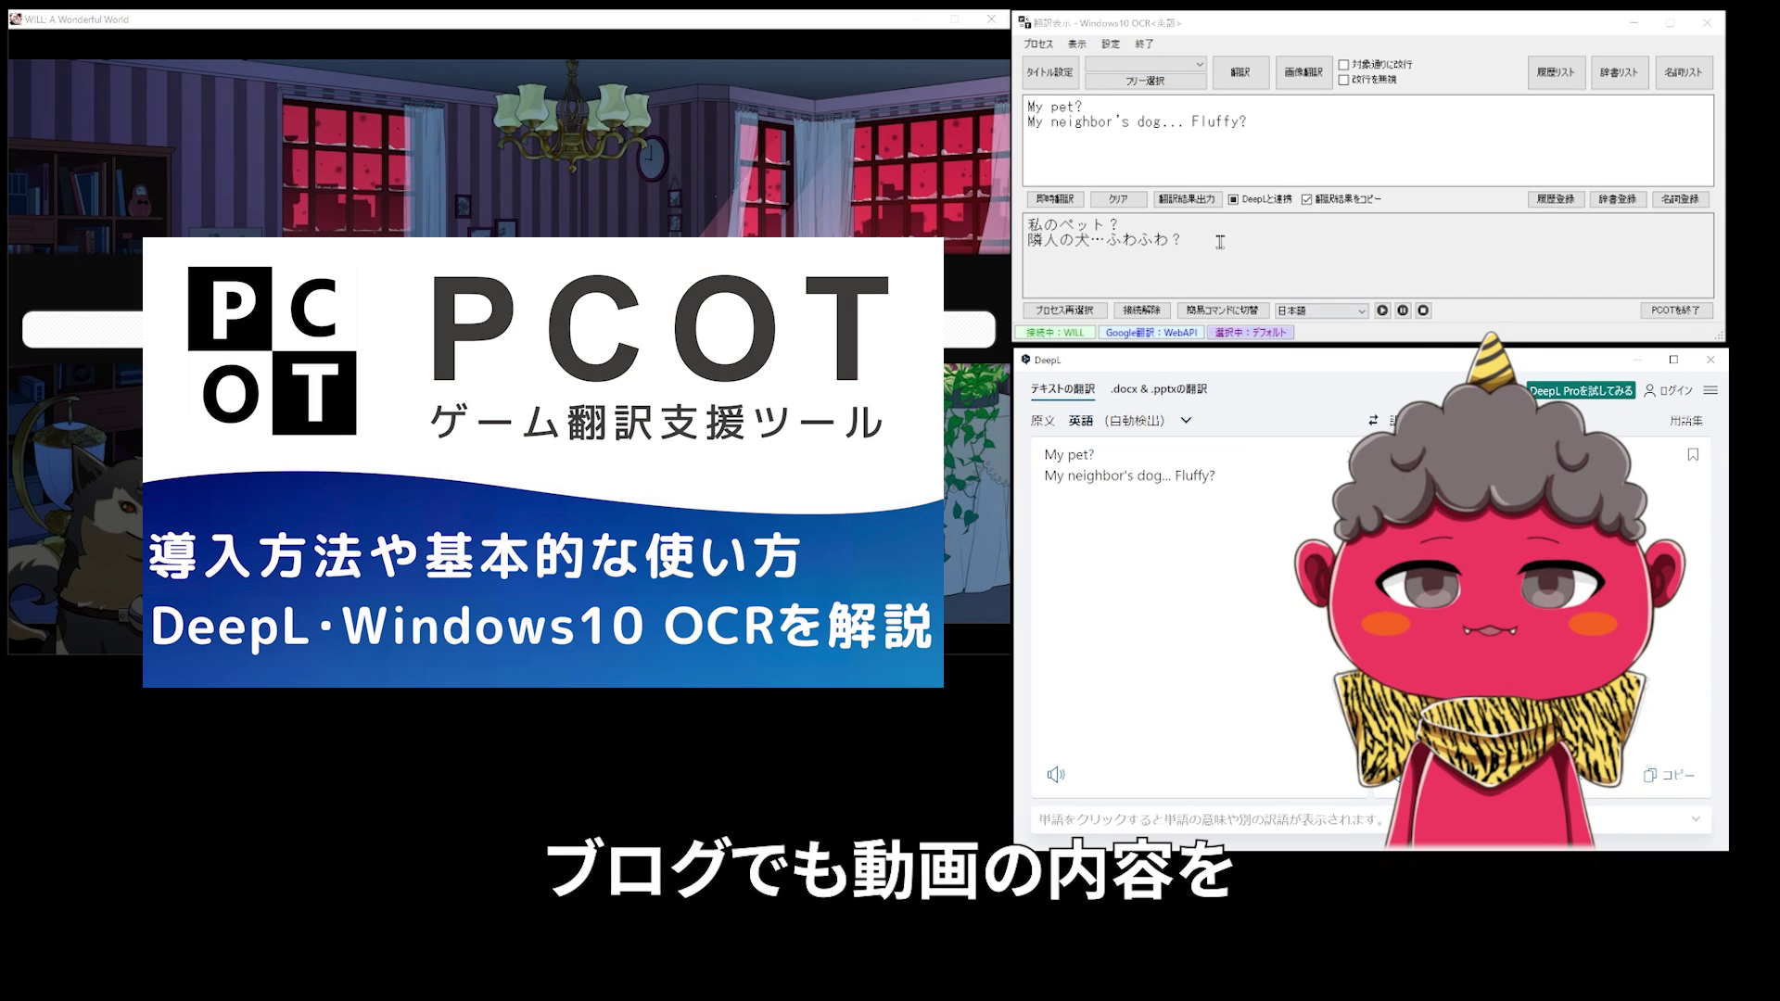
click(1208, 205)
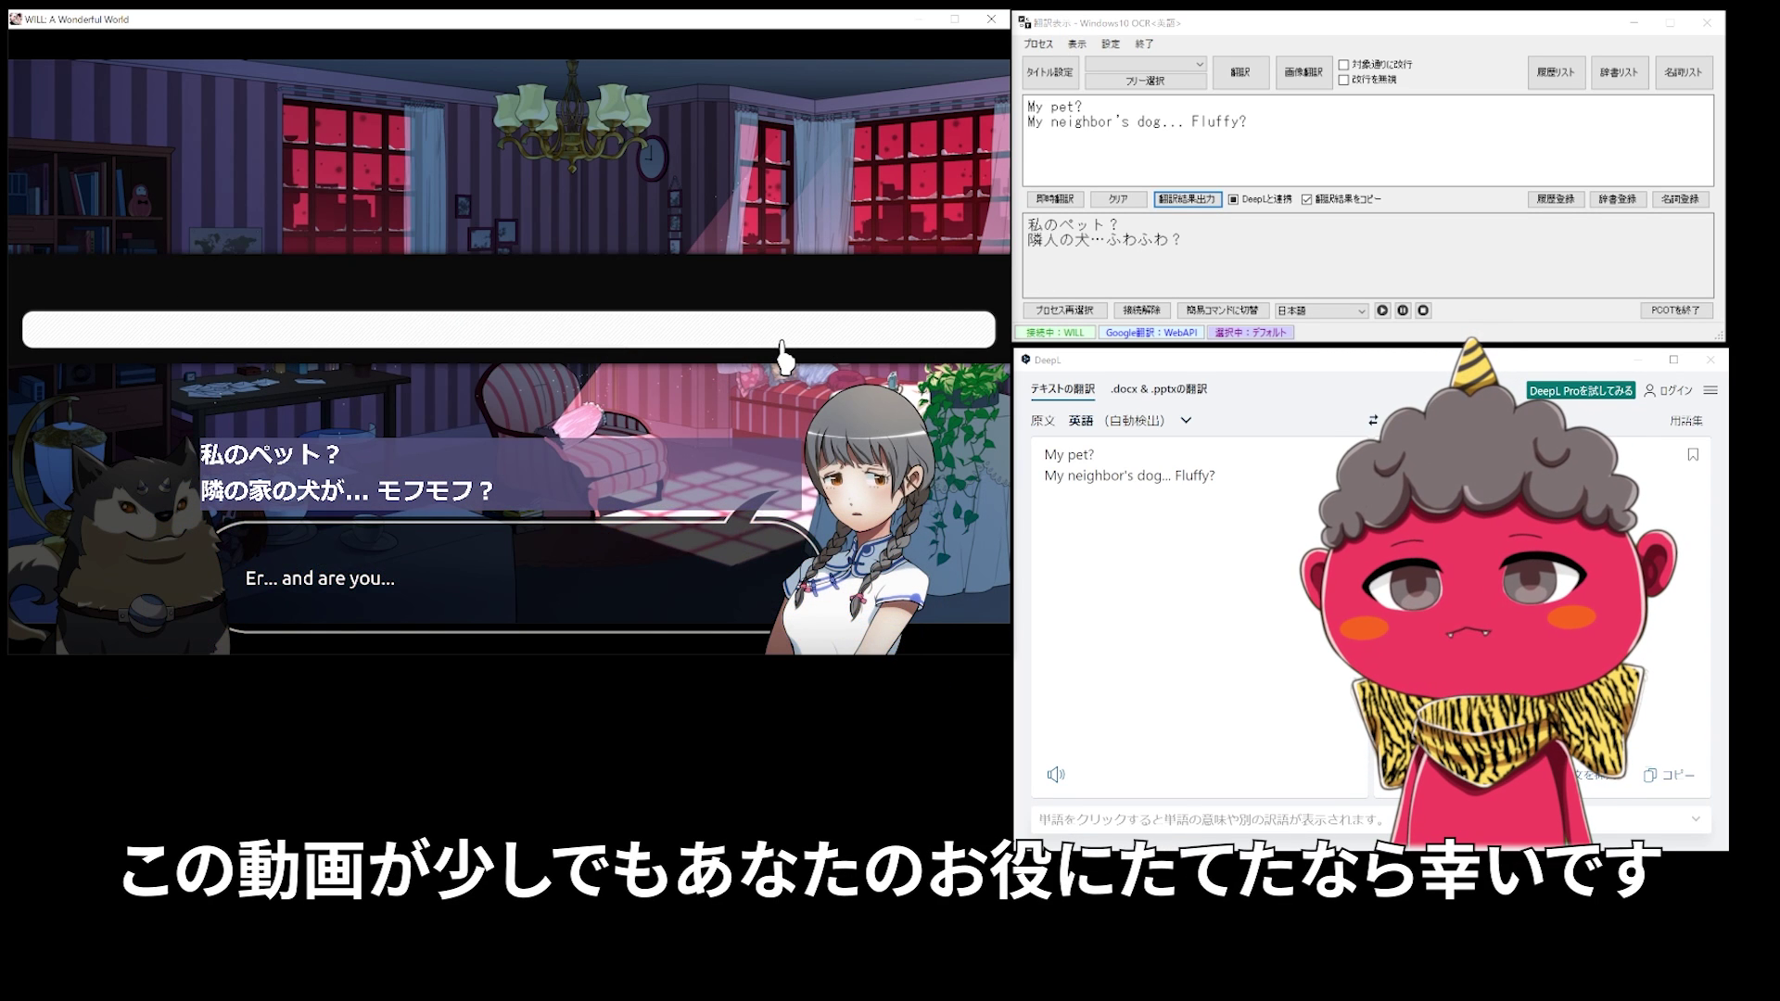
Translate the line "My neighbor's dog... Fluffy?" with free selection and continue through "(Eyeroll)" to "How did you come up with a lousy name like "Fluffy"?".
click(1145, 80)
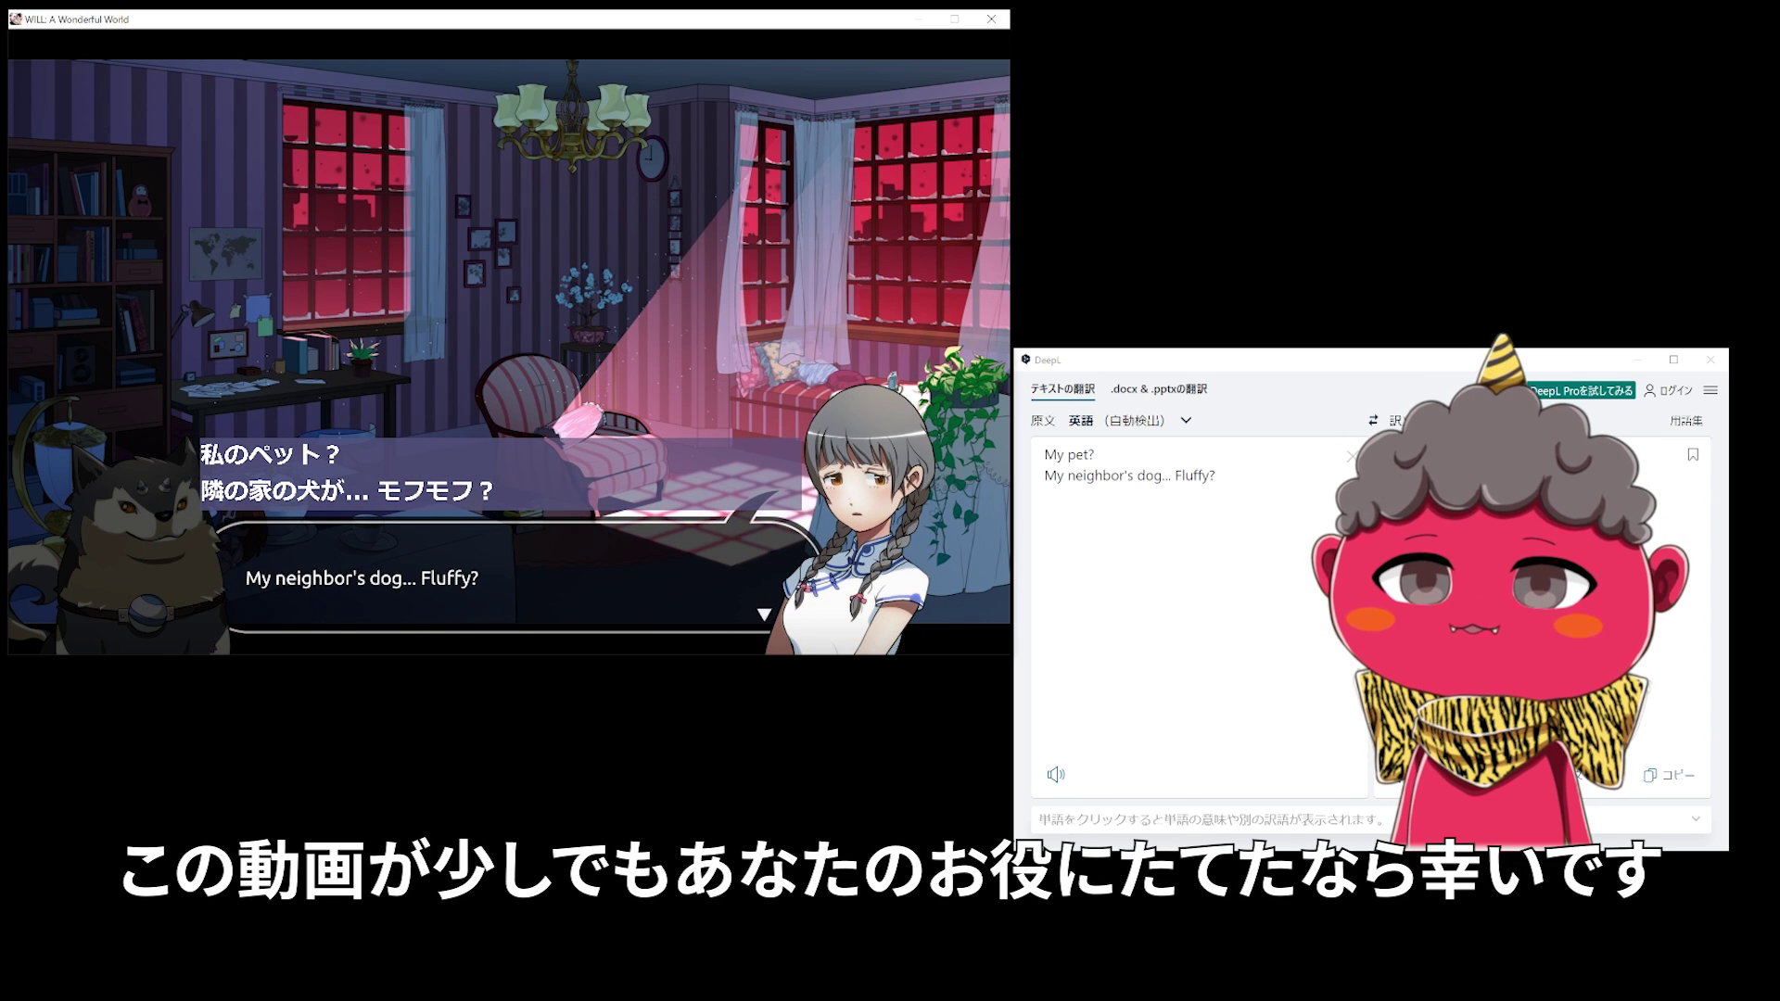
drag(369, 556, 727, 616)
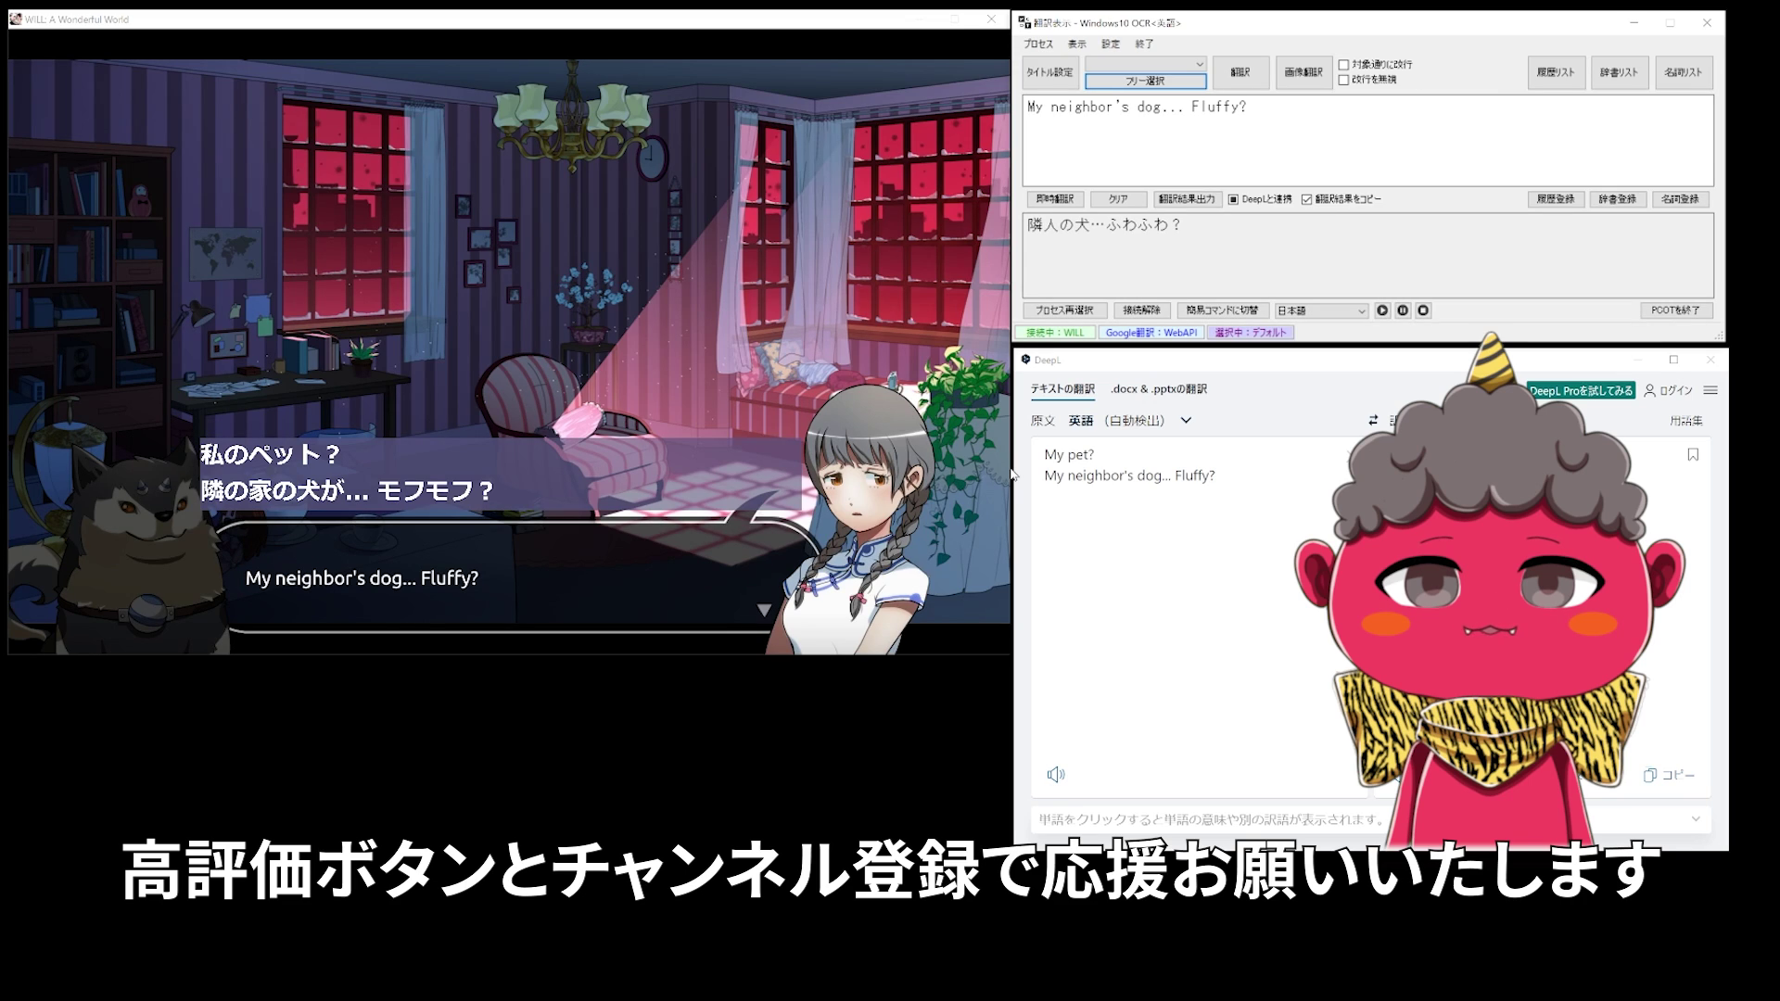
click(993, 477)
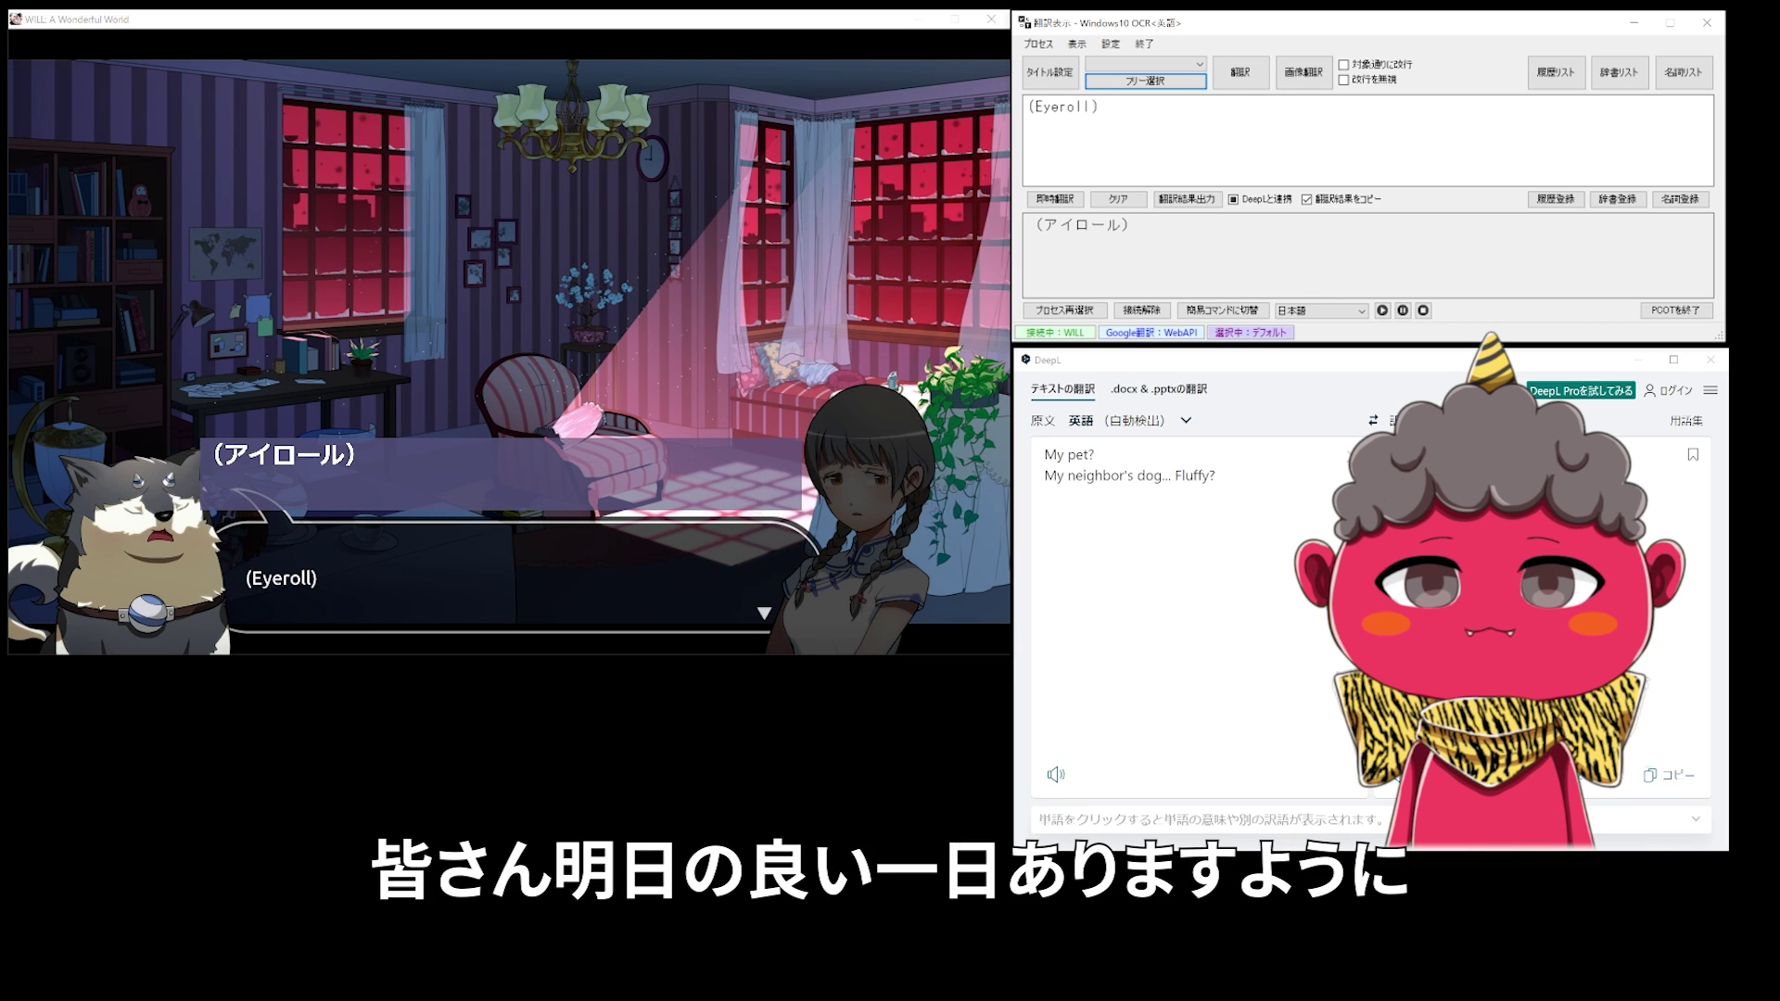
key(Return)
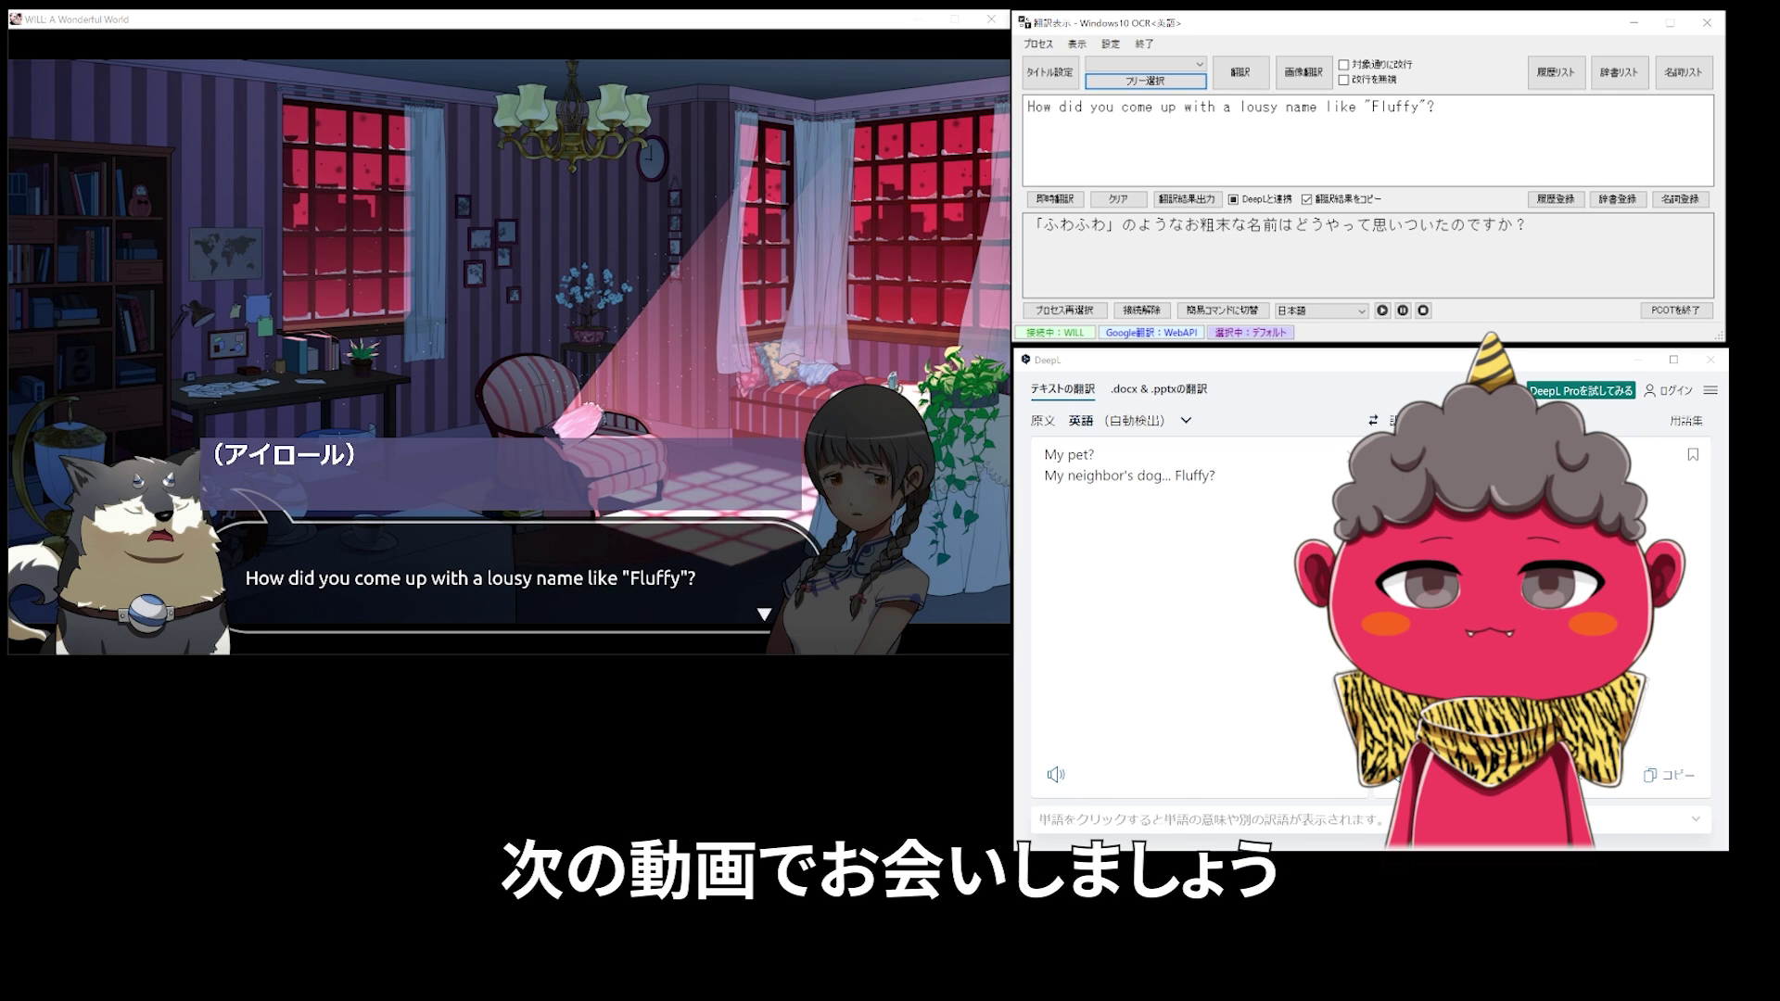